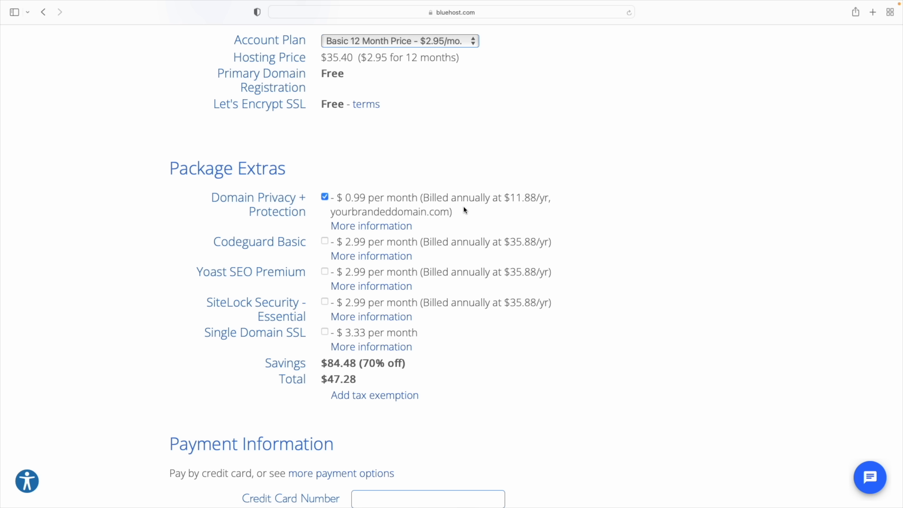
Scroll past the payment details and renewal terms and submit the Bluehost hosting order
scroll(464, 205, down, 5)
scroll(693, 228, down, 4)
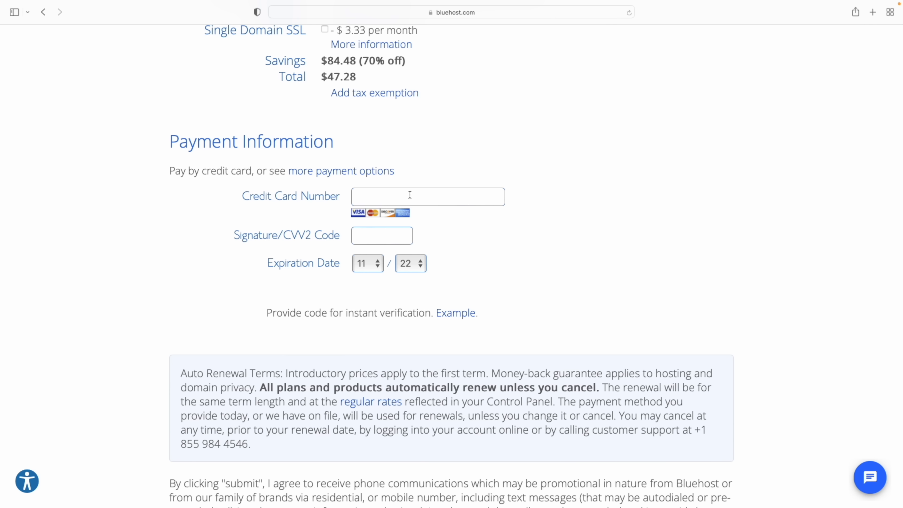
scroll(374, 200, down, 10)
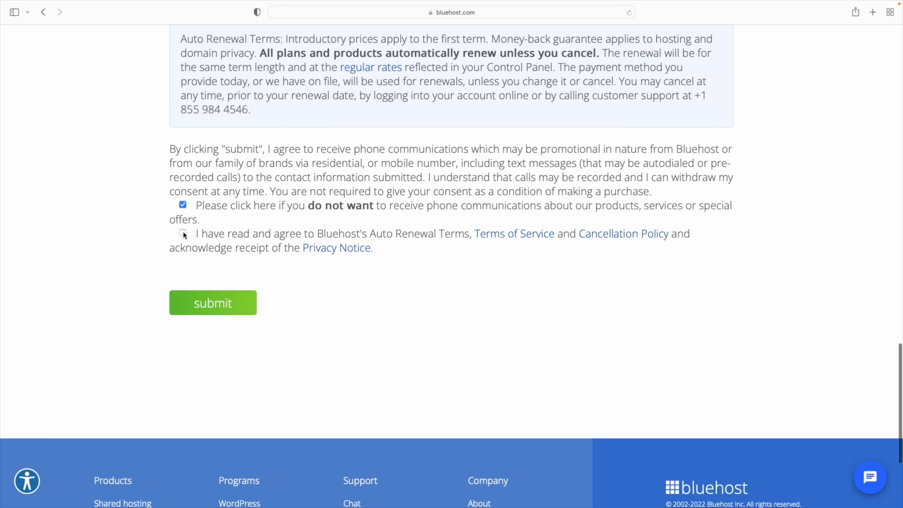
click(216, 311)
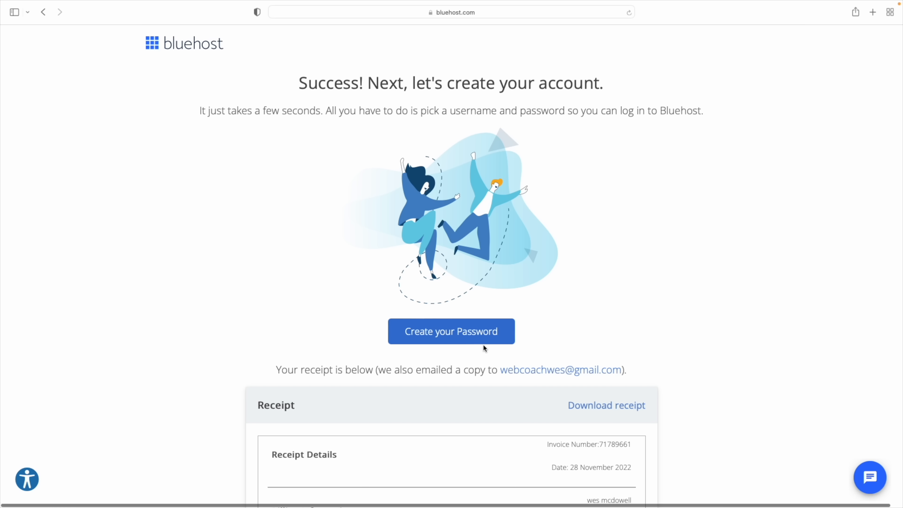
Create the Bluehost account with a password, accepting the privacy policy and terms
click(451, 334)
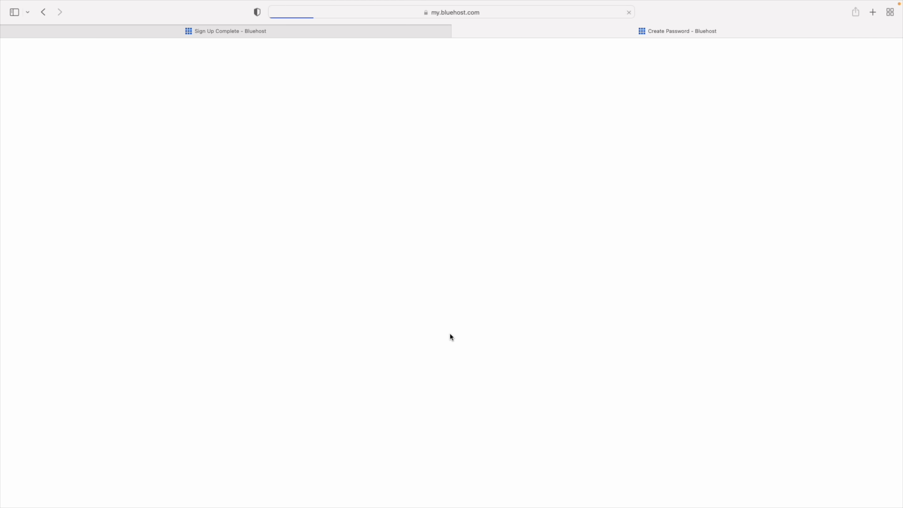
click(444, 234)
text(••••••••••••)
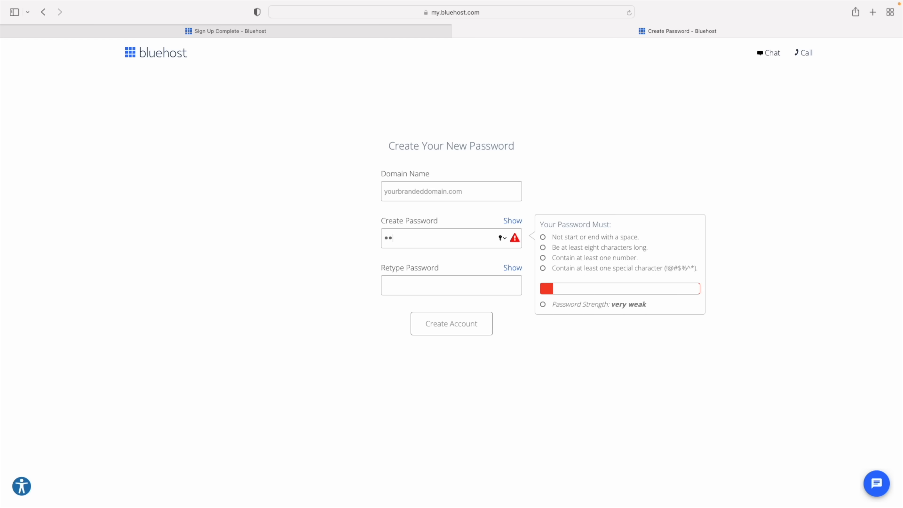
key(Tab)
text(••••••••••••)
click(345, 316)
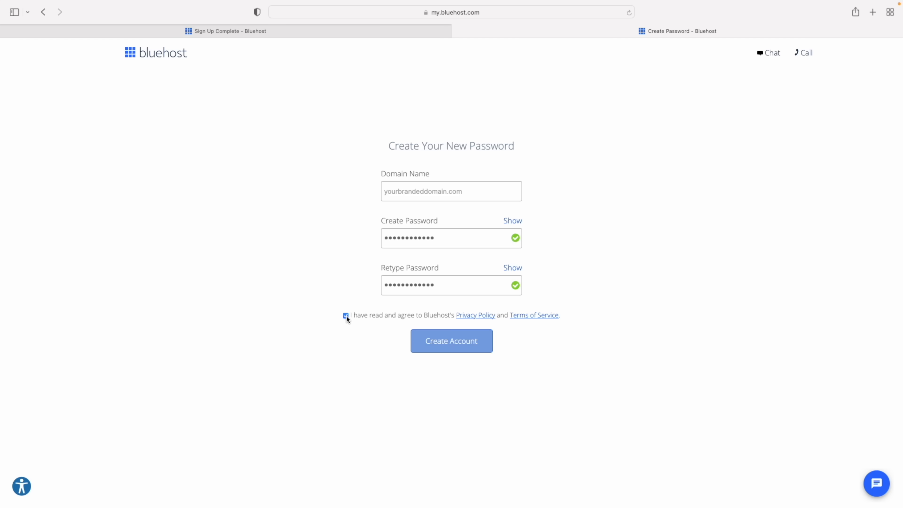
click(470, 342)
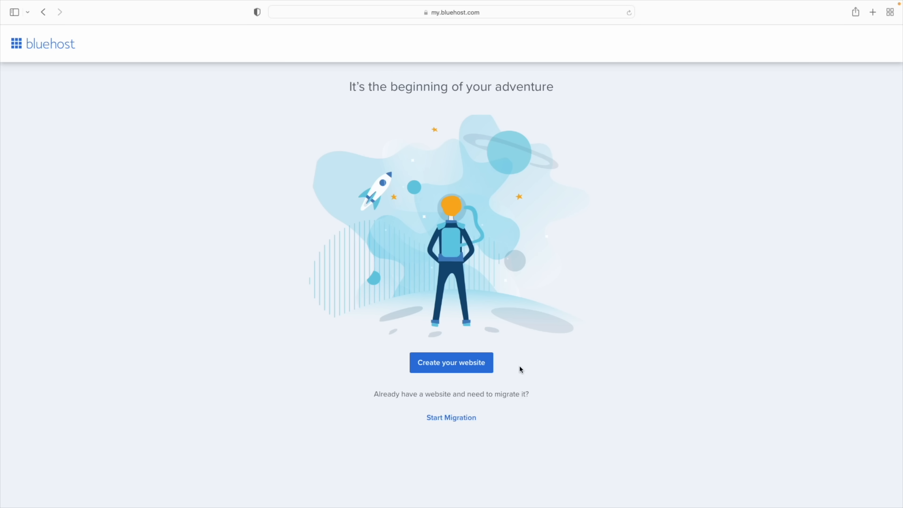
Start a new Business website named 'Your Branded Website', skipping the optional questions
click(459, 365)
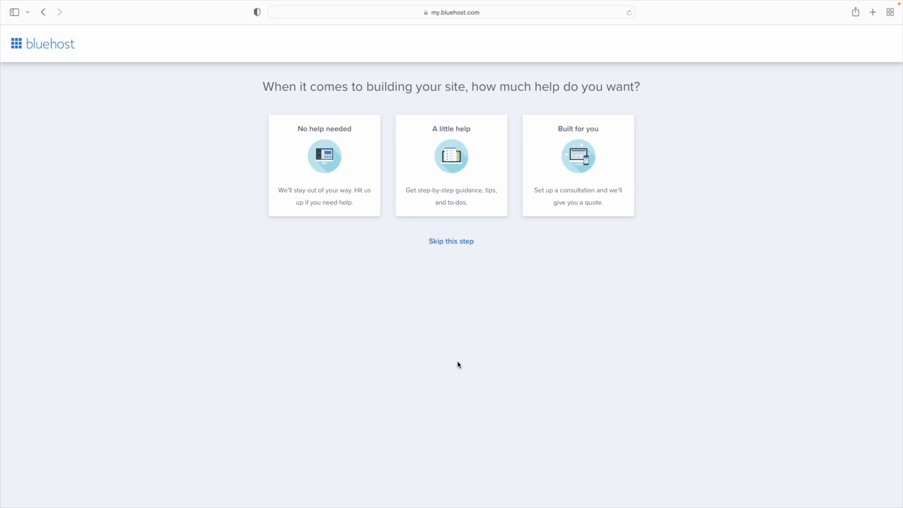
click(451, 242)
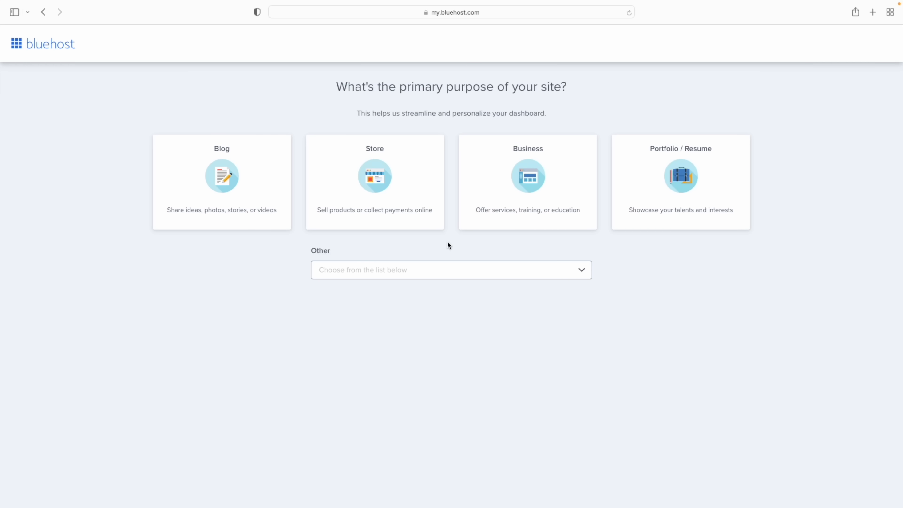
click(551, 196)
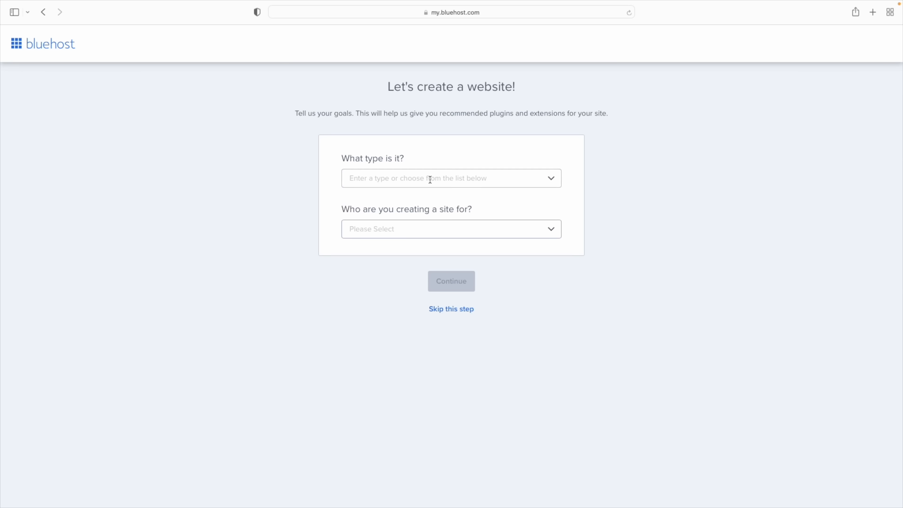
click(457, 315)
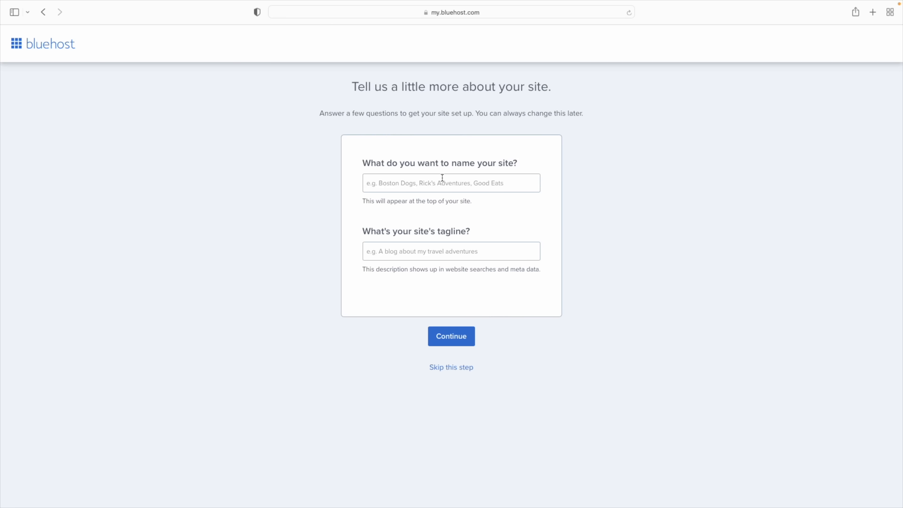
text(Your Branded Website)
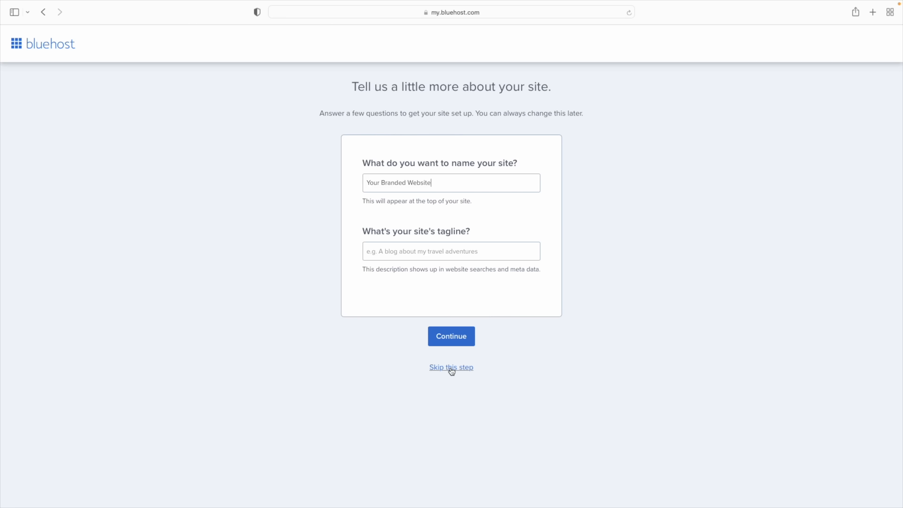
click(451, 342)
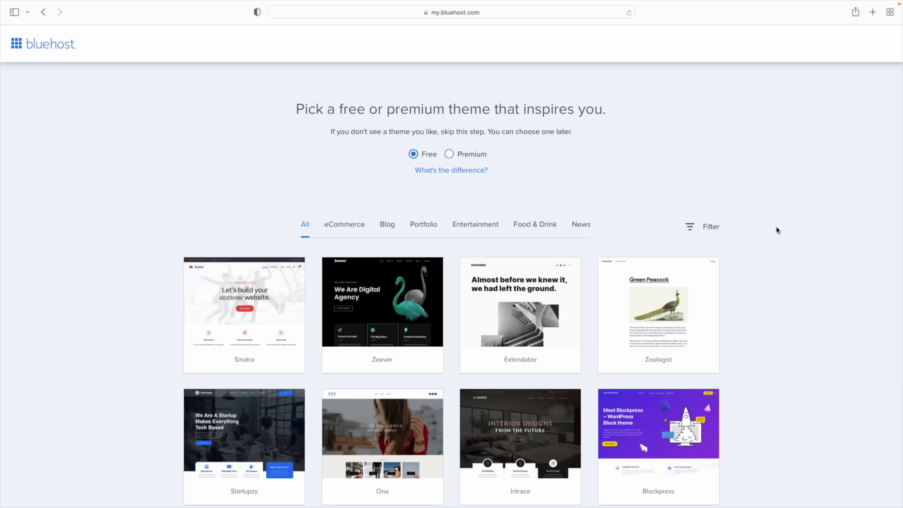
Skip the theme picker so WordPress installs, then log into the new site's WordPress admin
scroll(776, 228, down, 7)
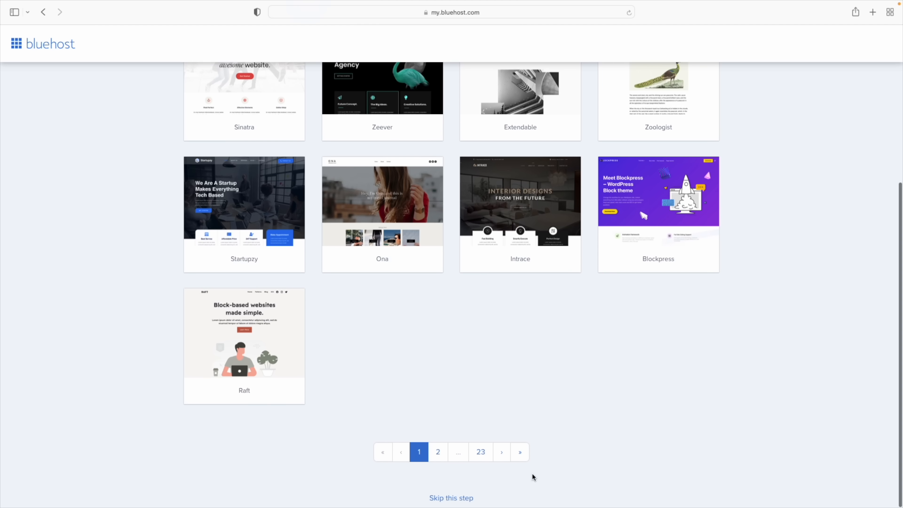
click(441, 498)
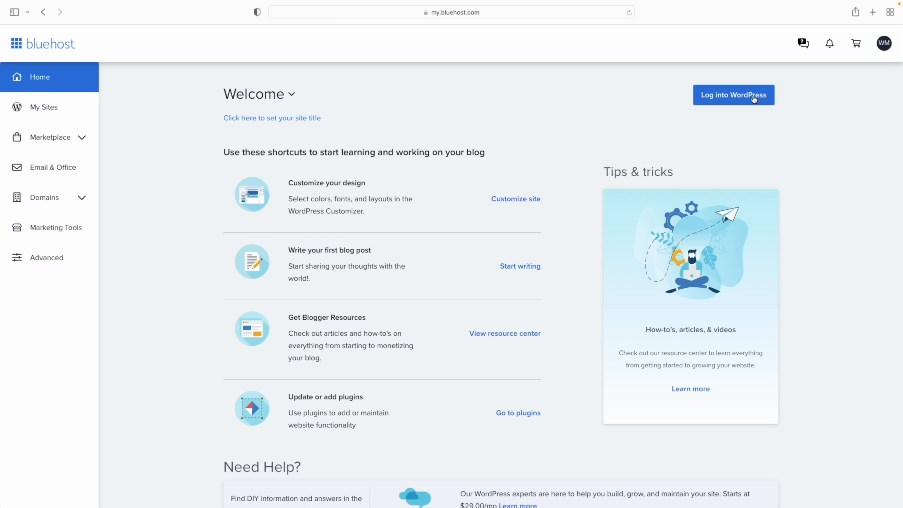
click(740, 98)
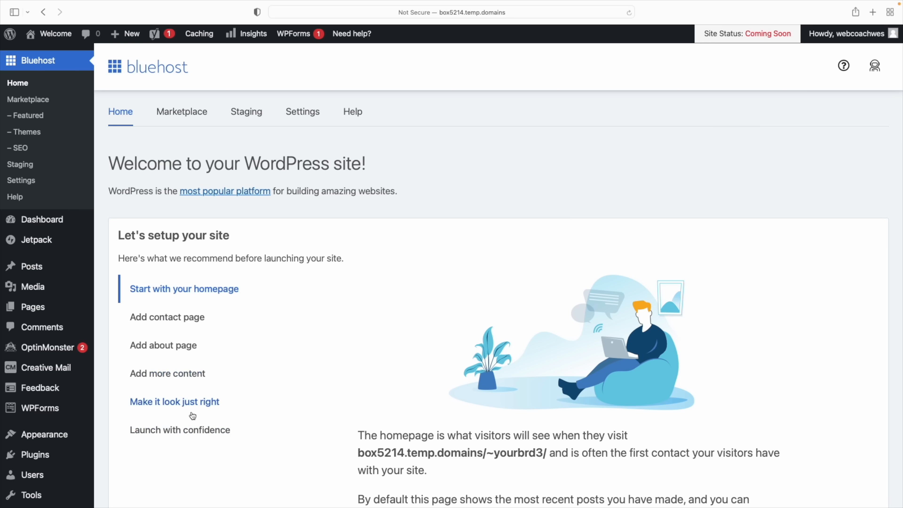
Launch the site so its status changes from Coming Soon to Live, then show the Dashboard
click(168, 434)
scroll(332, 392, down, 10)
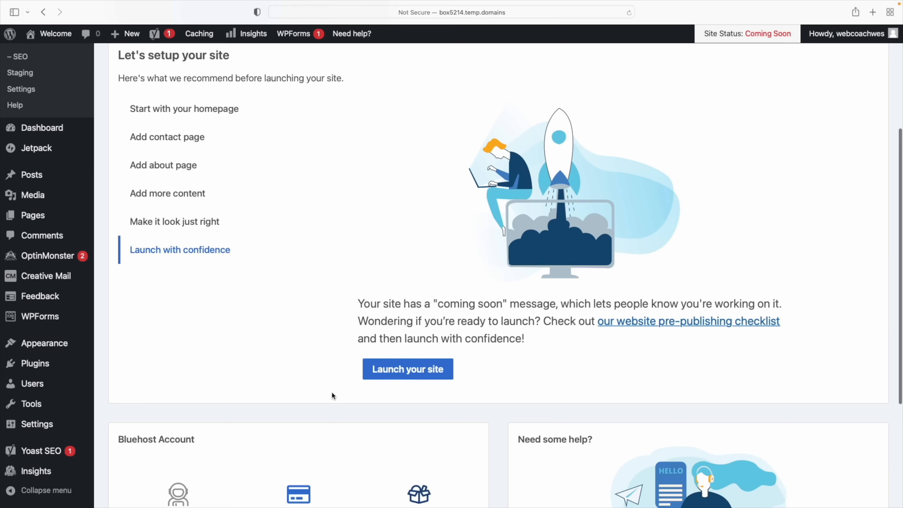
click(409, 187)
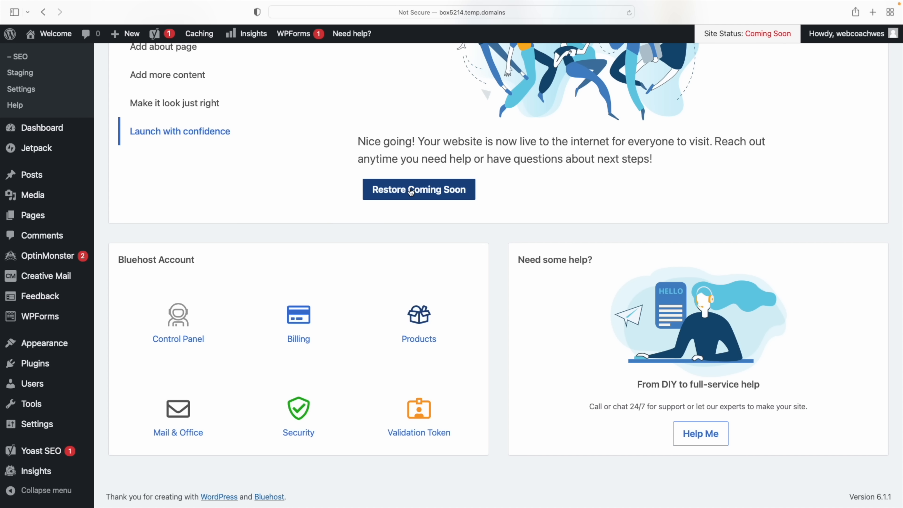
scroll(408, 199, up, 10)
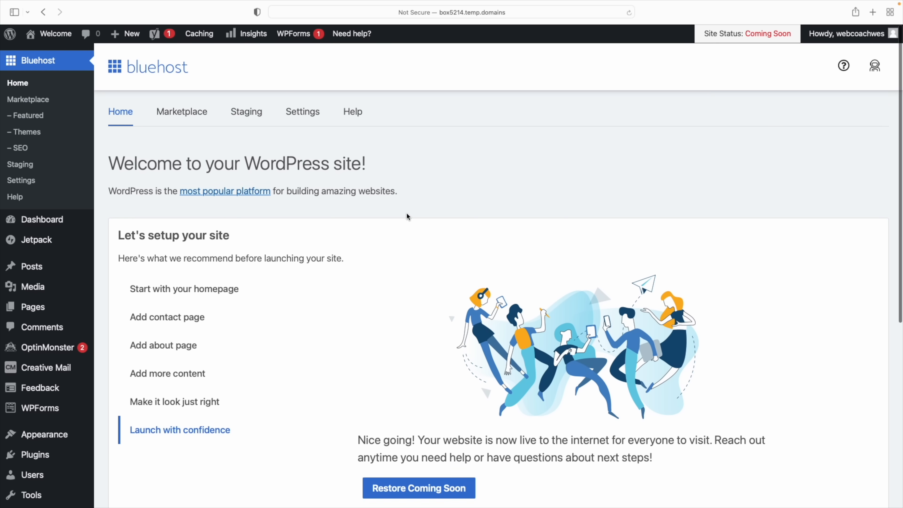
click(48, 223)
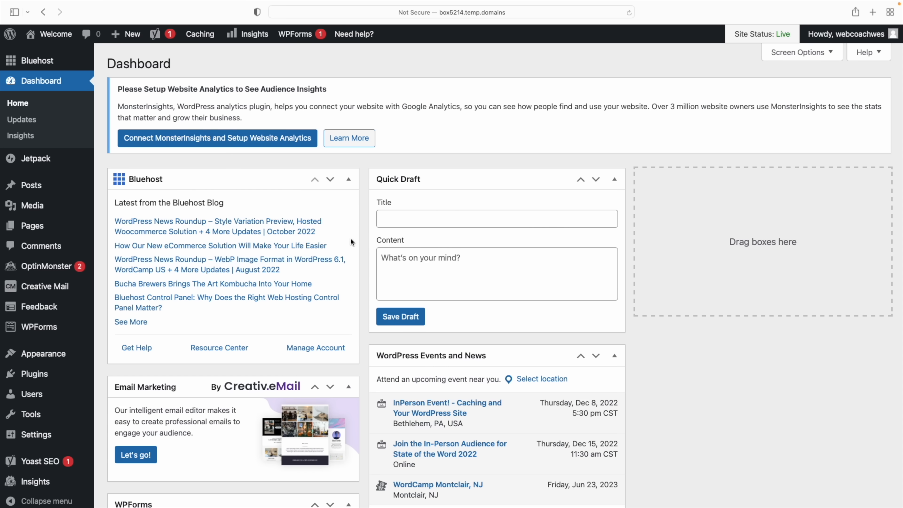
Look through the Posts, Pages and Users lists in the WordPress admin
mouse_move(31, 188)
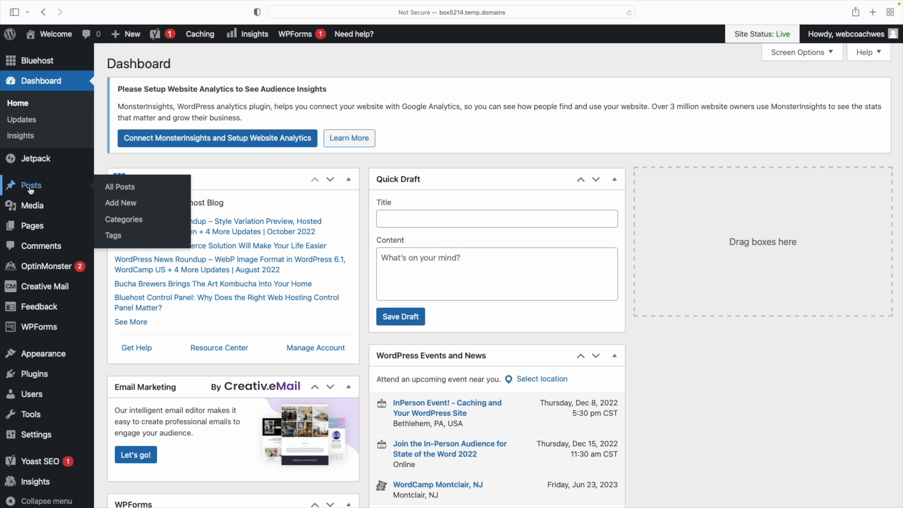
click(30, 190)
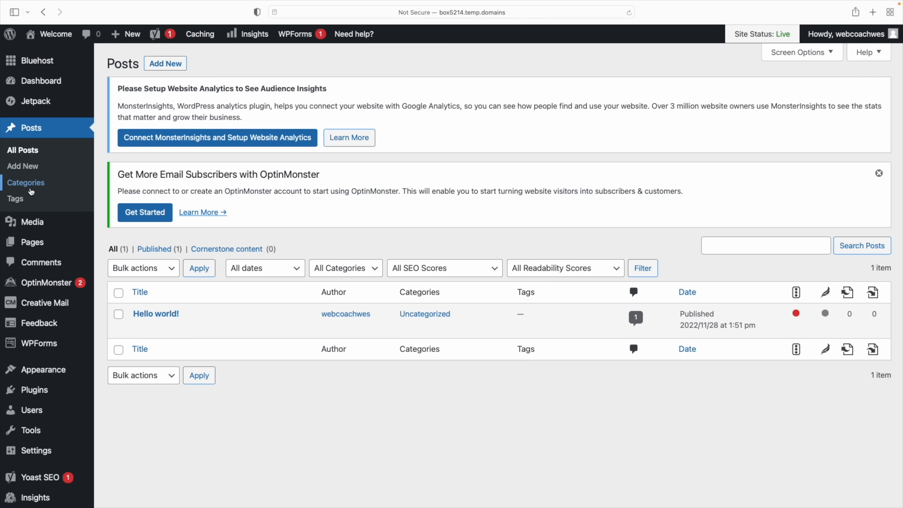
mouse_move(38, 225)
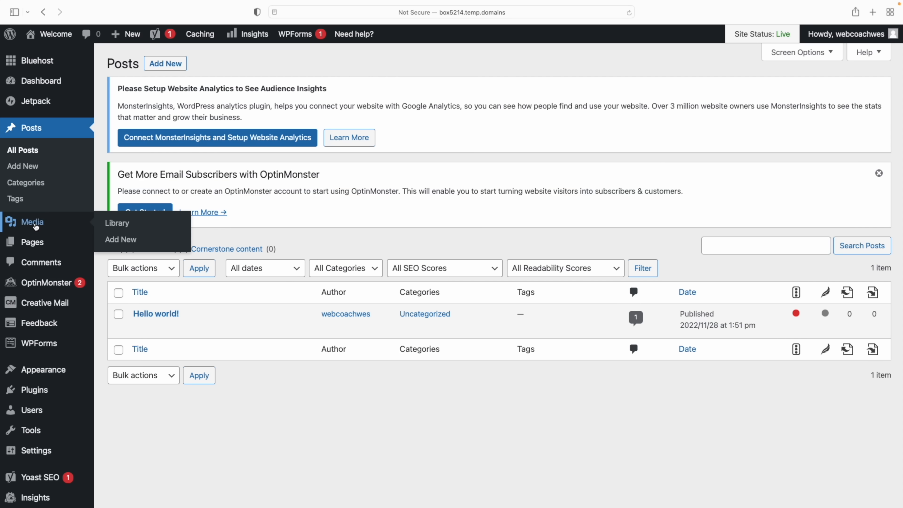
mouse_move(33, 248)
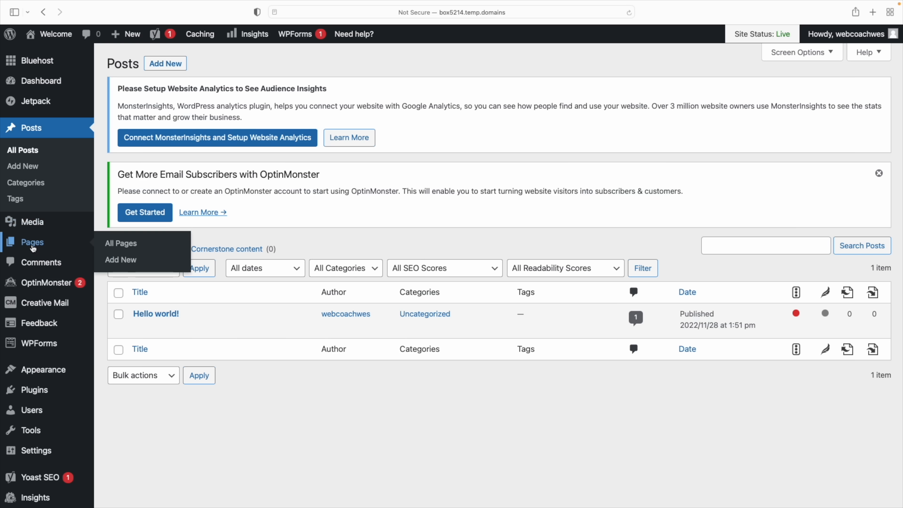
click(31, 245)
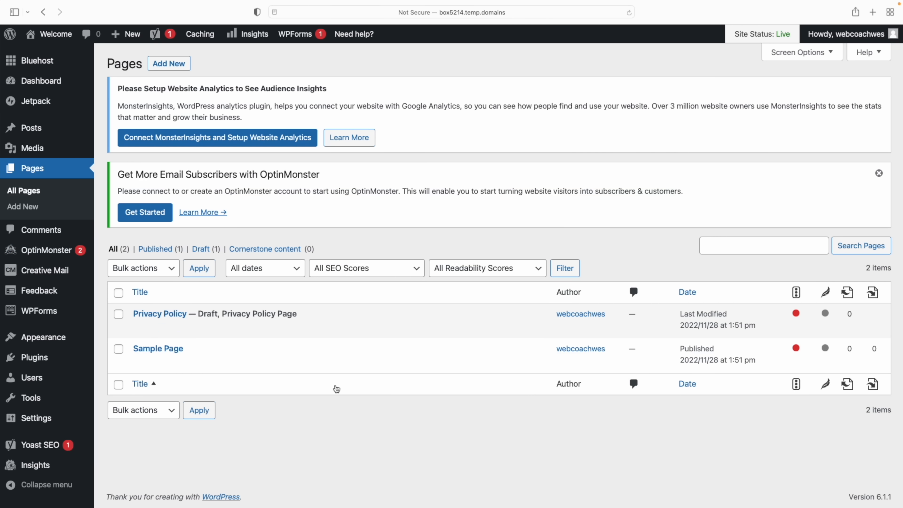
mouse_move(284, 337)
mouse_move(34, 341)
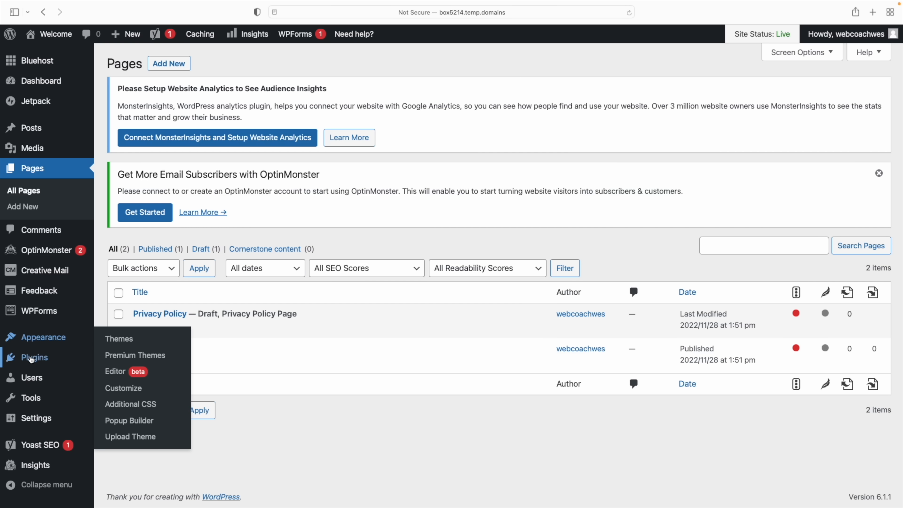
mouse_move(31, 361)
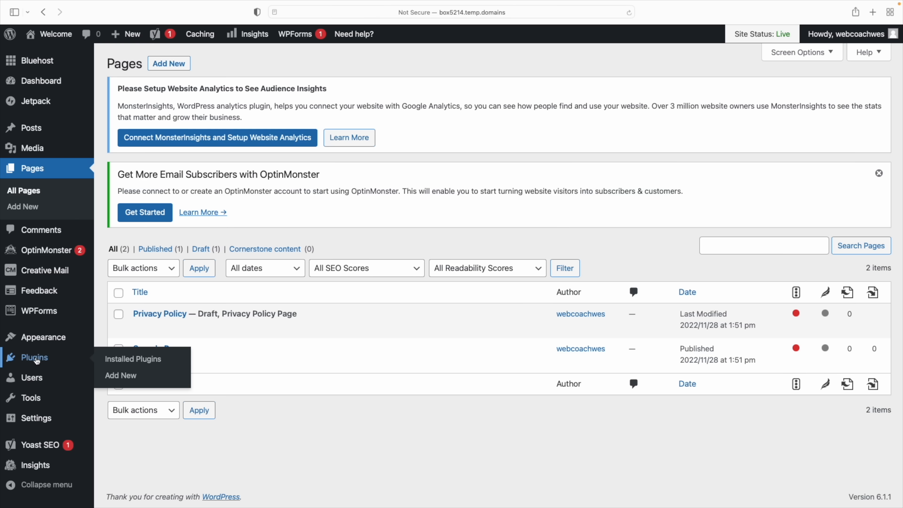
mouse_move(29, 382)
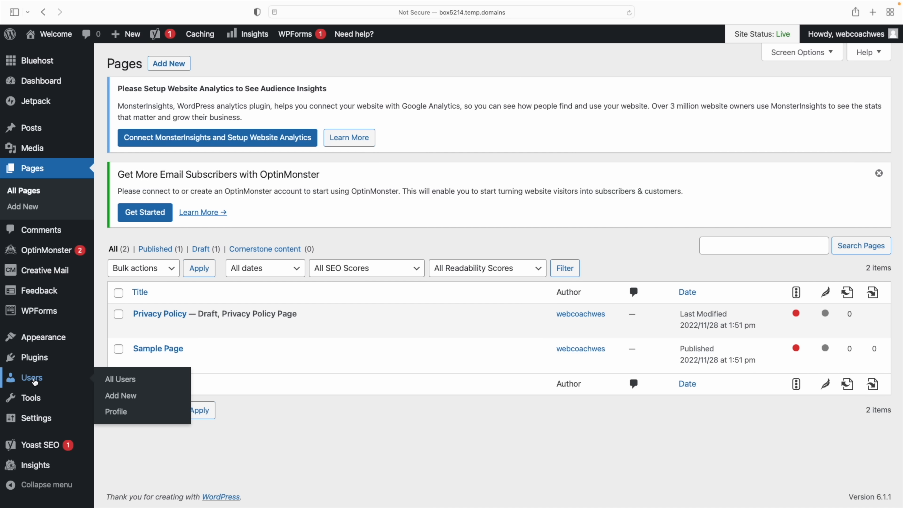
click(34, 382)
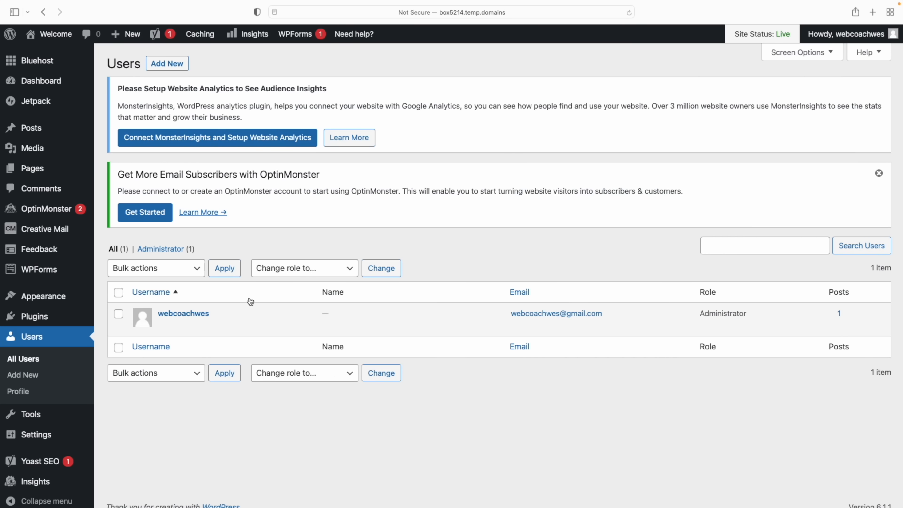
Go to the Add Plugins page from the Plugins menu
mouse_move(178, 316)
scroll(31, 378, down, 1)
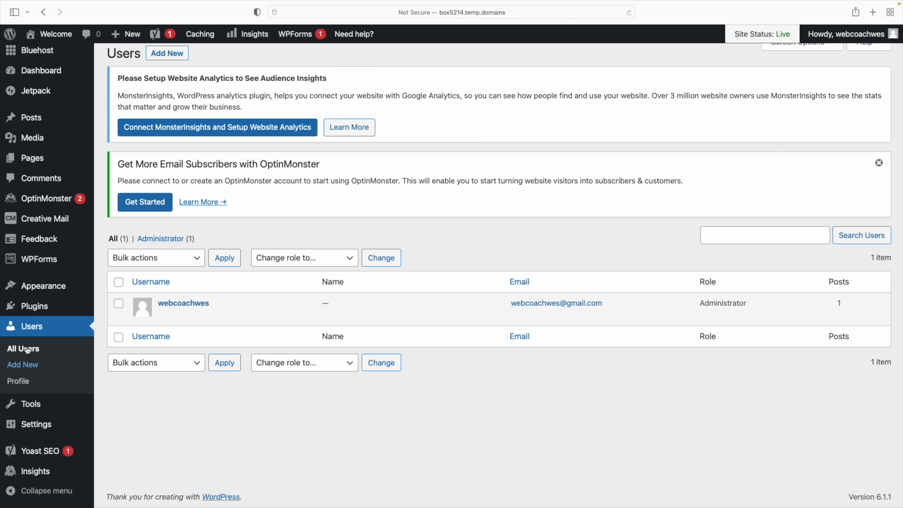
mouse_move(39, 306)
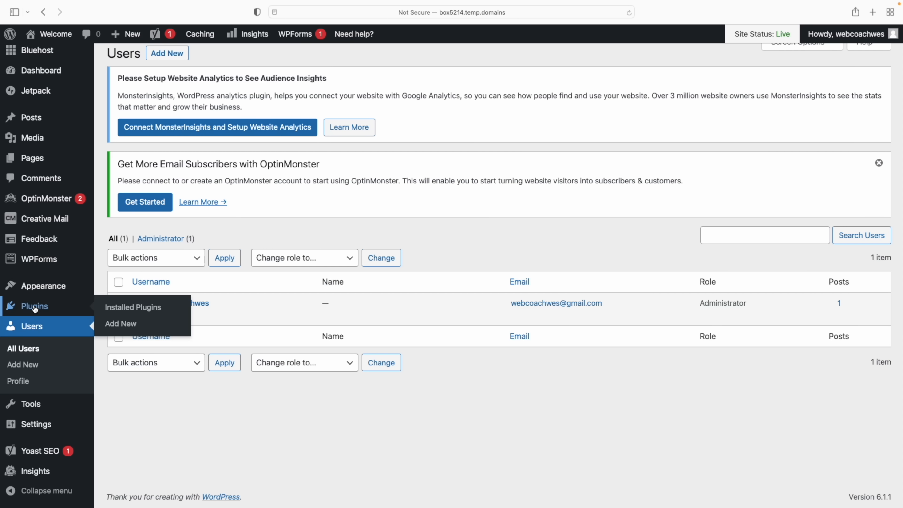
click(121, 324)
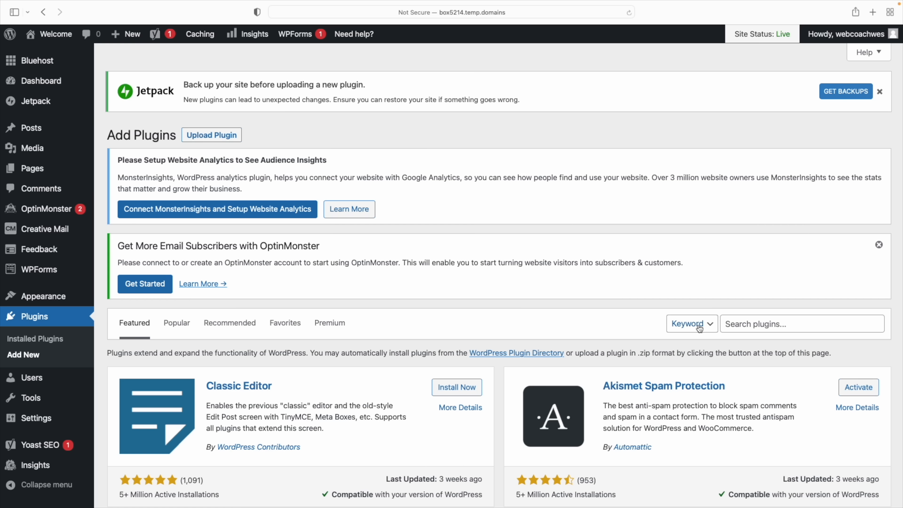
Search plugins for 'elemento', then install and activate Elementor Website Builder
click(760, 325)
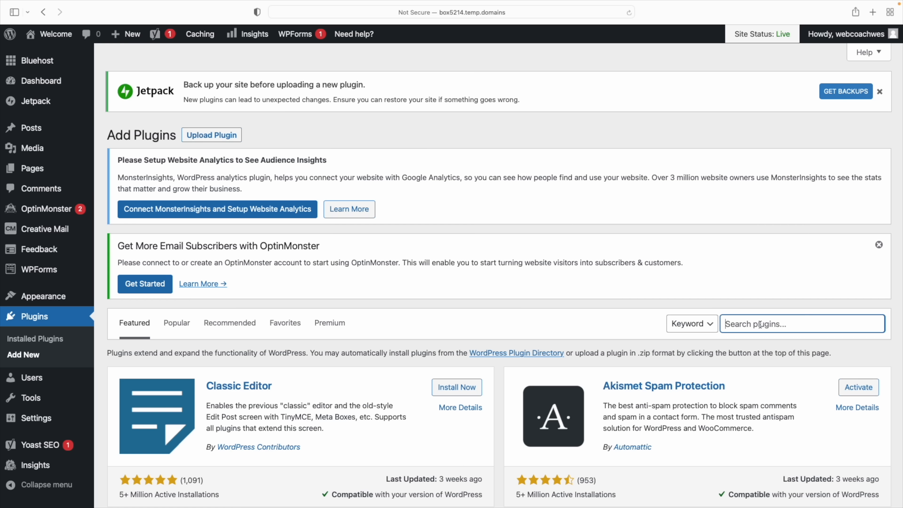
text(elementor)
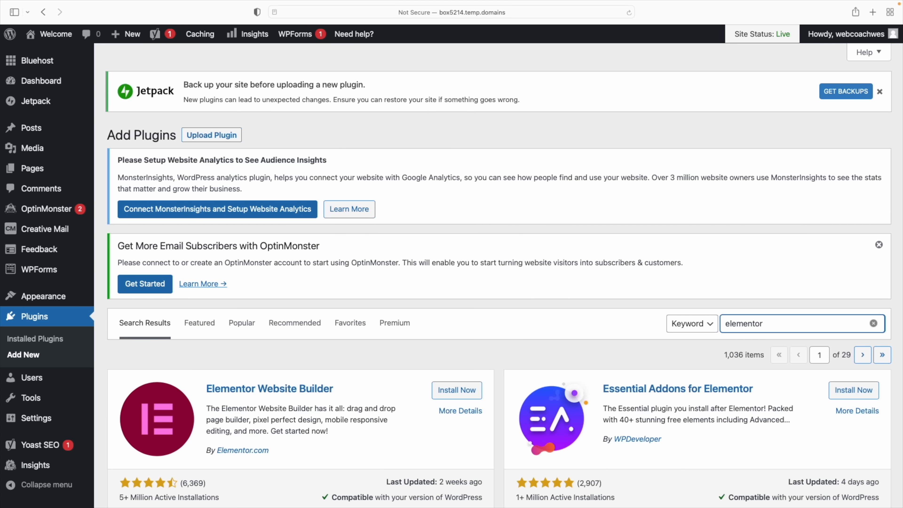
scroll(760, 324, down, 3)
scroll(760, 324, down, 2)
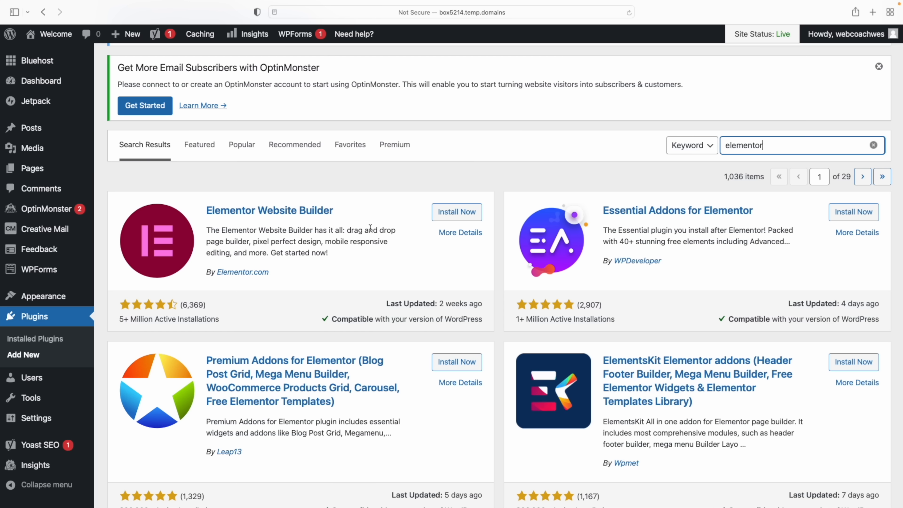
click(470, 214)
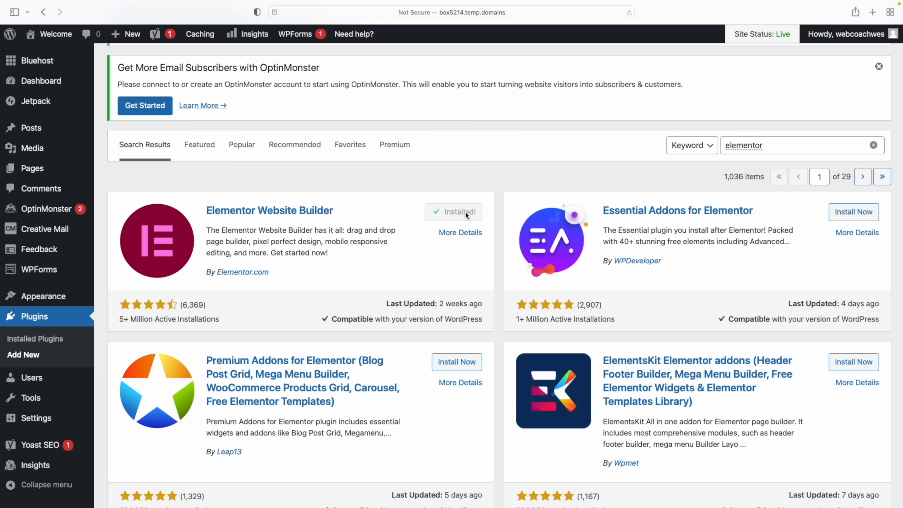
click(462, 213)
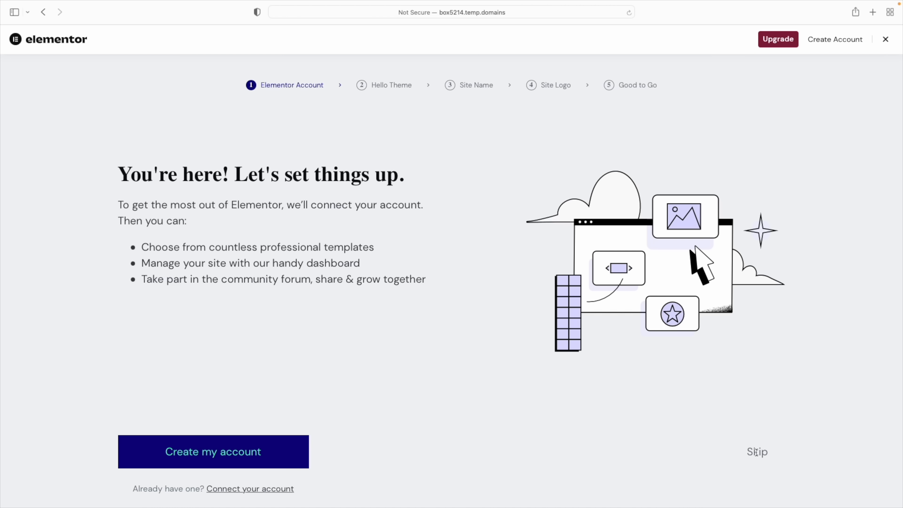
Finish the Elementor wizard with the Hello theme, skipping account, name and logo, and browse templates
click(762, 452)
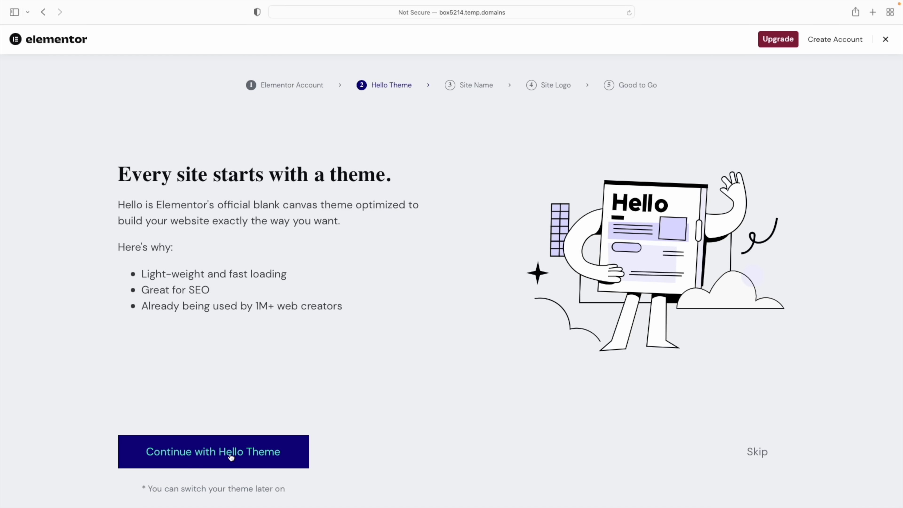
click(205, 454)
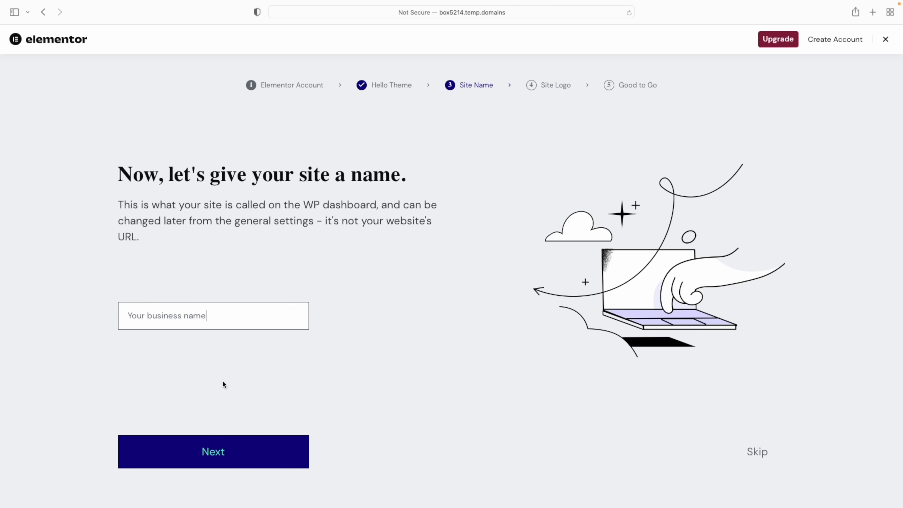
click(210, 456)
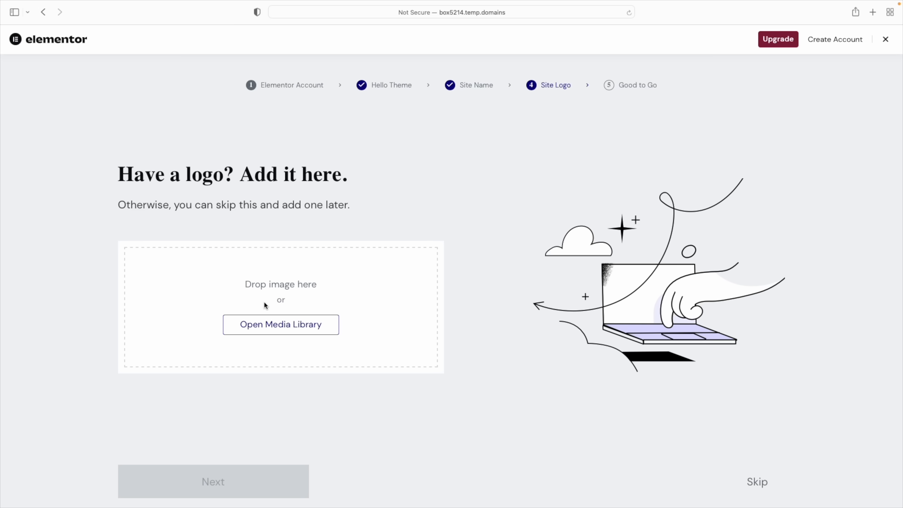
click(757, 481)
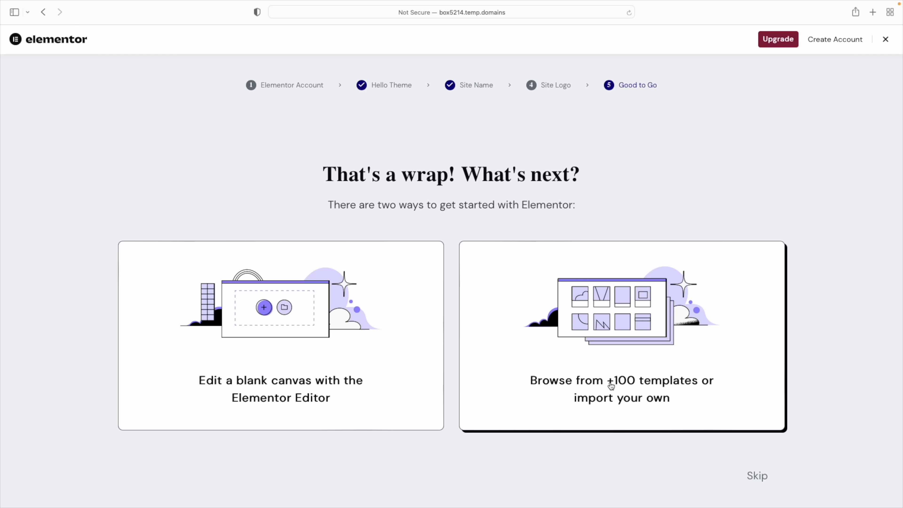
click(618, 334)
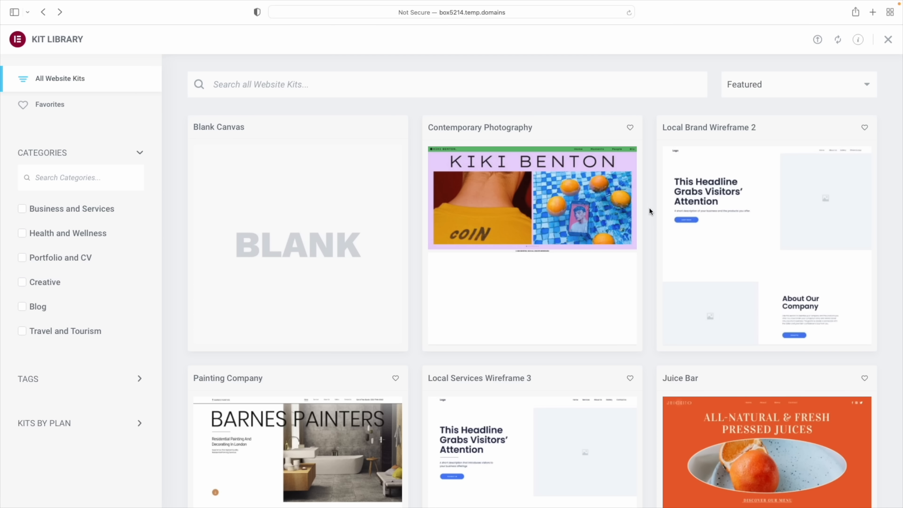
Browse the Kit Library and preview the Local Services Wireframe 3 kit demo
scroll(650, 211, down, 15)
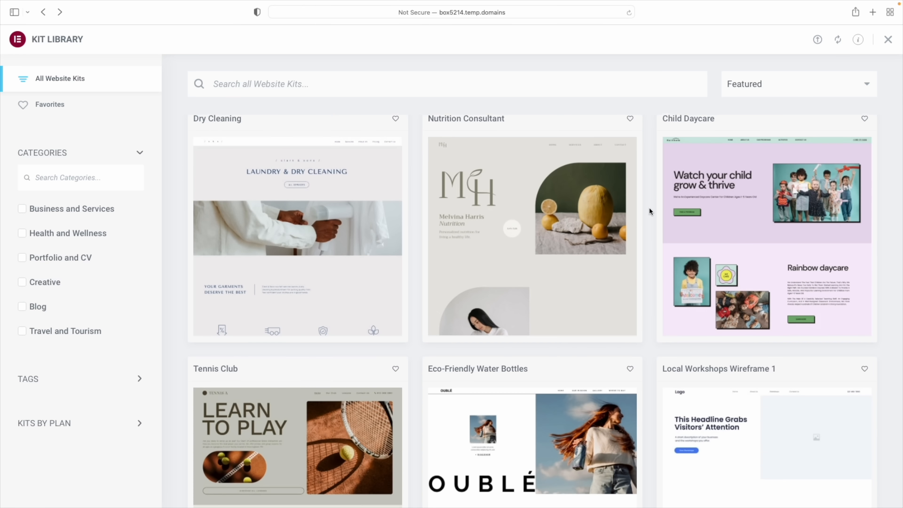
scroll(650, 208, down, 5)
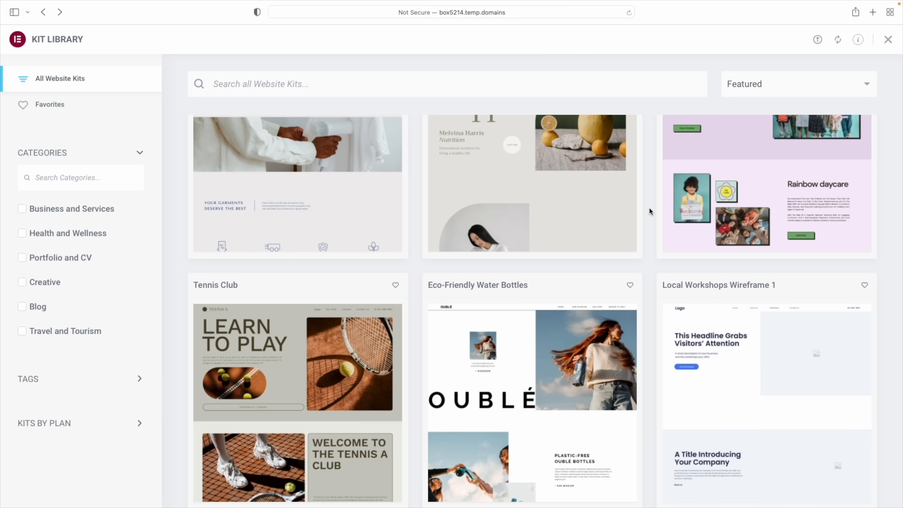
scroll(650, 212, down, 12)
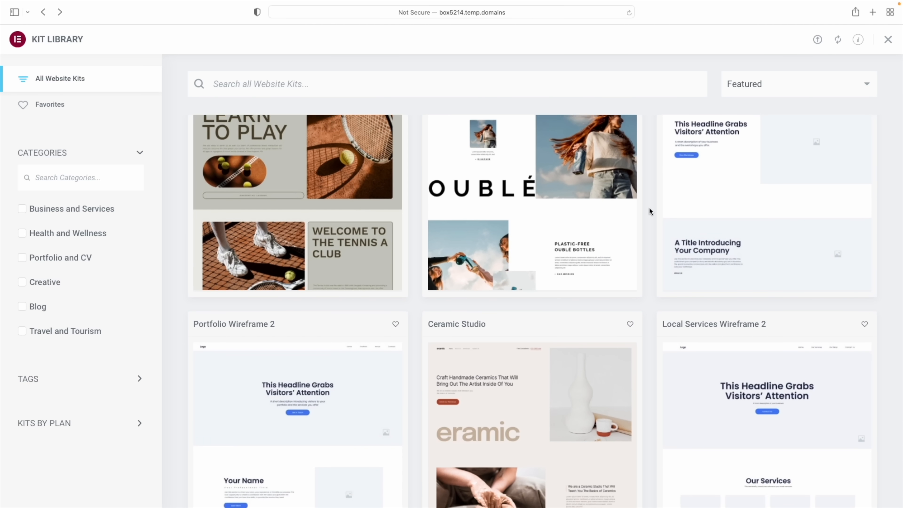
scroll(650, 212, down, 6)
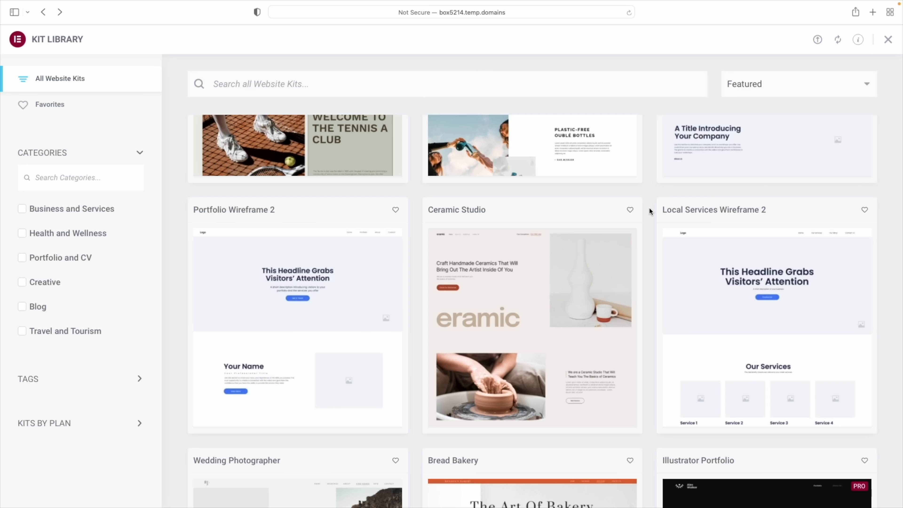
scroll(649, 208, down, 10)
mouse_move(857, 302)
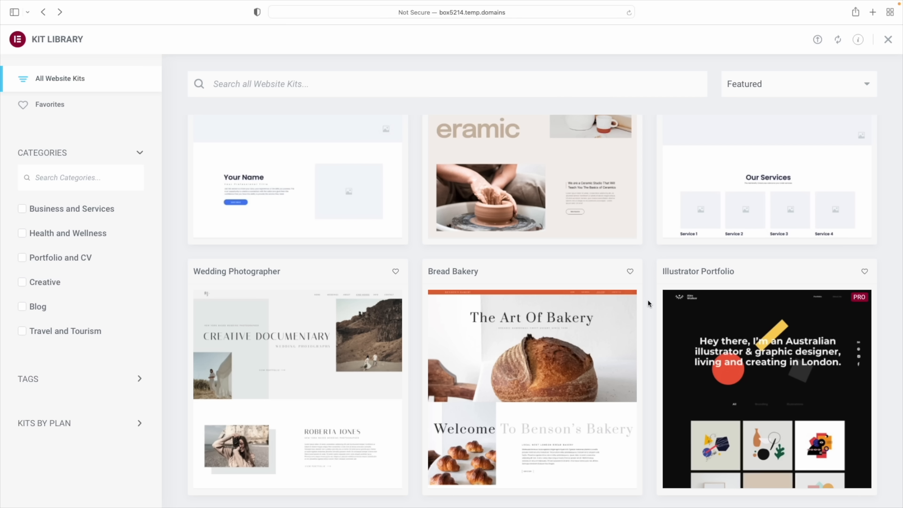
scroll(649, 301, up, 5)
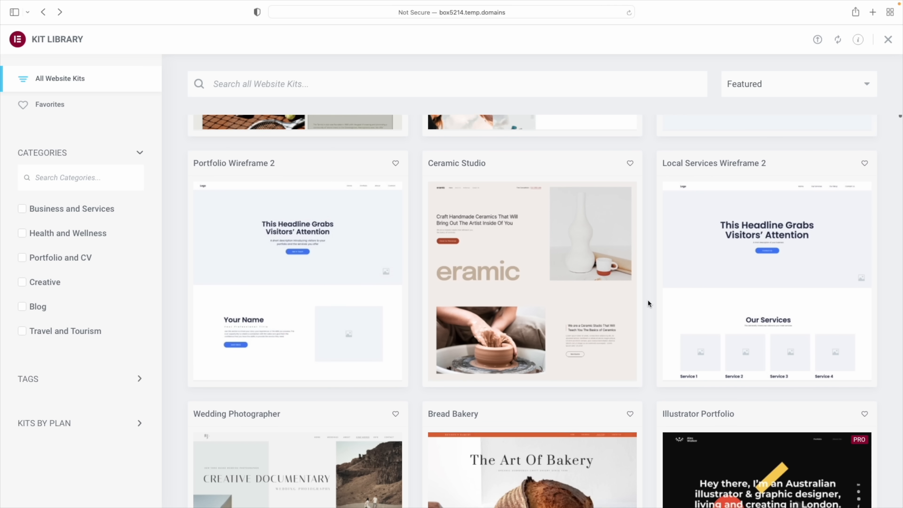
scroll(648, 303, up, 2)
scroll(648, 303, down, 3)
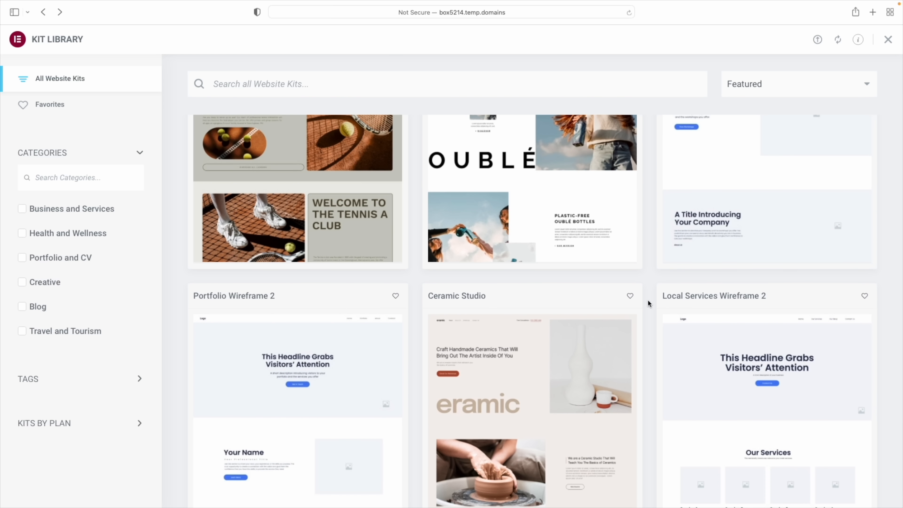
scroll(648, 300, down, 1)
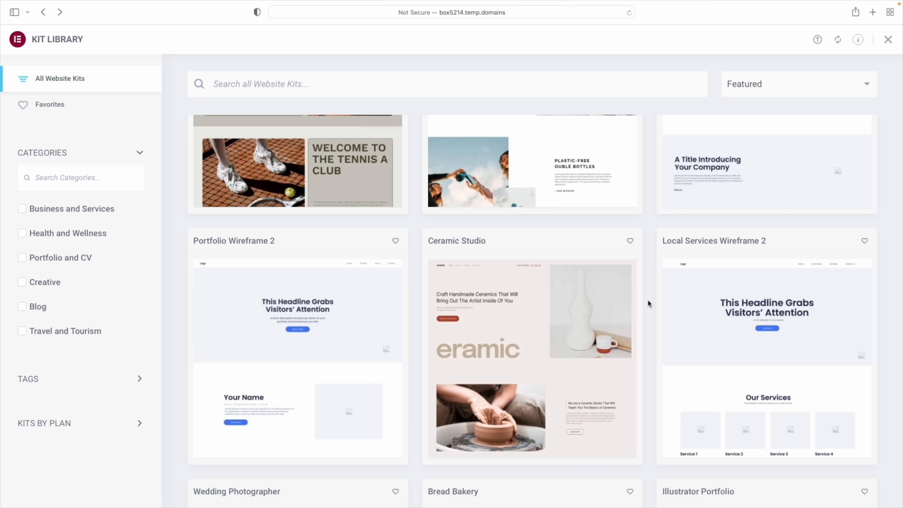
scroll(649, 301, up, 15)
scroll(649, 299, up, 5)
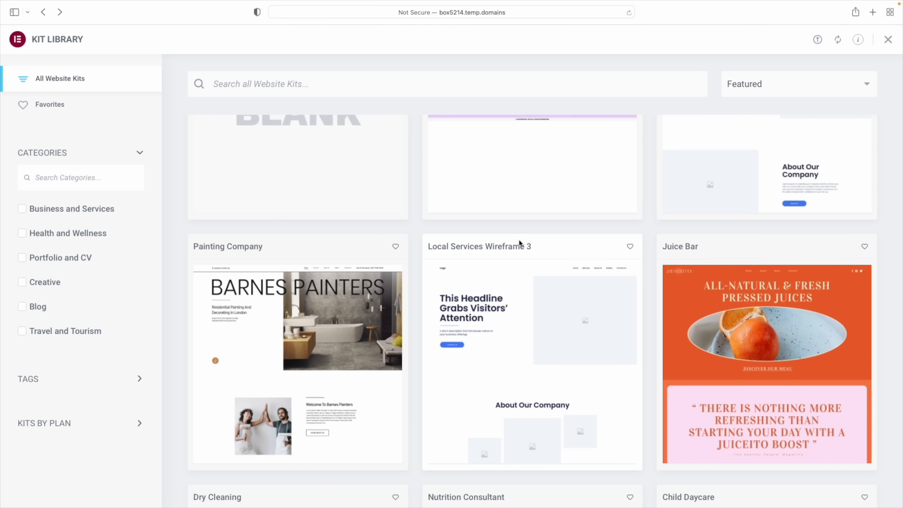
mouse_move(482, 386)
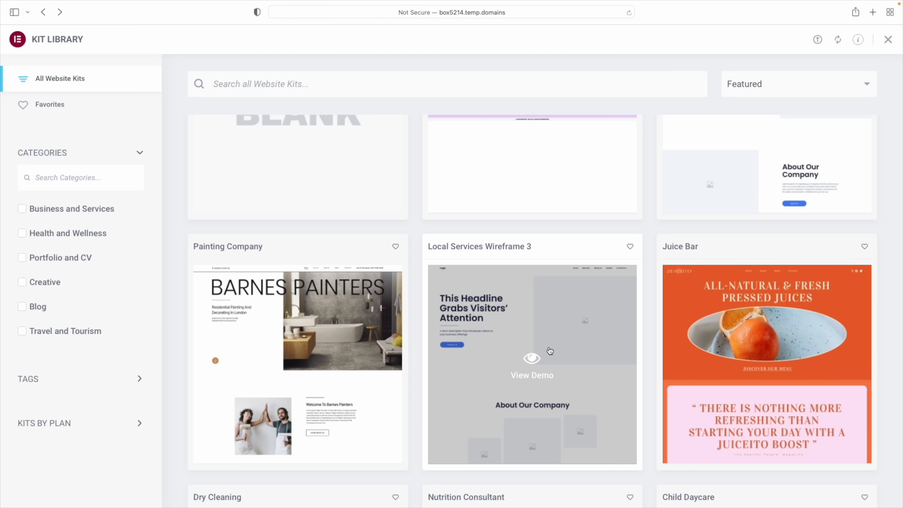
scroll(622, 345, down, 1)
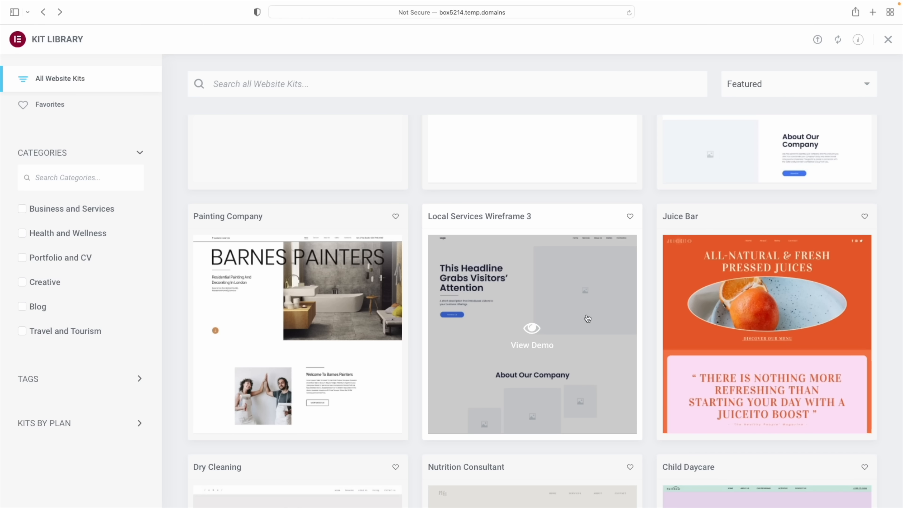
scroll(588, 317, down, 15)
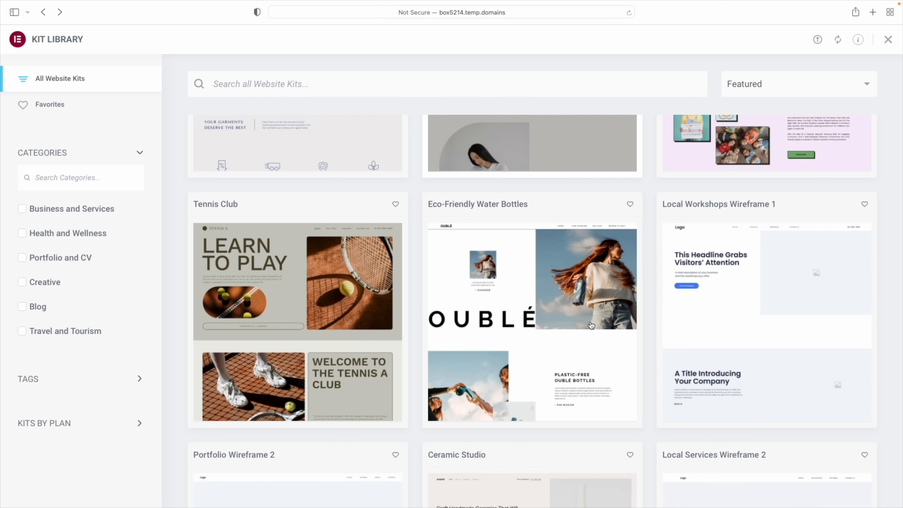
scroll(591, 325, down, 2)
scroll(590, 321, up, 2)
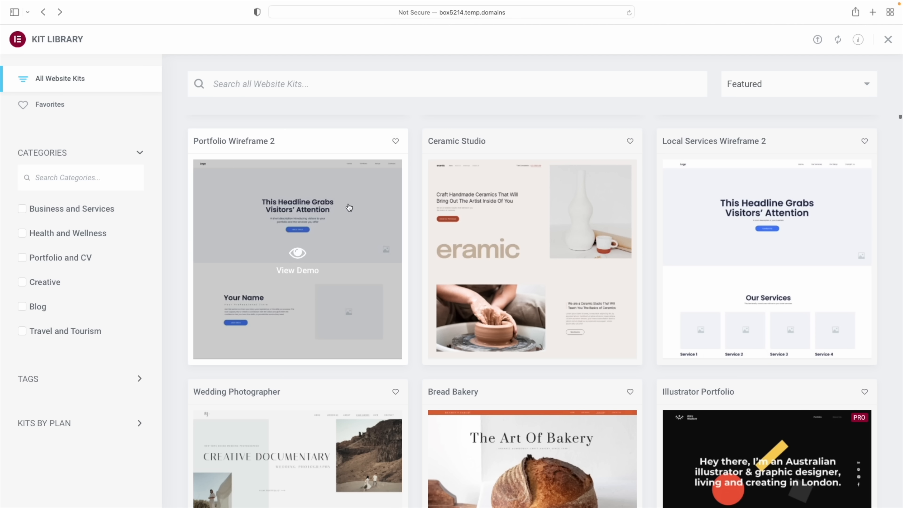
scroll(651, 304, up, 1)
scroll(650, 305, up, 15)
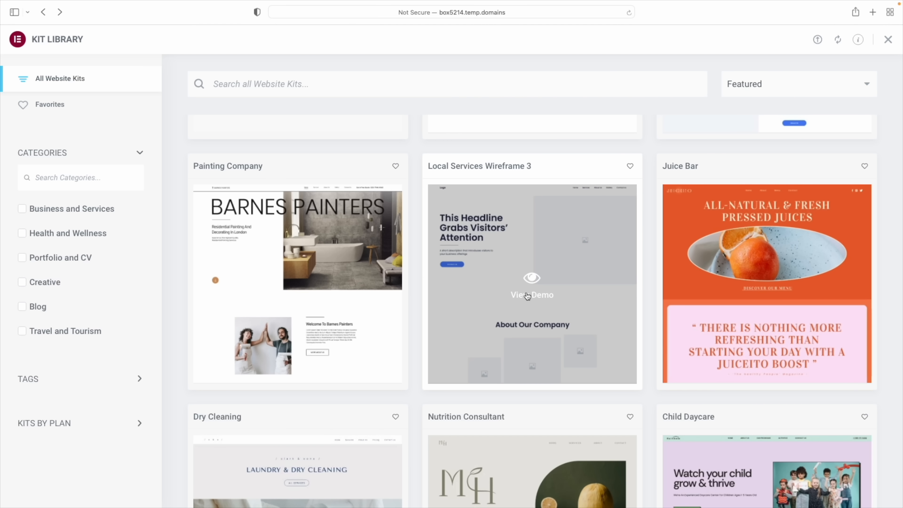
click(527, 293)
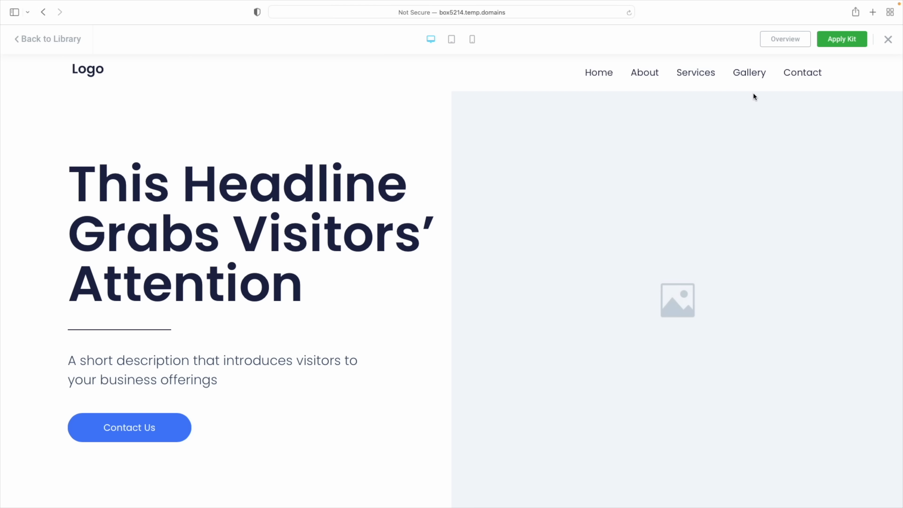
Review the Local Services Wireframe 3 demo page, then choose Apply Kit
scroll(750, 95, down, 15)
scroll(748, 94, down, 15)
scroll(747, 95, down, 10)
scroll(747, 95, down, 12)
scroll(748, 93, down, 15)
scroll(747, 93, up, 12)
scroll(747, 93, up, 15)
click(840, 44)
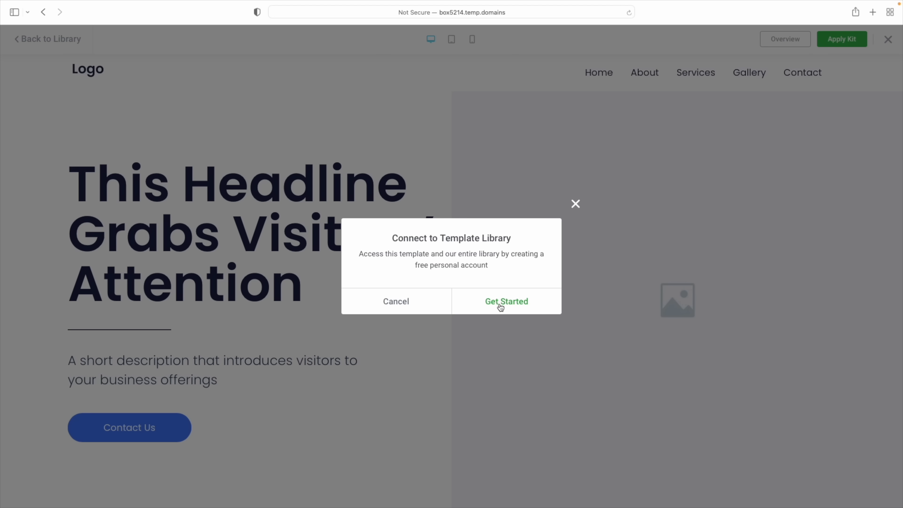
Connect a new Elementor account, apply the whole kit allowing unfiltered uploads, and close the summary
click(500, 303)
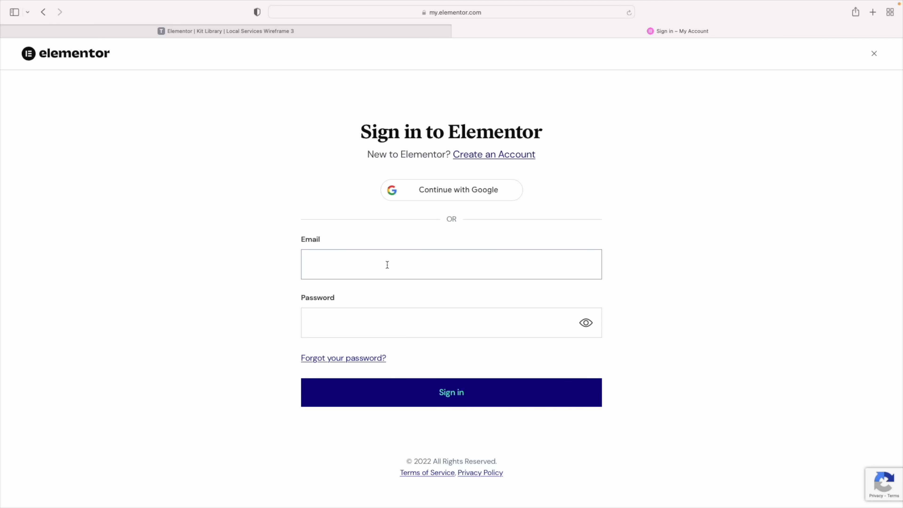
click(477, 160)
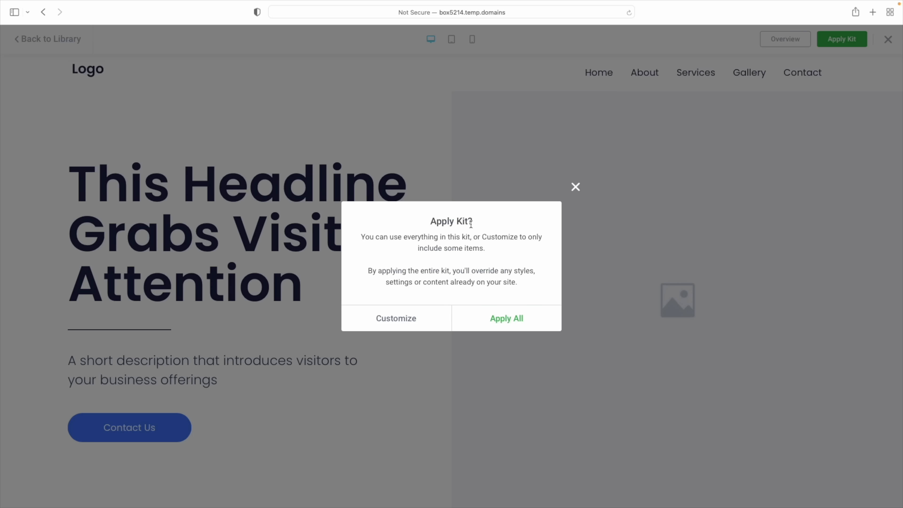
click(511, 322)
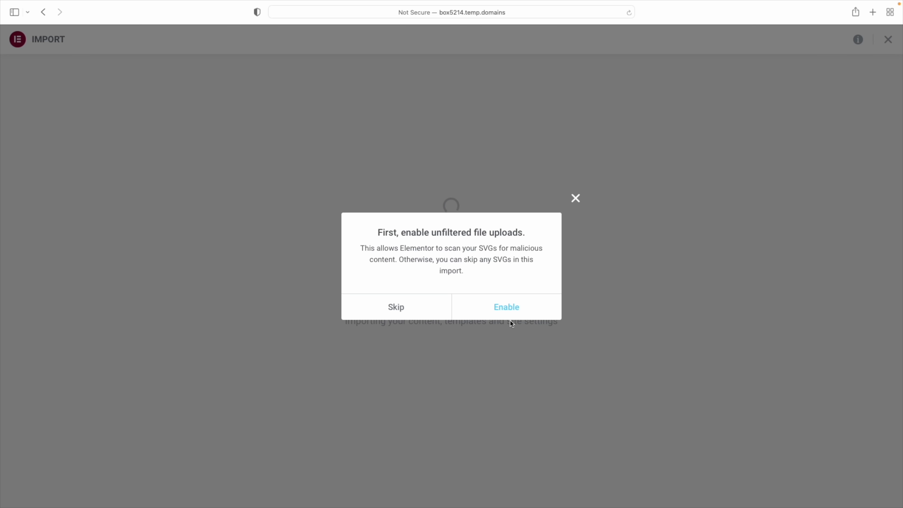
click(505, 308)
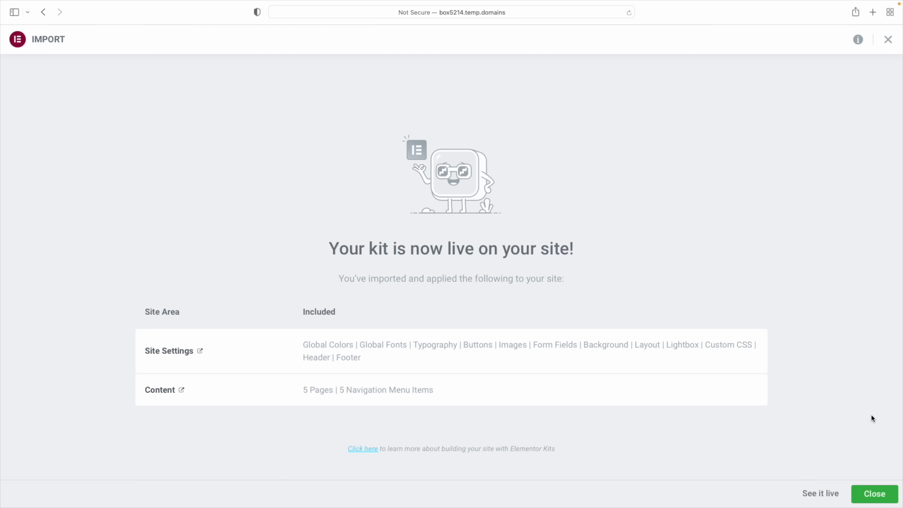
click(873, 496)
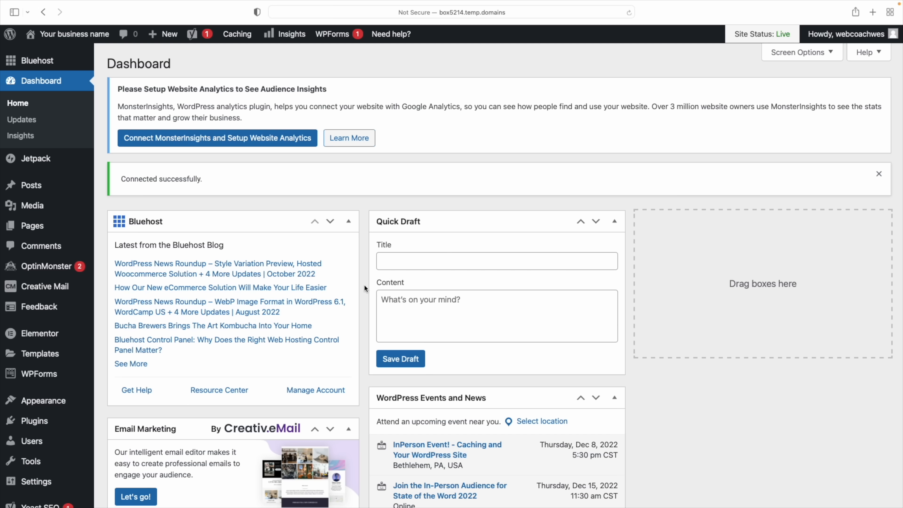
Open the Home page from All Pages in Elementor and dismiss the Yoast SEO notice
mouse_move(37, 227)
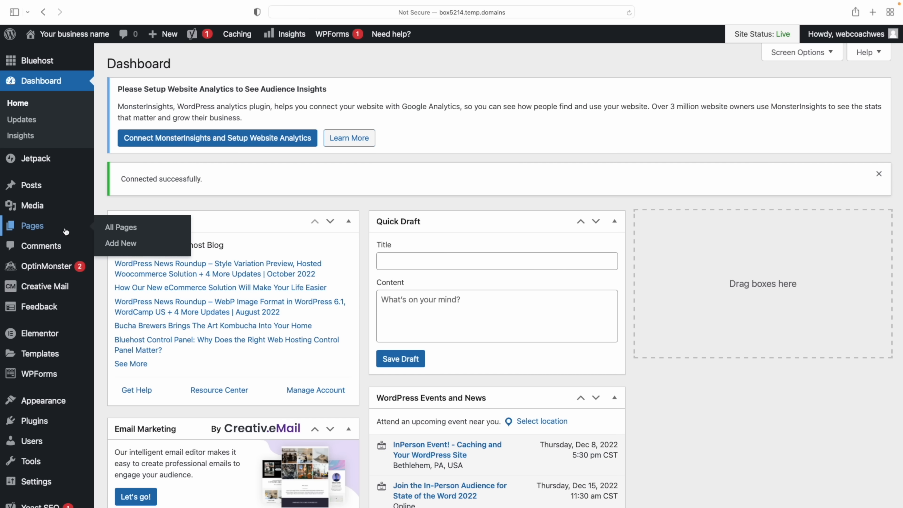
click(135, 229)
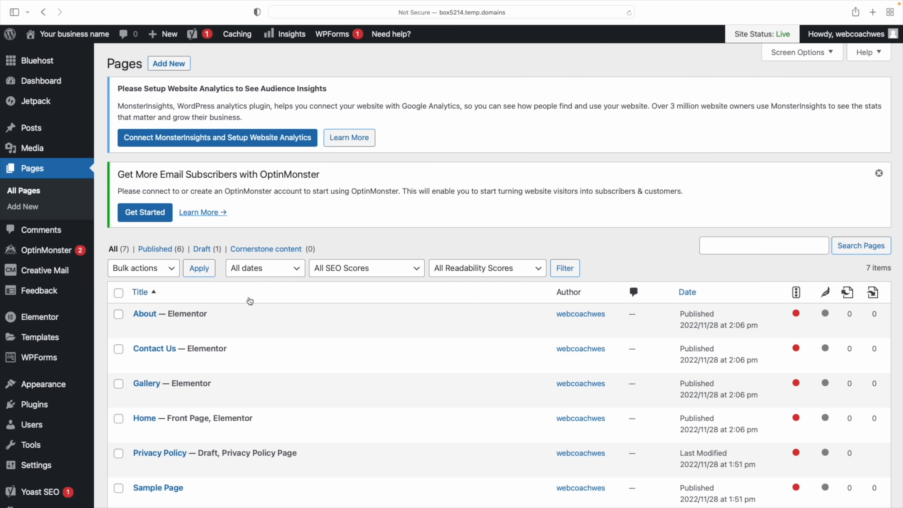
scroll(249, 301, down, 3)
scroll(251, 301, down, 1)
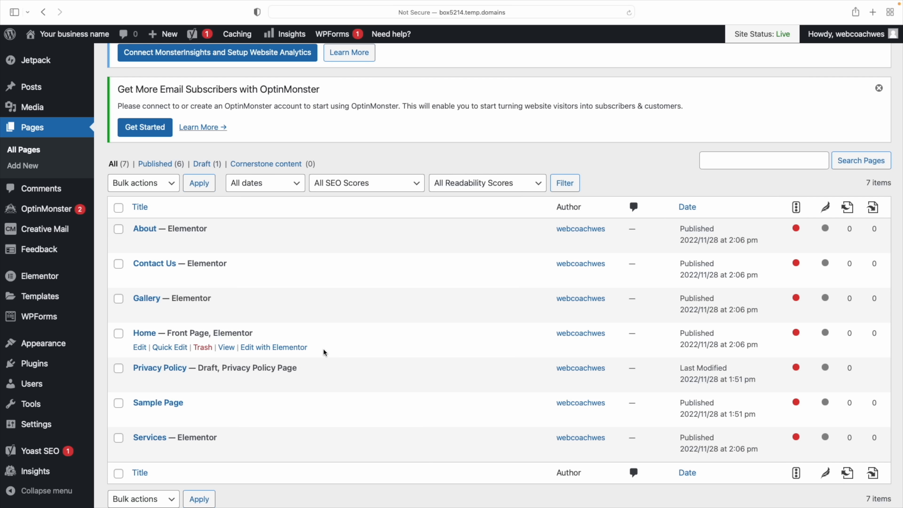
click(292, 348)
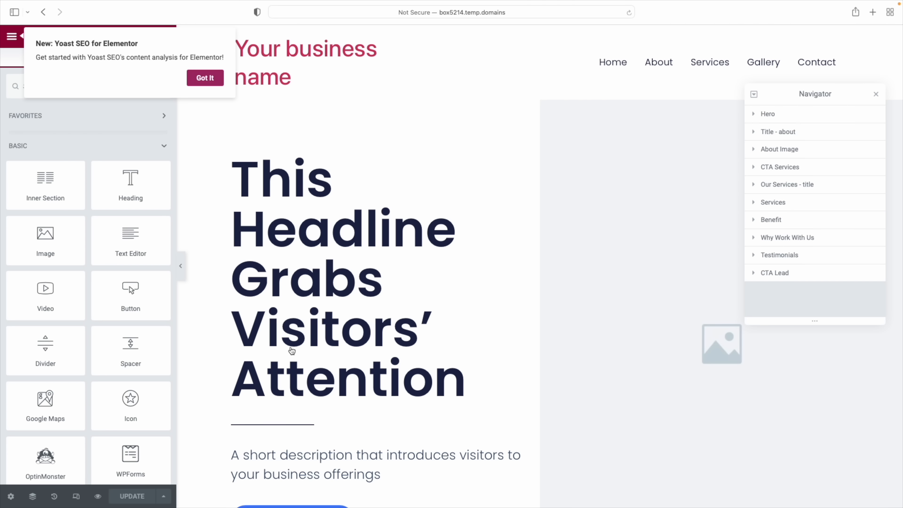
click(200, 82)
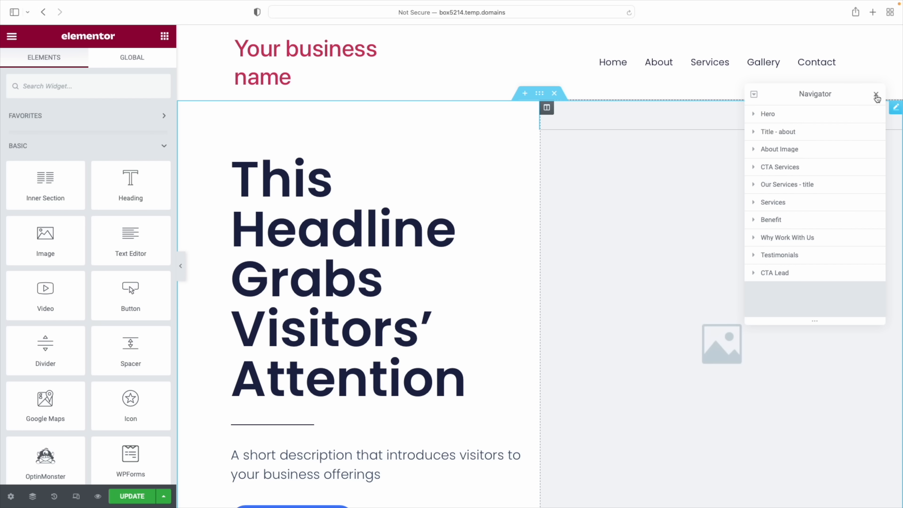
Close the Navigator panel and scroll through the hero and About Our Company sections
click(877, 94)
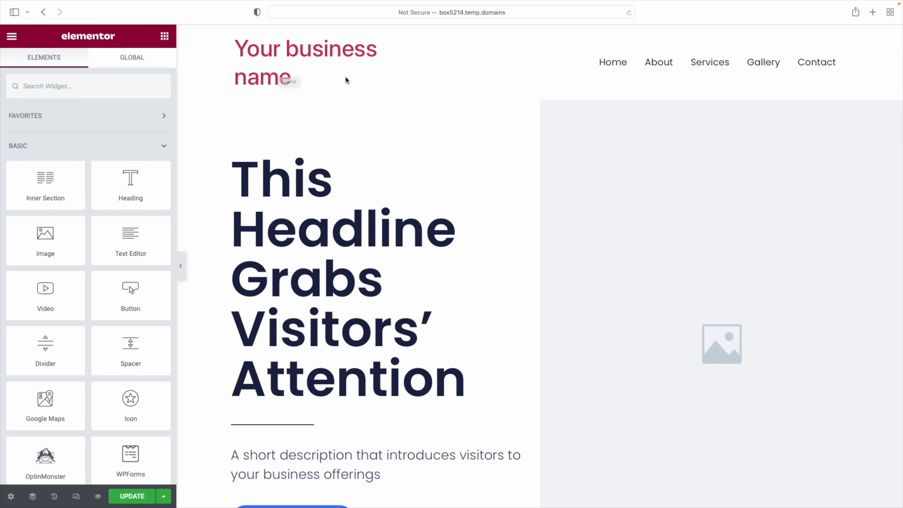
scroll(612, 175, down, 10)
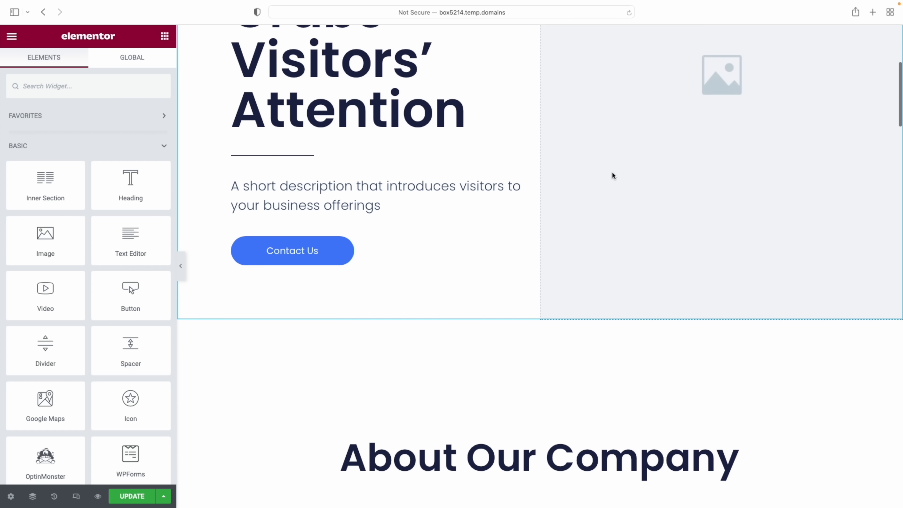
scroll(585, 308, down, 1)
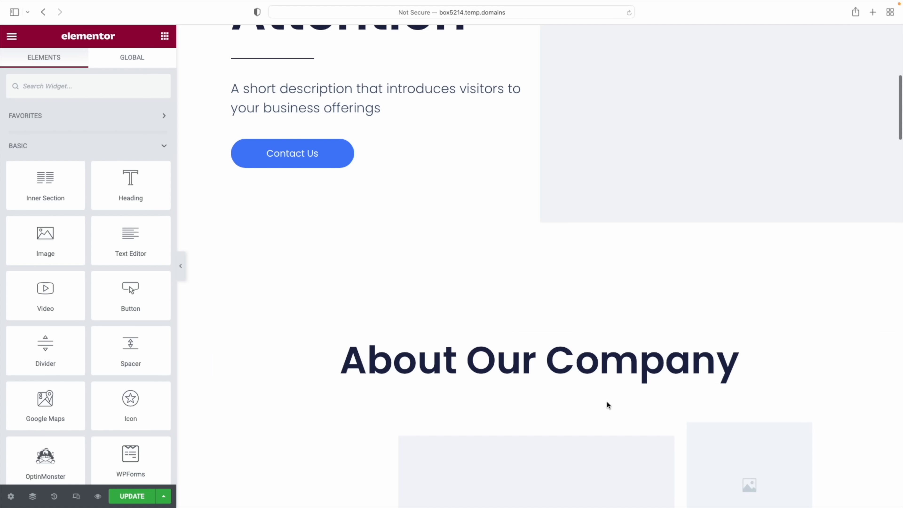
scroll(607, 406, up, 5)
scroll(440, 178, up, 3)
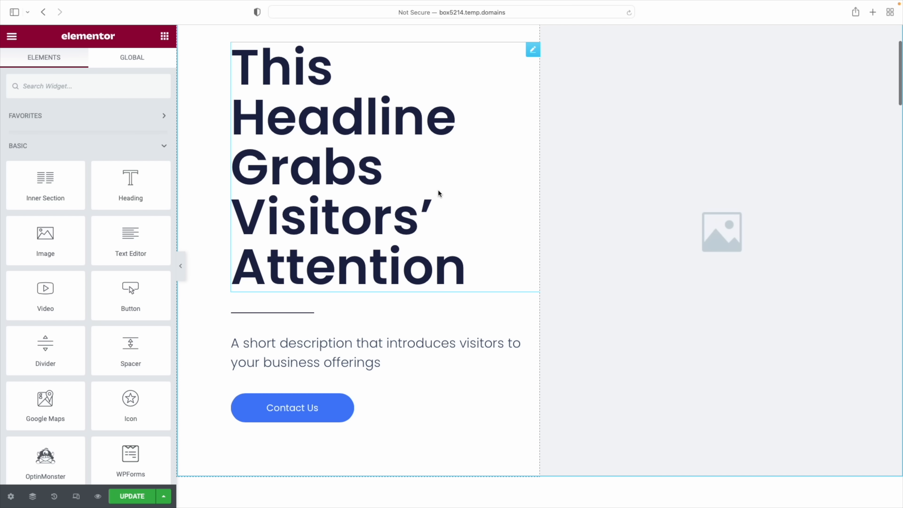
scroll(238, 96, up, 3)
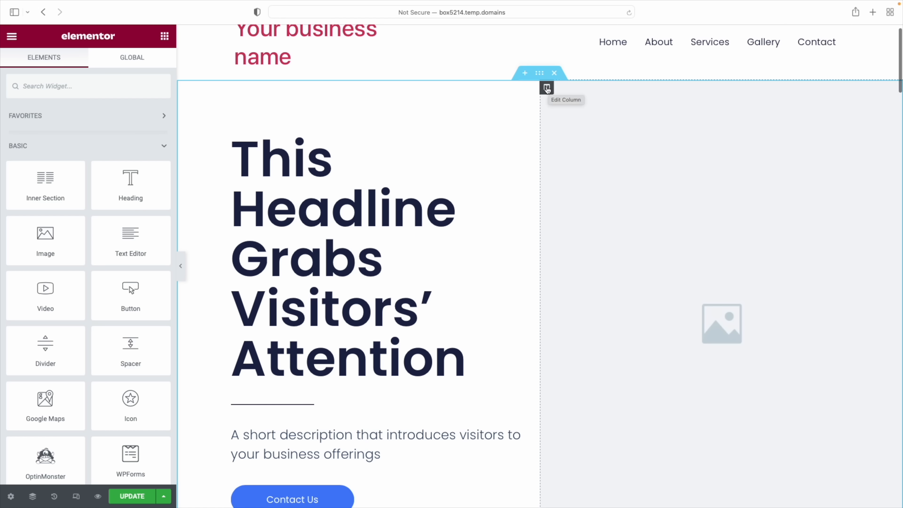
scroll(547, 89, down, 10)
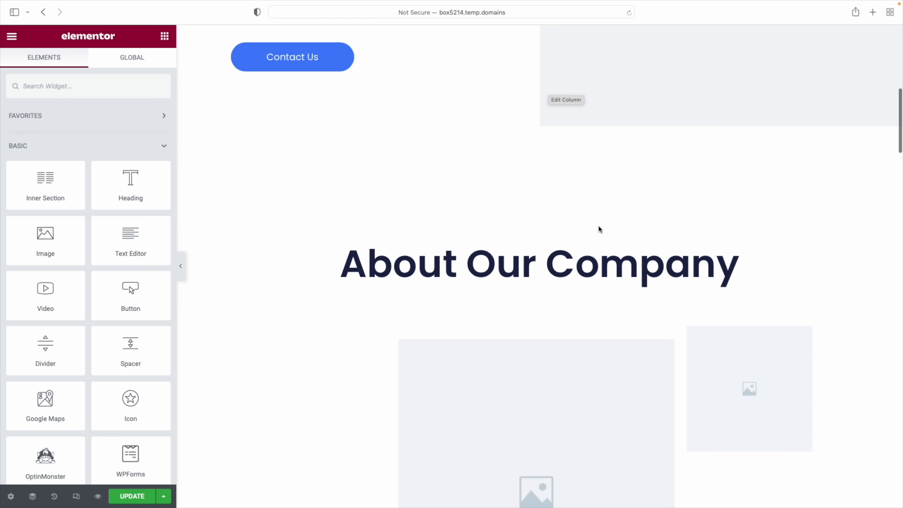
scroll(569, 267, down, 4)
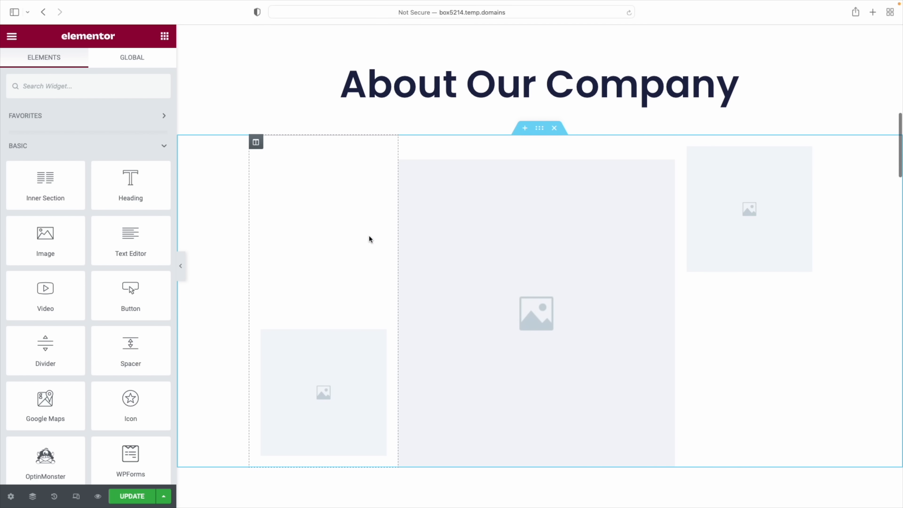
scroll(536, 246, up, 17)
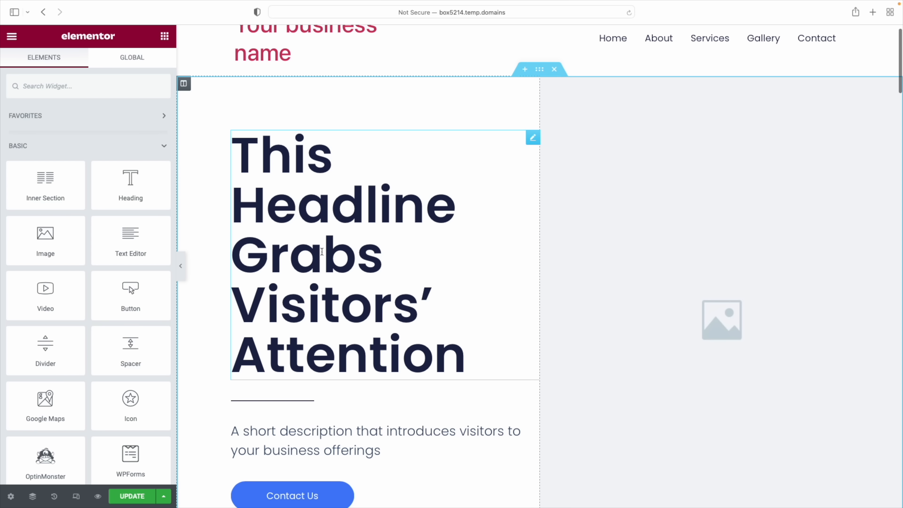
scroll(322, 251, down, 2)
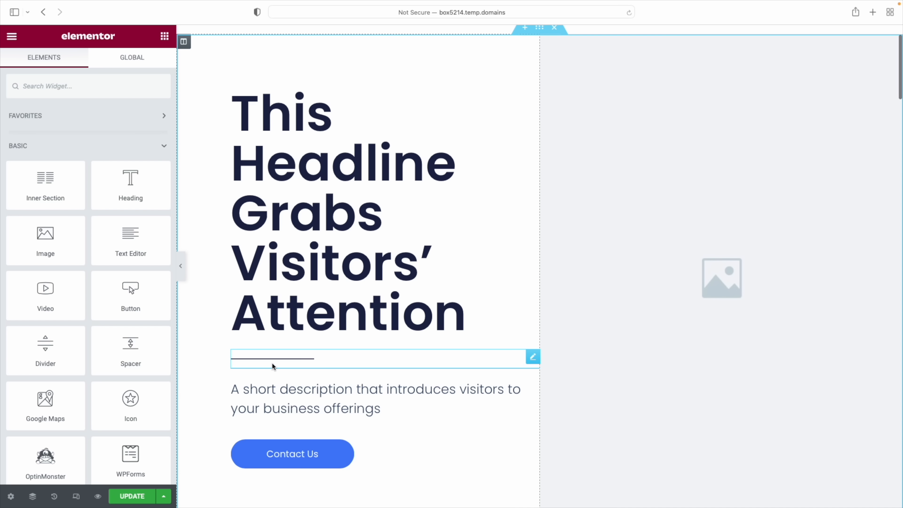
scroll(273, 366, down, 1)
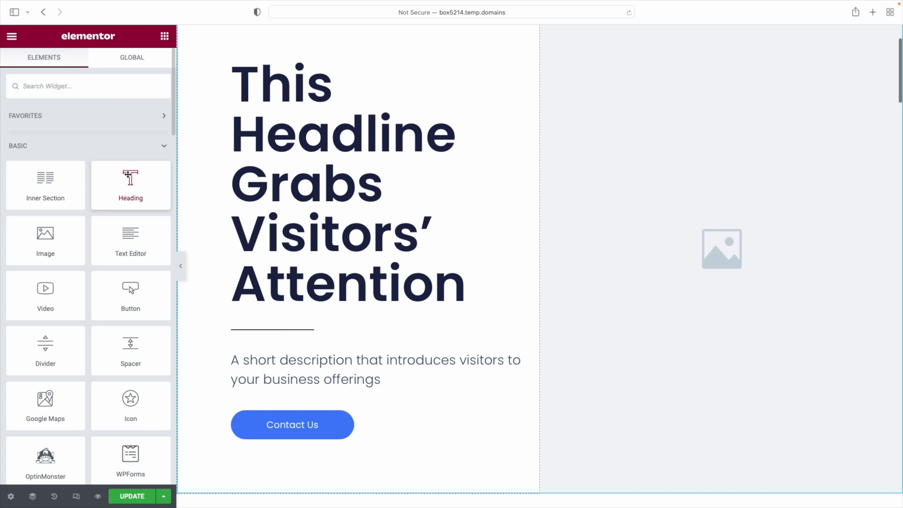
drag(129, 186, 310, 312)
click(66, 141)
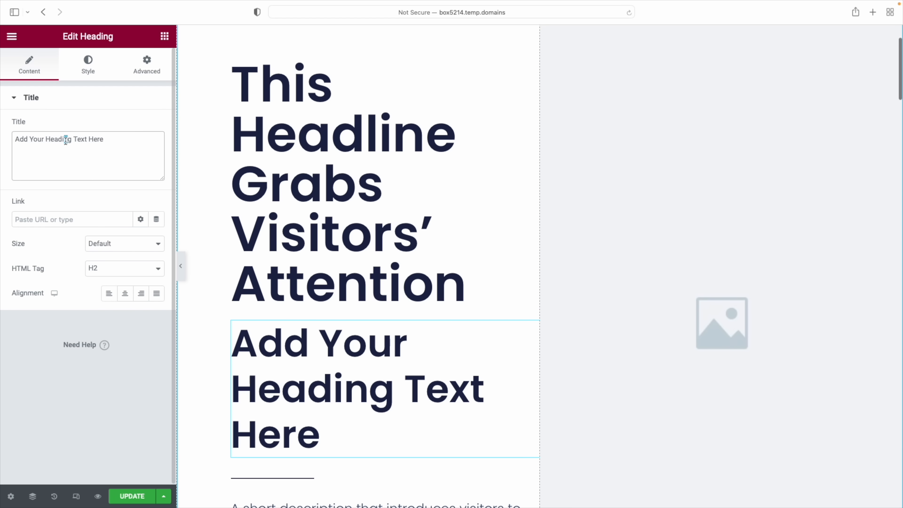
triple_click(65, 140)
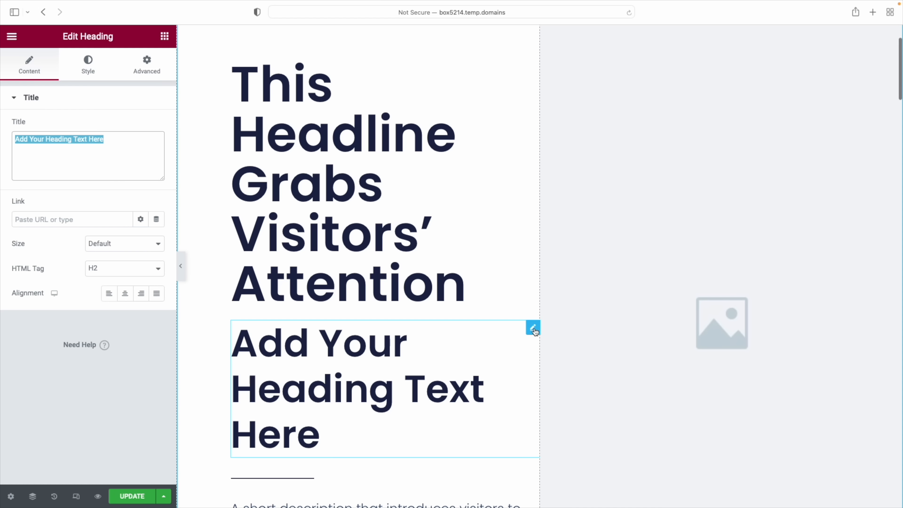
right_click(534, 329)
click(580, 494)
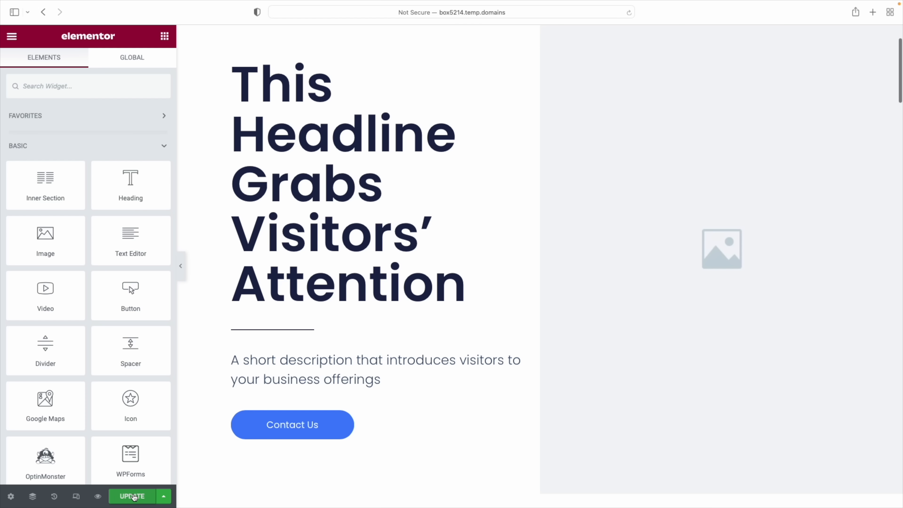
scroll(180, 480, up, 5)
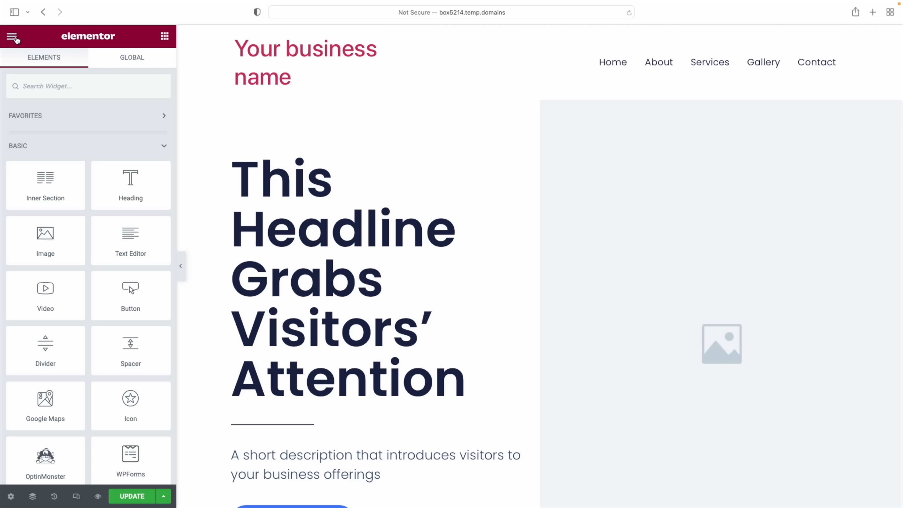
In Site Settings > Site Logo, set the header type to Logo instead of the title
click(12, 36)
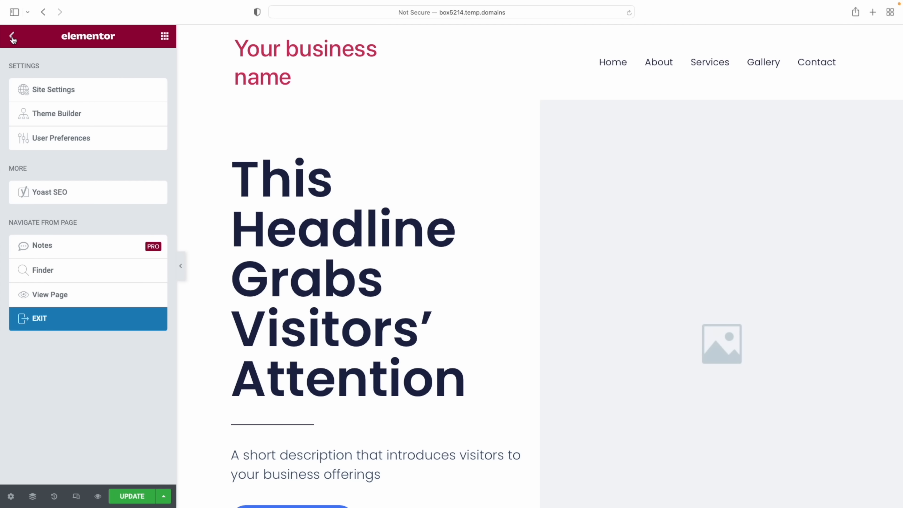
click(40, 93)
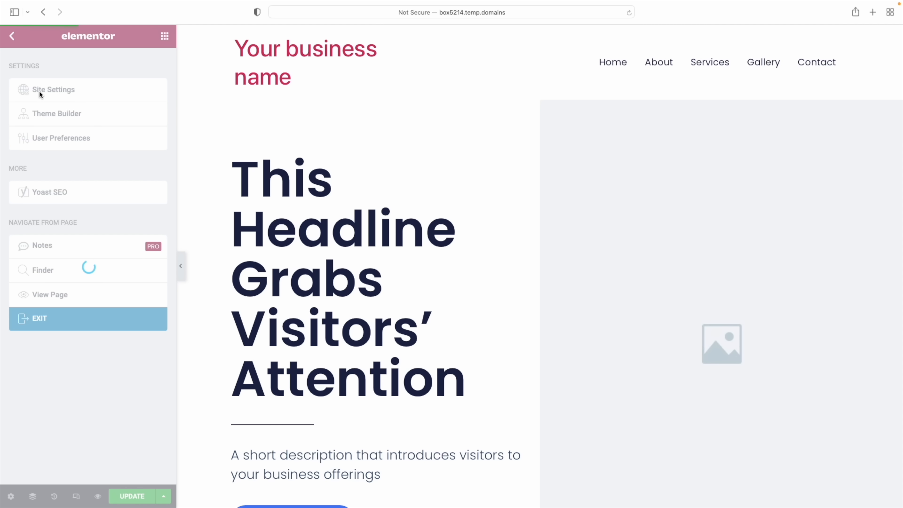
click(50, 273)
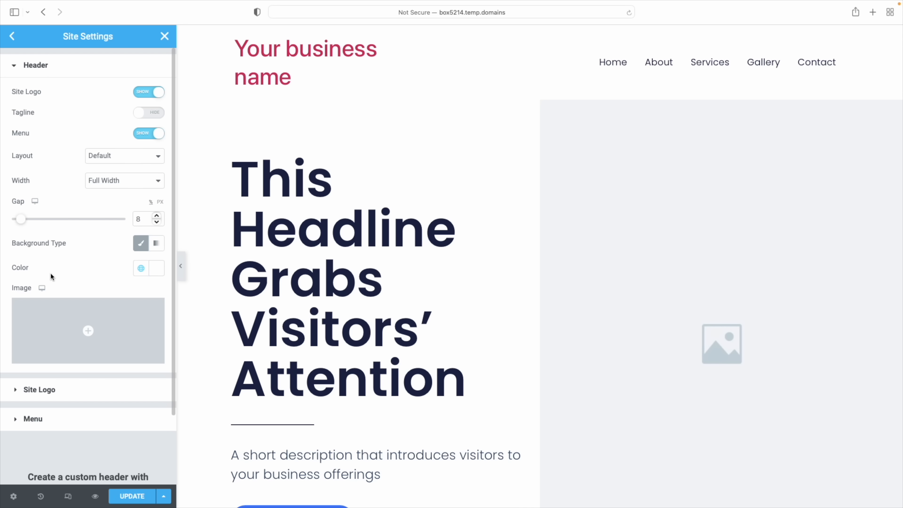
click(36, 390)
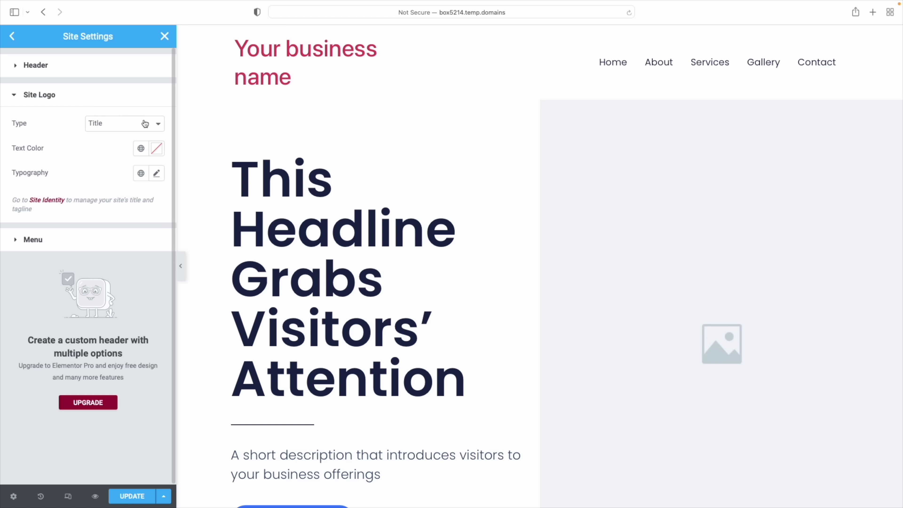
click(154, 125)
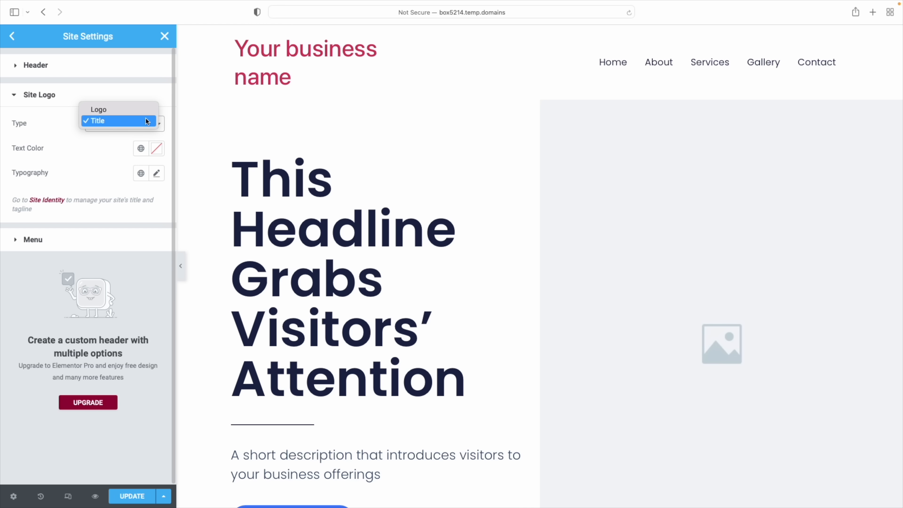
click(143, 111)
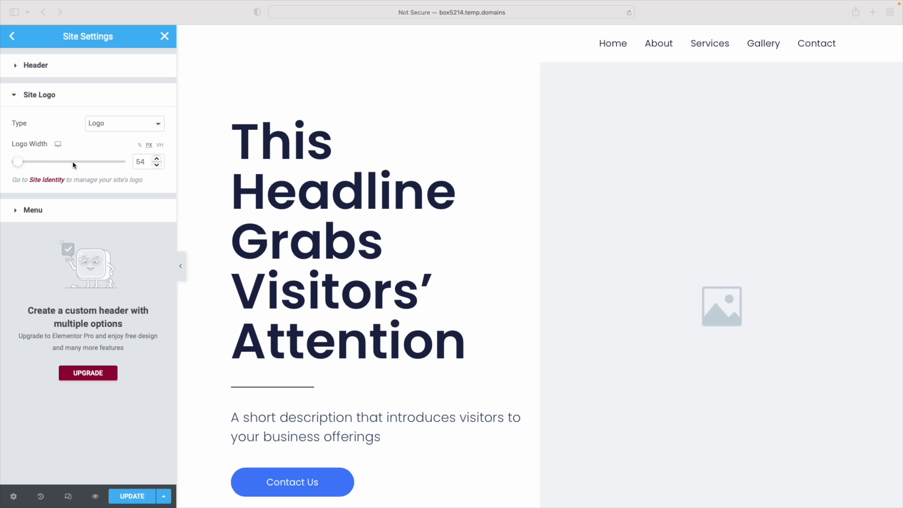
Widen the logo from 54 to 90 px and save the site settings
click(17, 164)
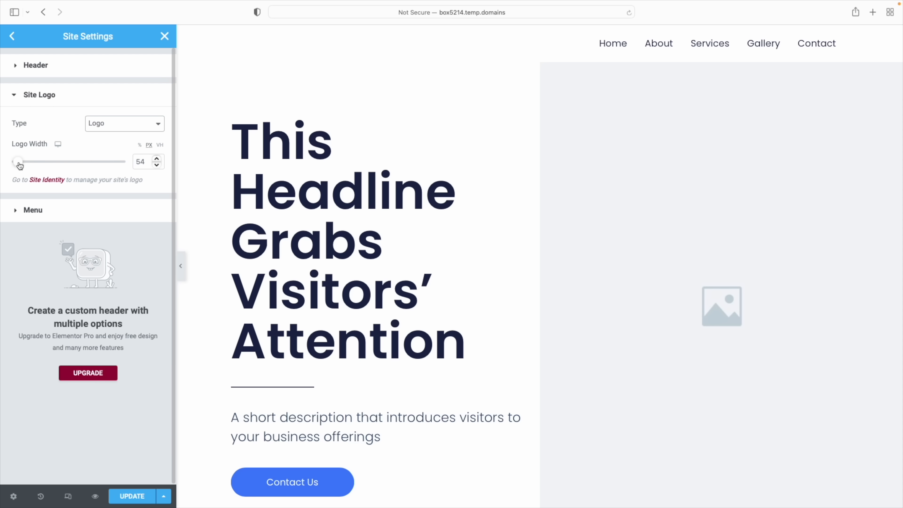
drag(17, 163, 22, 165)
click(135, 500)
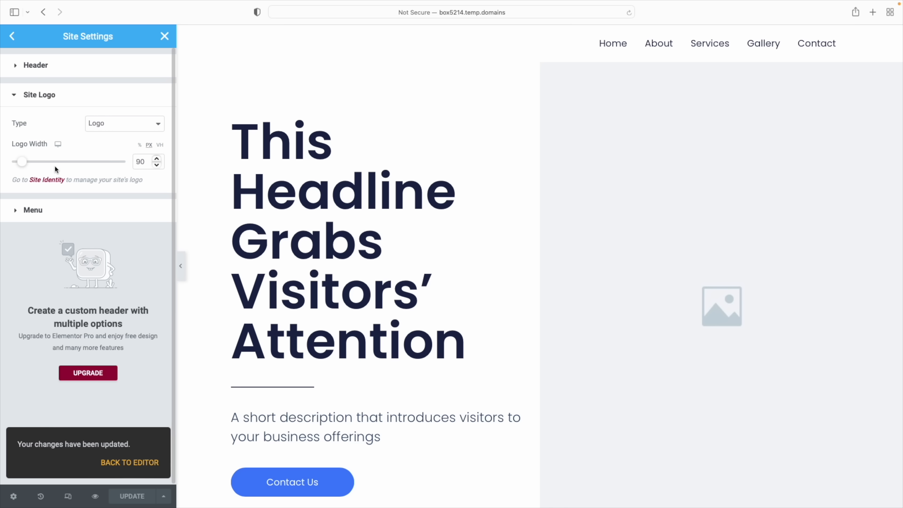
click(39, 180)
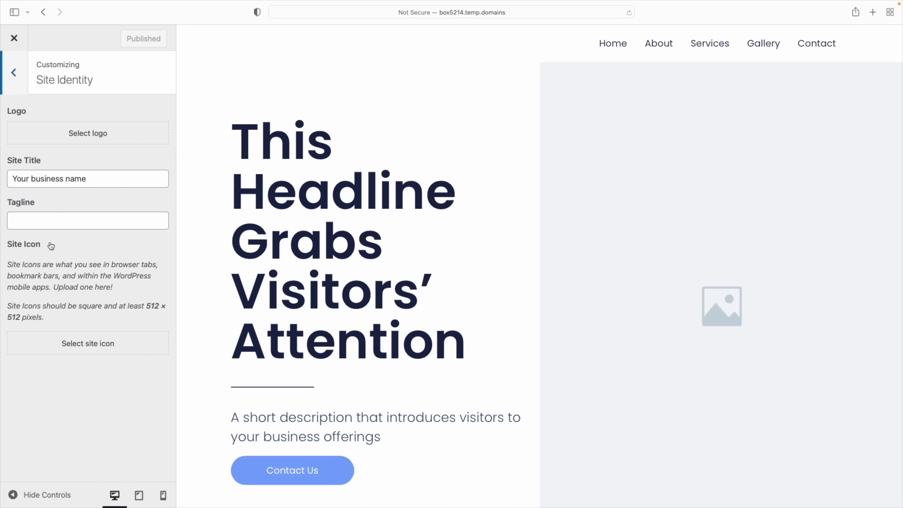
Upload logoAsset 1bank.png and set the MAGNA image as the site logo
click(109, 135)
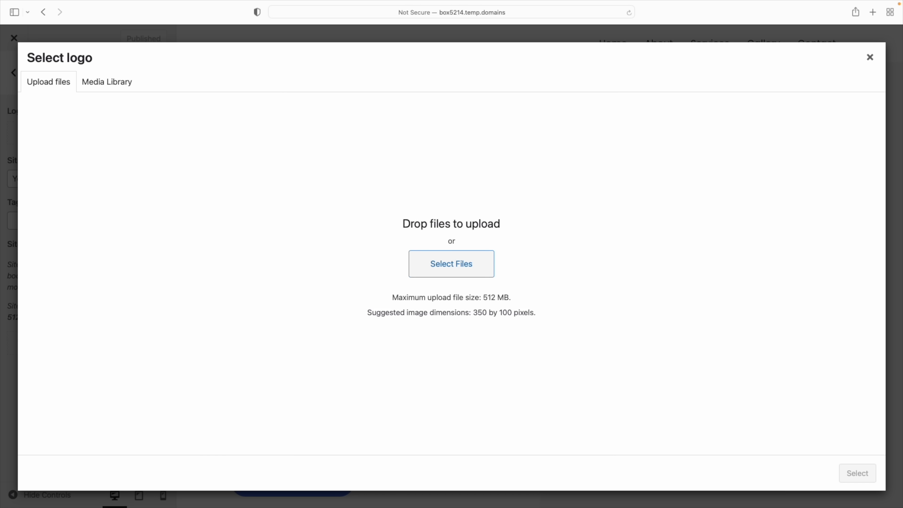
drag(0, 171, 516, 276)
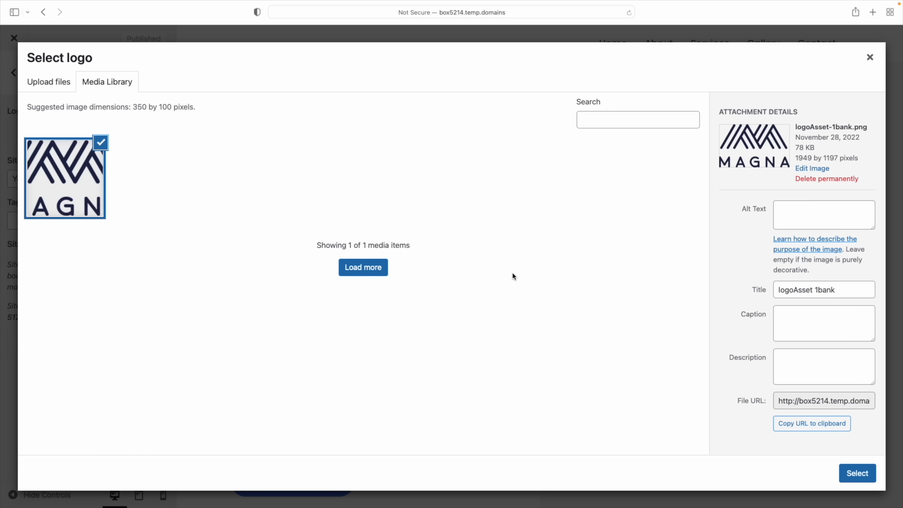
click(855, 474)
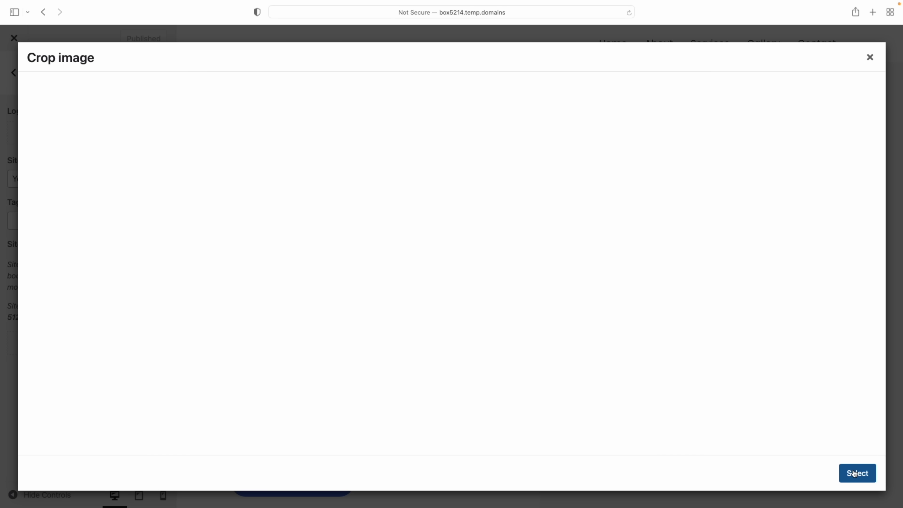
click(778, 473)
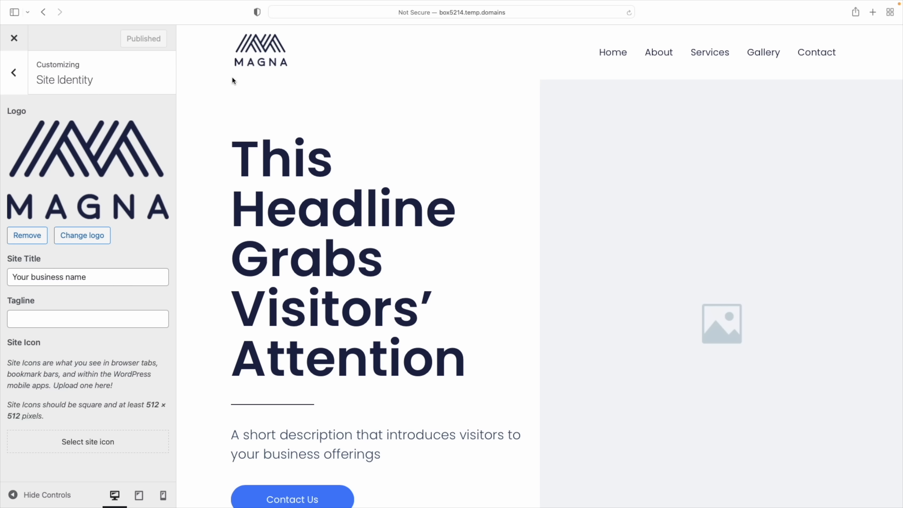
Leave the Customizer and reopen the Home page in the Elementor editor
click(14, 38)
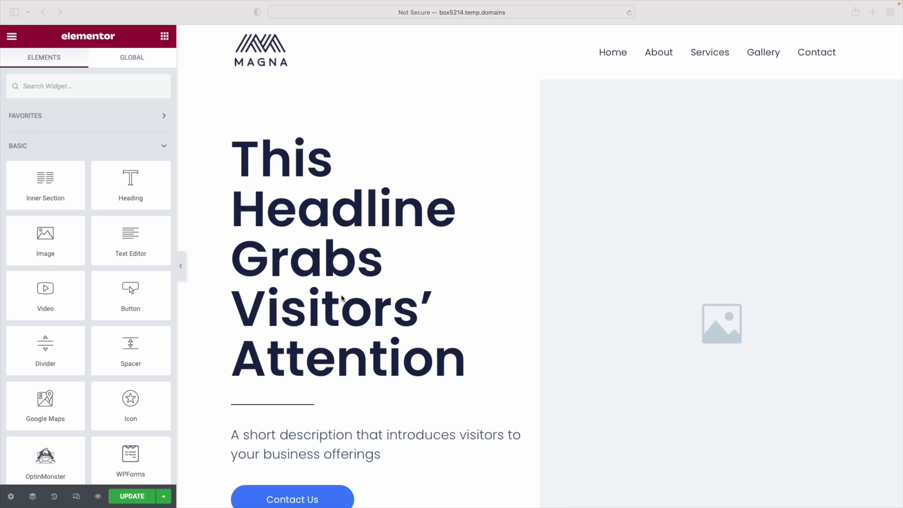
scroll(356, 322, down, 3)
scroll(356, 322, up, 3)
click(408, 218)
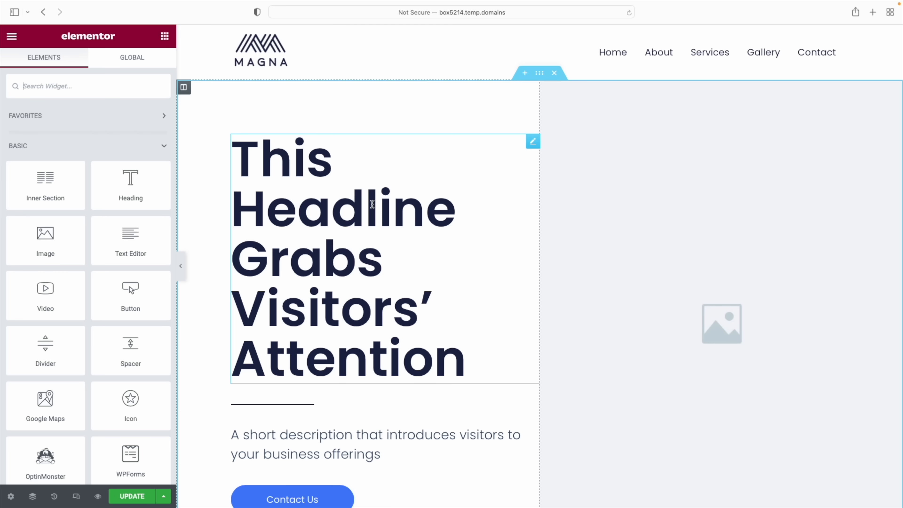
Change the hero headline to 'Bold, clear headline here.' and settle on left alignment
click(372, 205)
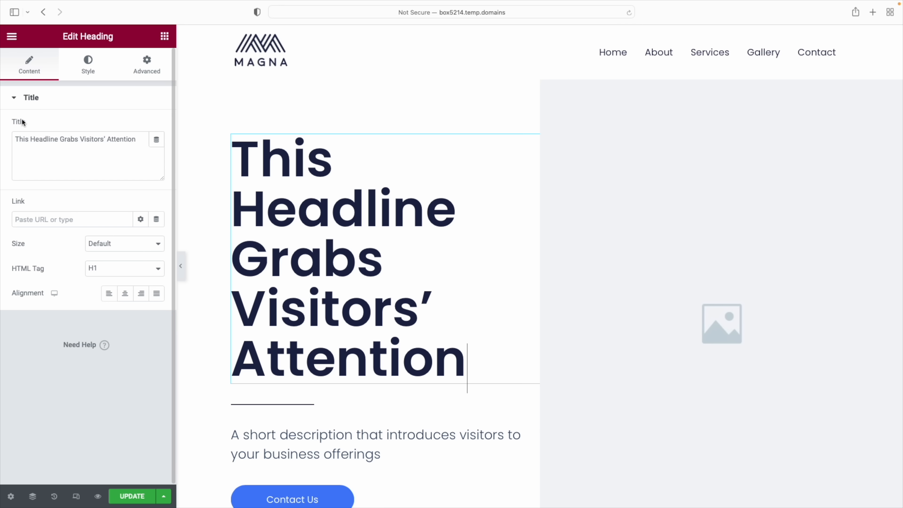
triple_click(22, 139)
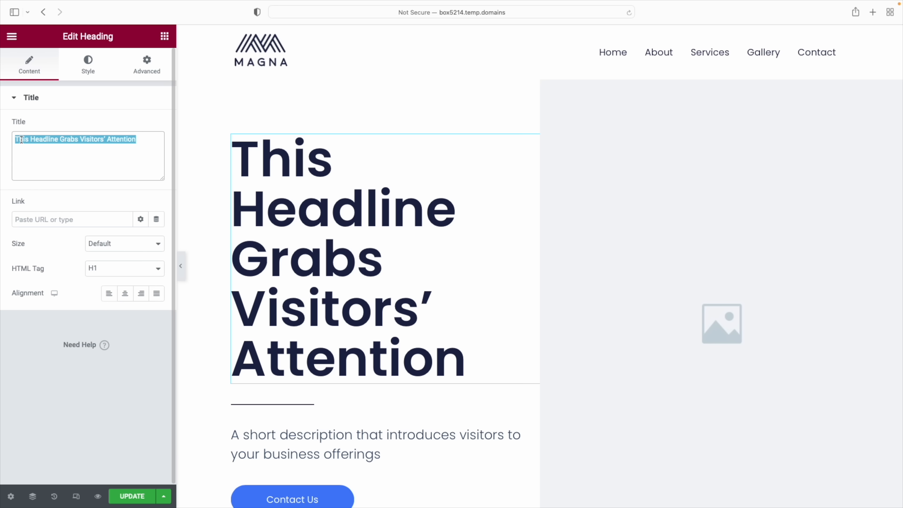
text(Bold, clear headline here.)
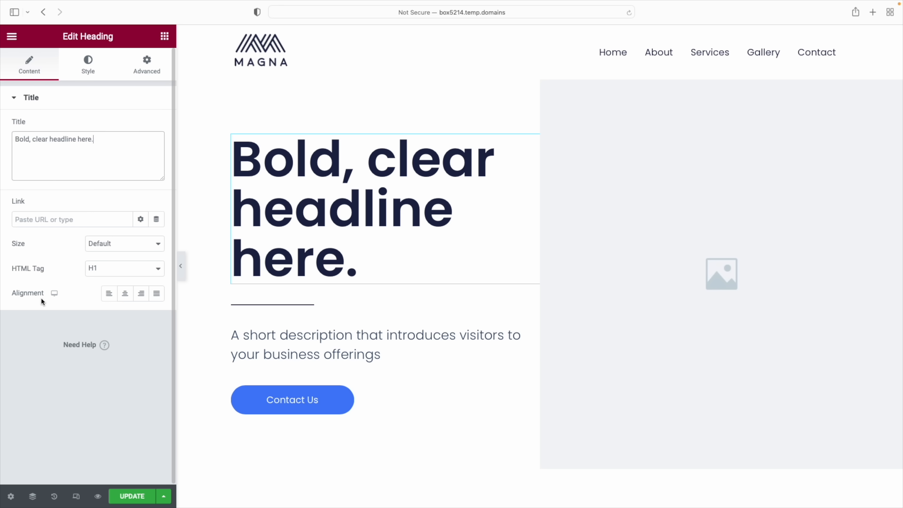
click(109, 295)
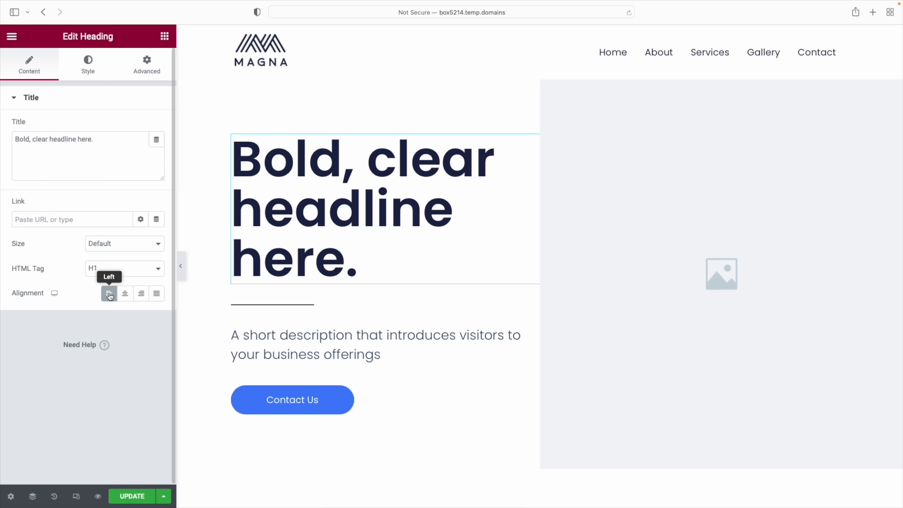
click(125, 293)
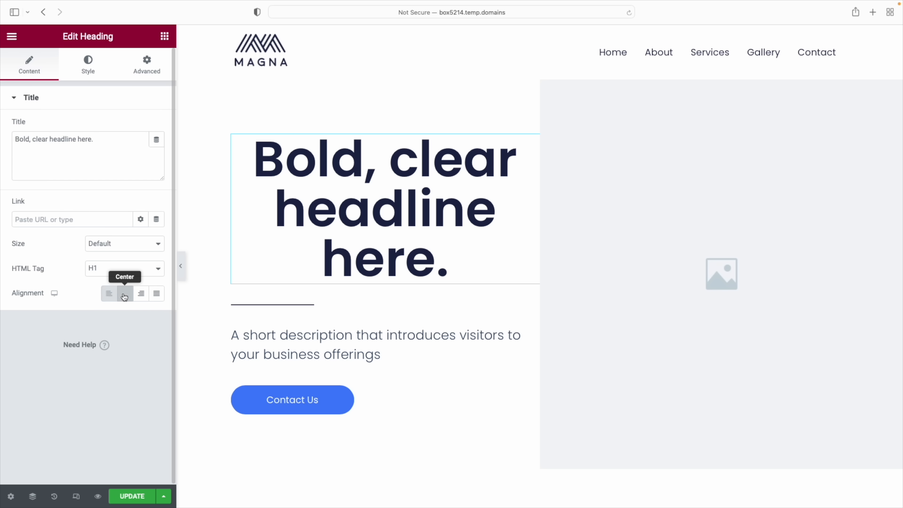
click(143, 295)
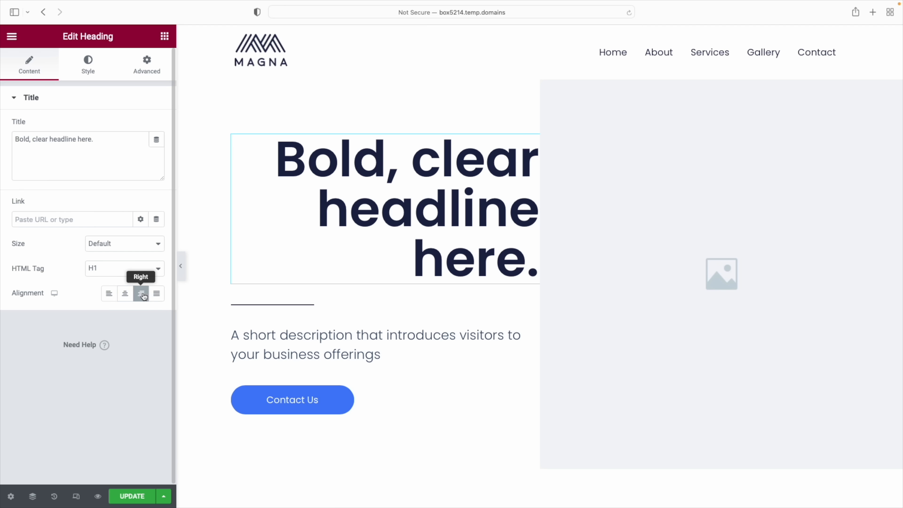
click(109, 294)
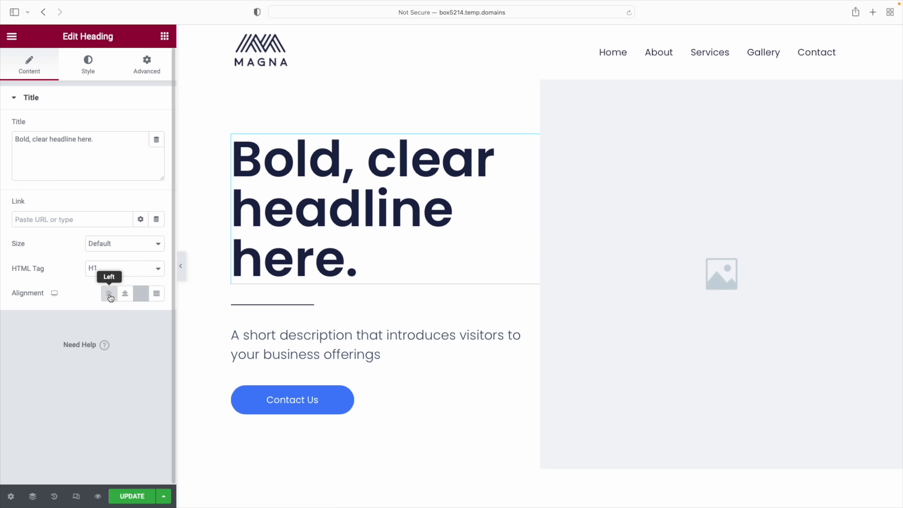
Make 'short description' bold and italic in the hero description text
click(294, 336)
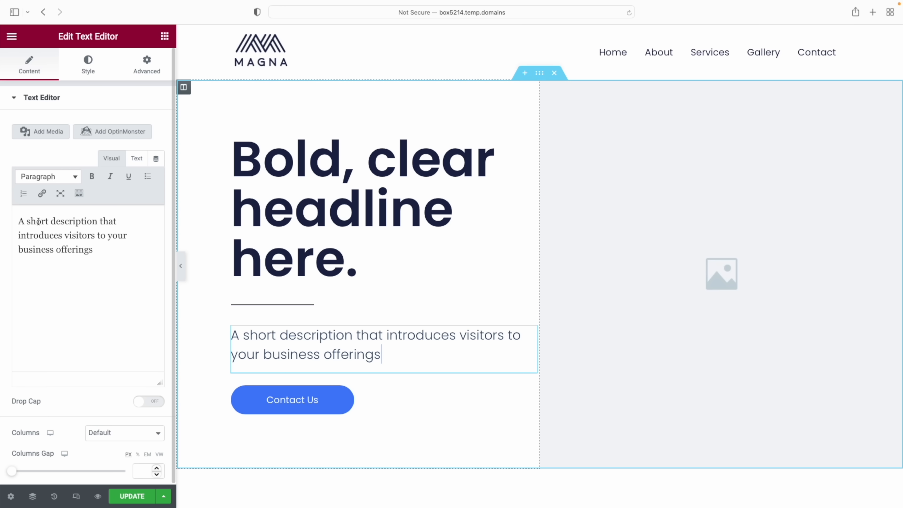
drag(27, 221, 94, 222)
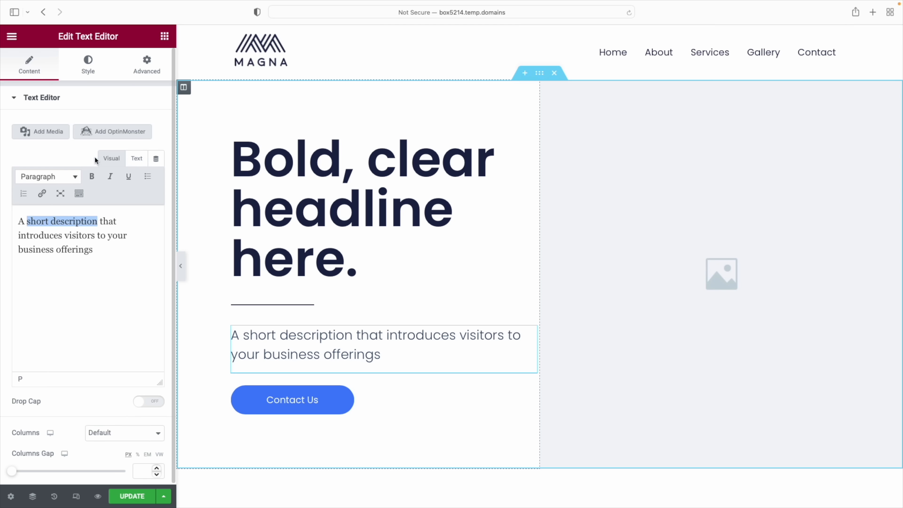
click(92, 176)
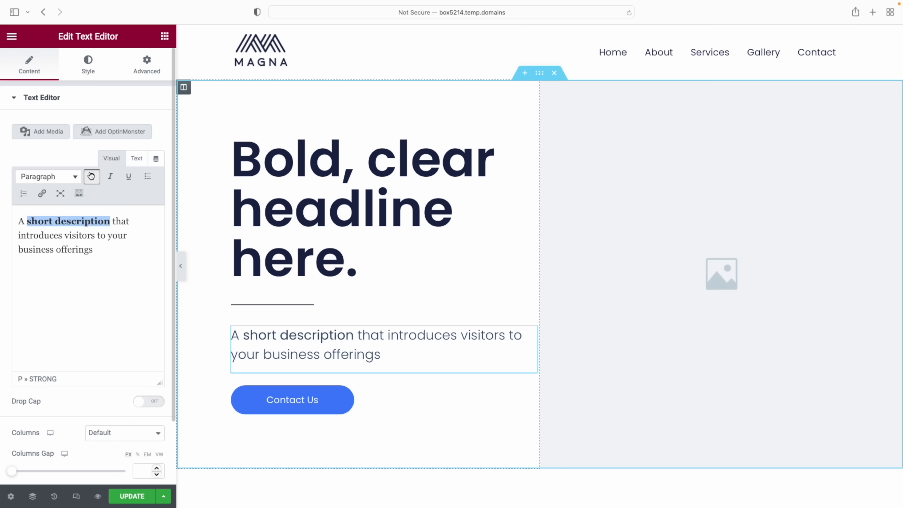
click(110, 177)
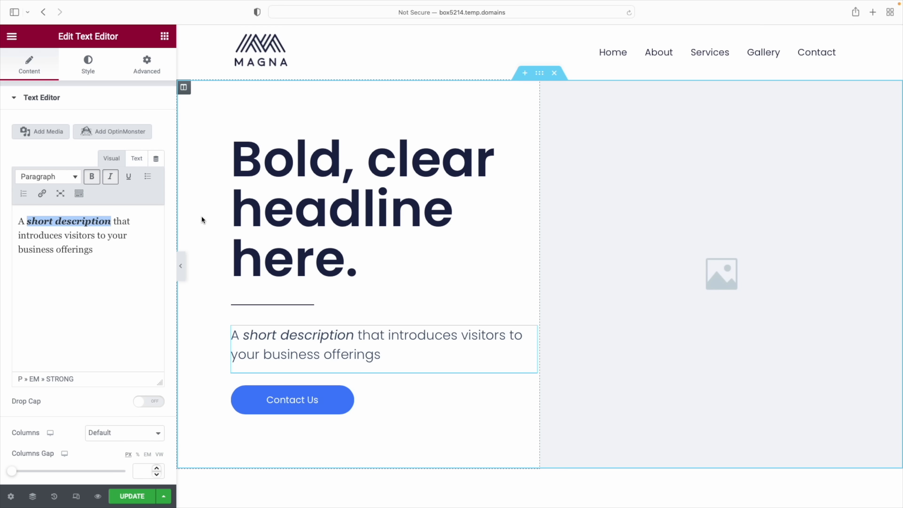
scroll(202, 216, down, 5)
scroll(201, 215, down, 5)
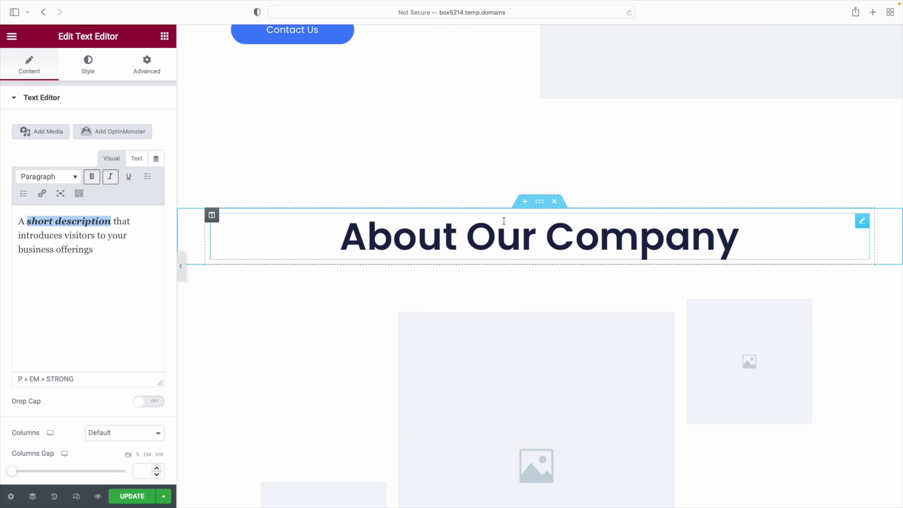
Bold 'section to describe' and 'in business' in the About Our Company paragraph
click(486, 236)
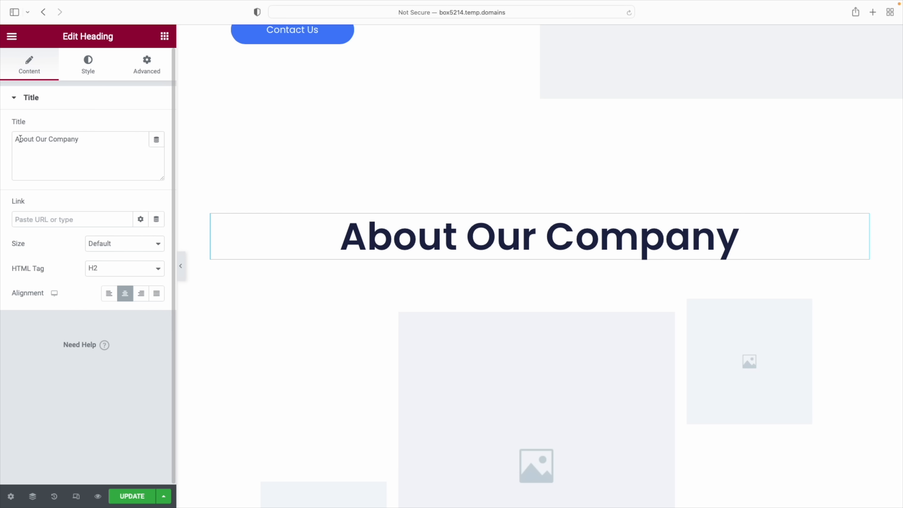
scroll(353, 245, down, 10)
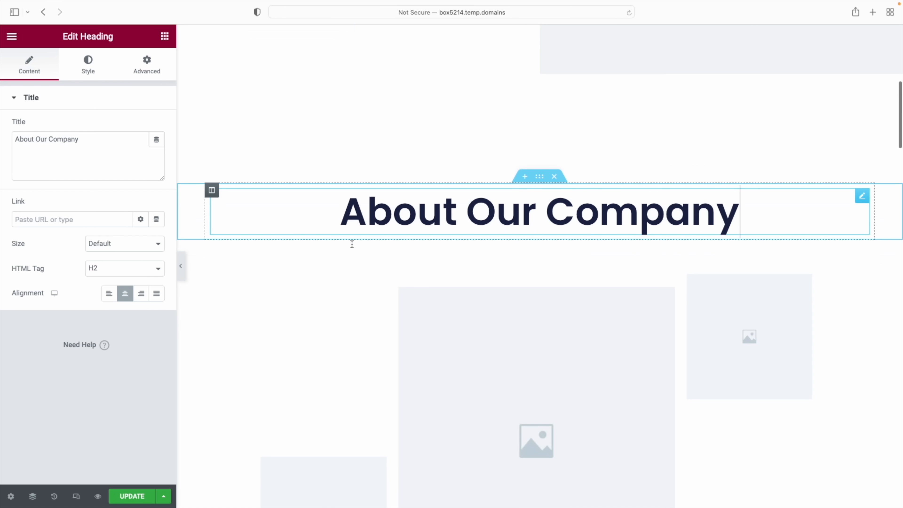
scroll(352, 248, up, 1)
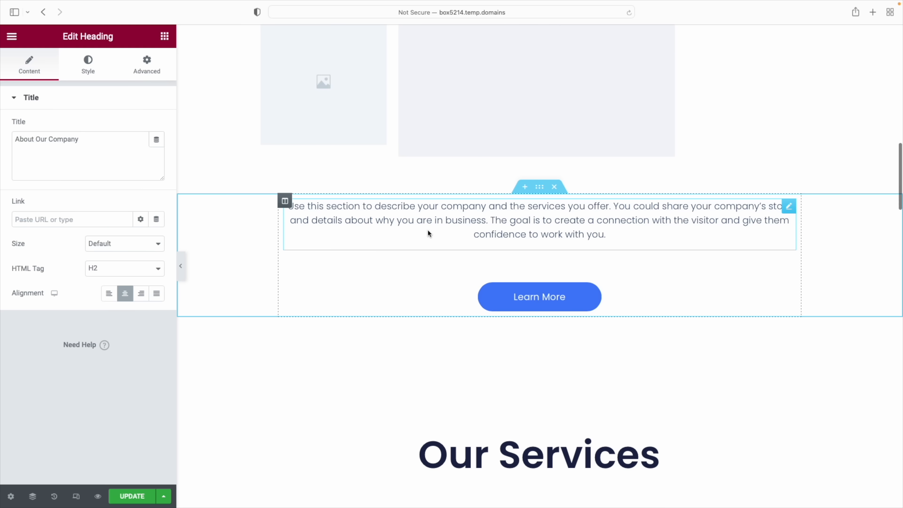
click(428, 230)
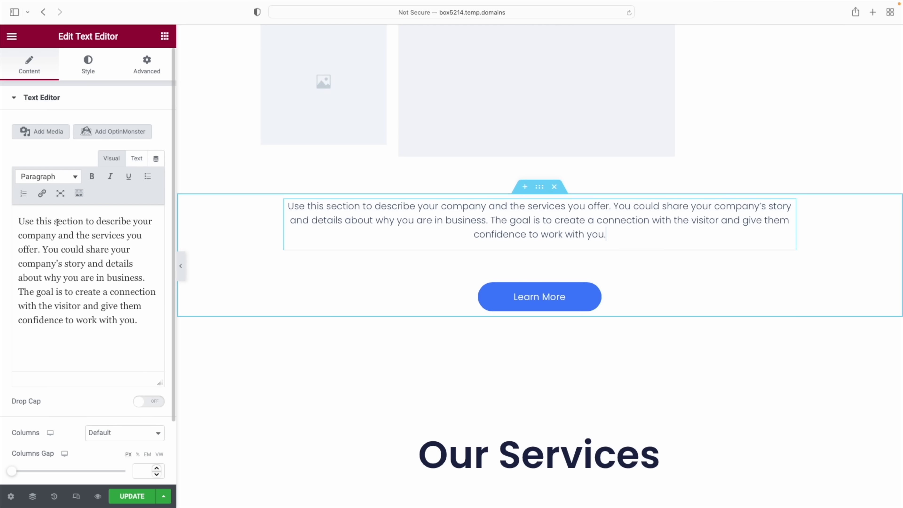
drag(55, 222, 130, 222)
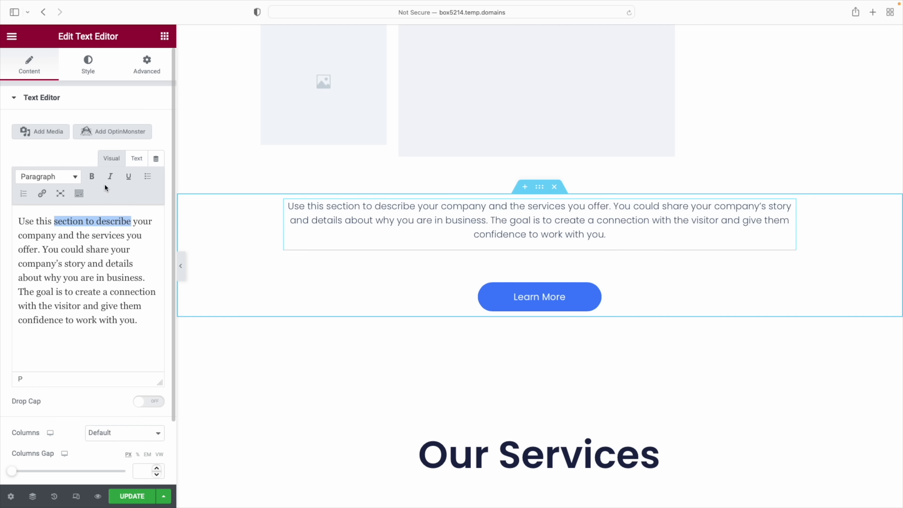
click(92, 177)
drag(97, 278, 144, 278)
click(92, 177)
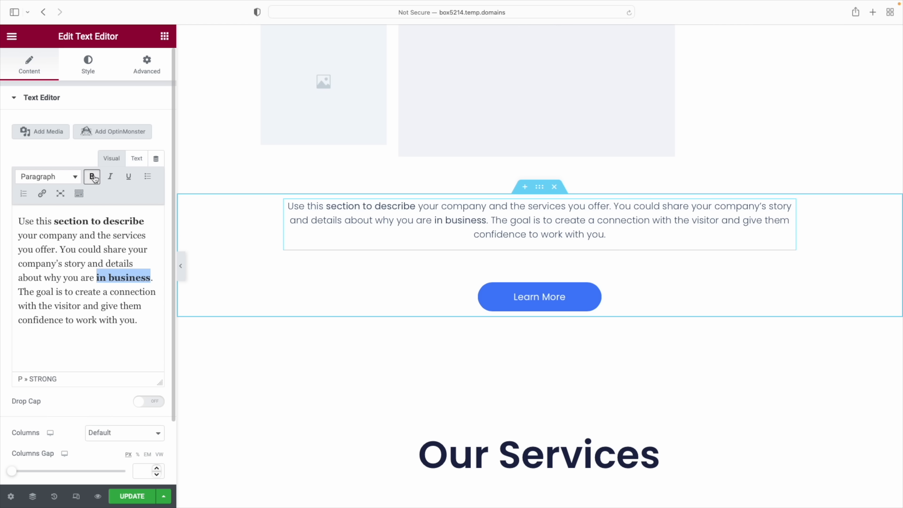
scroll(486, 271, down, 10)
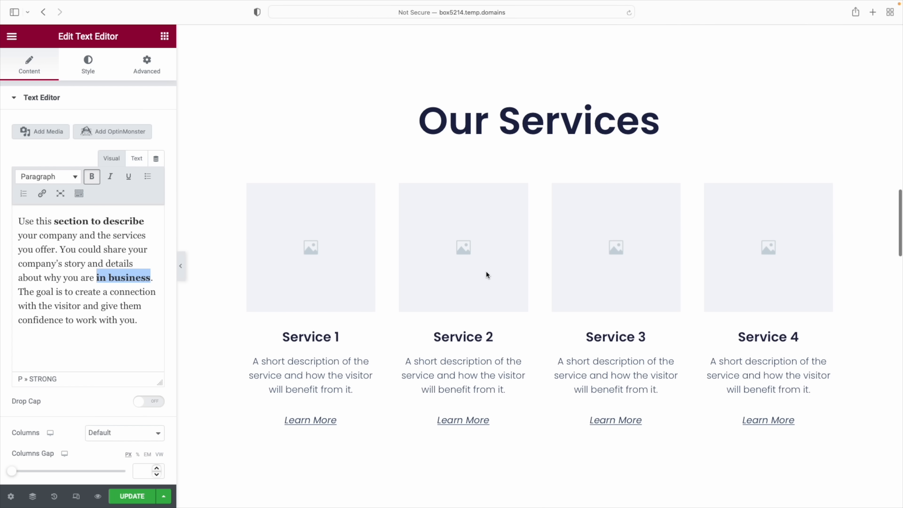
scroll(487, 278, down, 2)
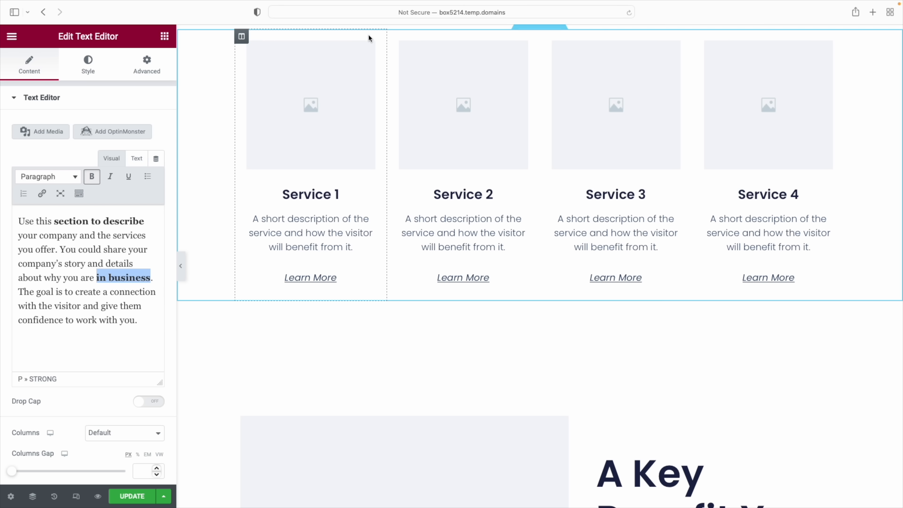
Rename the Service 1 card title to 'My first service' and select its description
click(368, 47)
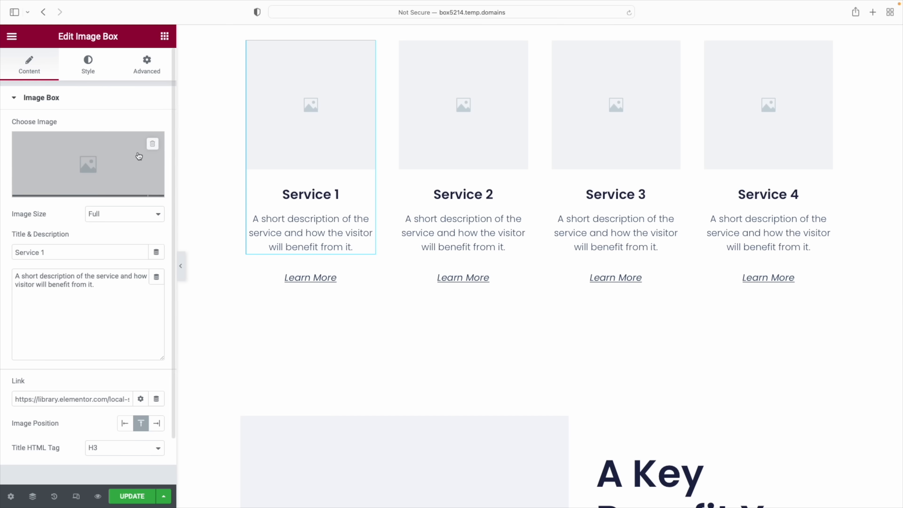
mouse_move(43, 173)
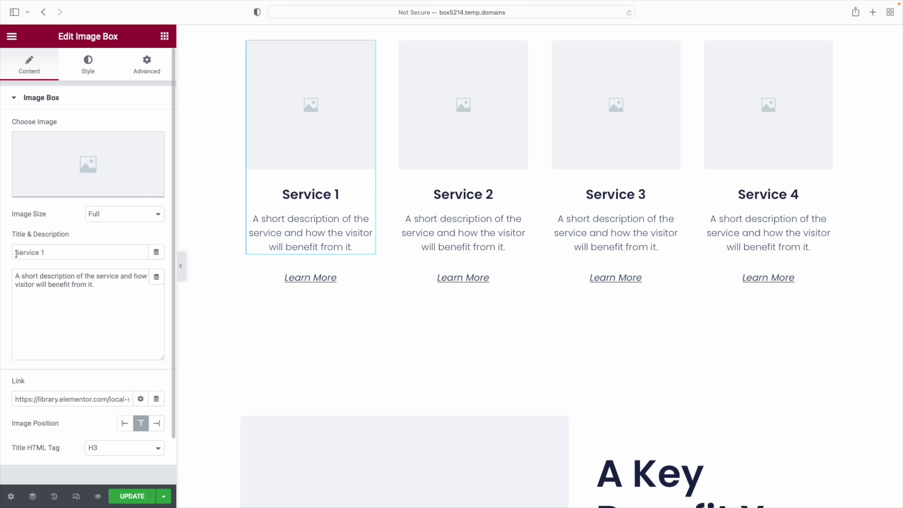
drag(14, 253, 62, 255)
text(My first service)
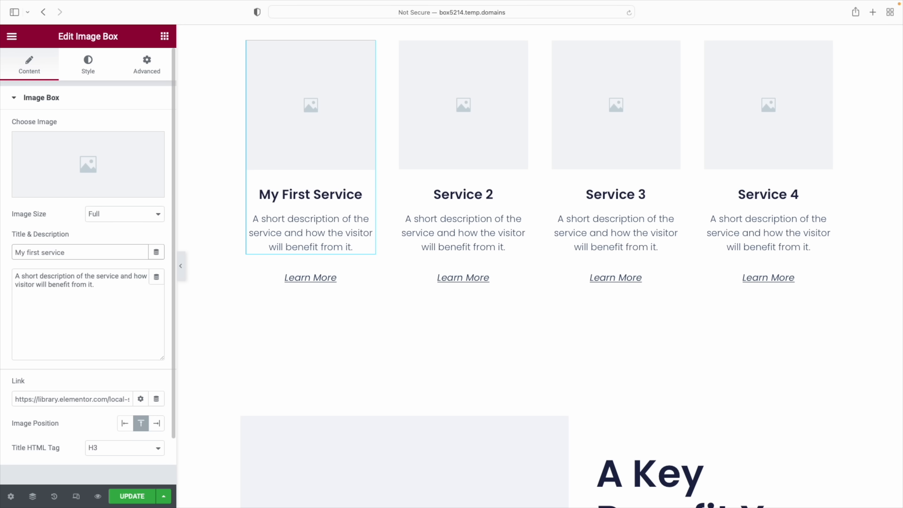
drag(18, 277, 97, 289)
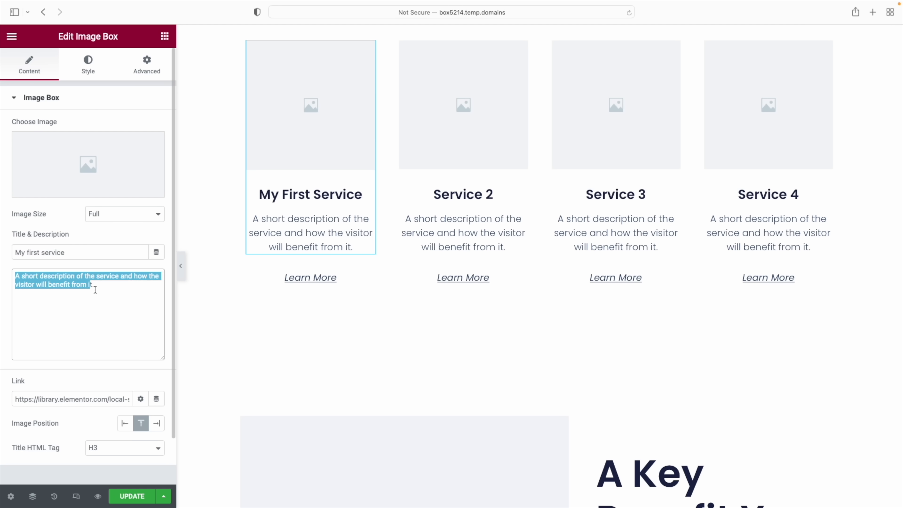
scroll(504, 259, down, 15)
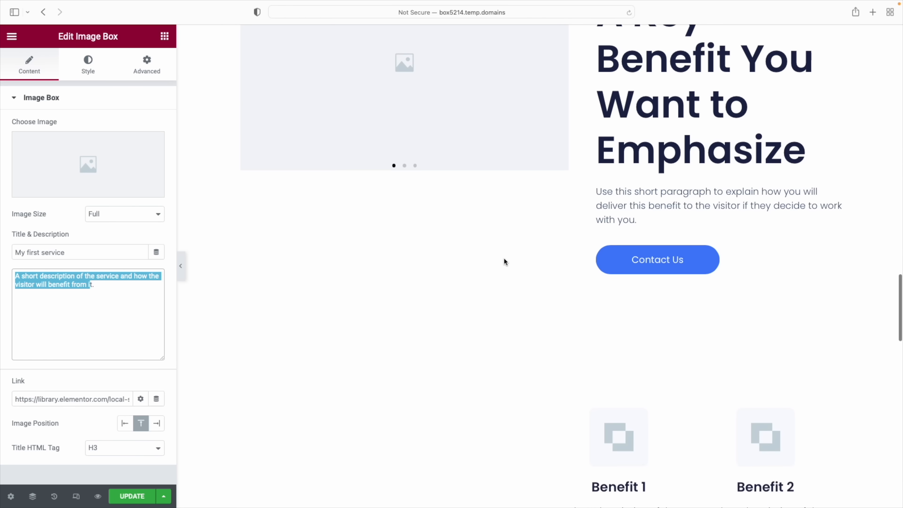
scroll(504, 262, down, 5)
Select the first Why Work With Us benefit box, Benefit 1, for editing
click(600, 204)
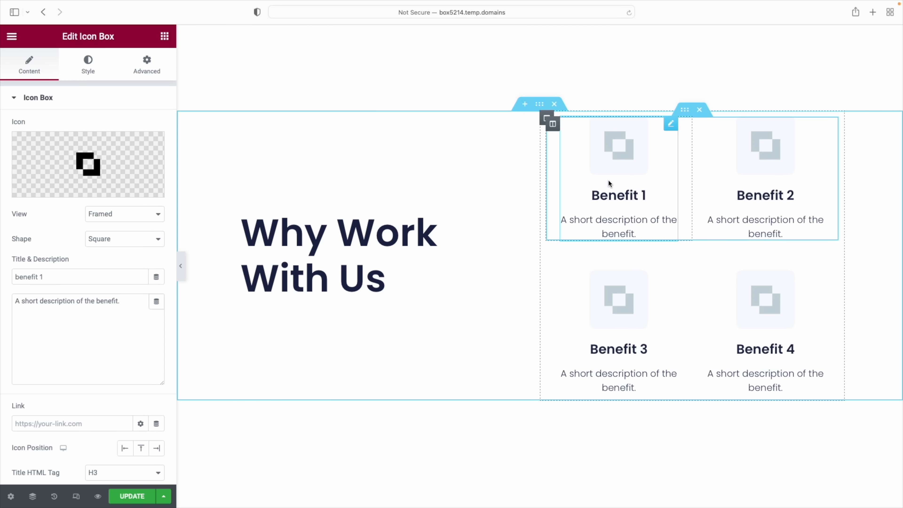
mouse_move(116, 186)
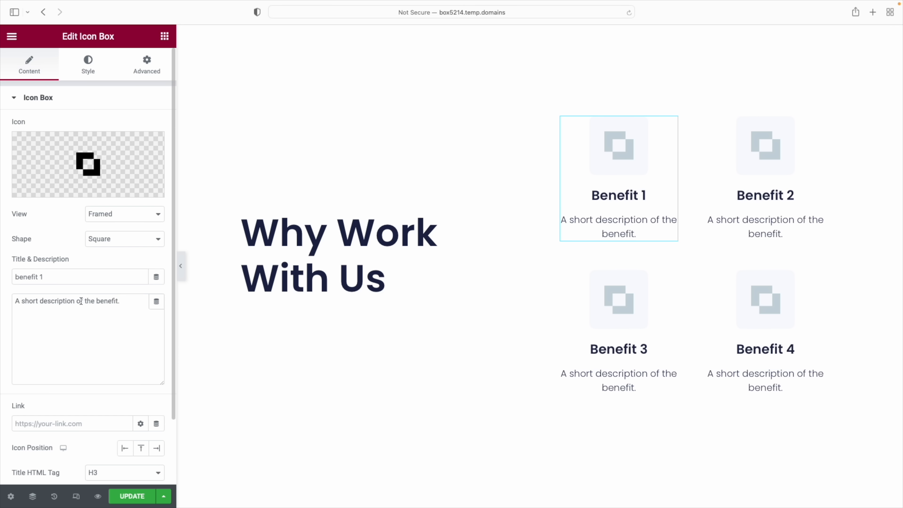
scroll(676, 284, down, 12)
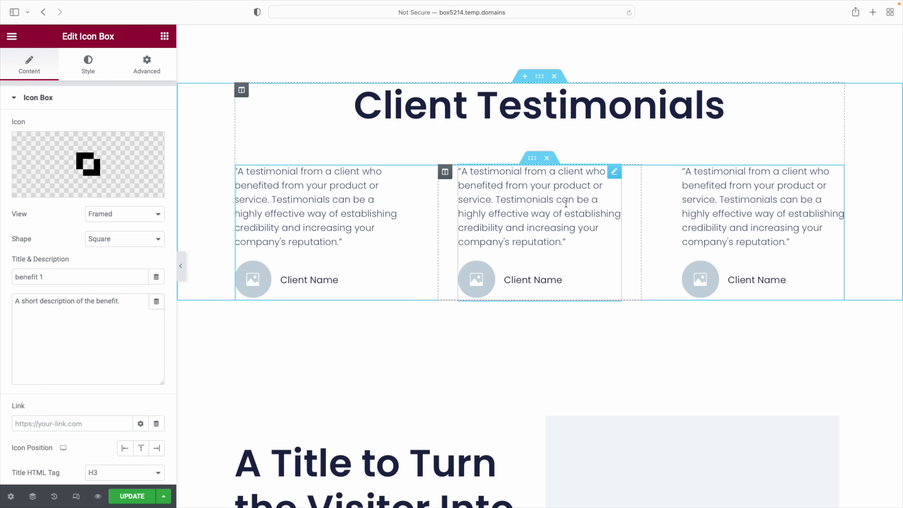
Replace the first testimonial's Client Name placeholder with the client's full name
click(360, 180)
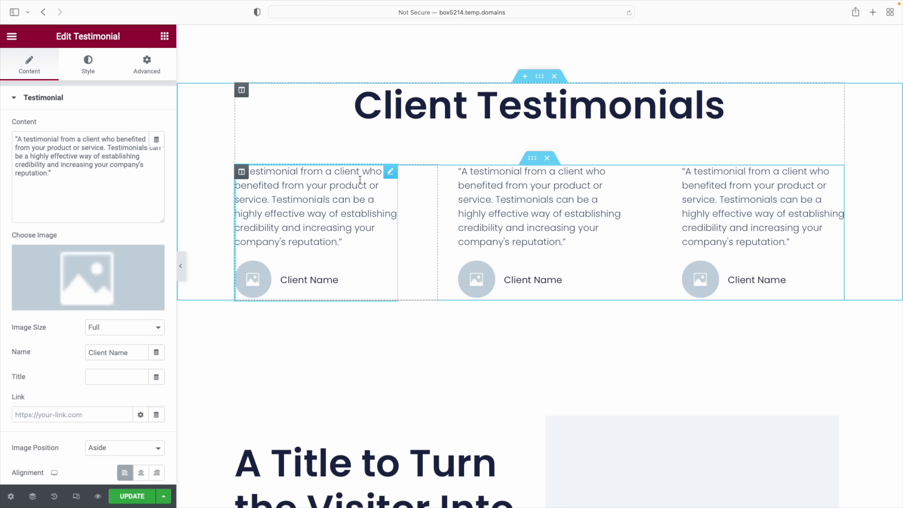
drag(20, 141, 48, 171)
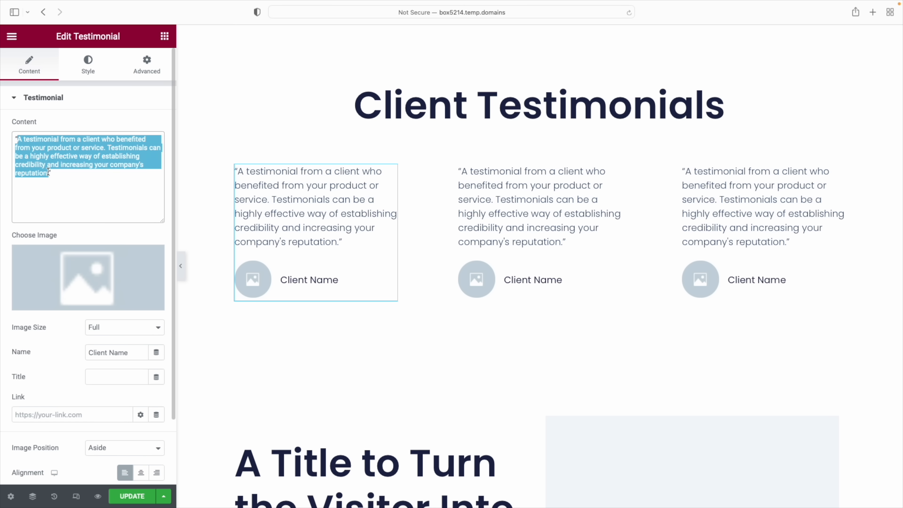
click(108, 353)
triple_click(109, 353)
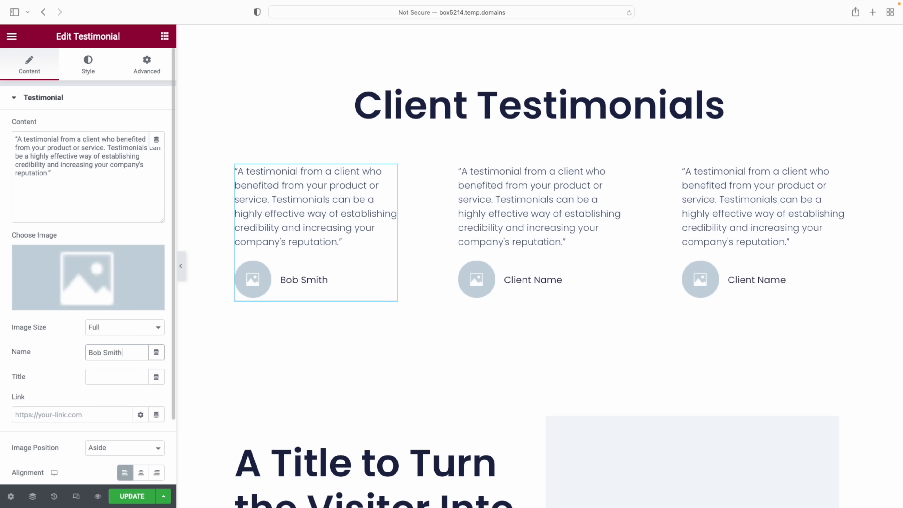
click(93, 376)
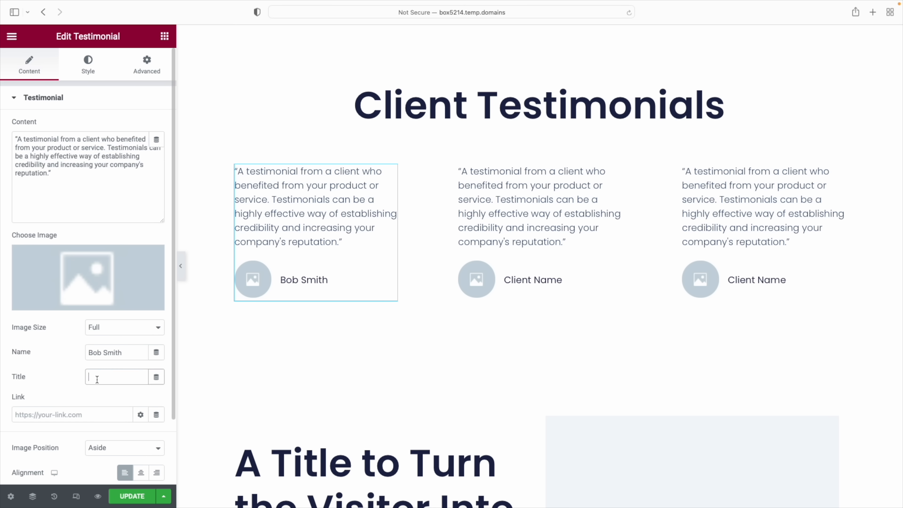
scroll(276, 373, up, 20)
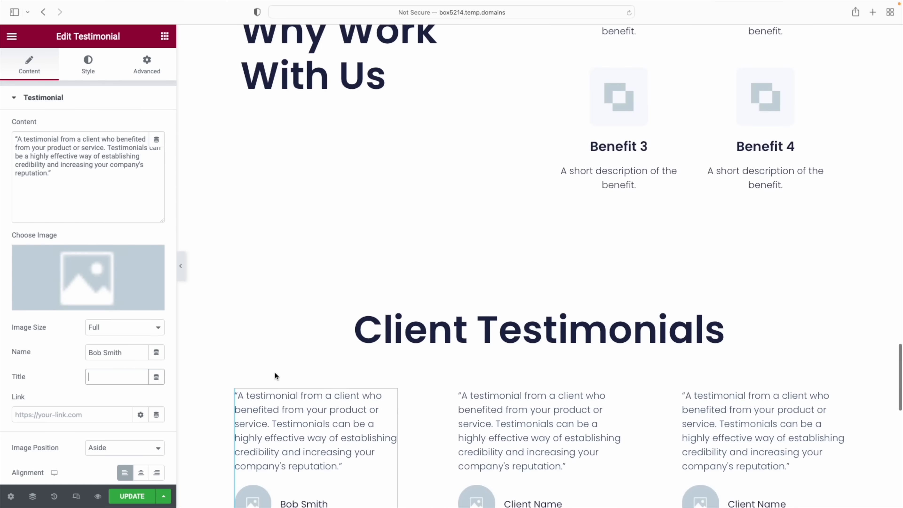
scroll(275, 372, up, 4)
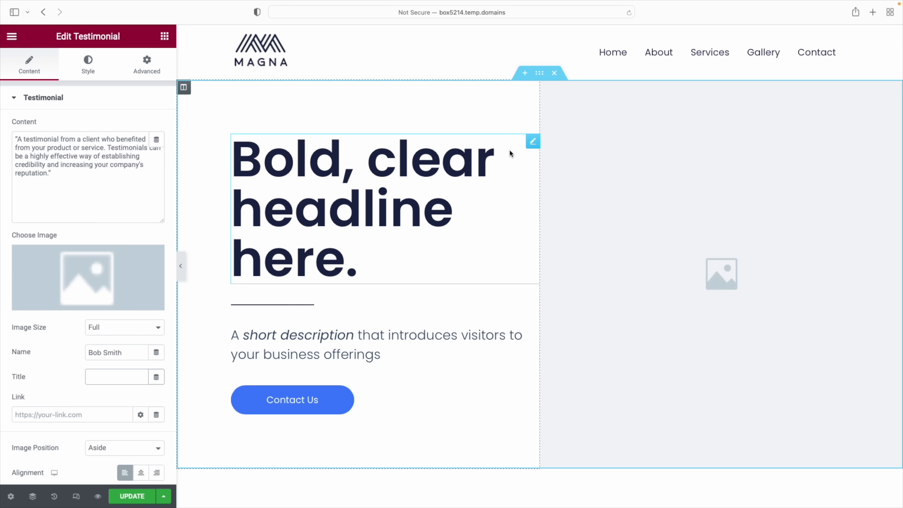
Set the hero headline's text colour to light green #91E3B8 in its Style settings
click(531, 144)
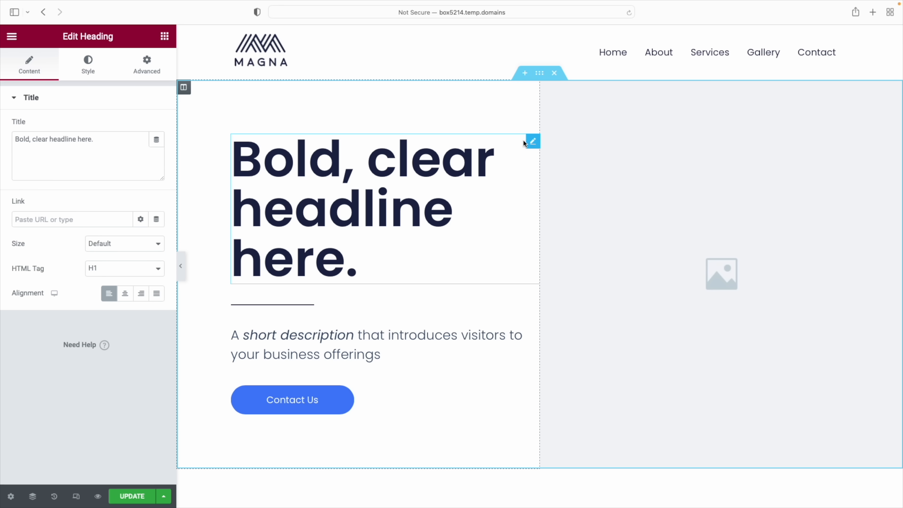
click(94, 69)
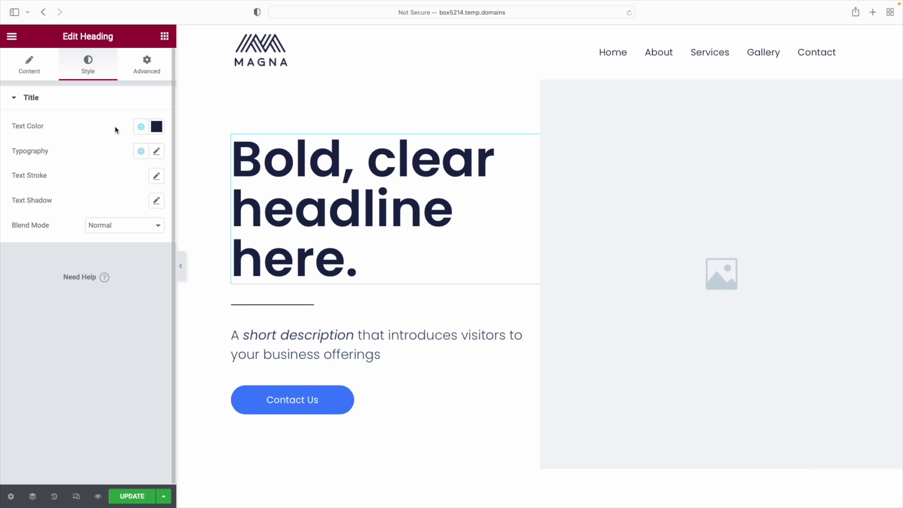
click(157, 127)
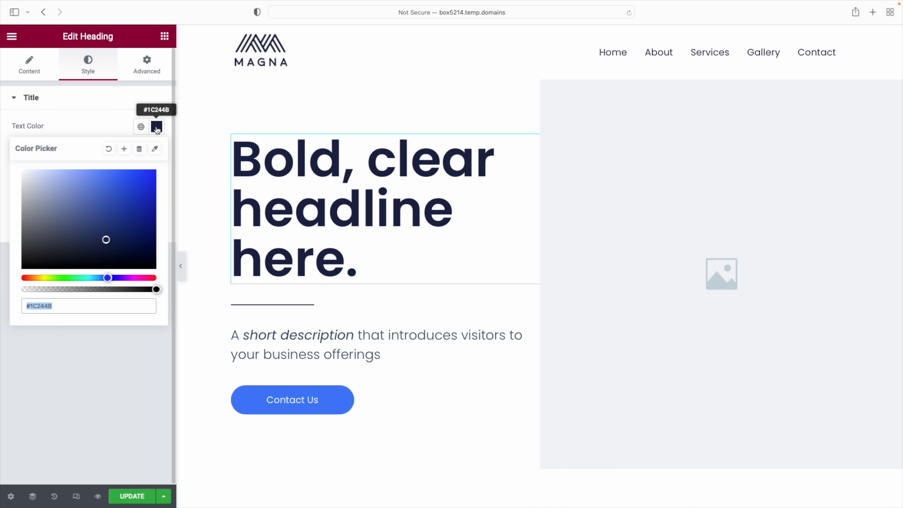
drag(117, 202, 70, 181)
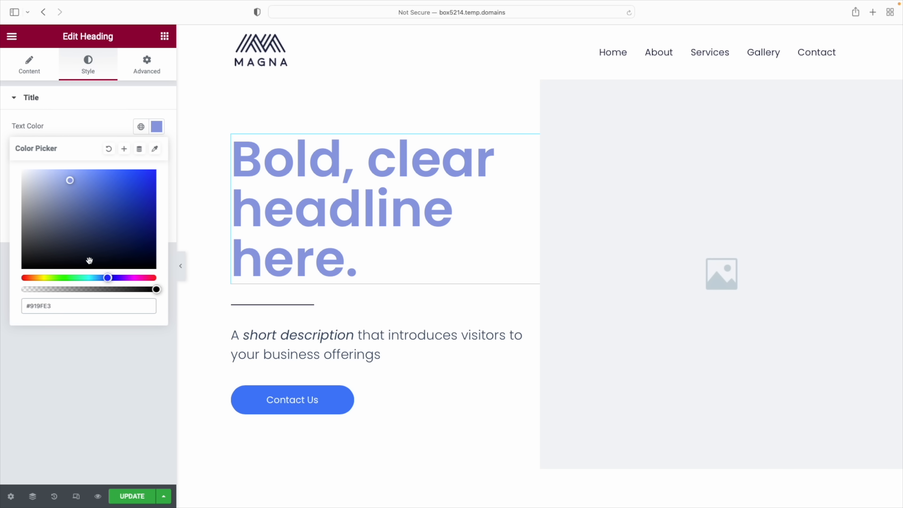
drag(108, 278, 78, 277)
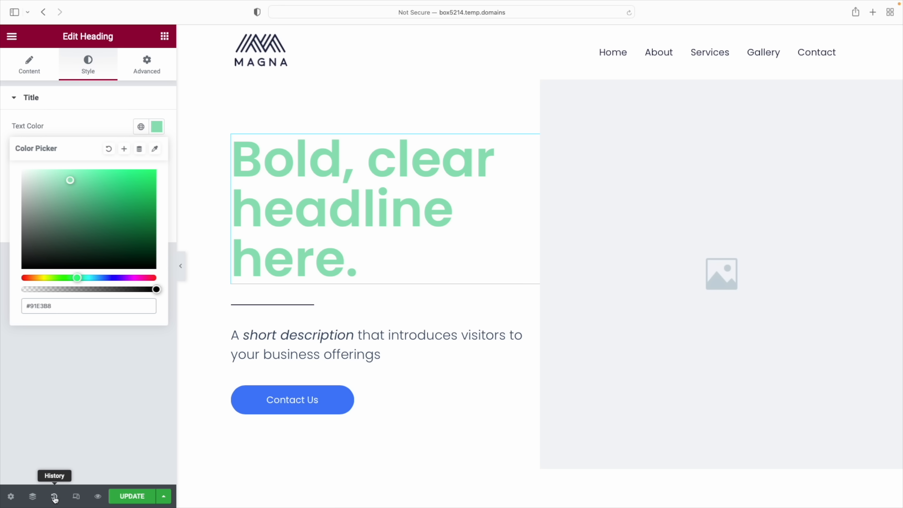
Revert the Heading Text Color edits in History so 'Bold, clear headline here.' is dark navy again
click(55, 498)
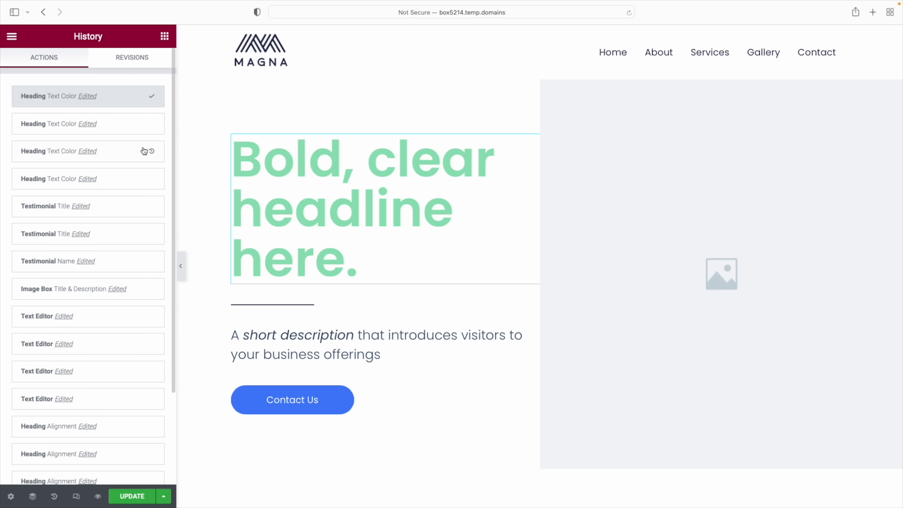
click(134, 131)
click(134, 153)
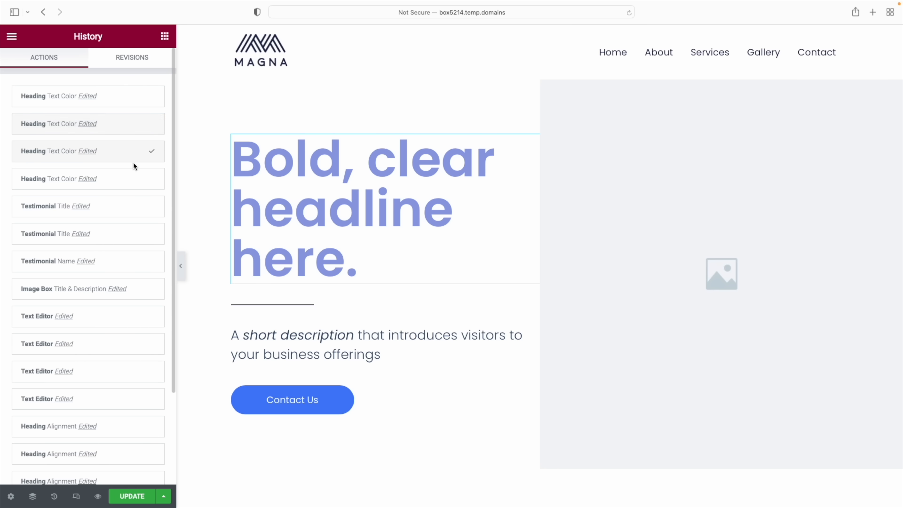
click(133, 177)
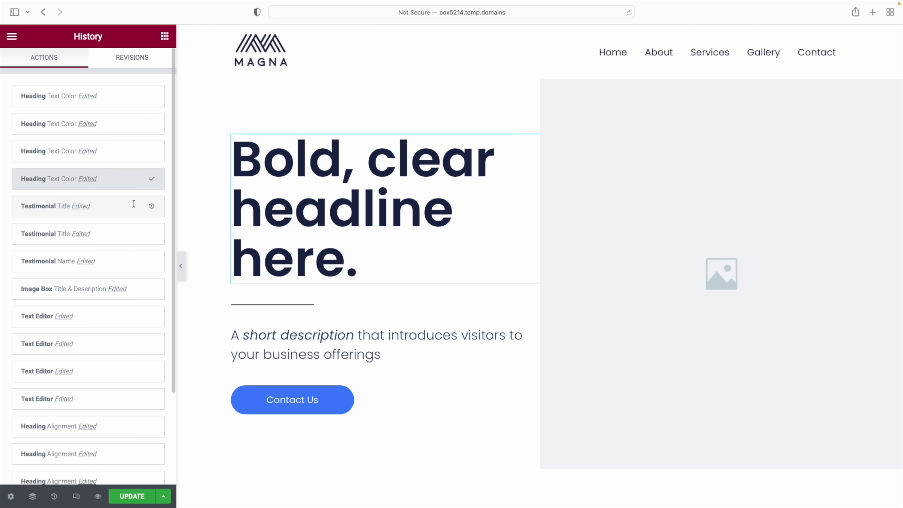
click(128, 177)
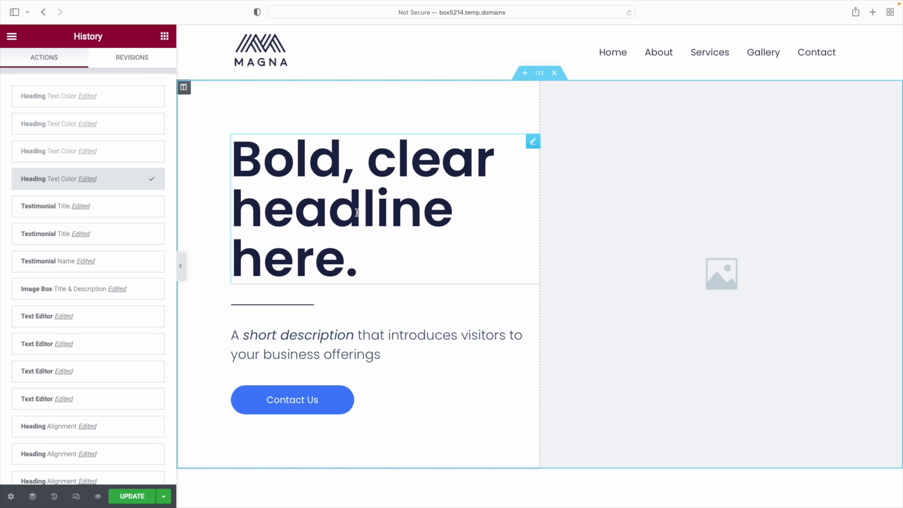
click(357, 213)
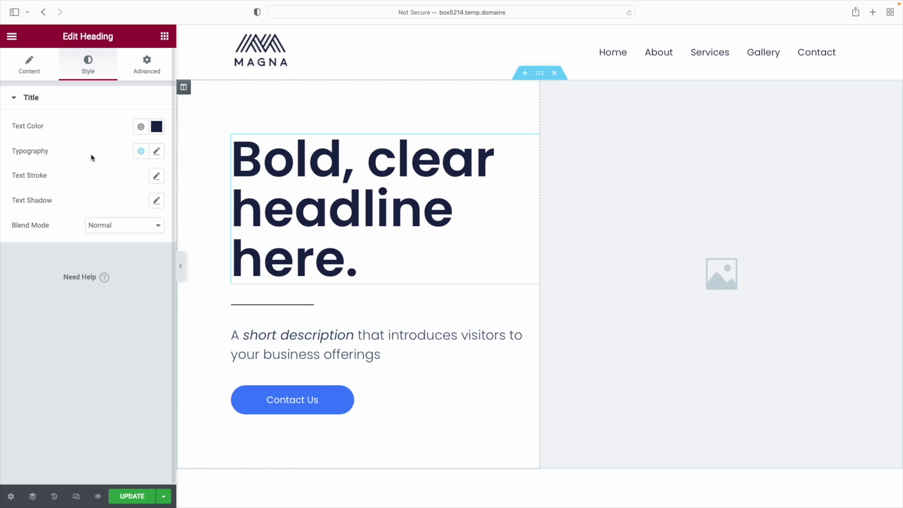
Browse the headline's Typography font families, leaving the font set to Poppins
click(157, 153)
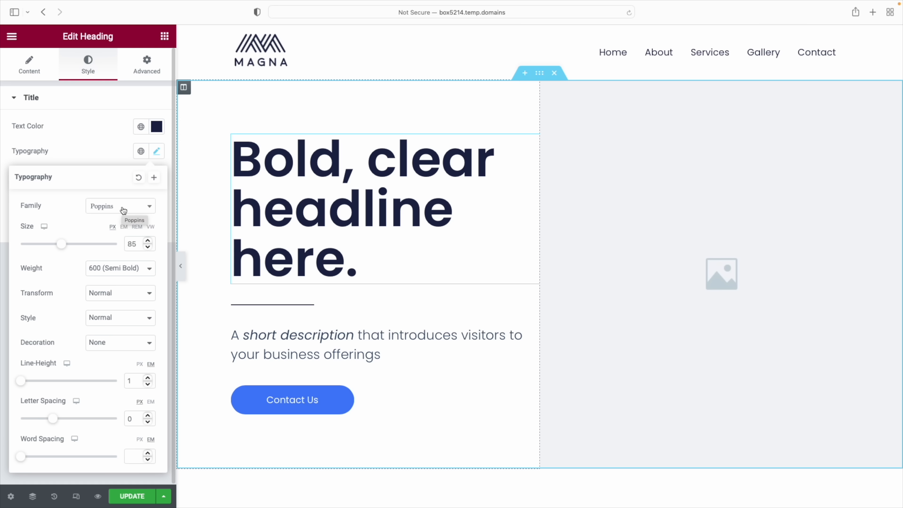
click(147, 207)
scroll(127, 274, down, 10)
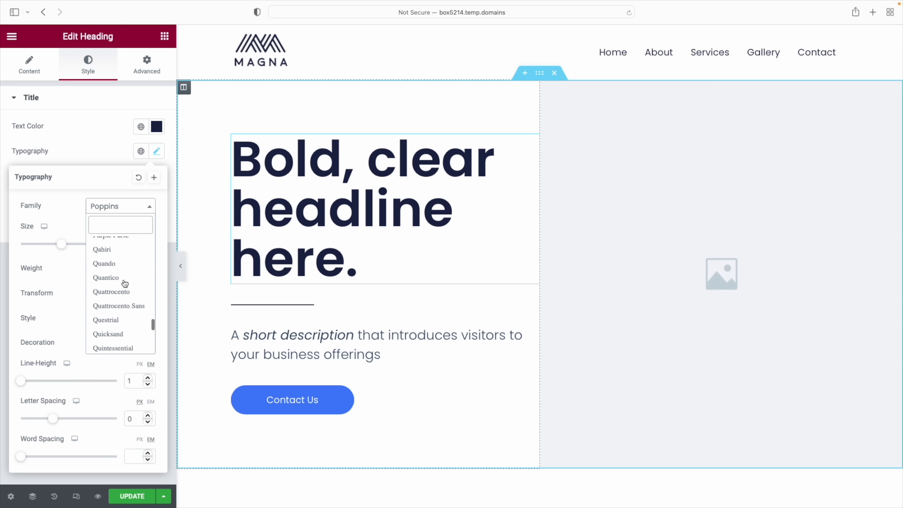
scroll(121, 292, up, 10)
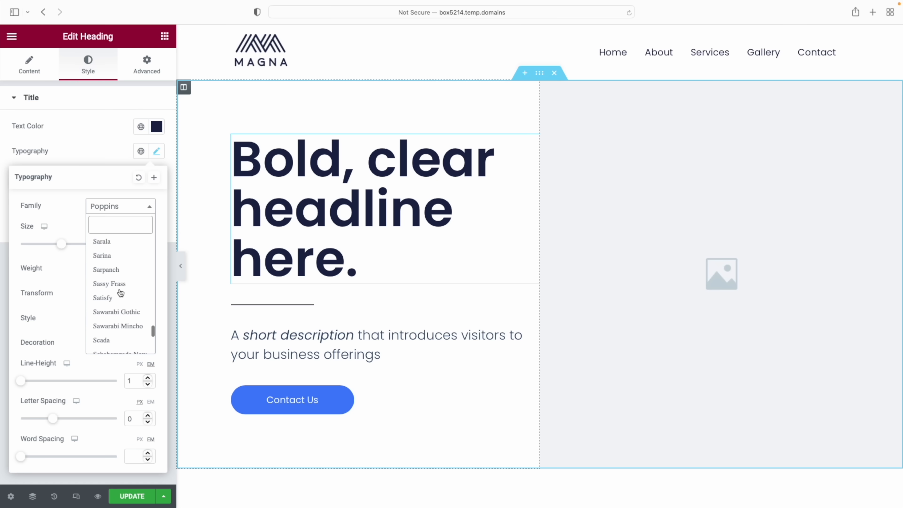
scroll(121, 292, up, 15)
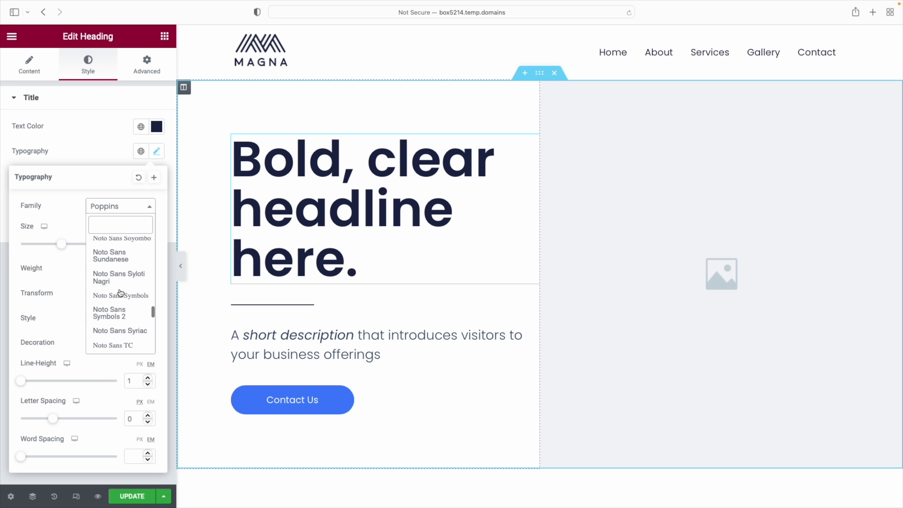
scroll(121, 293, up, 20)
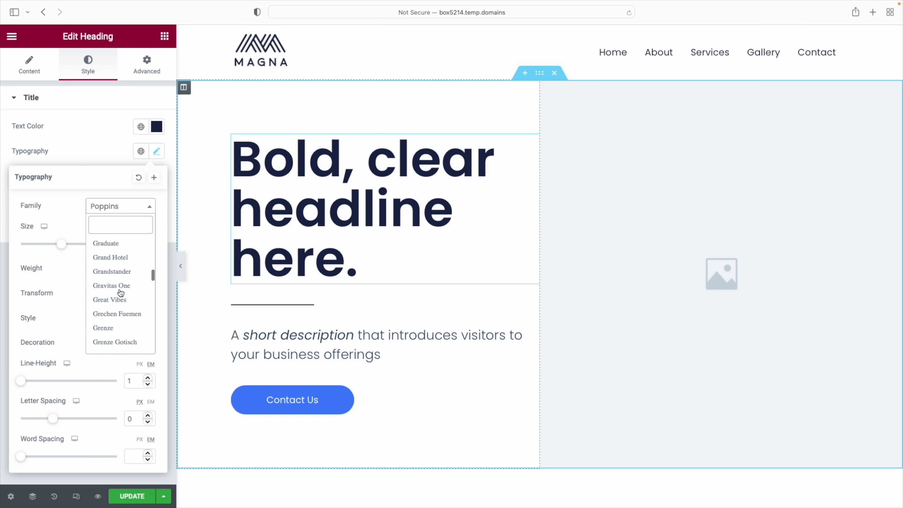
click(103, 182)
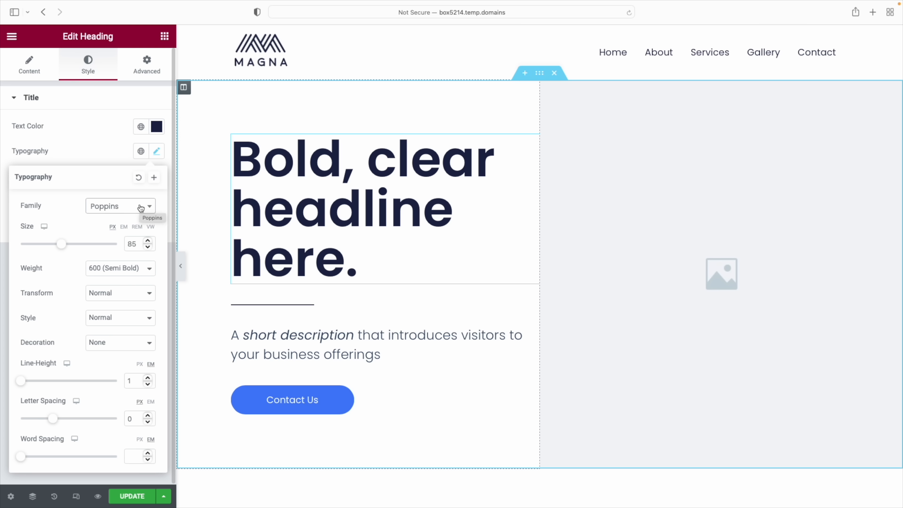
Shrink the headline to 69 px and try weight 900 before returning to 600 Semi Bold
drag(62, 249, 55, 250)
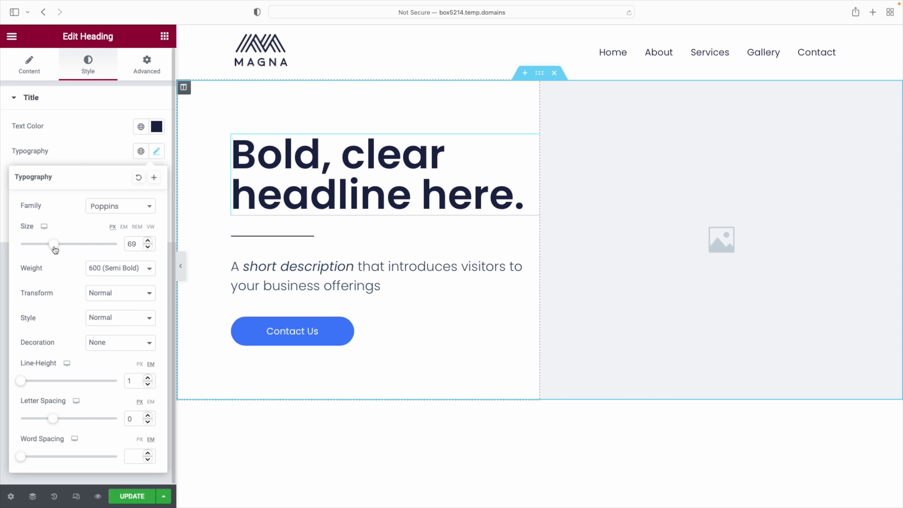
click(146, 267)
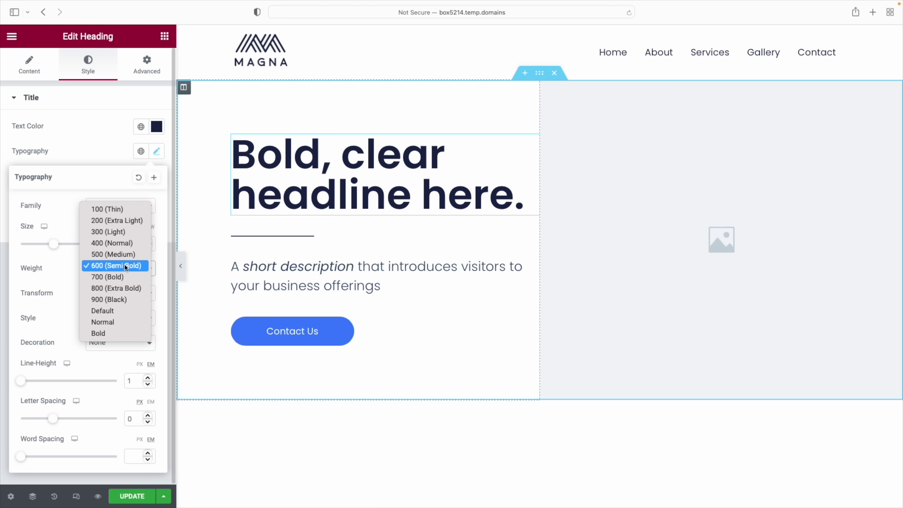
click(121, 300)
click(124, 270)
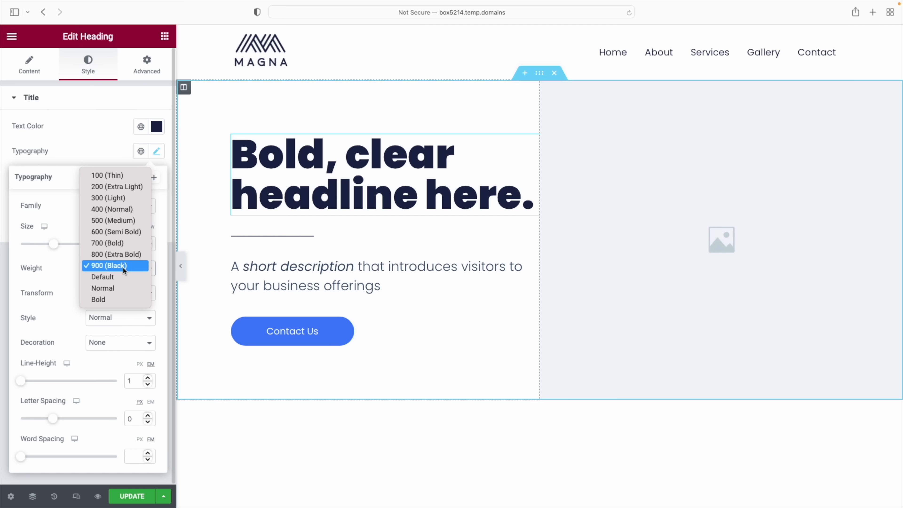
click(125, 233)
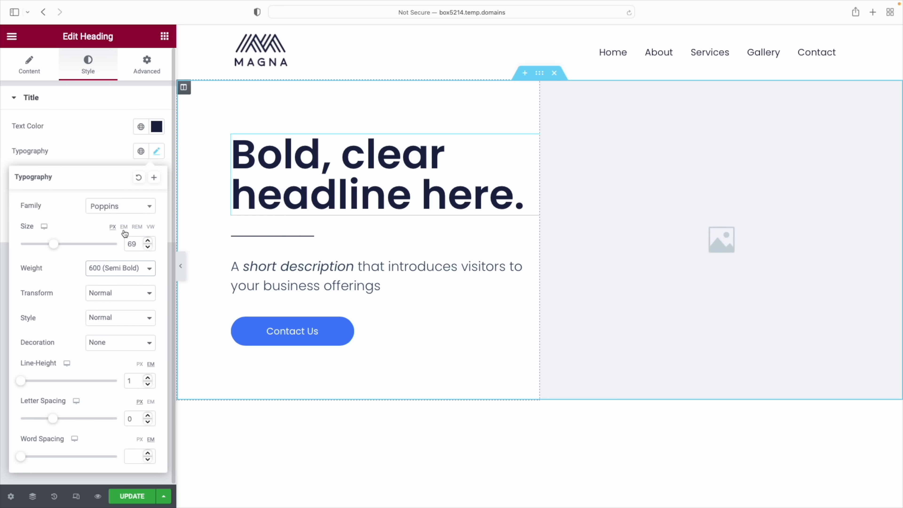
Try uppercase and italic on the headline, then restore default case and Normal style
click(141, 293)
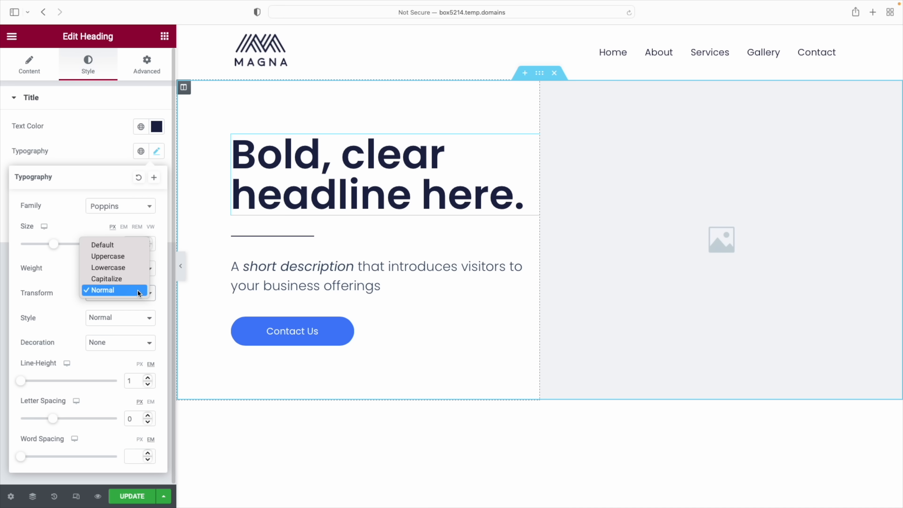
click(131, 256)
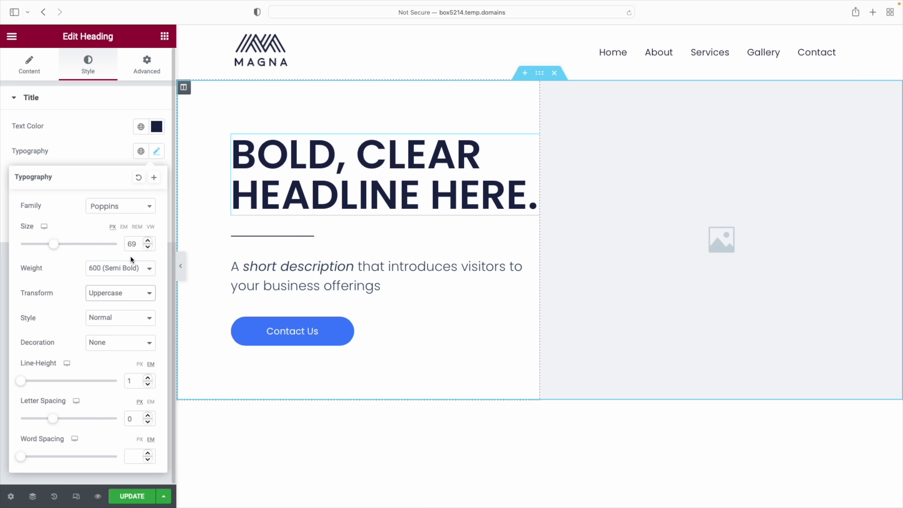
click(130, 287)
click(130, 277)
click(136, 315)
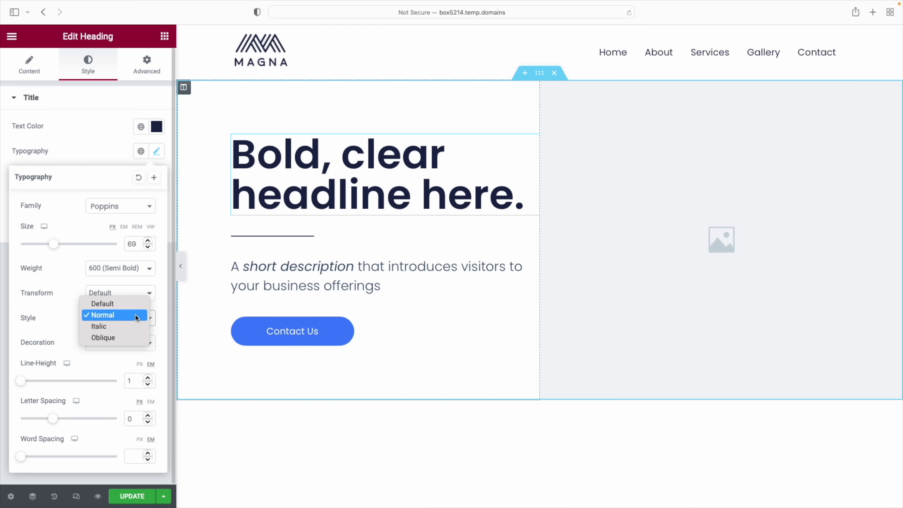
click(129, 327)
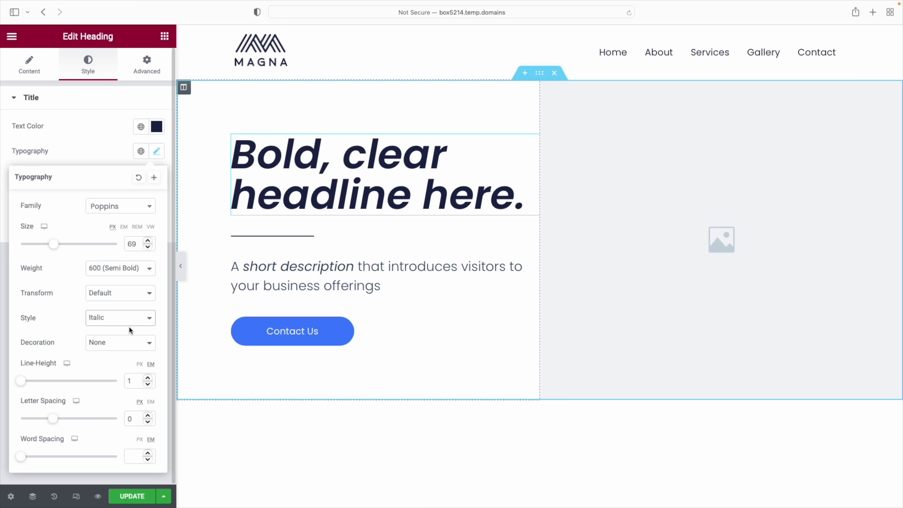
click(130, 317)
click(130, 298)
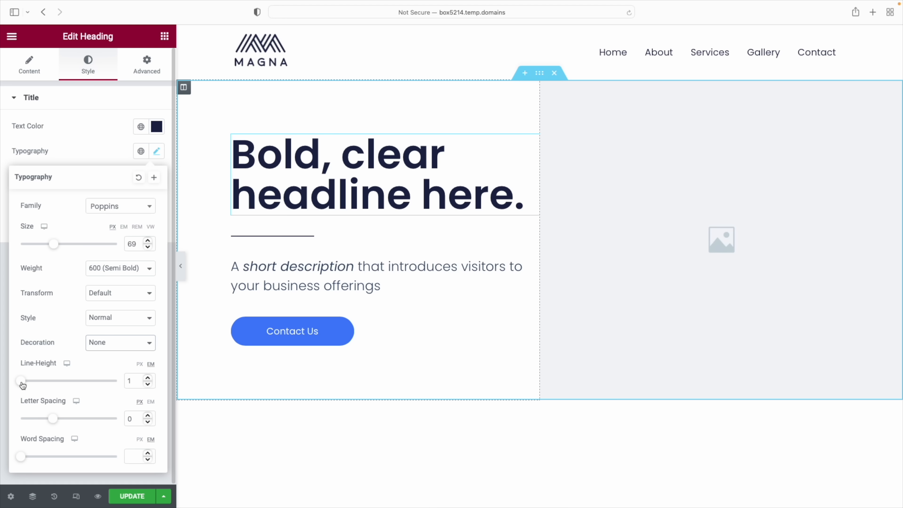
Keep line height at 1 and set the headline letter spacing to -1.6 px
mouse_move(22, 384)
mouse_down()
mouse_move(31, 383)
mouse_move(22, 387)
mouse_up()
mouse_move(57, 420)
mouse_down()
mouse_move(100, 421)
mouse_move(74, 421)
mouse_up()
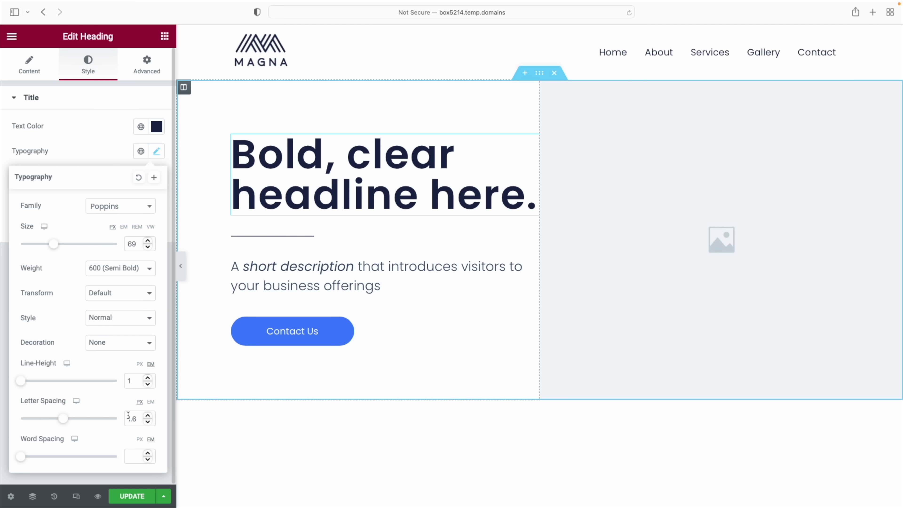
click(303, 202)
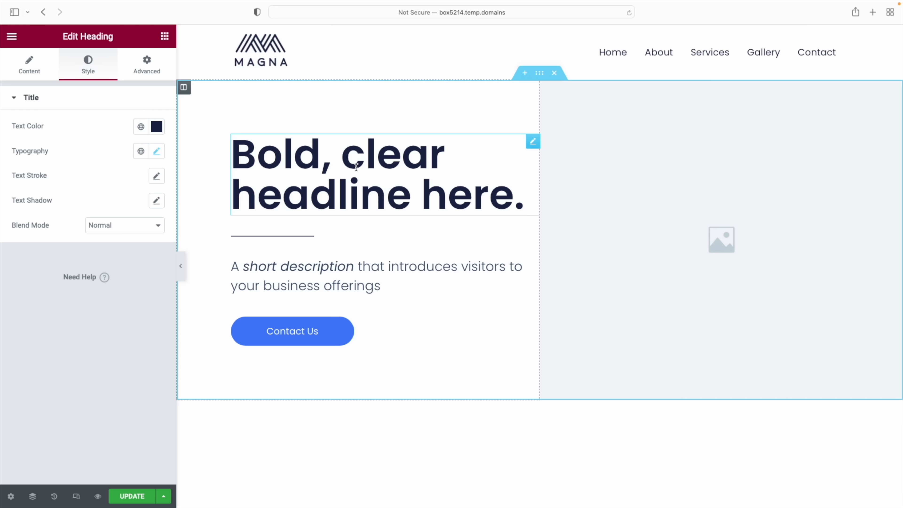
scroll(383, 291, down, 6)
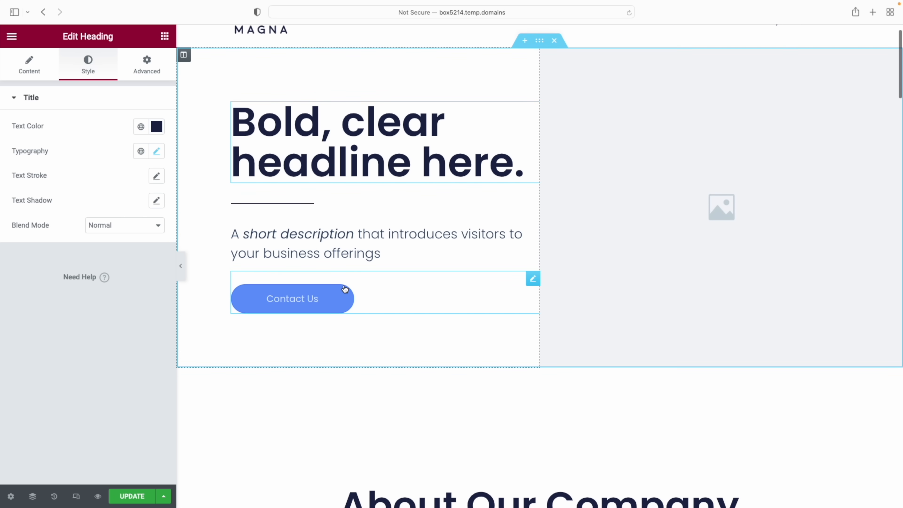
scroll(649, 351, up, 8)
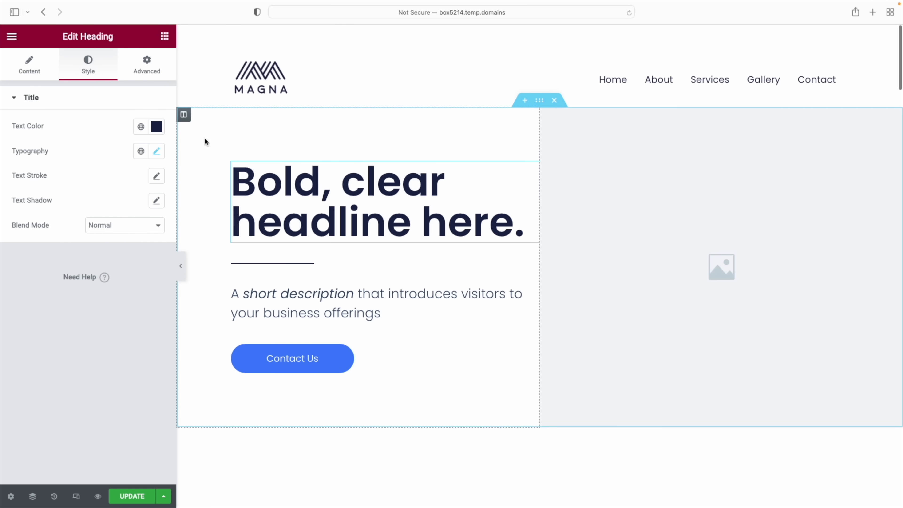
click(11, 37)
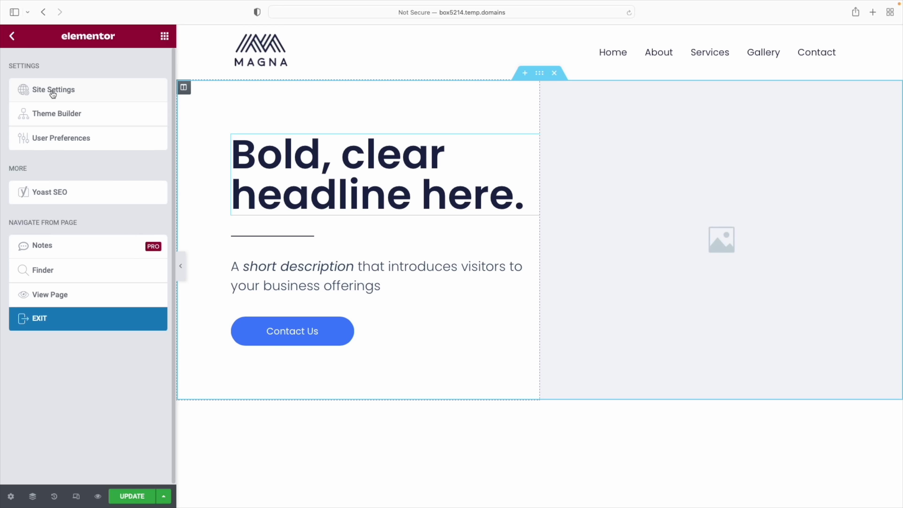
In Site Settings > Global Fonts, raise the Body Text size from 16 to 17 px
click(53, 91)
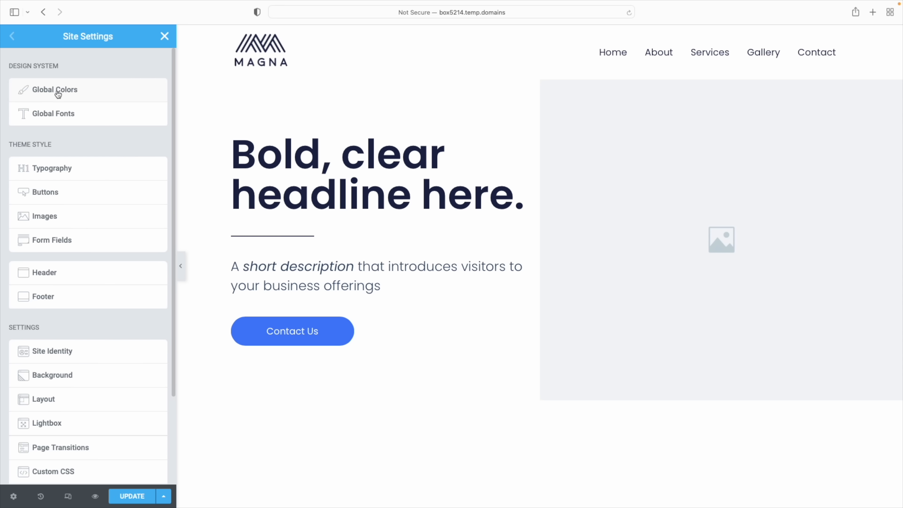
click(45, 116)
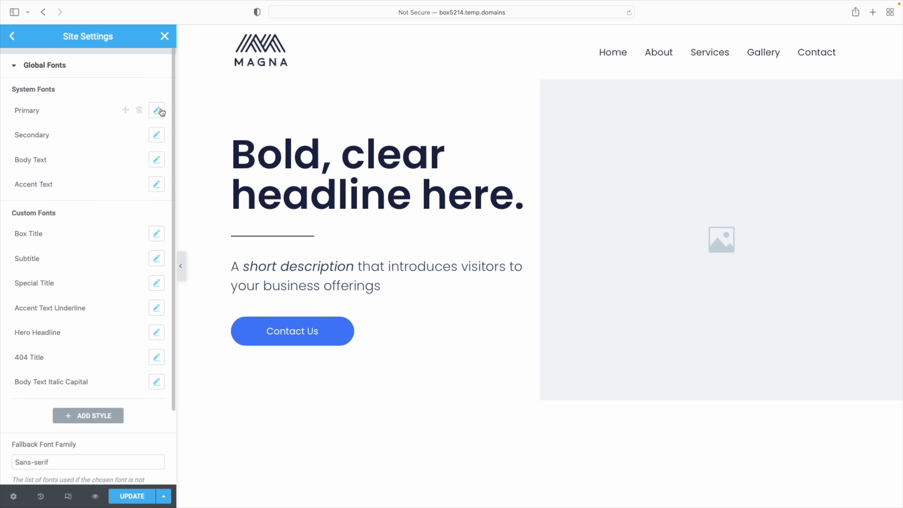
click(159, 111)
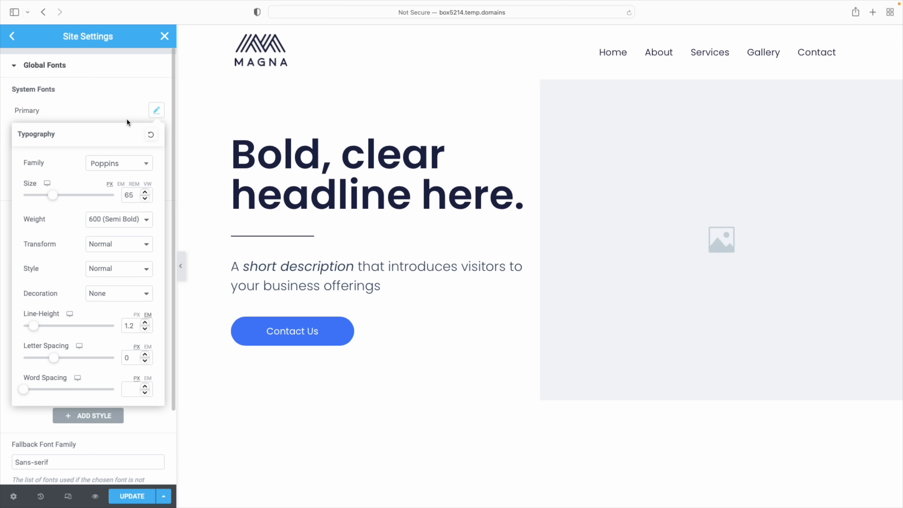
click(127, 112)
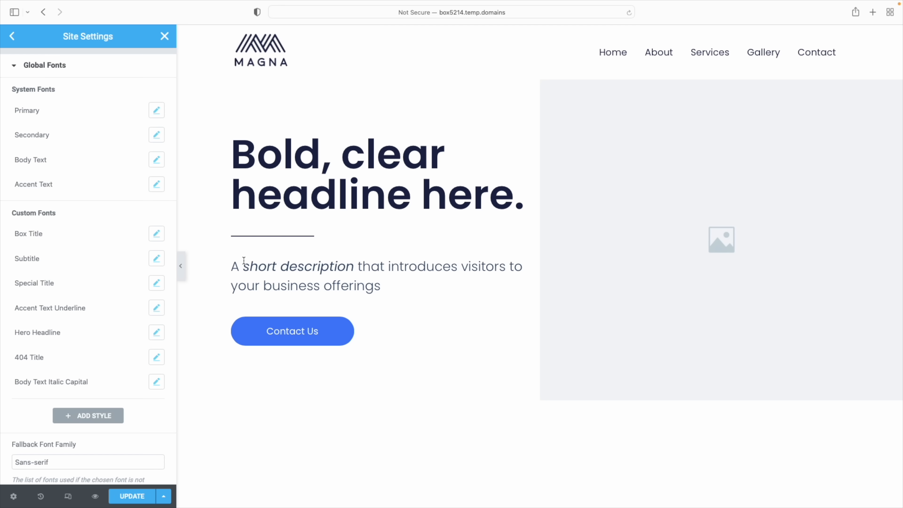
scroll(257, 283, down, 20)
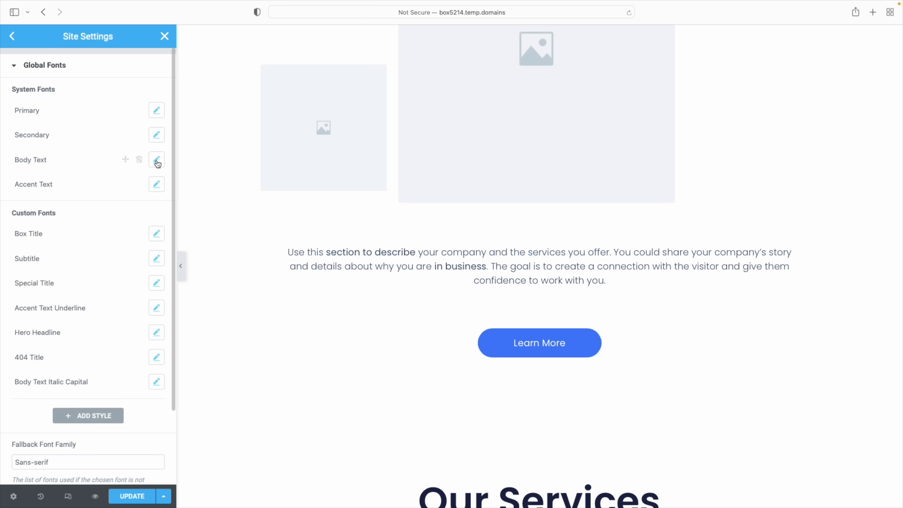
click(157, 162)
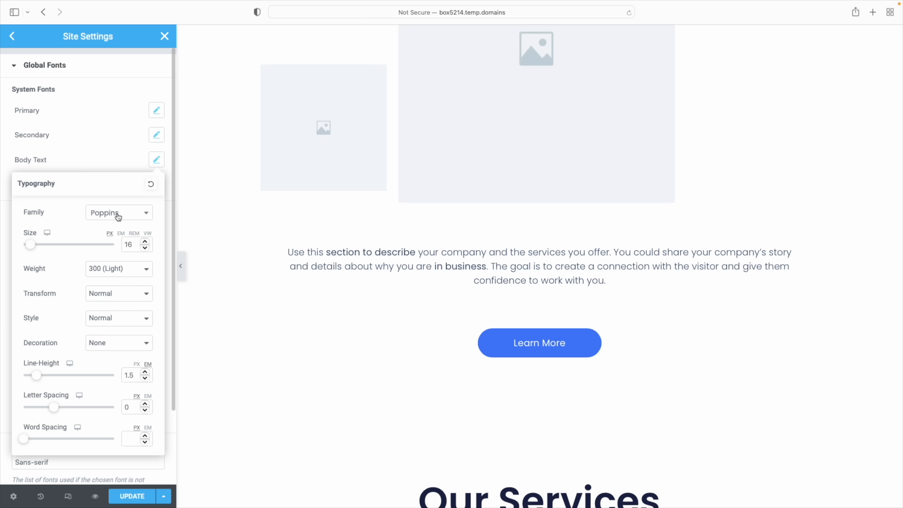
click(146, 242)
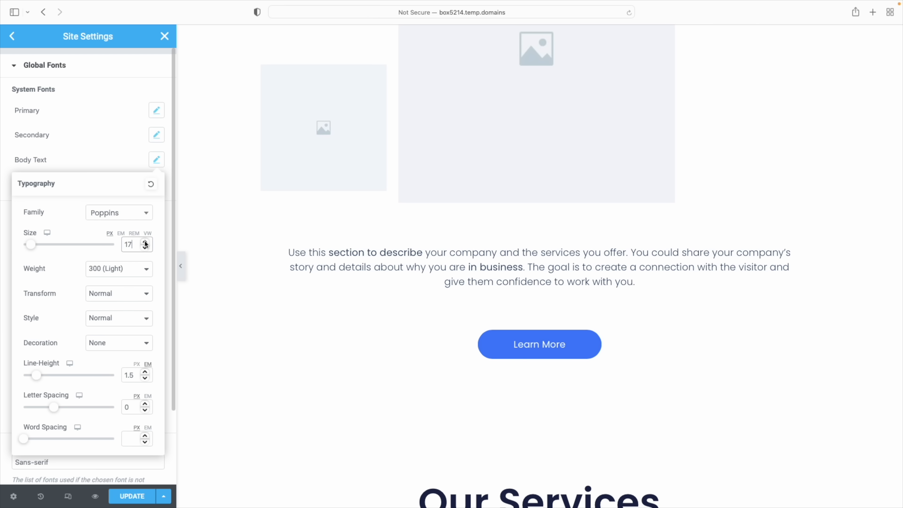
click(117, 146)
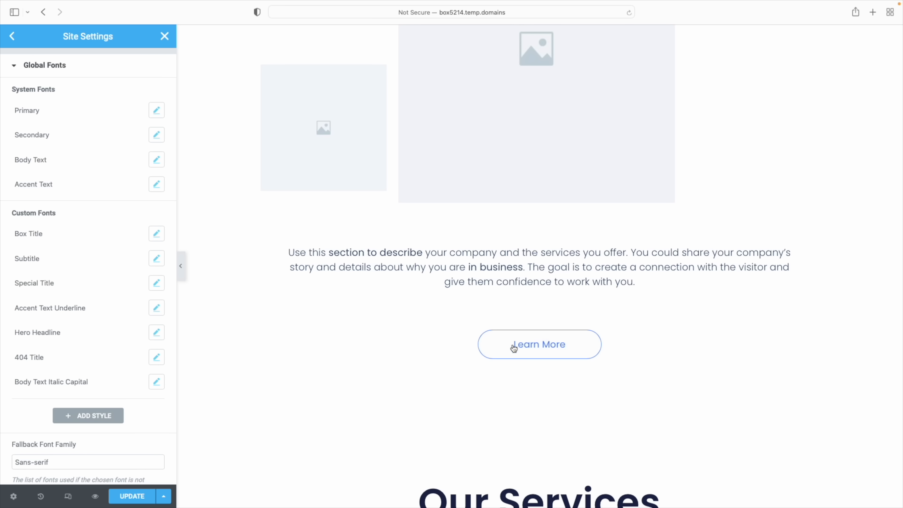
scroll(246, 340, up, 15)
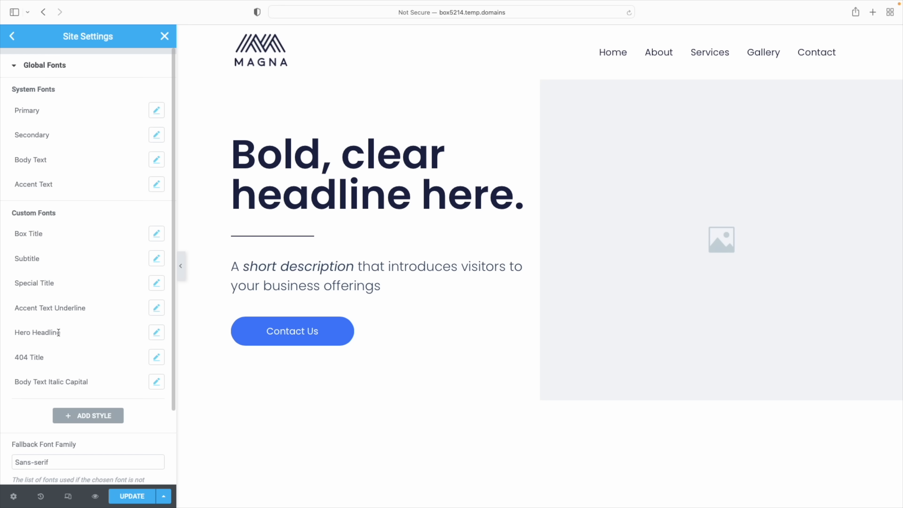
Raise the Hero Headline global font from 85 to 94 px and update the site settings
click(158, 335)
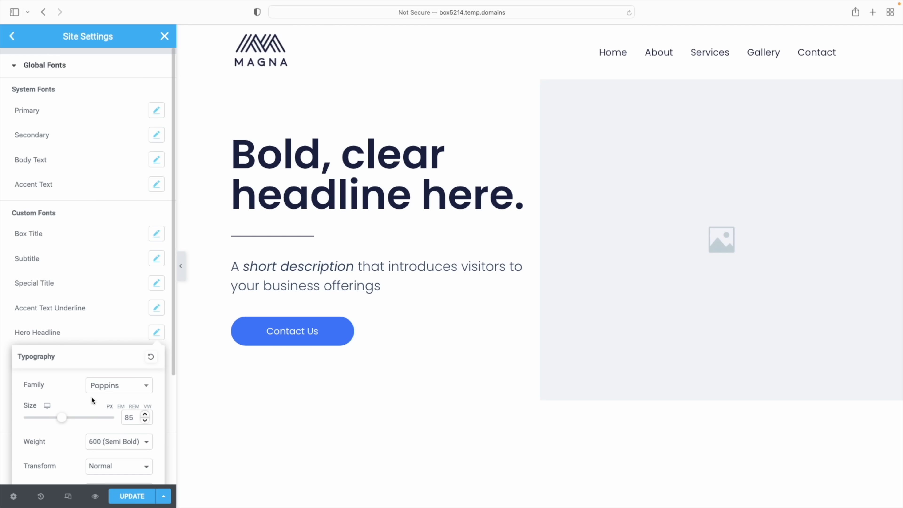
drag(66, 421, 68, 423)
click(107, 321)
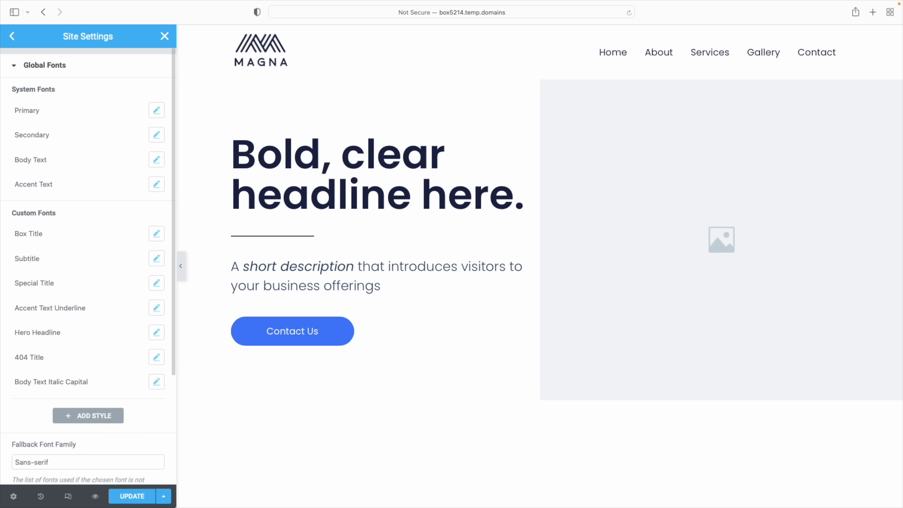
click(144, 497)
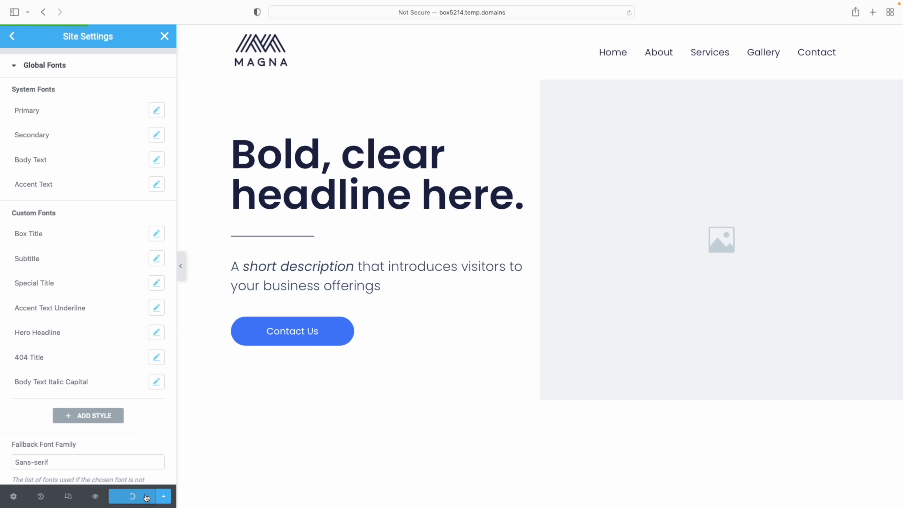
click(138, 463)
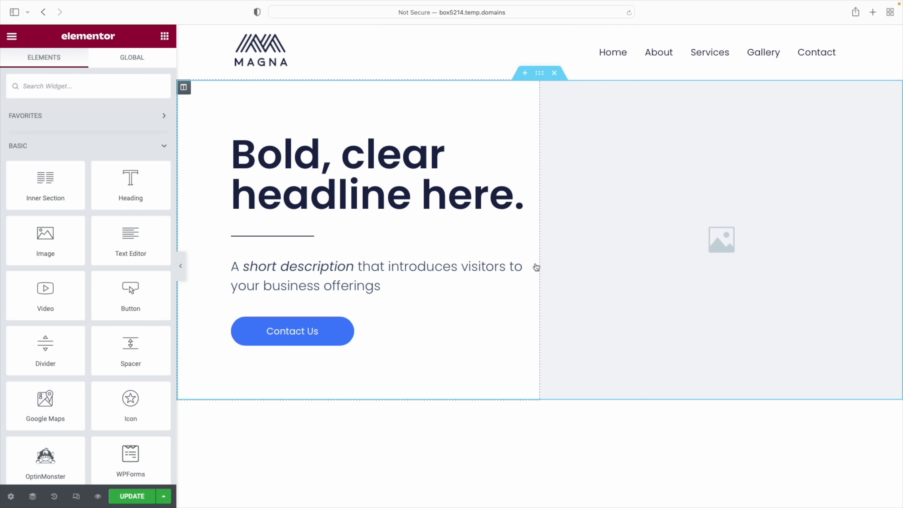
click(400, 269)
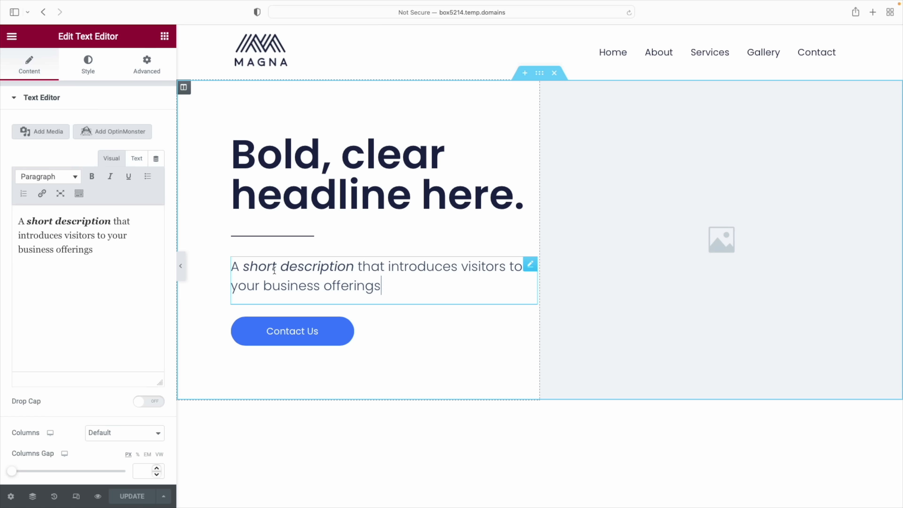
click(88, 68)
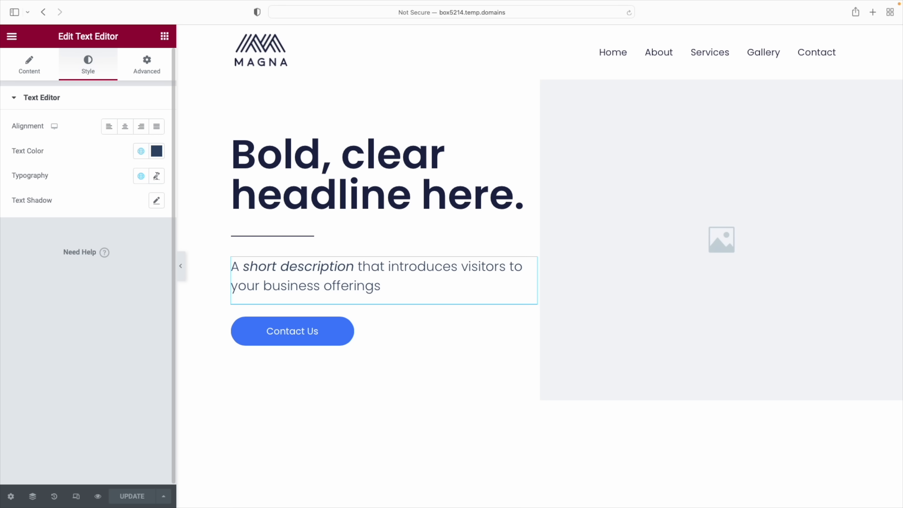
click(157, 176)
click(123, 231)
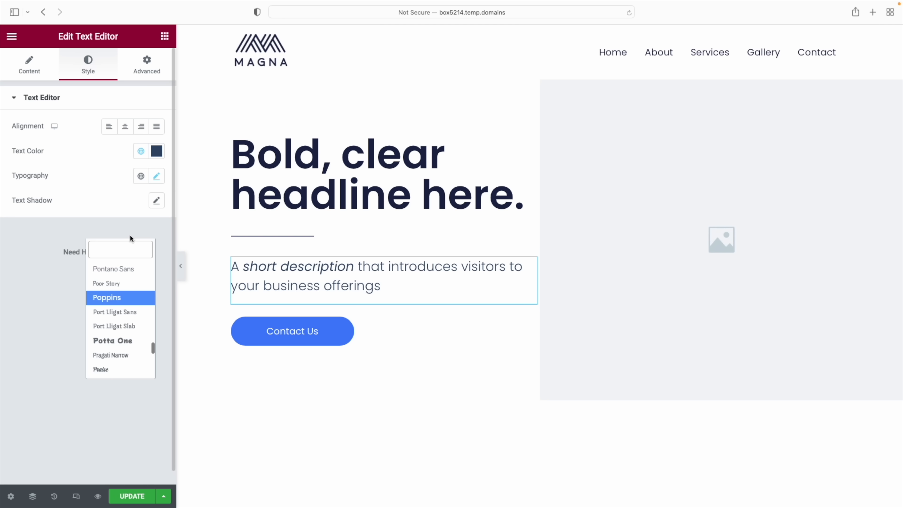
click(118, 288)
key(super+z)
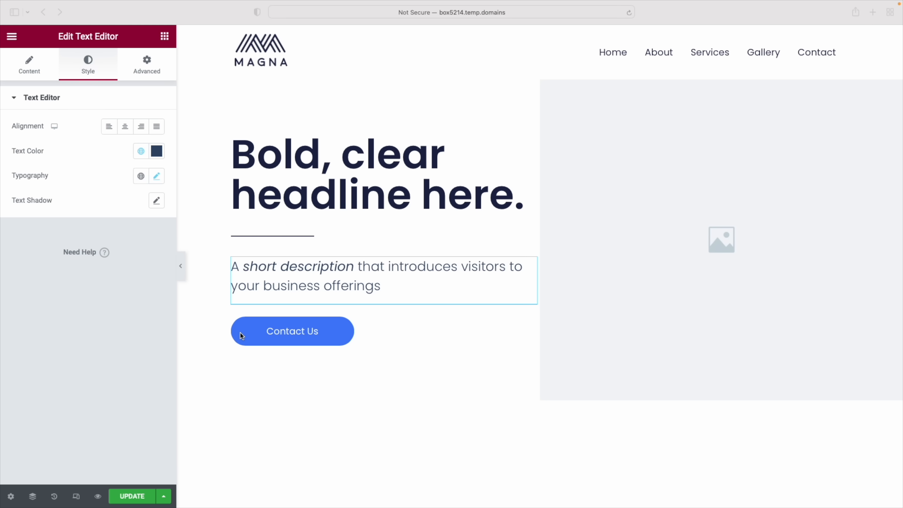
scroll(334, 339, down, 1)
scroll(334, 342, up, 1)
click(165, 36)
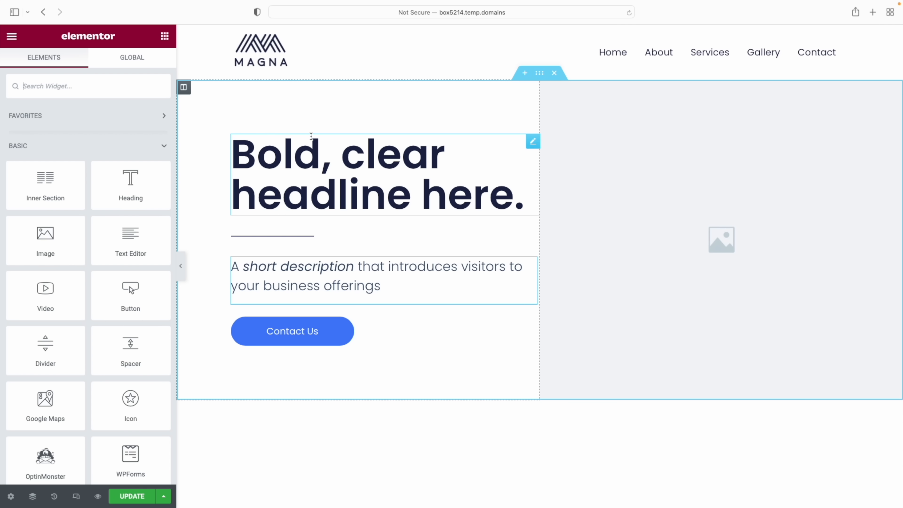
Add a 'Welcome' text block above the headline, uppercase with 5.8 px letter spacing
drag(128, 241, 244, 143)
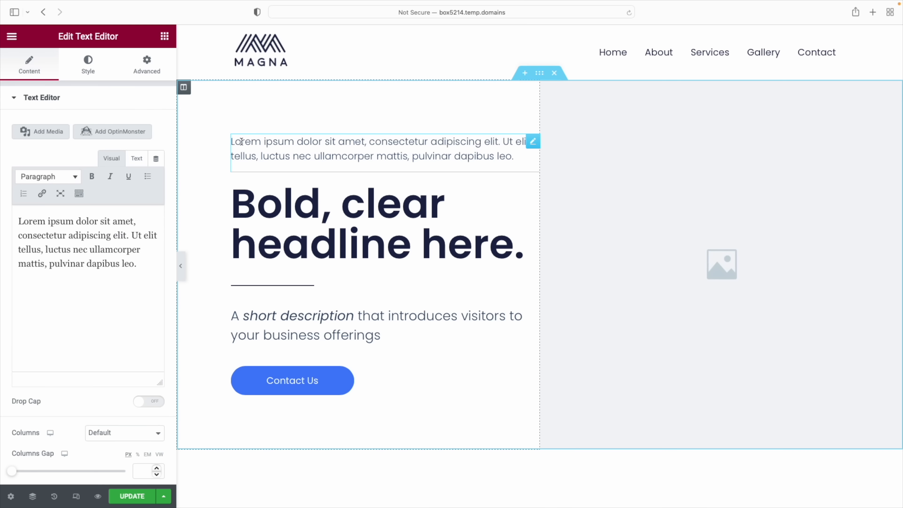
drag(137, 264, 19, 224)
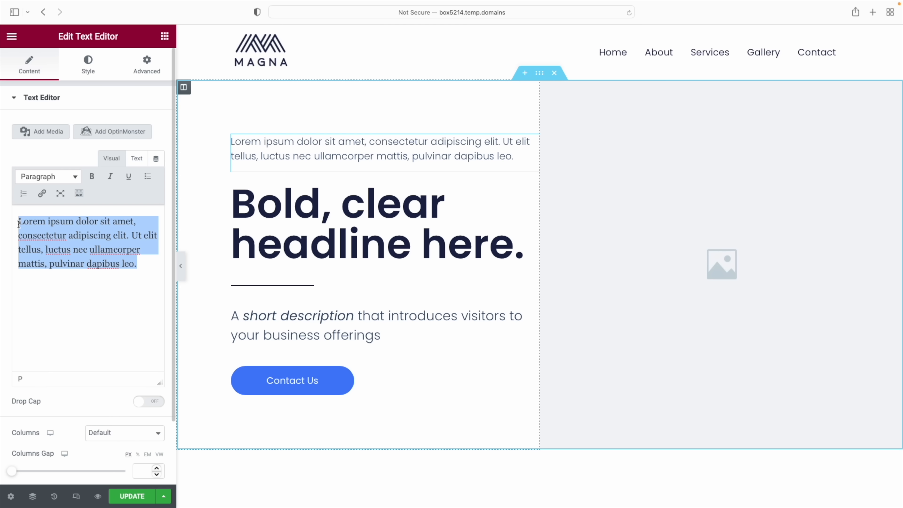
text(Welcome)
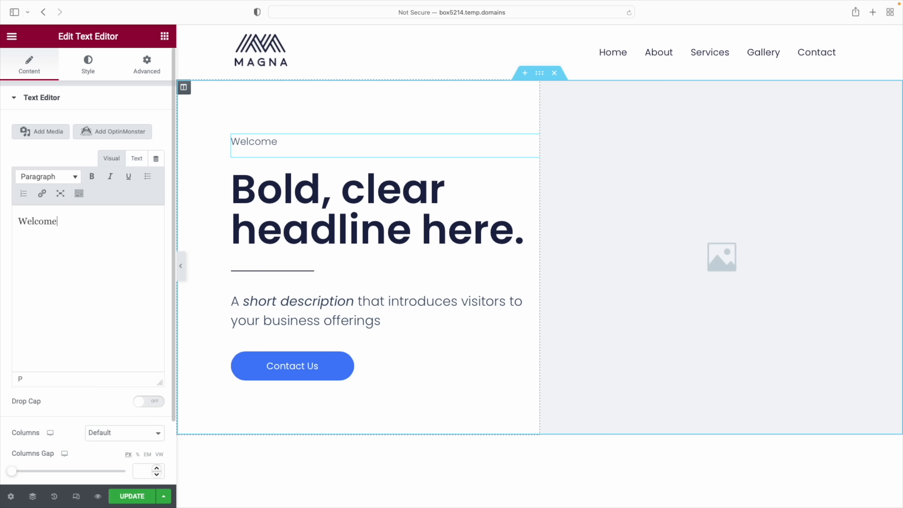
click(88, 65)
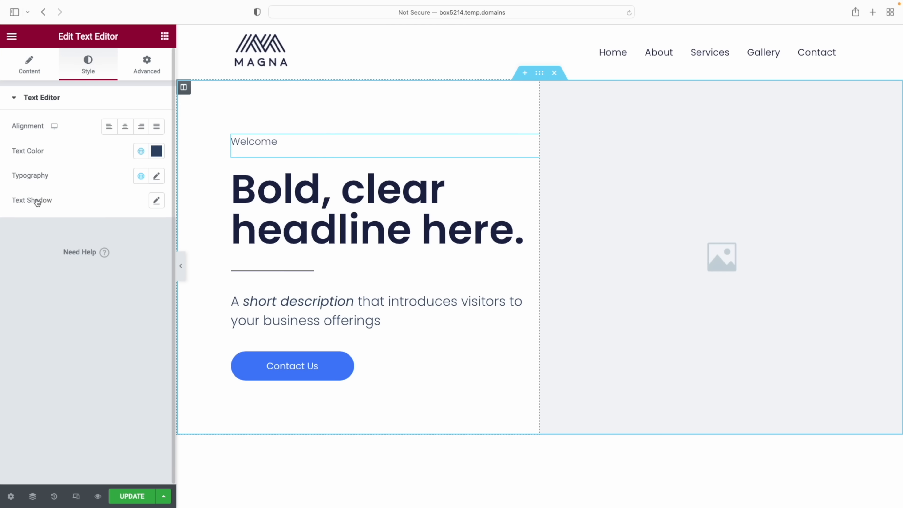
click(156, 177)
scroll(75, 306, down, 1)
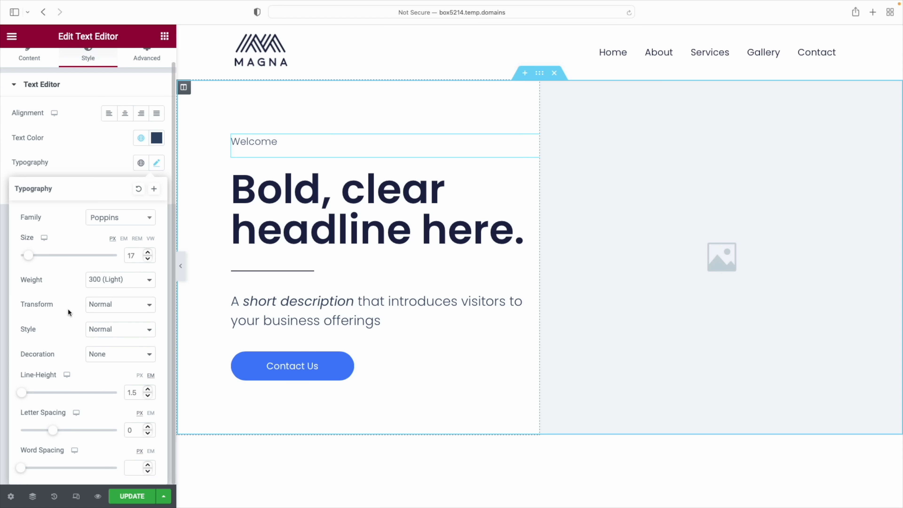
click(118, 311)
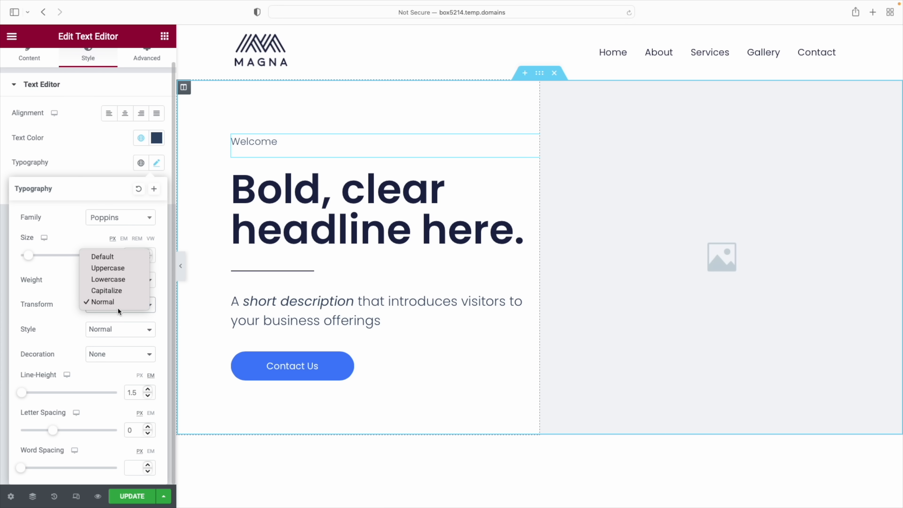
click(118, 270)
drag(54, 432, 92, 432)
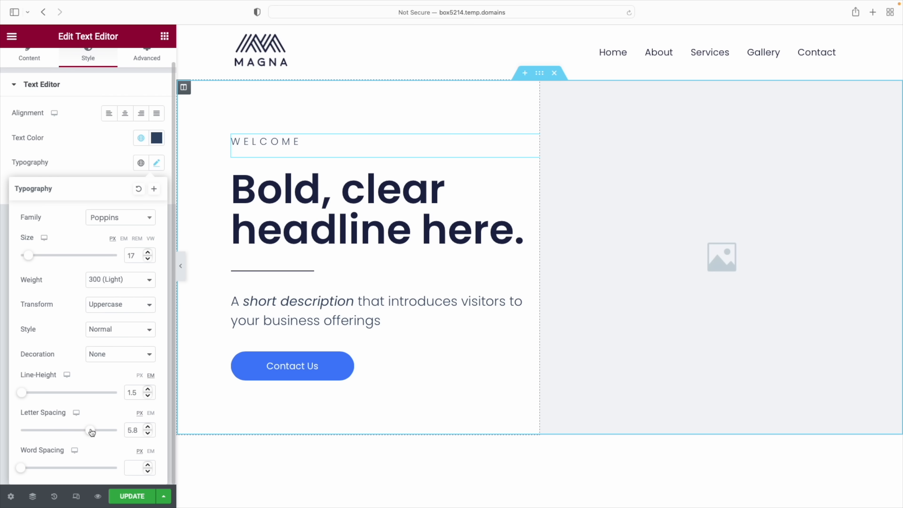
Drag a new Heading widget in just below WELCOME and select its placeholder title
click(165, 36)
drag(130, 183, 267, 160)
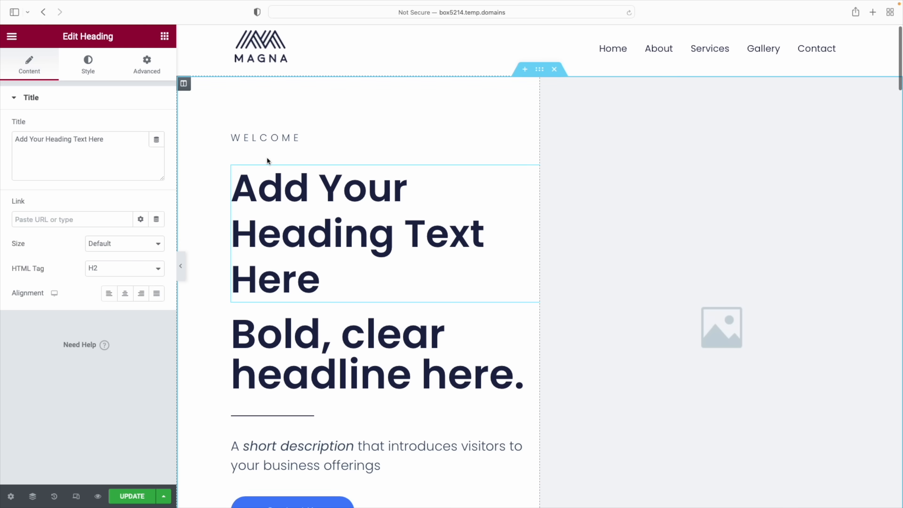
triple_click(92, 143)
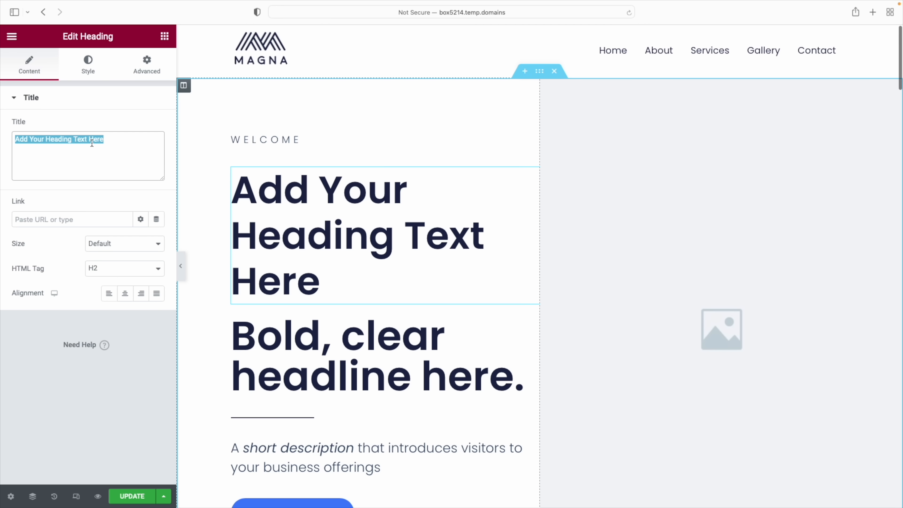
Retitle the new heading 'edit it here' and move it below the description
text(edit t)
key(BackSpace)
text(it )
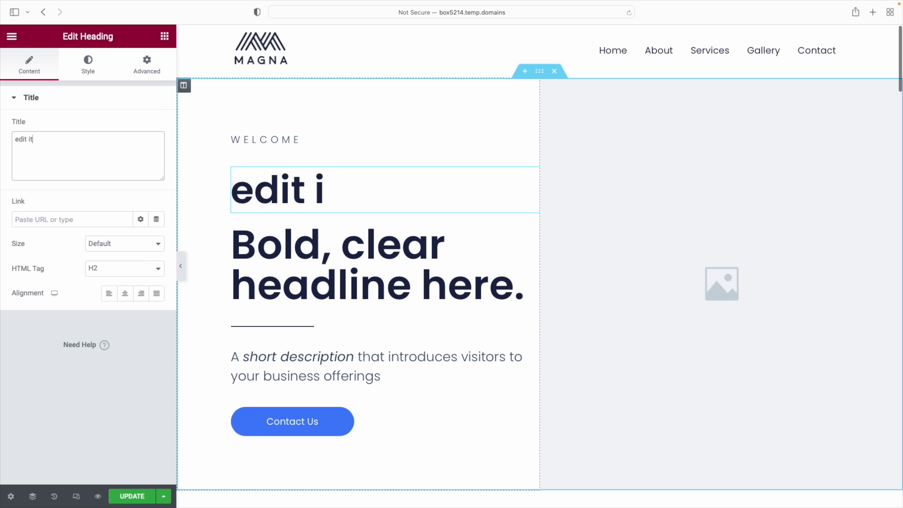
text(here)
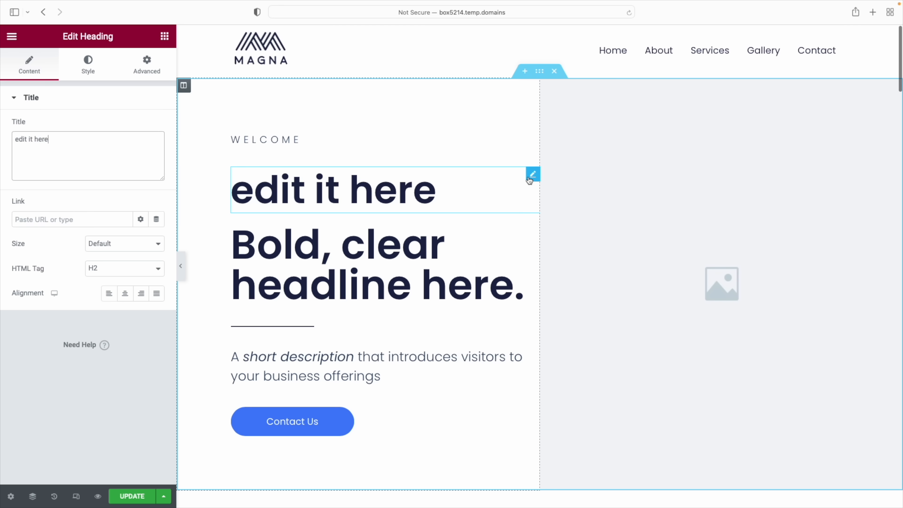
drag(532, 177, 441, 320)
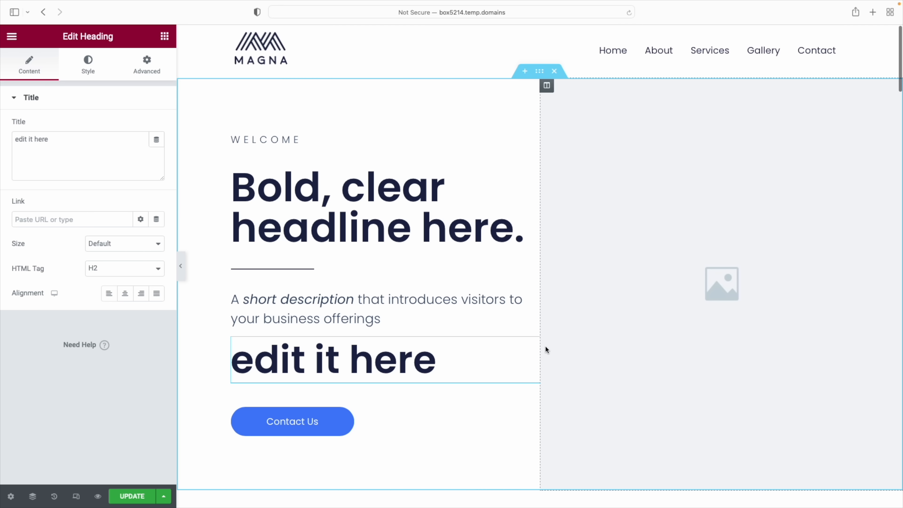
Delete the 'edit it here' heading and the WELCOME label, then scroll to Our Services
right_click(535, 349)
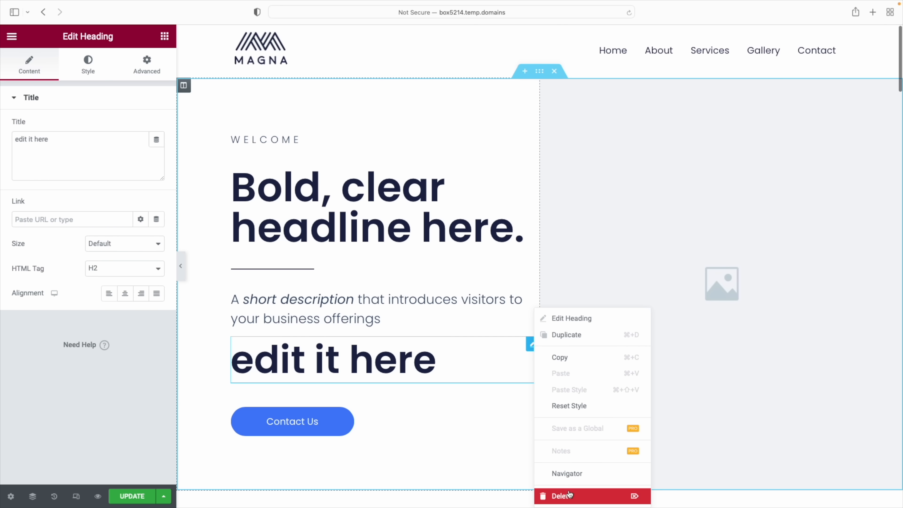
click(570, 495)
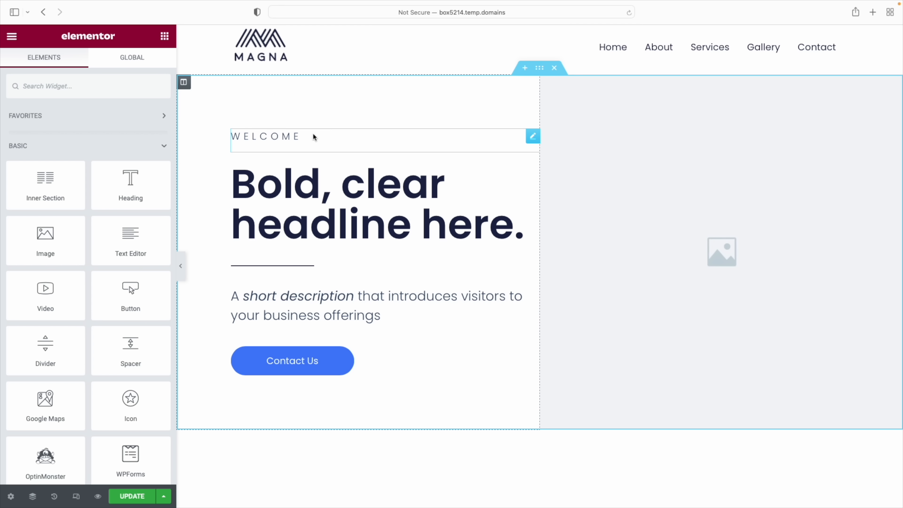
right_click(530, 136)
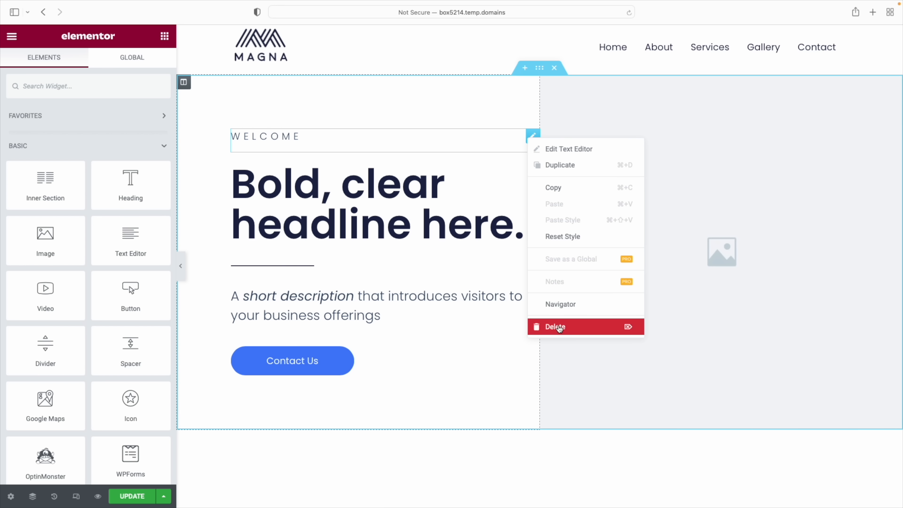
click(559, 326)
scroll(588, 309, down, 10)
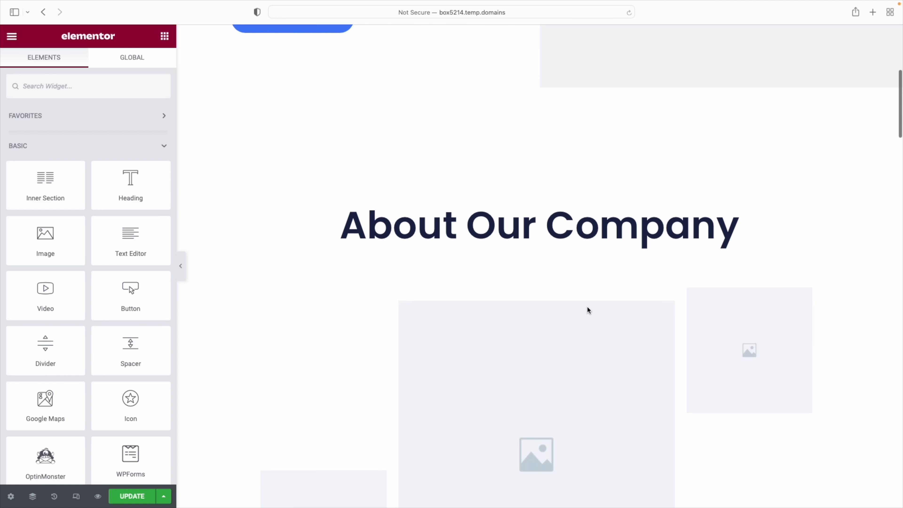
scroll(588, 310, down, 15)
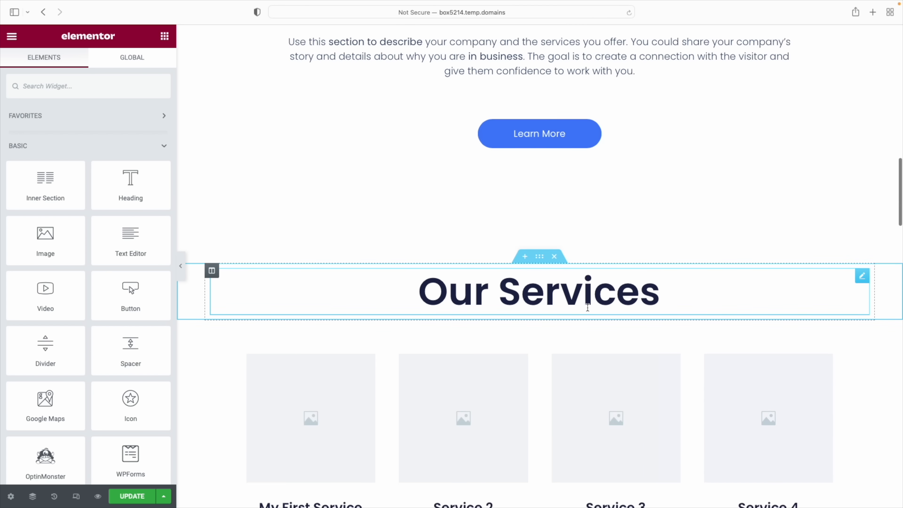
scroll(589, 312, down, 3)
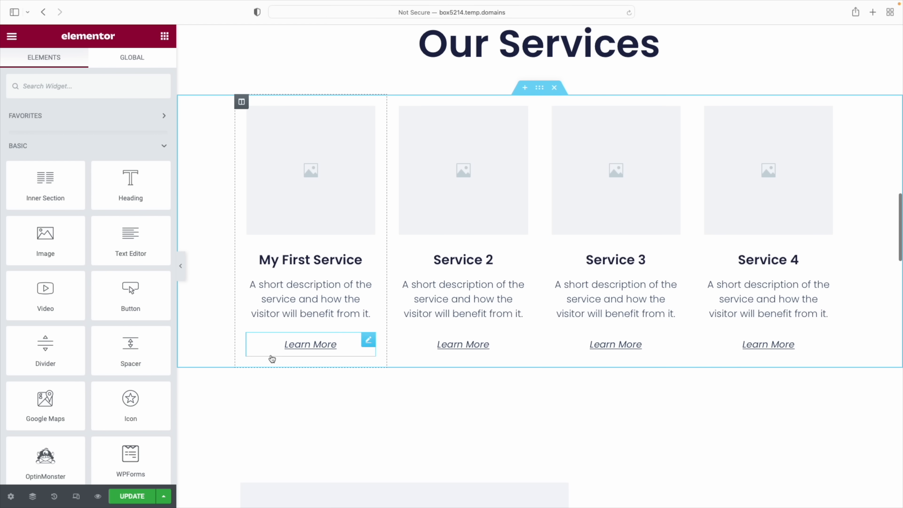
scroll(452, 83, up, 1)
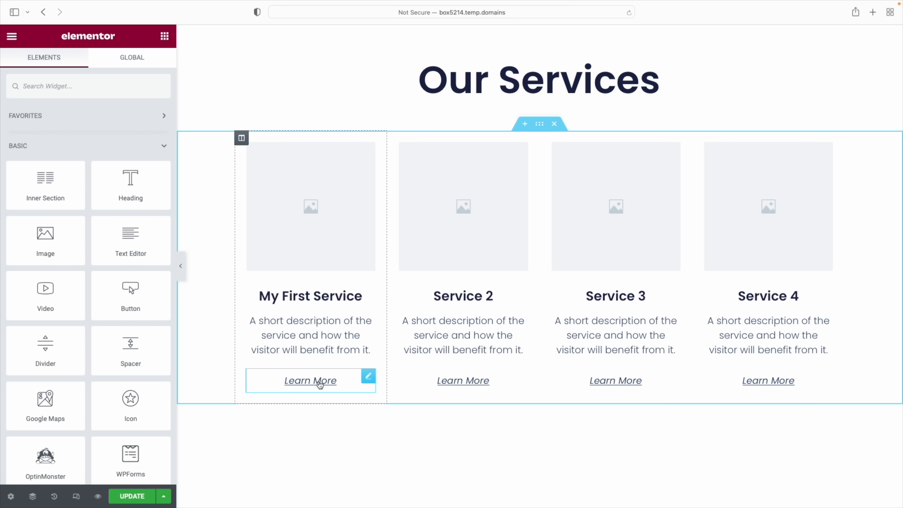
Replace the first Learn More button's link with the Services page, searching 'service'
click(368, 376)
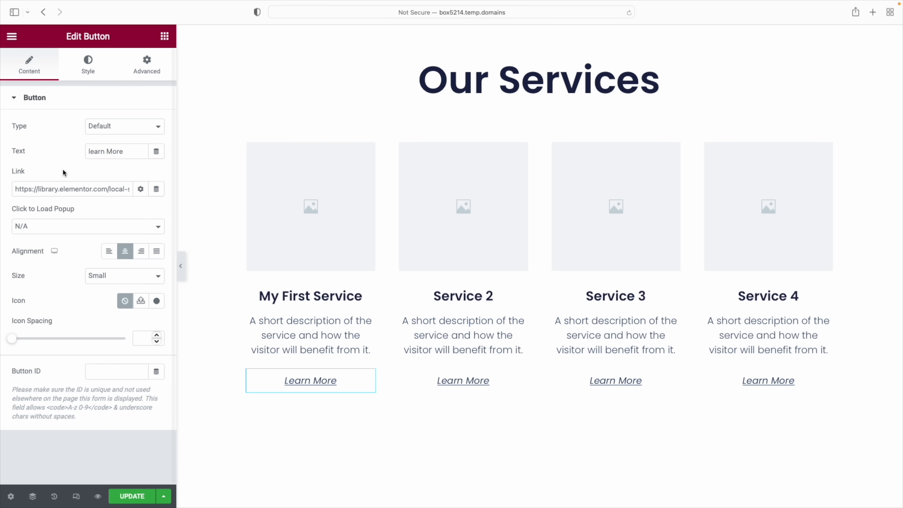
drag(15, 190, 198, 195)
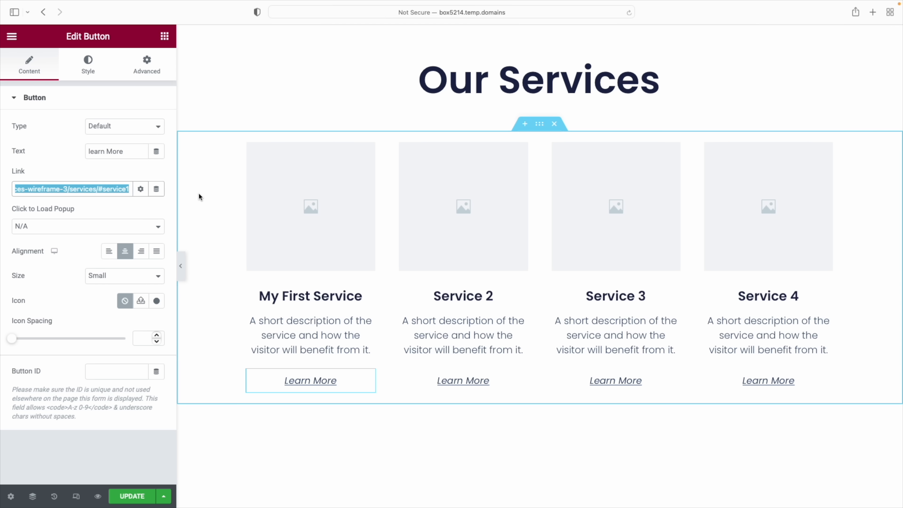
click(198, 194)
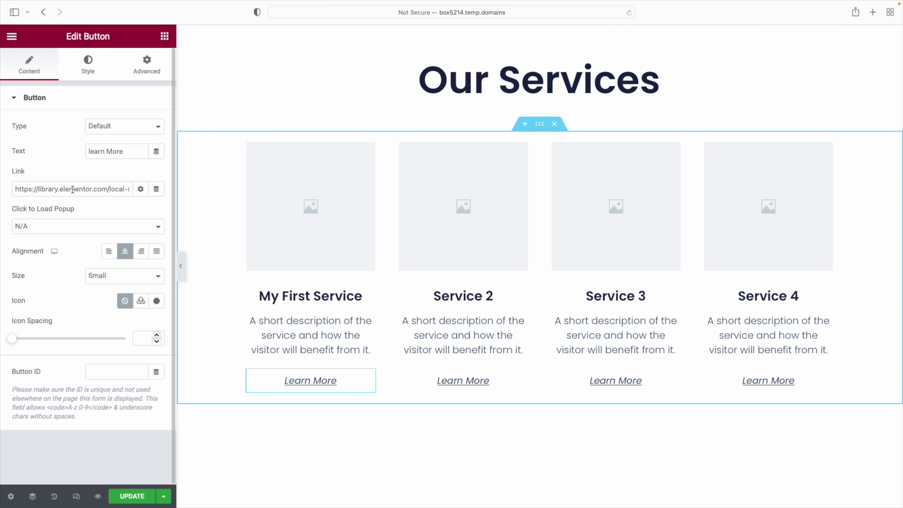
triple_click(72, 189)
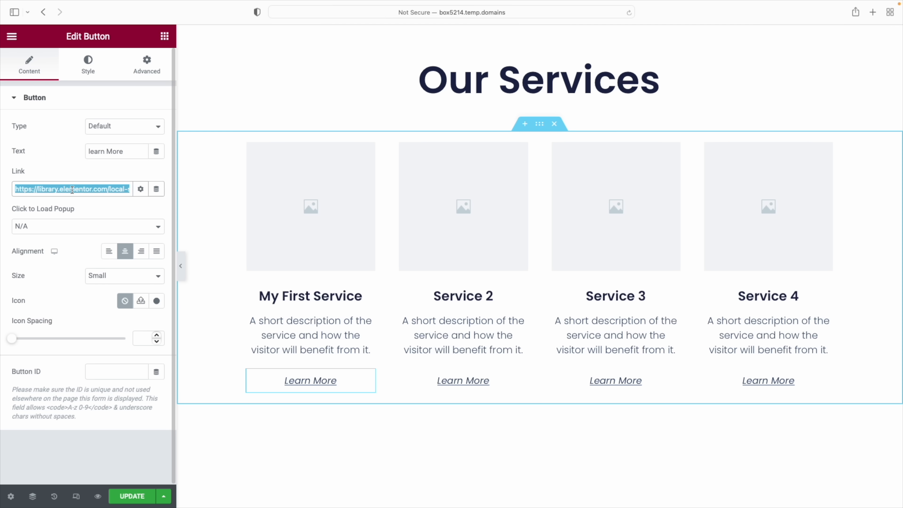
text(servi)
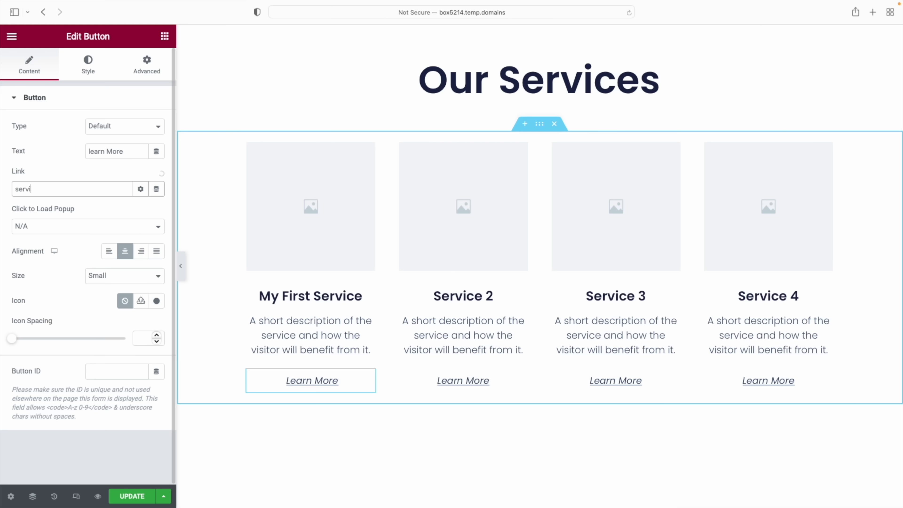
text(ce)
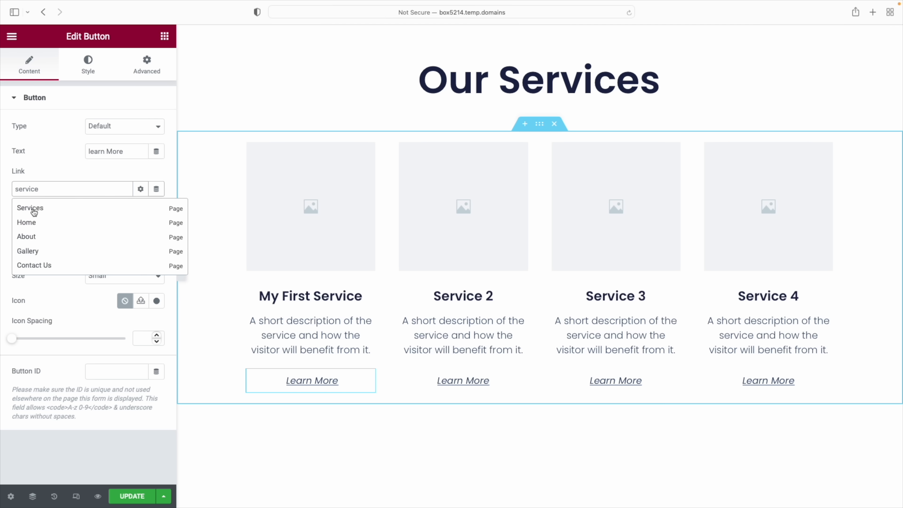
click(34, 212)
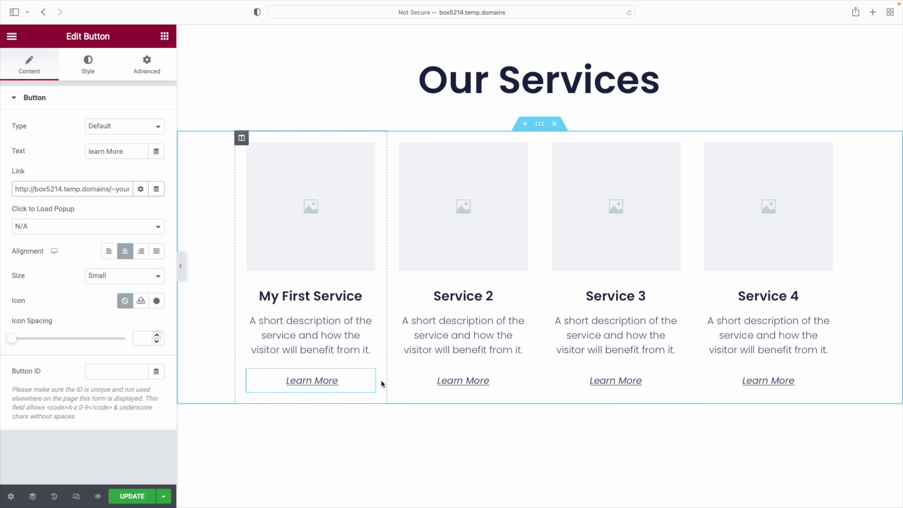
scroll(384, 380, up, 10)
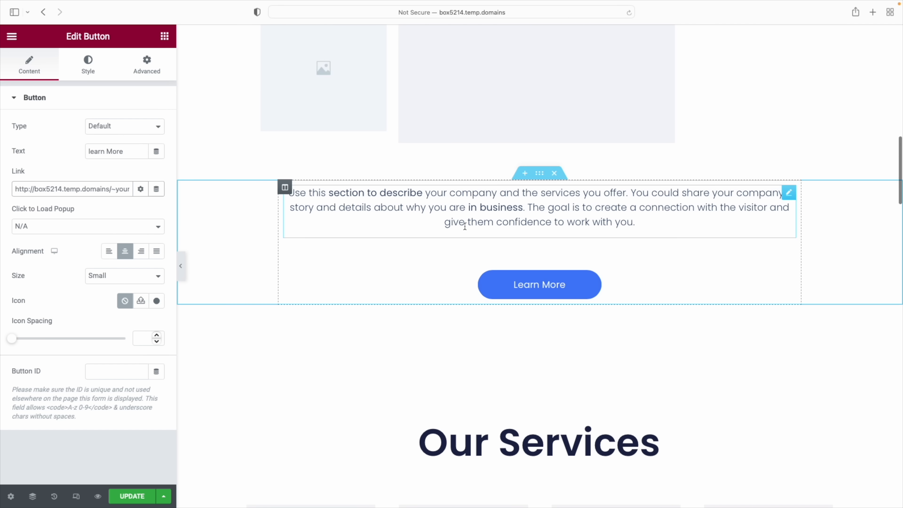
Link 'the services you offer.' in the About paragraph to Services, then undo the link
scroll(462, 216, up, 1)
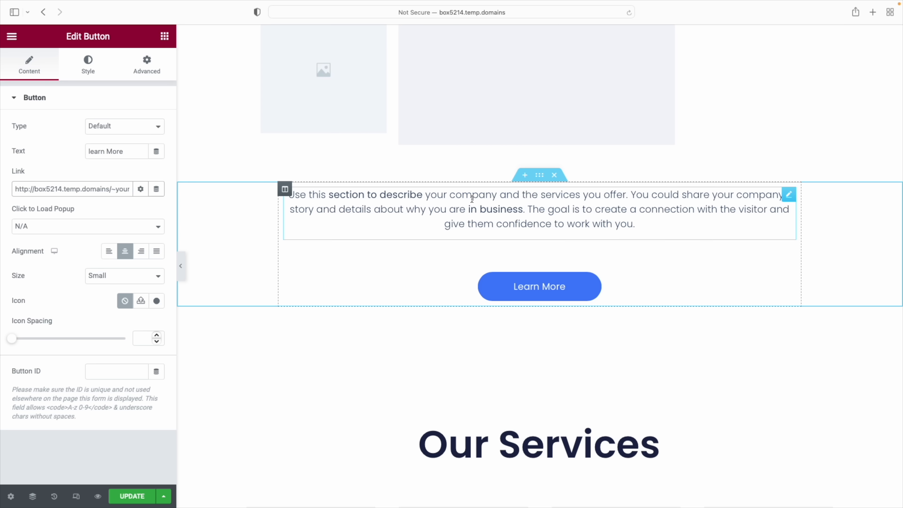
click(629, 196)
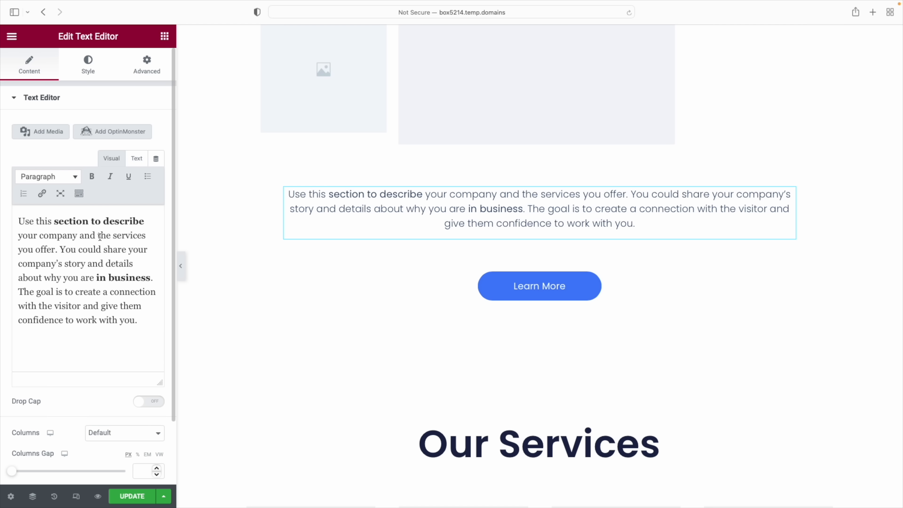
drag(99, 236, 58, 249)
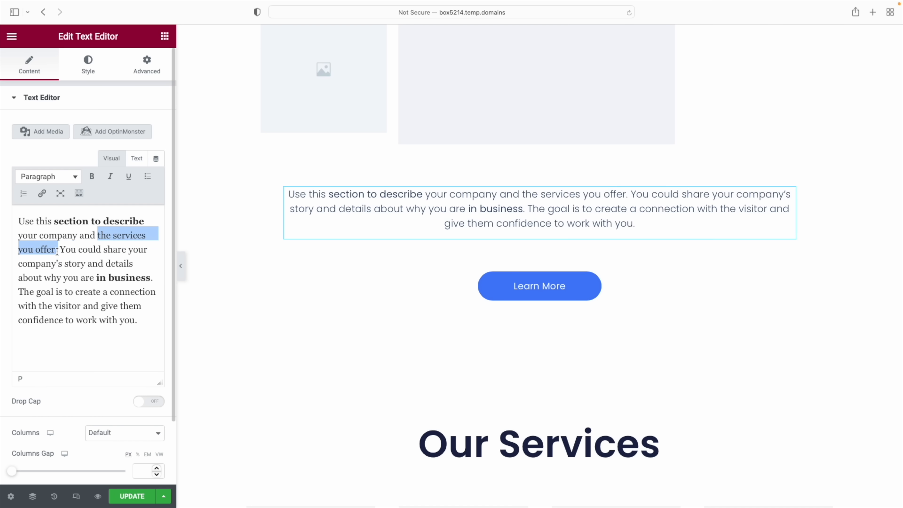
click(41, 195)
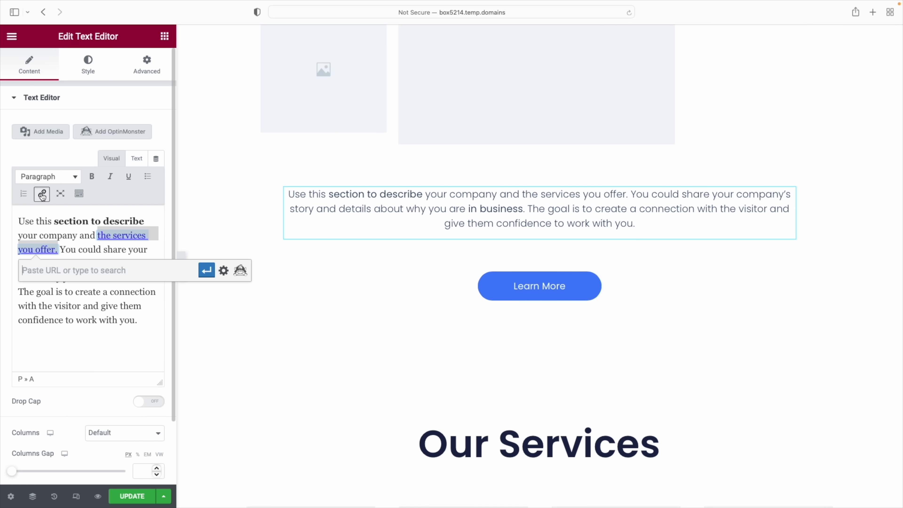
text(s/~yourbrd3/serv)
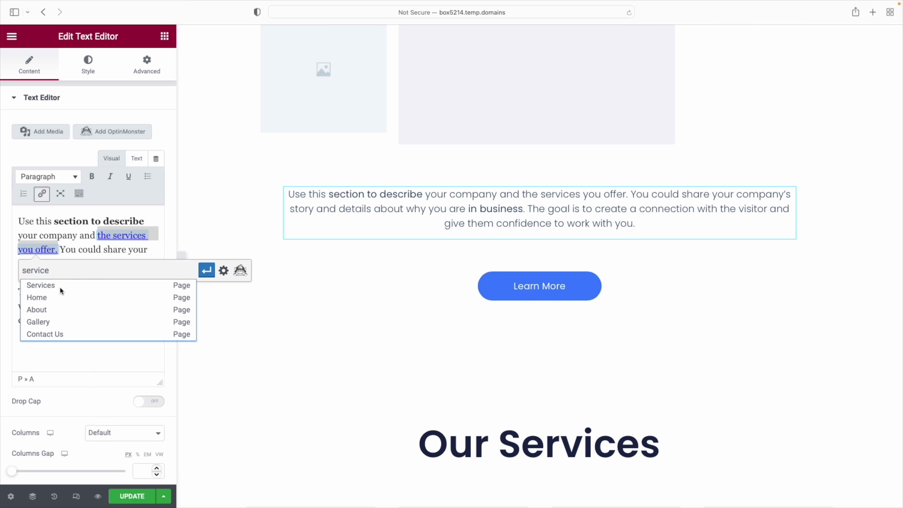
click(50, 286)
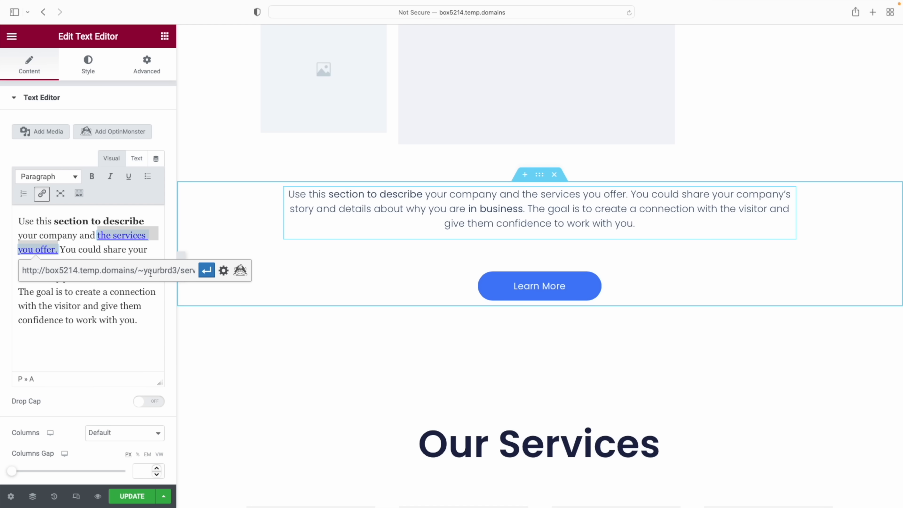
click(207, 272)
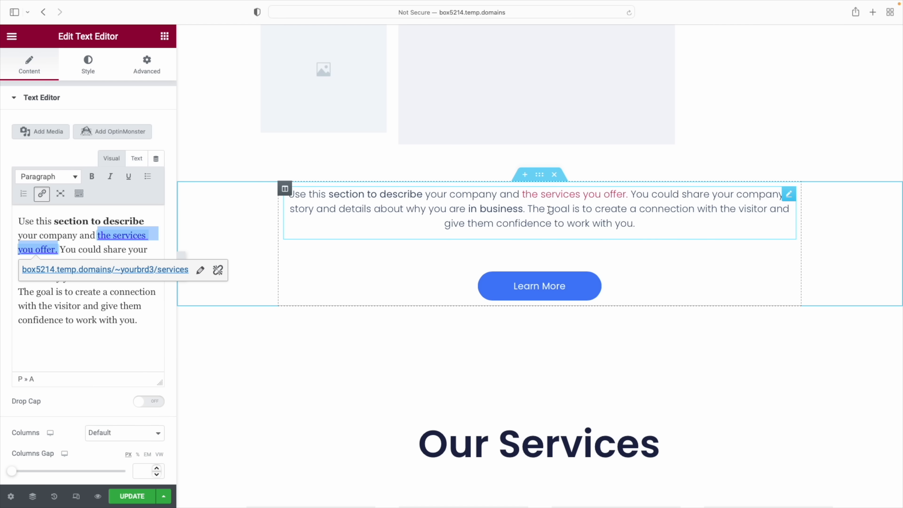
key(super+z)
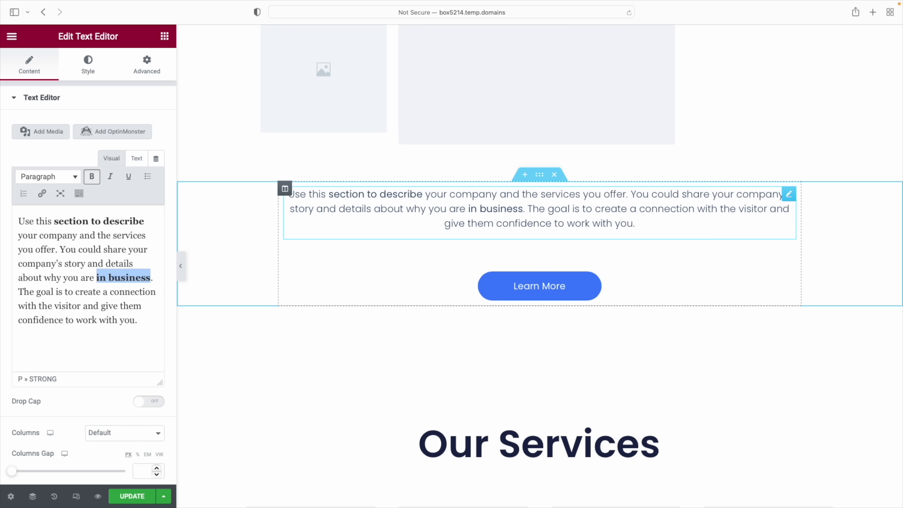
scroll(548, 210, up, 15)
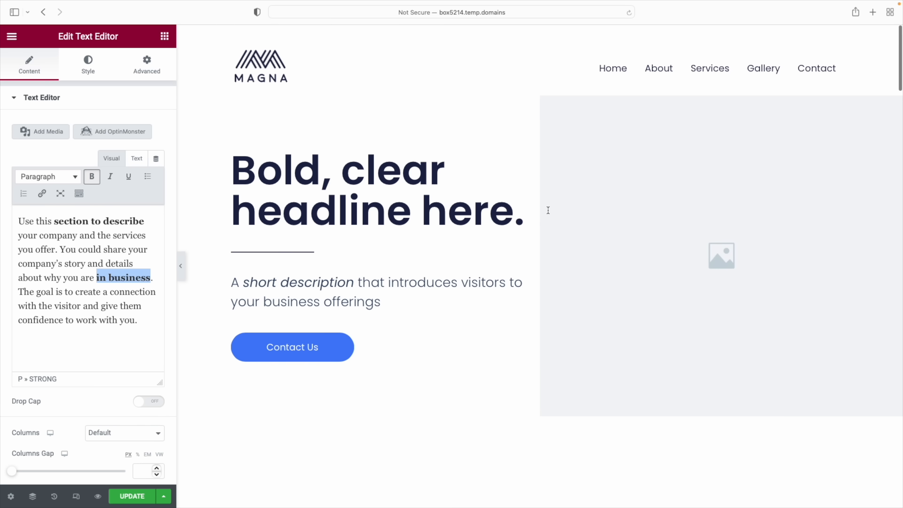
Rename the Contact Us hero button's label to 'Schedule Now'
scroll(323, 335, down, 20)
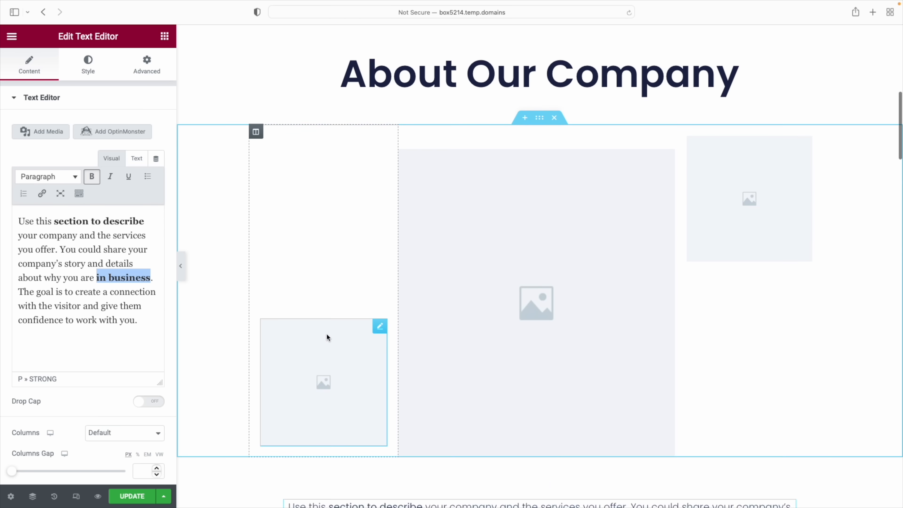
scroll(325, 332, up, 20)
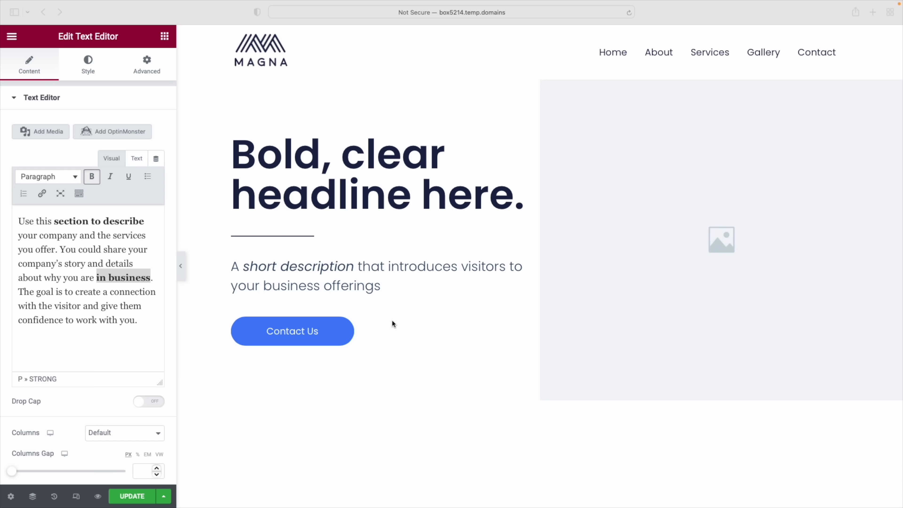
click(313, 332)
click(314, 333)
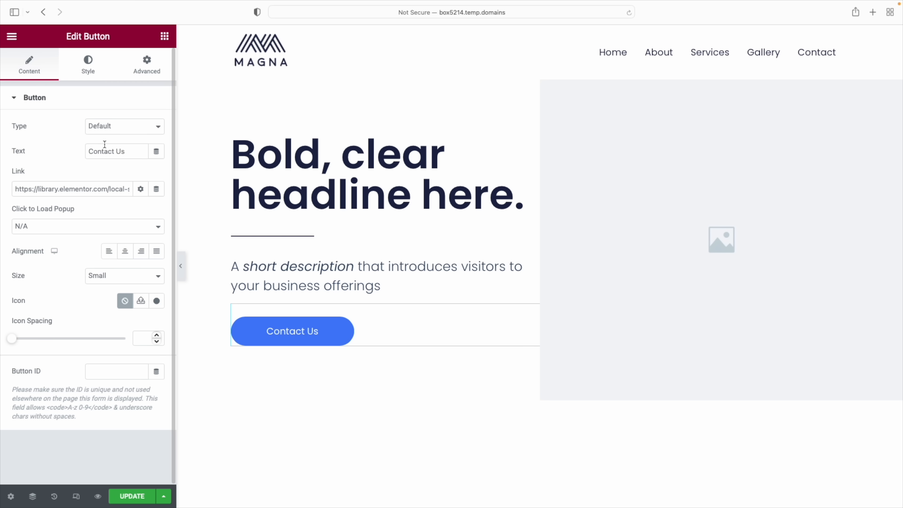
triple_click(90, 152)
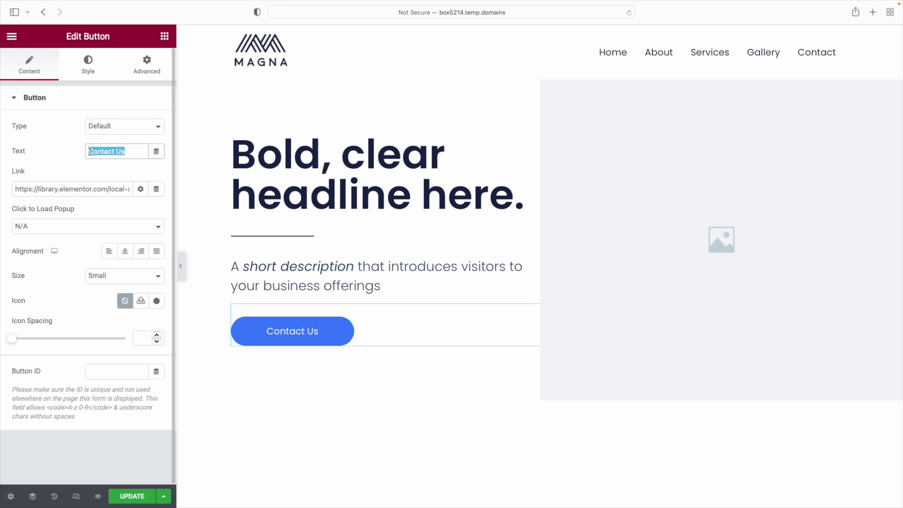
text(Schedule NOw)
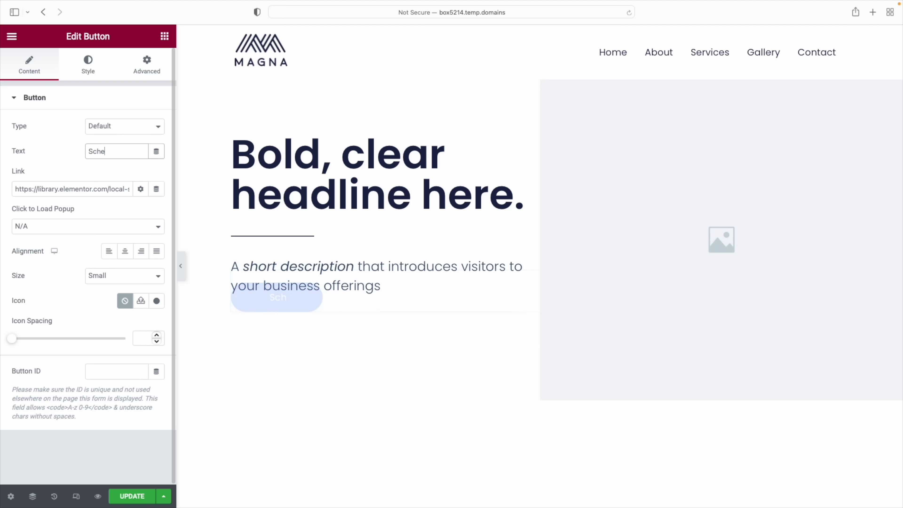
click(128, 152)
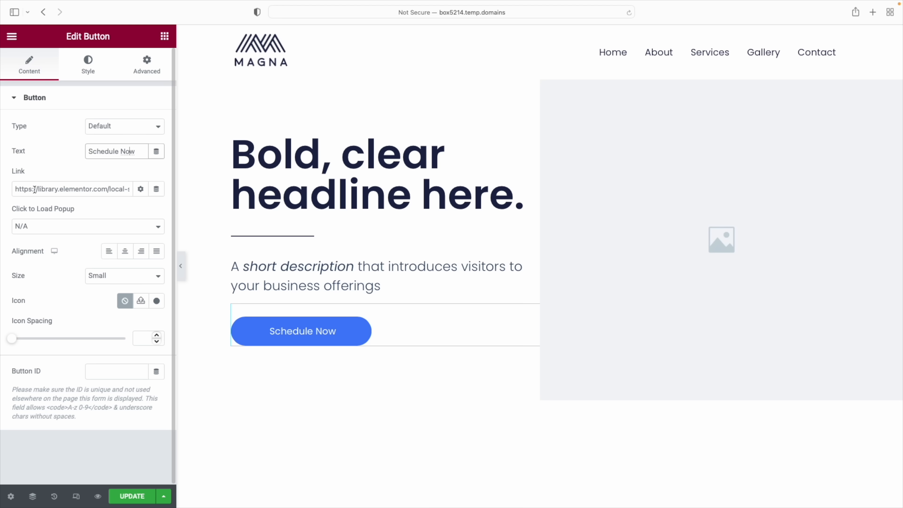
Point the button's link to the Contact Us page, searching 'contac'
triple_click(34, 190)
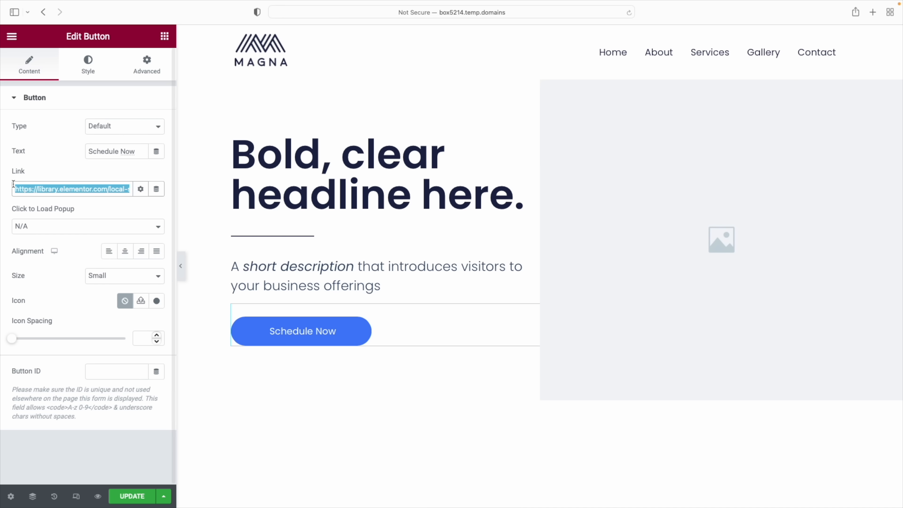
text(contac)
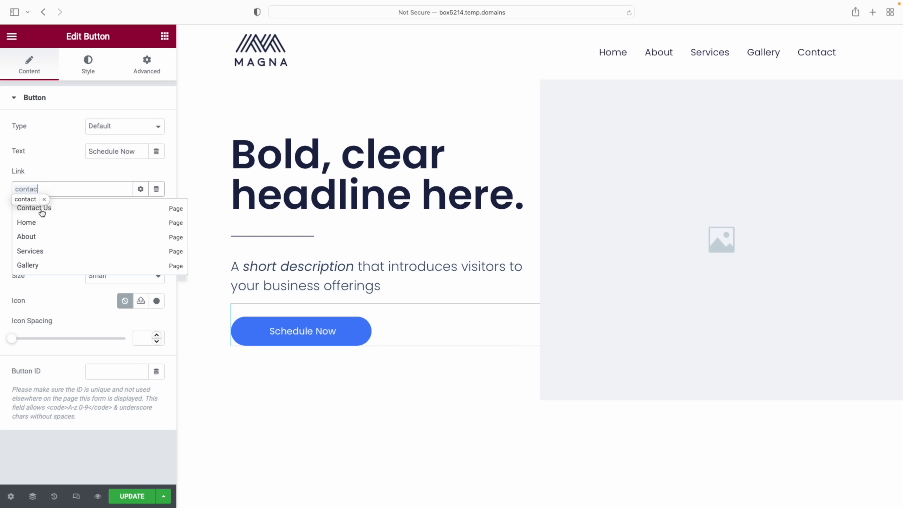
click(39, 207)
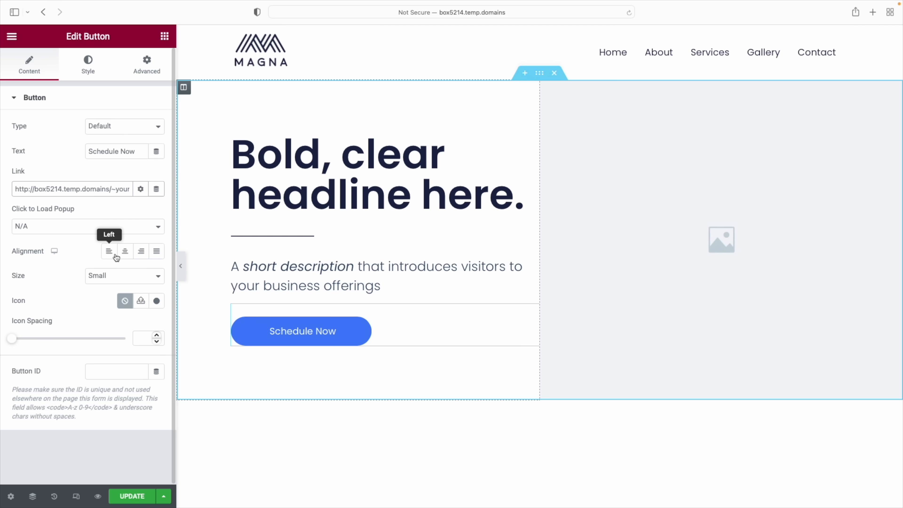
click(125, 253)
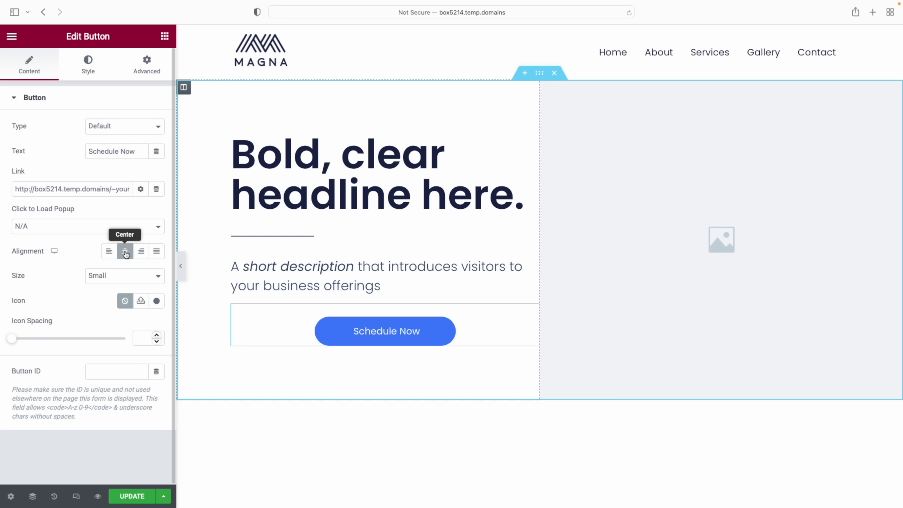
click(142, 252)
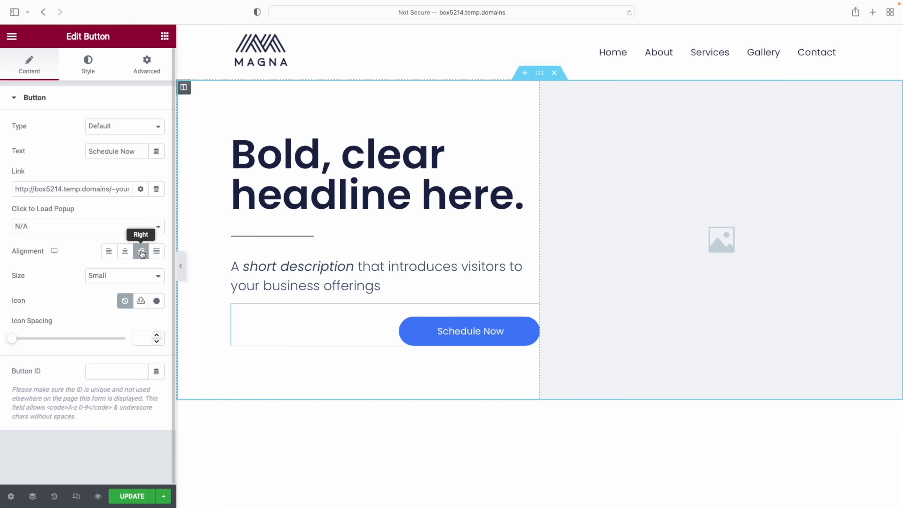
click(106, 252)
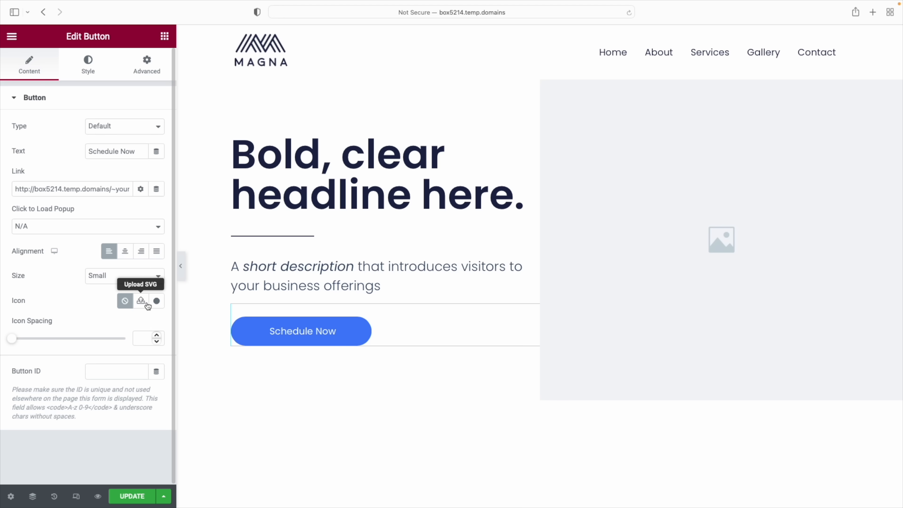
click(157, 302)
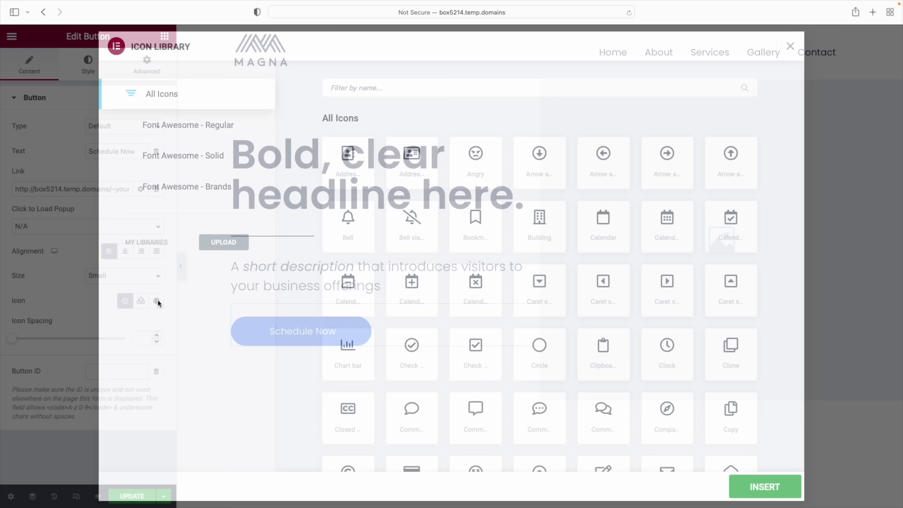
click(390, 87)
text(chevron)
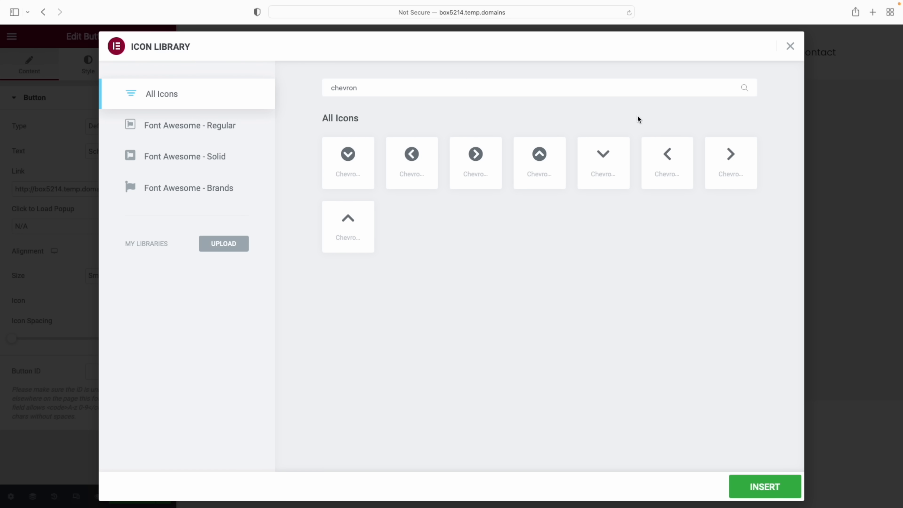
click(734, 159)
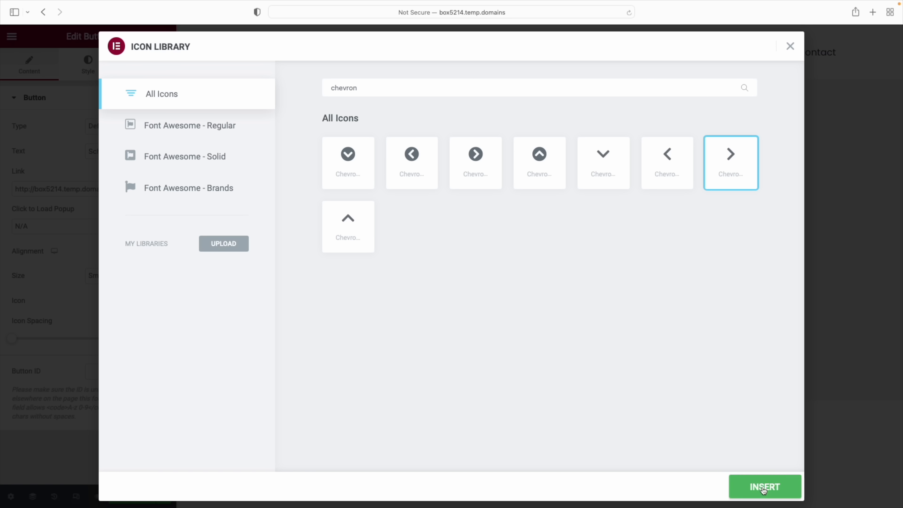
click(763, 490)
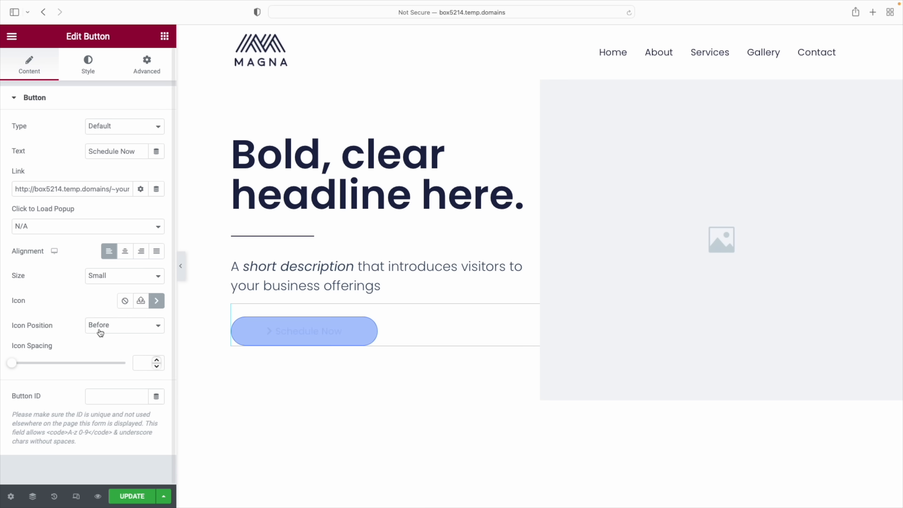
click(116, 329)
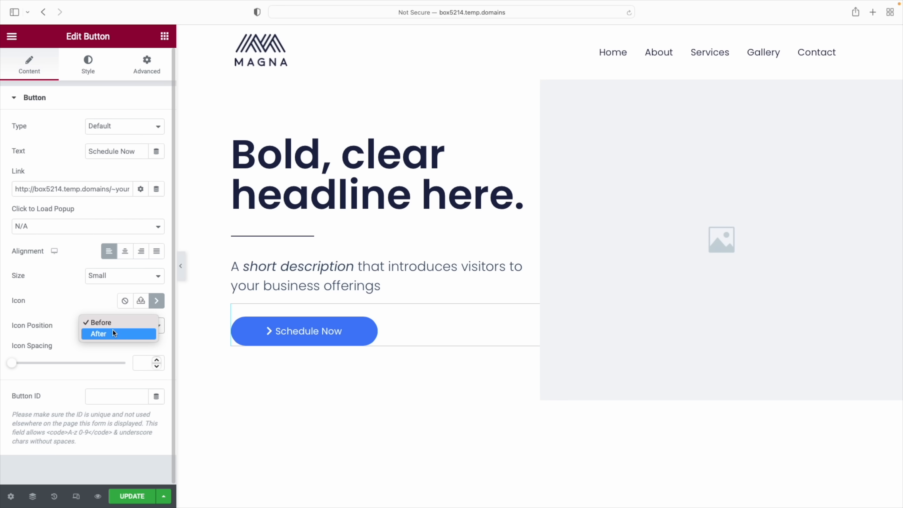
click(113, 333)
drag(12, 363, 35, 367)
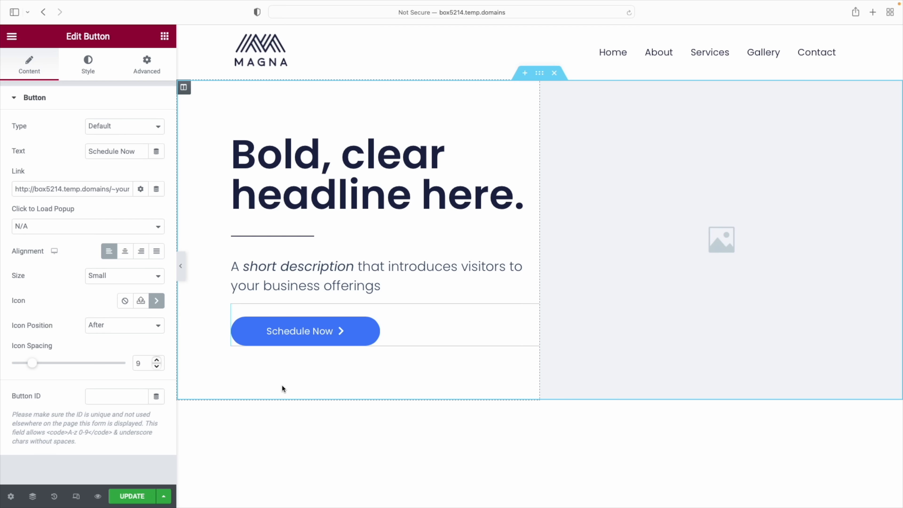
click(125, 302)
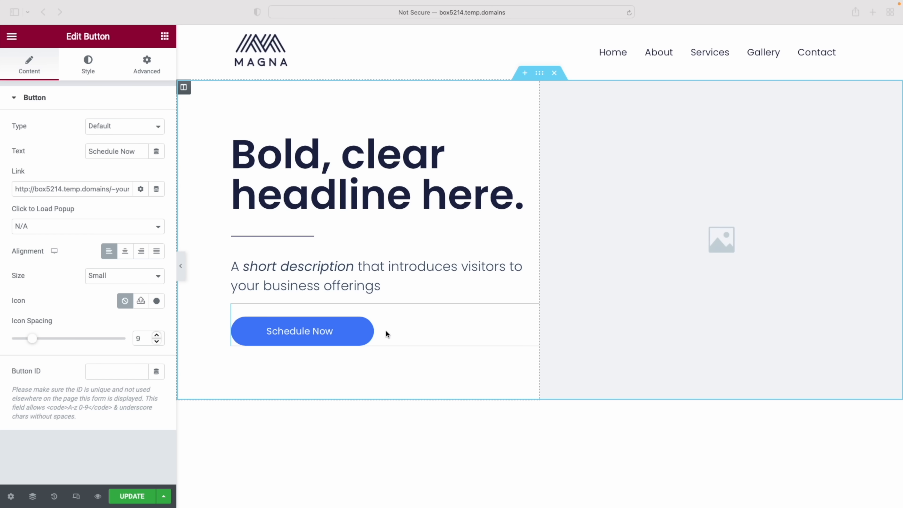
click(87, 70)
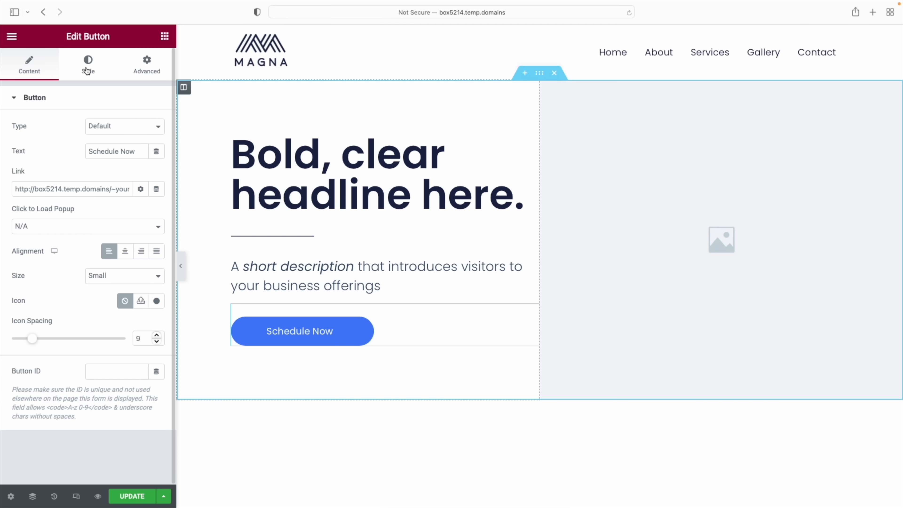
Give the Schedule Now button a teal 21A593 background colour
click(87, 70)
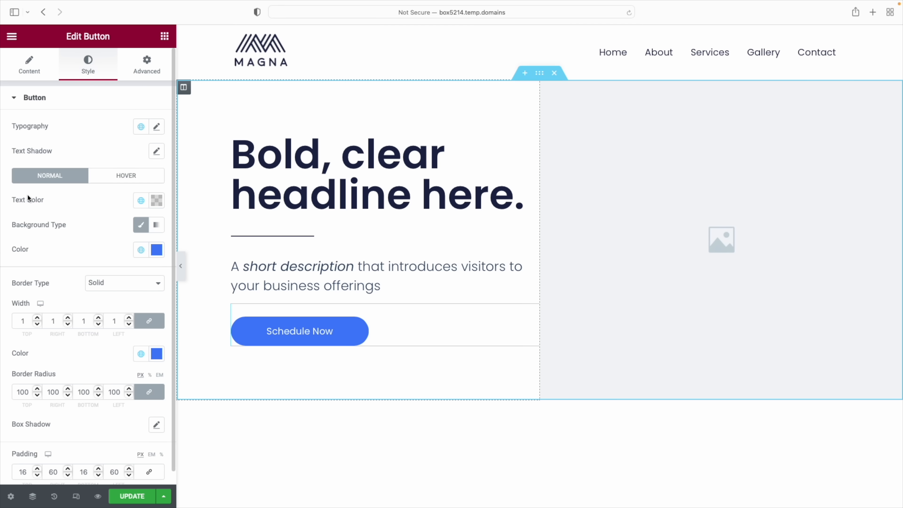
click(156, 201)
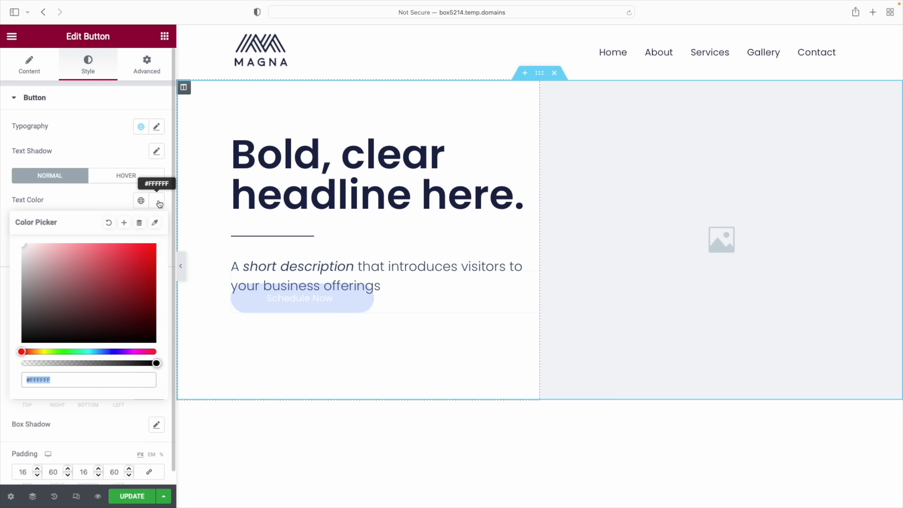
drag(128, 262, 171, 356)
click(117, 202)
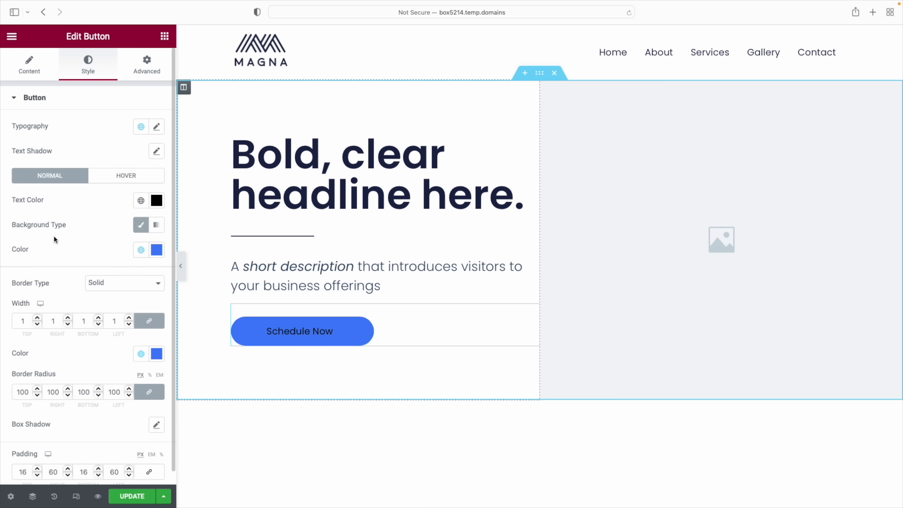
click(156, 252)
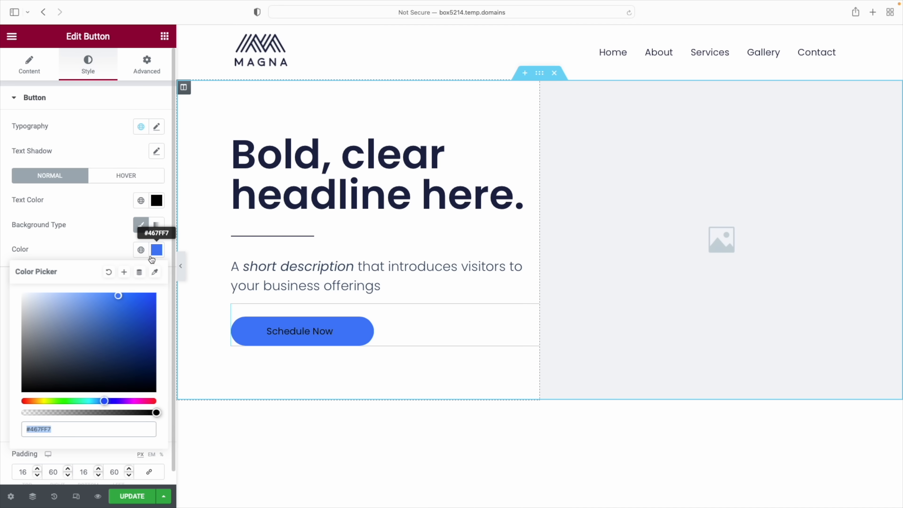
drag(106, 402, 71, 401)
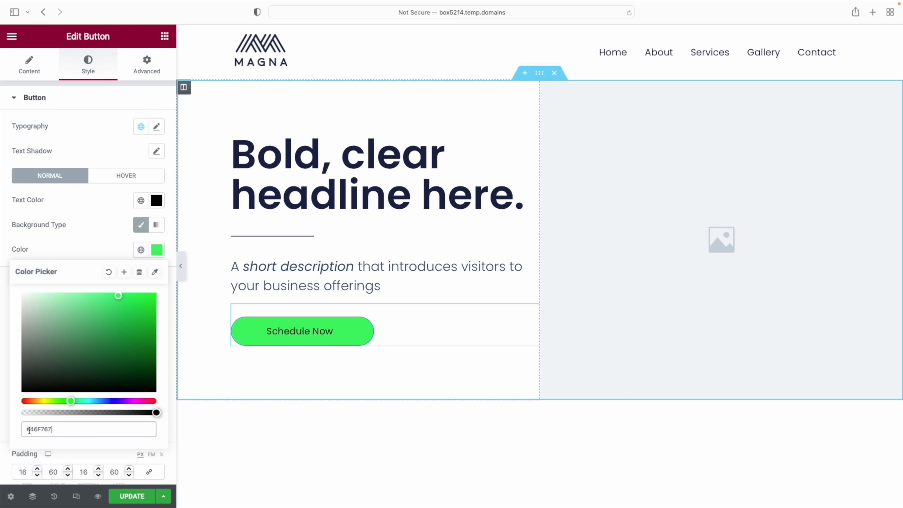
drag(25, 431, 96, 431)
key(BackSpace)
text(21A593)
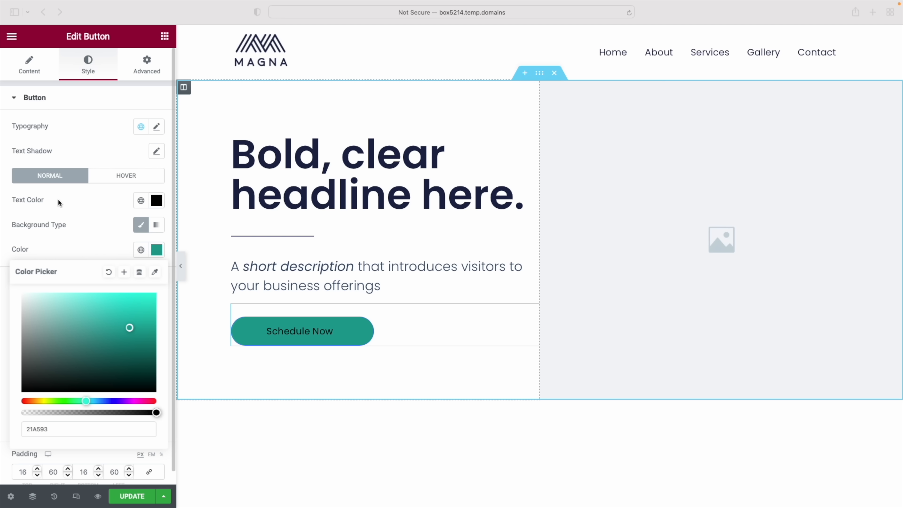
Make the Schedule Now button's text colour white (#FFFFFF)
click(156, 203)
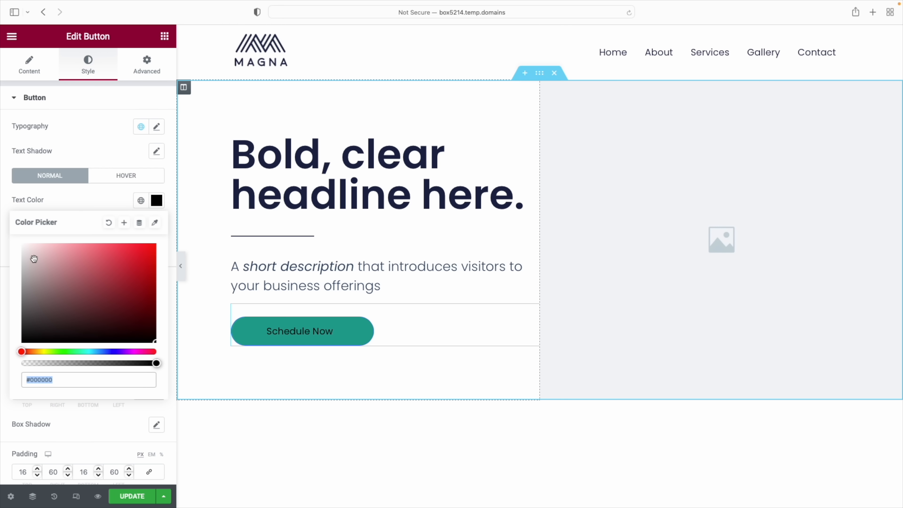
drag(33, 258, 21, 244)
click(283, 355)
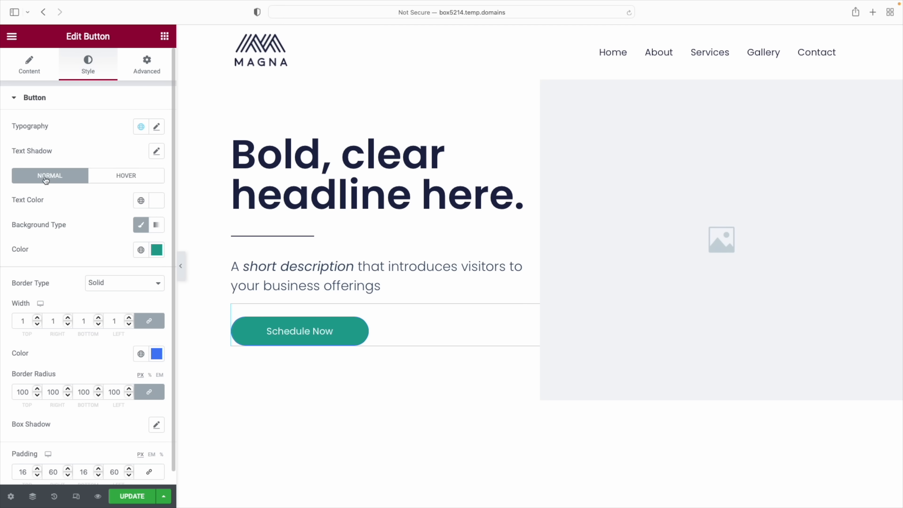
Set the button's hover background to a darker teal, #18796C, starting from 21A593
click(123, 178)
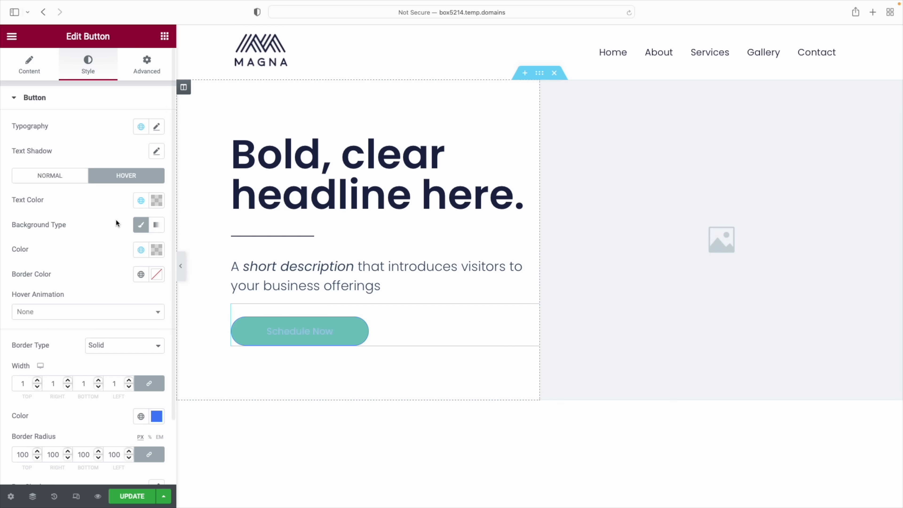
click(156, 250)
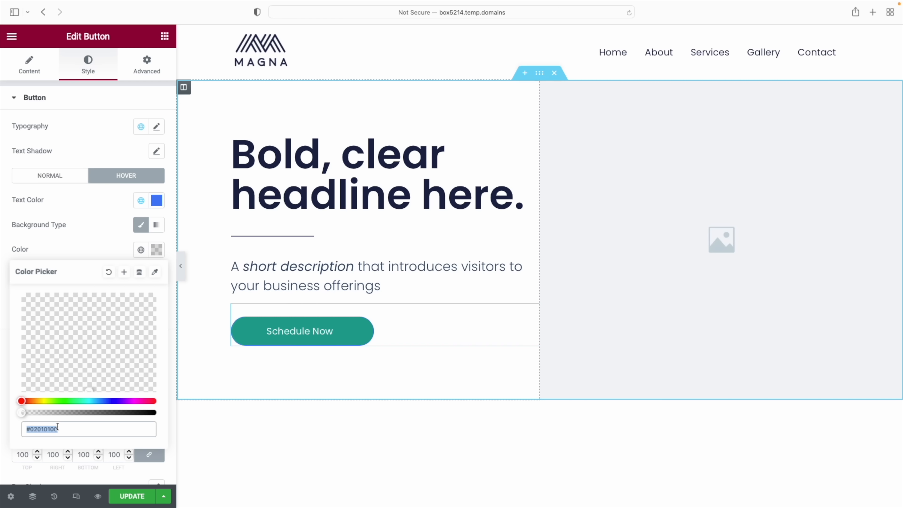
text(21A593)
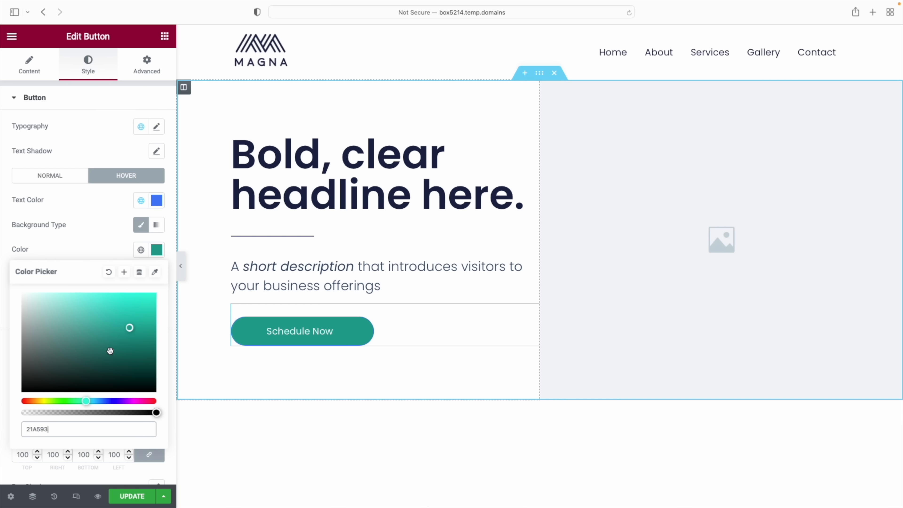
click(130, 345)
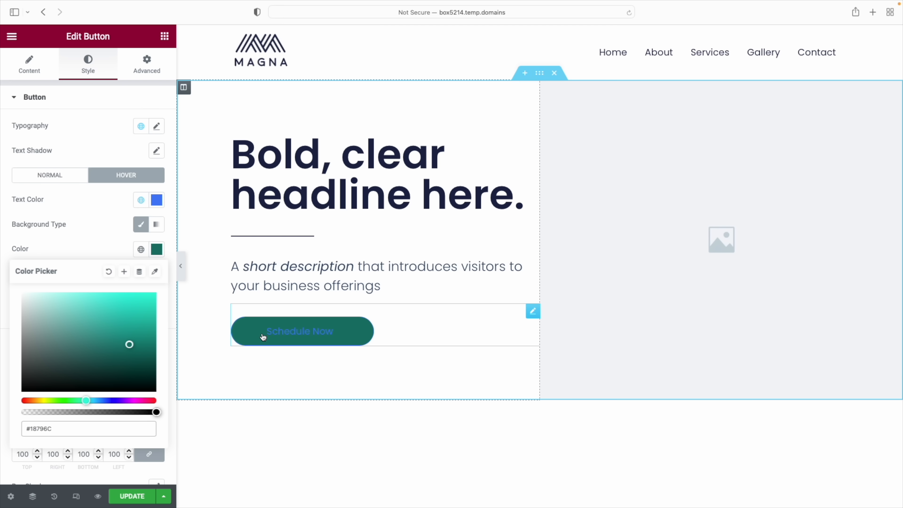
Make the hover text colour white (#FFFFFF), then go back to Normal styling
click(157, 200)
click(47, 256)
drag(35, 252, 22, 244)
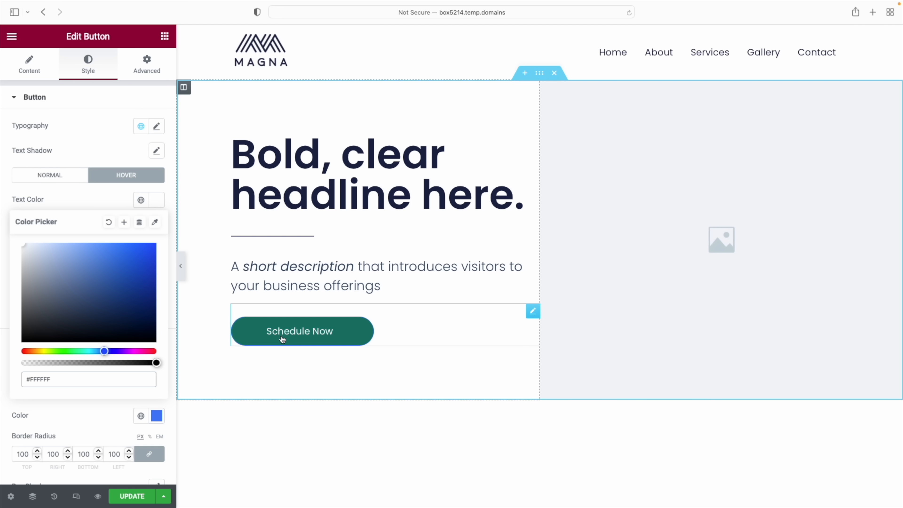
click(99, 198)
click(64, 177)
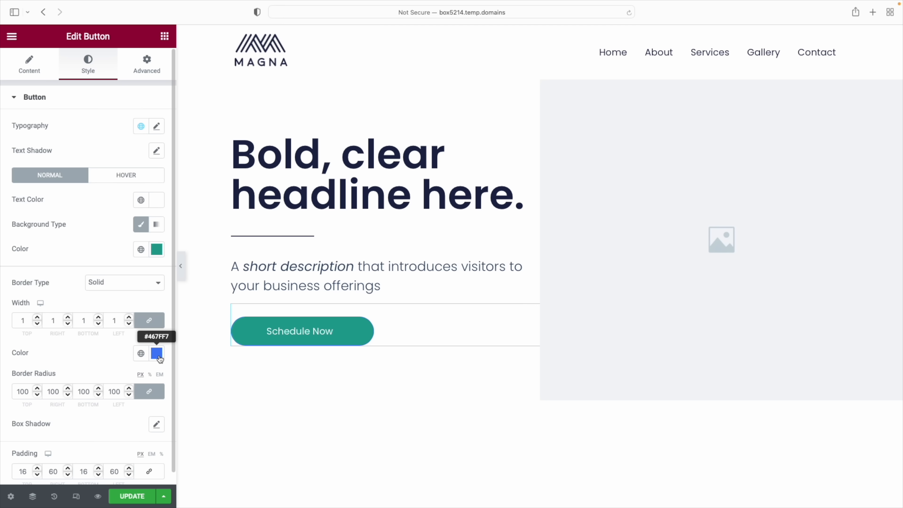
Remove the Schedule Now button's blue border by setting Border Type to None
click(157, 353)
click(156, 354)
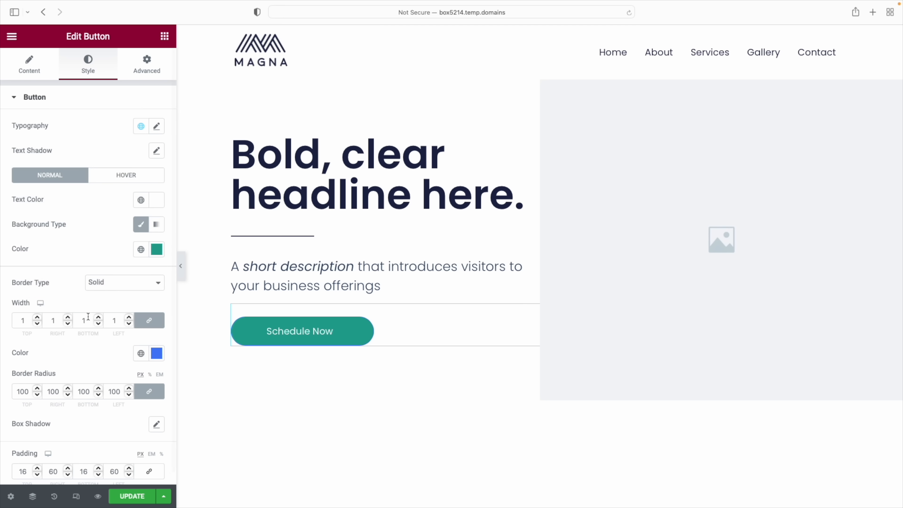
click(38, 317)
click(38, 317)
click(38, 318)
click(37, 317)
click(38, 318)
click(37, 317)
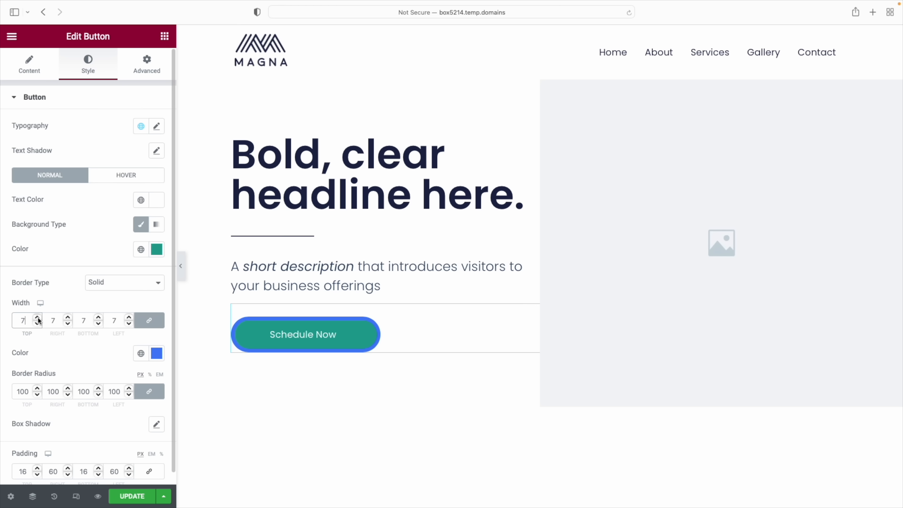
click(156, 354)
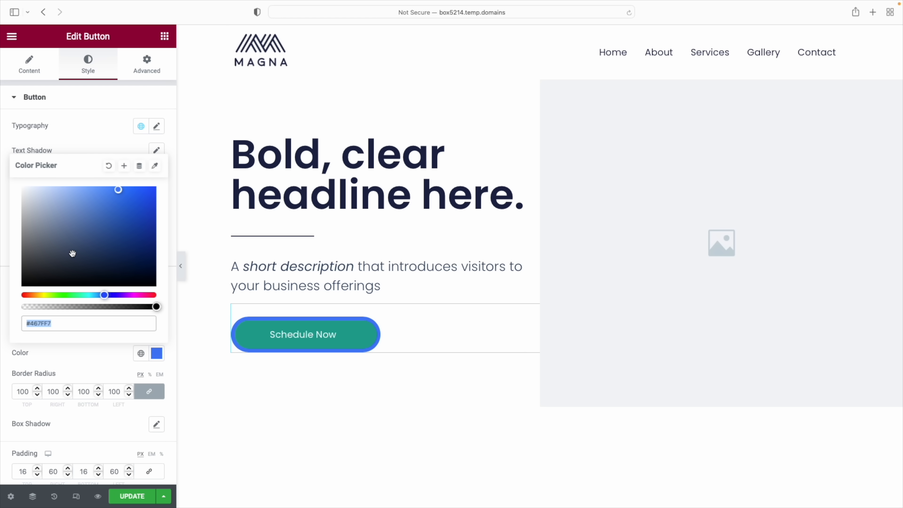
click(105, 361)
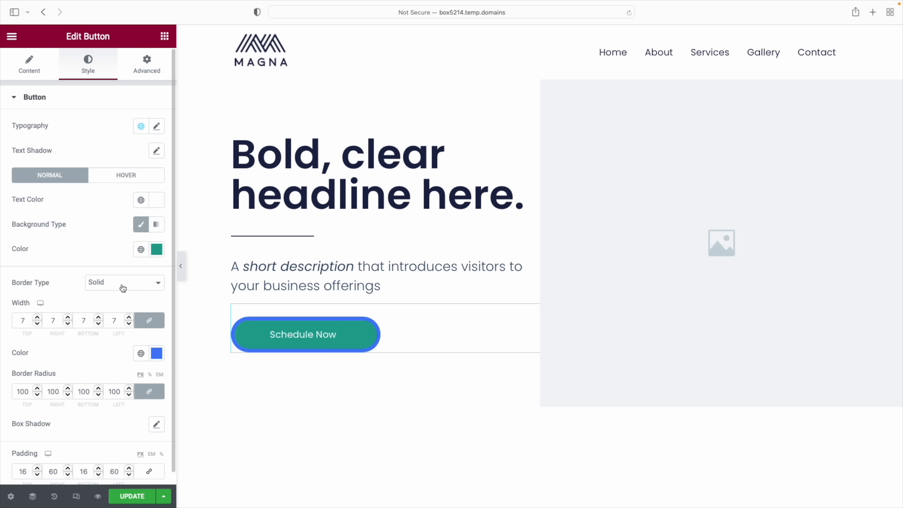
click(124, 287)
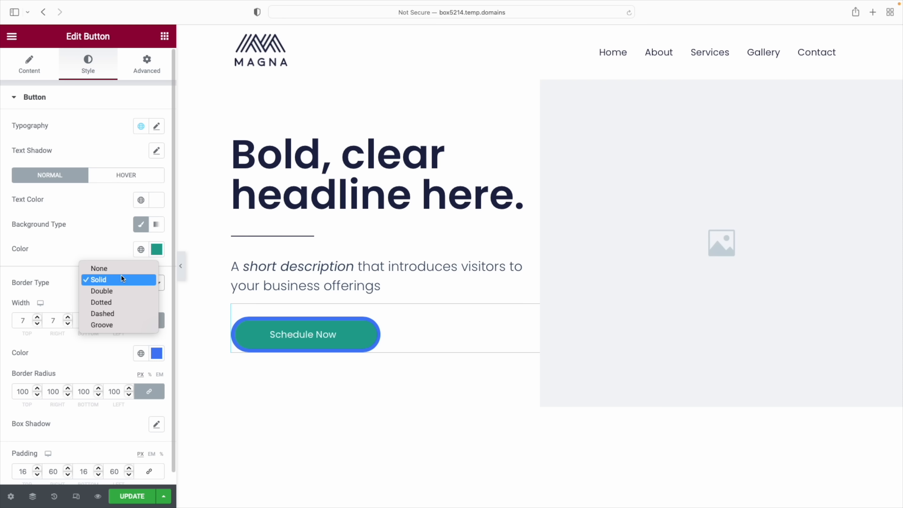
click(119, 267)
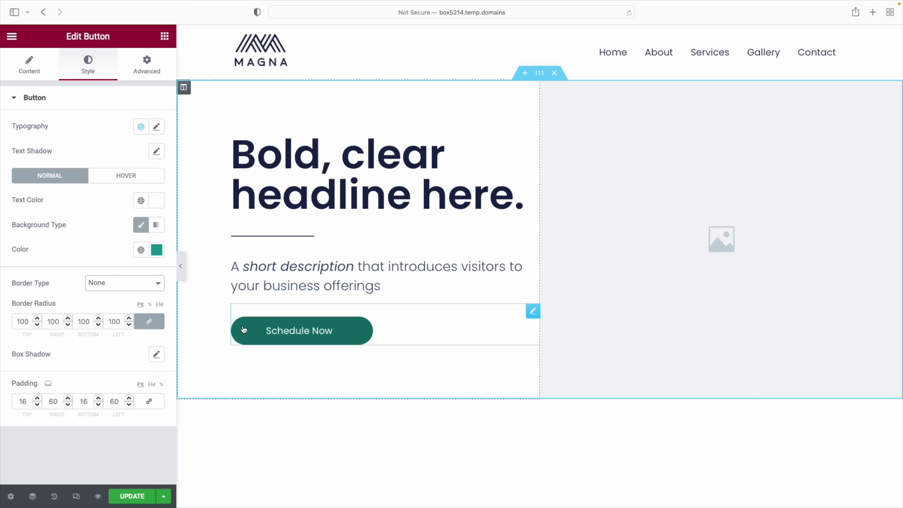
Round the button's corners with a 35 px border radius on all sides
double_click(30, 323)
text(0)
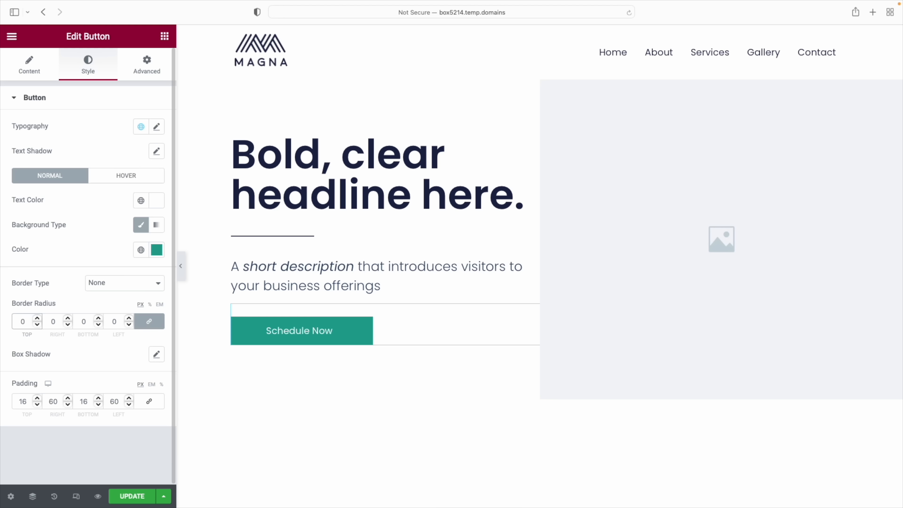
click(38, 320)
click(38, 319)
click(38, 319)
click(37, 319)
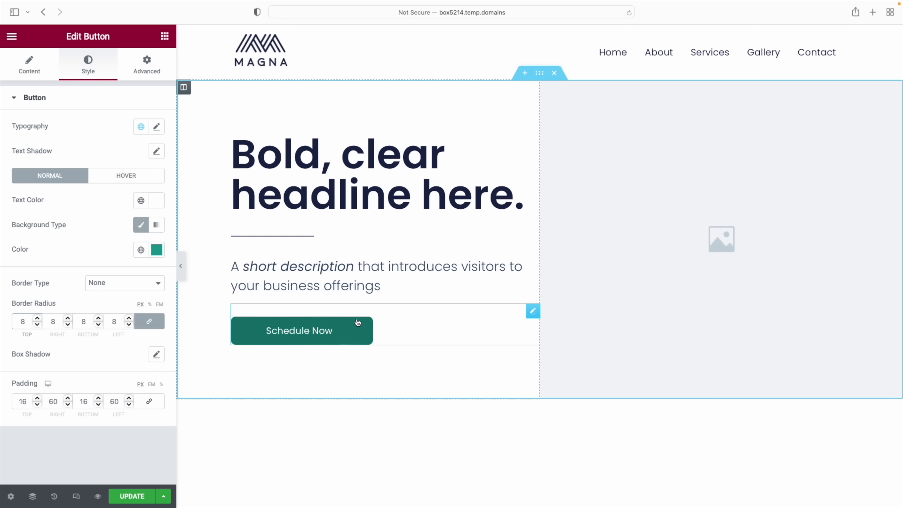
click(38, 319)
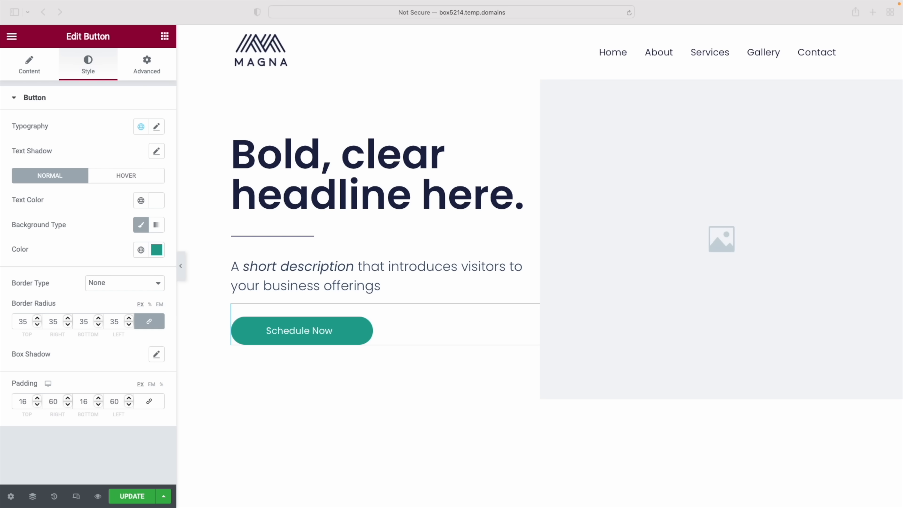
Copy the Schedule Now button's style, paste it onto Learn More, and centre Learn More
scroll(419, 369, down, 15)
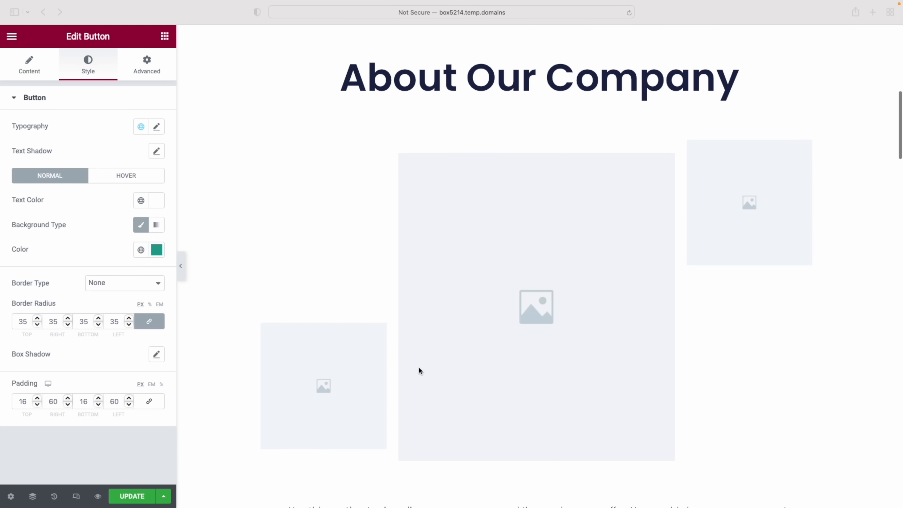
scroll(558, 376, down, 15)
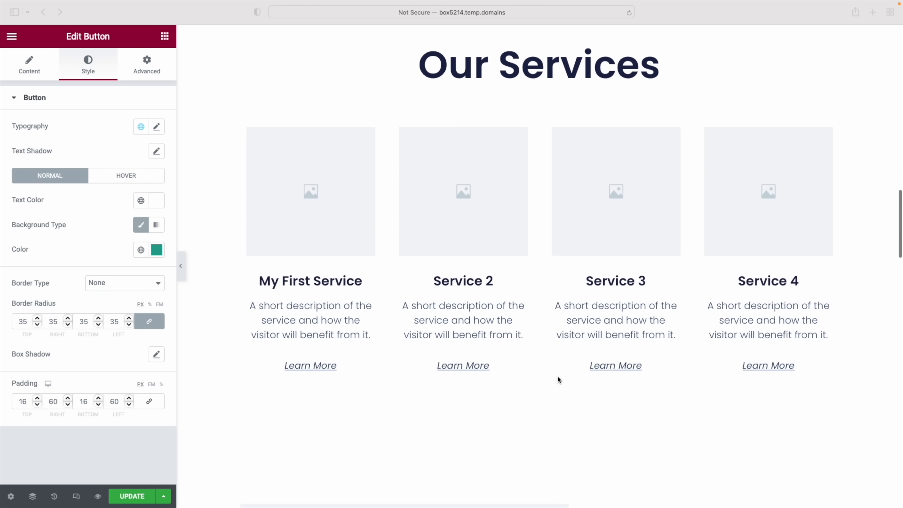
scroll(558, 381, up, 20)
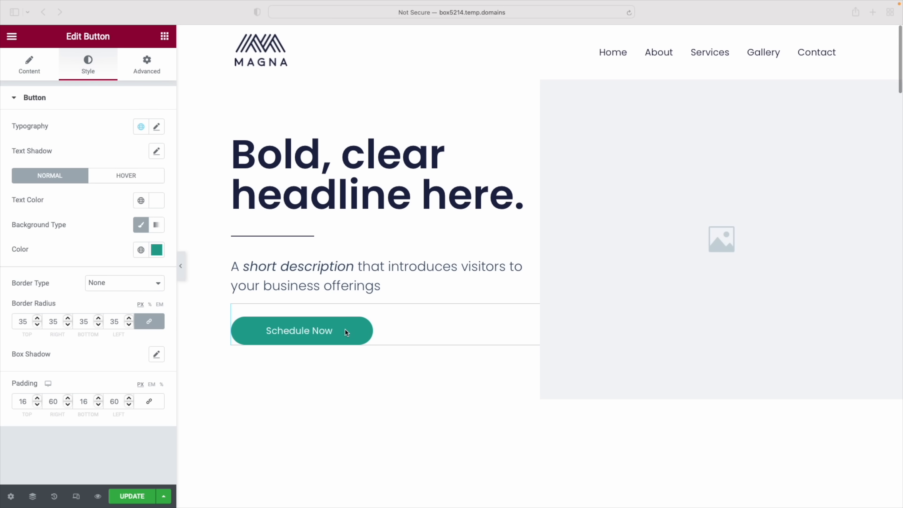
right_click(345, 330)
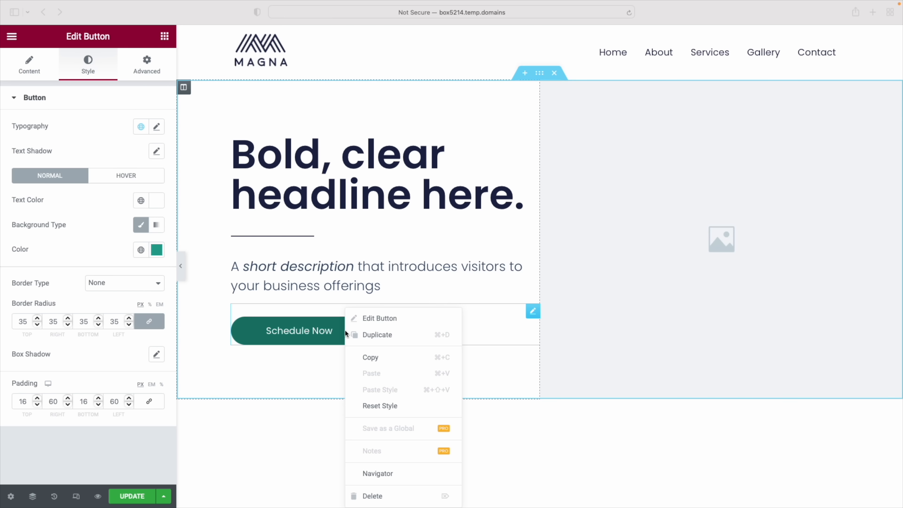
click(373, 358)
scroll(464, 350, down, 5)
scroll(465, 350, down, 10)
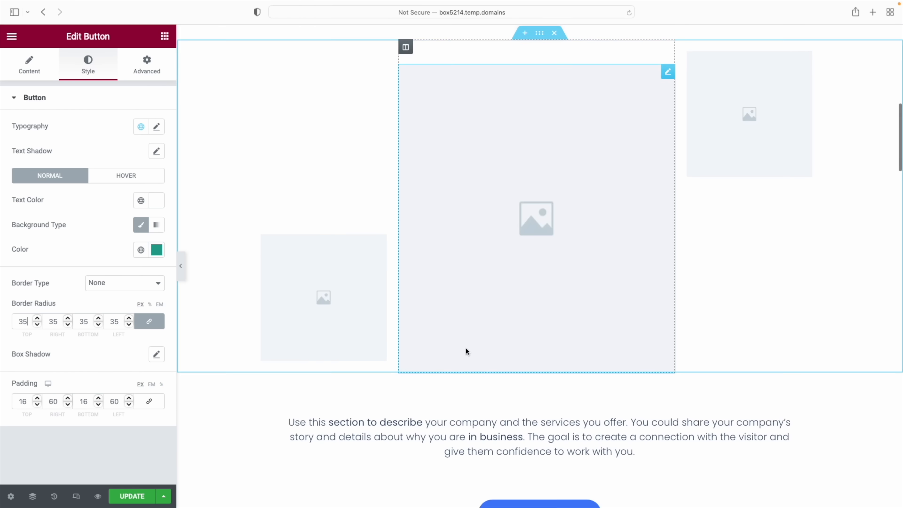
right_click(546, 382)
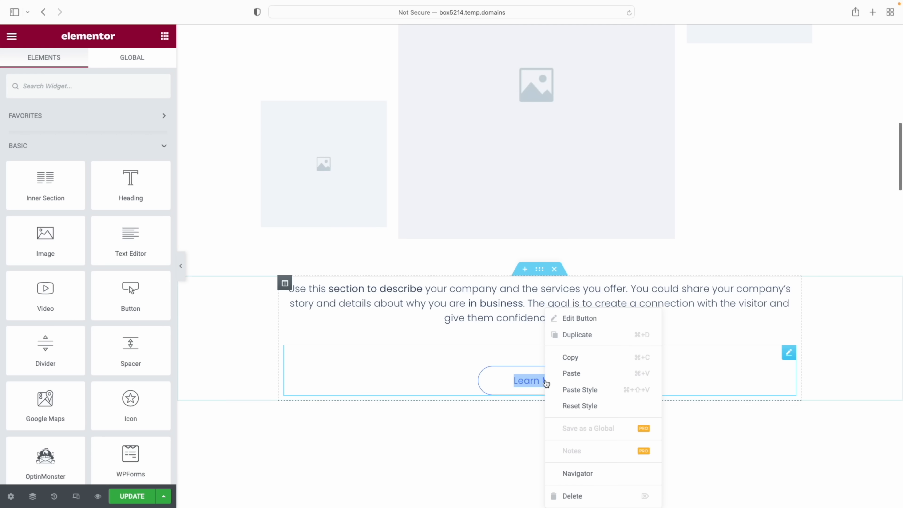
click(586, 390)
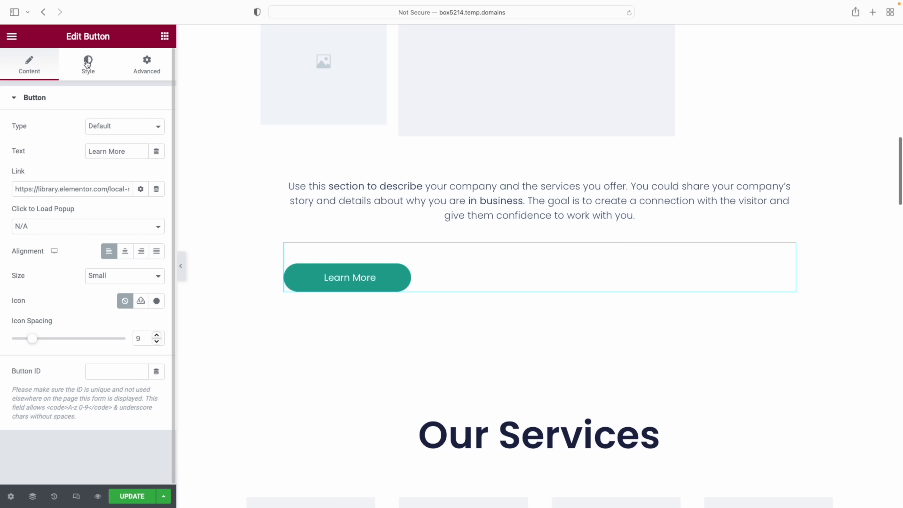
click(125, 251)
Paste the copied style onto the Contact Us buttons in the Emphasize and lead sections
scroll(596, 338, down, 15)
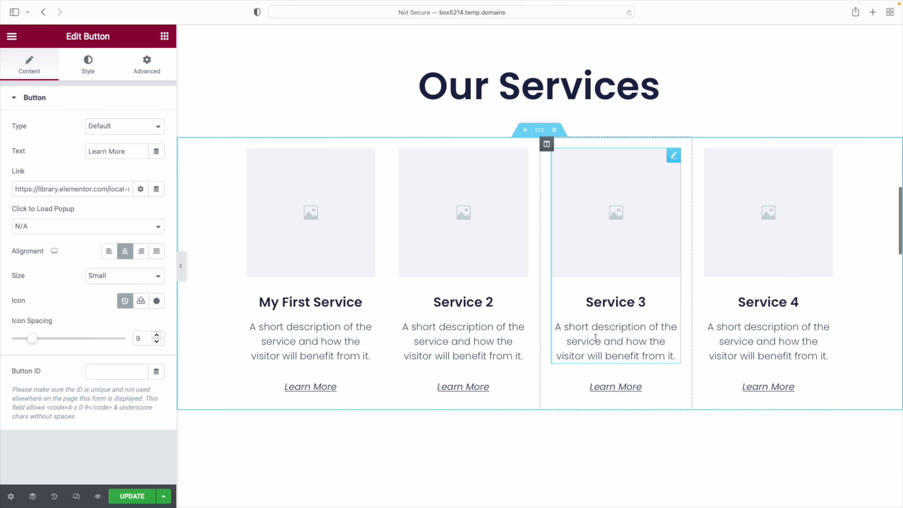
scroll(597, 338, down, 12)
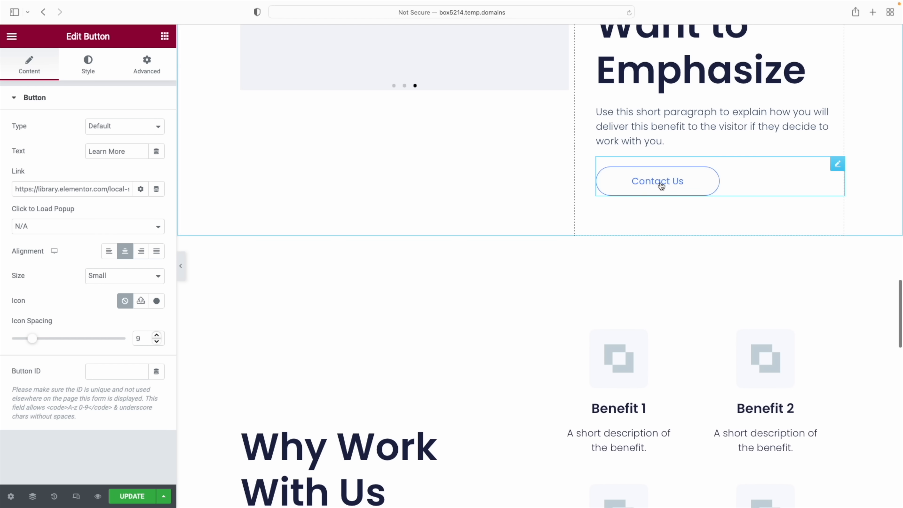
right_click(659, 182)
click(693, 264)
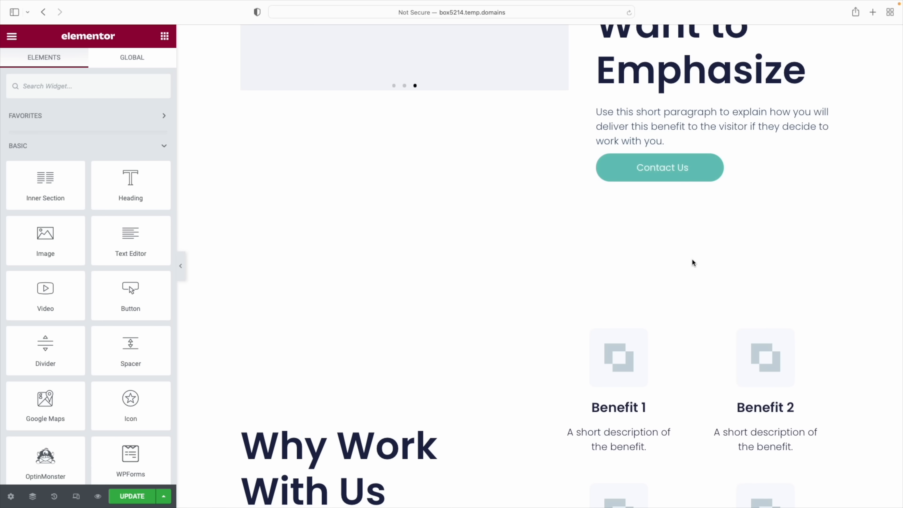
scroll(693, 267, down, 20)
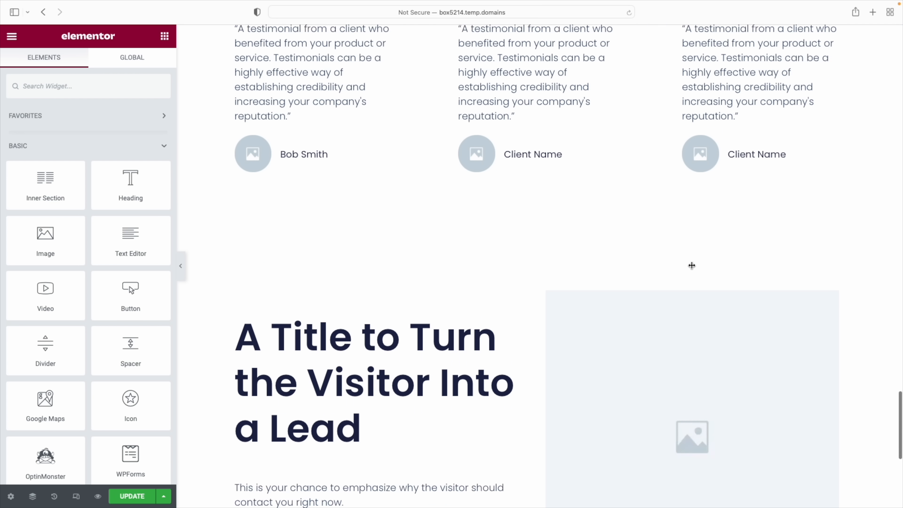
scroll(691, 265, down, 2)
right_click(327, 386)
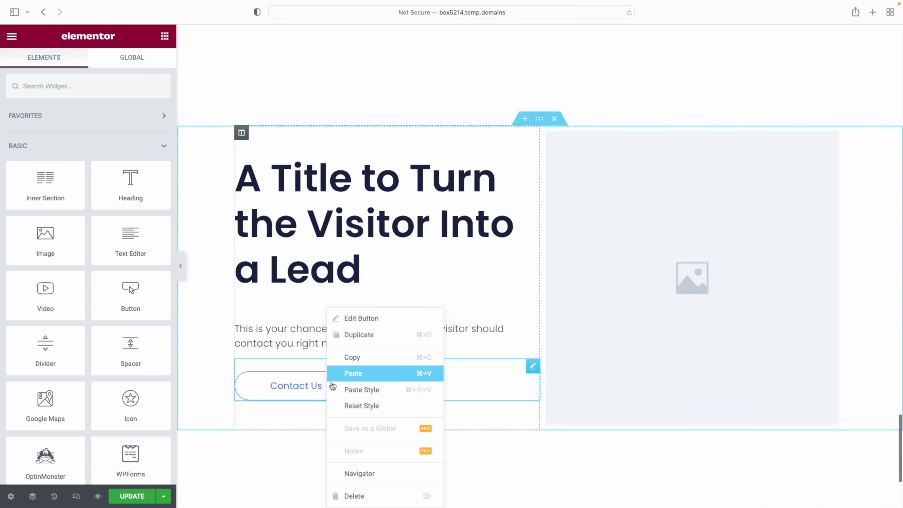
click(367, 388)
scroll(466, 349, down, 4)
scroll(469, 349, up, 6)
scroll(470, 350, up, 12)
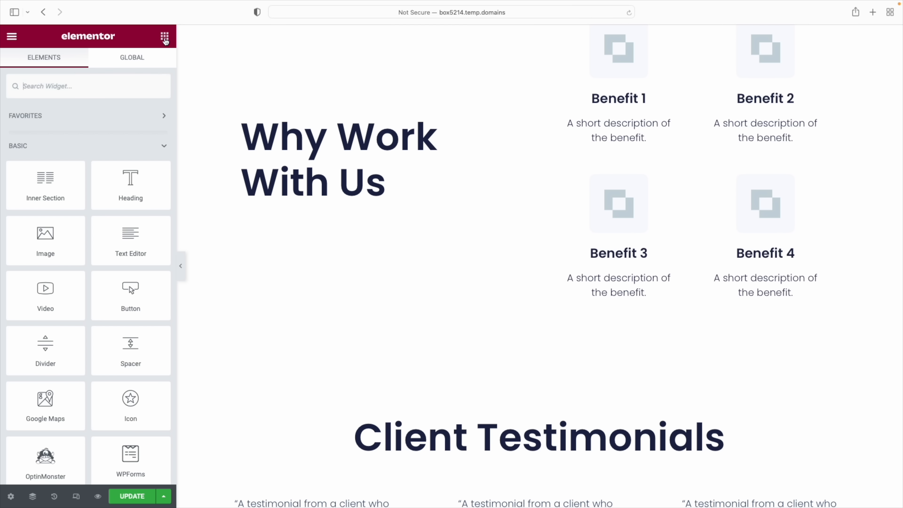
drag(131, 291, 300, 221)
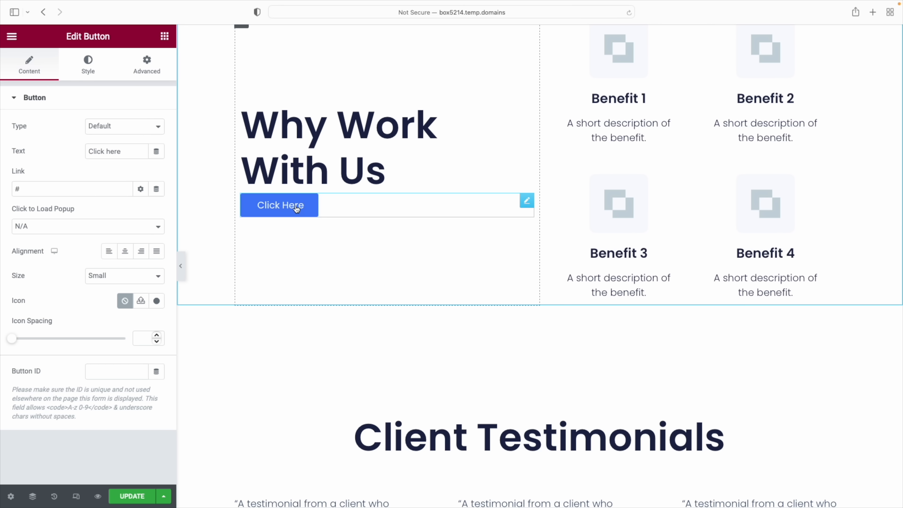
right_click(297, 209)
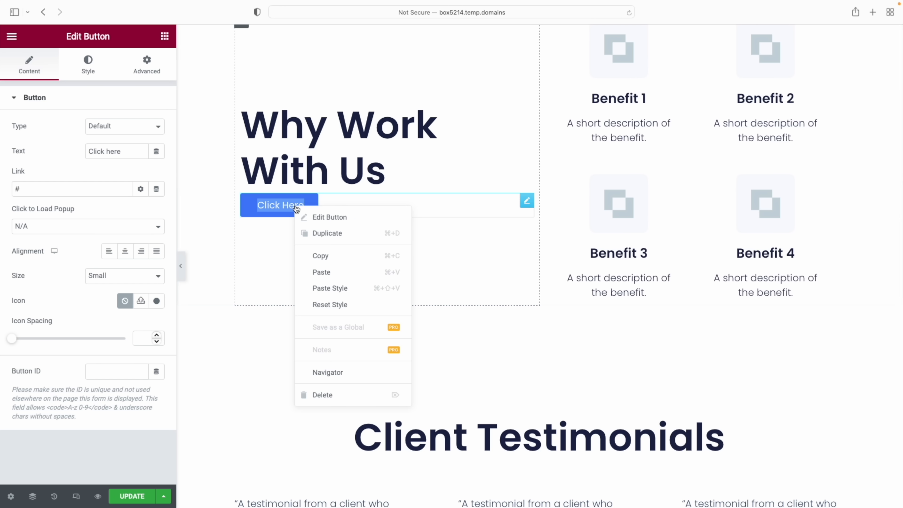
click(322, 287)
scroll(393, 312, up, 10)
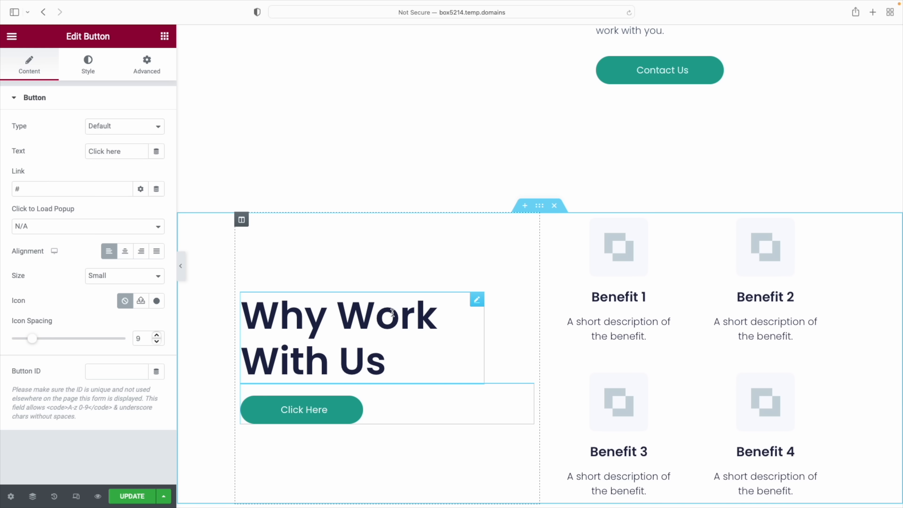
right_click(349, 411)
click(405, 495)
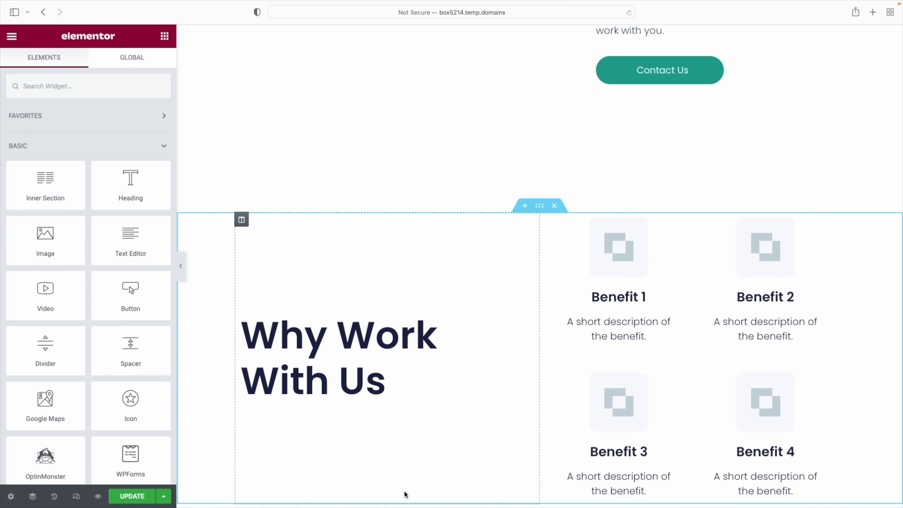
scroll(725, 417, up, 20)
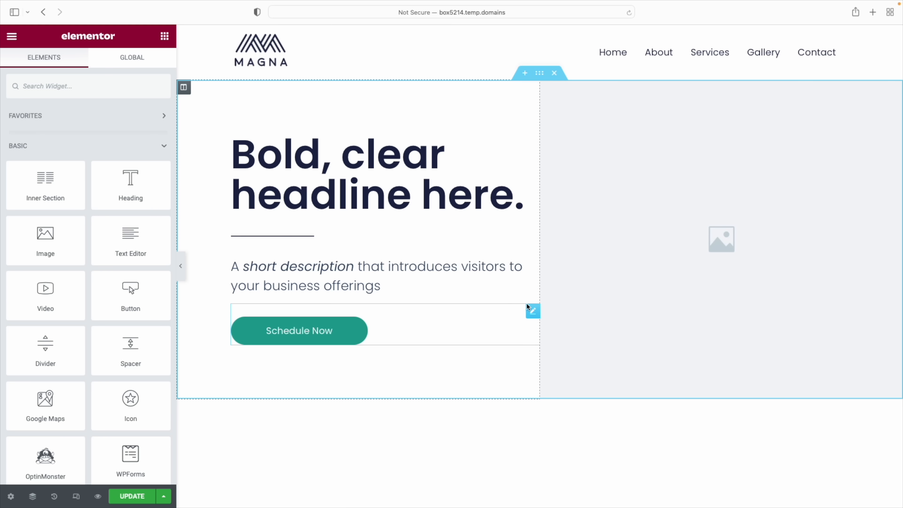
scroll(508, 307, down, 10)
scroll(537, 306, down, 2)
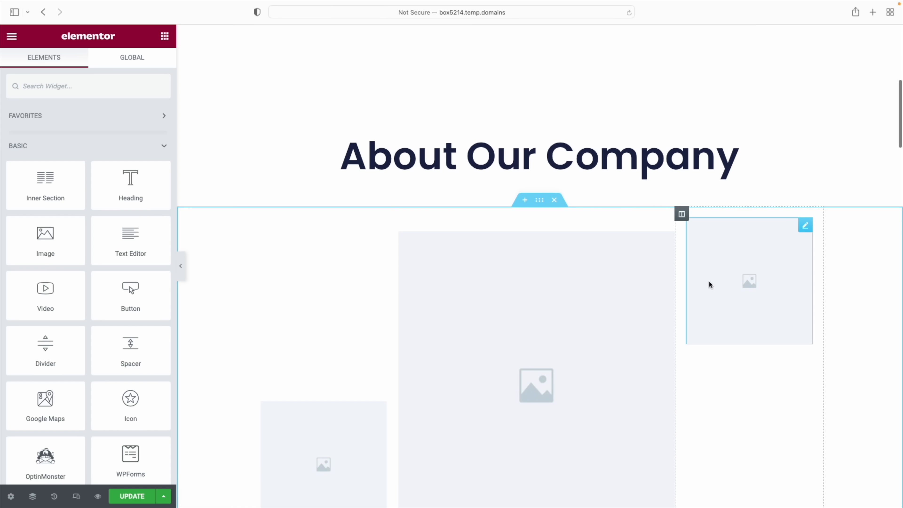
scroll(765, 288, down, 2)
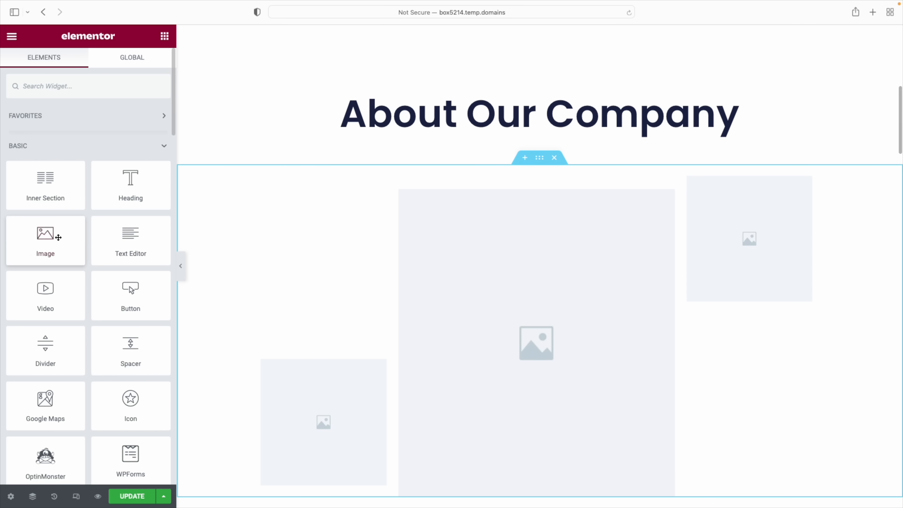
drag(44, 237, 319, 344)
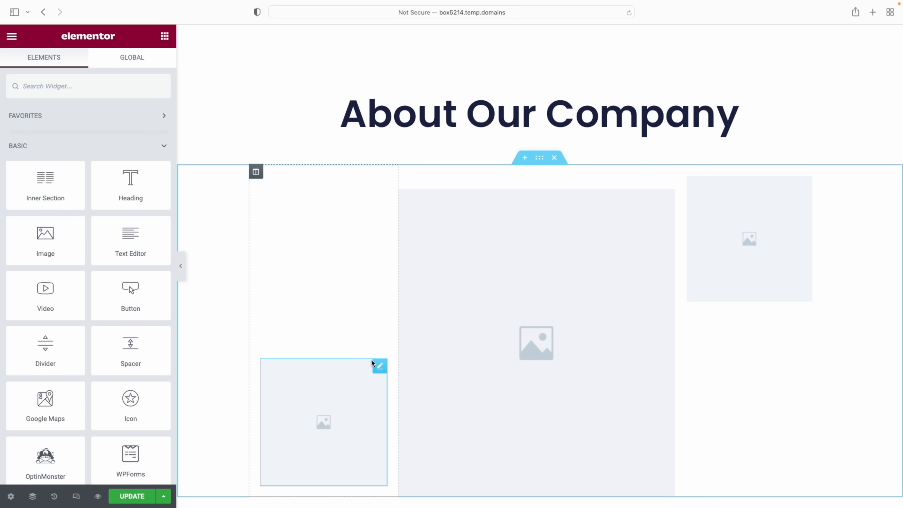
scroll(404, 357, up, 10)
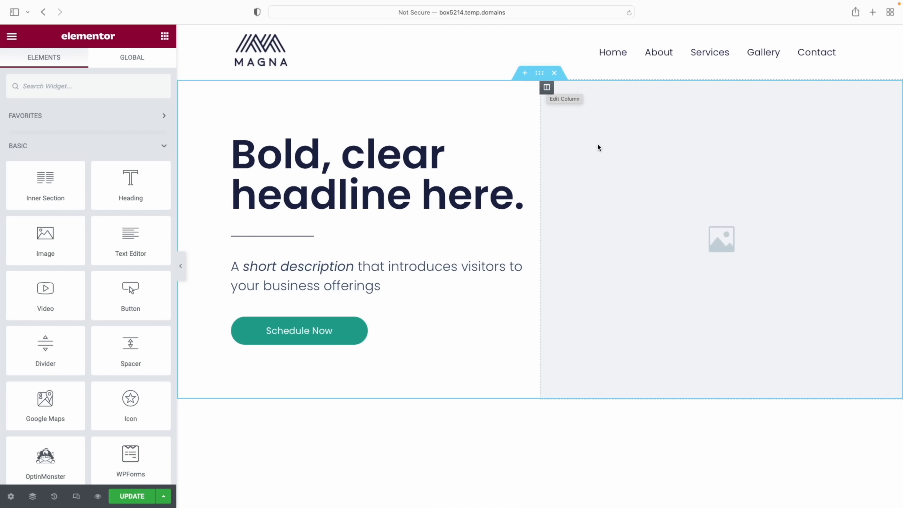
scroll(596, 147, down, 10)
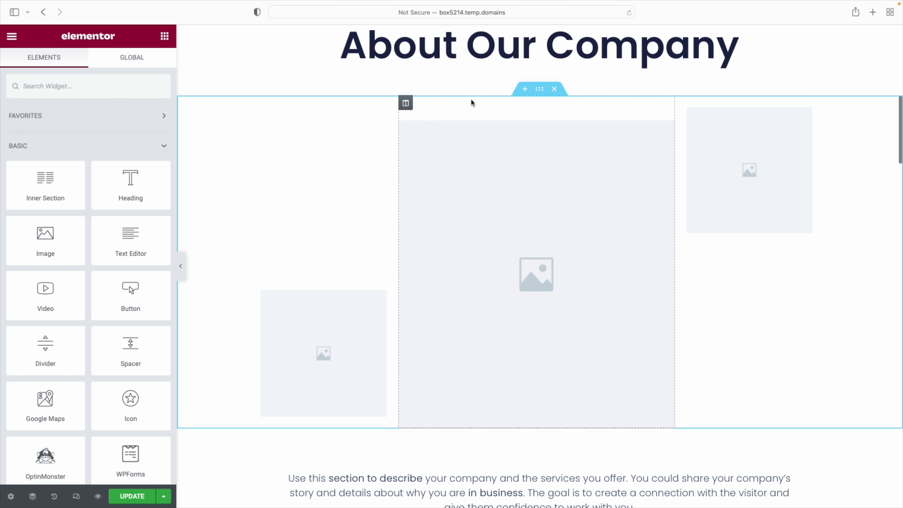
scroll(738, 221, up, 10)
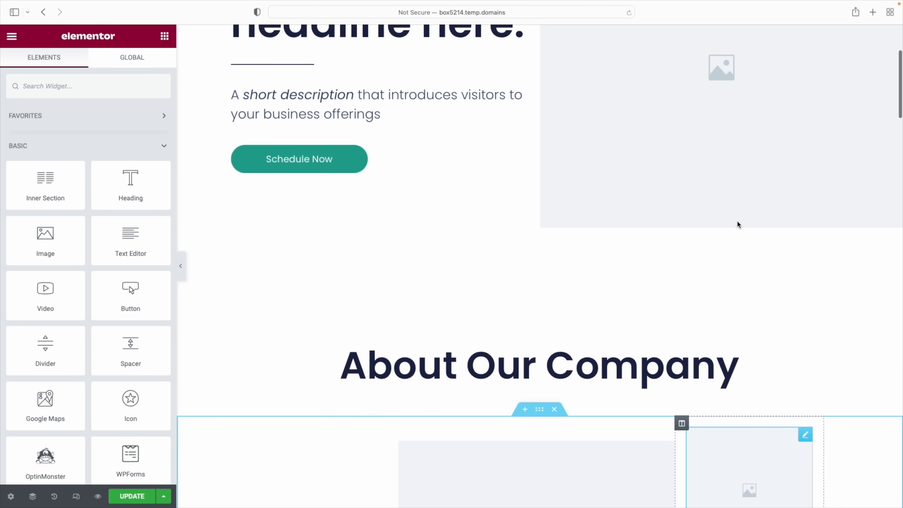
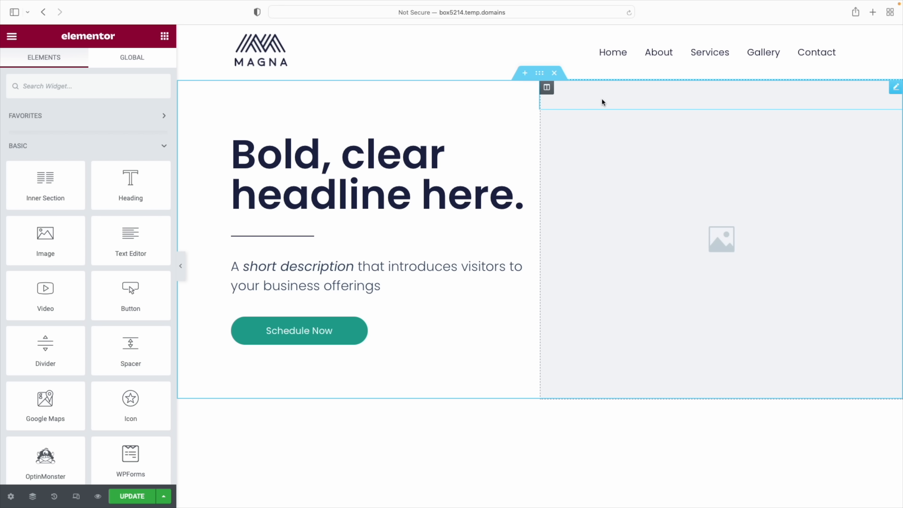
Switch the right hero column's background to a gradient with red as the first colour
click(547, 88)
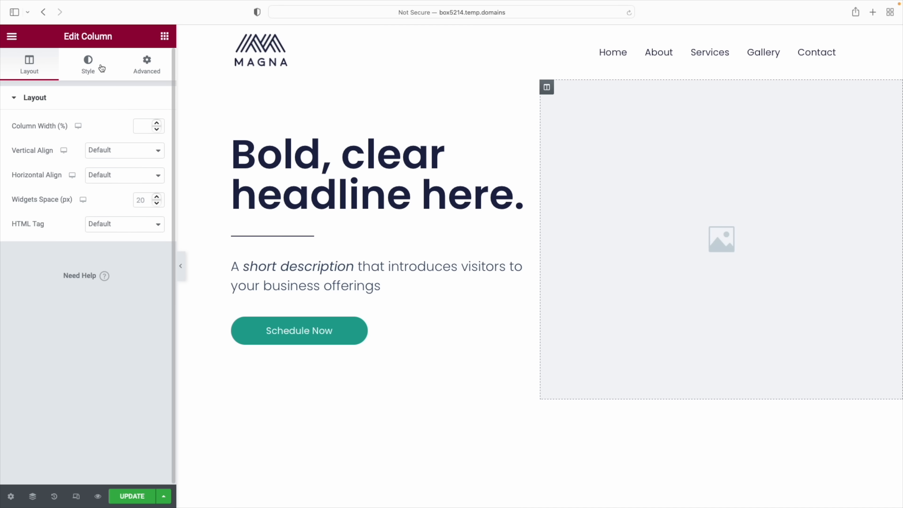
click(87, 65)
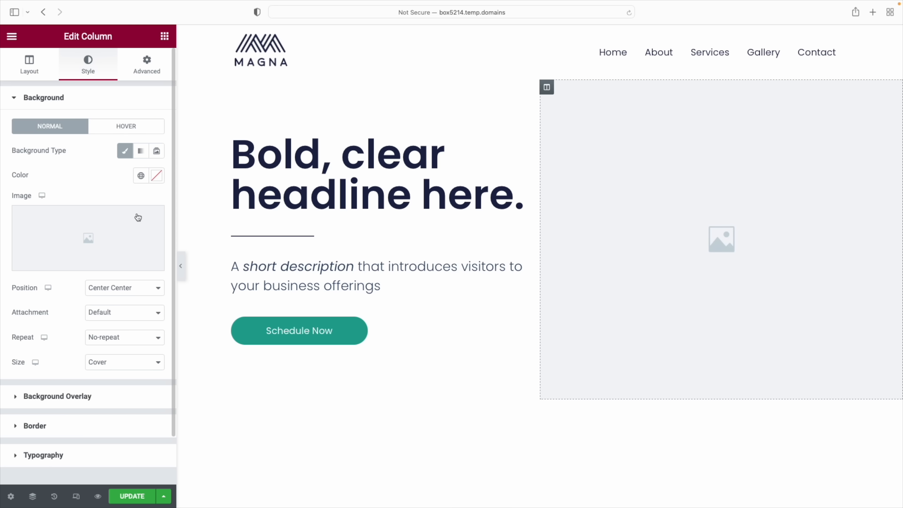
mouse_move(74, 266)
click(142, 151)
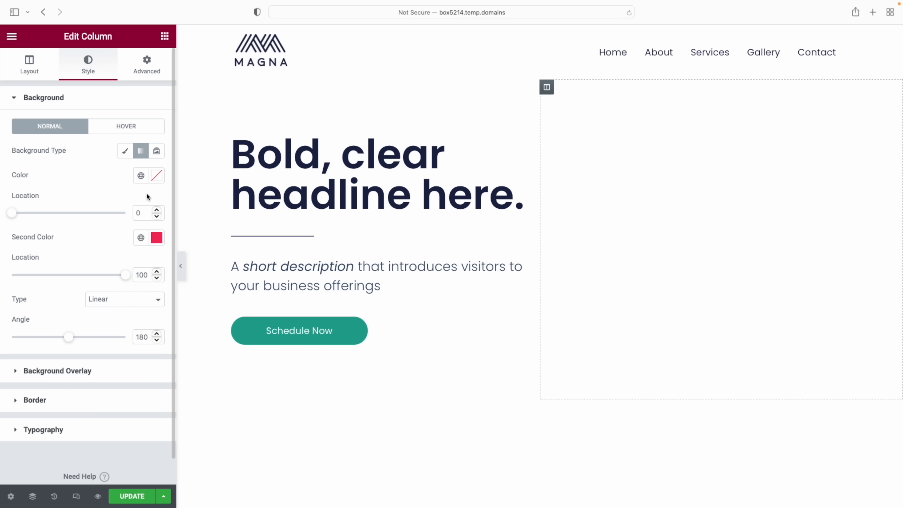
click(157, 176)
click(106, 227)
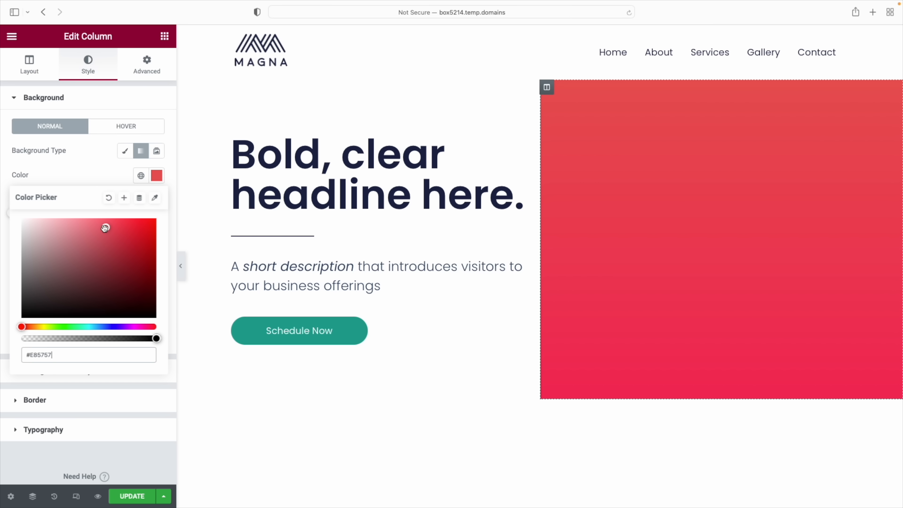
click(117, 176)
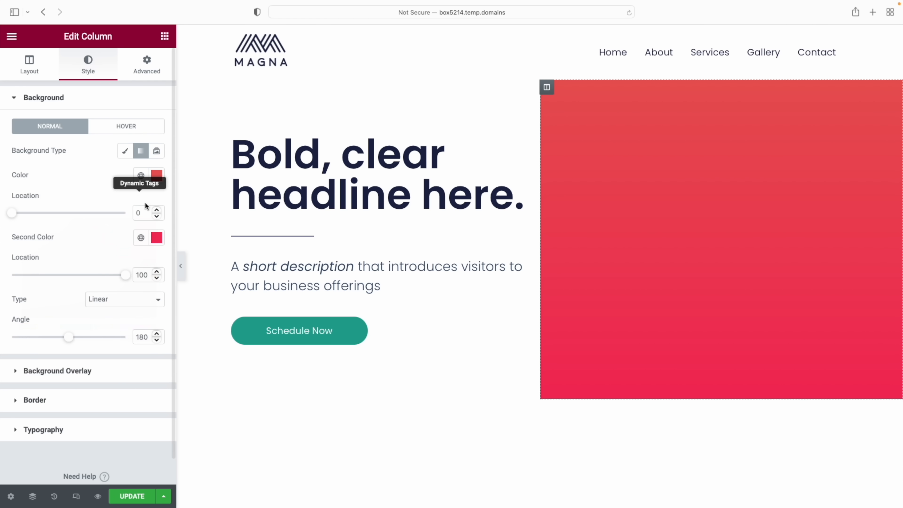
Make the second gradient colour cyan at location 76 with a 110° angle, then try Slideshow
click(157, 238)
drag(151, 389, 90, 389)
click(88, 227)
drag(126, 275, 39, 279)
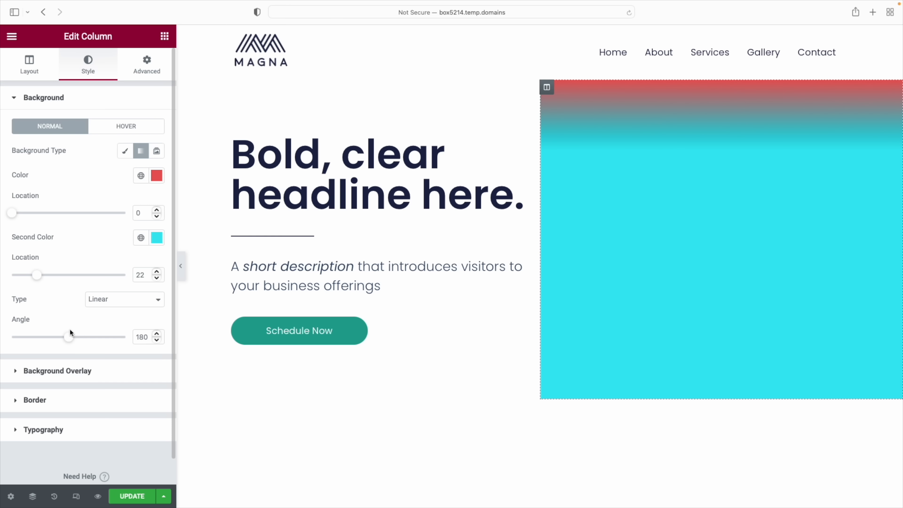
drag(67, 339, 46, 338)
drag(37, 275, 101, 281)
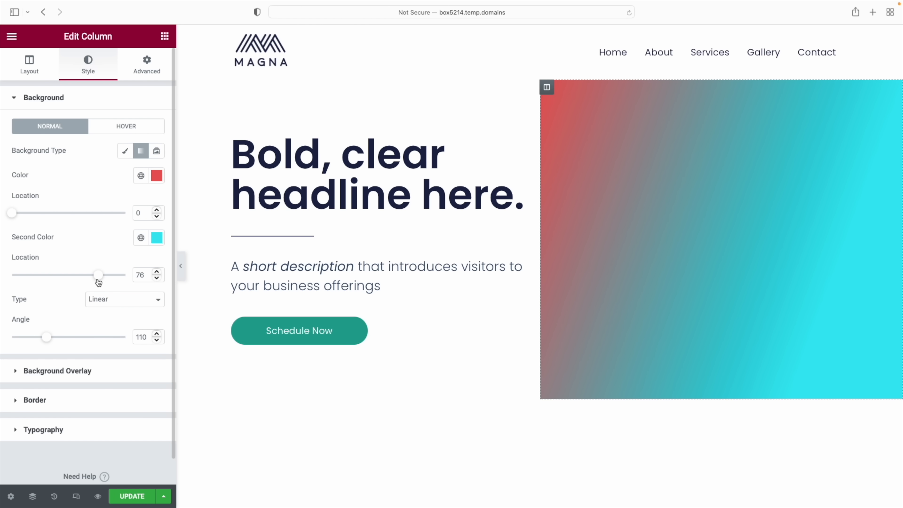
click(156, 151)
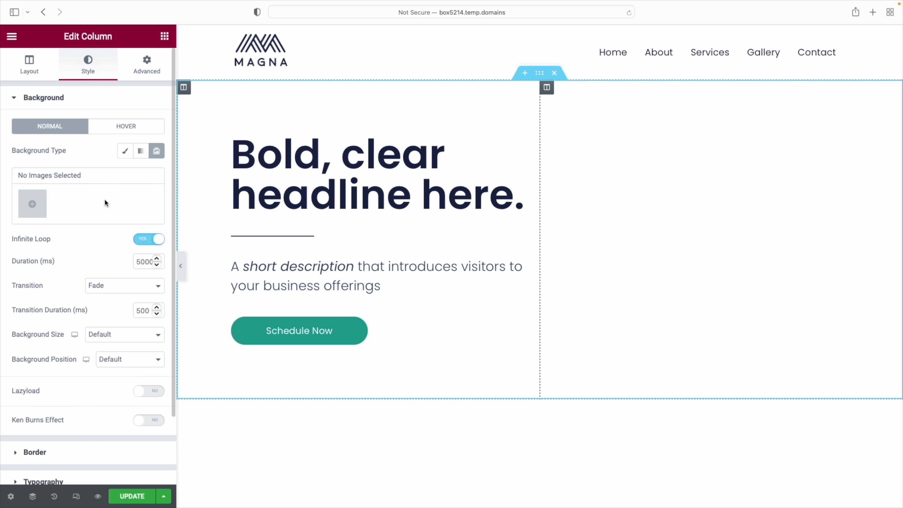
Give the right hero column a classic background image of colleagues around a laptop
click(125, 152)
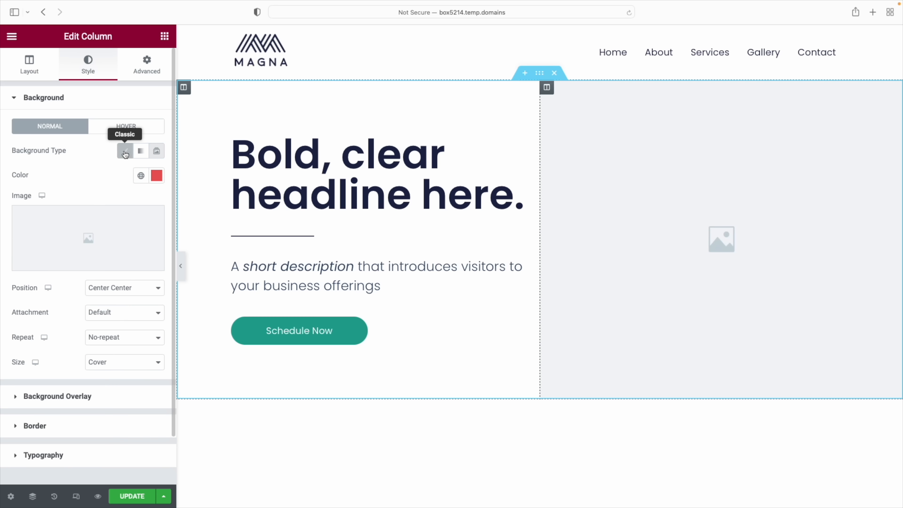
mouse_move(84, 243)
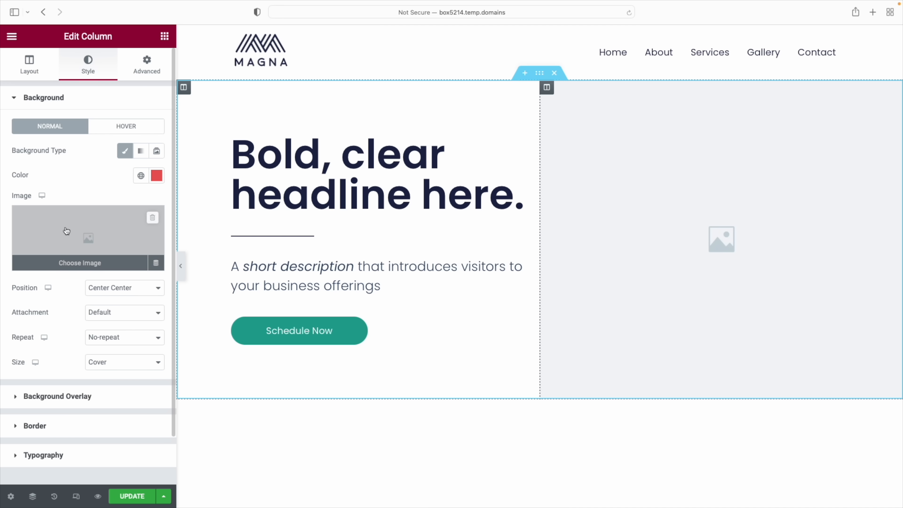
scroll(114, 231, down, 1)
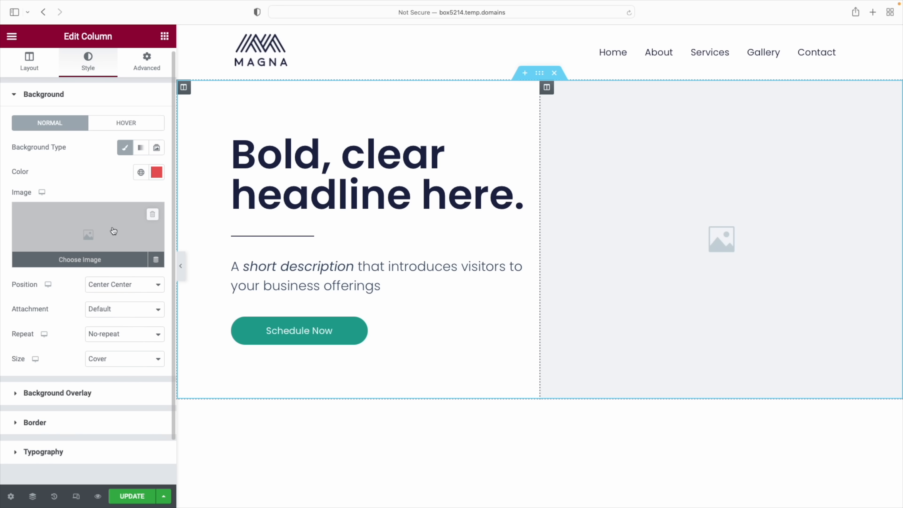
click(73, 262)
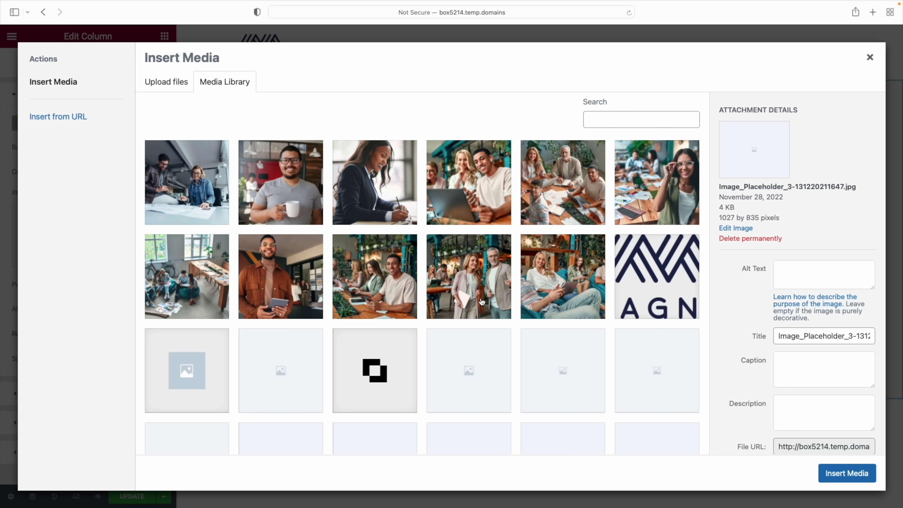
click(476, 175)
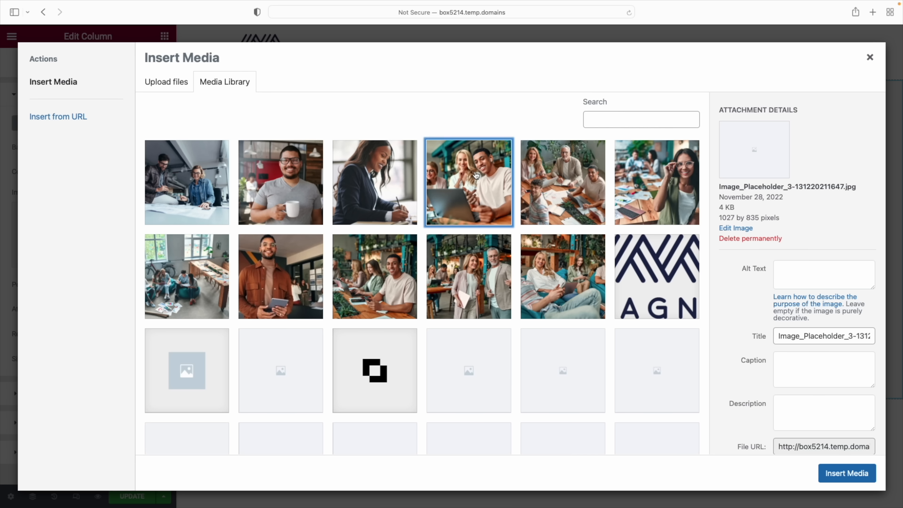
click(849, 475)
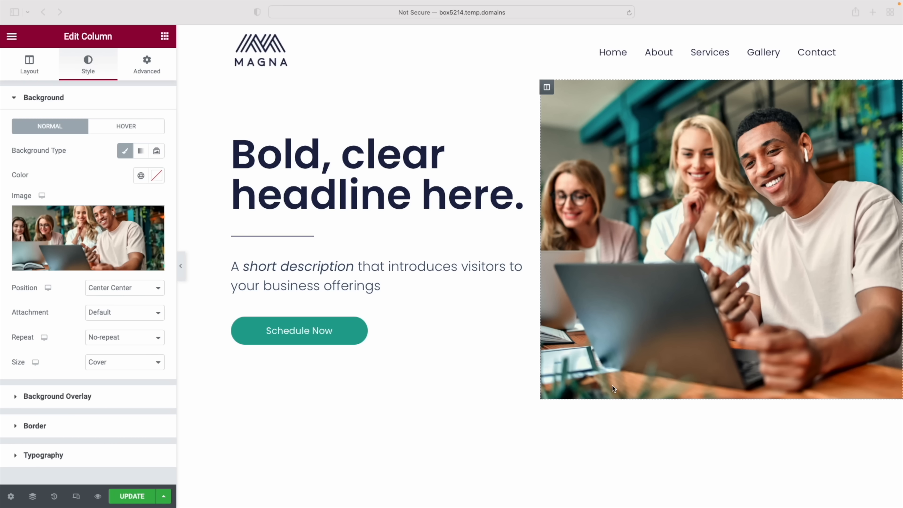
scroll(628, 388, down, 3)
scroll(278, 361, up, 3)
click(138, 288)
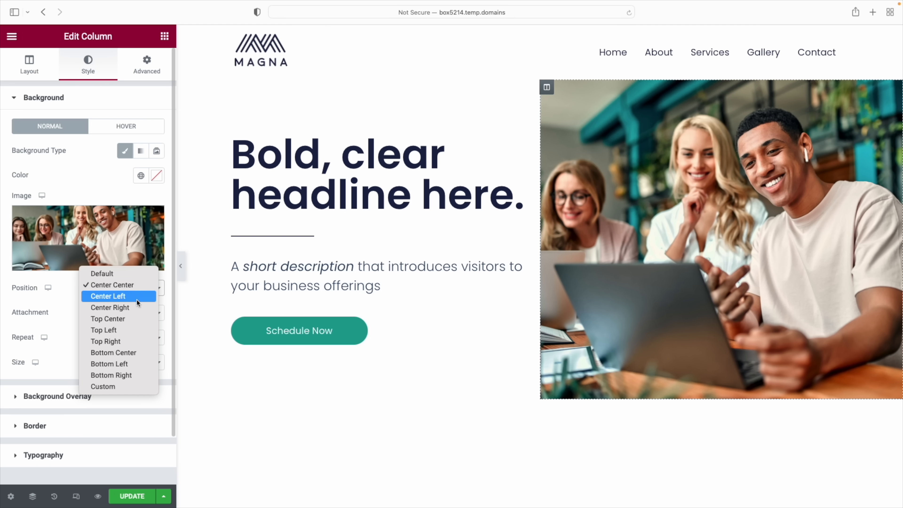
click(133, 319)
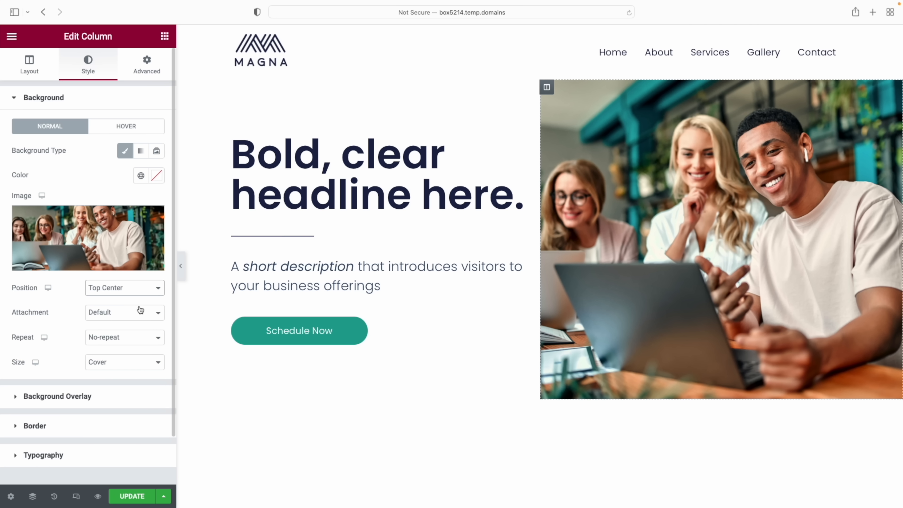
click(138, 288)
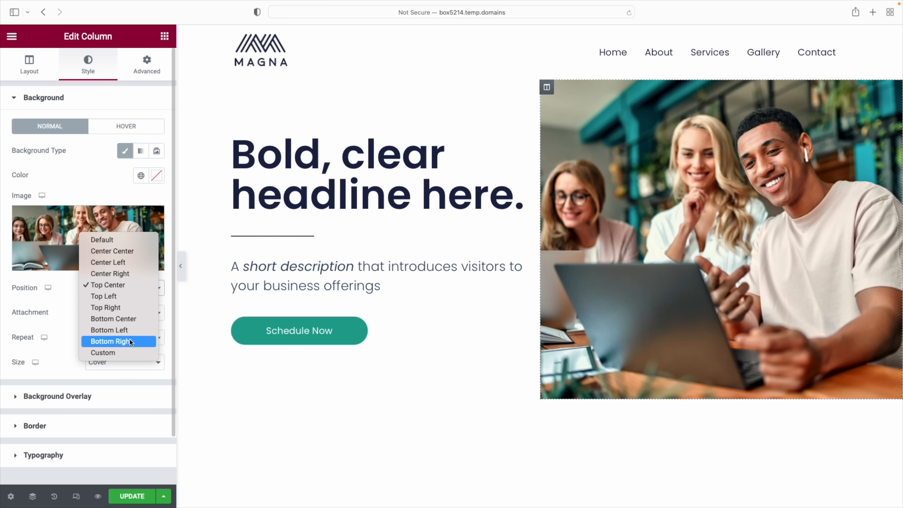
click(129, 339)
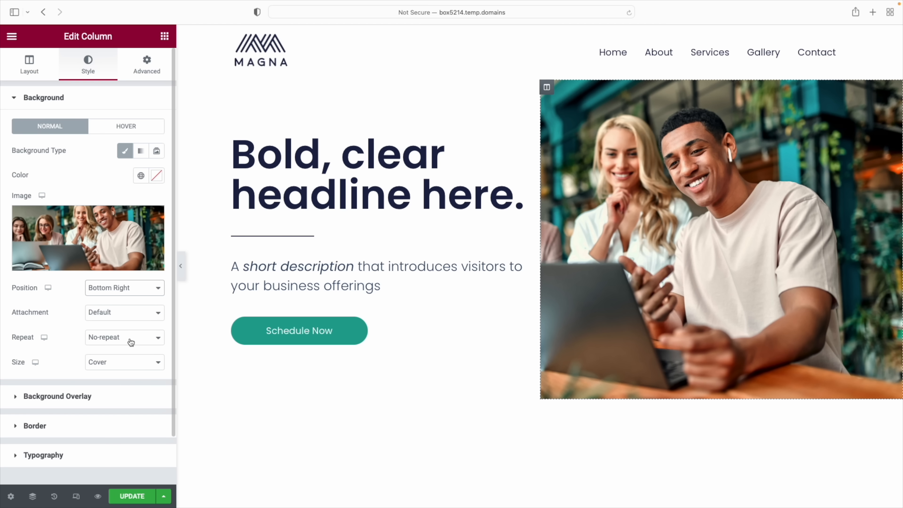
click(131, 342)
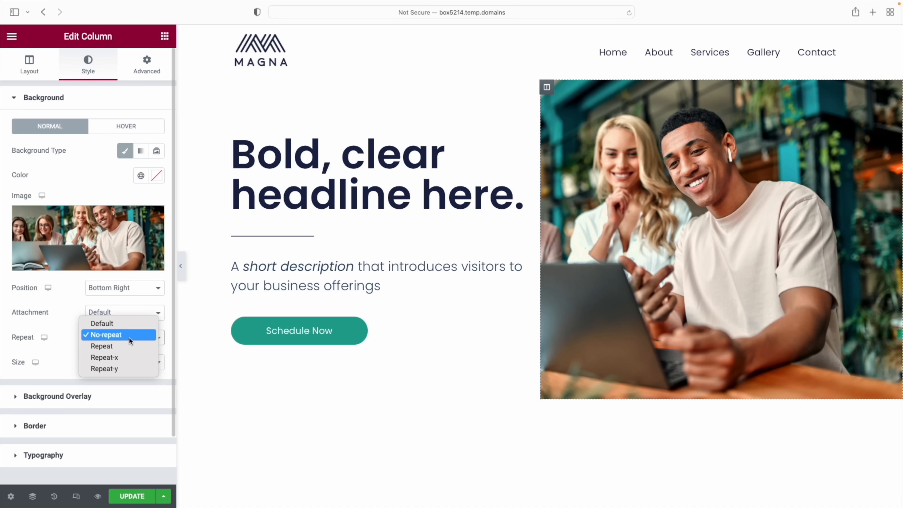
click(129, 298)
click(129, 288)
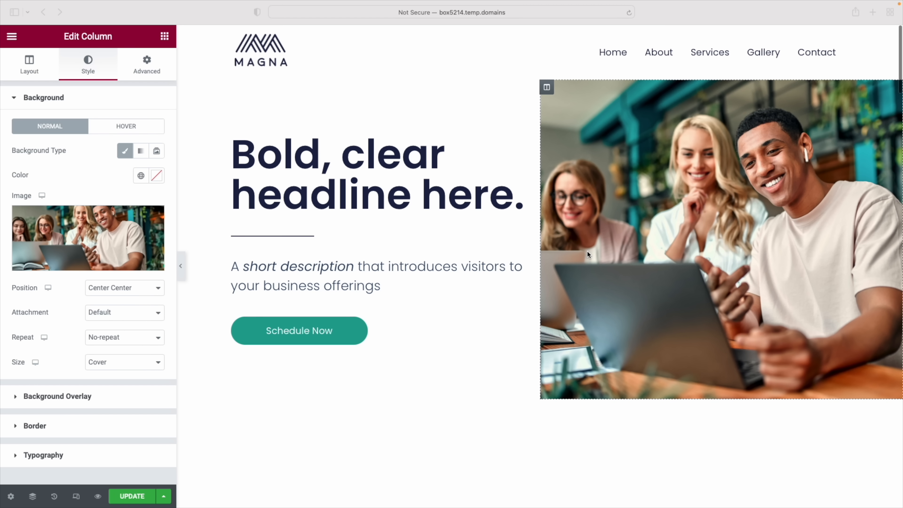
scroll(477, 193, down, 1)
Give the left hero column a classic background in the Primary navy global colour (#1C244B)
click(201, 212)
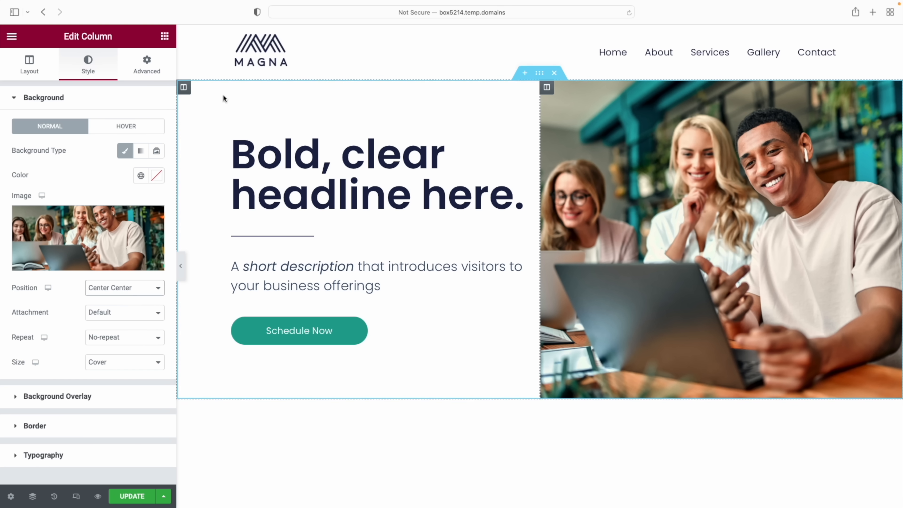
click(184, 90)
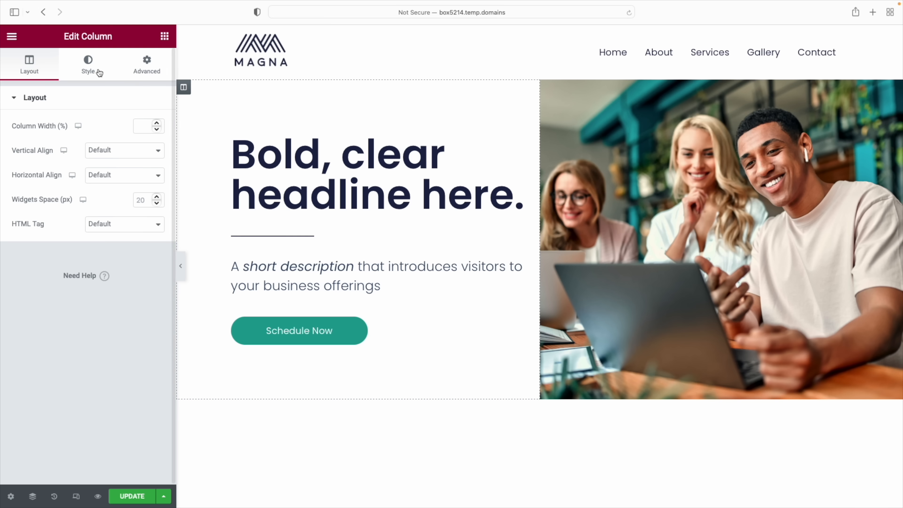
click(90, 70)
click(125, 151)
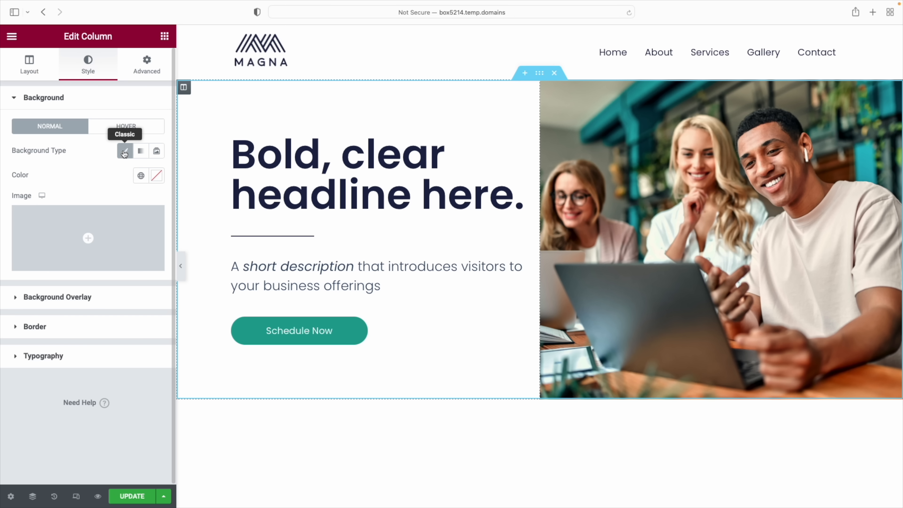
click(157, 176)
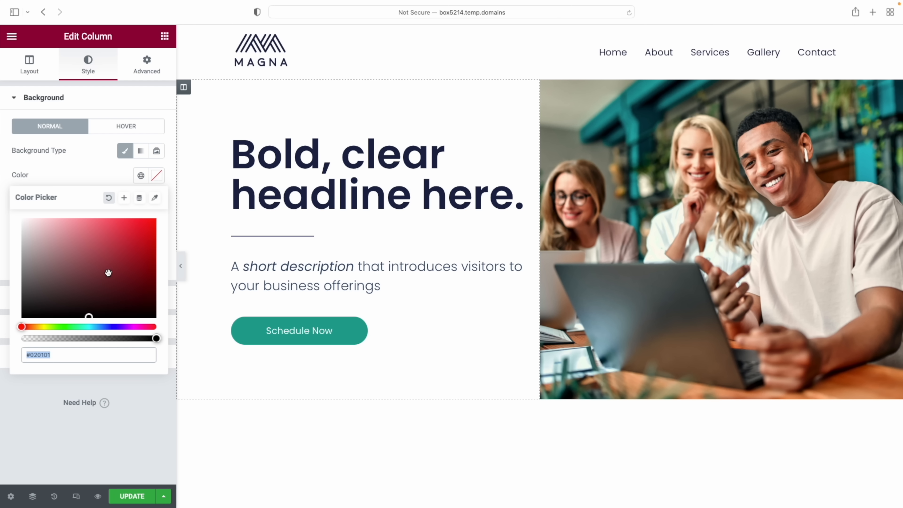
click(141, 176)
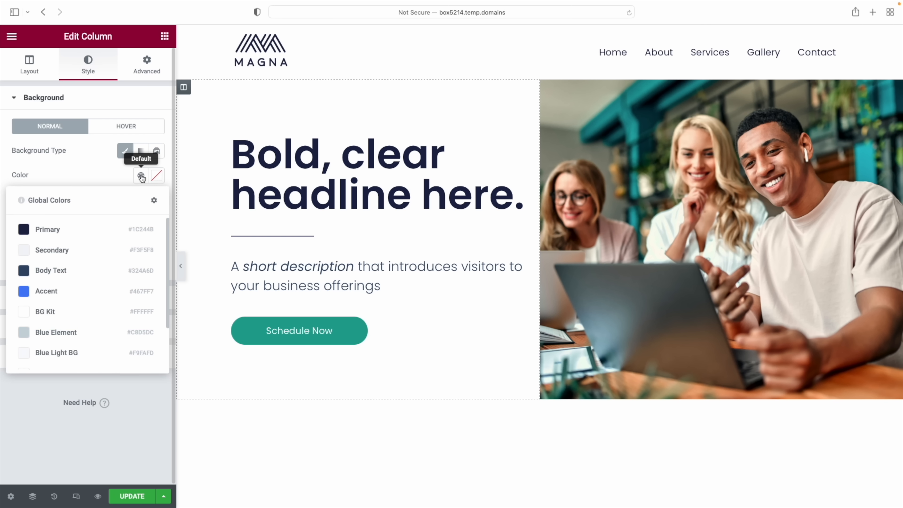
click(40, 230)
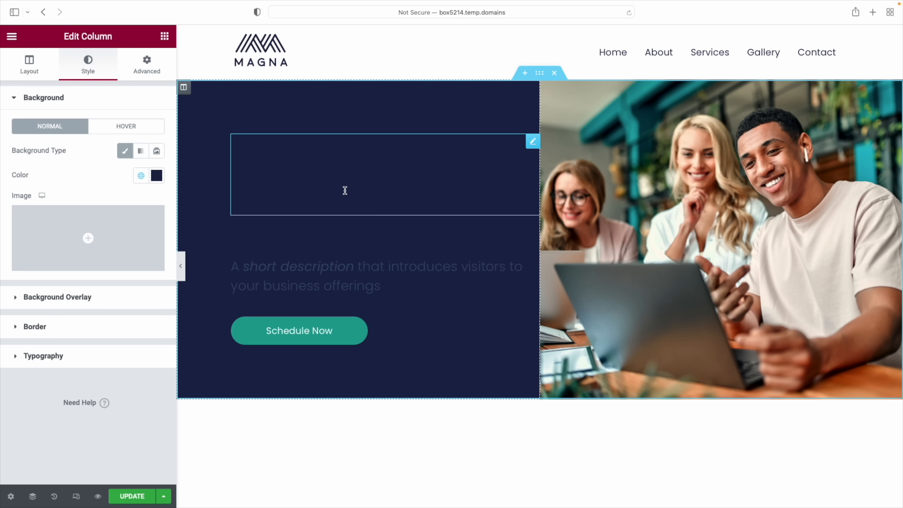
click(411, 158)
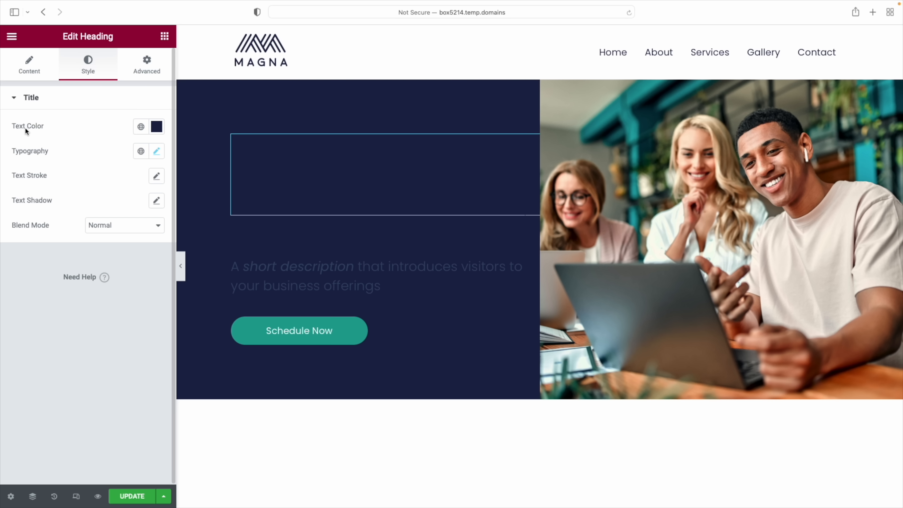
Make the hero headline and description text white
click(156, 127)
text(#FFFFFF)
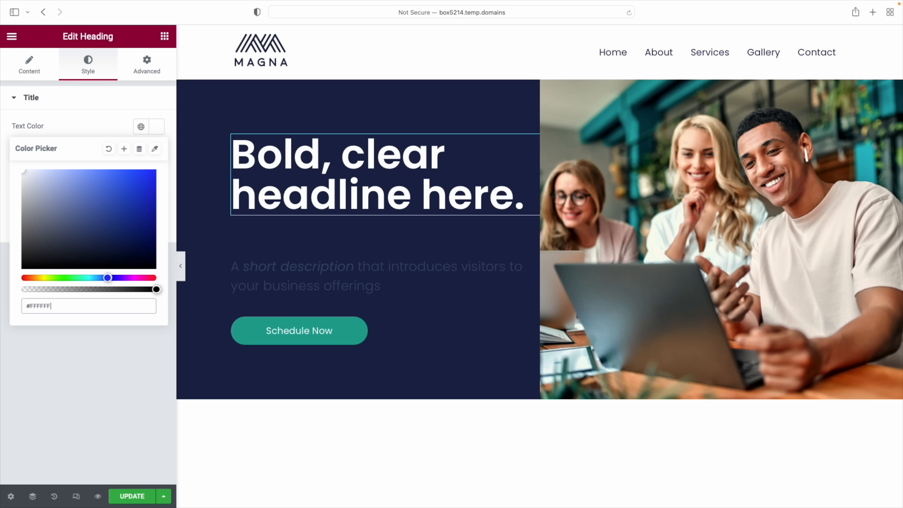
click(302, 264)
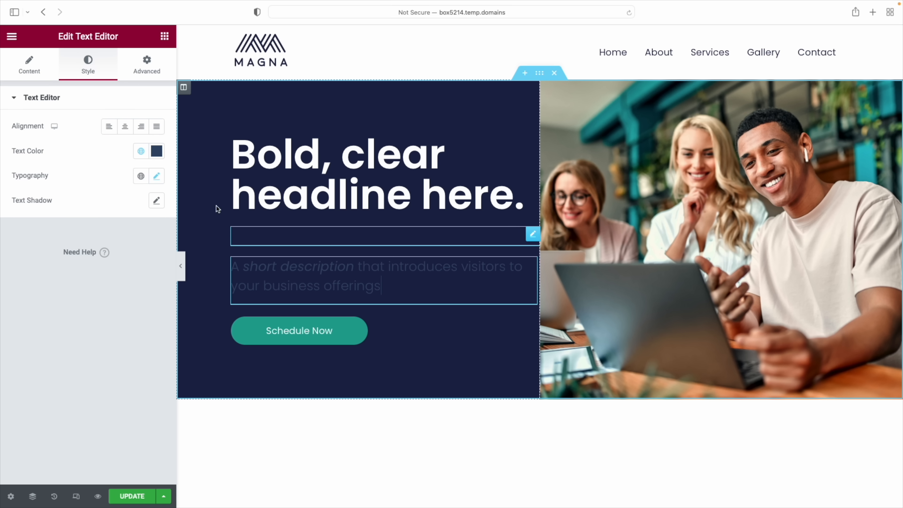
click(155, 151)
text(#FFFFFF)
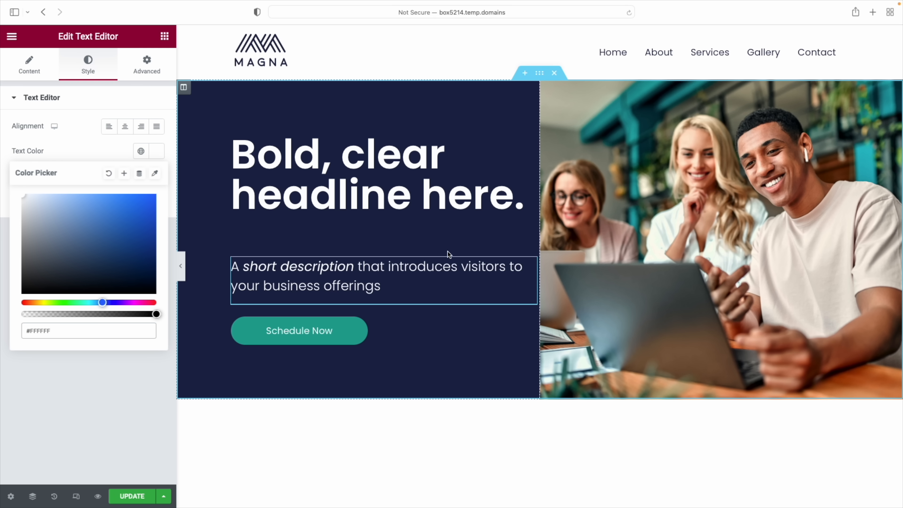
Set the divider under the headline to #FFFFFF
click(291, 239)
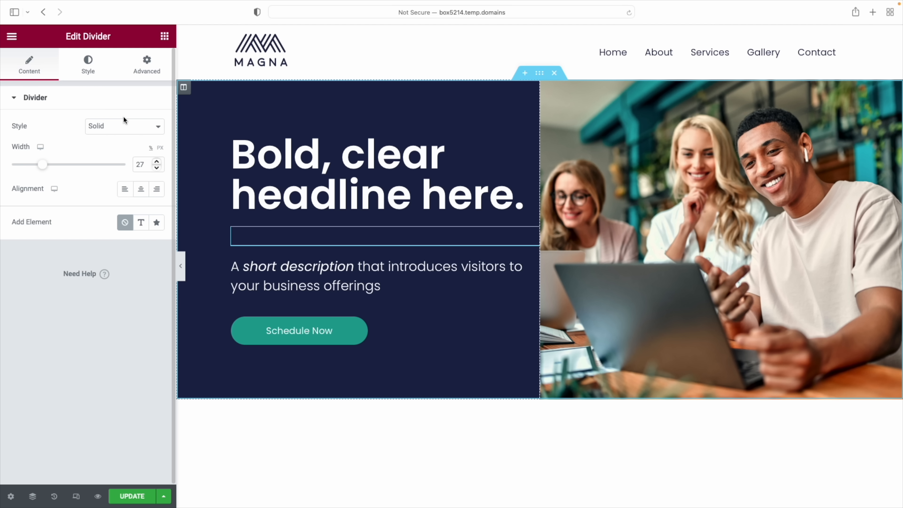
click(88, 64)
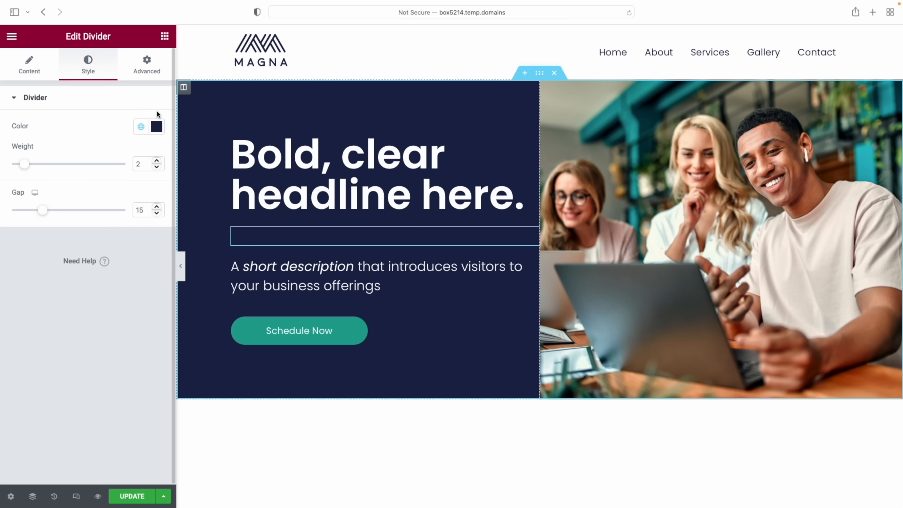
click(156, 126)
text(#FFFFFF)
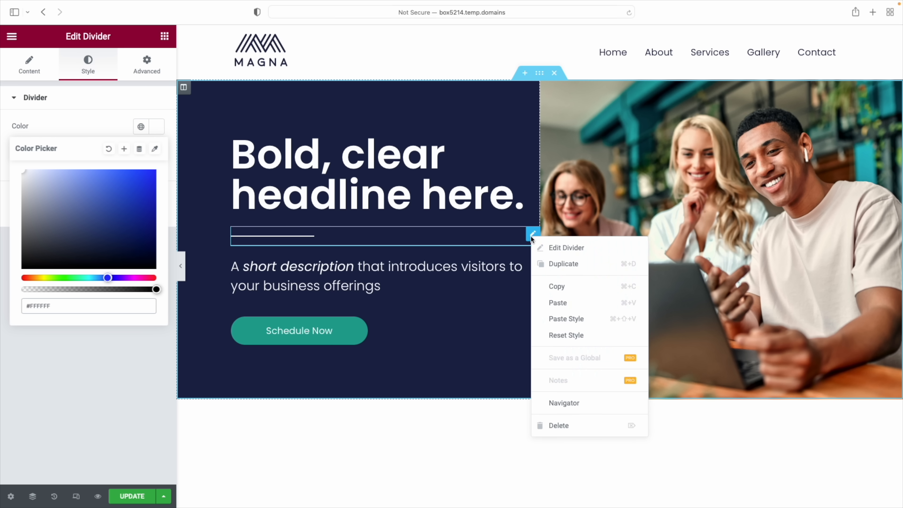
right_click(533, 234)
Delete the hero divider and preview the page with the editing panel hidden
click(565, 427)
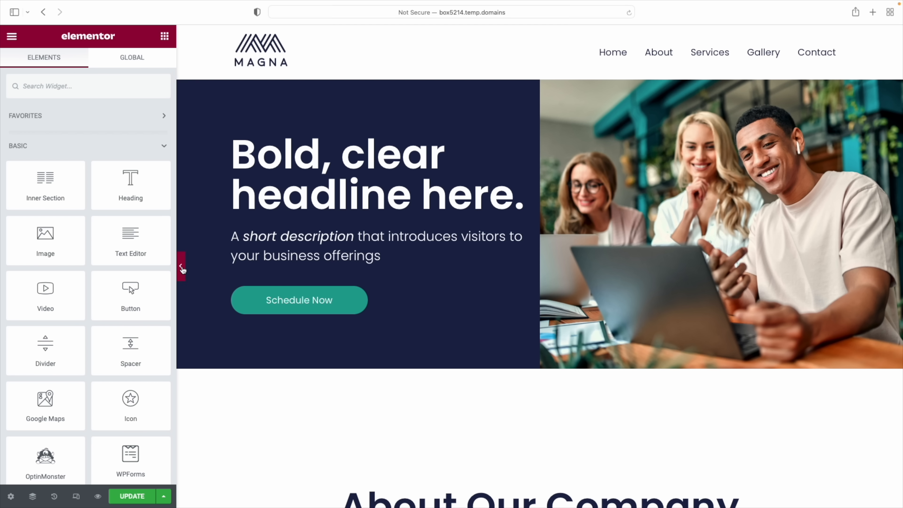
click(182, 269)
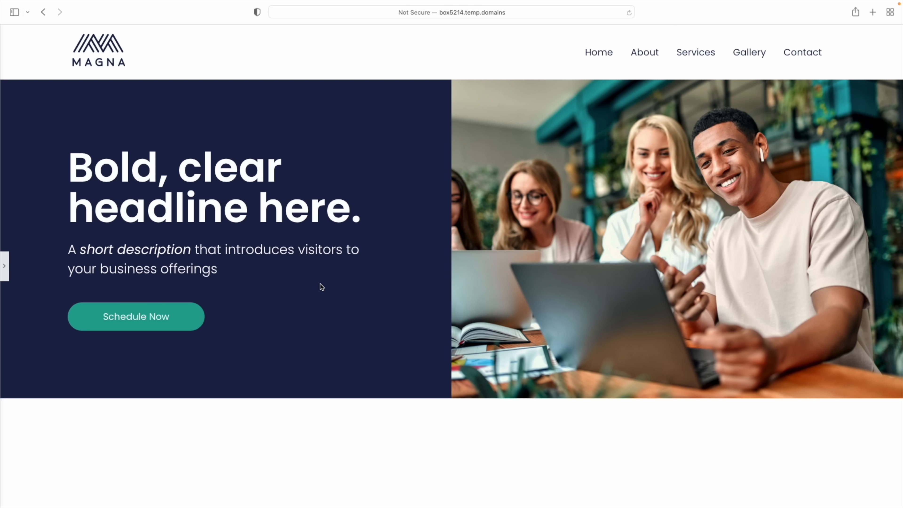
scroll(321, 287, down, 1)
scroll(320, 284, down, 3)
scroll(323, 287, up, 4)
click(5, 266)
Select the 'A Key Benefit You Want to Emphasize' section further down the page
scroll(650, 414, down, 10)
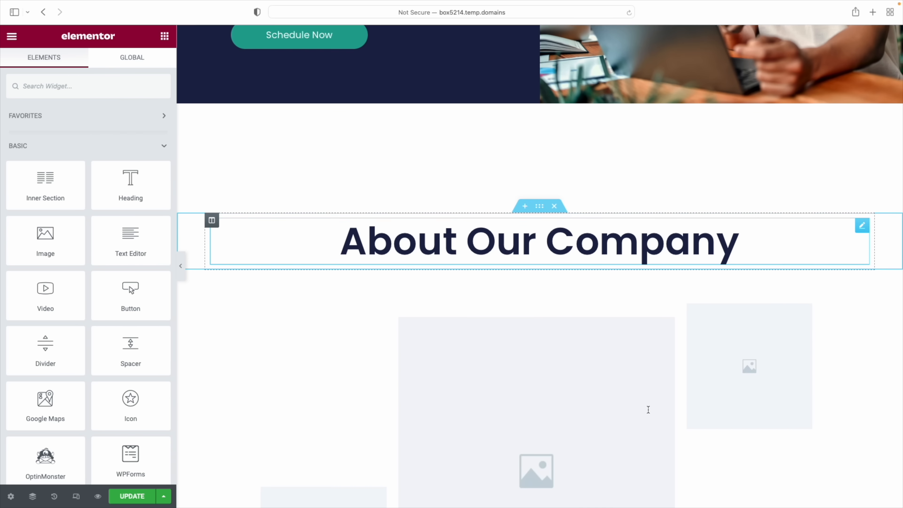
scroll(648, 412, down, 3)
scroll(647, 404, up, 5)
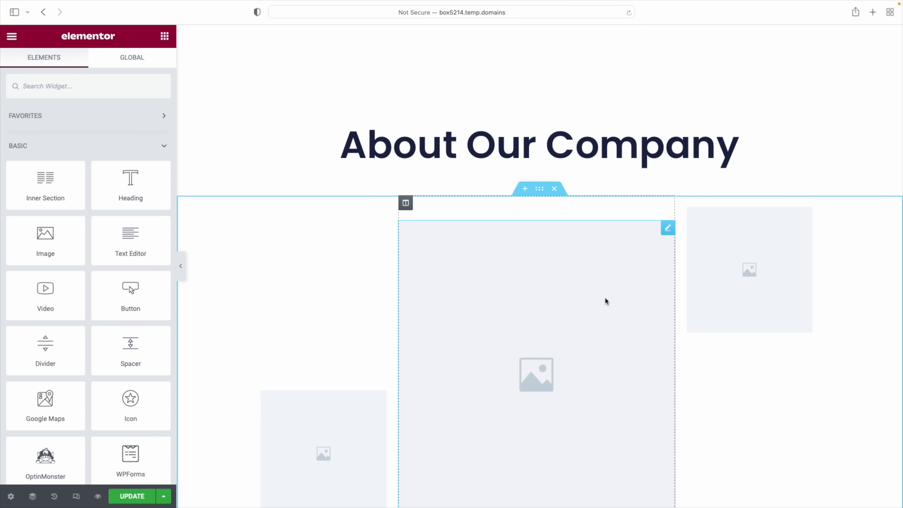
scroll(606, 301, down, 5)
scroll(607, 303, down, 10)
scroll(606, 301, down, 12)
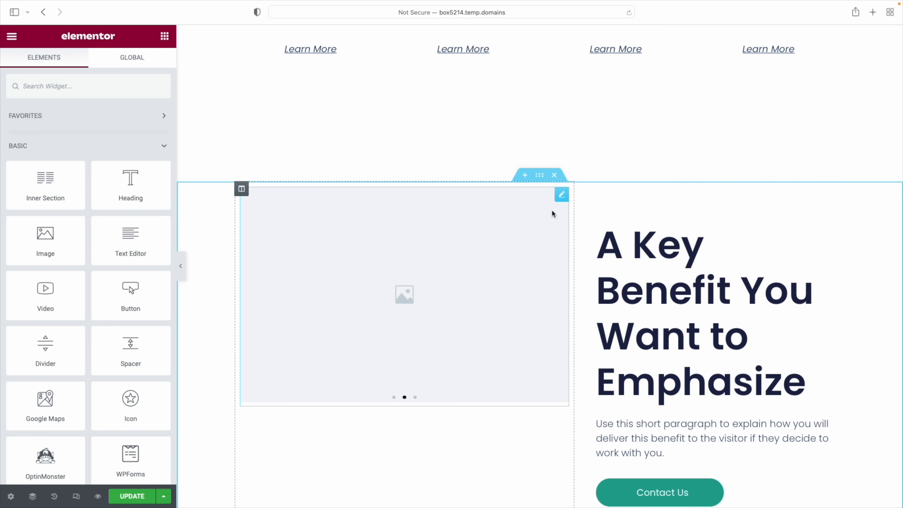
click(540, 177)
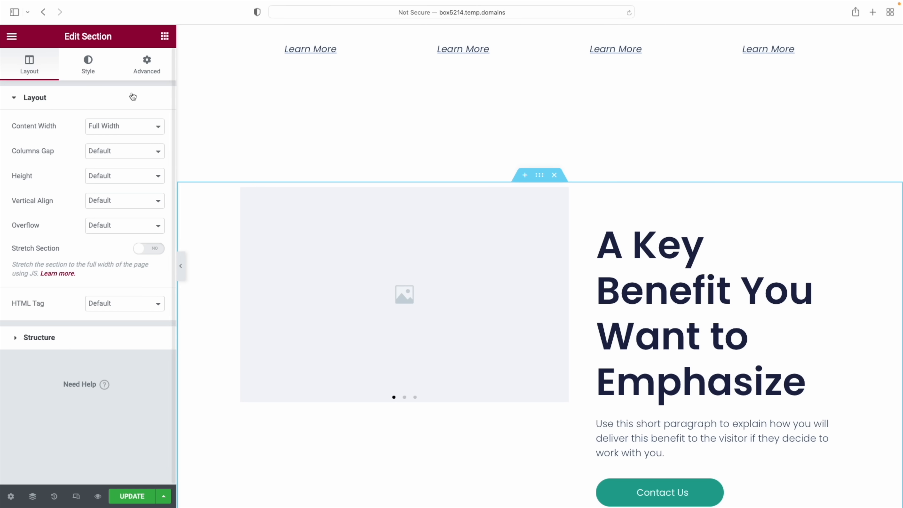
Set the section's classic background to F9EDE0 and save it as global colour 'beige bg'
click(92, 73)
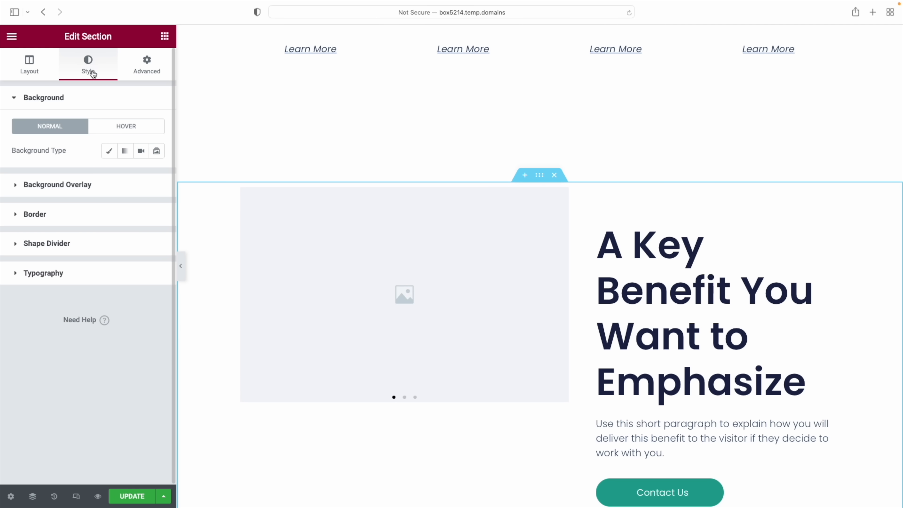
click(109, 155)
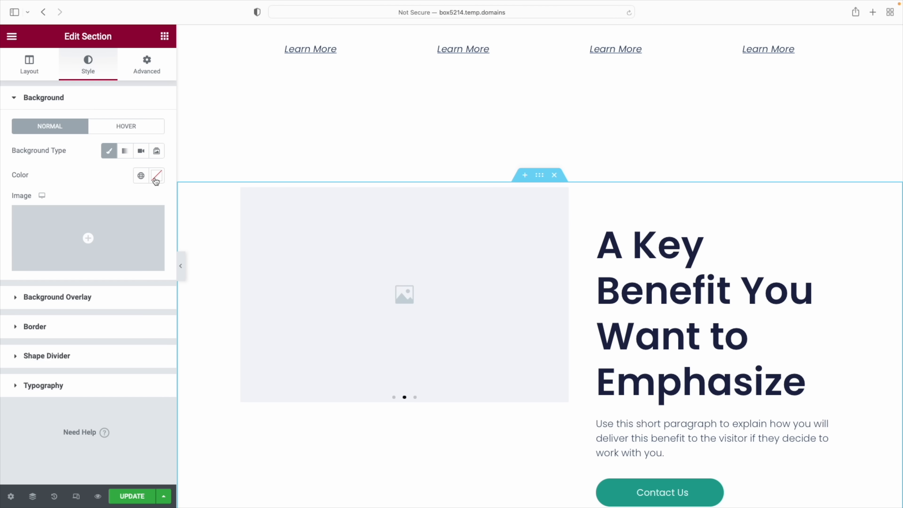
click(156, 176)
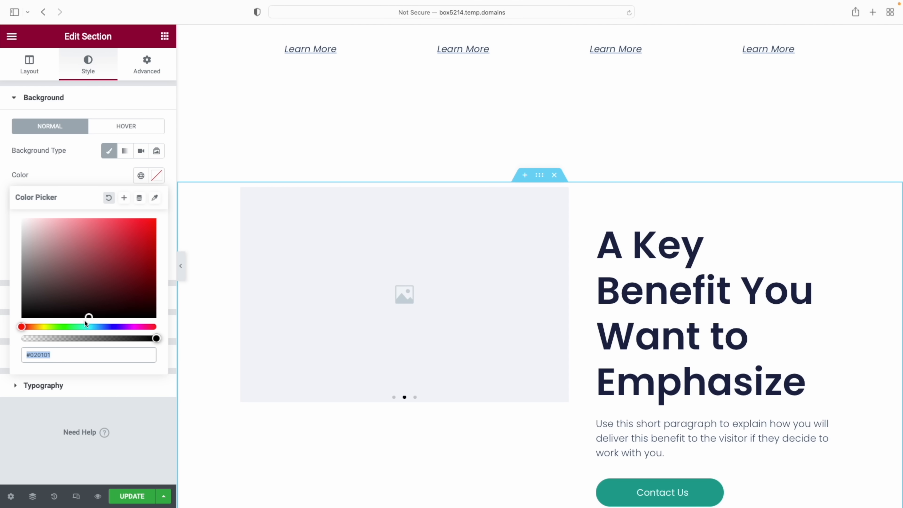
text(F9EDE0)
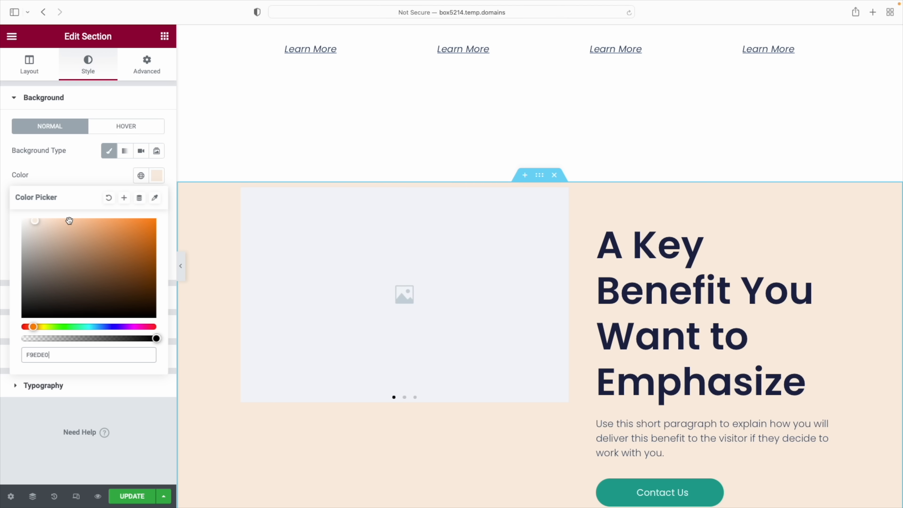
click(125, 199)
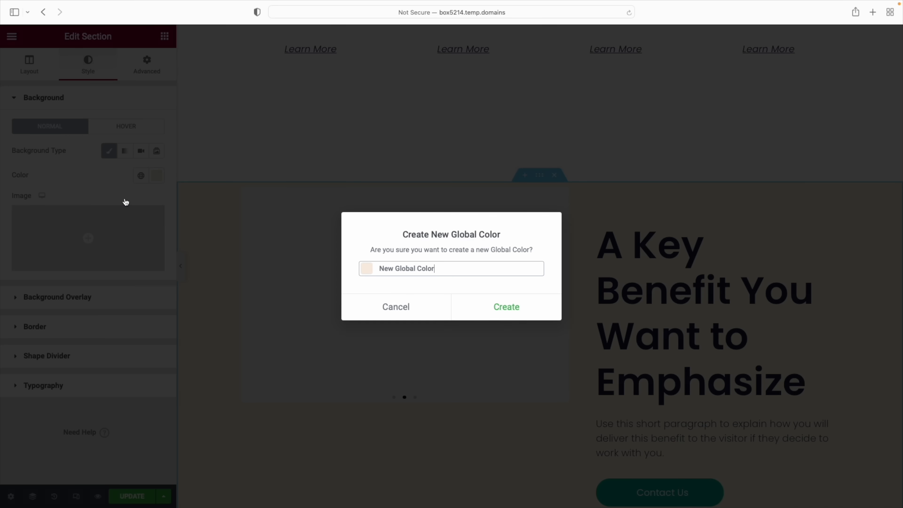
drag(379, 269, 478, 277)
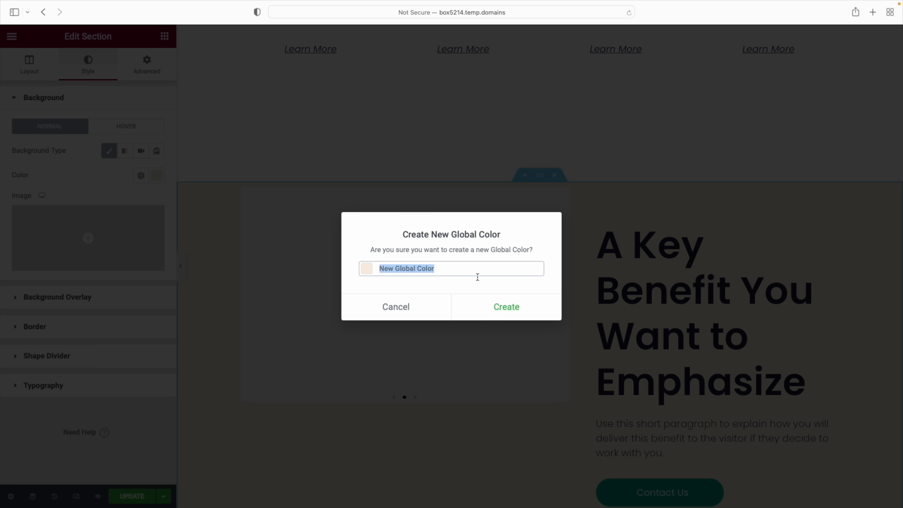
text(beige bg)
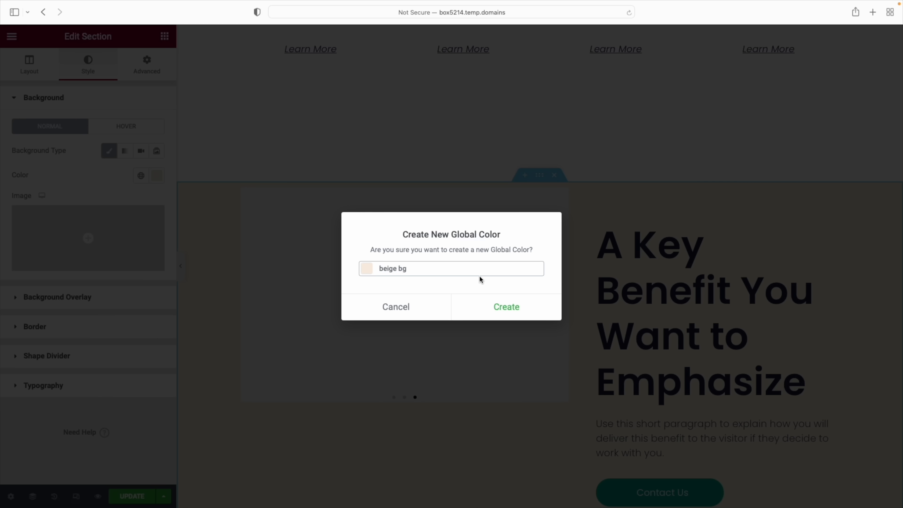
click(504, 312)
scroll(584, 307, down, 6)
scroll(584, 309, down, 15)
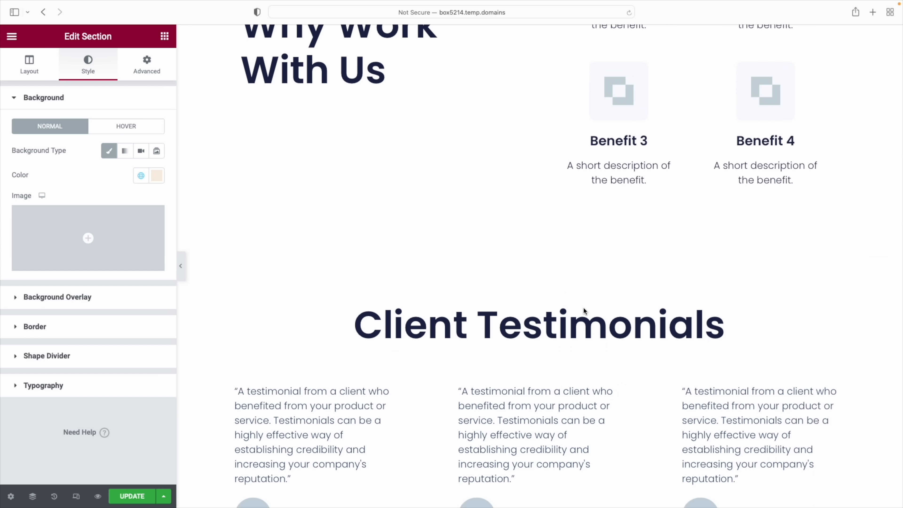
scroll(477, 358, down, 2)
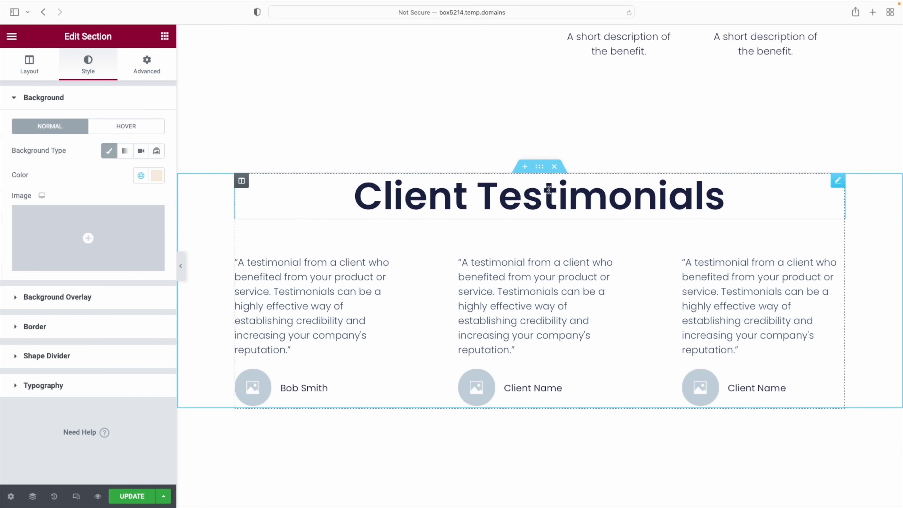
Apply the Blue Light BG global colour (#F9FAFD) as the Client Testimonials section background
click(539, 166)
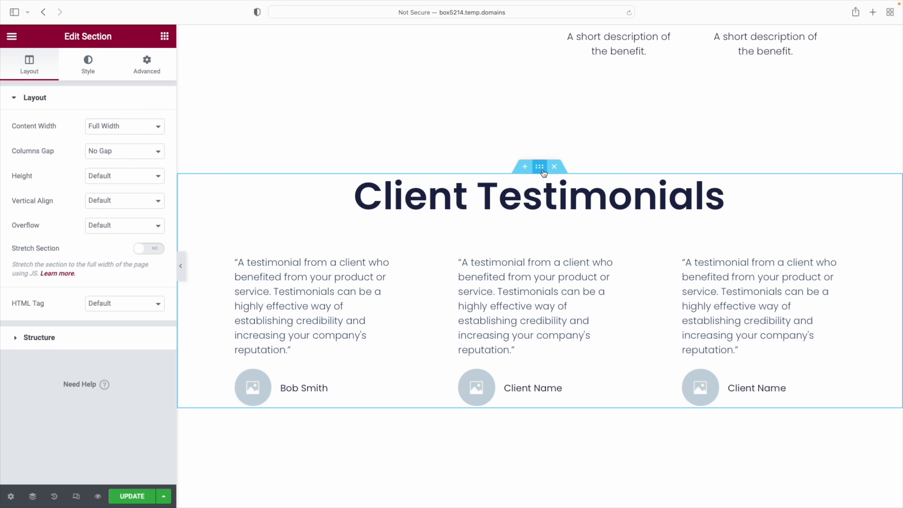
click(93, 71)
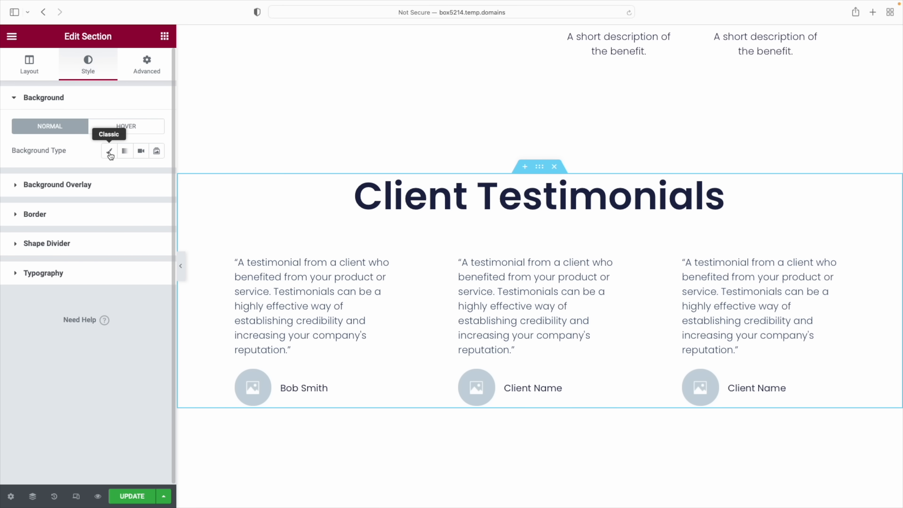
click(109, 151)
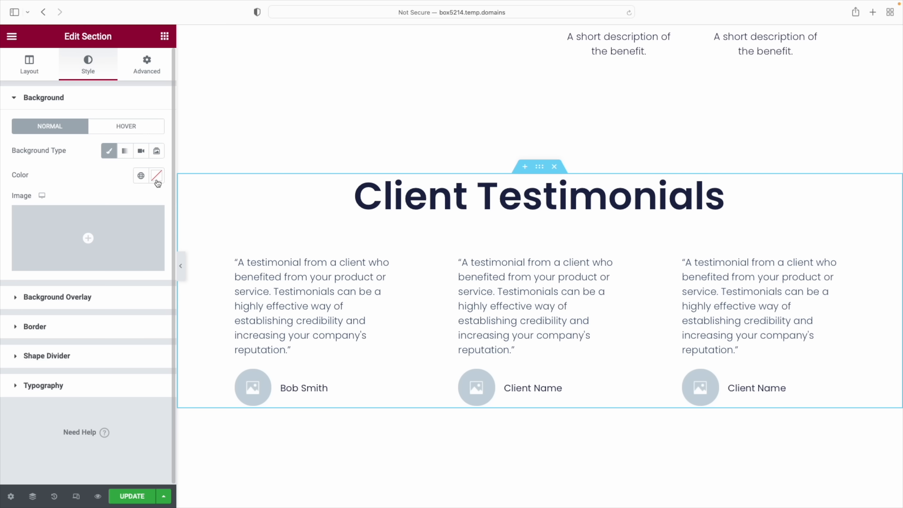
click(142, 175)
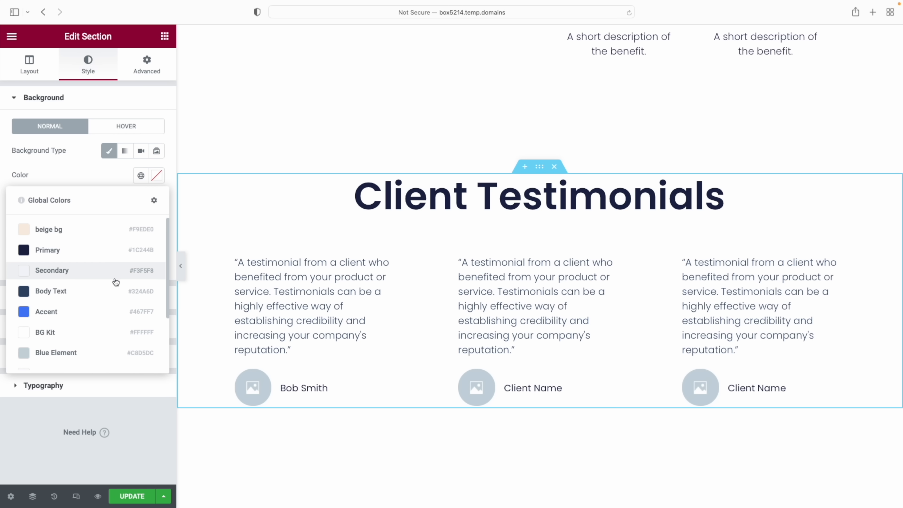
scroll(98, 317, down, 2)
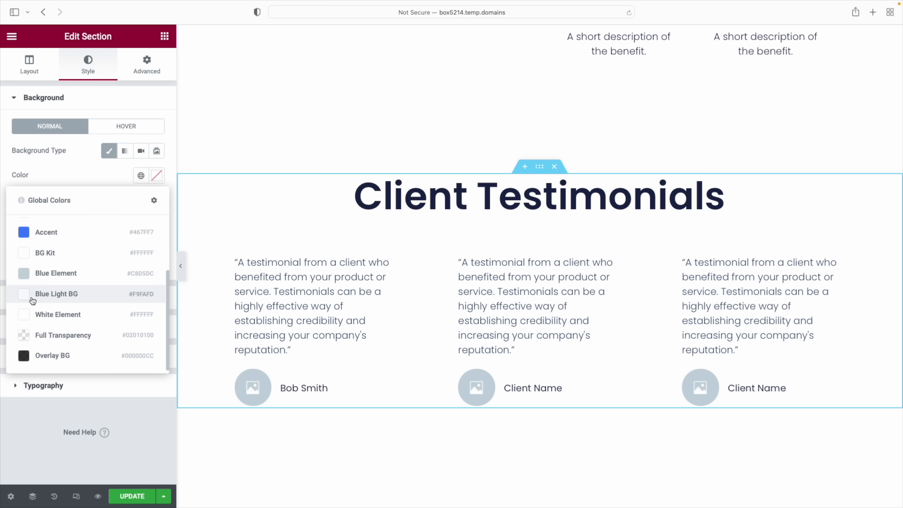
click(57, 298)
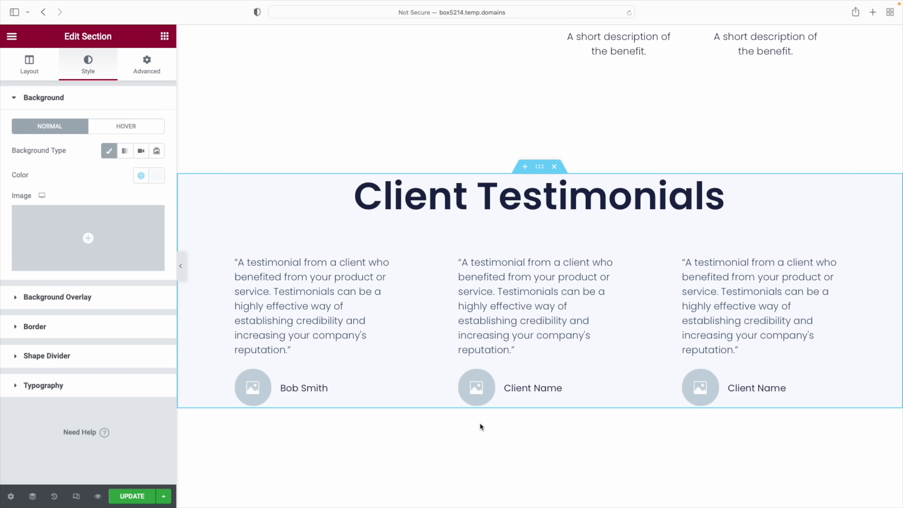
scroll(569, 415, down, 3)
scroll(568, 413, down, 5)
click(568, 413)
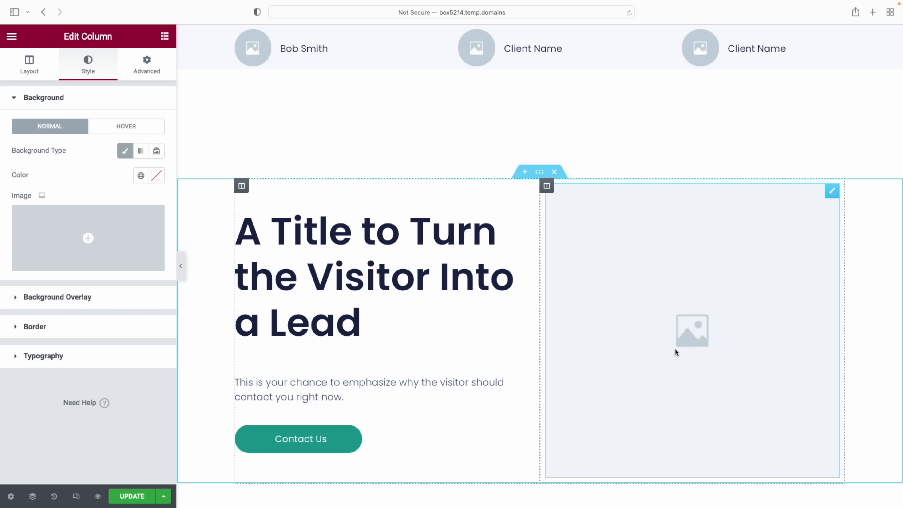
Set the 'A Title to Turn the Visitor Into a Lead' section background to beige bg
click(540, 173)
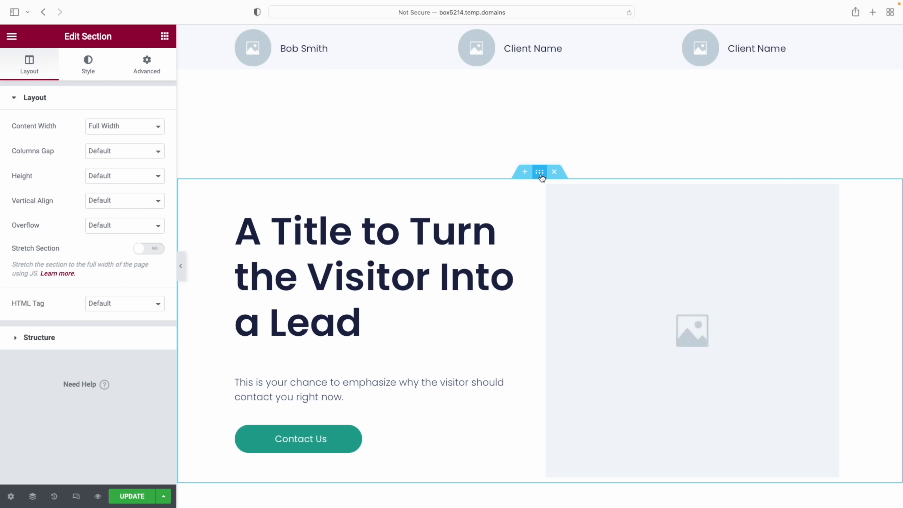
click(89, 69)
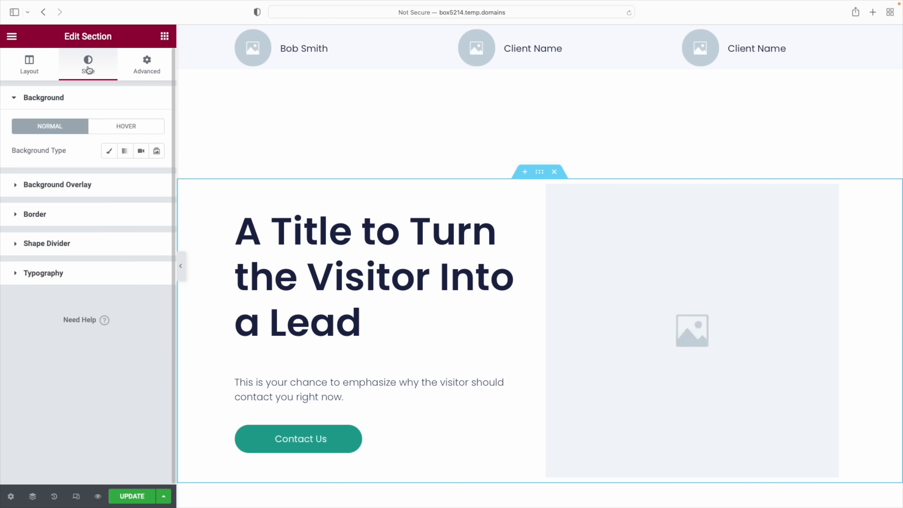
click(107, 151)
click(142, 176)
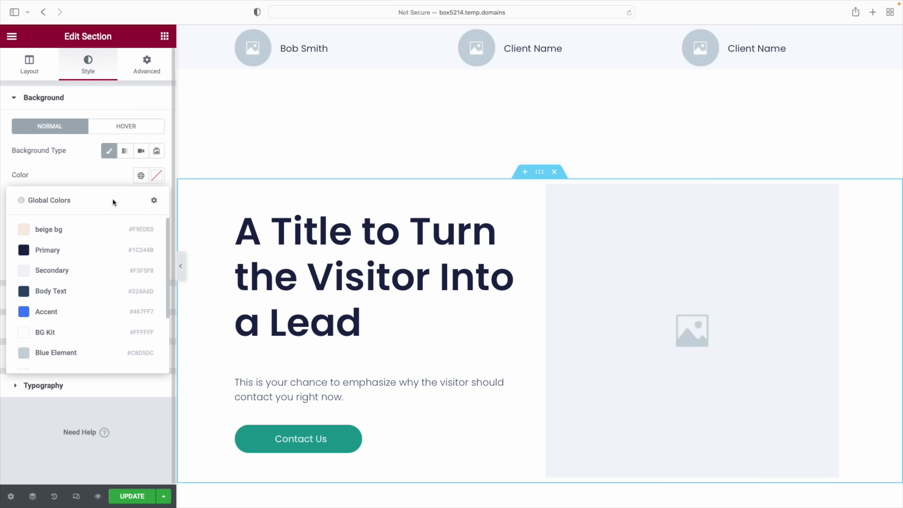
click(60, 230)
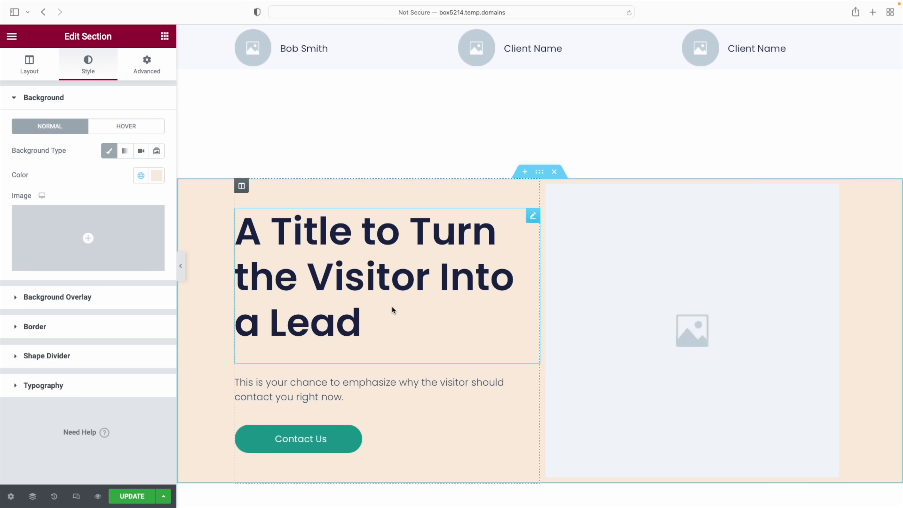
click(576, 307)
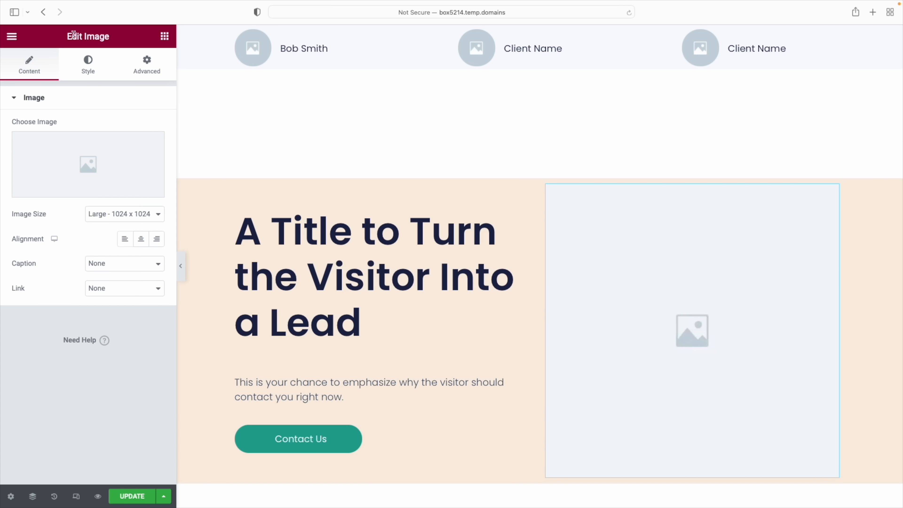
Insert the photo of a smiling woman in glasses into the lead section's placeholder image
click(164, 36)
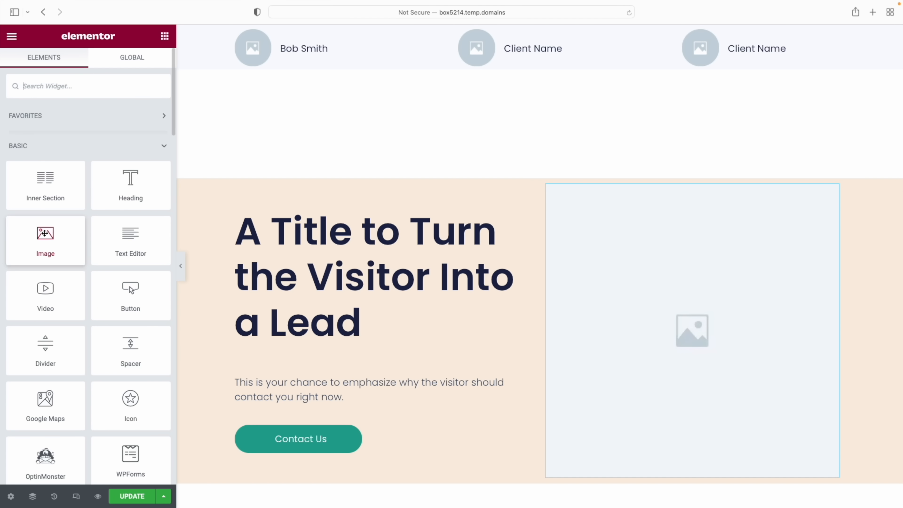
click(690, 259)
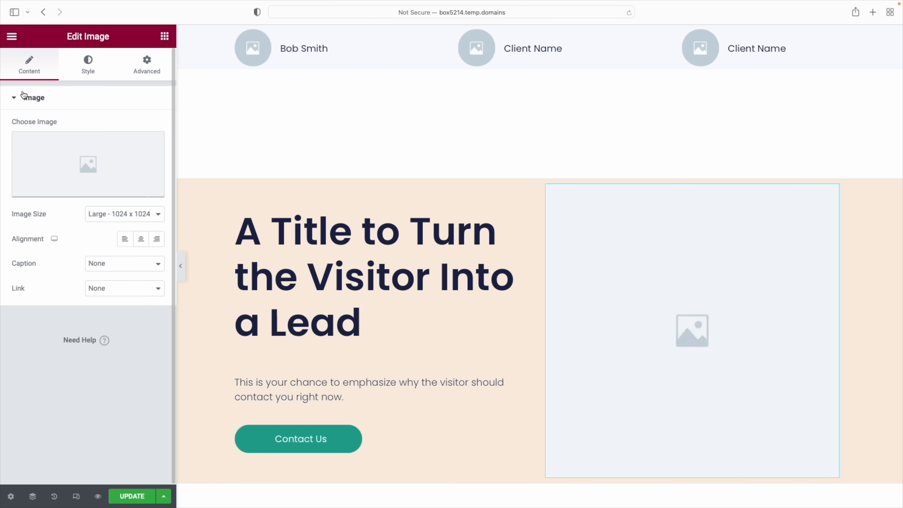
mouse_move(89, 189)
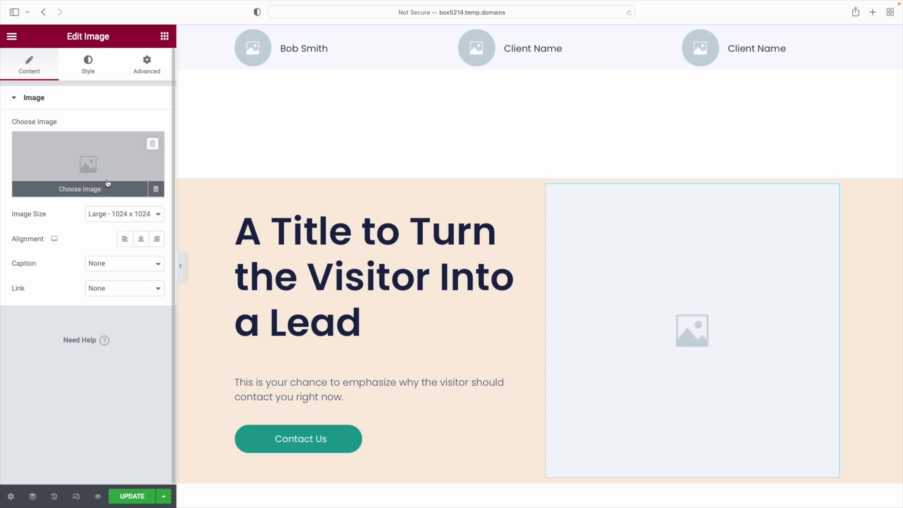
click(90, 190)
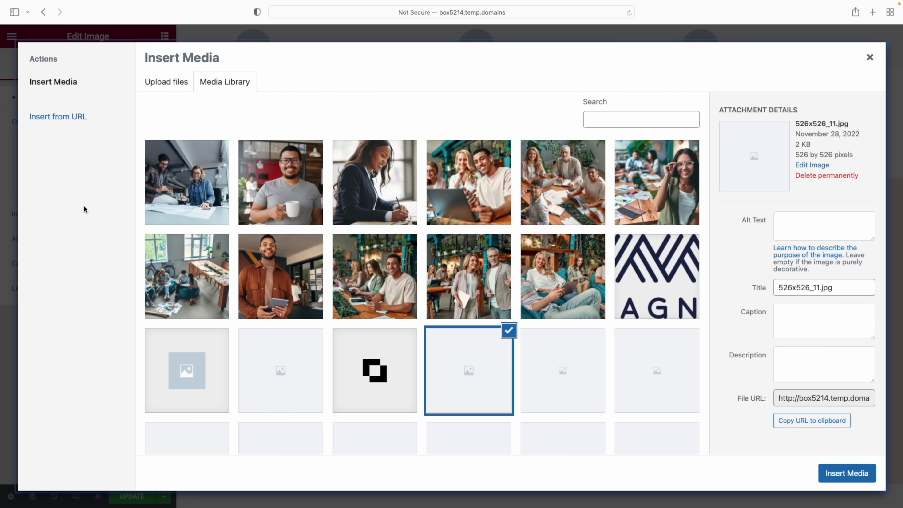
click(654, 186)
click(846, 477)
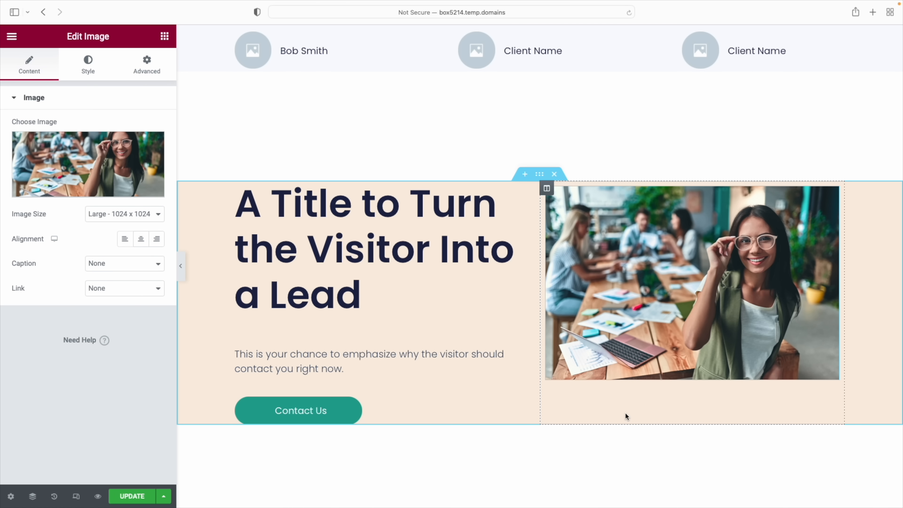
scroll(626, 416, up, 20)
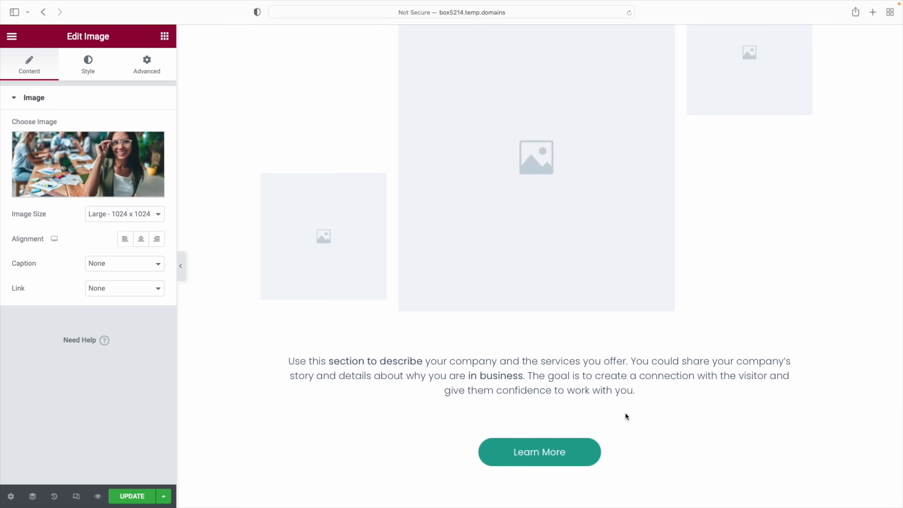
Set the About Our Company middle column's background image to the meeting-table group photo
scroll(626, 413, down, 10)
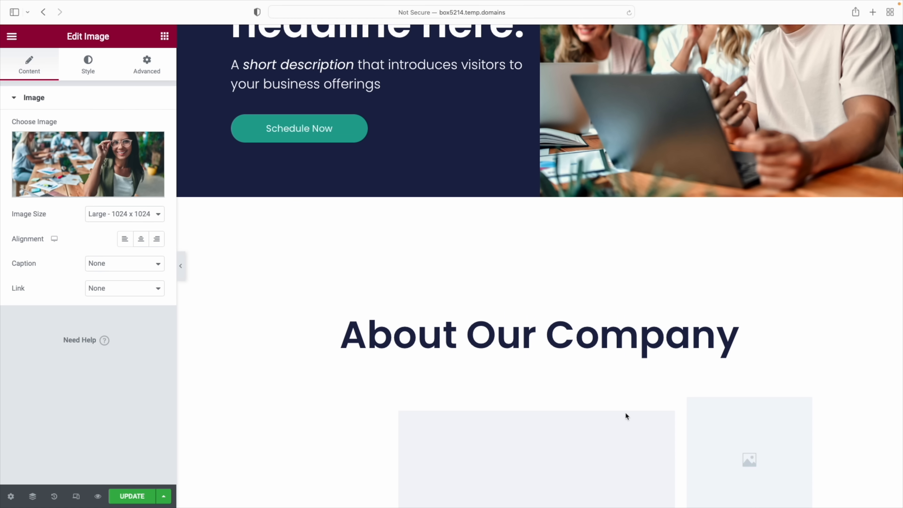
scroll(627, 417, down, 2)
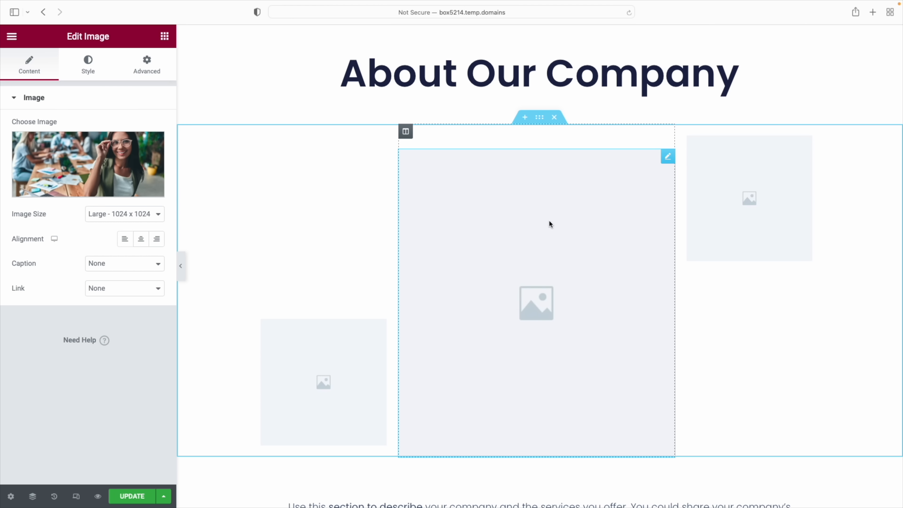
click(668, 157)
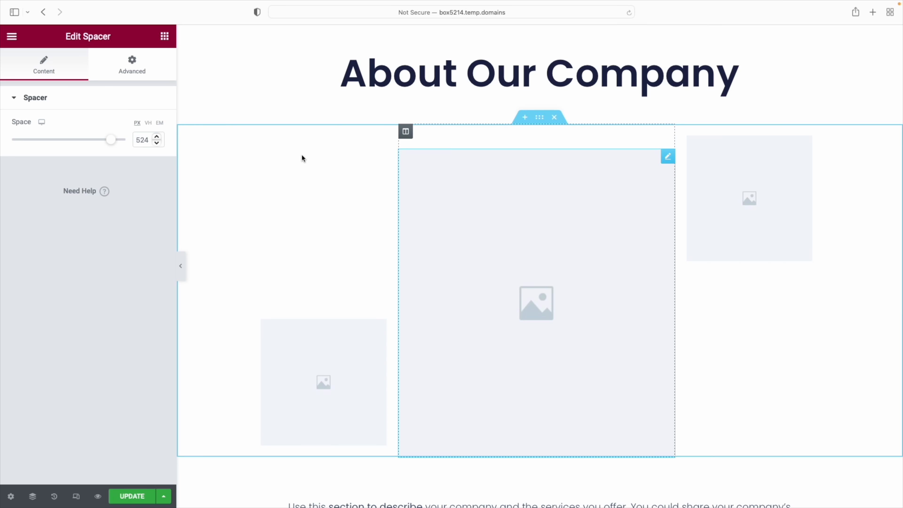
click(405, 132)
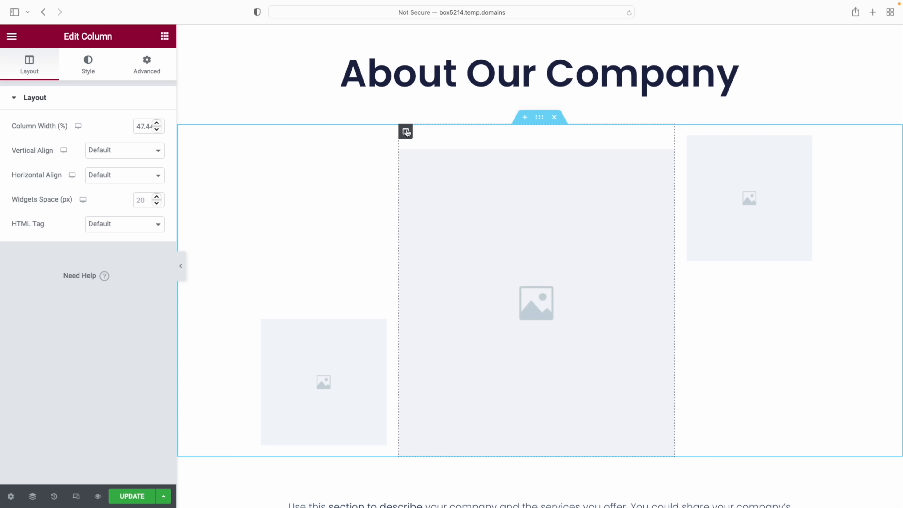
click(88, 64)
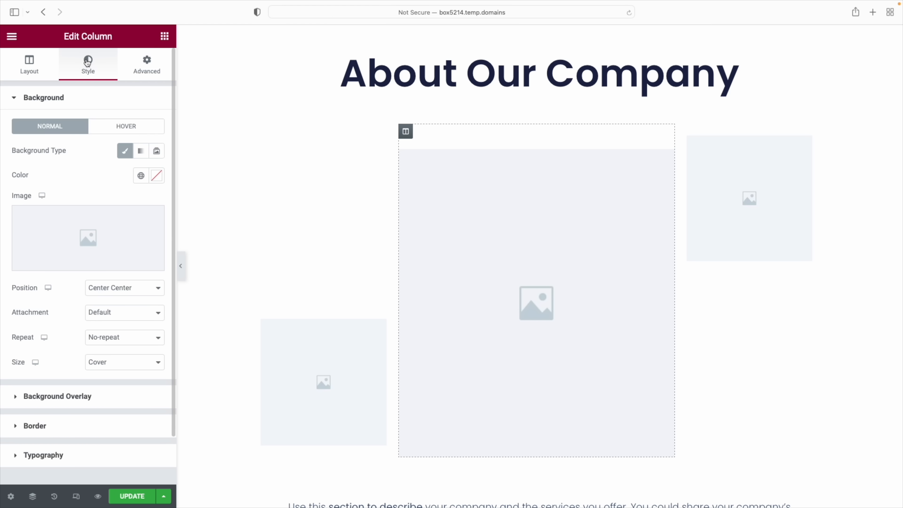
click(88, 261)
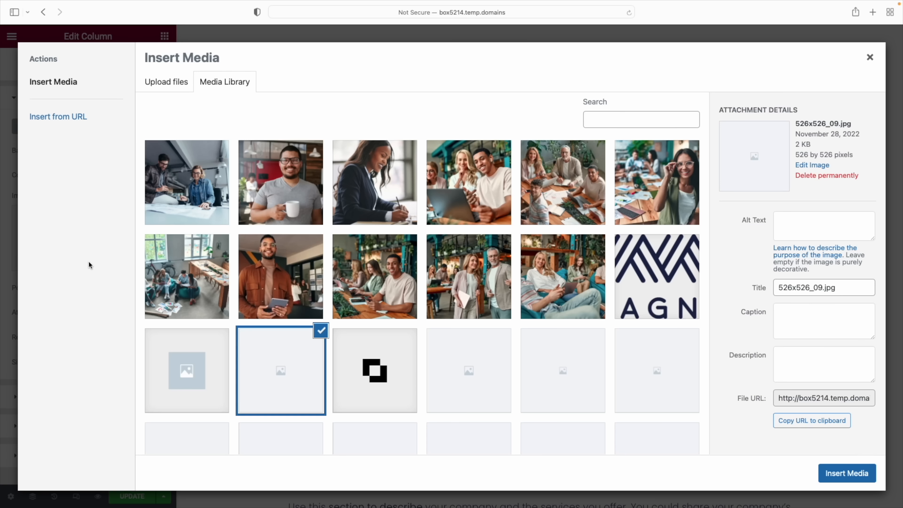
click(544, 179)
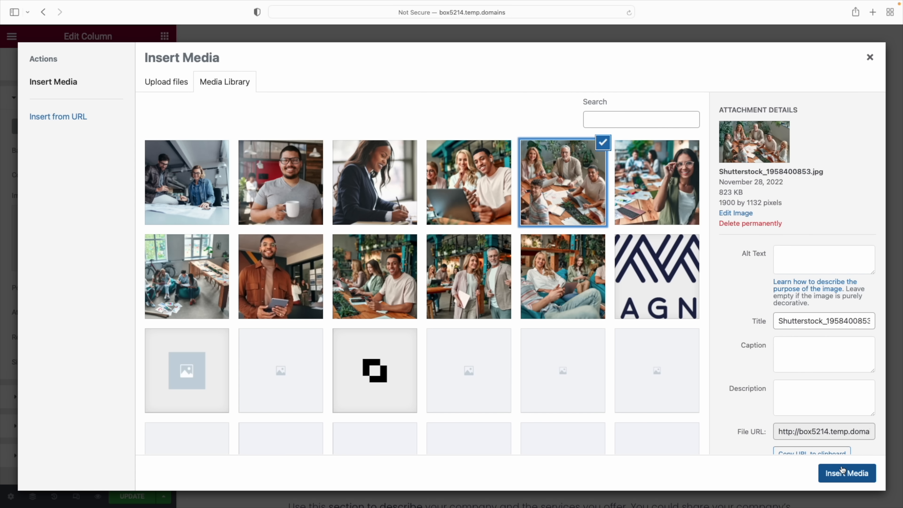
click(846, 475)
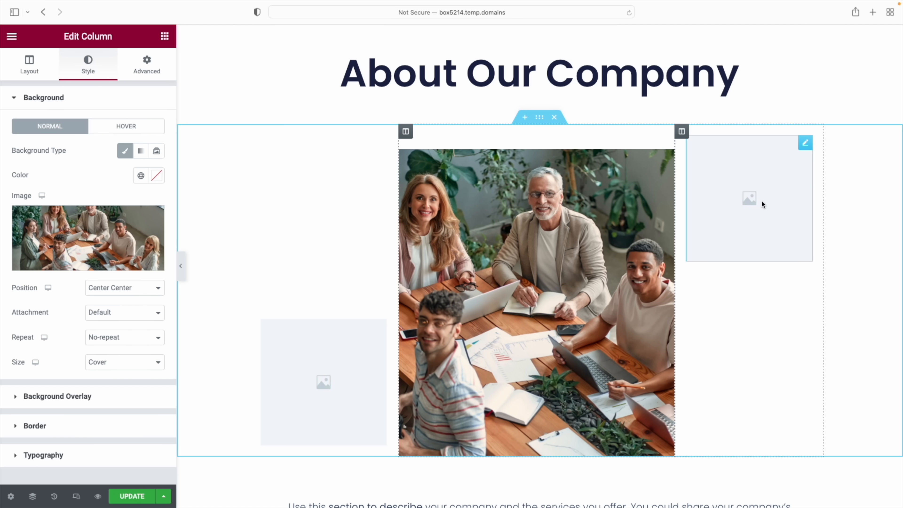
Place the photo of the man with coffee in the upper-right image
click(807, 145)
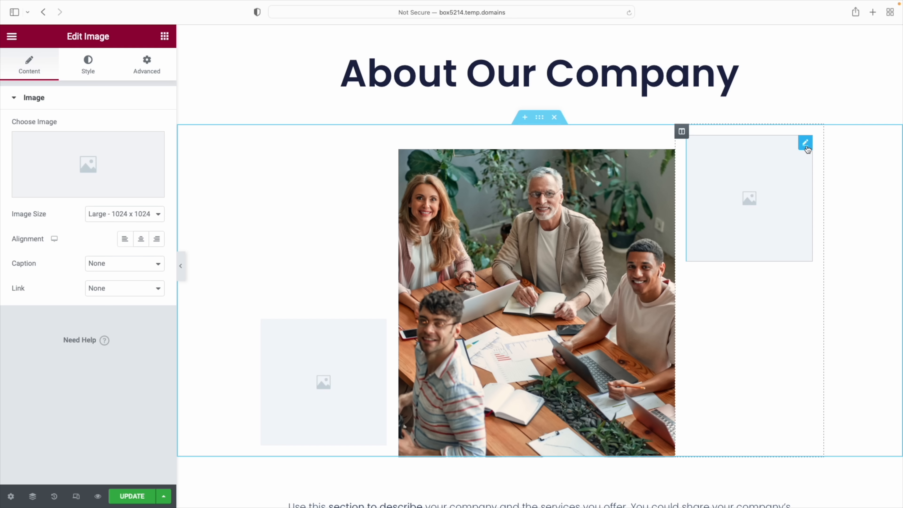
click(67, 194)
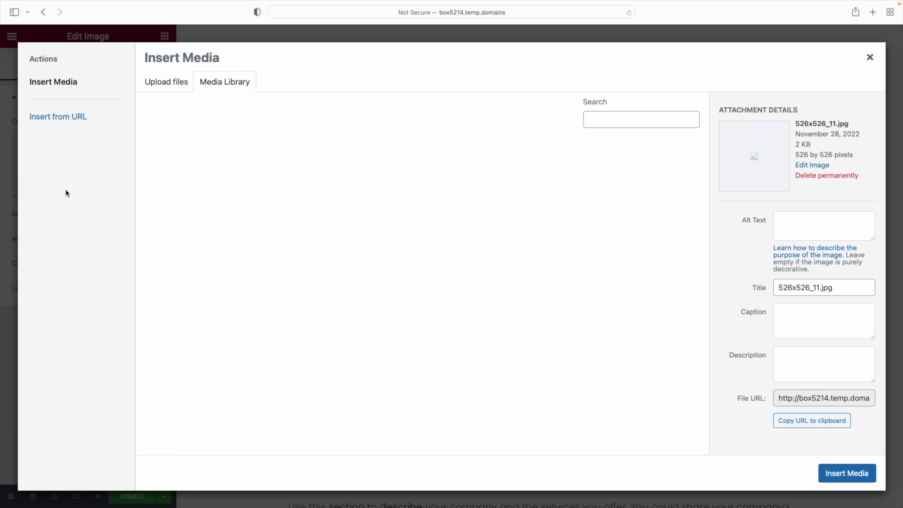
click(261, 184)
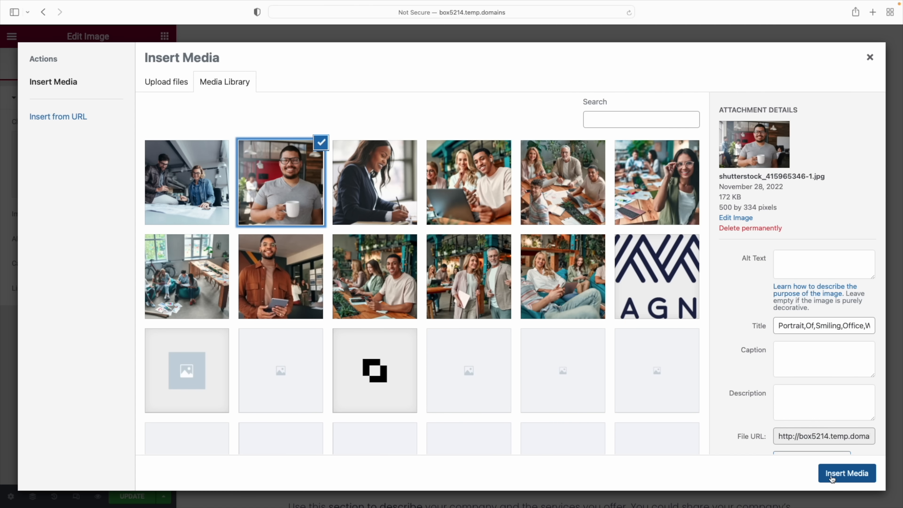
click(838, 475)
Place the office group photo in the lower-left image
click(337, 361)
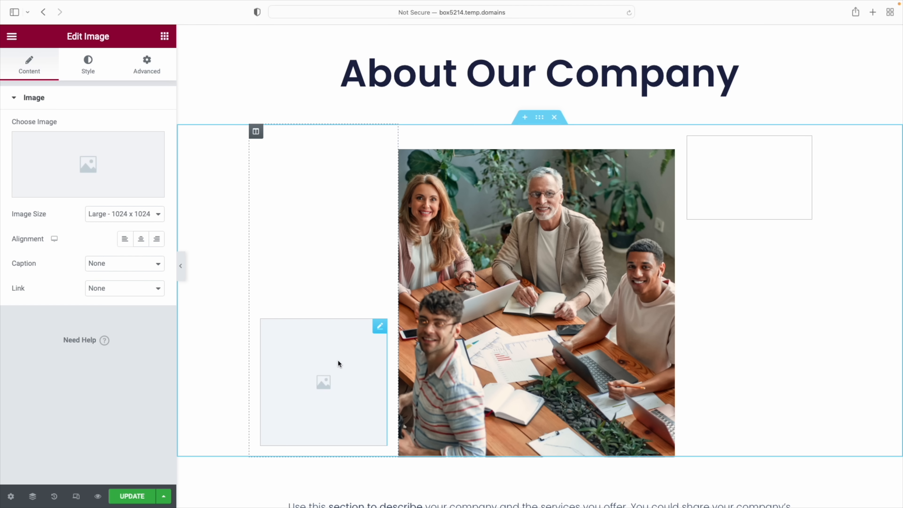
click(72, 192)
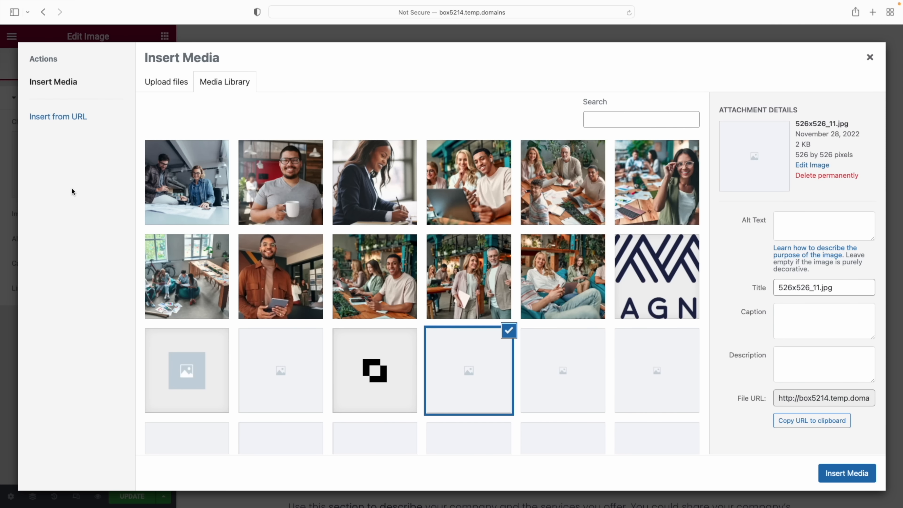
click(153, 286)
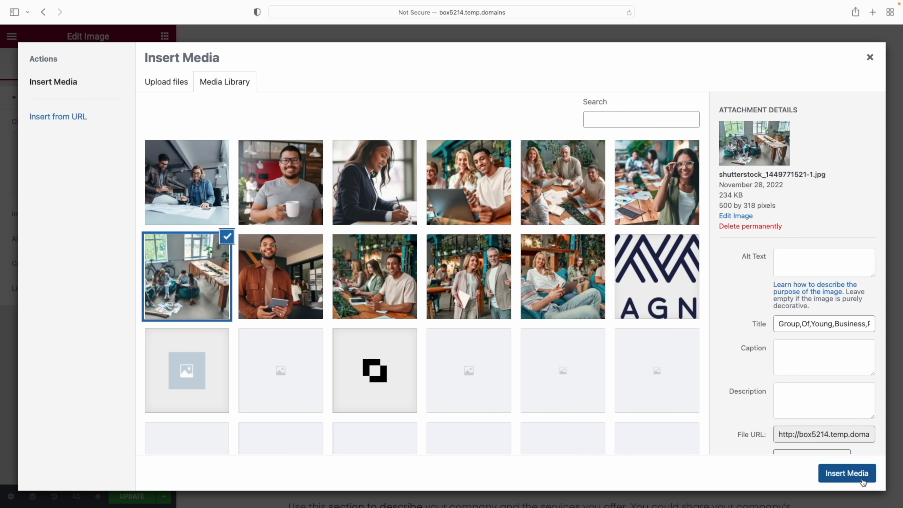
click(847, 473)
scroll(583, 385, down, 10)
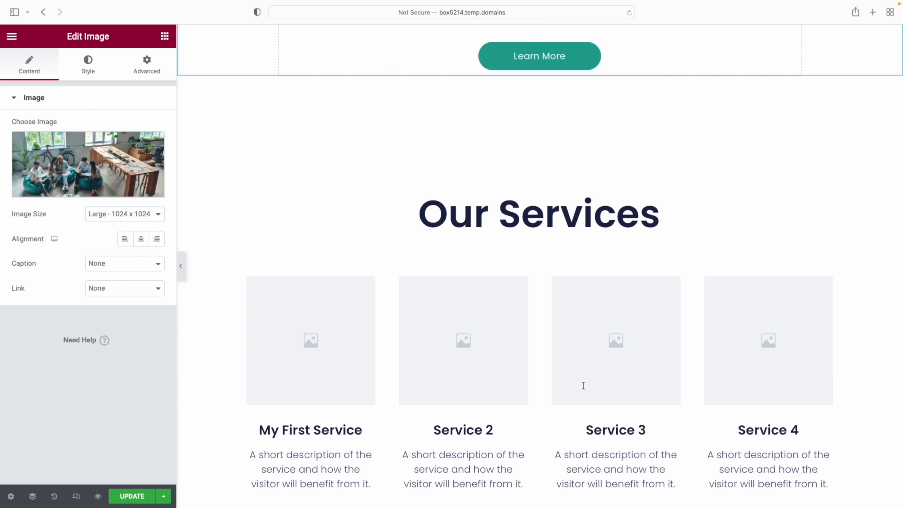
scroll(584, 386, down, 3)
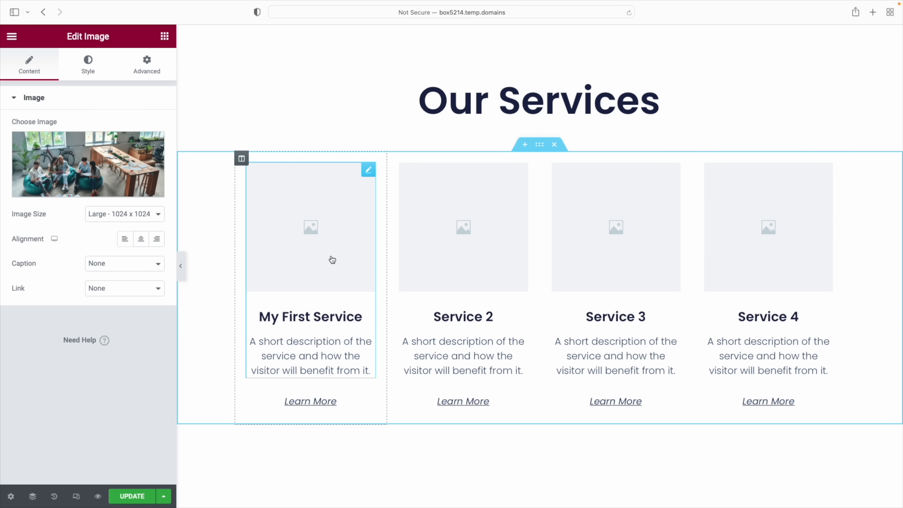
Insert the photo of the team at a desk into the first service card's image box
click(332, 259)
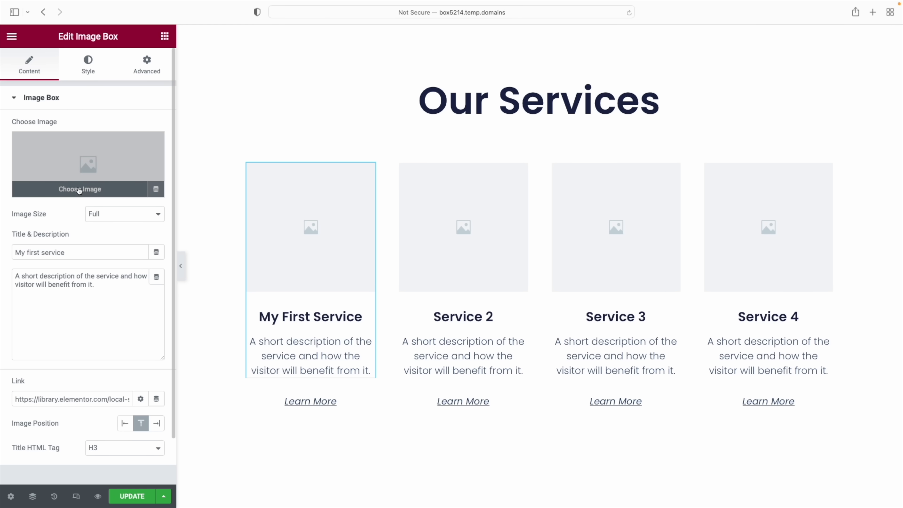
click(79, 190)
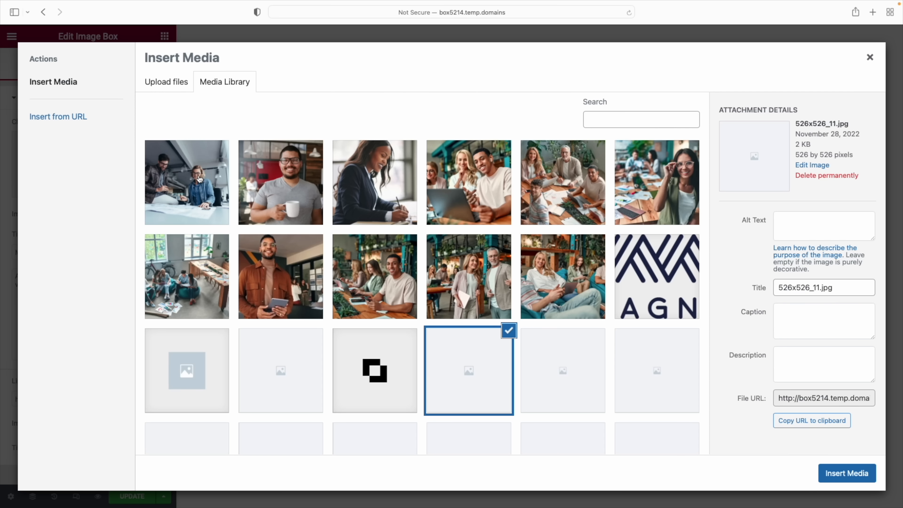
click(199, 180)
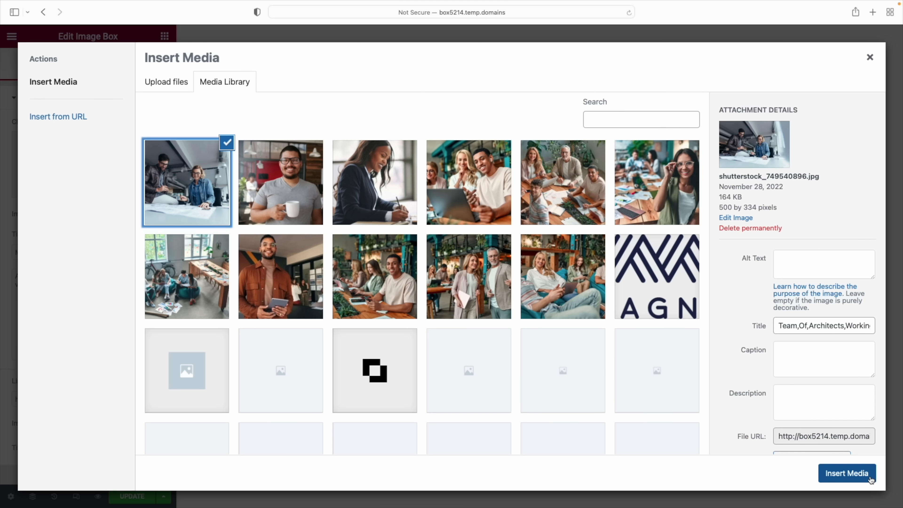
click(869, 475)
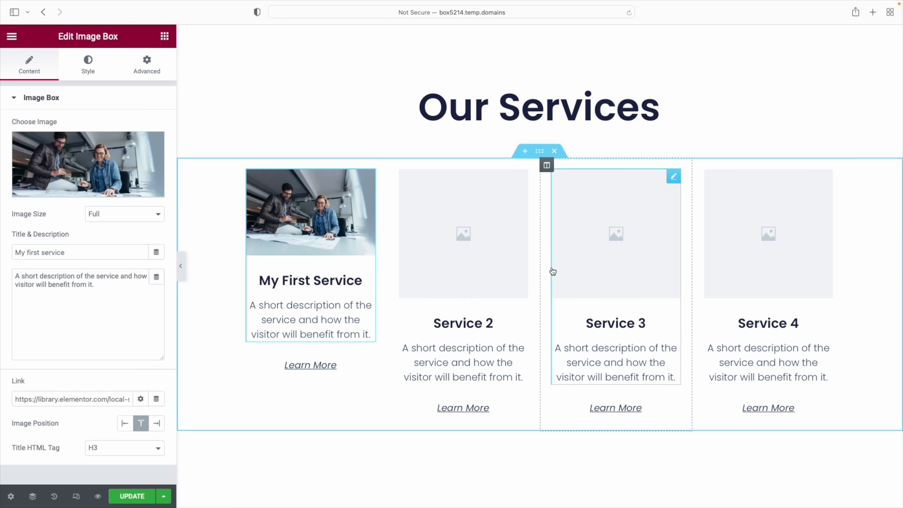
Insert Media Library photos into the Service 2 and Service 3 image boxes
click(493, 262)
click(100, 189)
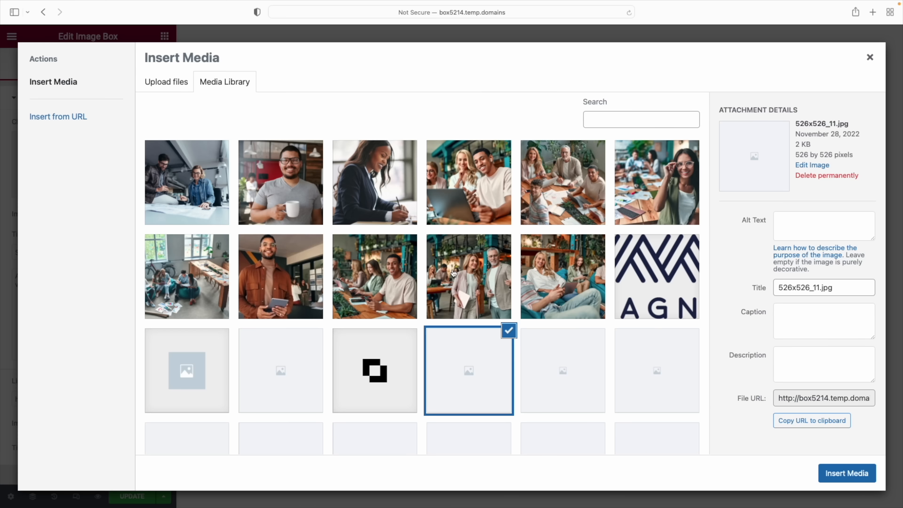
click(843, 471)
click(616, 276)
click(99, 188)
click(833, 467)
Give Service 4 a photo, then scroll down to Client Testimonials
click(768, 275)
click(101, 192)
click(377, 182)
click(852, 476)
scroll(604, 376, down, 5)
scroll(604, 376, down, 20)
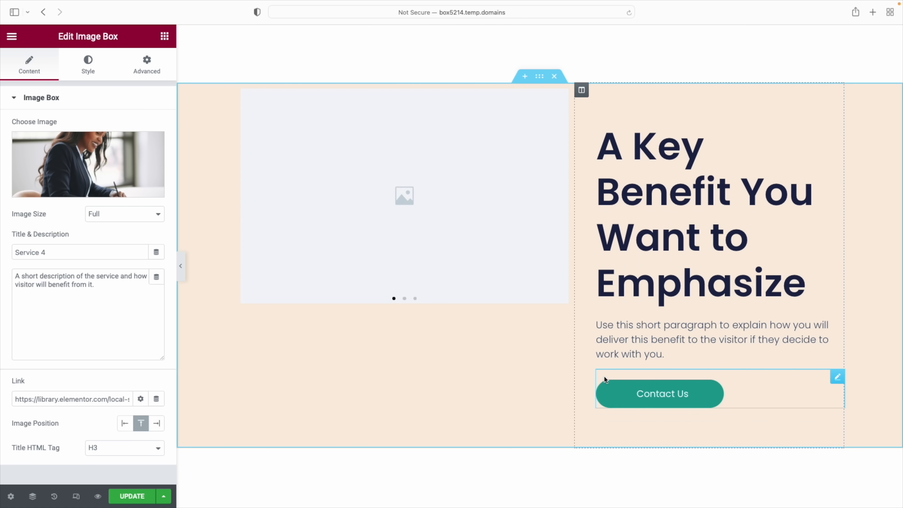
scroll(604, 376, down, 5)
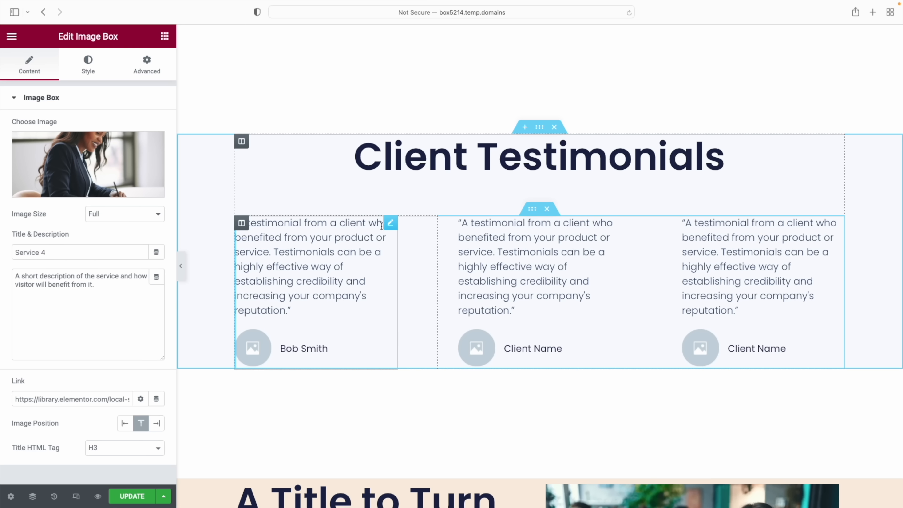
Insert a Media Library photo as the first testimonial's avatar
scroll(391, 225, up, 1)
click(390, 225)
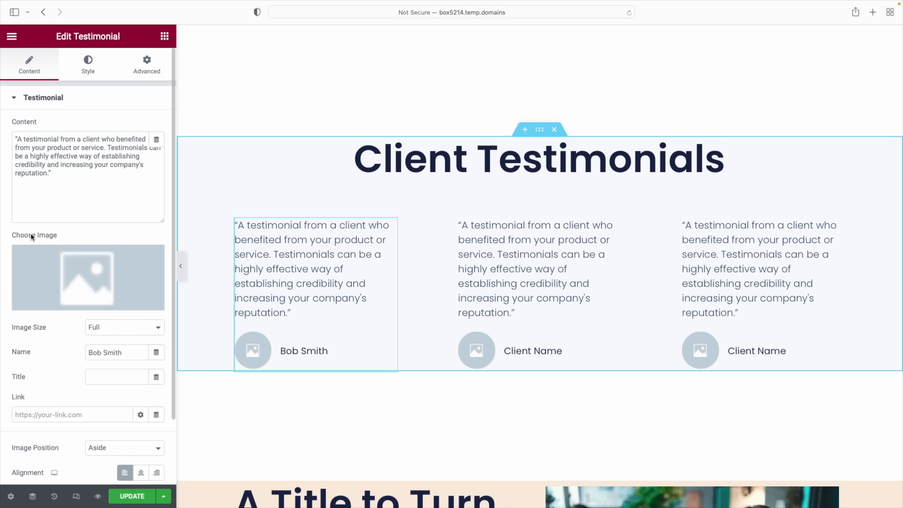
click(81, 303)
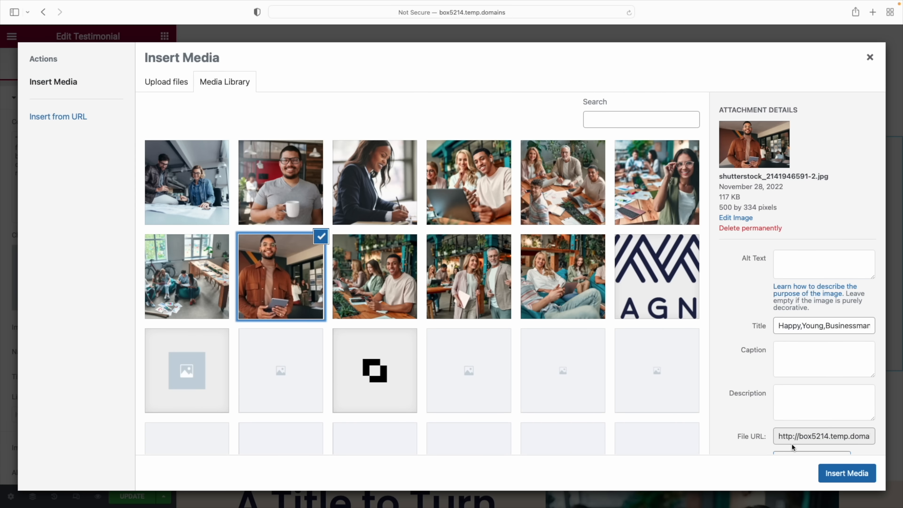
click(843, 473)
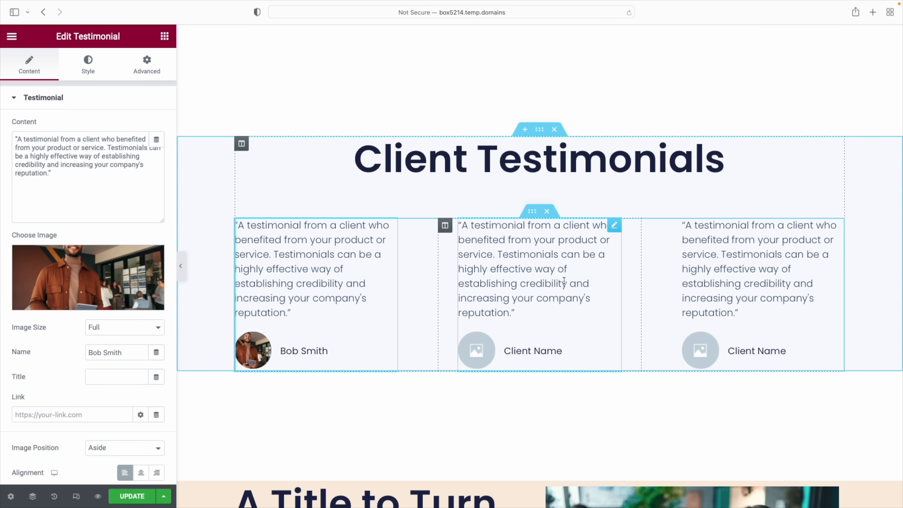
Open the second testimonial's image in the Media Library, then scroll up toward Why Work With Us
click(615, 225)
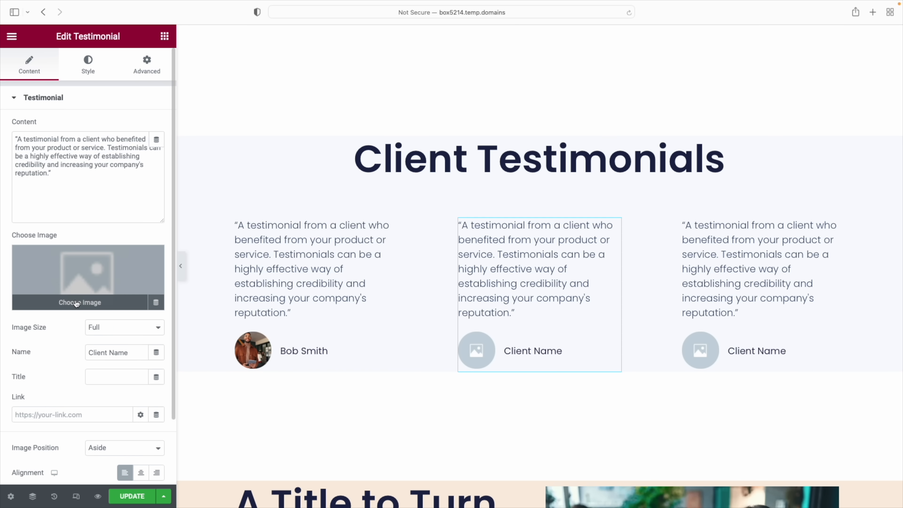
click(81, 303)
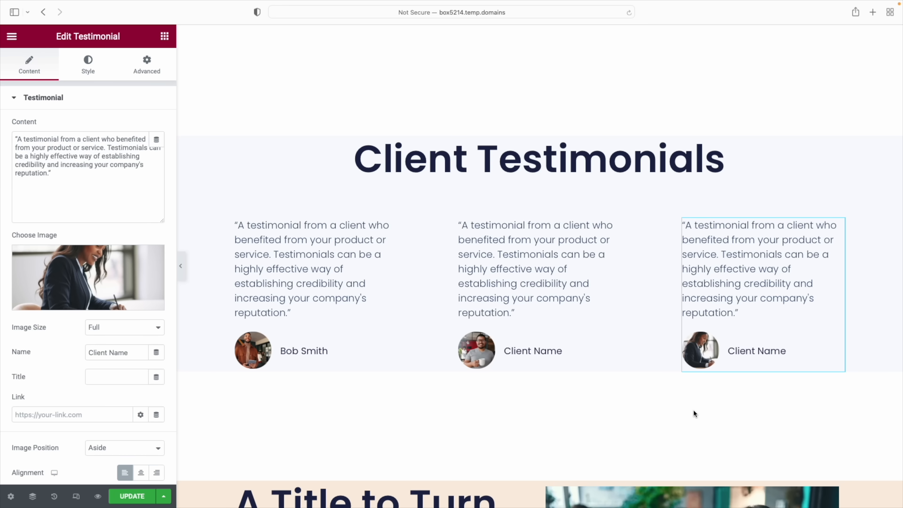
scroll(694, 411, up, 5)
scroll(694, 410, up, 5)
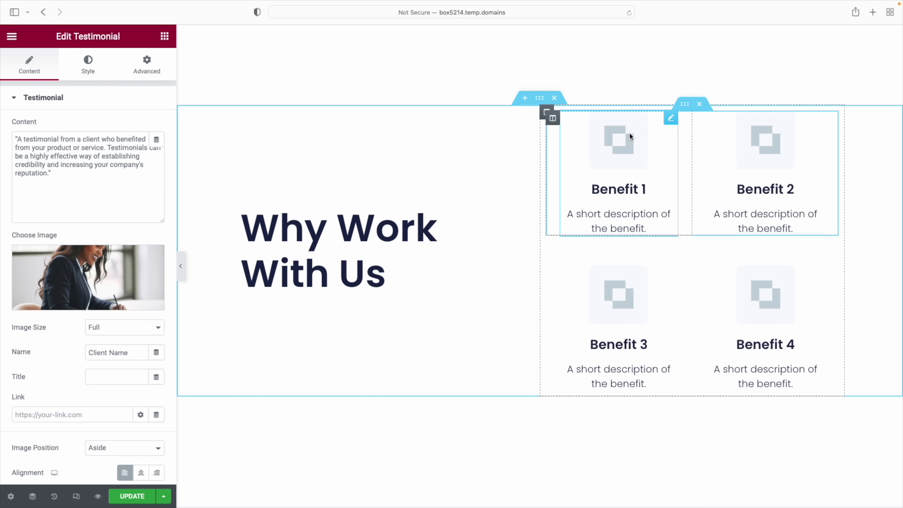
Give Benefit 1 the Font Awesome Regular credit card icon
click(672, 118)
click(634, 160)
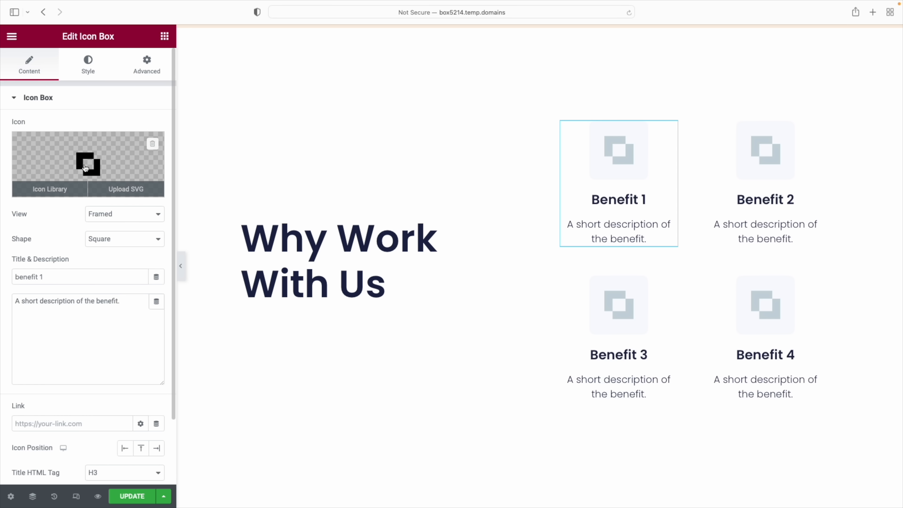
click(42, 189)
click(203, 128)
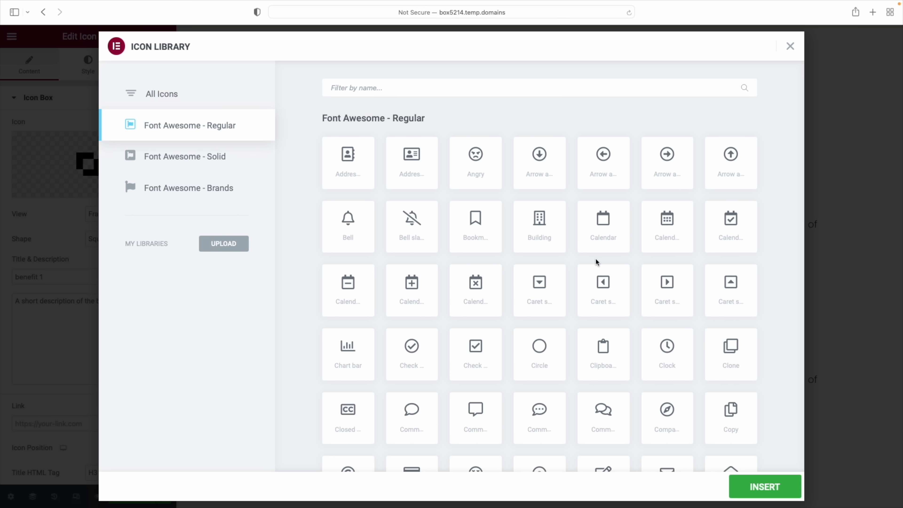
click(218, 161)
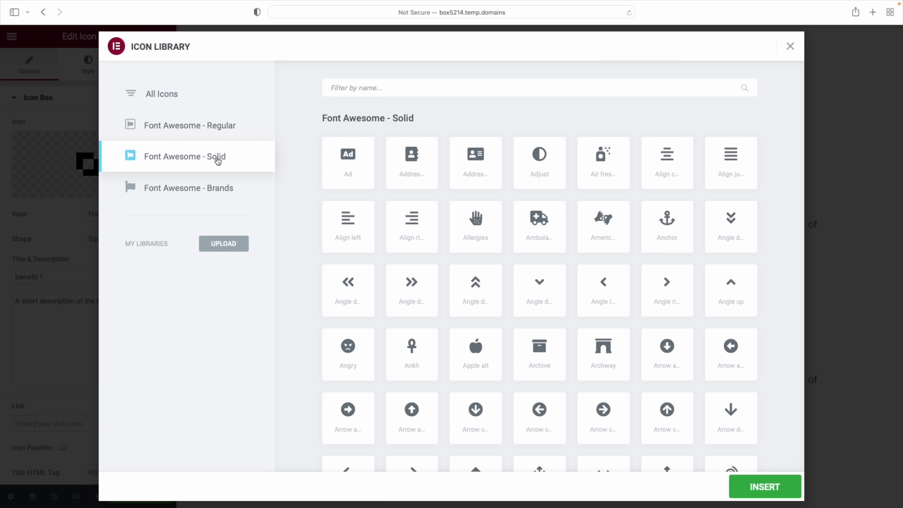
click(202, 133)
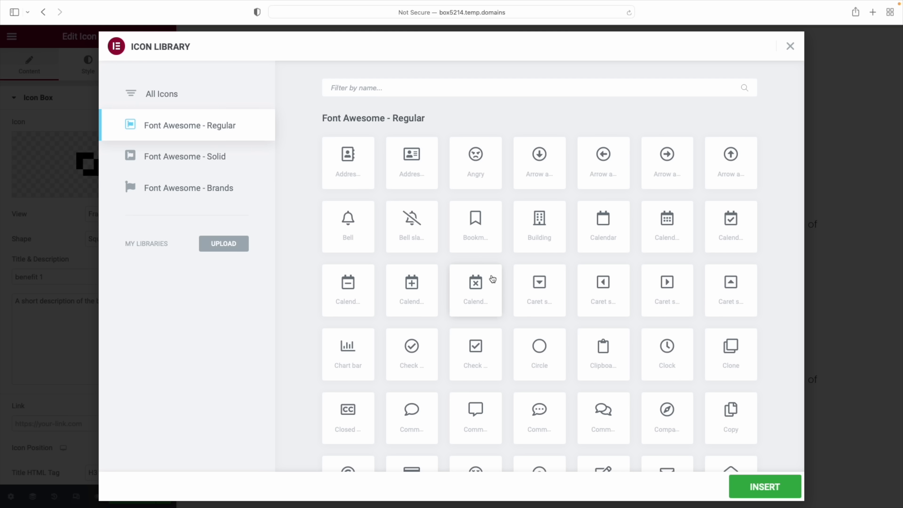
scroll(573, 249, down, 3)
scroll(572, 246, down, 3)
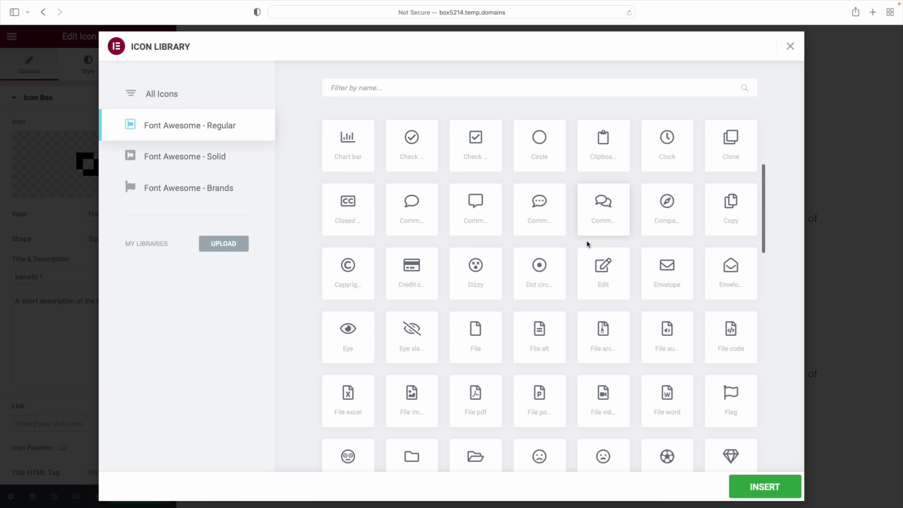
scroll(587, 244, down, 1)
click(409, 247)
click(765, 487)
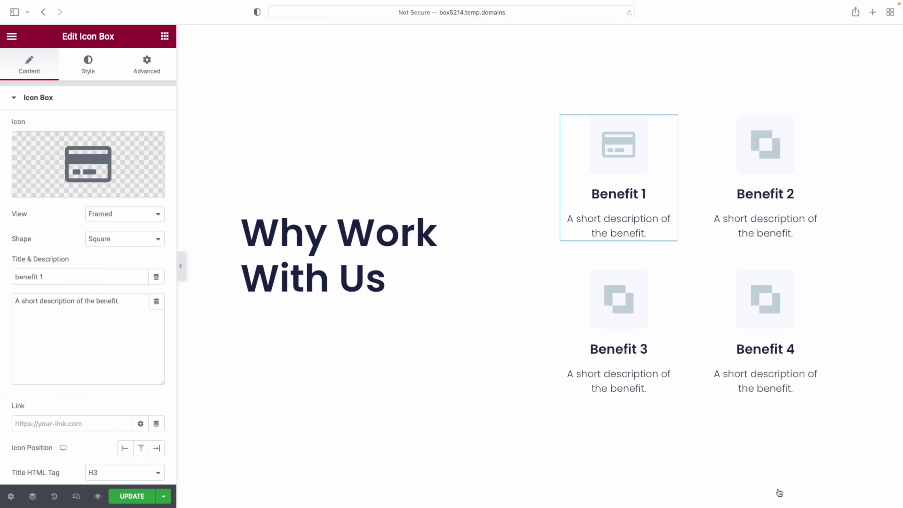
Give Benefit 2 the gem icon, then select Benefit 3 and return to Benefit 1
click(762, 156)
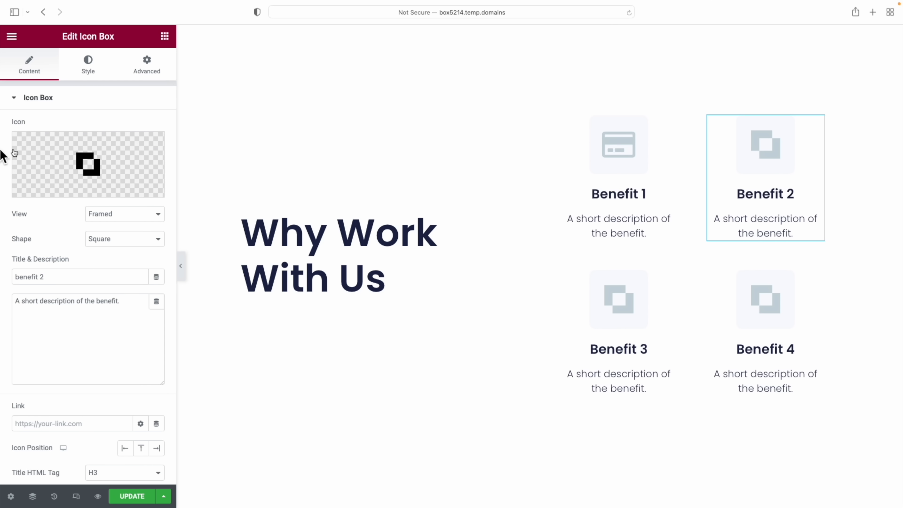
click(60, 191)
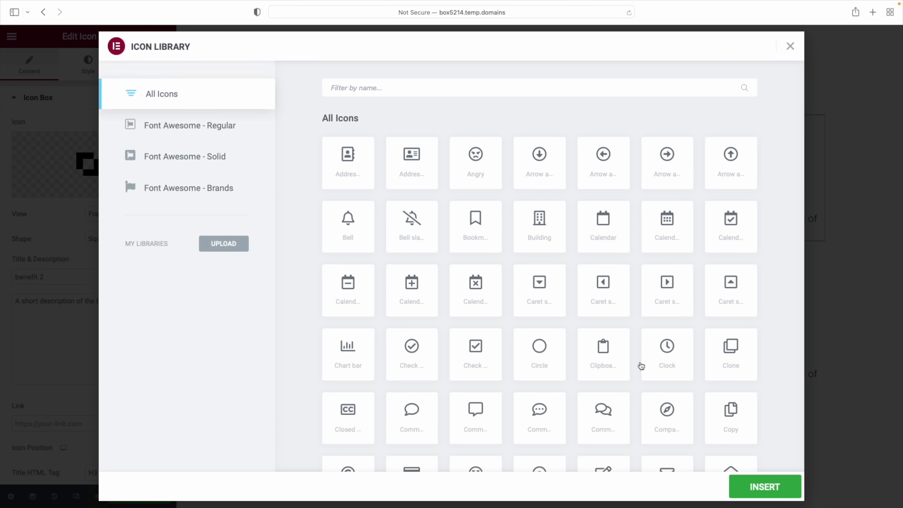
scroll(641, 369, down, 9)
click(734, 338)
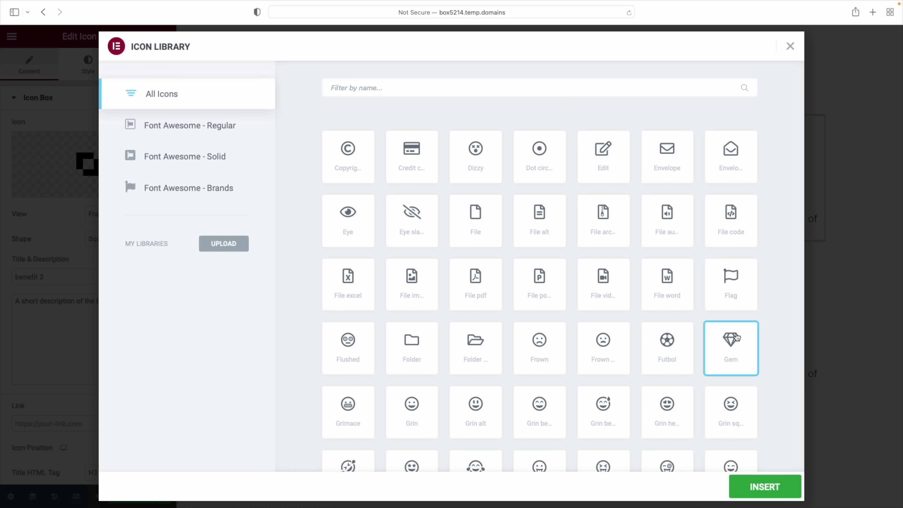
click(773, 492)
click(622, 297)
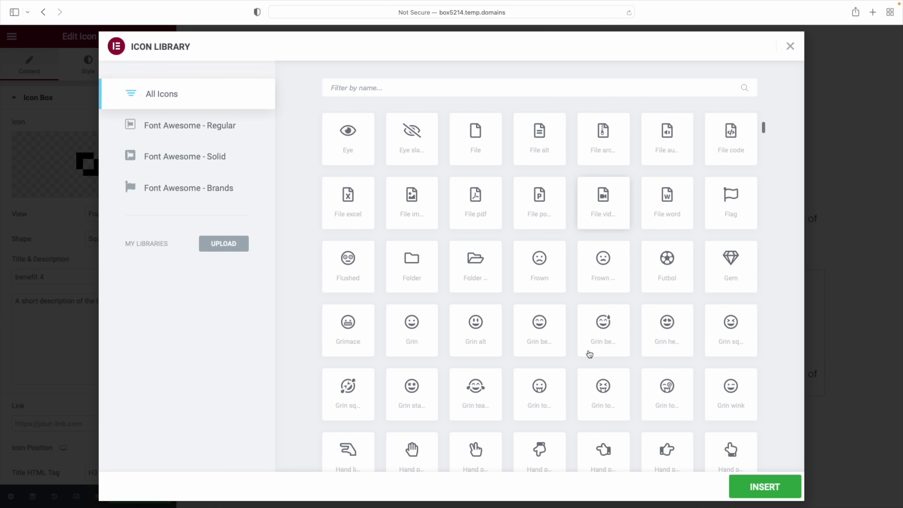
scroll(589, 354, down, 10)
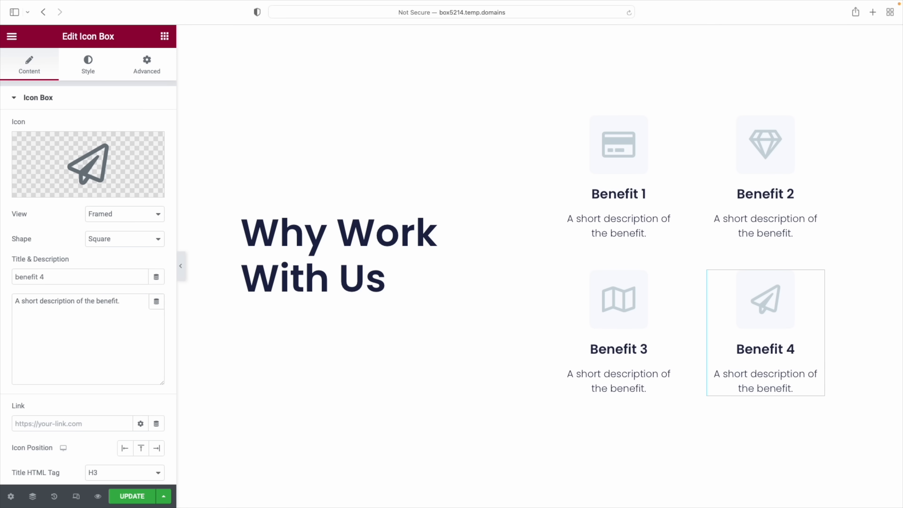
click(614, 145)
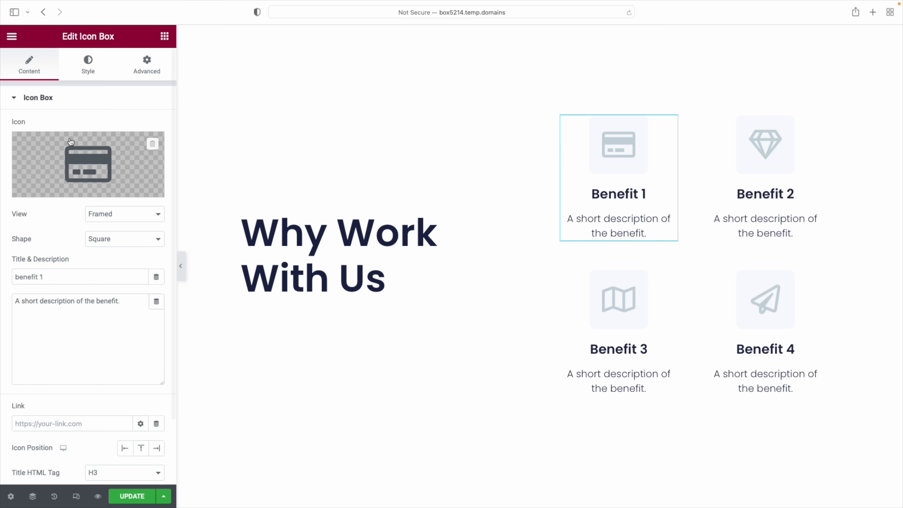
Make Benefit 1's icon teal #A2C3BF, saved as a new global colour, on the beige background colour
click(89, 67)
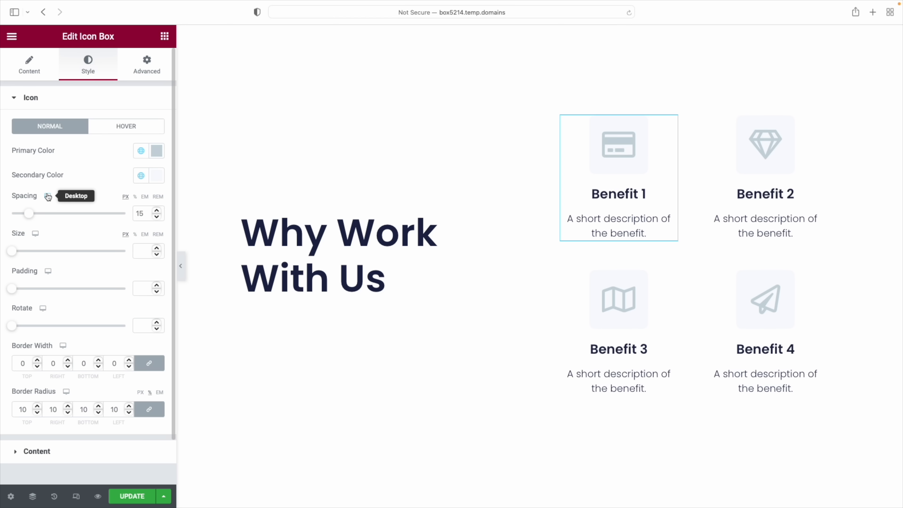
click(157, 175)
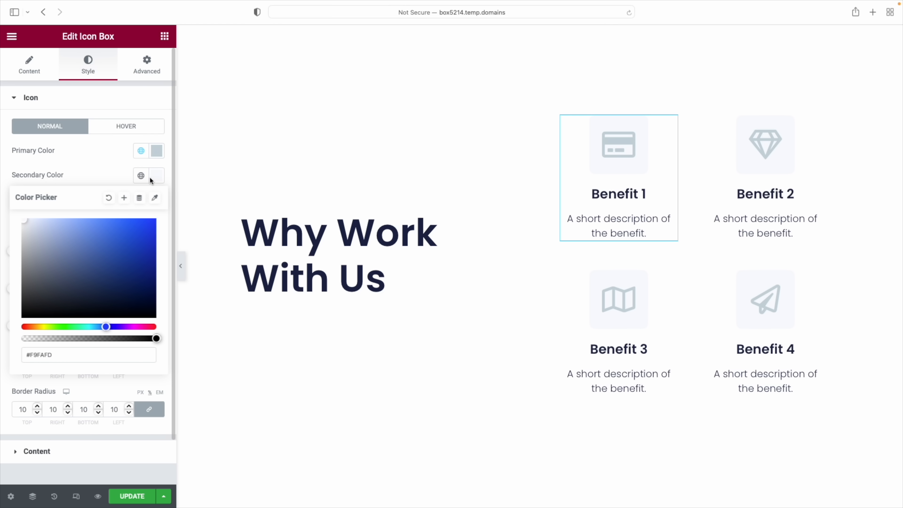
click(109, 199)
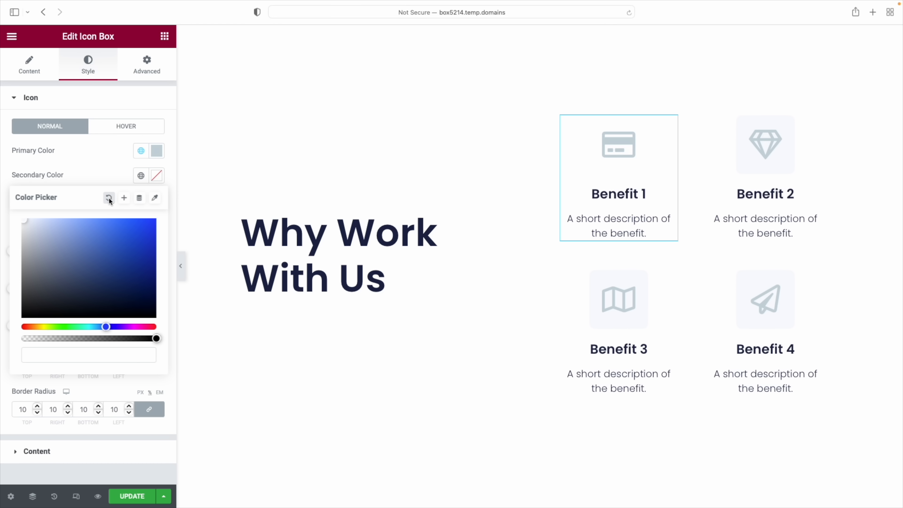
click(140, 176)
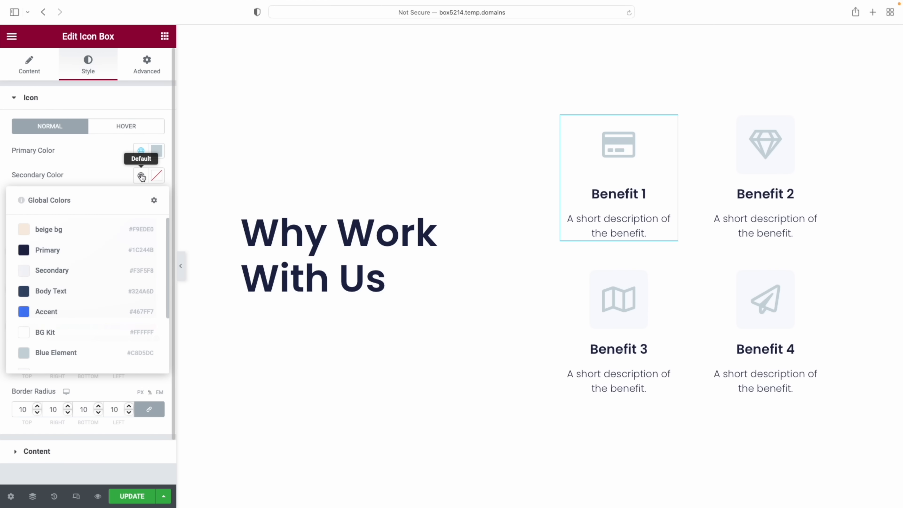
click(51, 228)
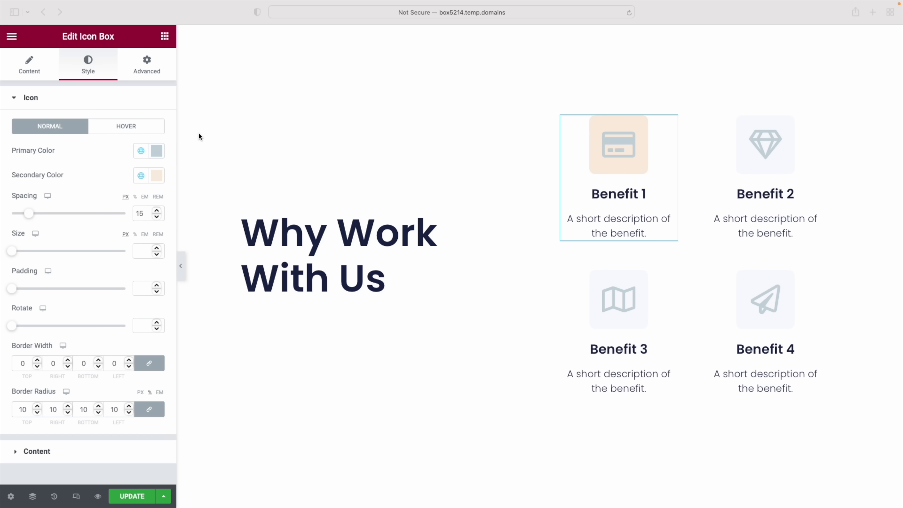
click(157, 152)
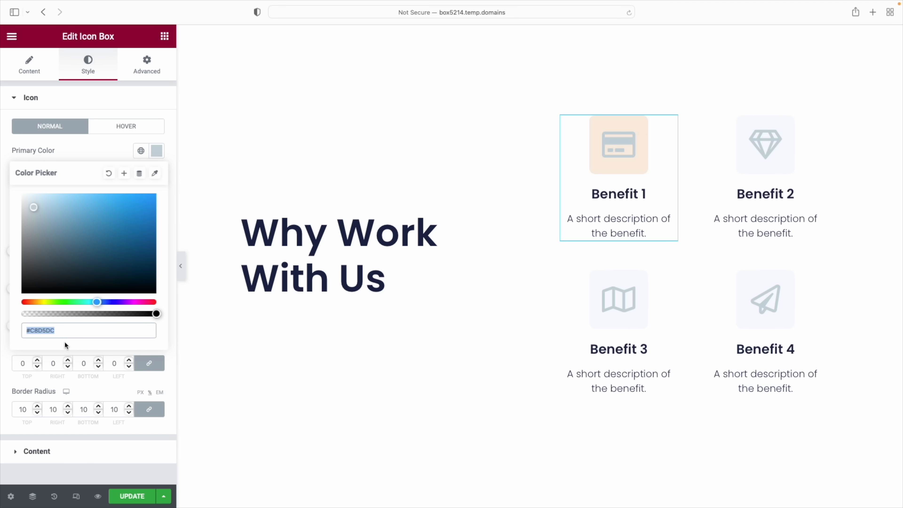
text(A2C3BF)
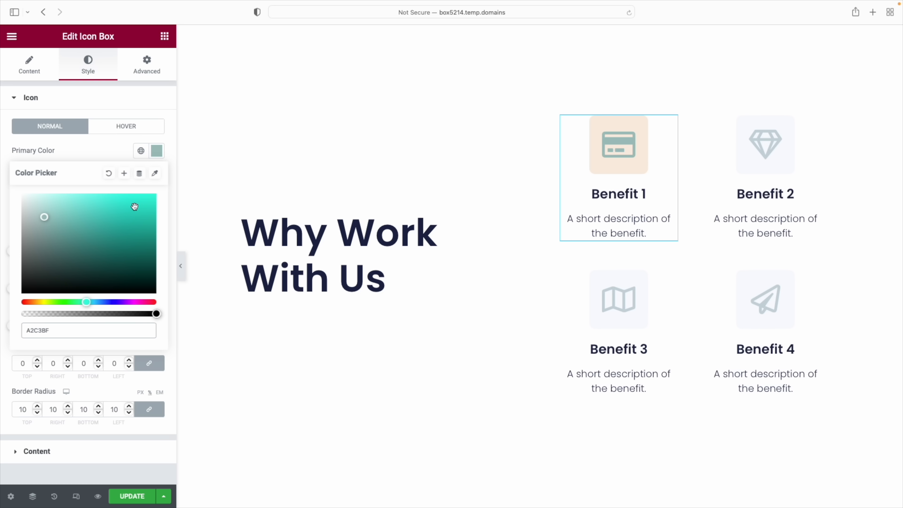
click(125, 175)
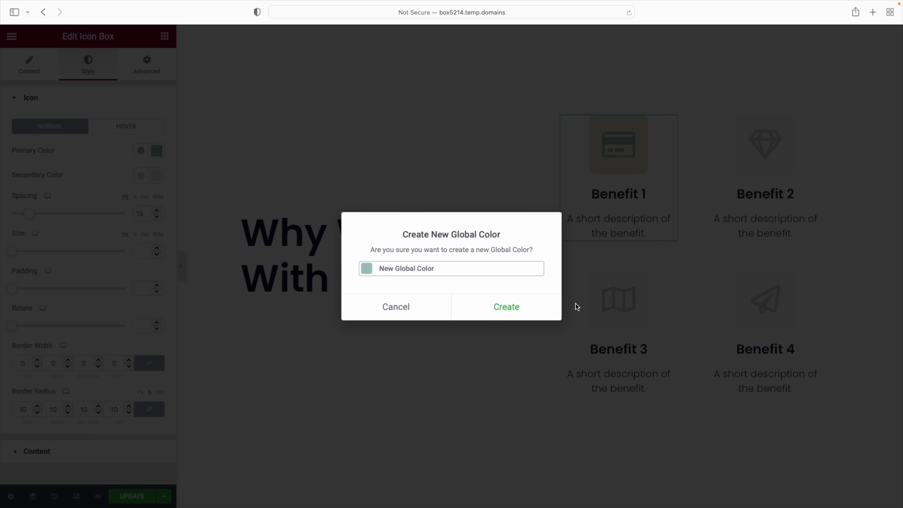
click(499, 308)
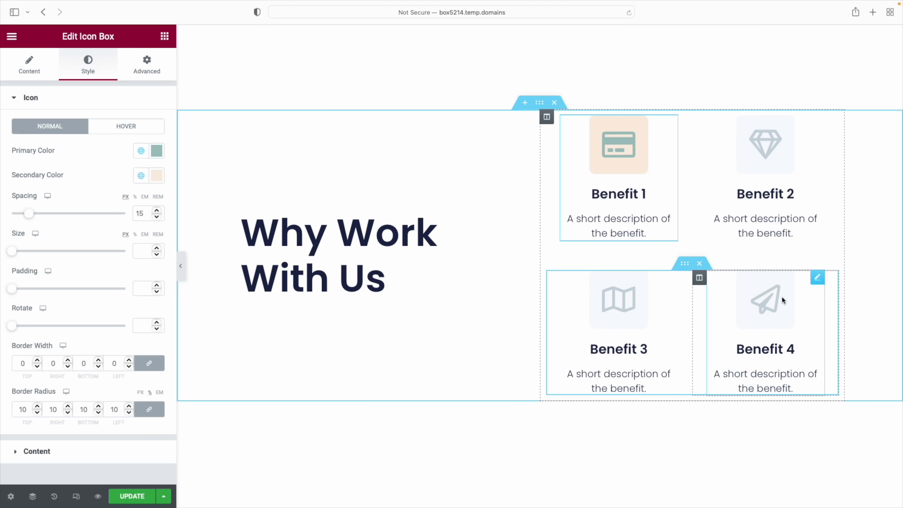
Copy Benefit 1's icon box and paste its style onto Benefits 2, 3 and 4
right_click(630, 141)
click(653, 191)
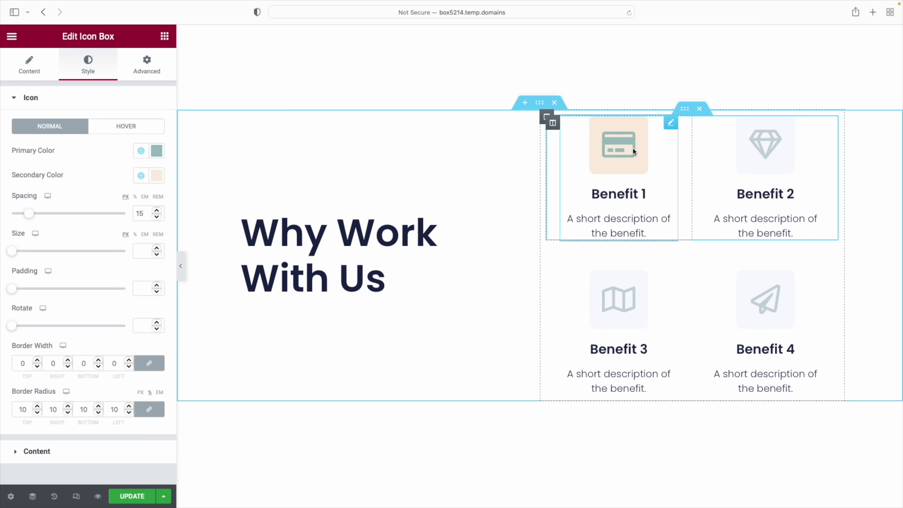
right_click(774, 142)
click(816, 234)
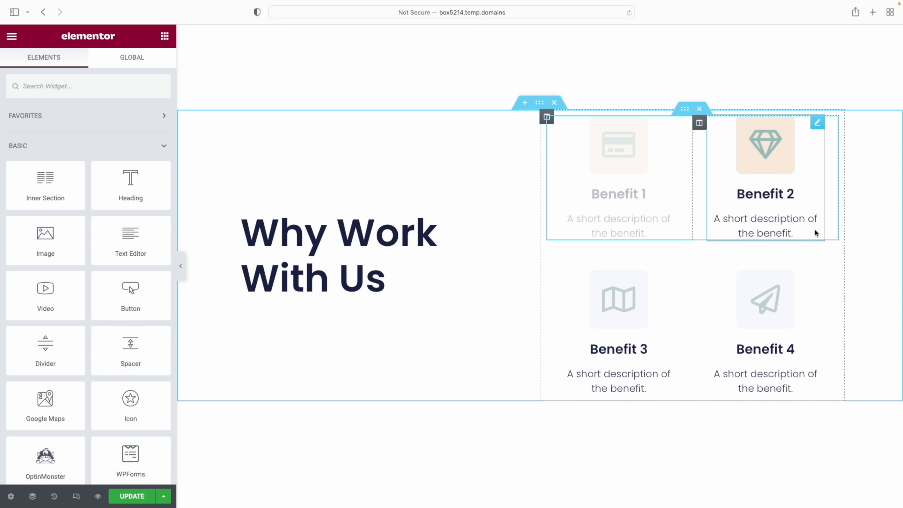
right_click(626, 315)
click(657, 388)
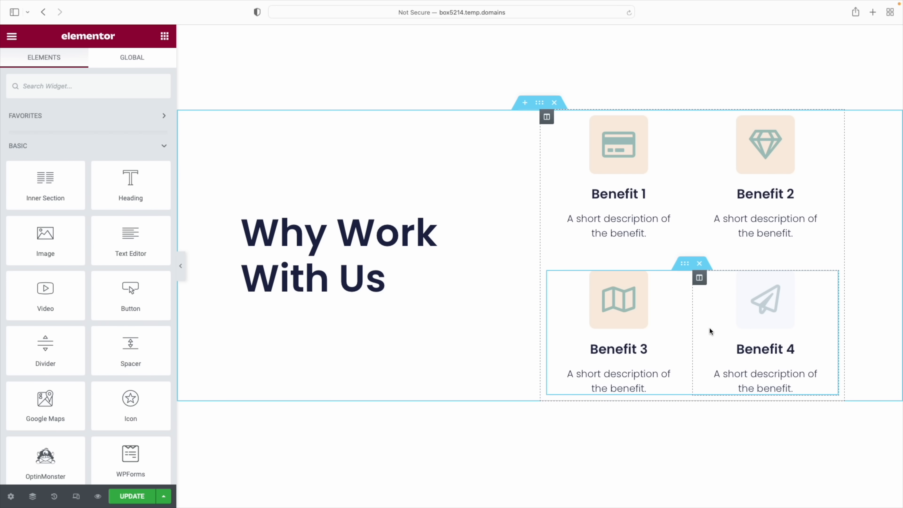
right_click(754, 303)
click(785, 389)
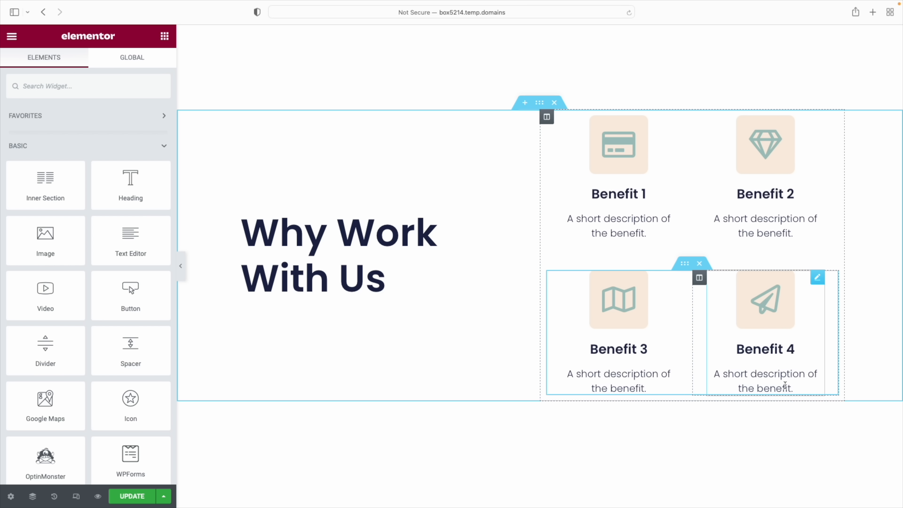
Keep Benefit 1's icon in the Framed view with a square shape
click(622, 169)
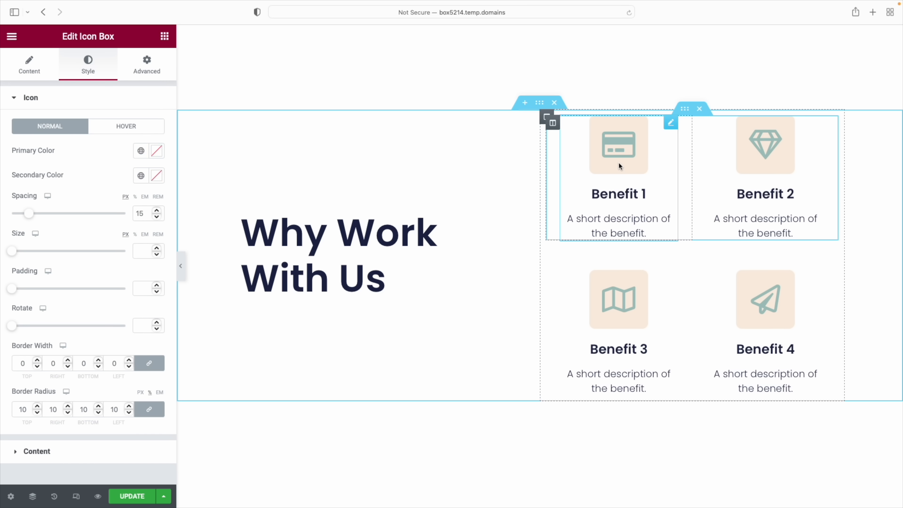
click(18, 70)
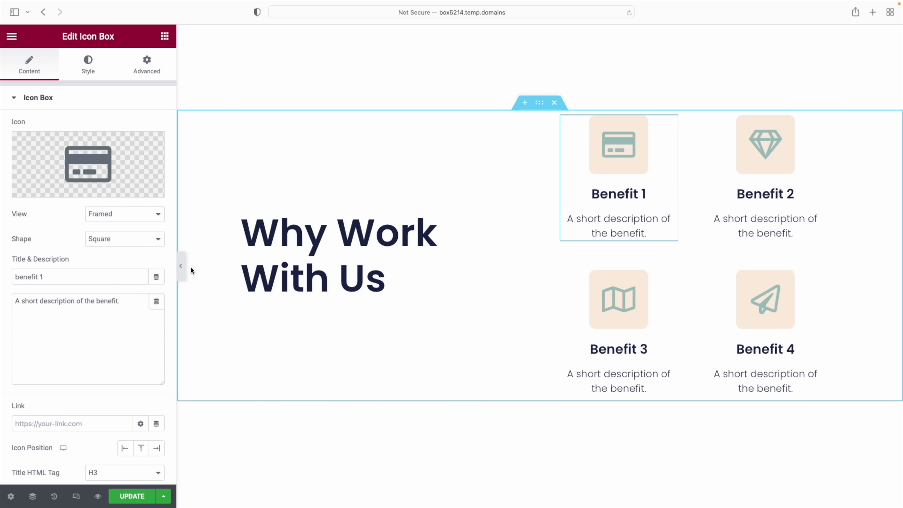
click(135, 213)
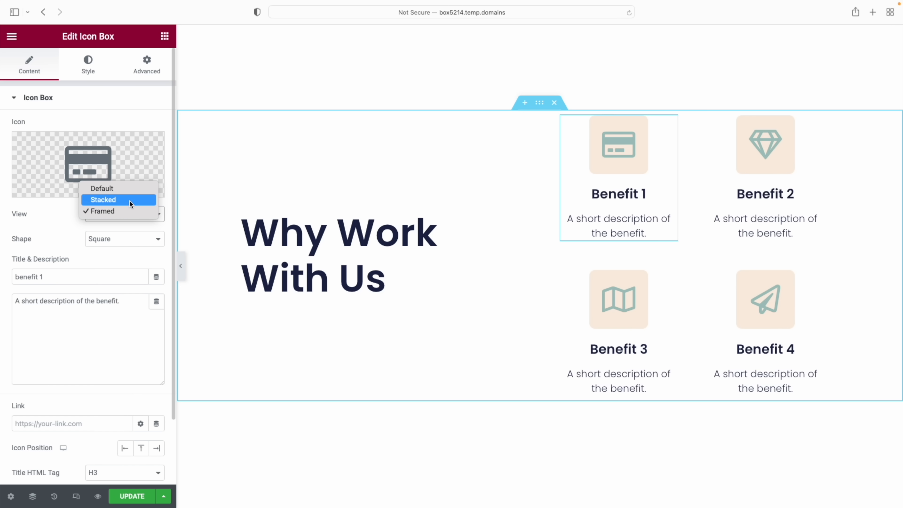
click(129, 201)
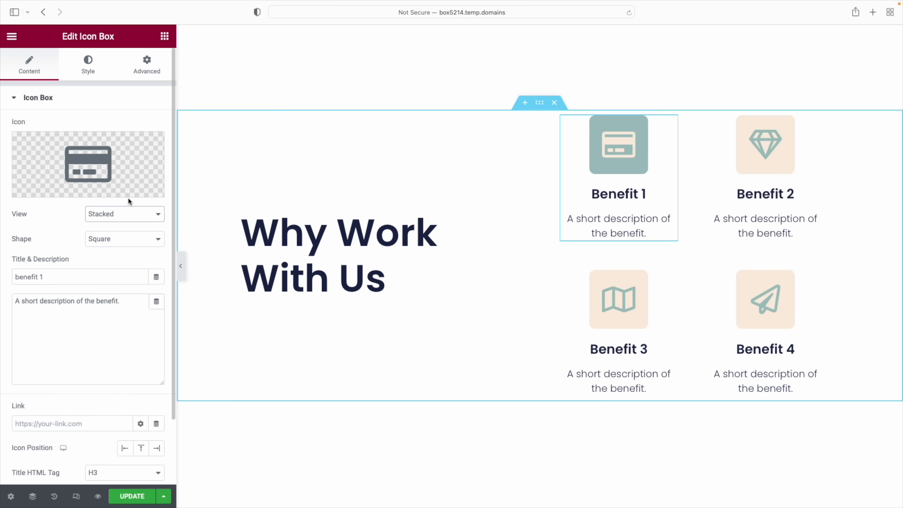
click(125, 212)
key(Escape)
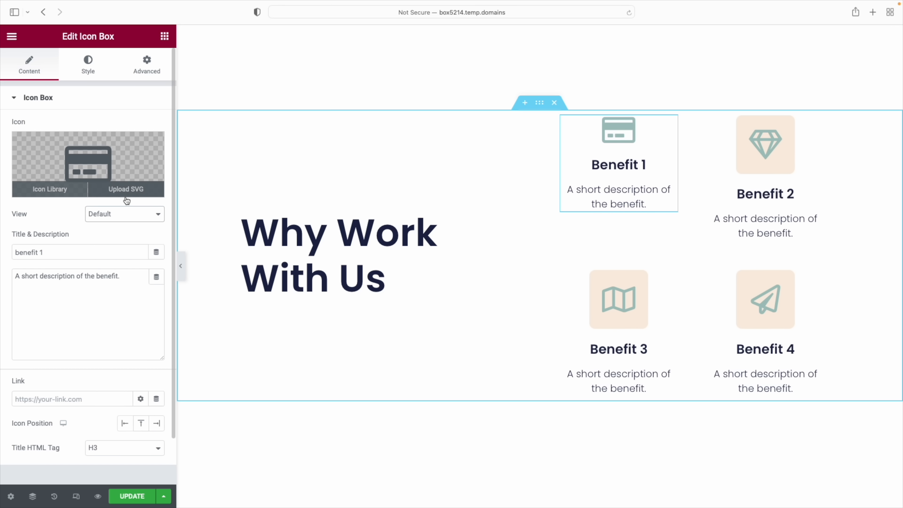
click(125, 214)
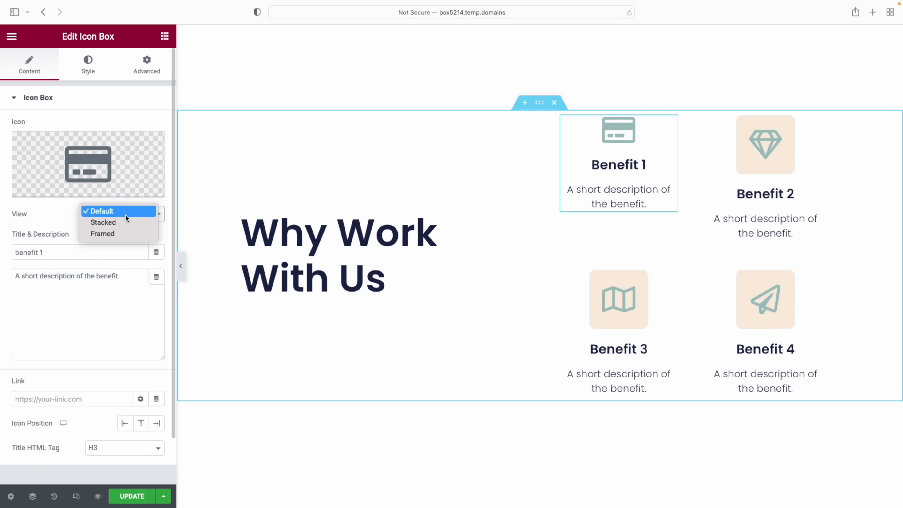
click(123, 234)
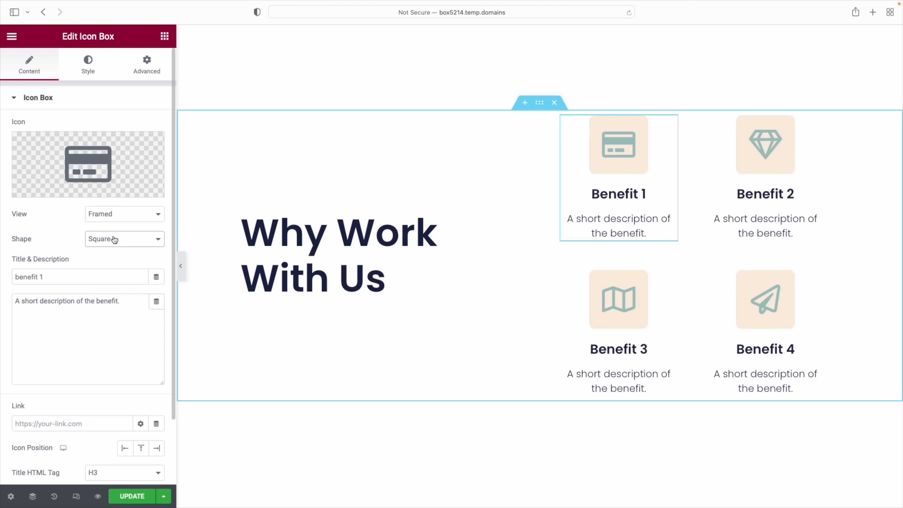
click(128, 242)
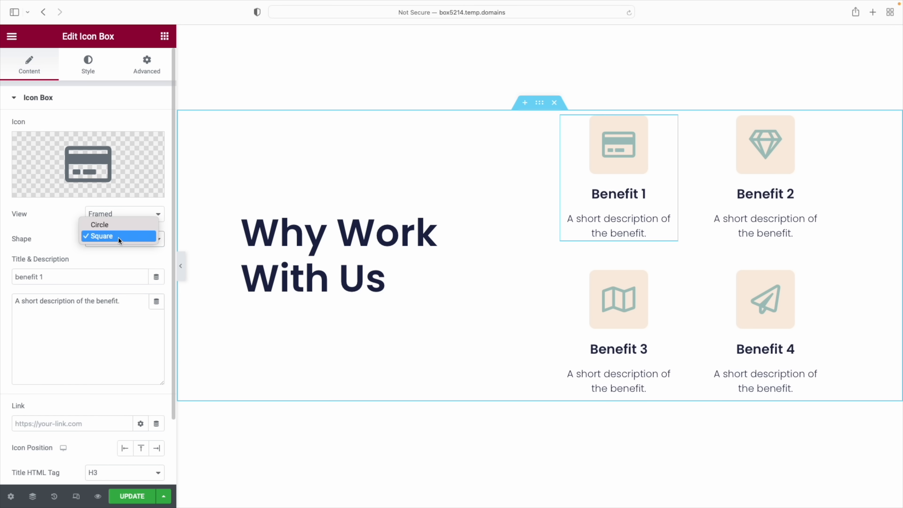
click(118, 237)
Open the Key Benefit carousel's gallery and remove its three placeholder images
scroll(434, 323, up, 12)
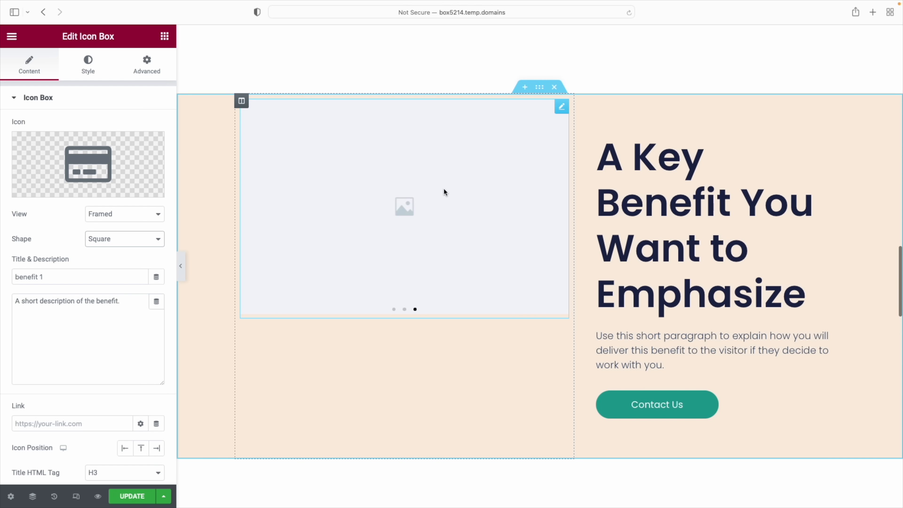
scroll(405, 175, up, 2)
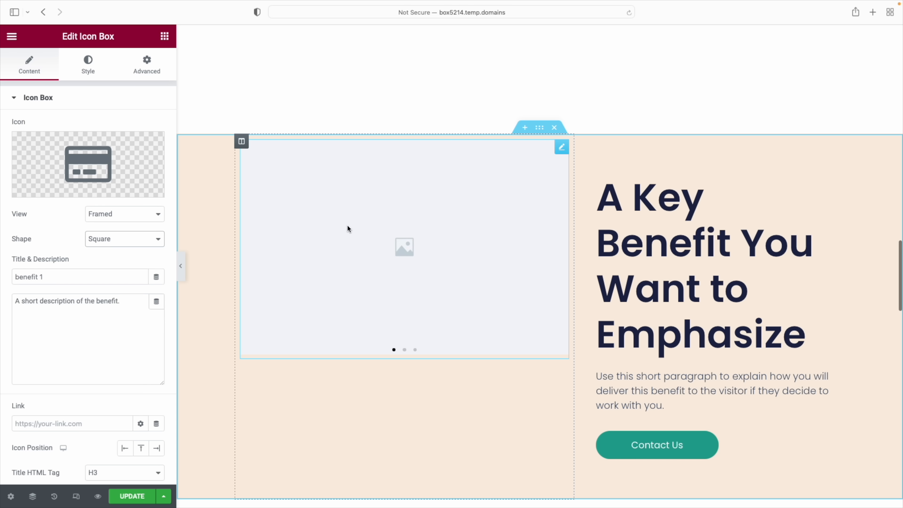
click(404, 350)
click(492, 277)
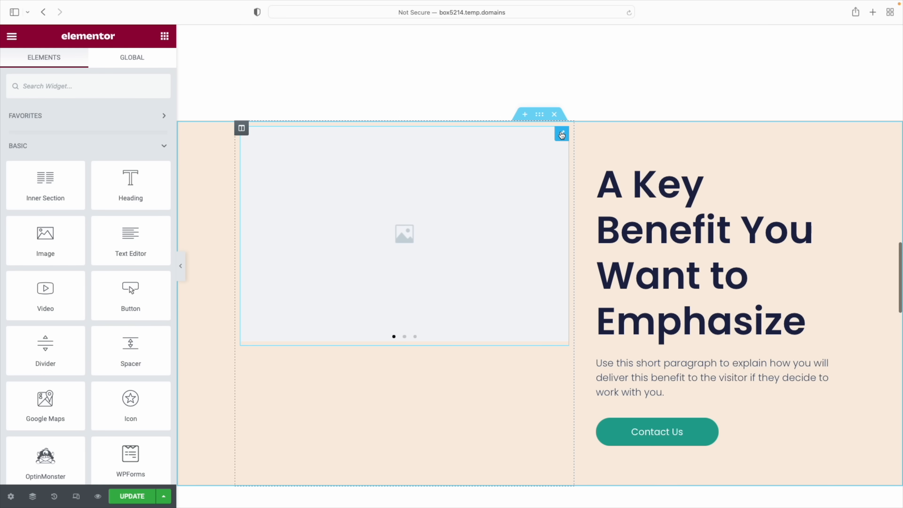
click(562, 135)
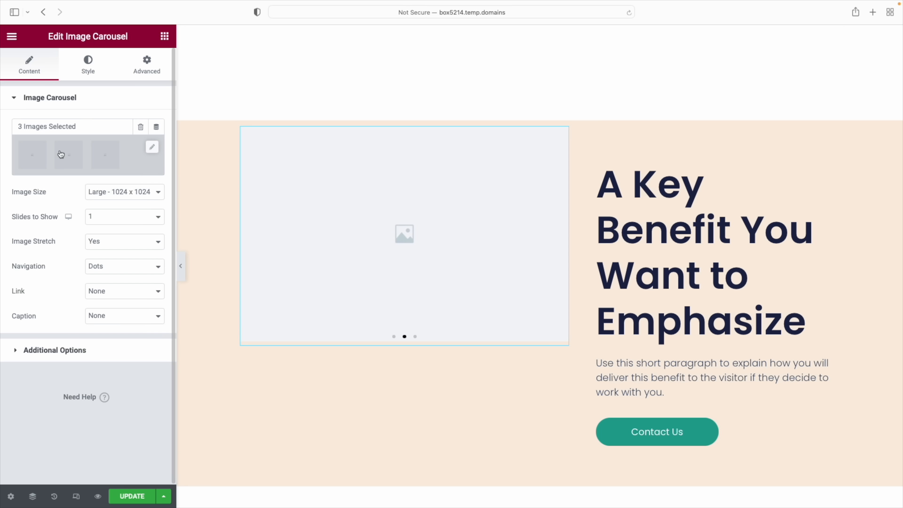
click(152, 148)
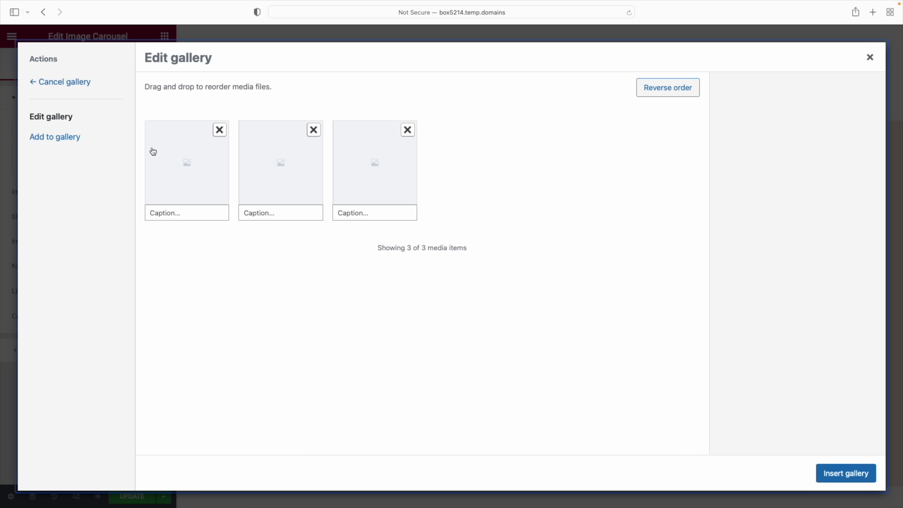
click(220, 130)
click(221, 131)
click(221, 133)
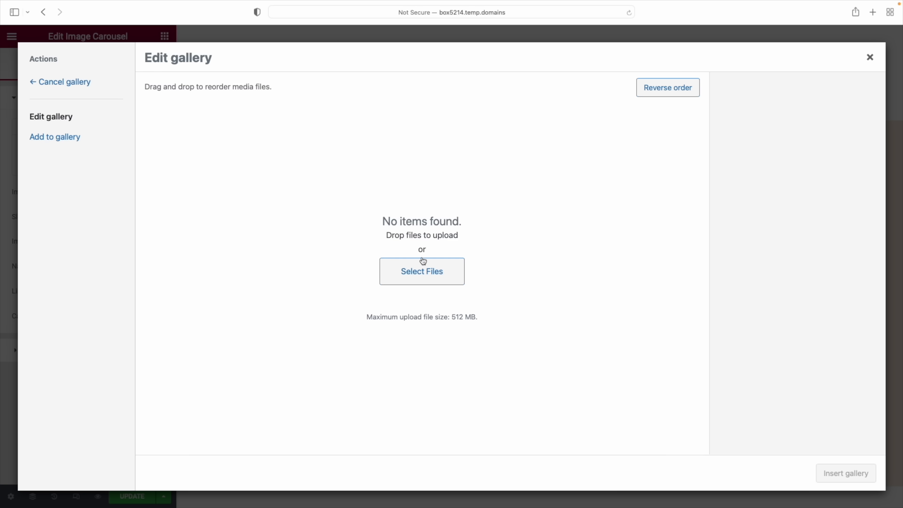
Fill the carousel with three office photos: meeting table group, woman in glasses, bright-office team
click(57, 142)
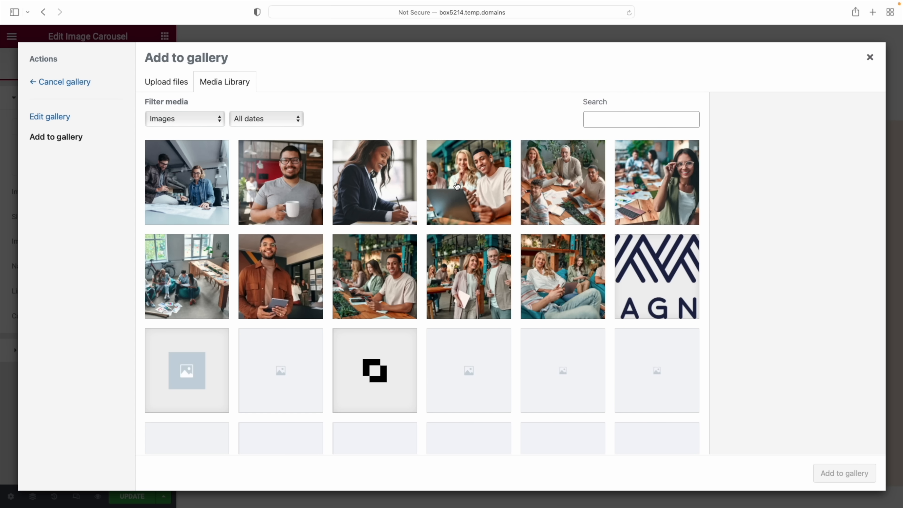
click(549, 179)
click(632, 177)
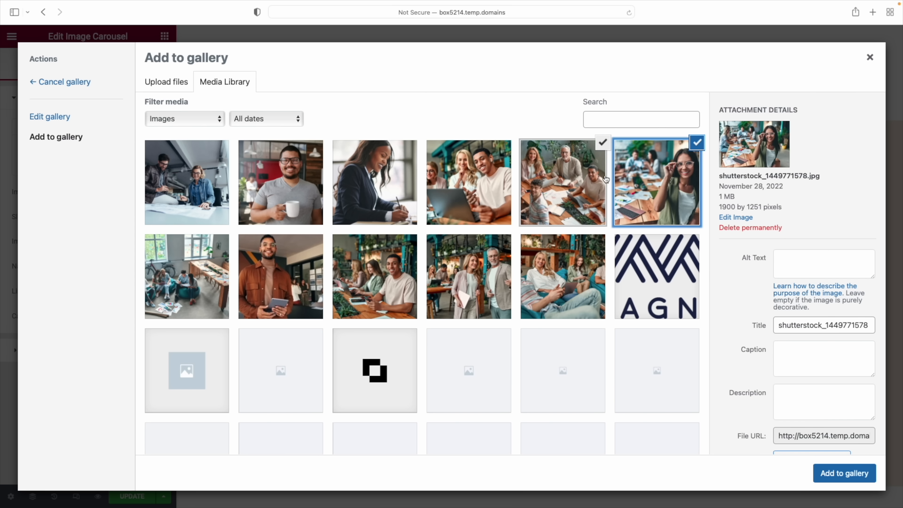
click(184, 267)
click(832, 474)
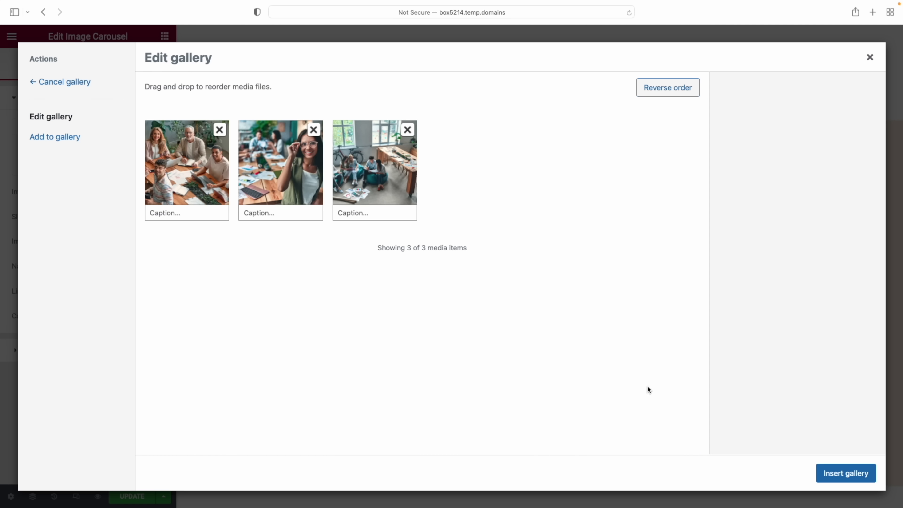
click(837, 474)
drag(558, 279, 433, 281)
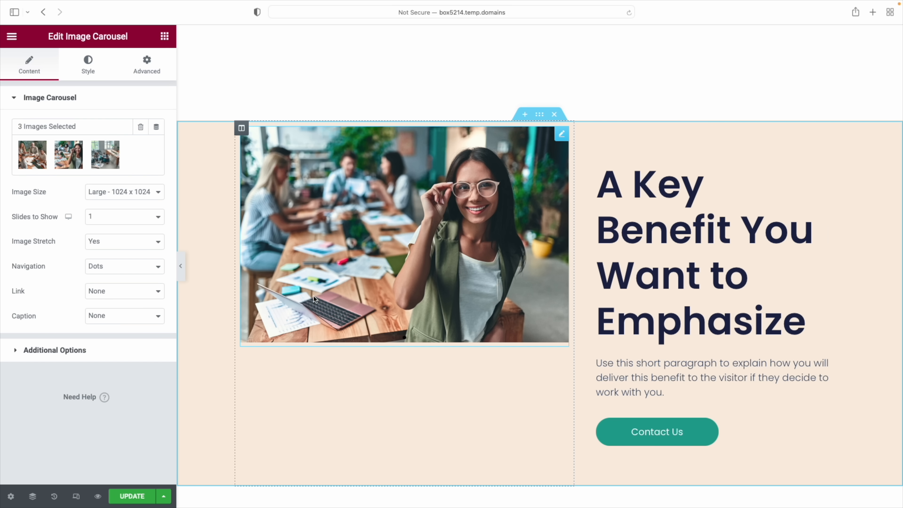
scroll(468, 390, up, 10)
scroll(468, 390, up, 10)
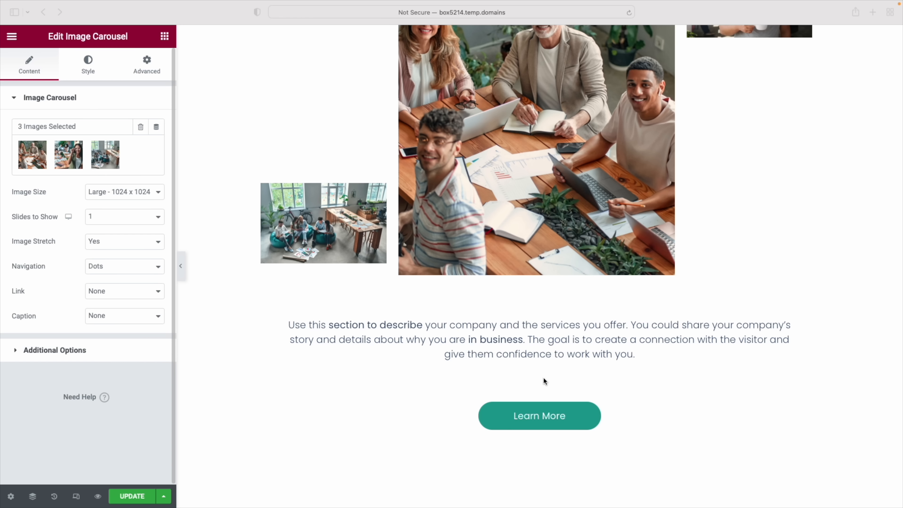
click(166, 37)
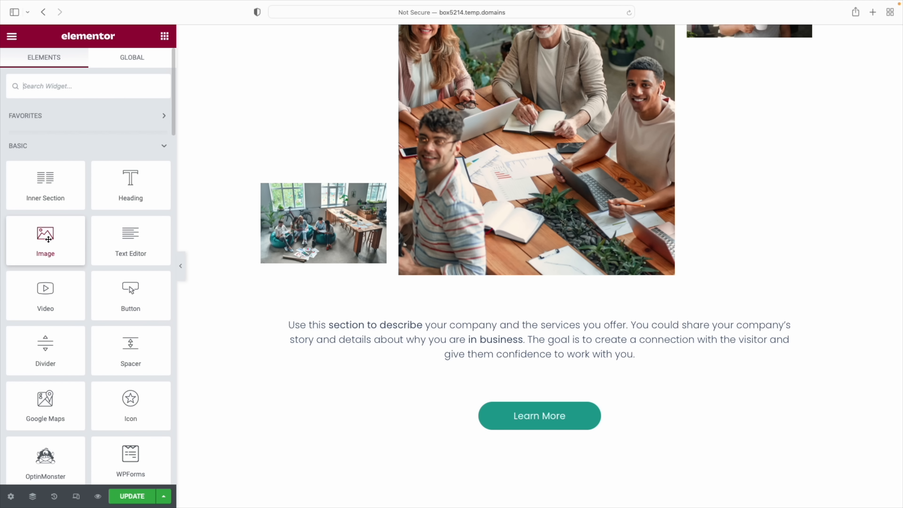
Add an Image widget below the company description showing the man-with-mug photo
drag(46, 239, 539, 373)
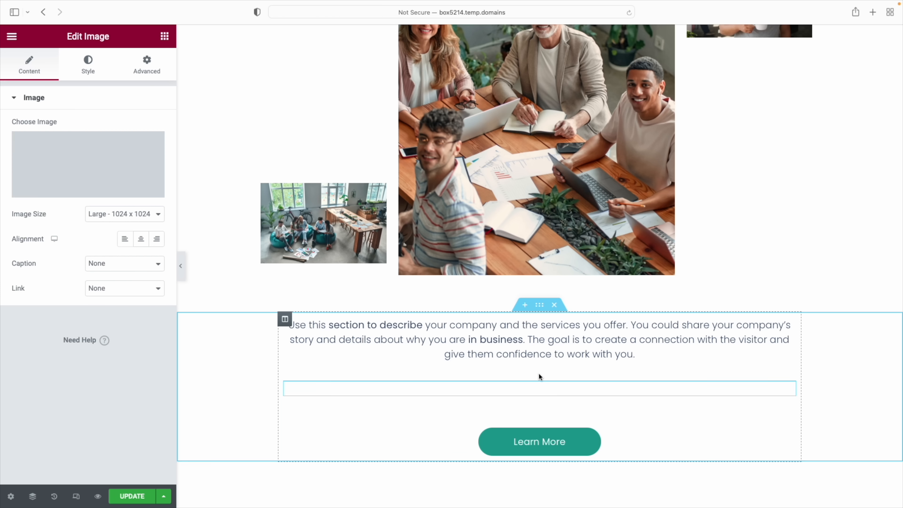
mouse_move(75, 194)
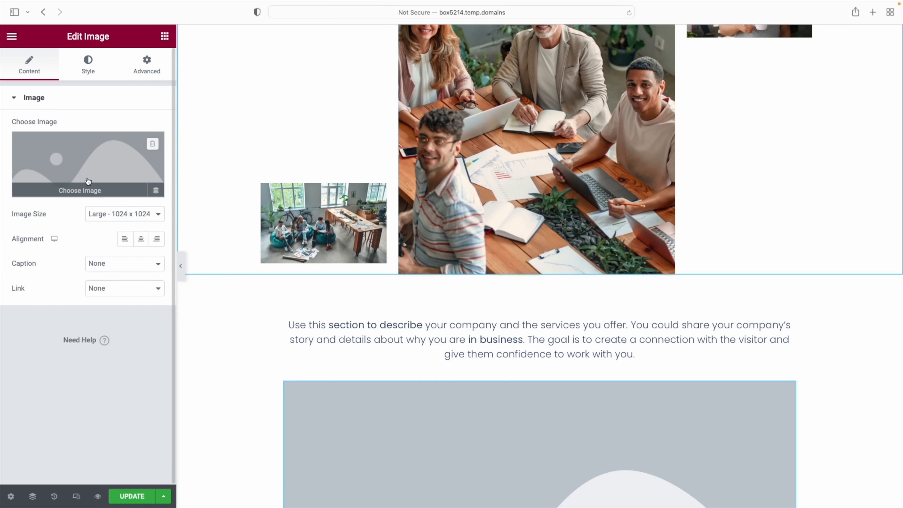
click(72, 193)
click(290, 180)
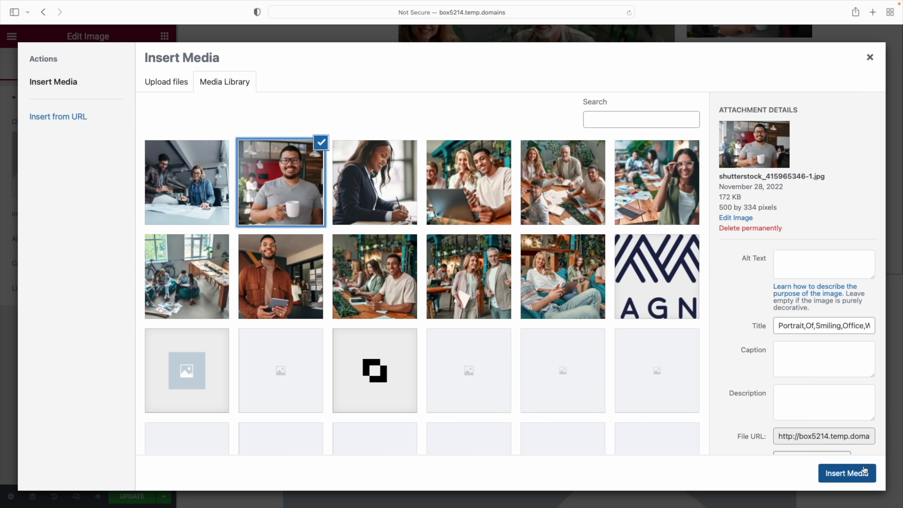
click(856, 474)
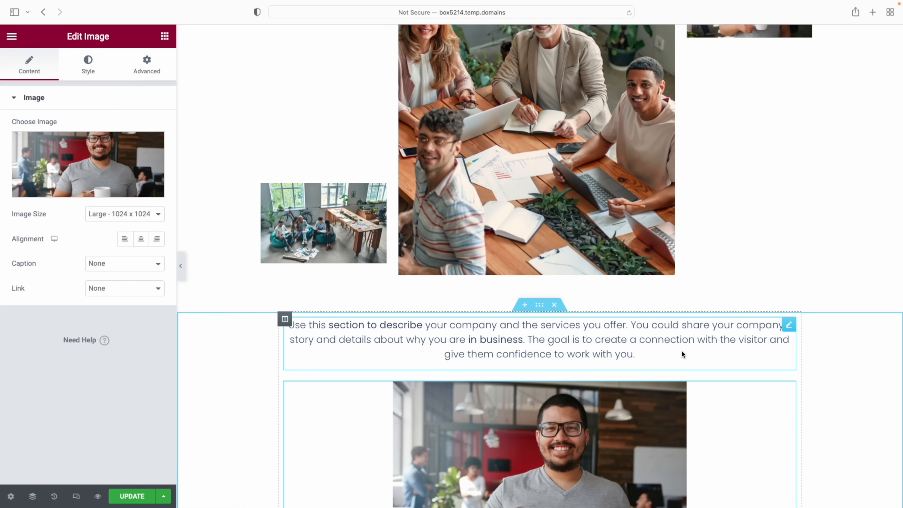
scroll(681, 350, down, 5)
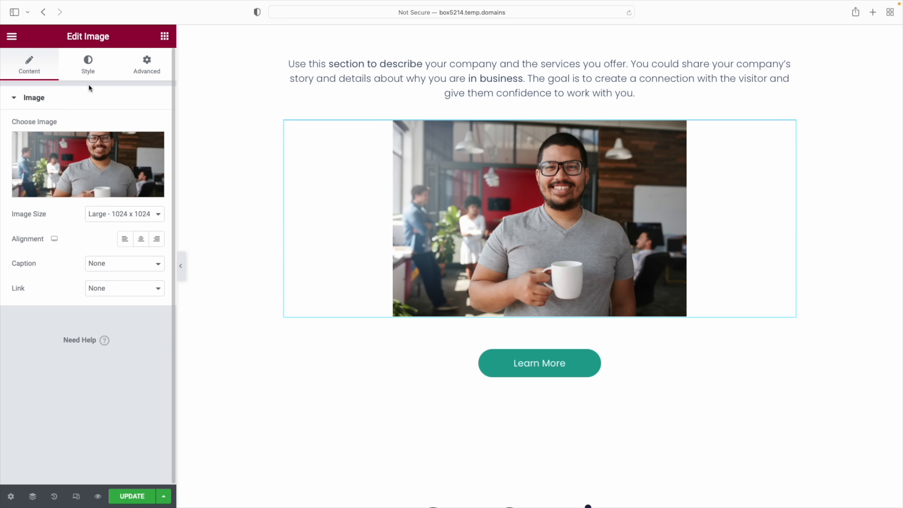
Give the image a solid border of width 14 and corner radius 51
click(90, 71)
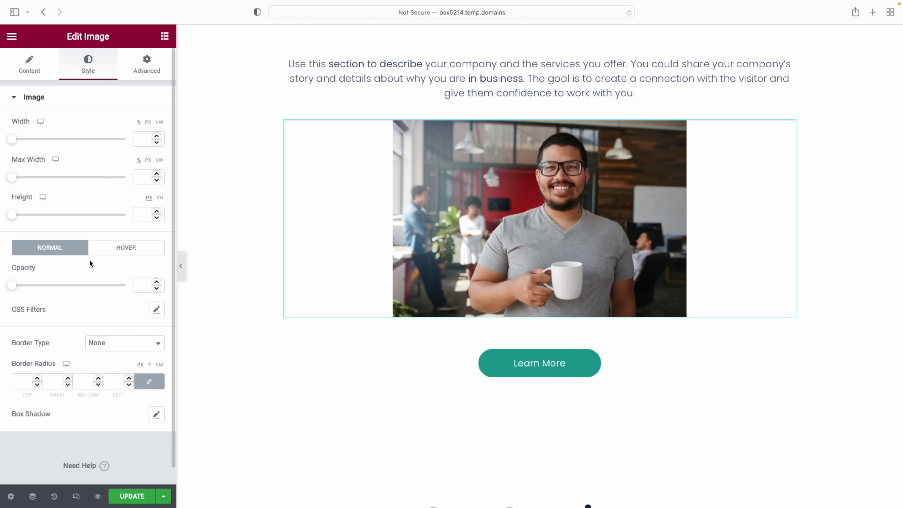
scroll(28, 254, down, 1)
click(122, 340)
click(141, 354)
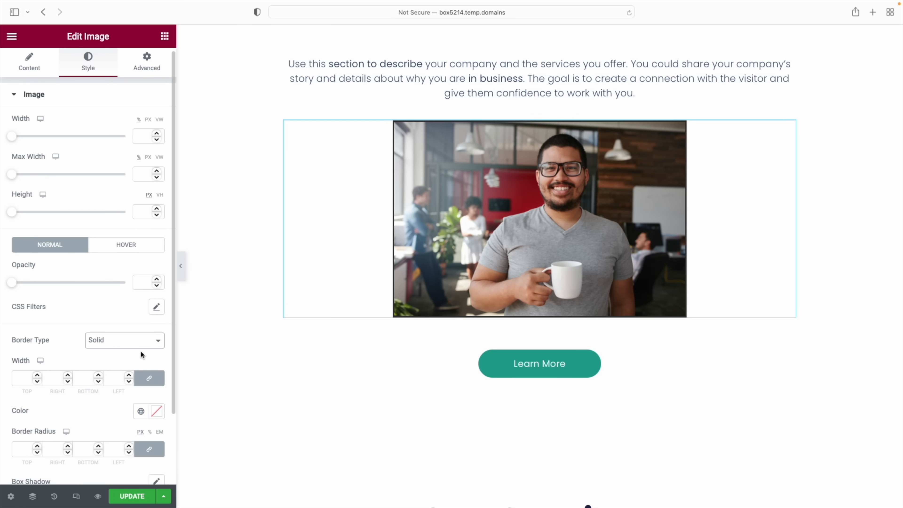
click(37, 375)
click(37, 375)
click(38, 376)
click(38, 376)
click(38, 376)
click(38, 376)
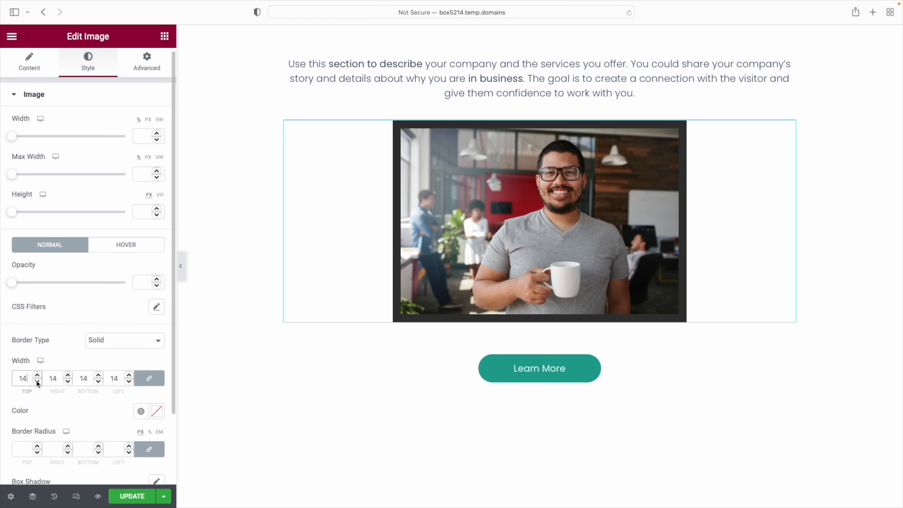
scroll(70, 395, down, 4)
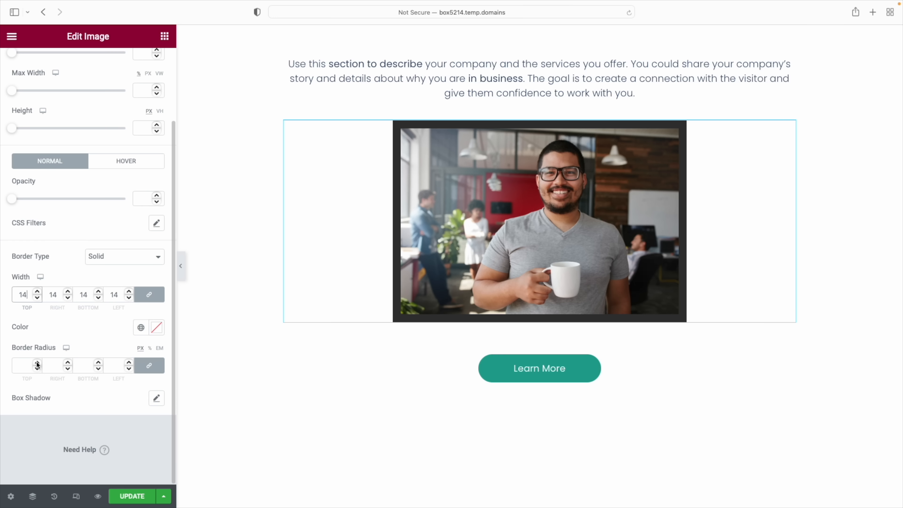
click(37, 363)
drag(37, 363, 37, 361)
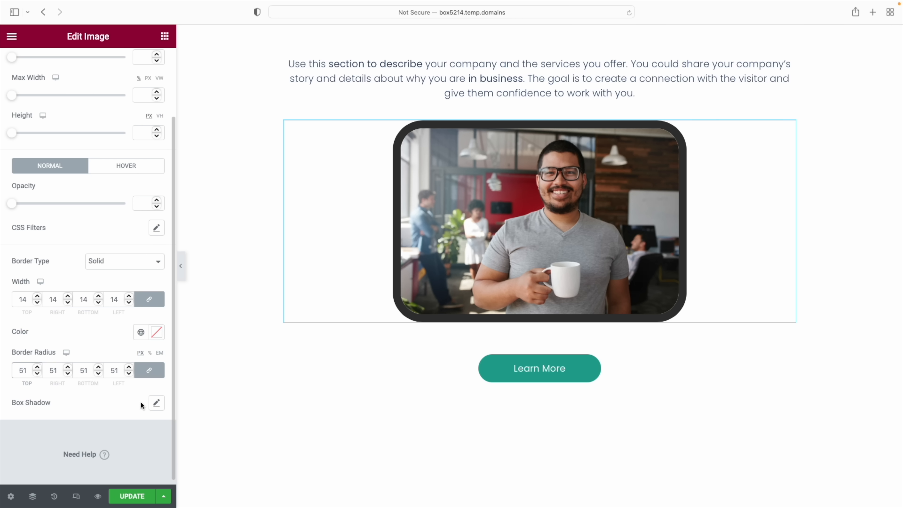
Try a box shadow, reset shadow, border and radius to 0, then delete the coffee-mug image
click(156, 403)
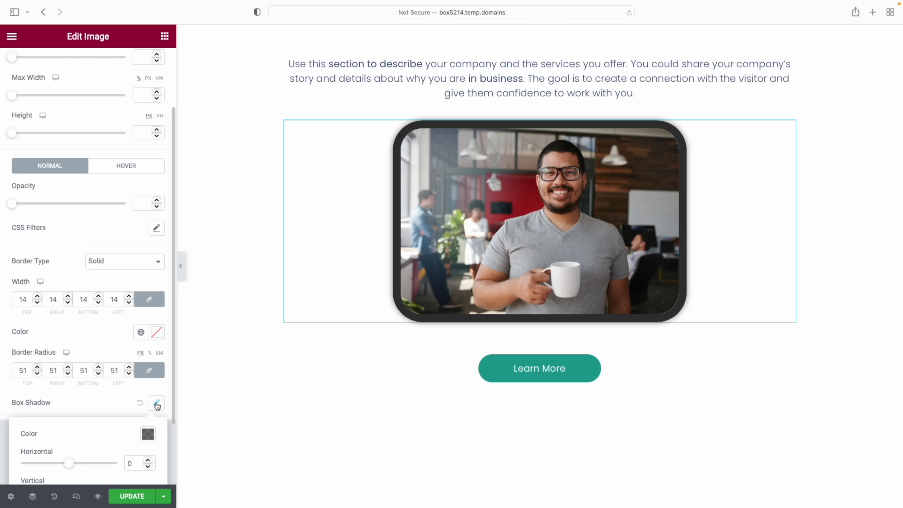
scroll(89, 420, down, 2)
drag(70, 407, 76, 434)
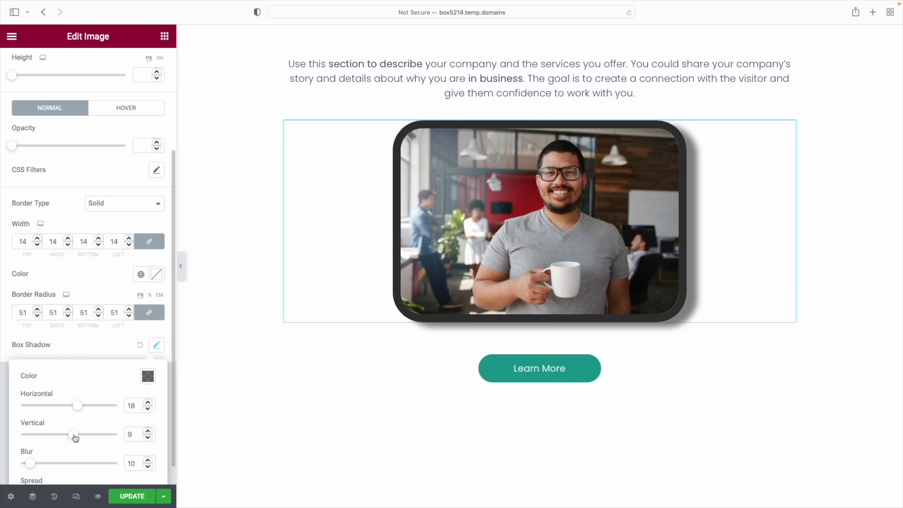
click(141, 345)
click(129, 256)
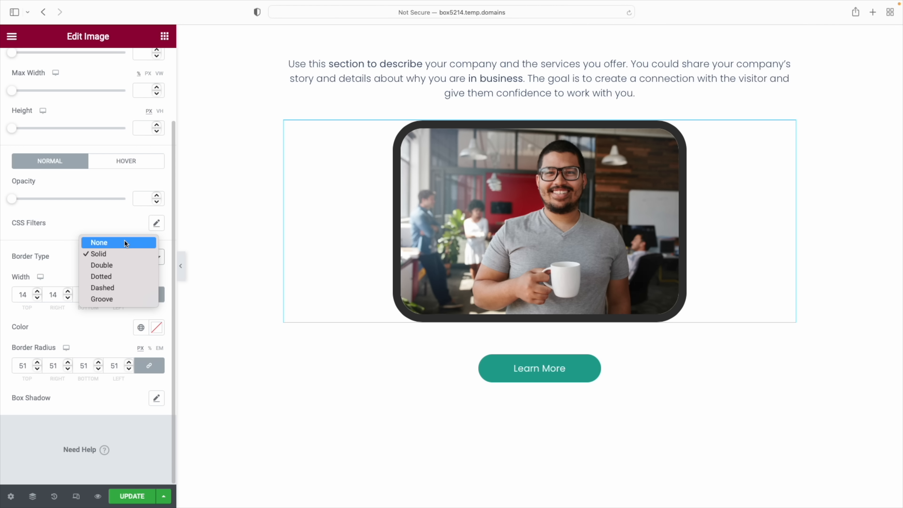
click(124, 239)
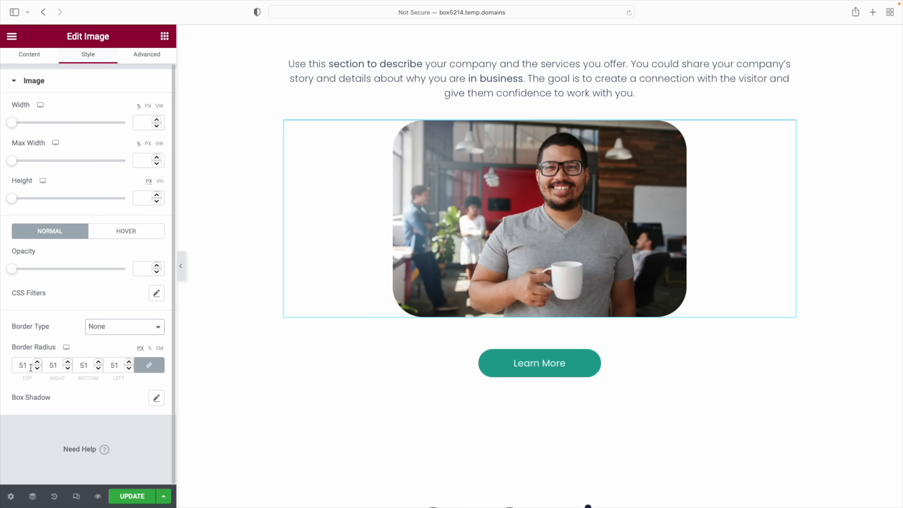
drag(31, 368, 14, 368)
text(0)
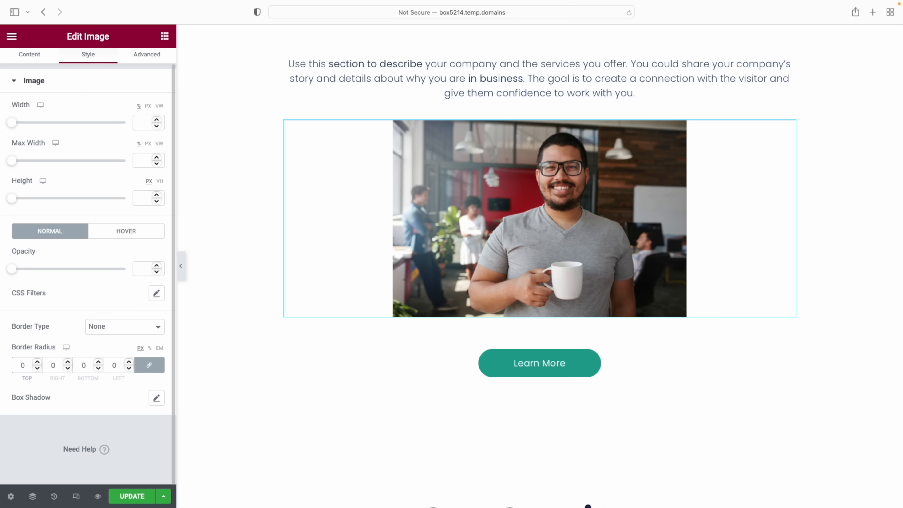
right_click(616, 154)
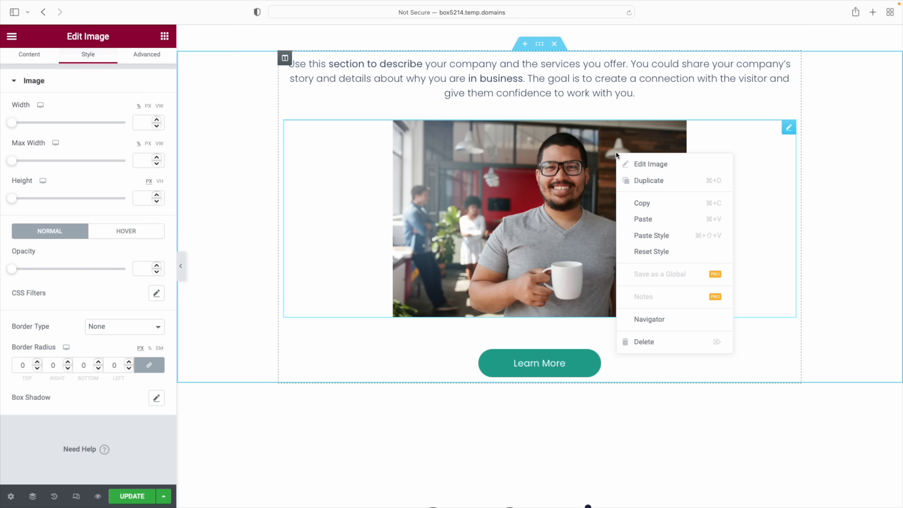
click(654, 342)
Scroll up to the hero section with the 'Bold, clear' headline at the top
scroll(571, 382, up, 20)
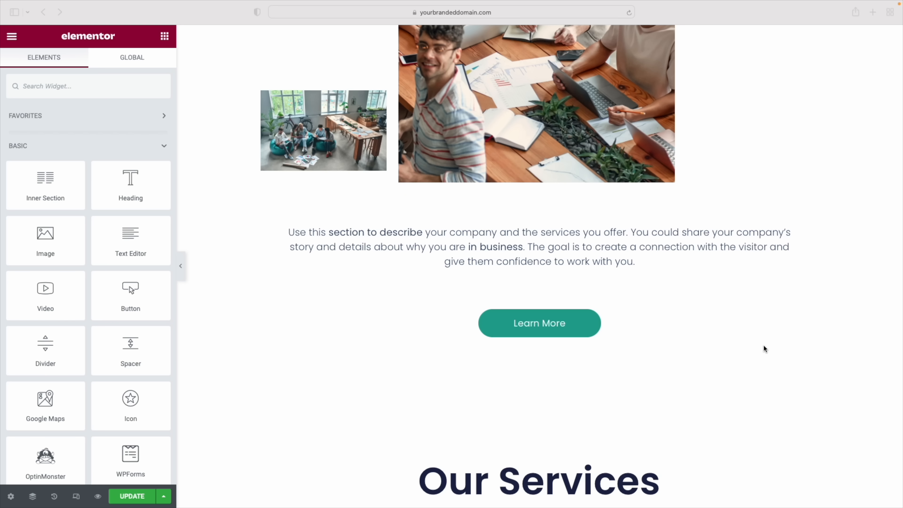
scroll(765, 348, up, 15)
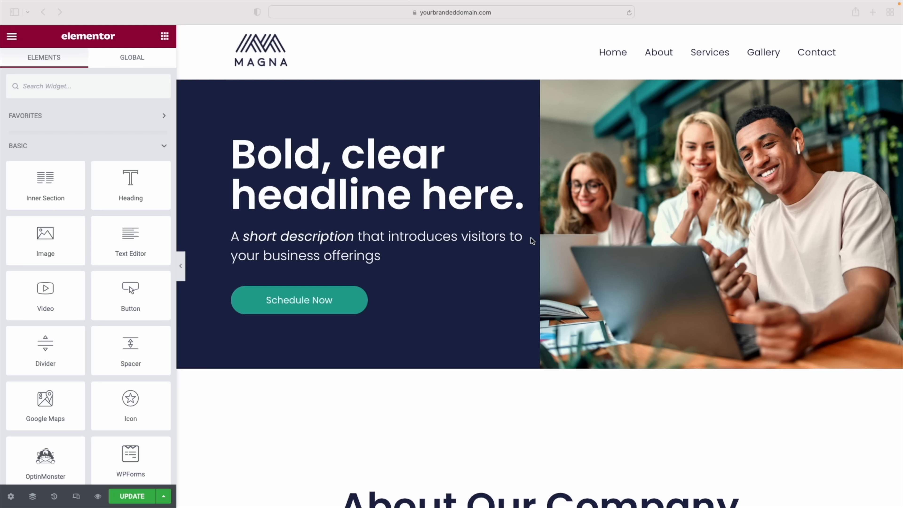
mouse_move(530, 72)
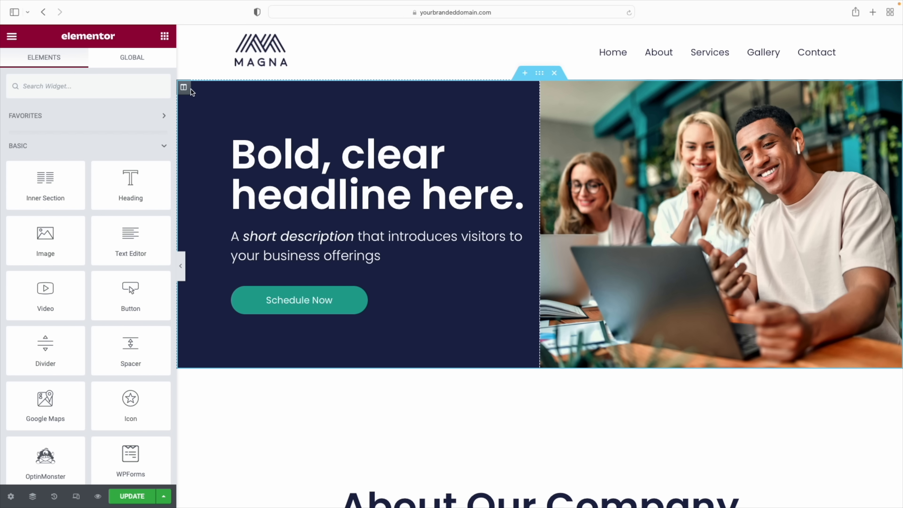
Set the hero left column's padding to 20 px top, 20 px bottom and 5 px right
click(190, 95)
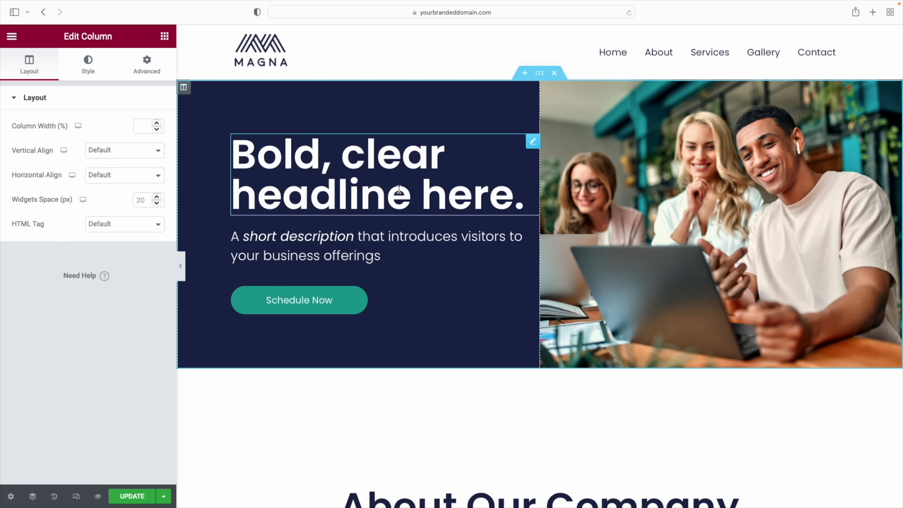
click(154, 73)
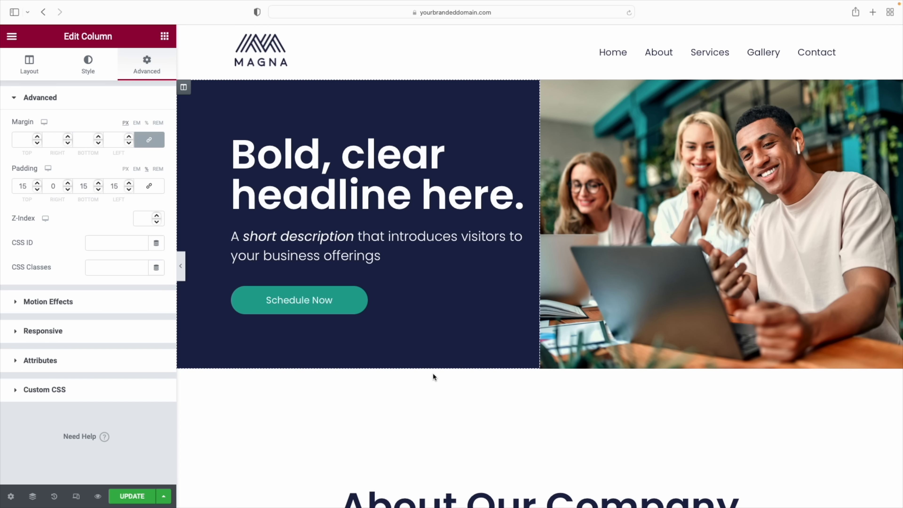
scroll(433, 373, down, 2)
scroll(432, 373, down, 3)
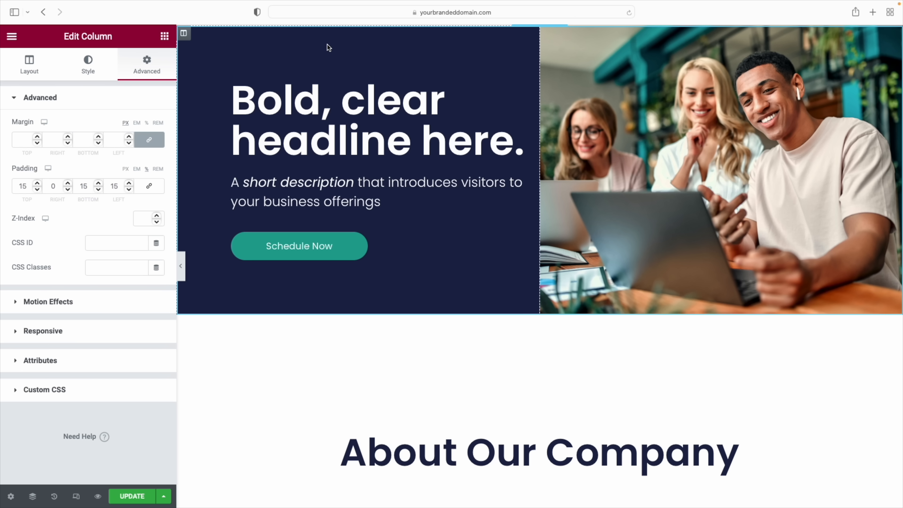
scroll(325, 88, up, 1)
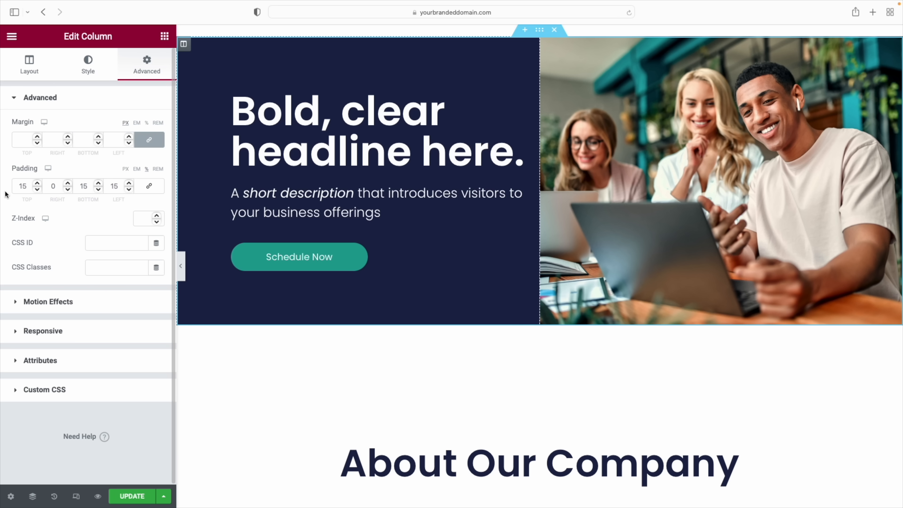
drag(25, 186, 14, 187)
text(20)
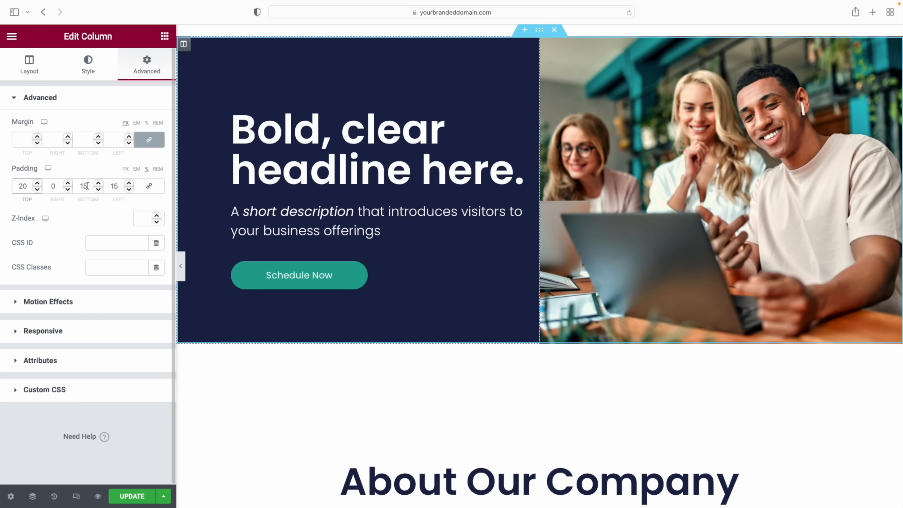
drag(87, 186, 78, 186)
text(20)
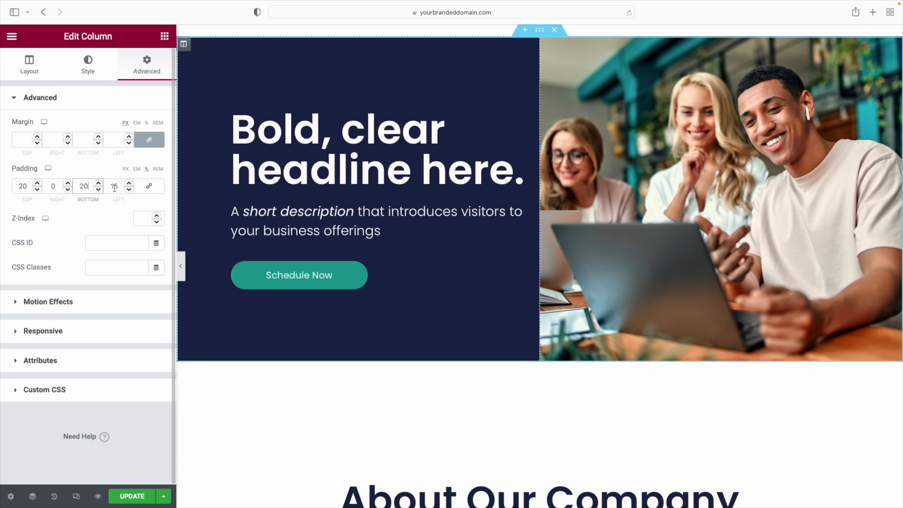
double_click(56, 187)
text(5)
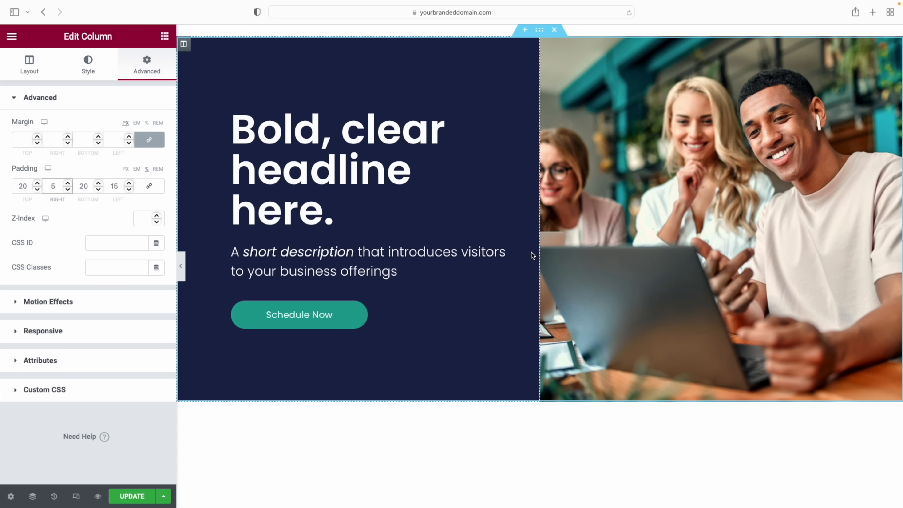
scroll(534, 255, down, 5)
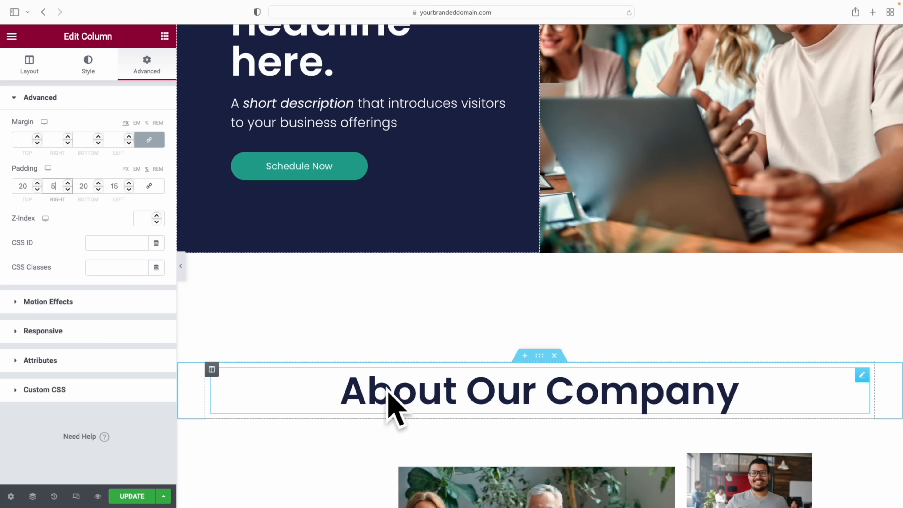
Set the About Our Company section's top margin to 10
click(540, 357)
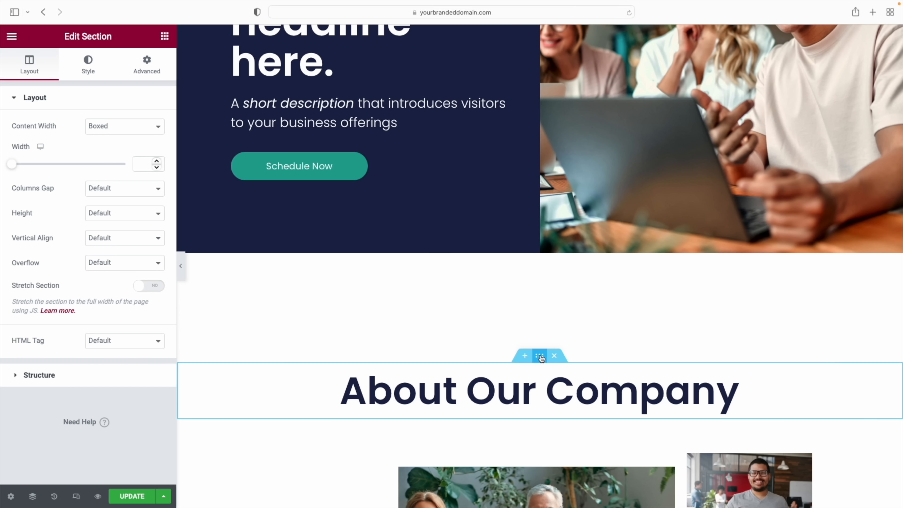
click(146, 64)
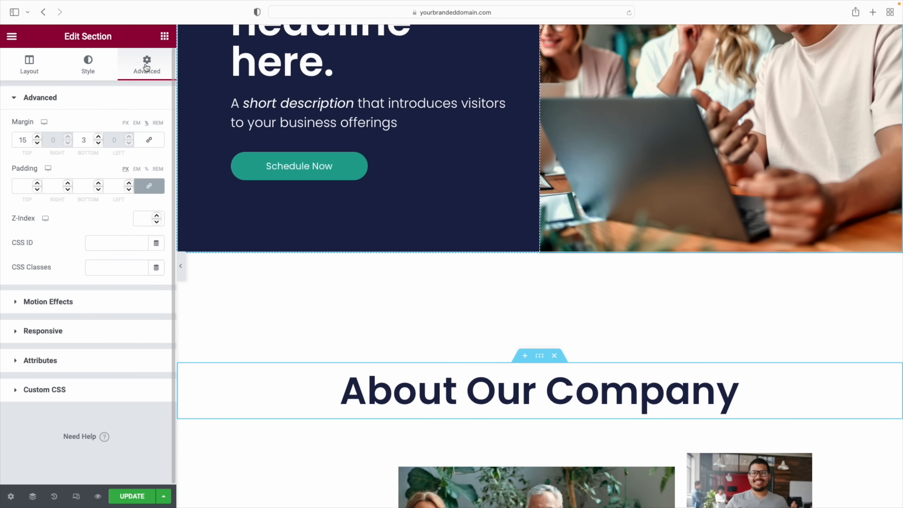
click(24, 141)
text(0)
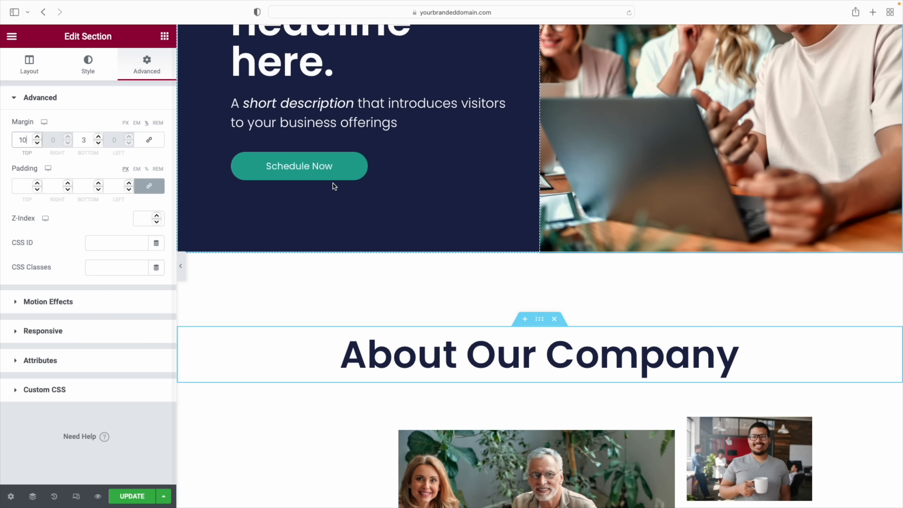
scroll(503, 226, down, 10)
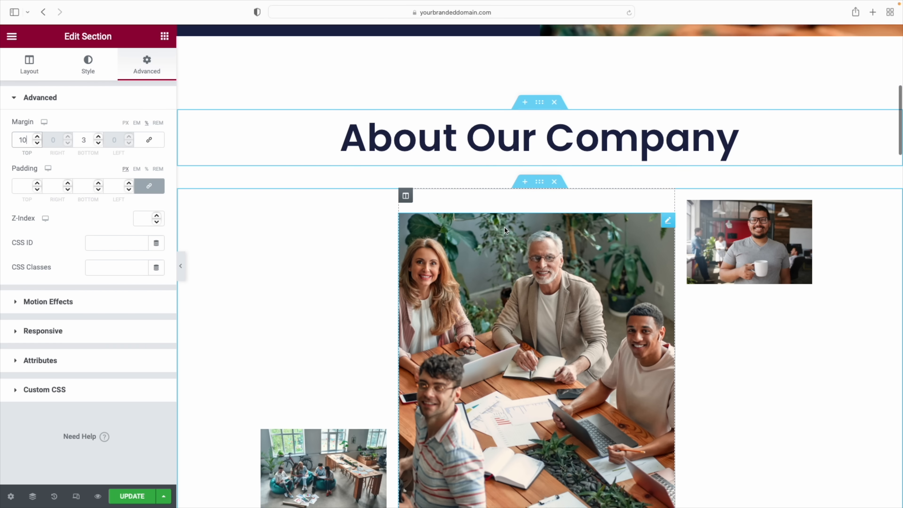
scroll(504, 227, down, 4)
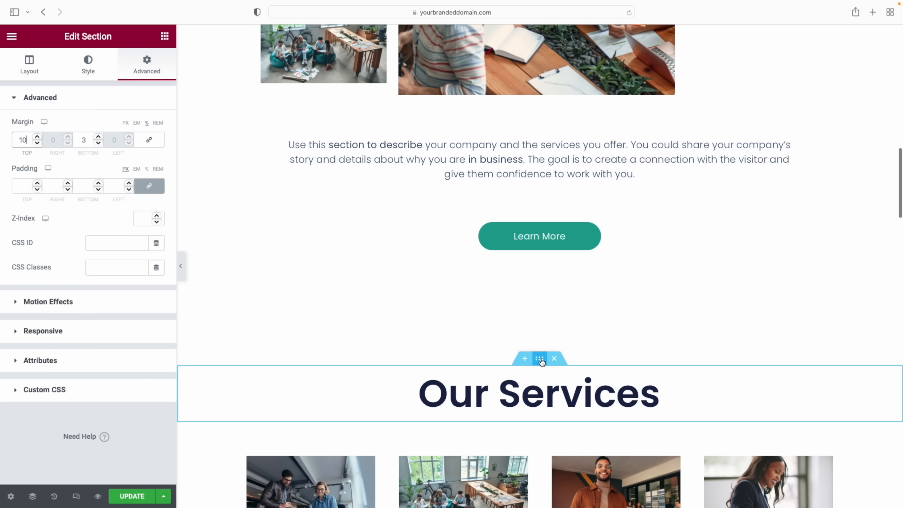
Set the Our Services section's top margin to 10 as well
click(539, 359)
click(155, 66)
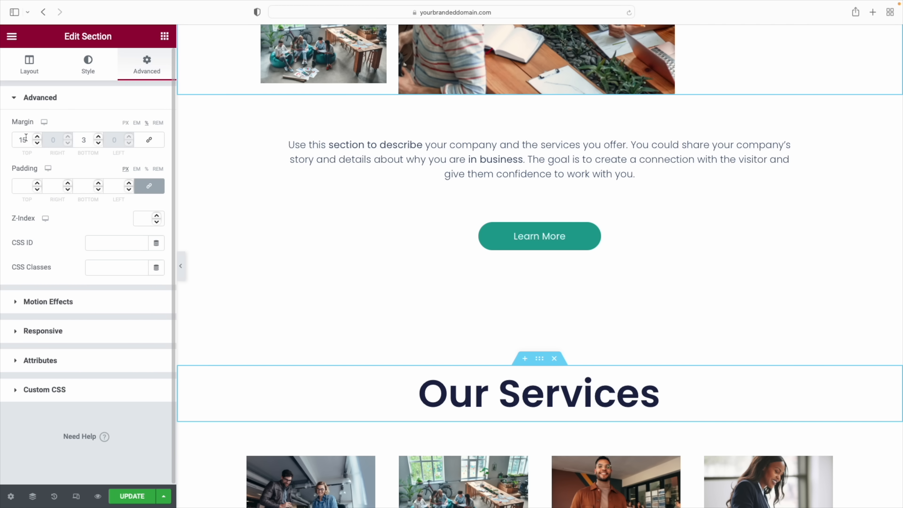
drag(24, 142, 28, 141)
text(0)
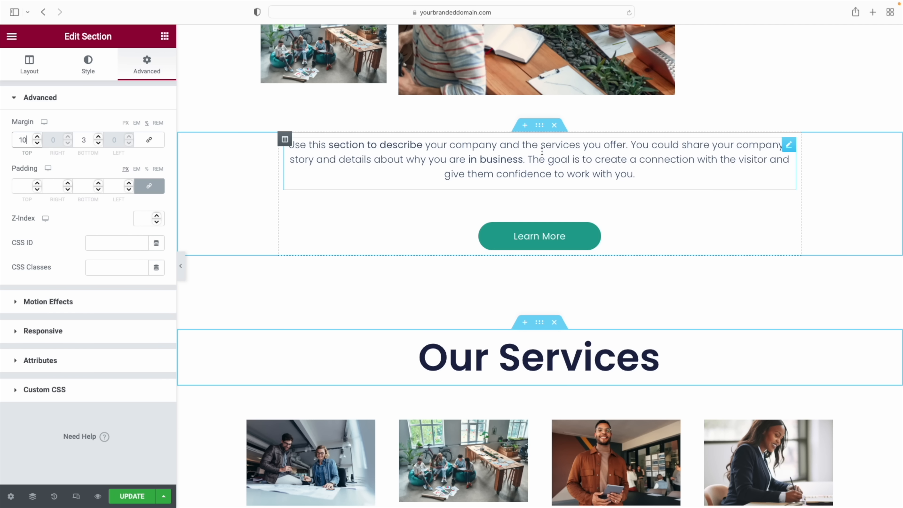
Lower the Learn More button's top margin from 4 to 0
click(588, 231)
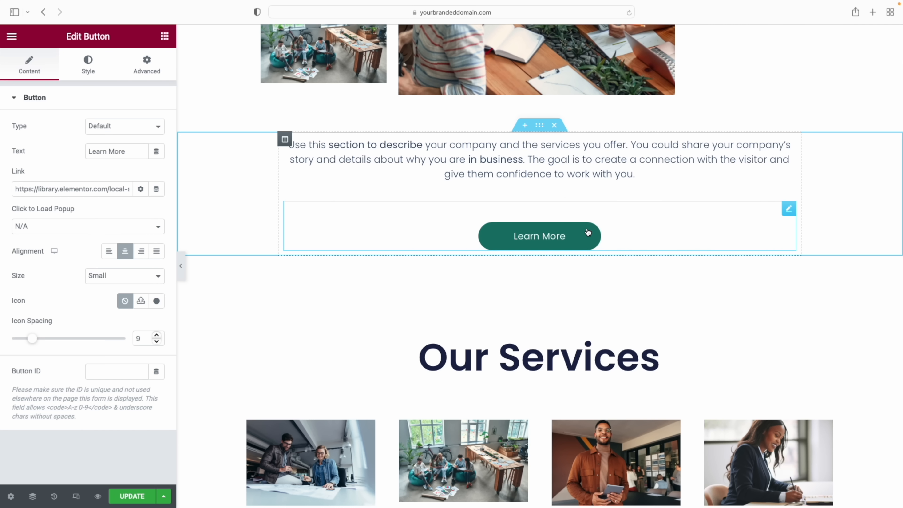
click(145, 69)
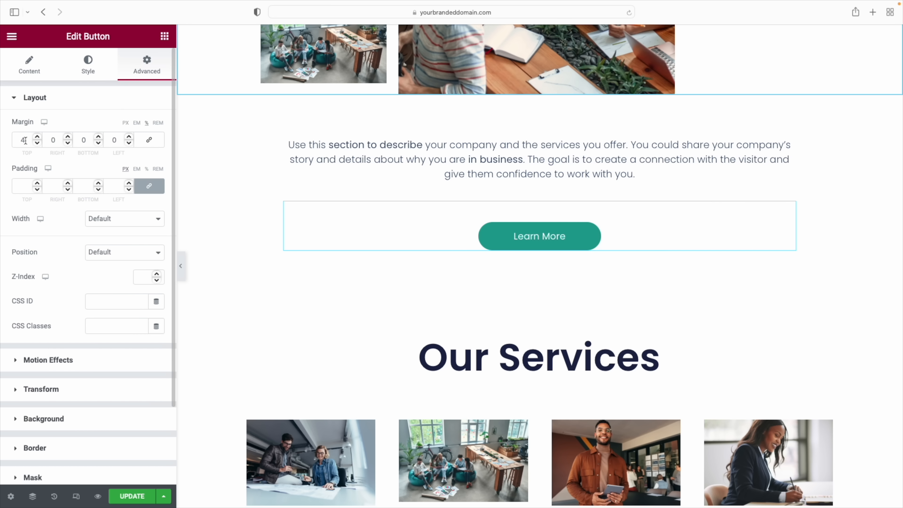
click(37, 142)
click(38, 142)
click(37, 142)
click(37, 142)
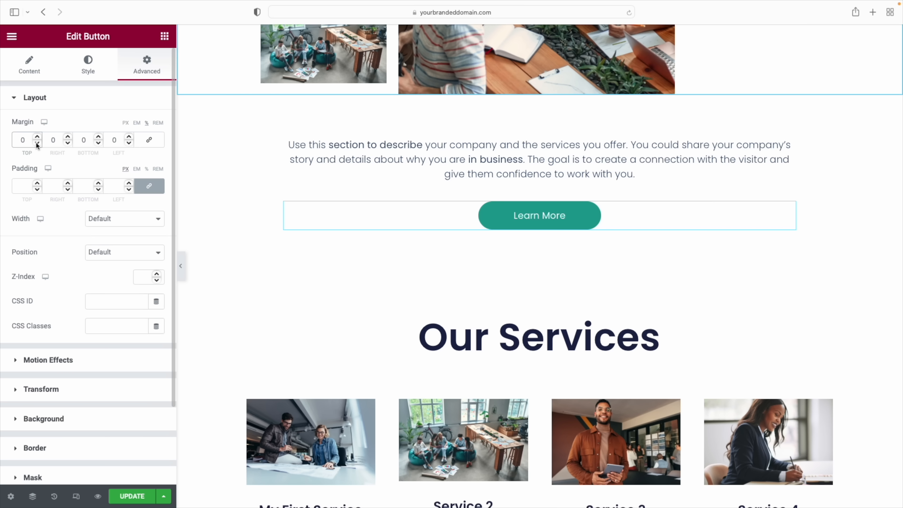
scroll(733, 229, down, 5)
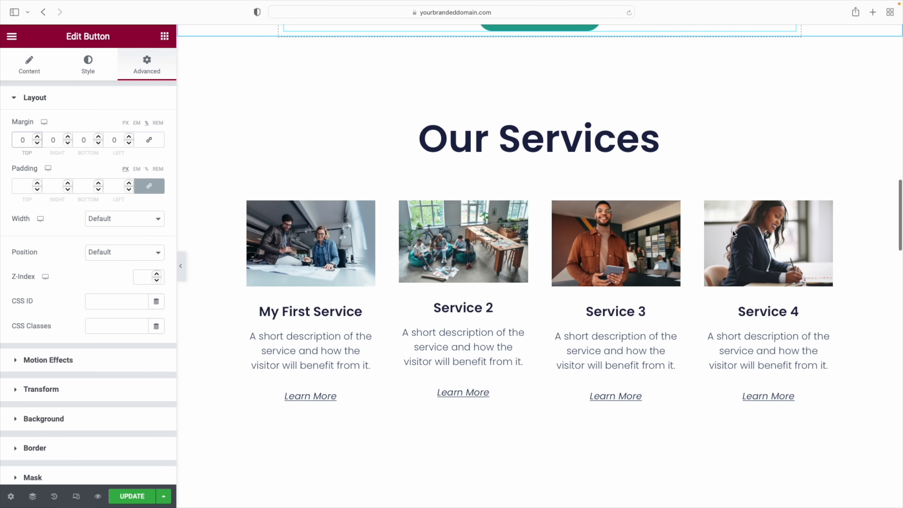
scroll(734, 231, down, 8)
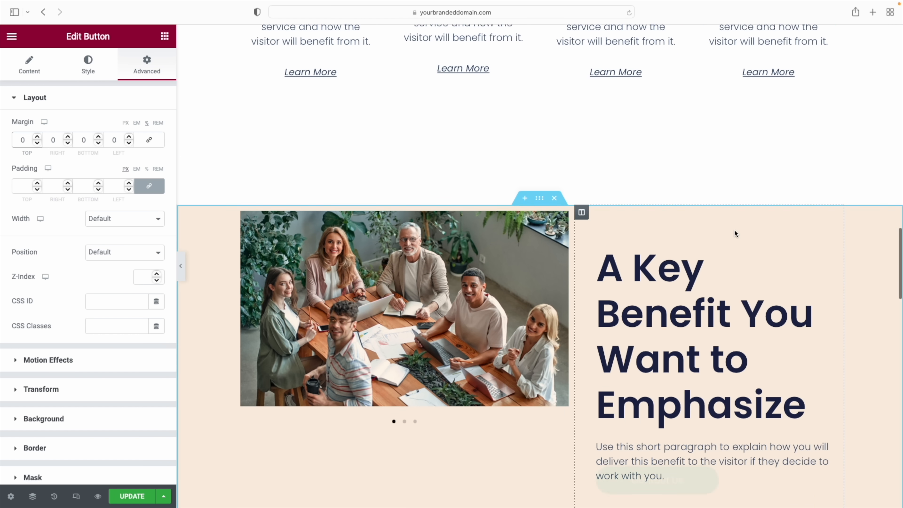
scroll(735, 233, down, 3)
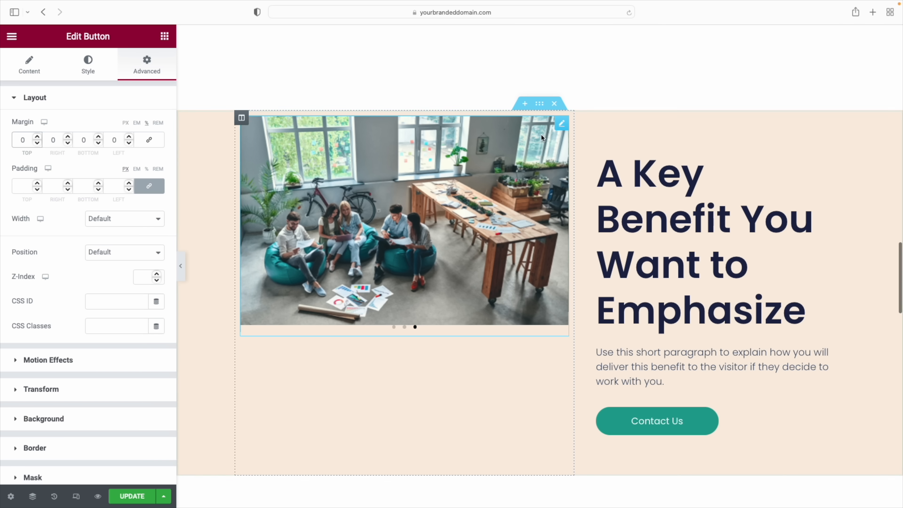
Set the Key Benefit section's Vertical Align to Middle
click(540, 106)
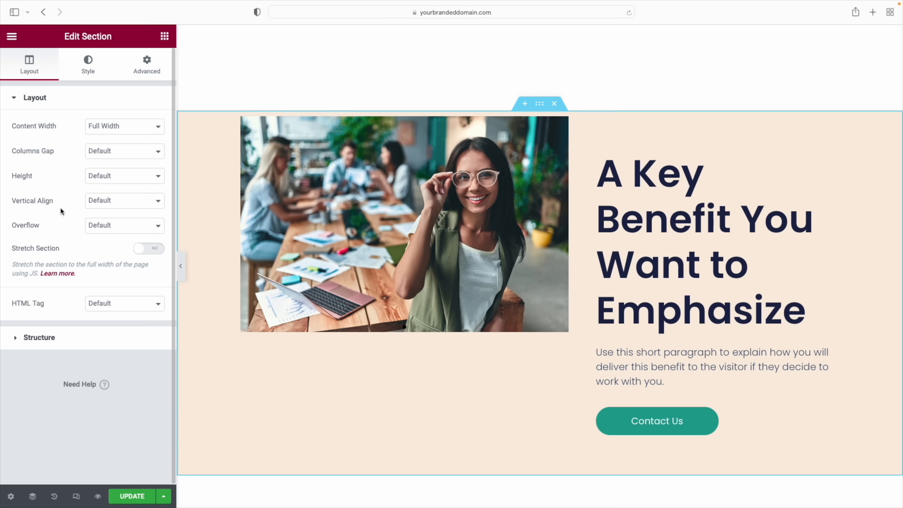
click(129, 204)
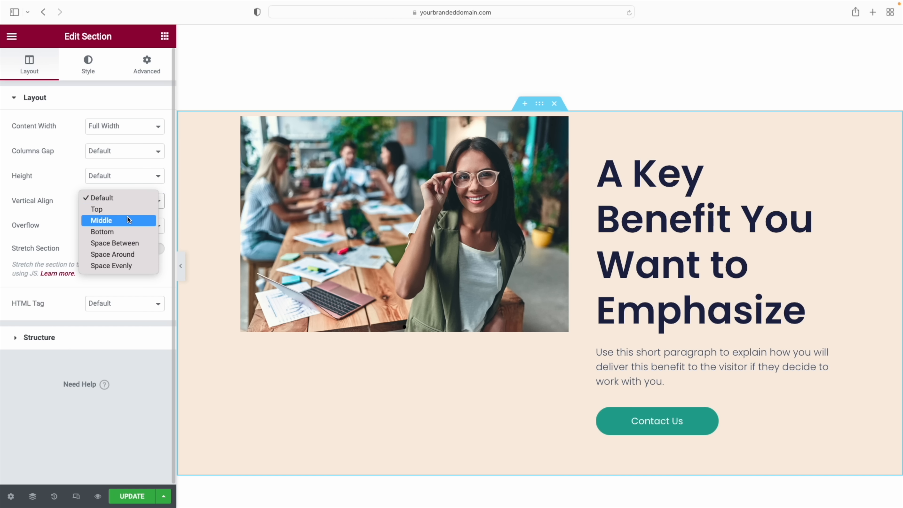
click(128, 221)
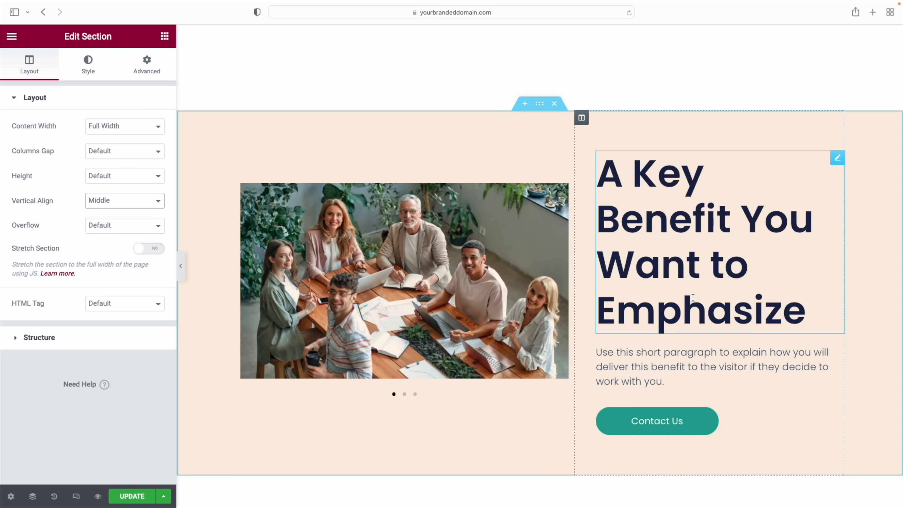
Scroll down to the Client Testimonials section and bring up its Advanced spacing settings
scroll(692, 297, down, 1)
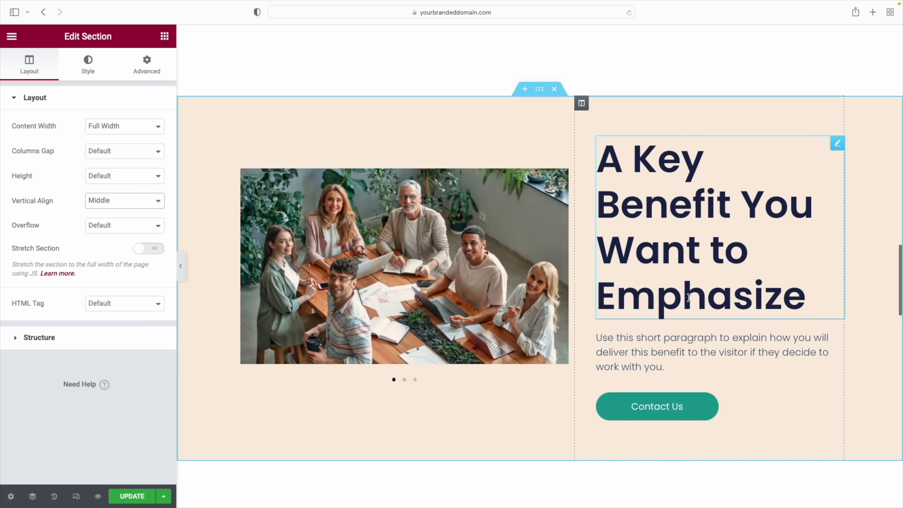
scroll(687, 298, down, 12)
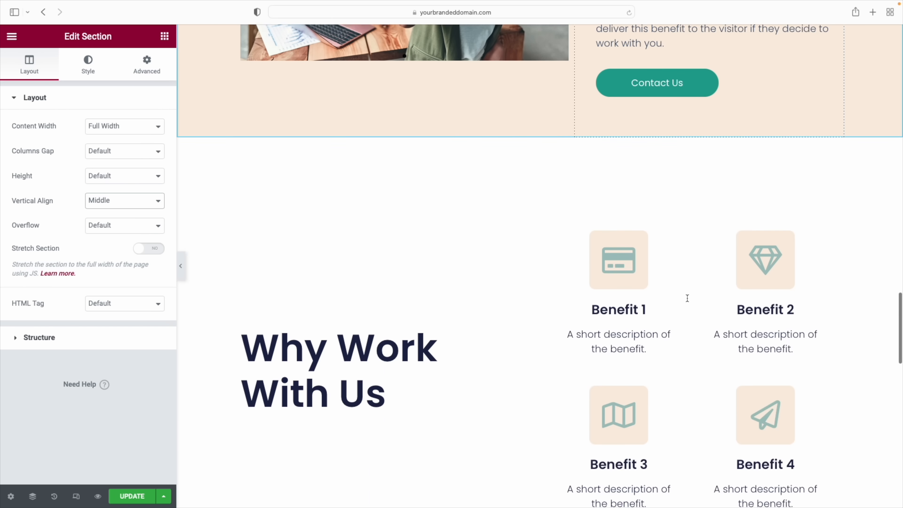
scroll(686, 301, down, 8)
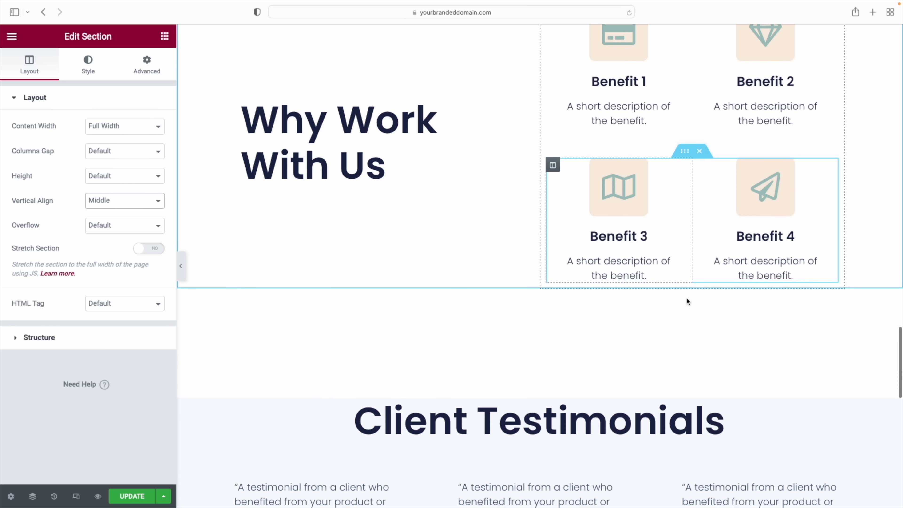
scroll(686, 302, down, 2)
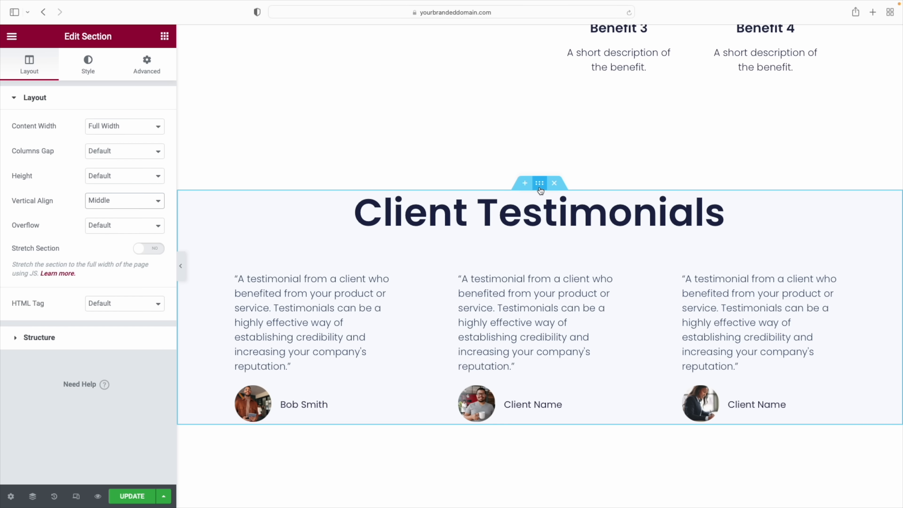
click(141, 65)
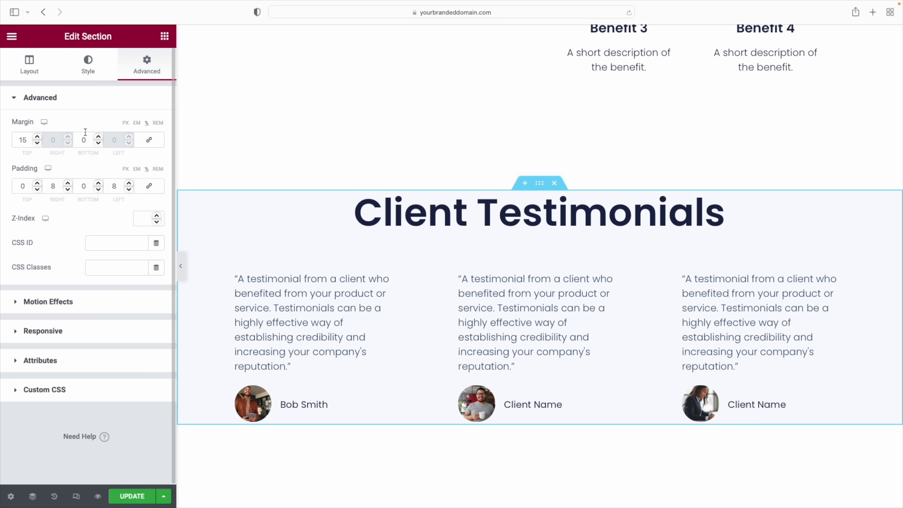
Set the Client Testimonials section's top and bottom padding to 10, then lower both to 8
click(18, 187)
text(1)
click(80, 186)
text(1)
scroll(438, 278, down, 3)
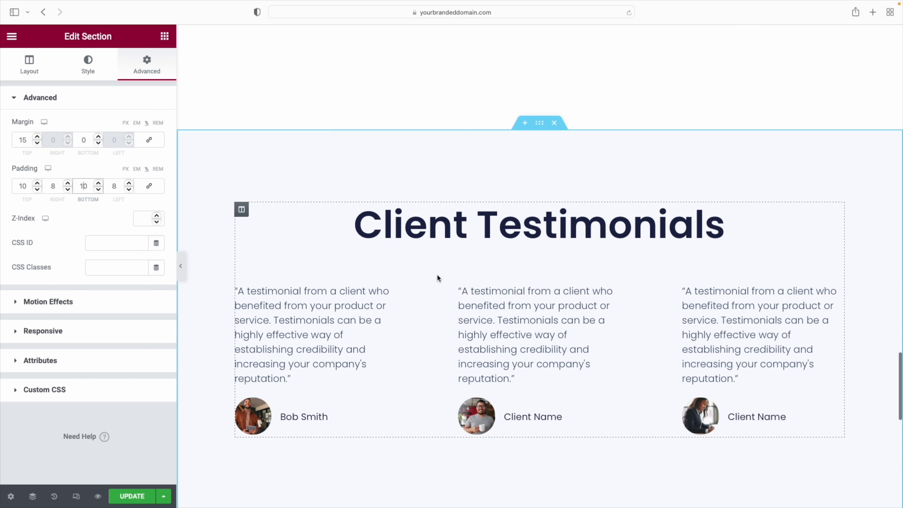
scroll(438, 276, down, 2)
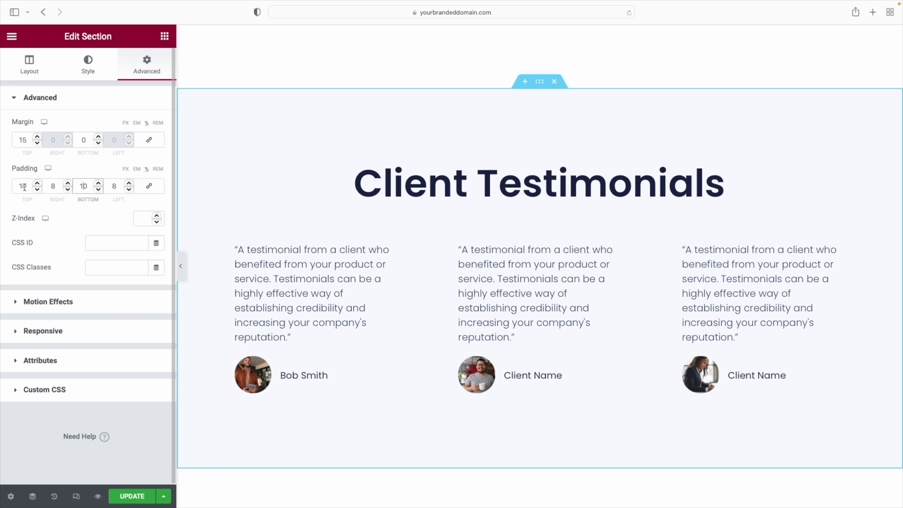
click(37, 189)
click(37, 190)
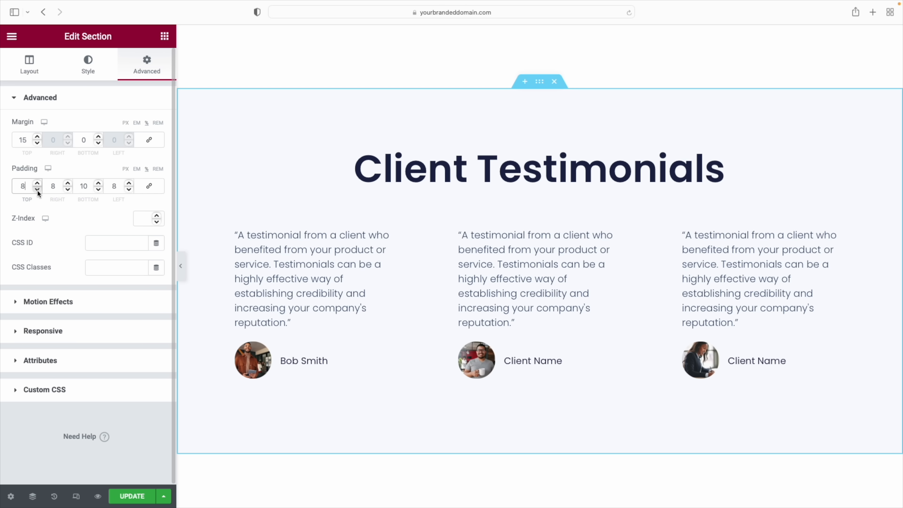
click(98, 189)
click(98, 189)
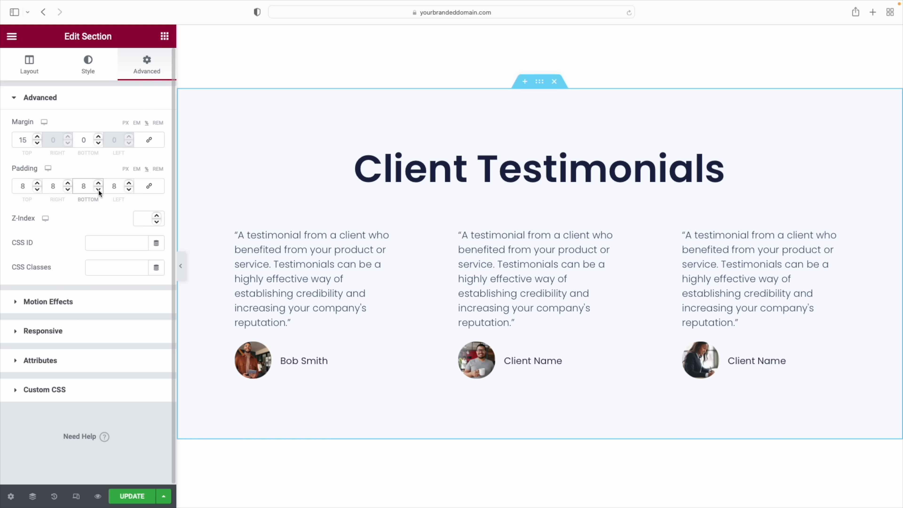
scroll(359, 230, down, 10)
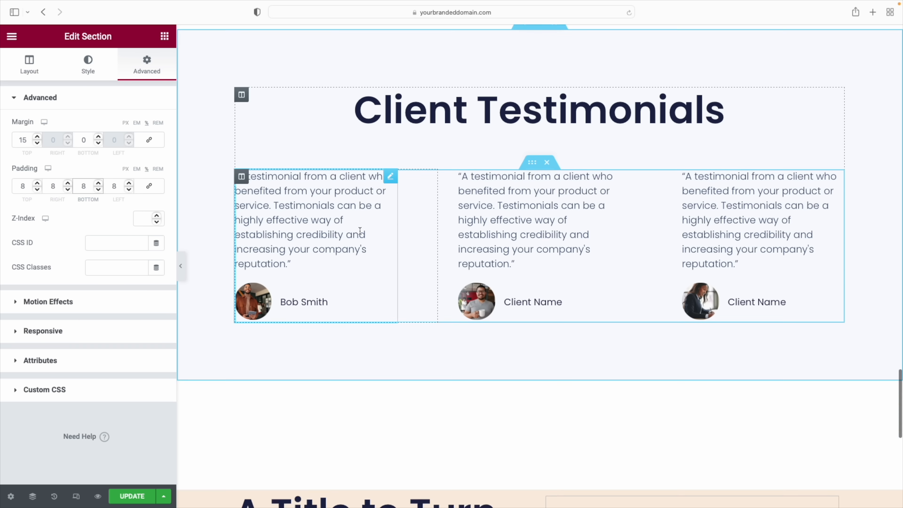
scroll(360, 230, down, 1)
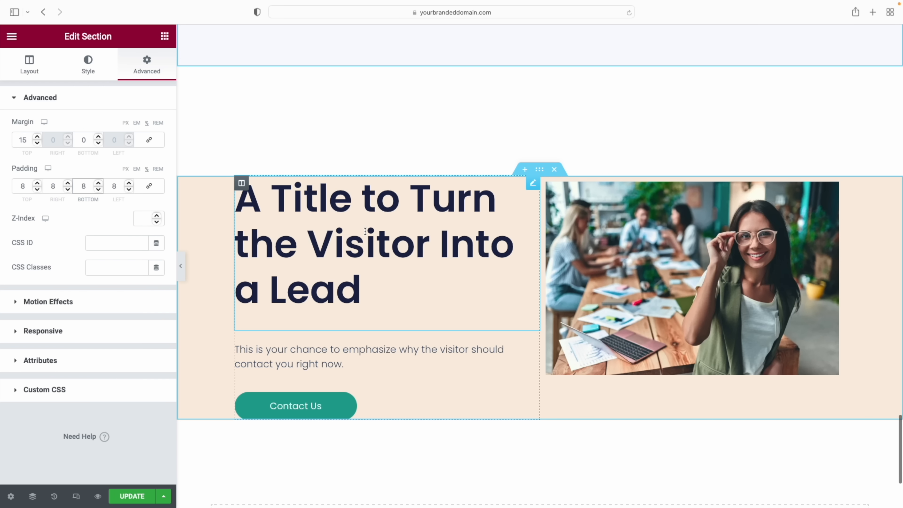
Give the lead call-to-action section top and bottom padding of 8
click(539, 170)
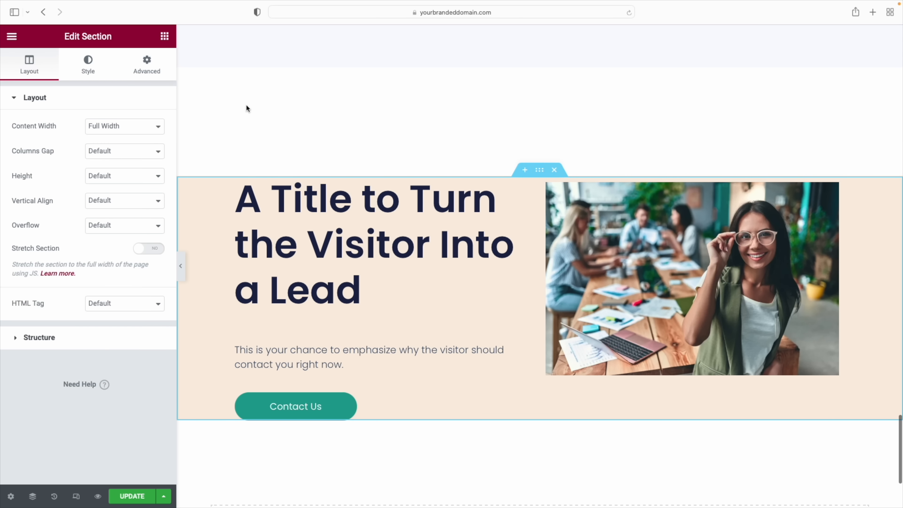
click(151, 68)
drag(19, 187, 28, 186)
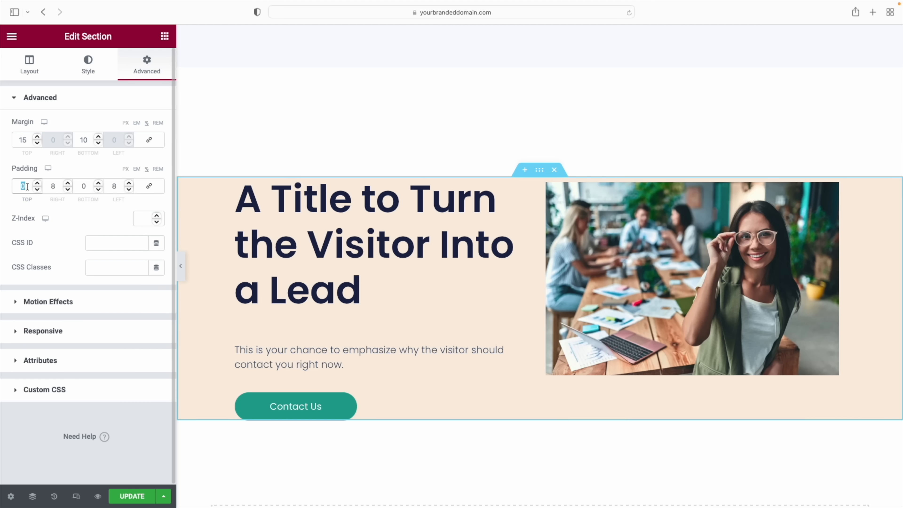
text(8)
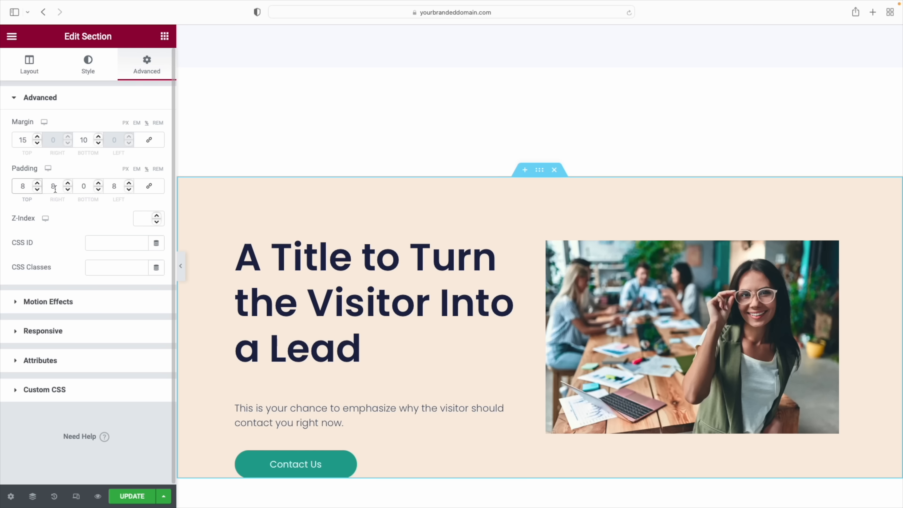
double_click(86, 189)
text(8)
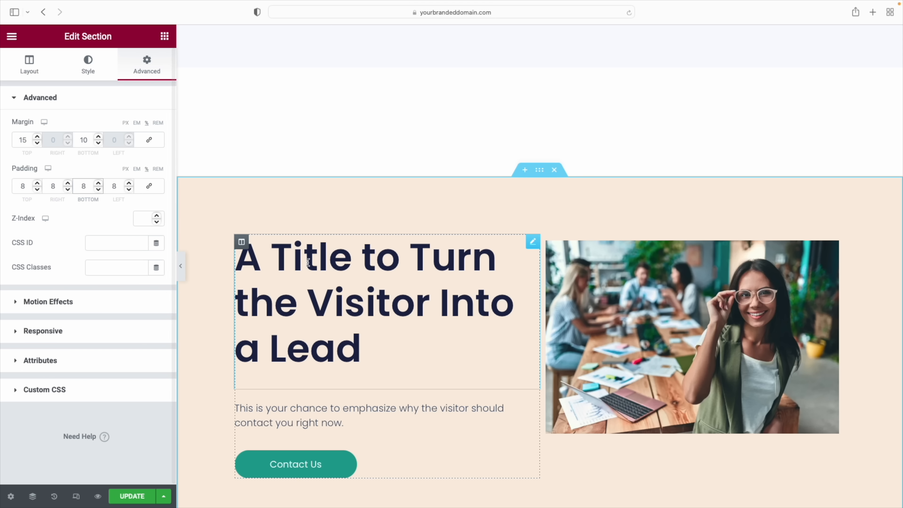
scroll(308, 263, down, 1)
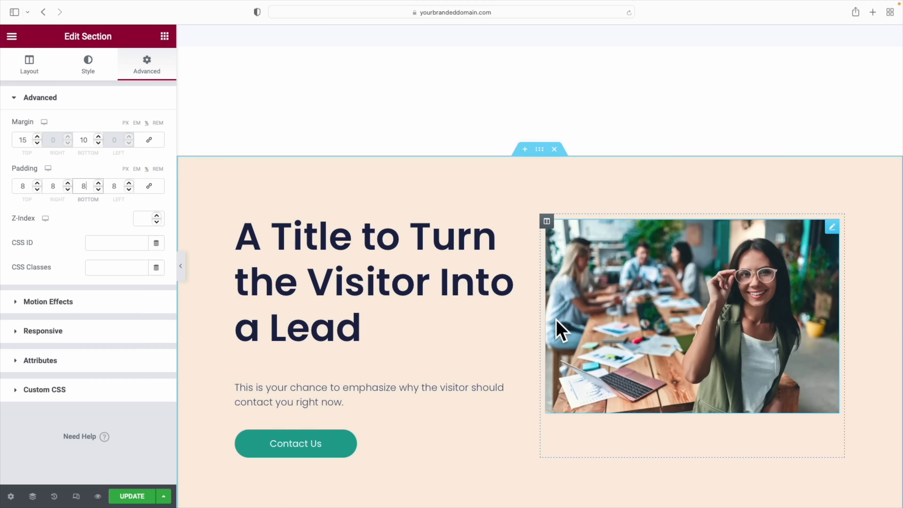
Set the lead section's Vertical Align to Middle
click(29, 66)
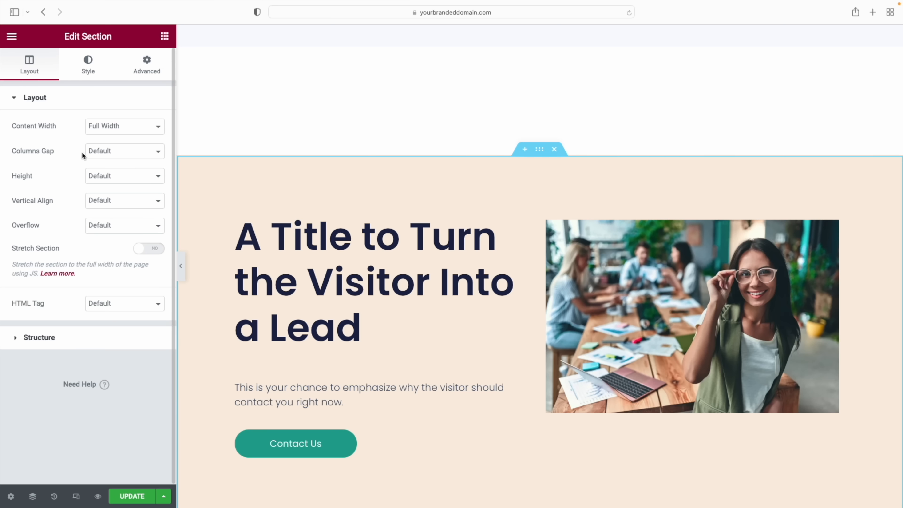
click(150, 202)
click(133, 221)
scroll(831, 369, up, 5)
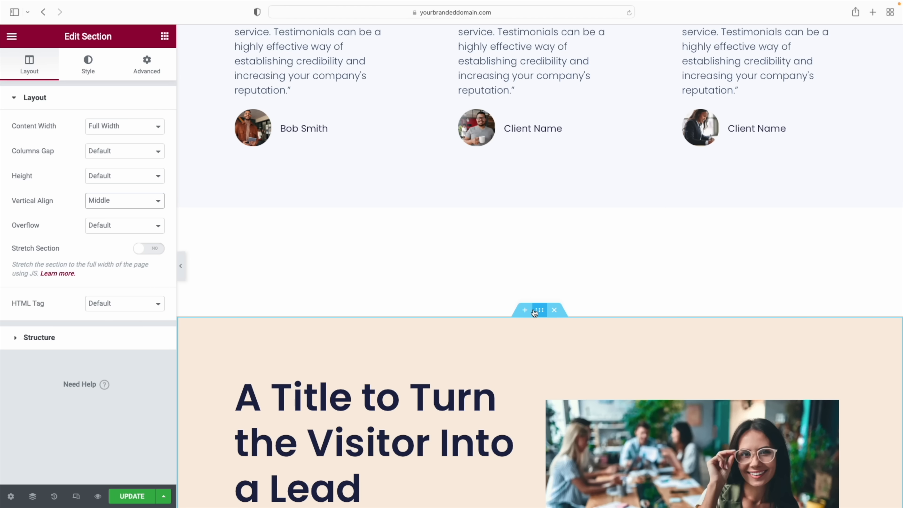
Change the lead section's top margin from 15 to 0
click(154, 64)
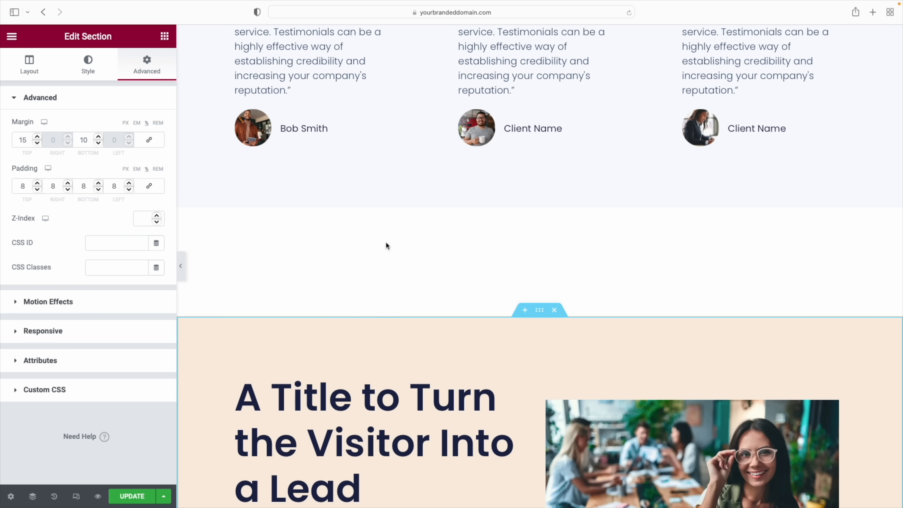
drag(29, 141, 11, 143)
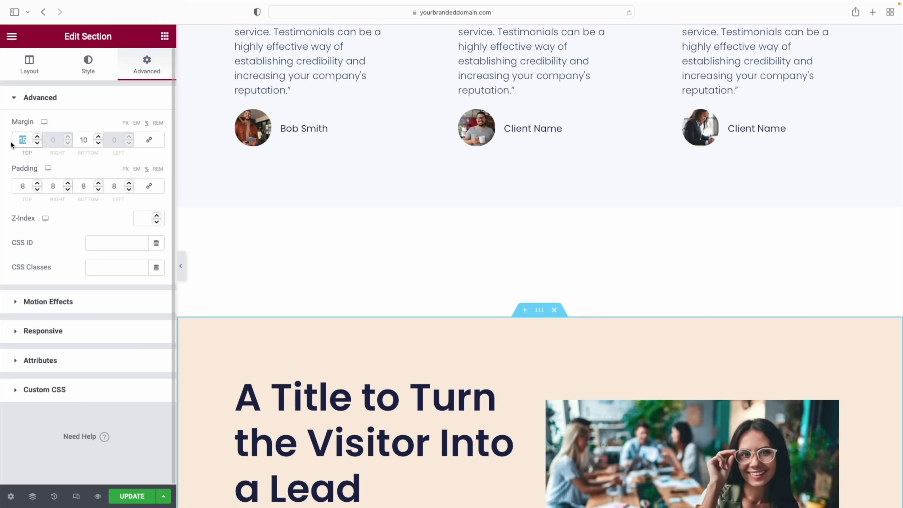
text(0)
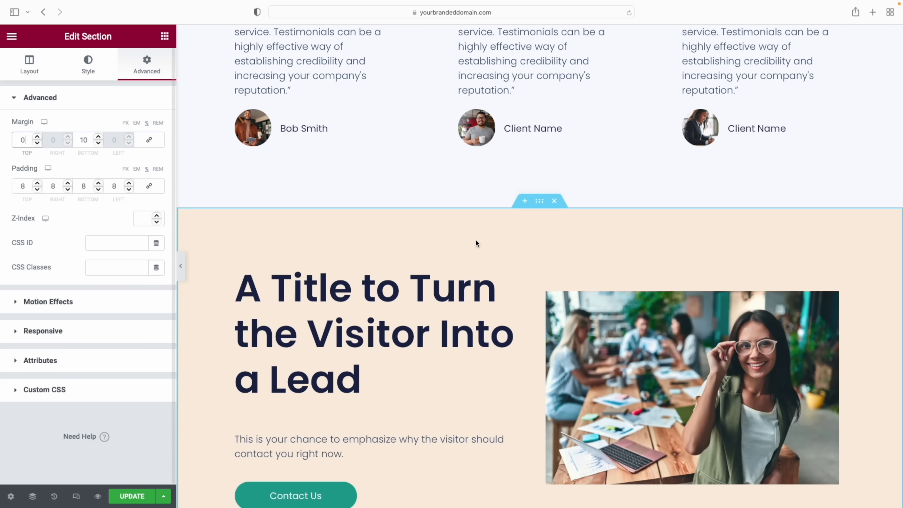
scroll(477, 242, up, 6)
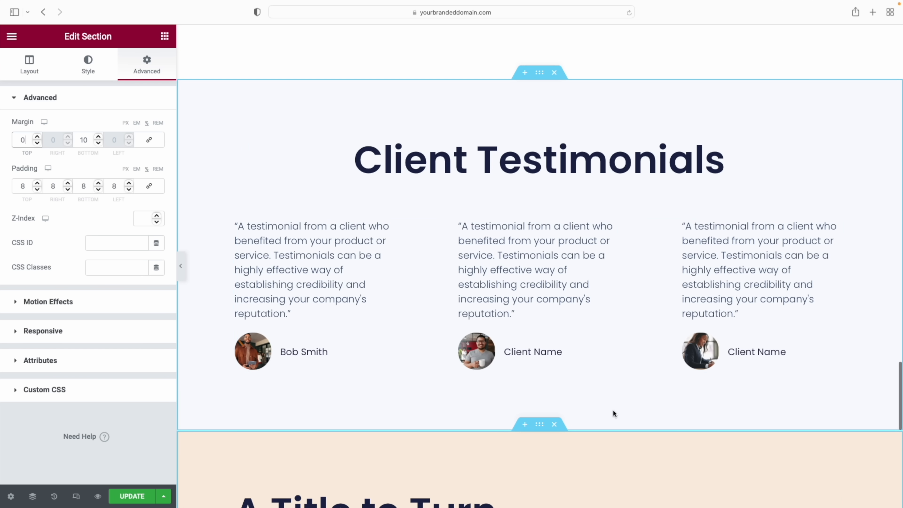
scroll(617, 432, up, 10)
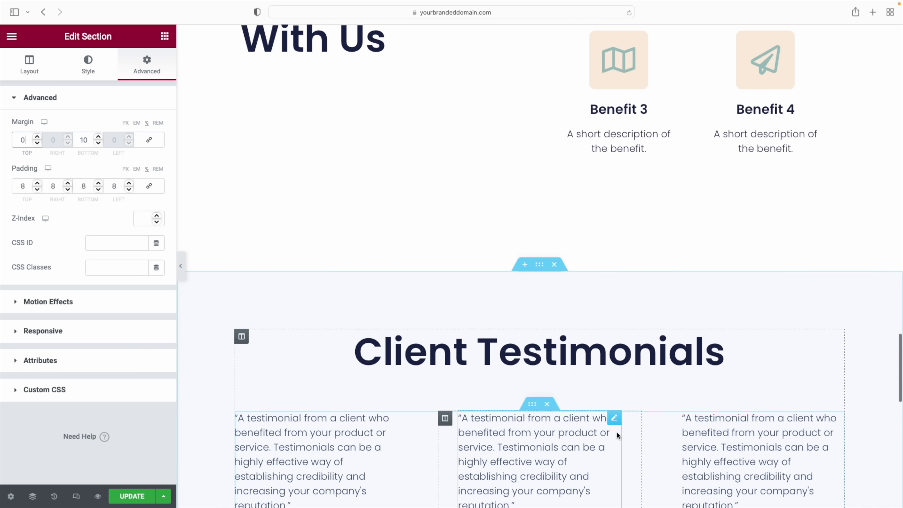
scroll(618, 433, up, 13)
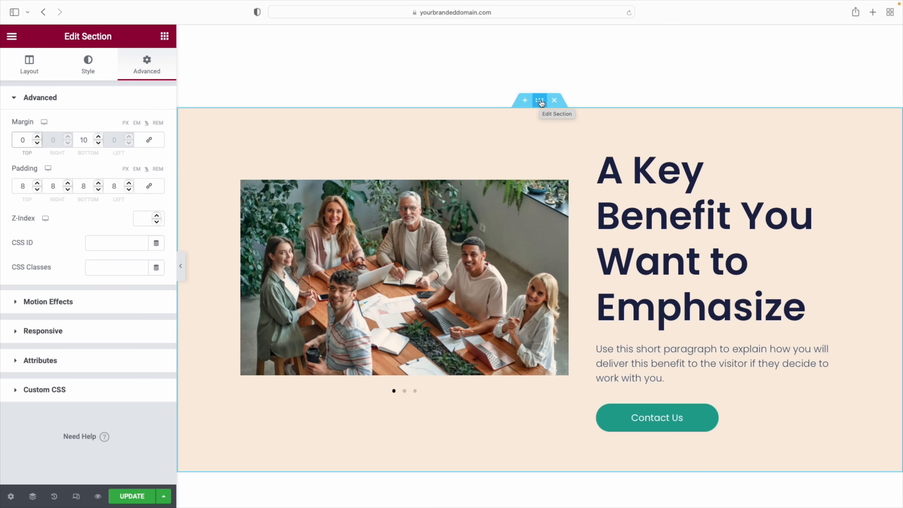
drag(542, 104, 522, 125)
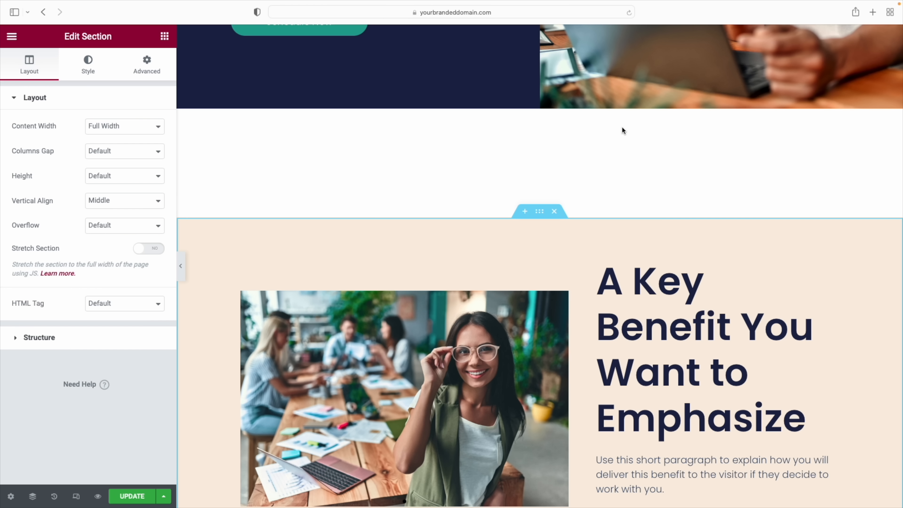
key(Delete)
Drag the lead section's photo column to the left of the text column
scroll(623, 131, down, 15)
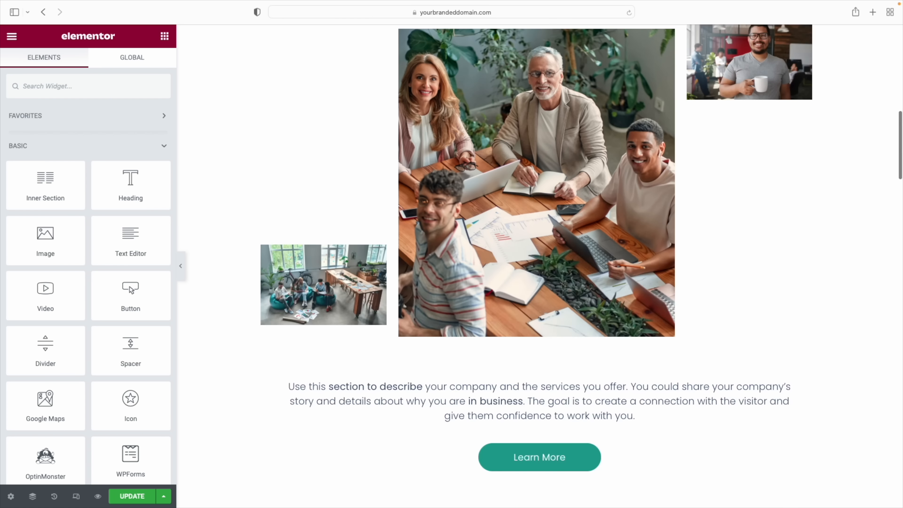
scroll(621, 141, down, 5)
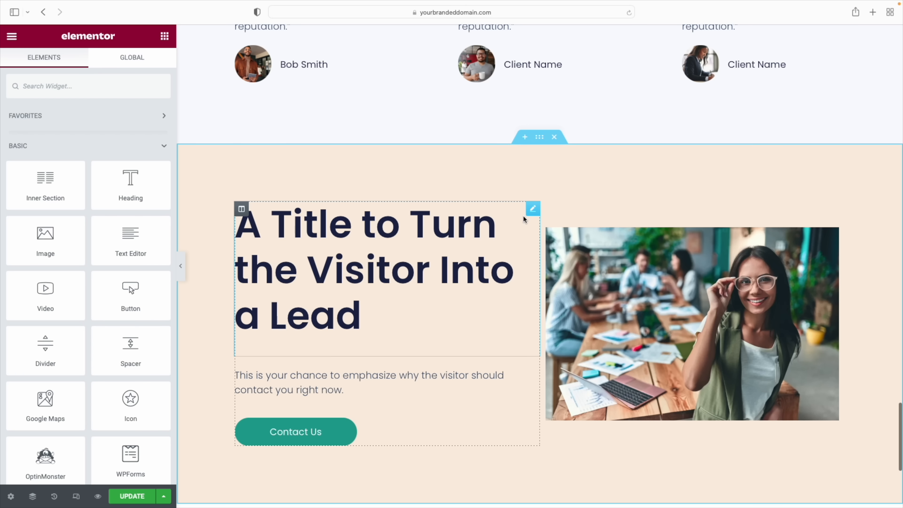
scroll(550, 212, down, 1)
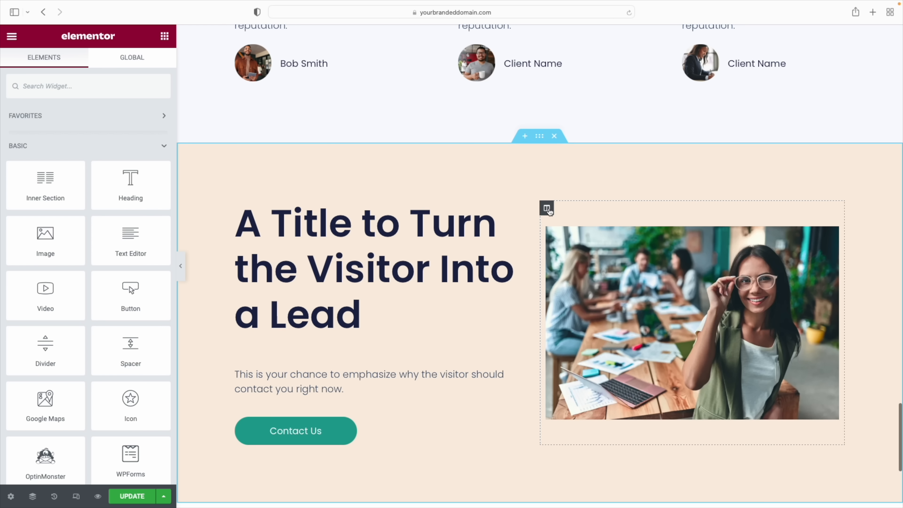
drag(547, 209, 235, 240)
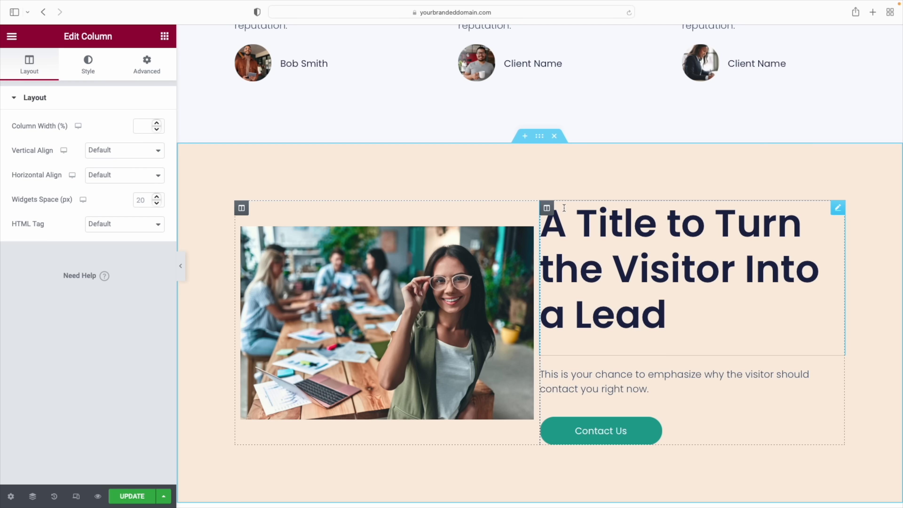
Unlink the photo column's padding and set its right padding to 32
click(146, 73)
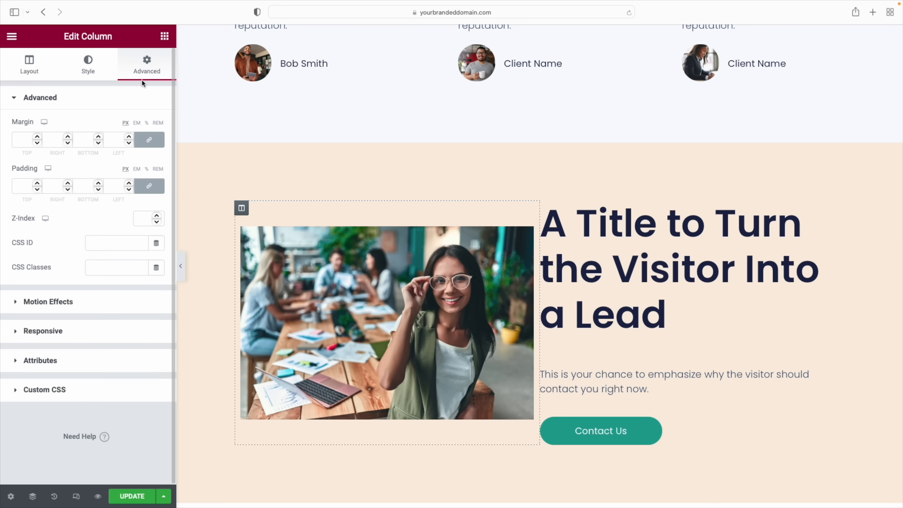
click(151, 187)
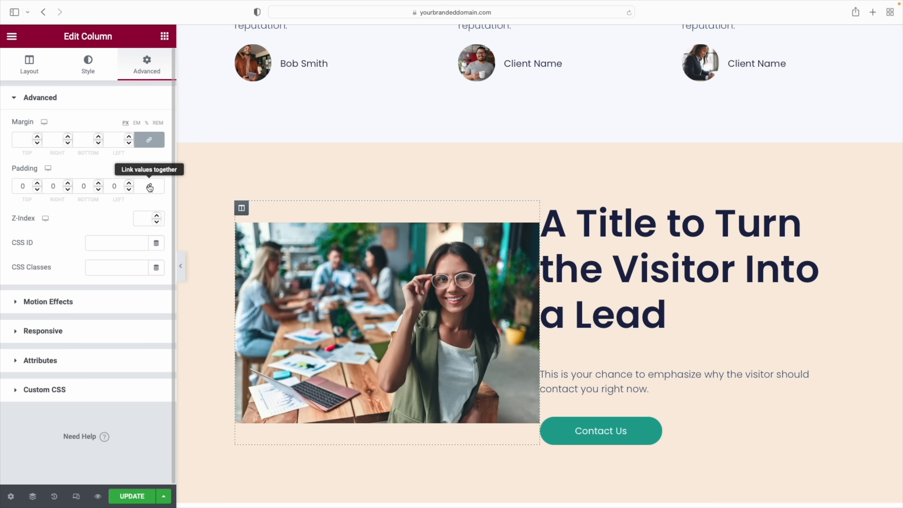
click(67, 183)
drag(66, 186, 66, 186)
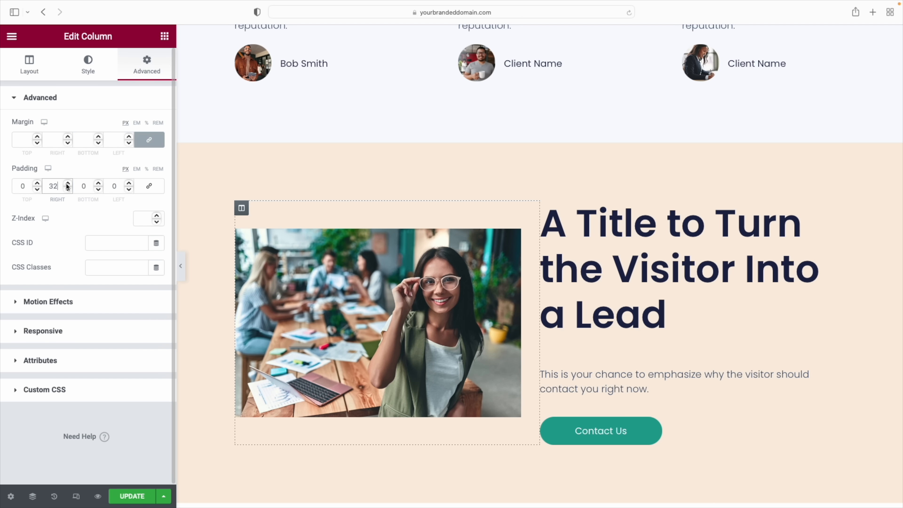
click(54, 496)
Use History to revert the padding change and column move, back to the margin edit
click(123, 127)
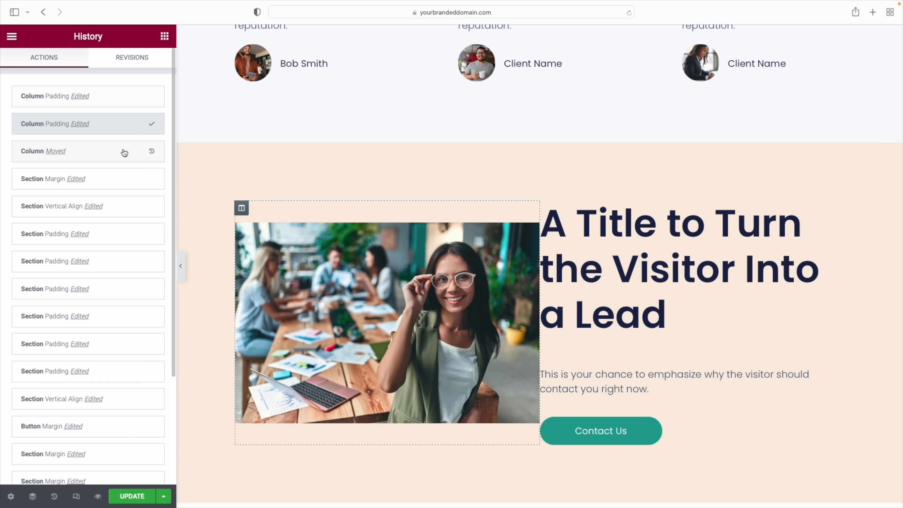
click(123, 151)
click(123, 178)
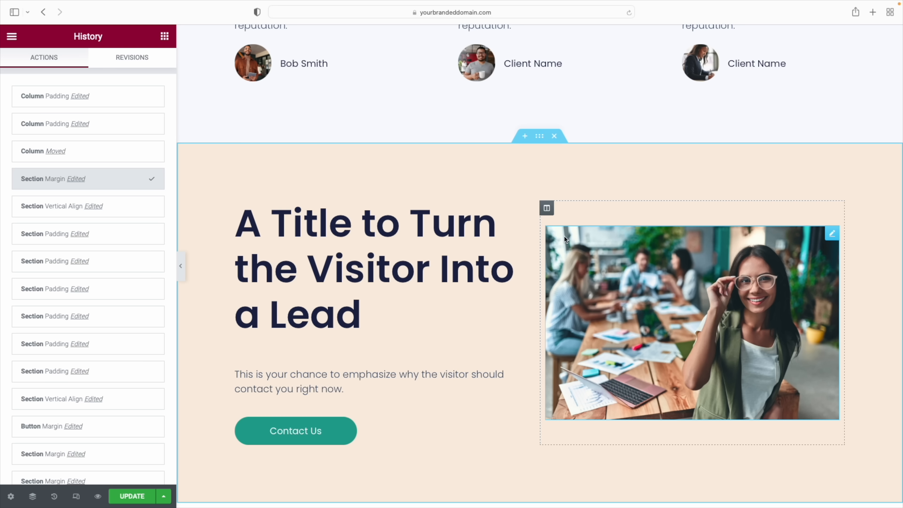
Delete the photo column, then the whole lead call-to-action section
right_click(549, 210)
click(598, 398)
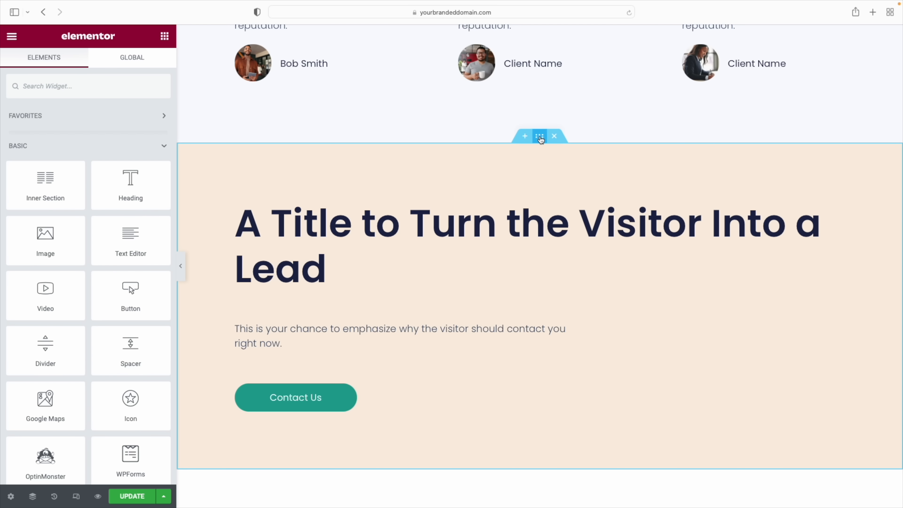
right_click(539, 138)
click(585, 325)
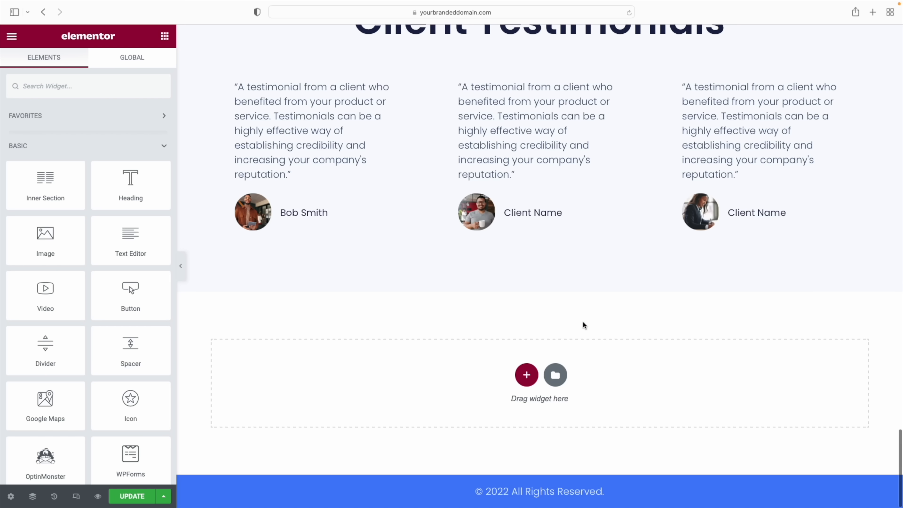
Restore the deleted lead call-to-action section from History
click(55, 497)
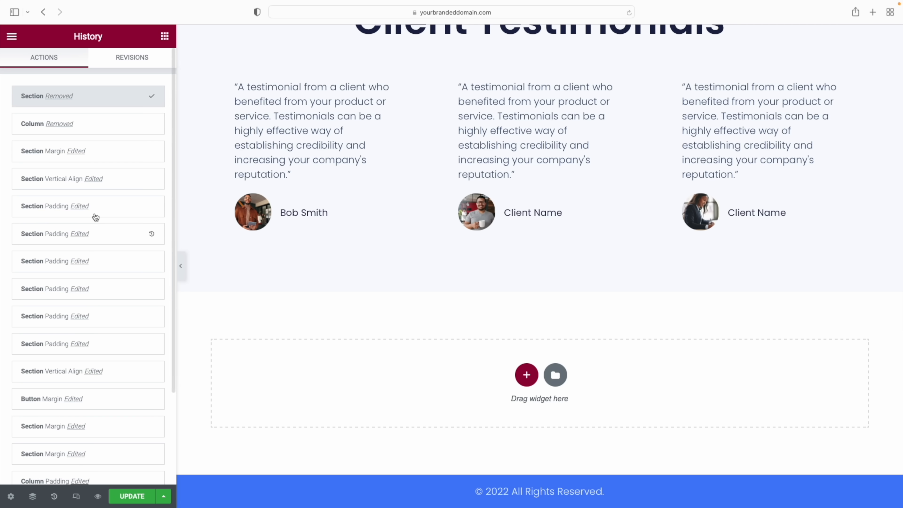
click(104, 152)
scroll(497, 360, up, 15)
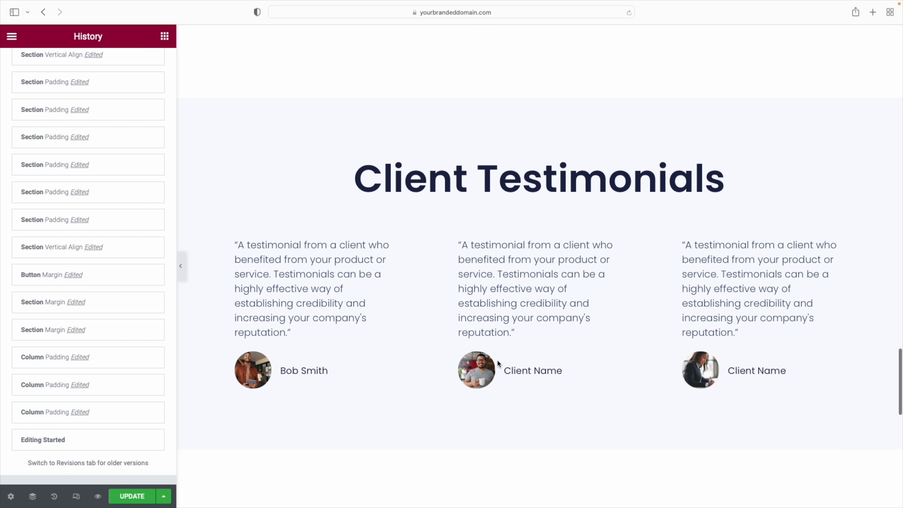
scroll(498, 359, up, 15)
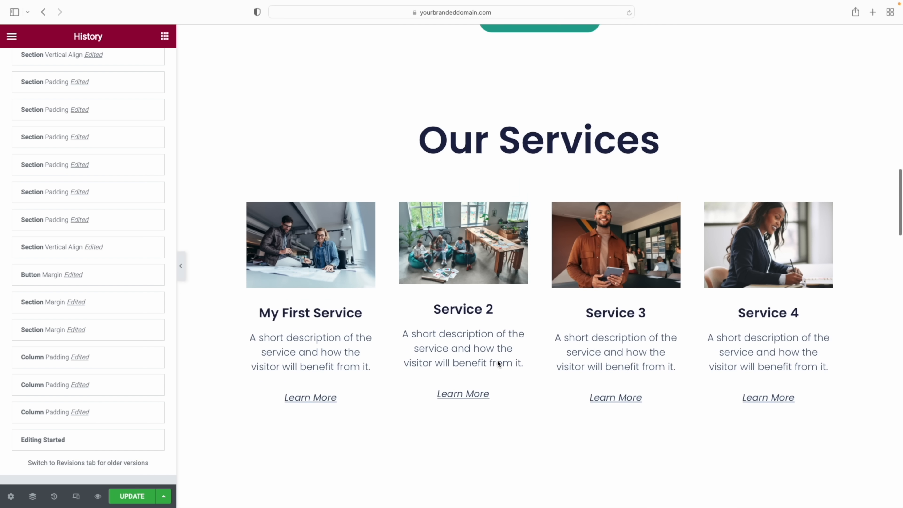
scroll(498, 360, up, 3)
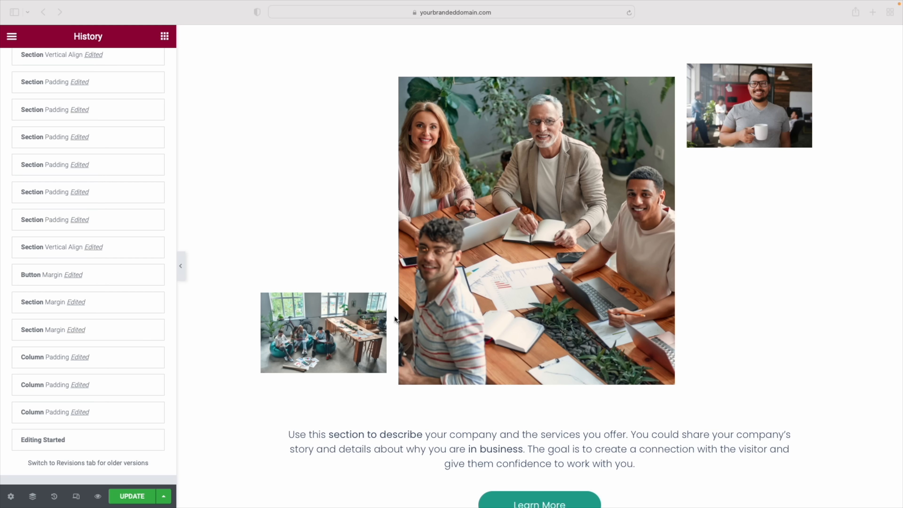
click(336, 241)
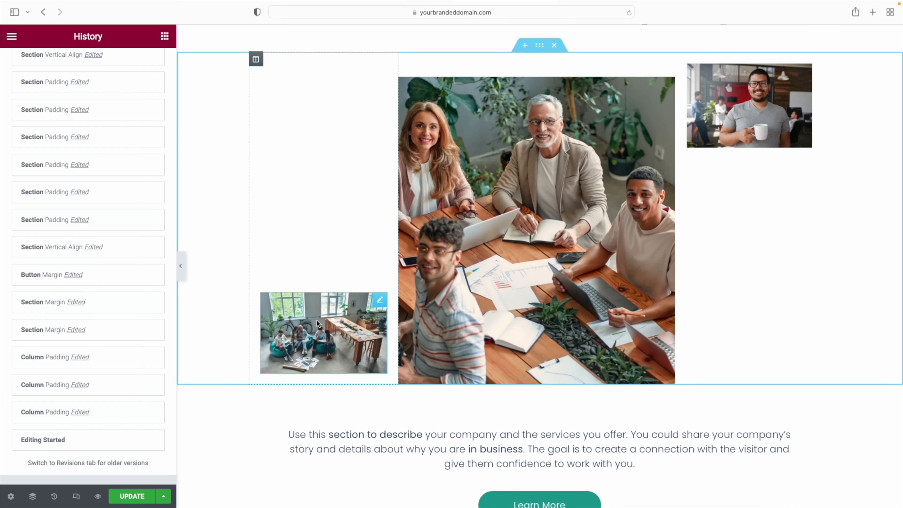
Delete the small office photo's column and move the description and Learn More button under the portrait
right_click(256, 63)
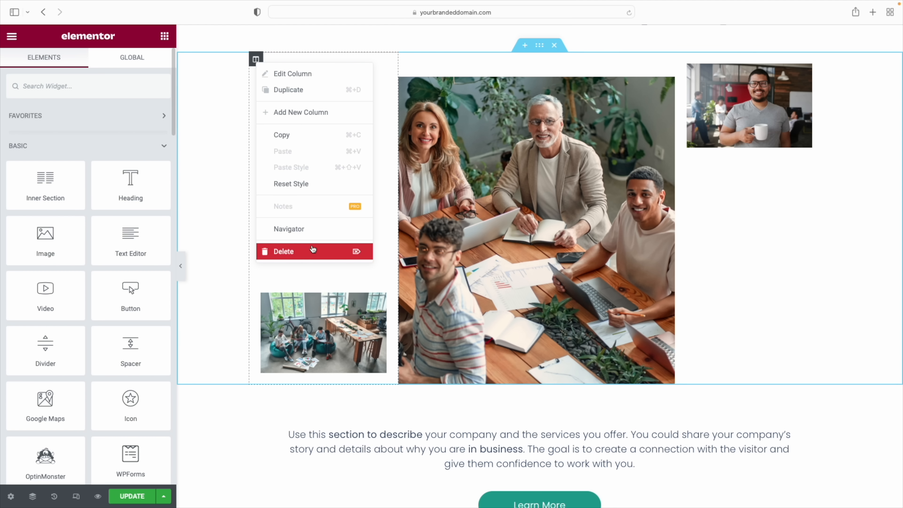
click(312, 249)
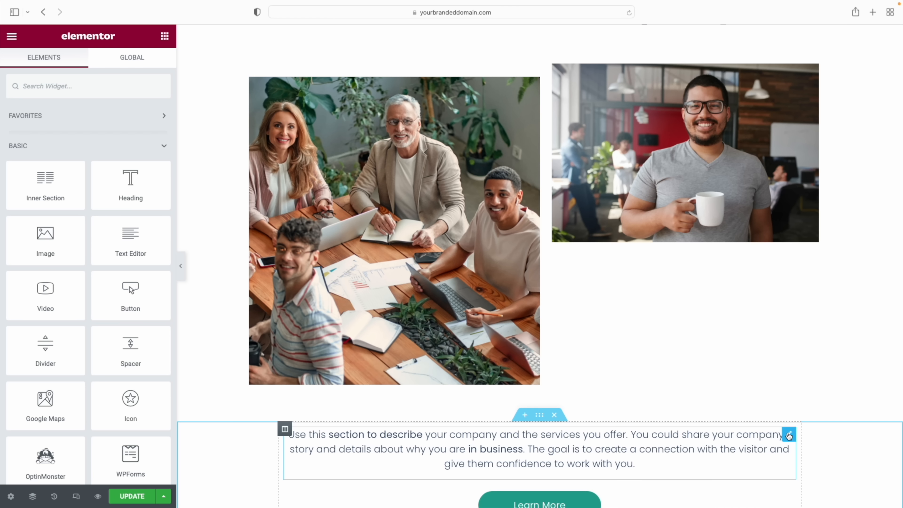
drag(790, 437, 735, 290)
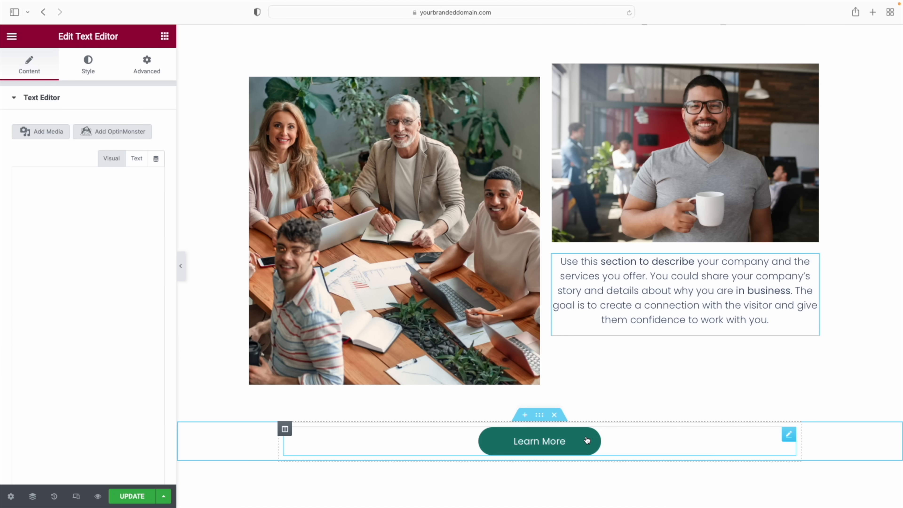
drag(791, 439, 750, 332)
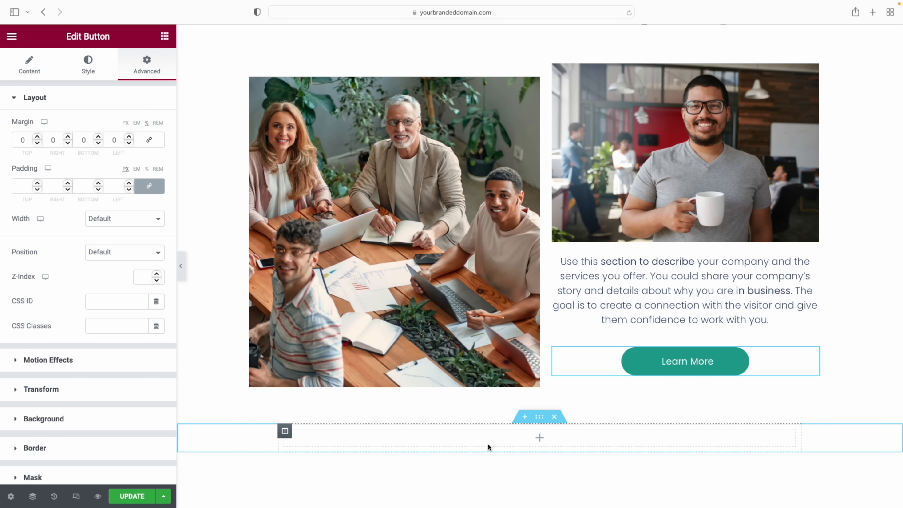
Remove the now-empty section below the About Our Company photos
click(554, 418)
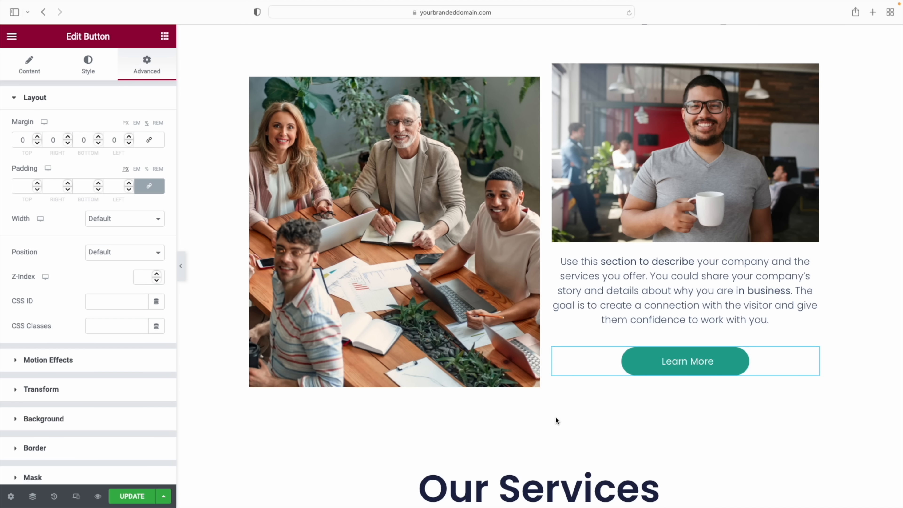
click(556, 420)
scroll(649, 300, up, 2)
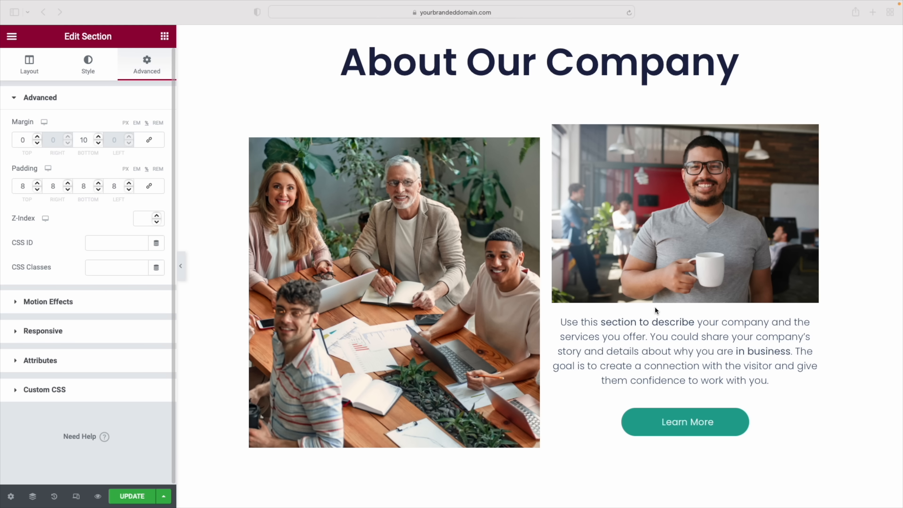
Insert an empty section placeholder just above the 'A Title to Turn the Visitor' lead section
scroll(656, 309, down, 10)
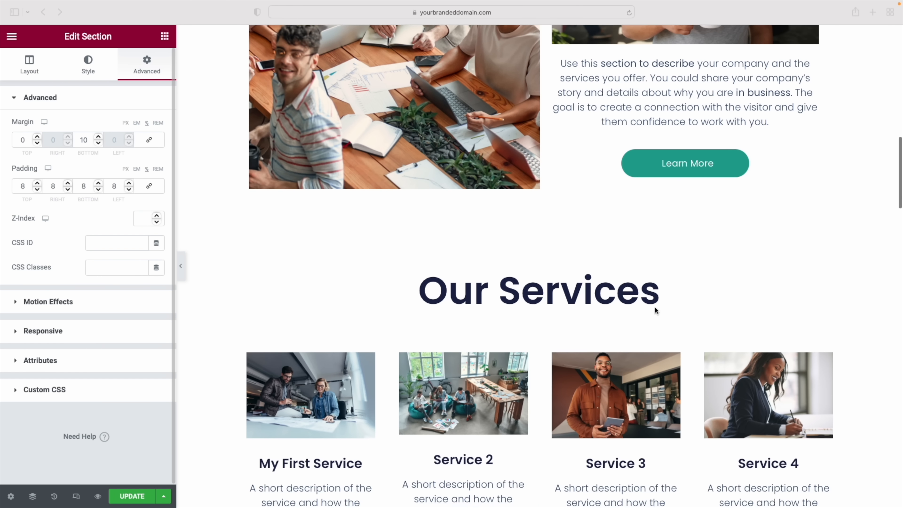
scroll(656, 308, down, 20)
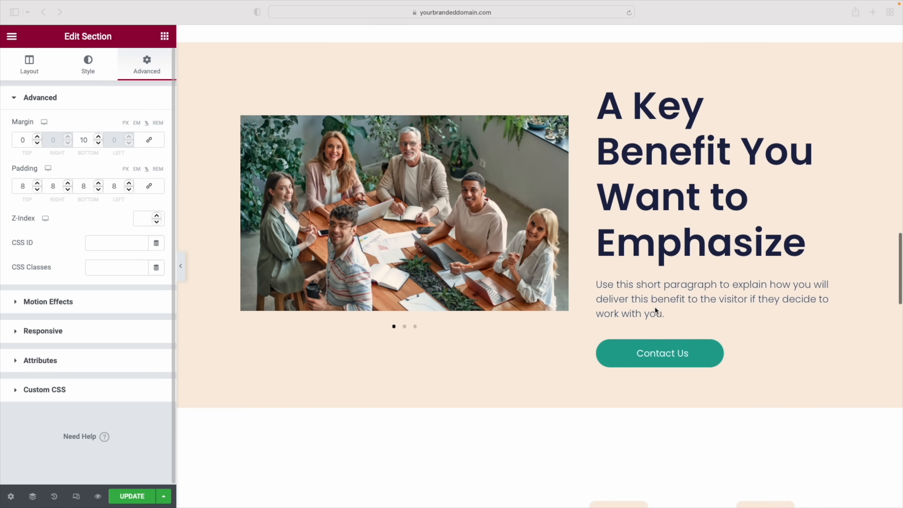
scroll(656, 311, down, 20)
scroll(655, 308, down, 14)
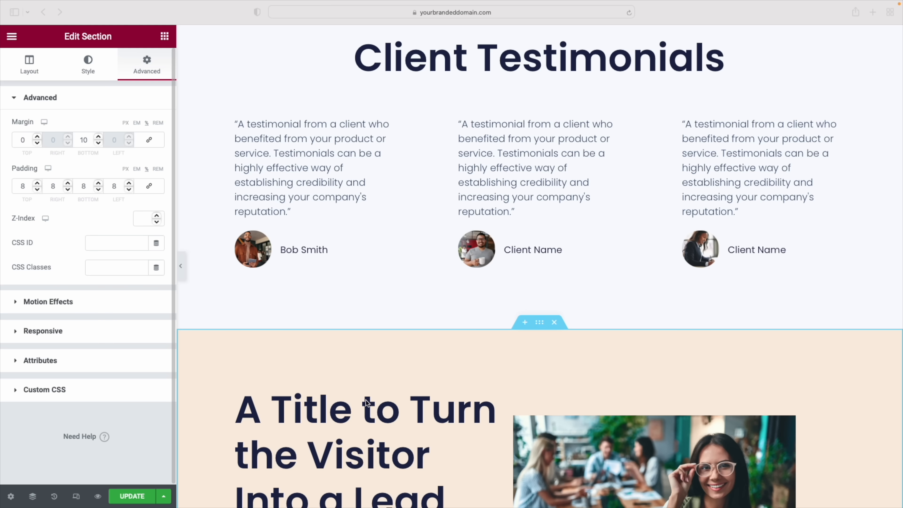
scroll(383, 395, down, 5)
scroll(516, 338, up, 2)
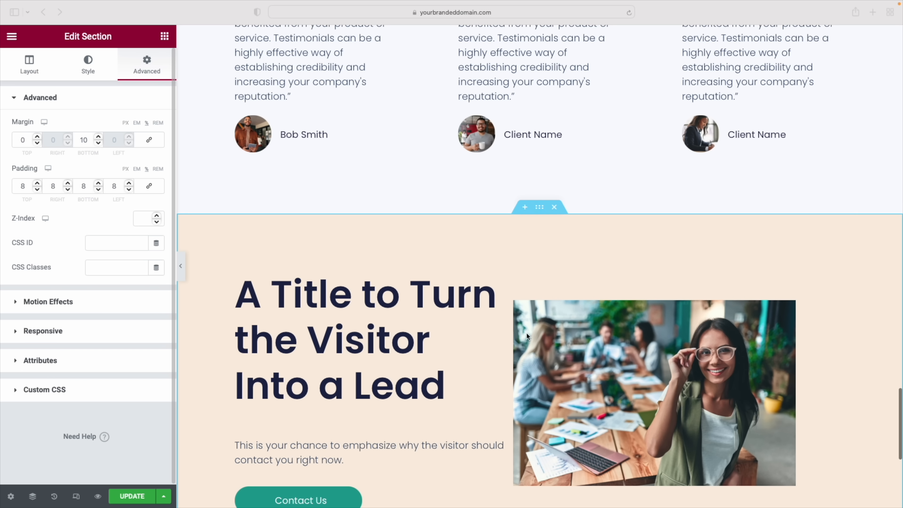
click(525, 207)
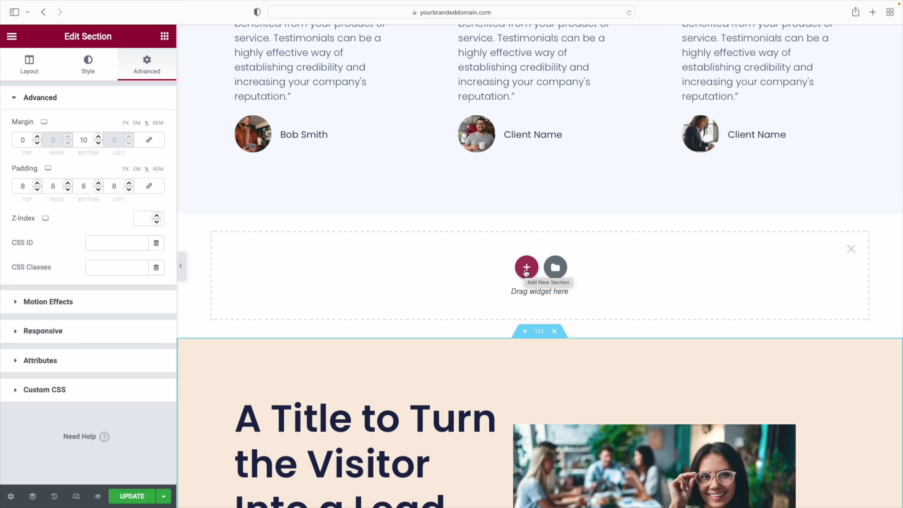
click(527, 272)
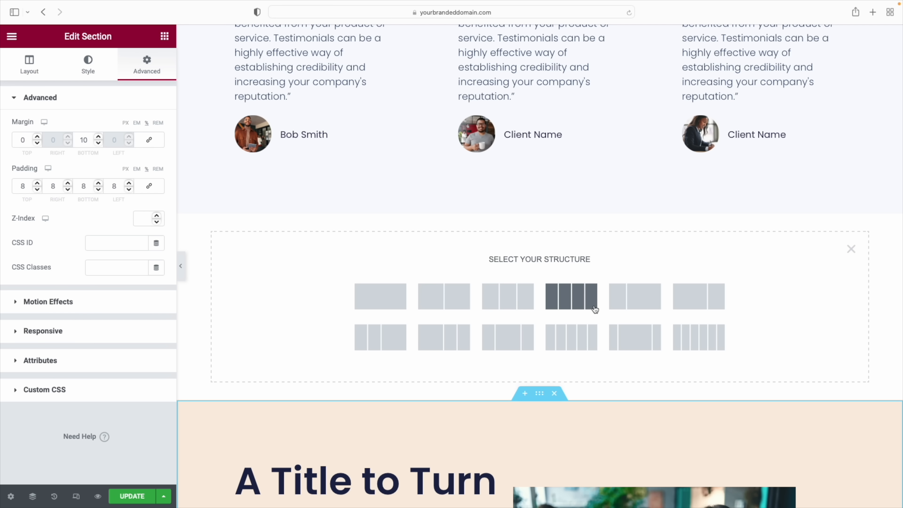
scroll(555, 306, down, 1)
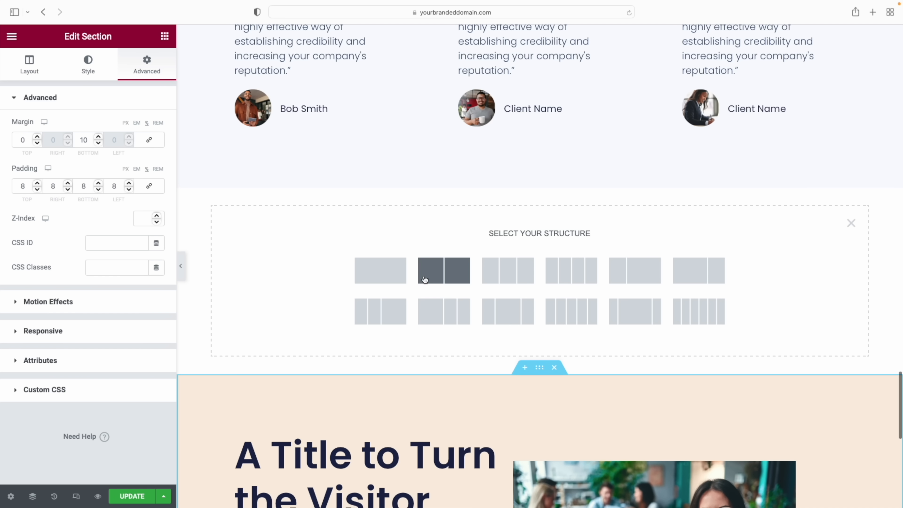
click(851, 225)
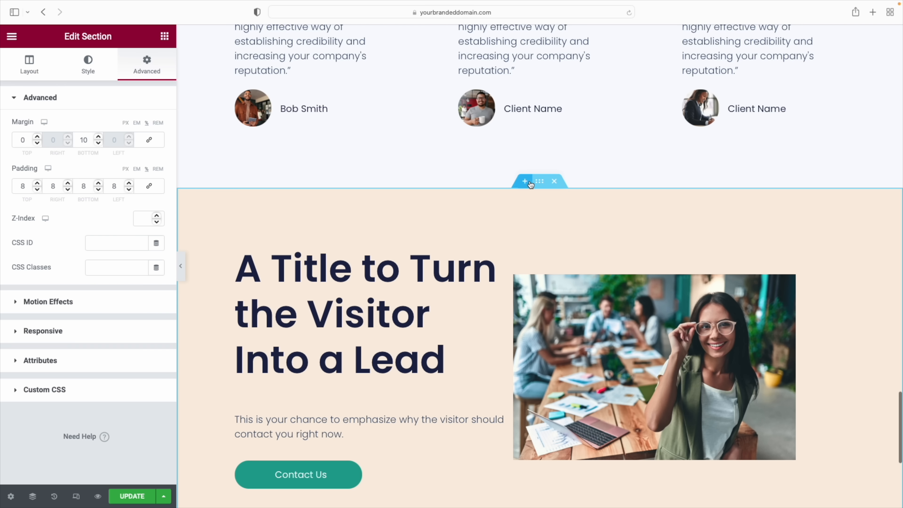
click(527, 183)
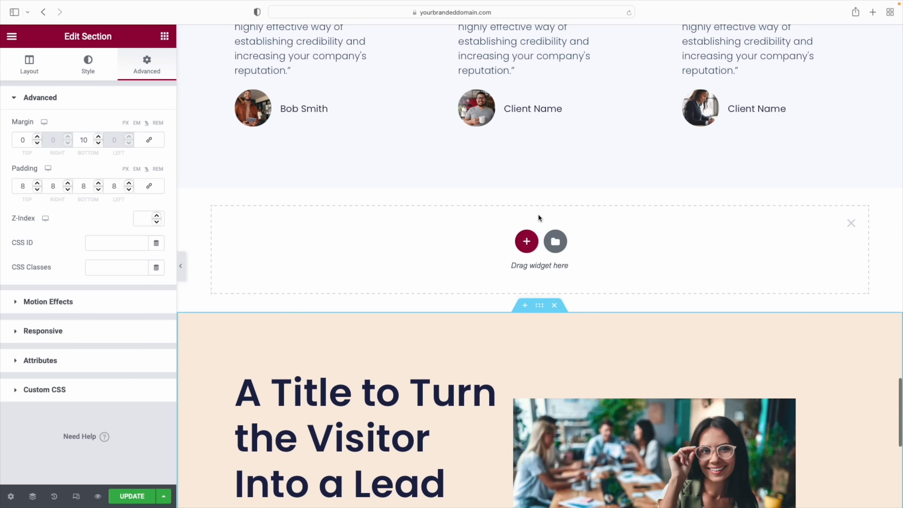
Open the template library and browse its ready-made Blocks
click(557, 243)
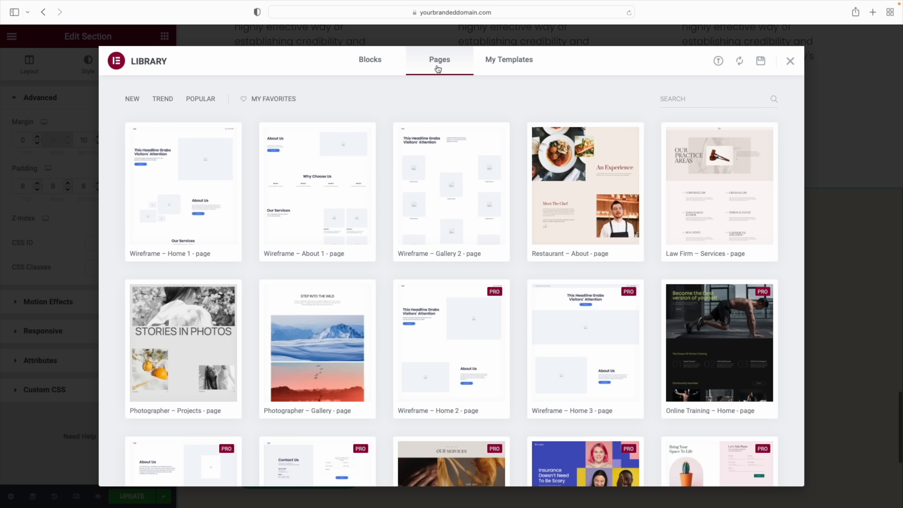
click(371, 60)
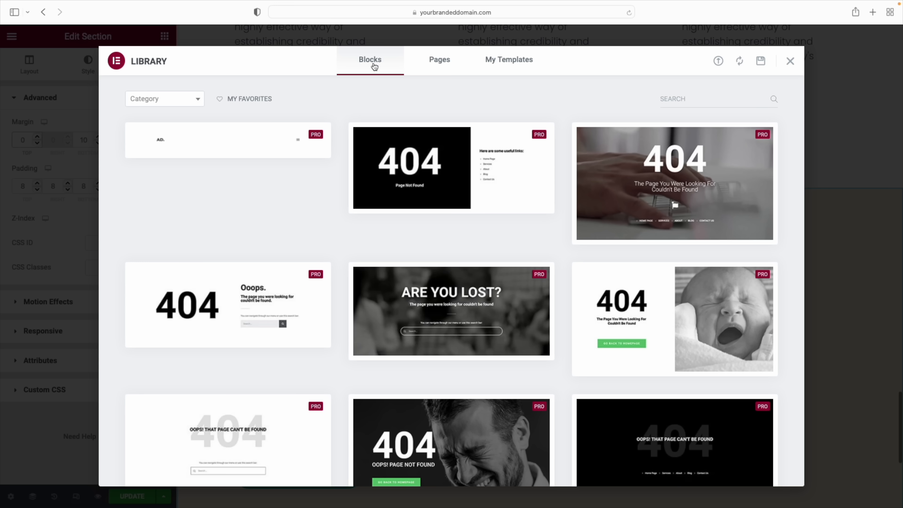
scroll(545, 144, down, 10)
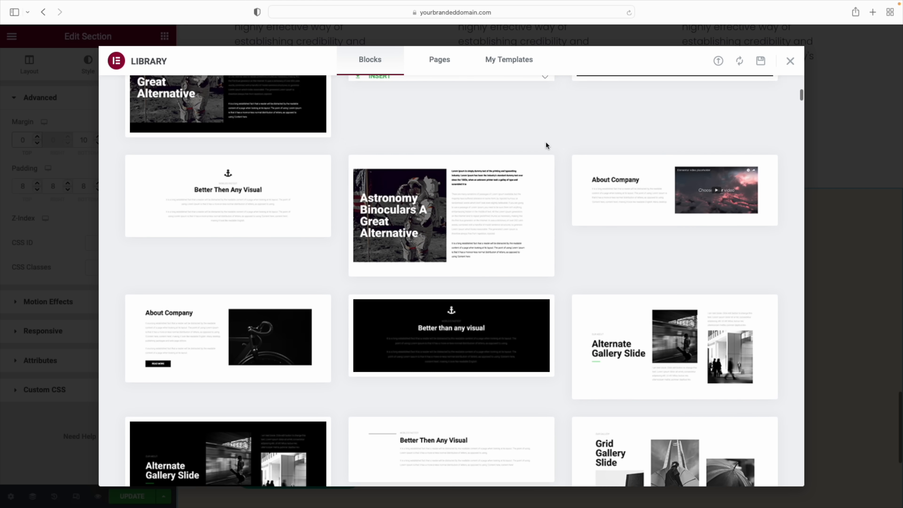
scroll(546, 146, up, 15)
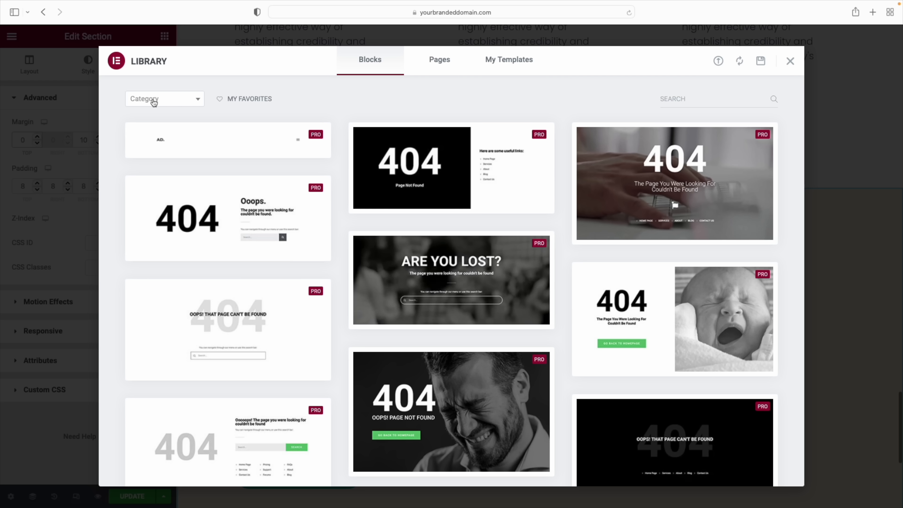
Filter the blocks to the About category and look through them
click(199, 102)
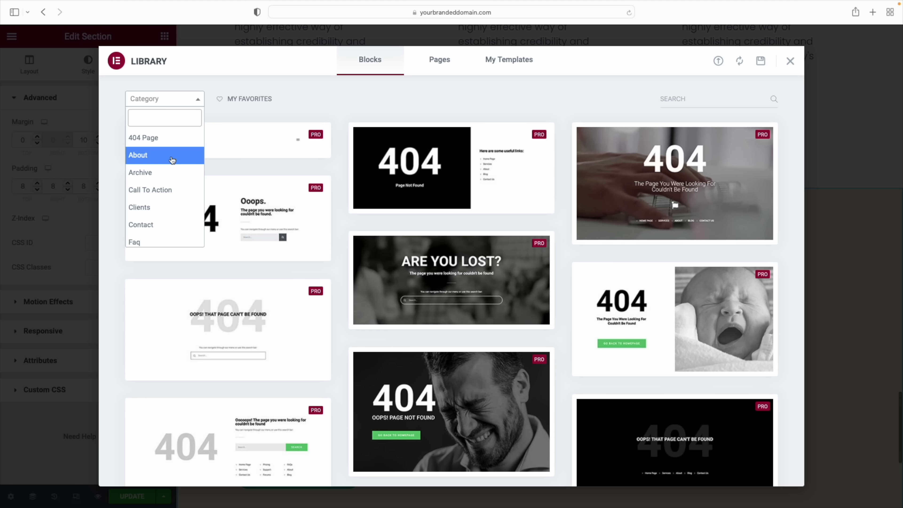
scroll(171, 161, down, 3)
scroll(177, 162, up, 3)
click(141, 159)
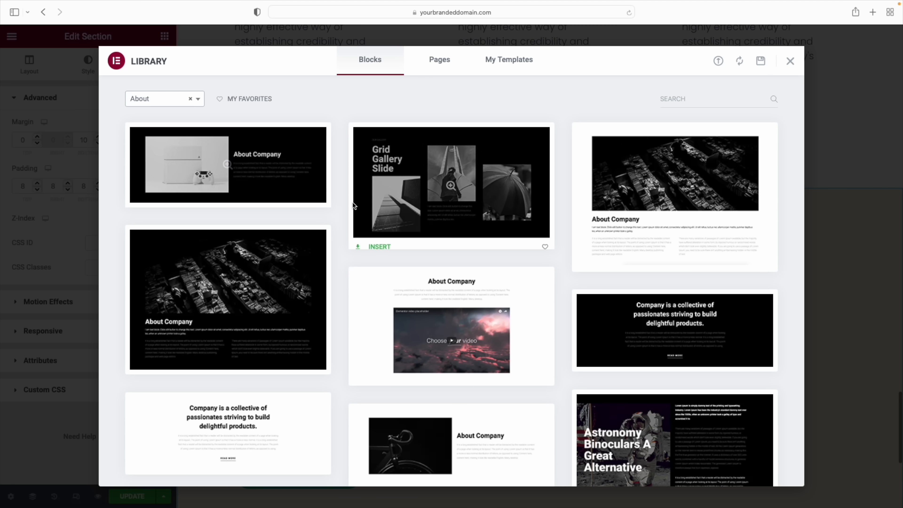
scroll(352, 202, down, 4)
scroll(352, 200, down, 4)
scroll(354, 203, up, 8)
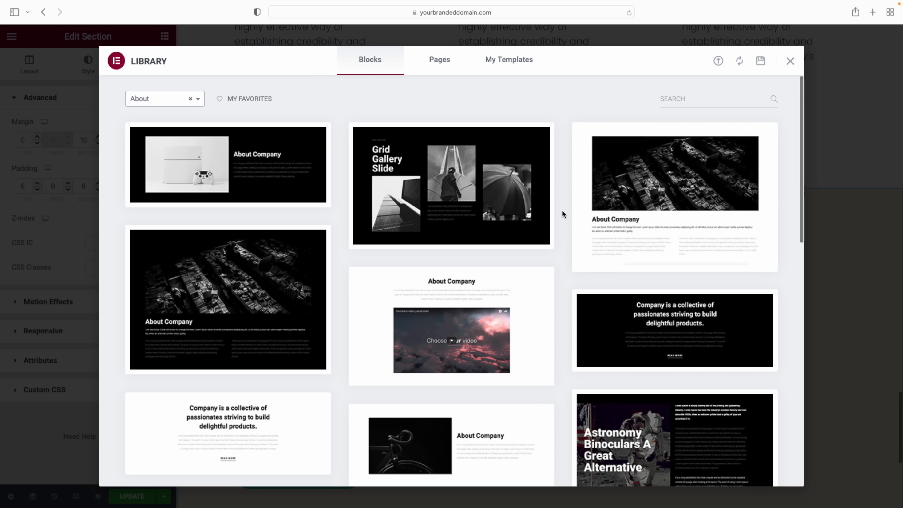
scroll(462, 284, down, 3)
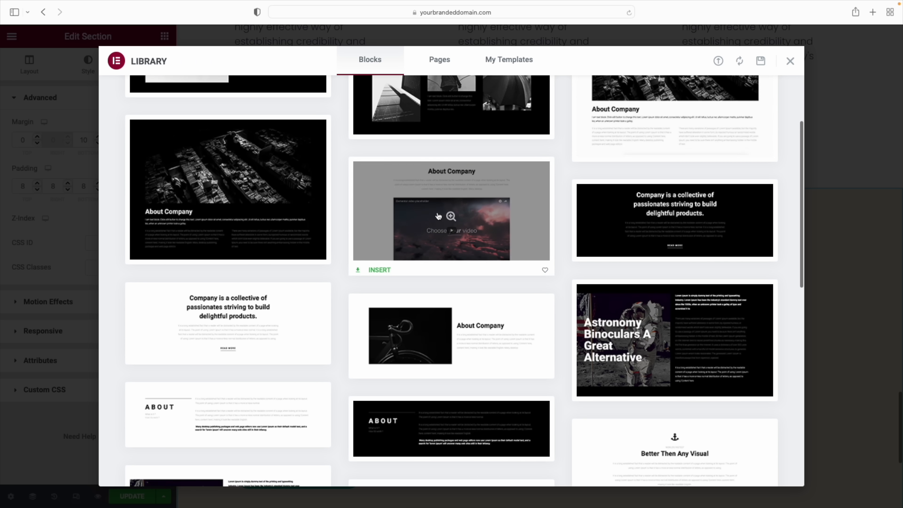
scroll(413, 328, up, 3)
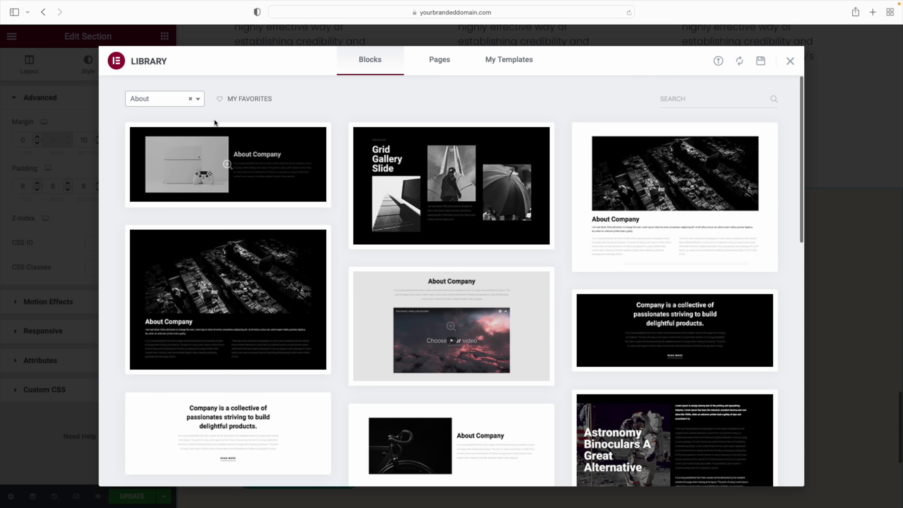
Switch the category filter to Faq and insert the dark two-column FAQ block
click(167, 104)
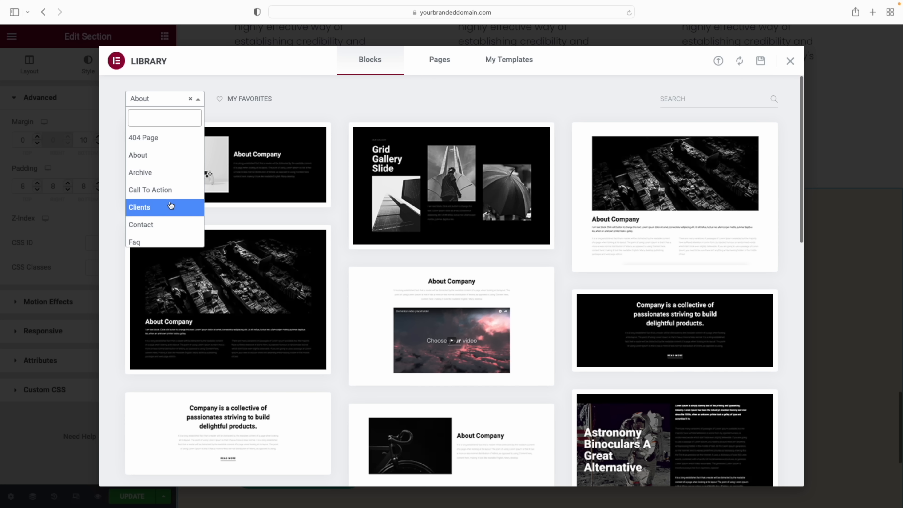
click(150, 223)
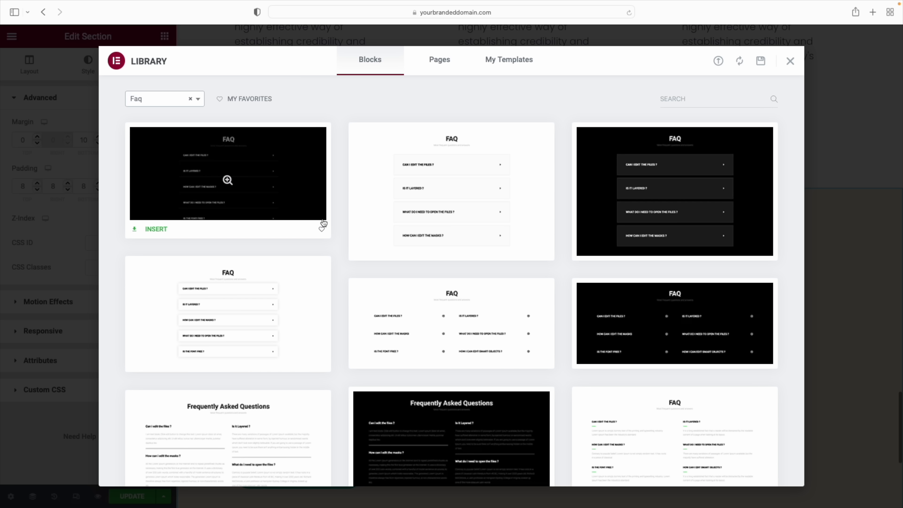
scroll(582, 262, down, 10)
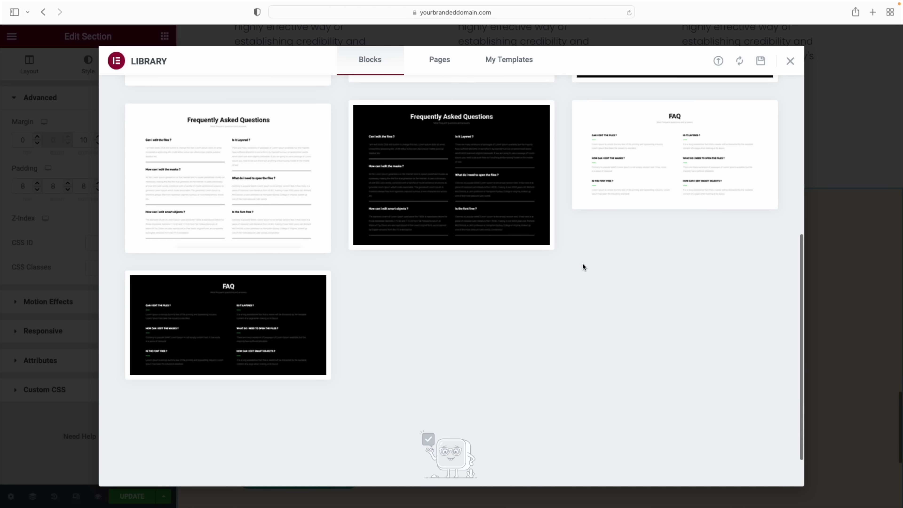
mouse_move(227, 307)
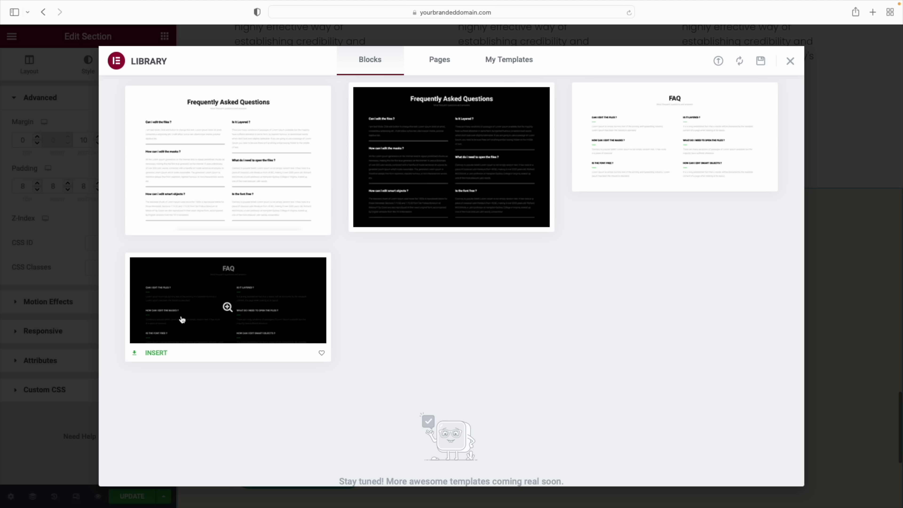
click(156, 353)
Retitle the FAQ heading to 'Have any of these questions?'
scroll(614, 310, down, 5)
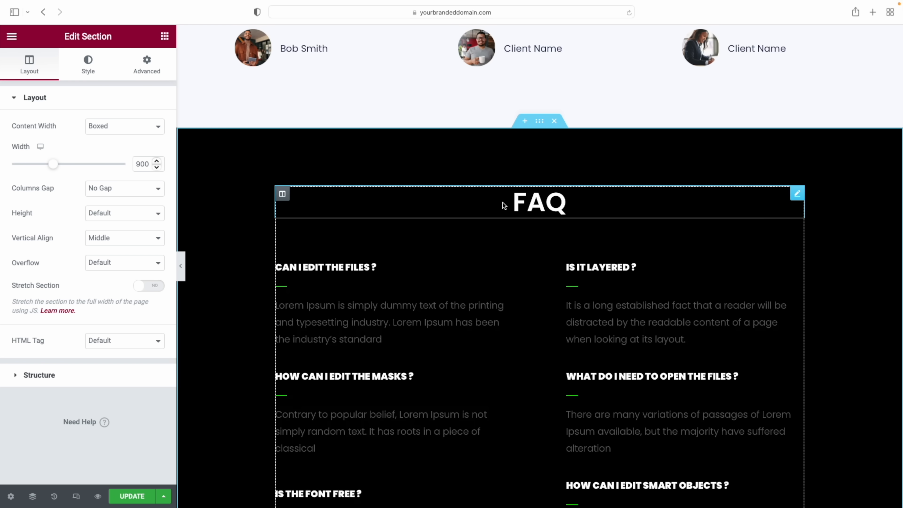
click(543, 203)
double_click(47, 143)
text(Have any of these questions?)
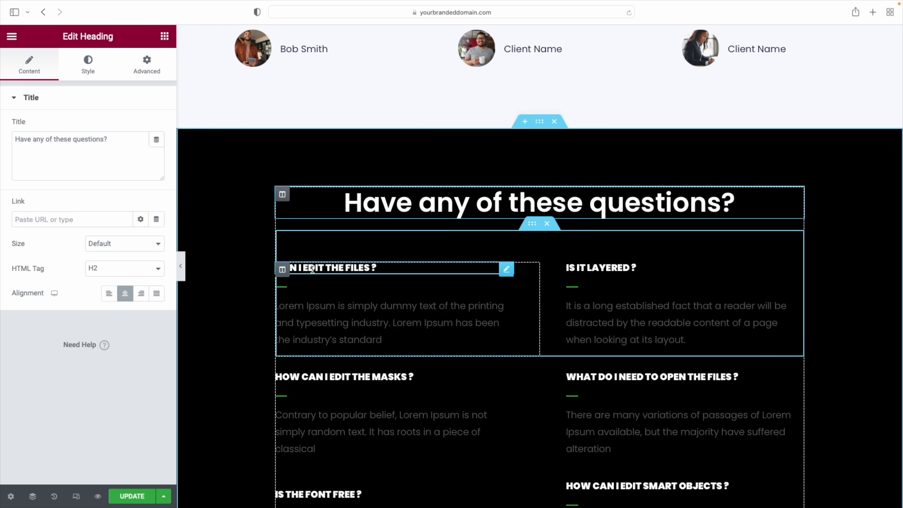
Inspect the first question heading, its answer paragraph, then the whole FAQ section's settings
click(356, 269)
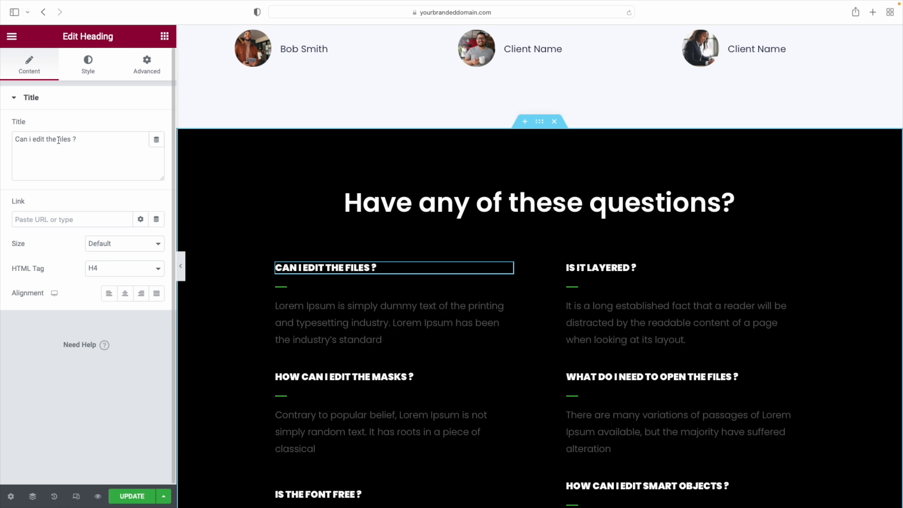
scroll(288, 306, up, 1)
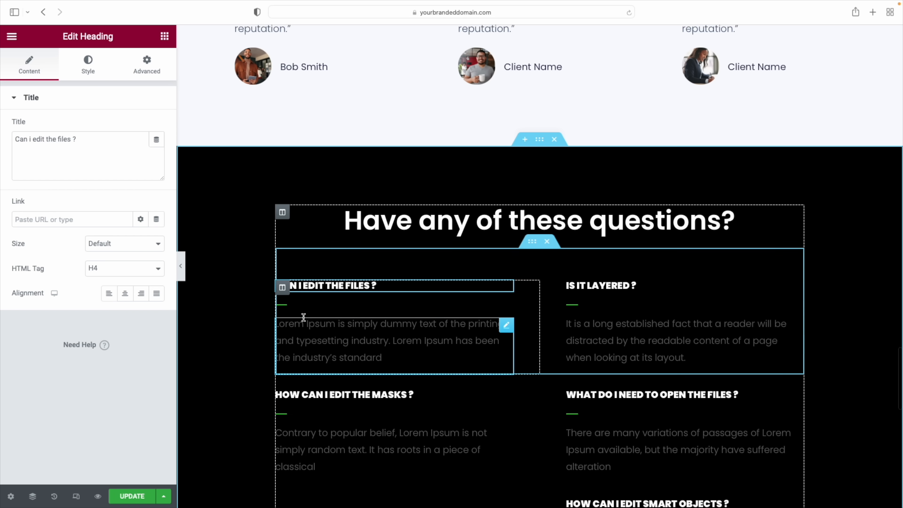
click(311, 337)
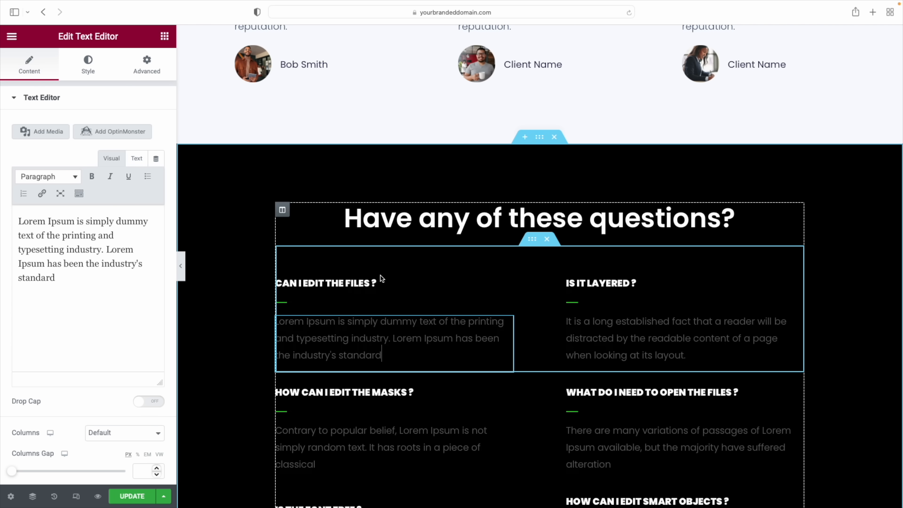
scroll(382, 275, down, 1)
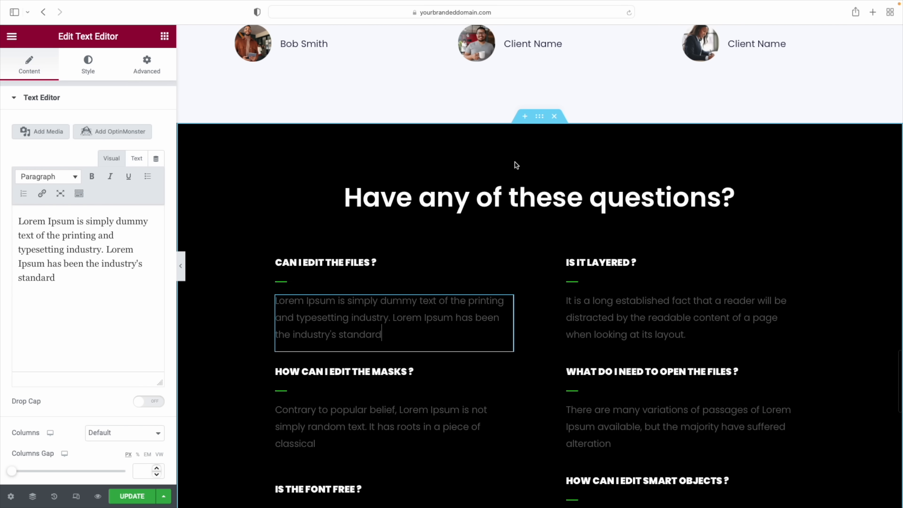
click(540, 117)
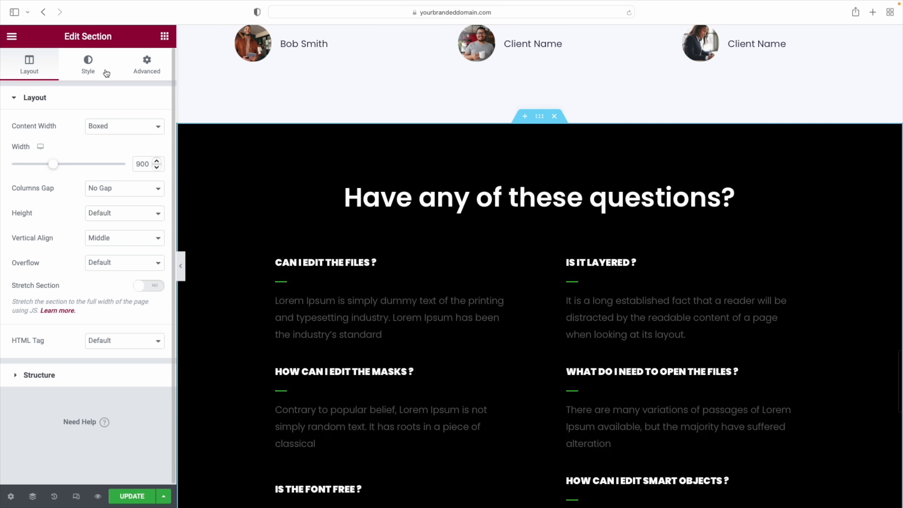
Paste 21A594 as the FAQ section's background colour and create a global colour from it
click(92, 69)
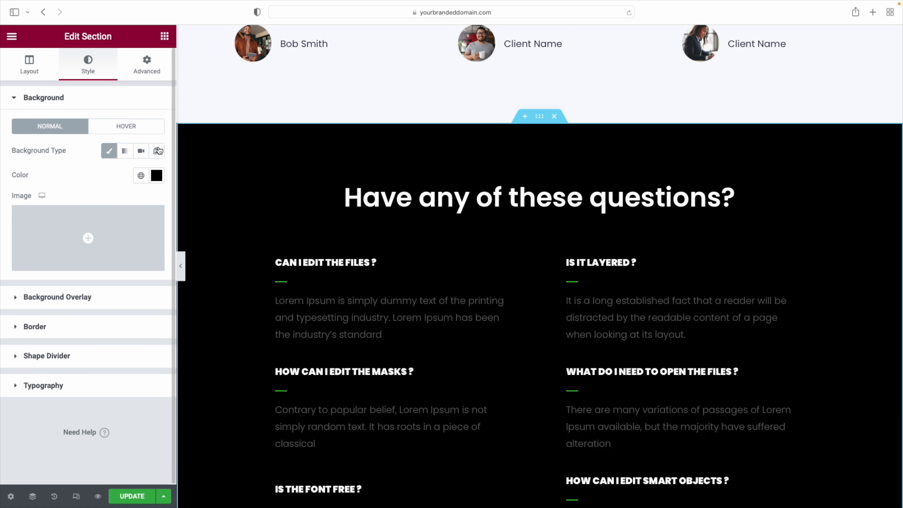
click(157, 175)
click(51, 356)
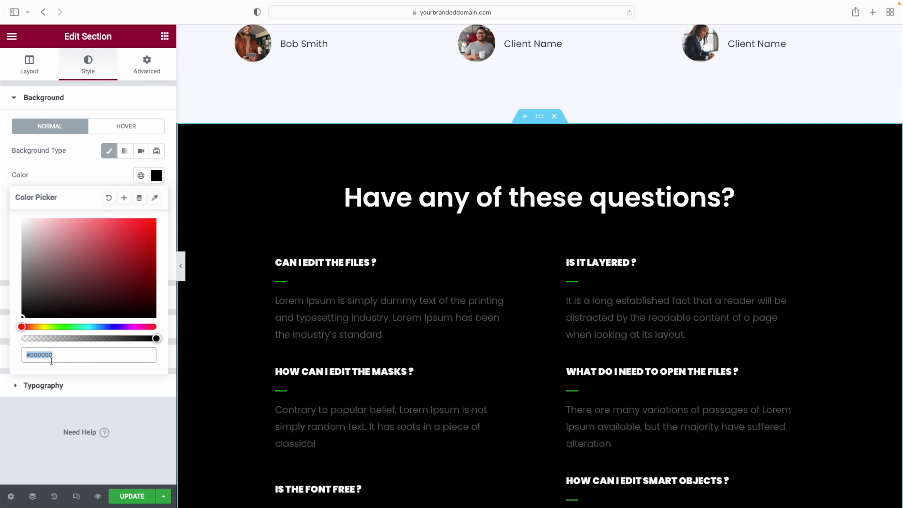
text(21A594)
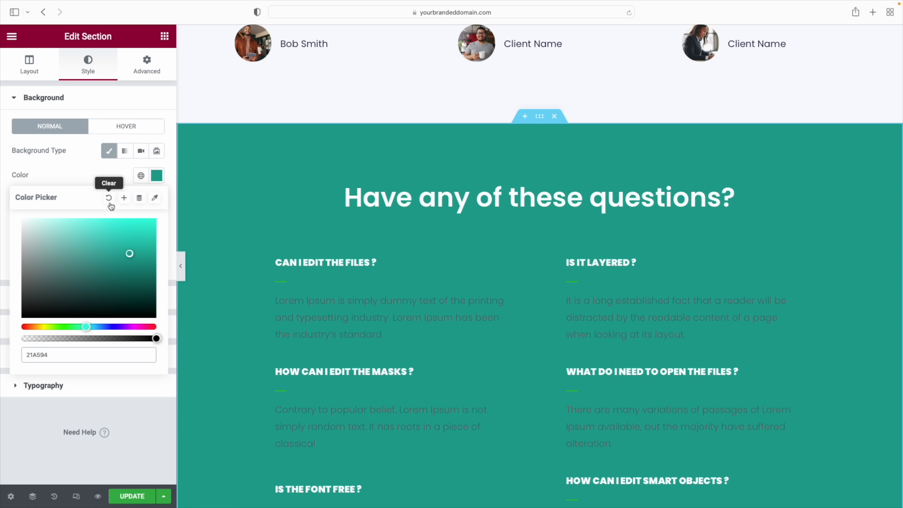
click(124, 198)
click(505, 312)
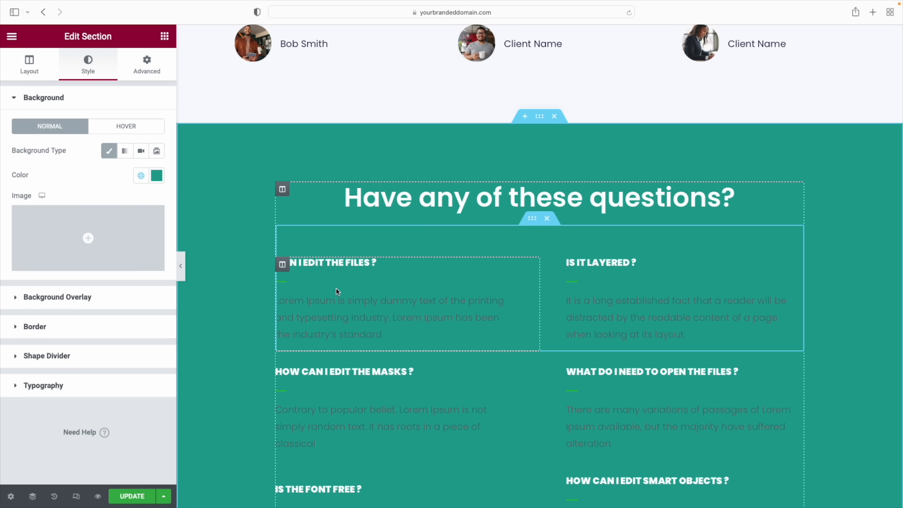
Set the CAN I EDIT THE FILES ? heading's typography weight to 600 (Semi Bold)
click(355, 265)
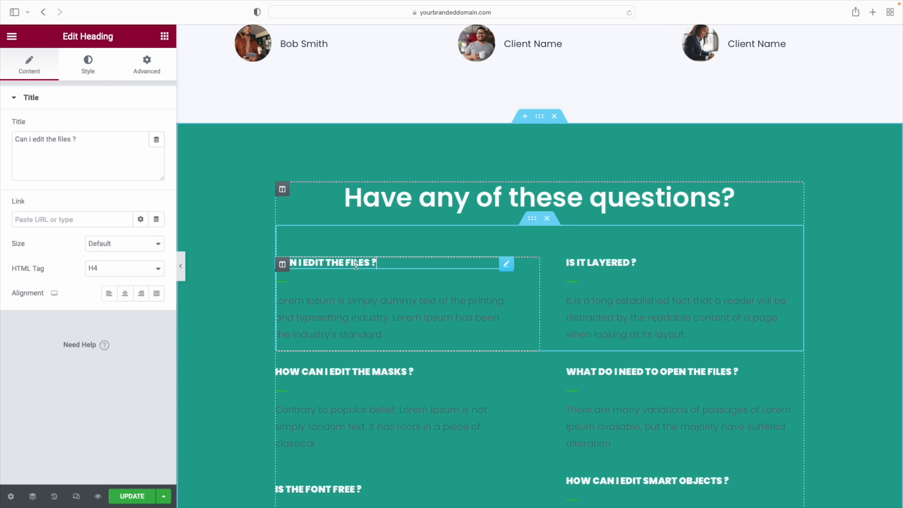
click(88, 66)
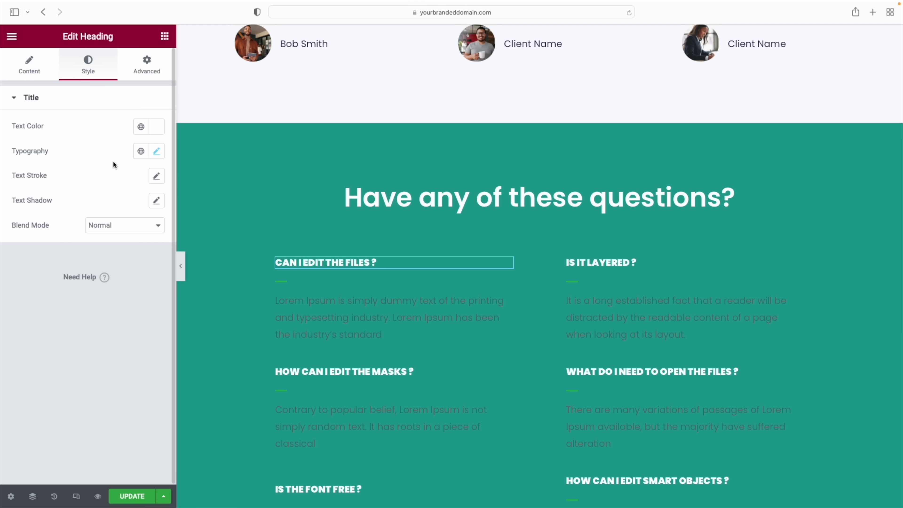
click(157, 150)
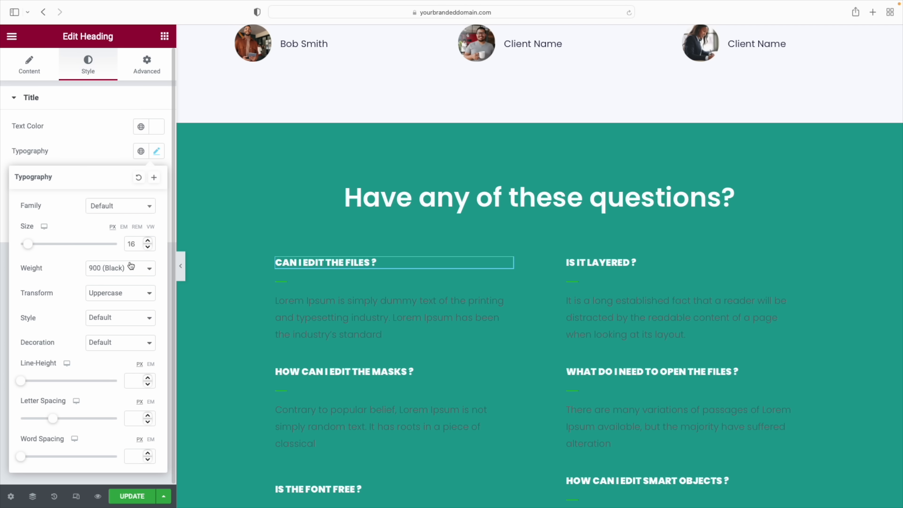
click(143, 269)
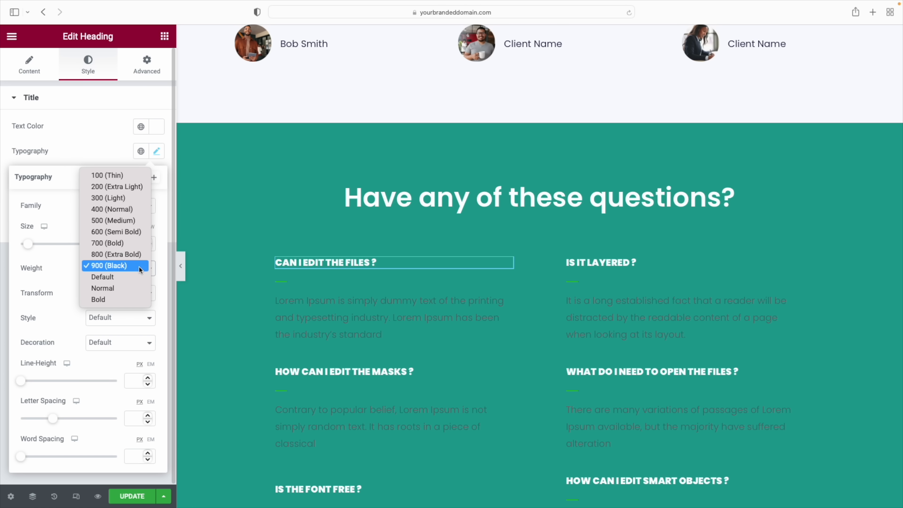
click(138, 232)
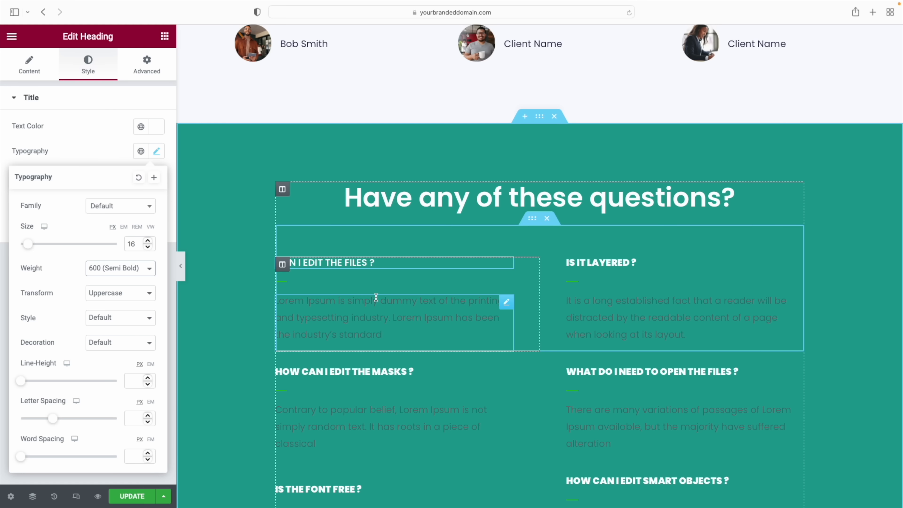
Set the first answer paragraph's text colour to #FFFFFF
click(389, 304)
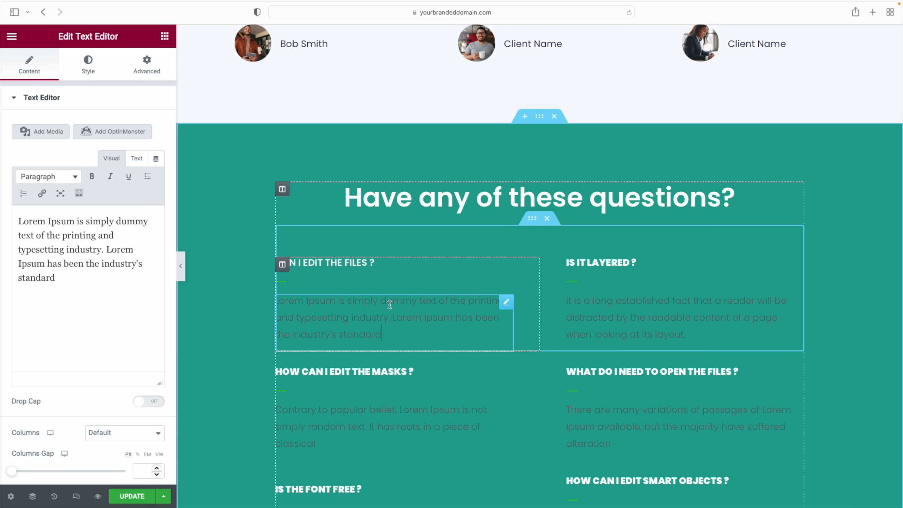
click(89, 70)
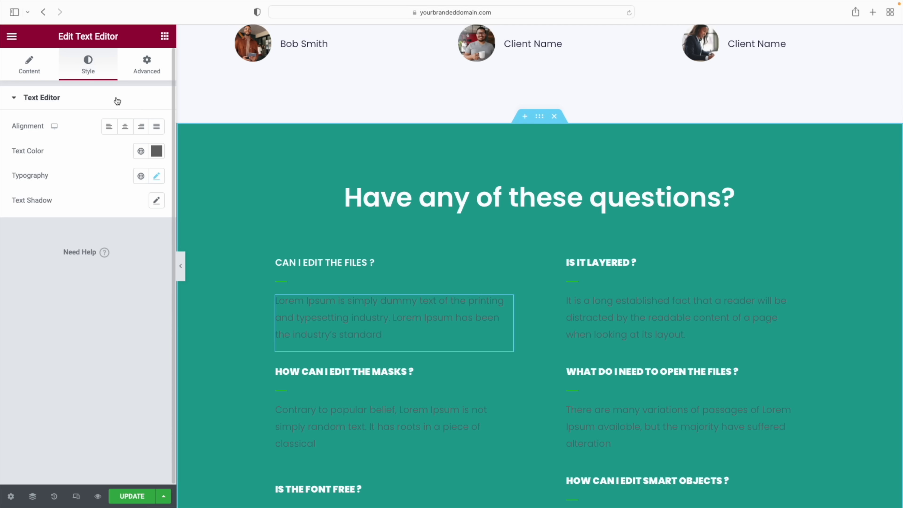
click(156, 150)
text(#FFFFFF)
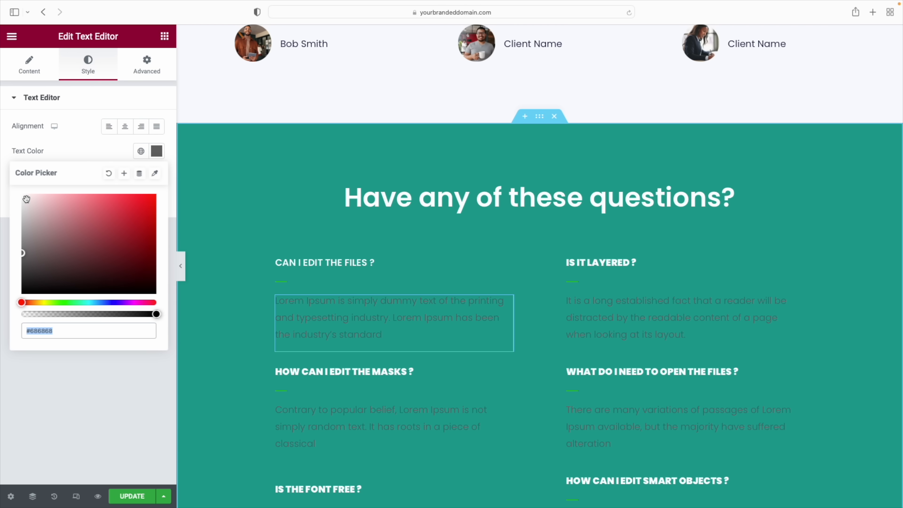
click(103, 146)
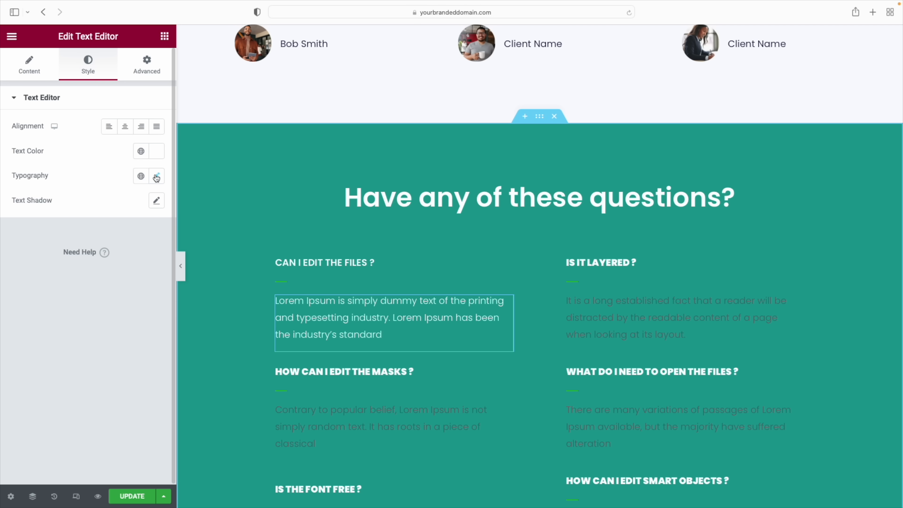
Give the first answer weight 400 (Normal), then select the divider beneath its question
click(155, 176)
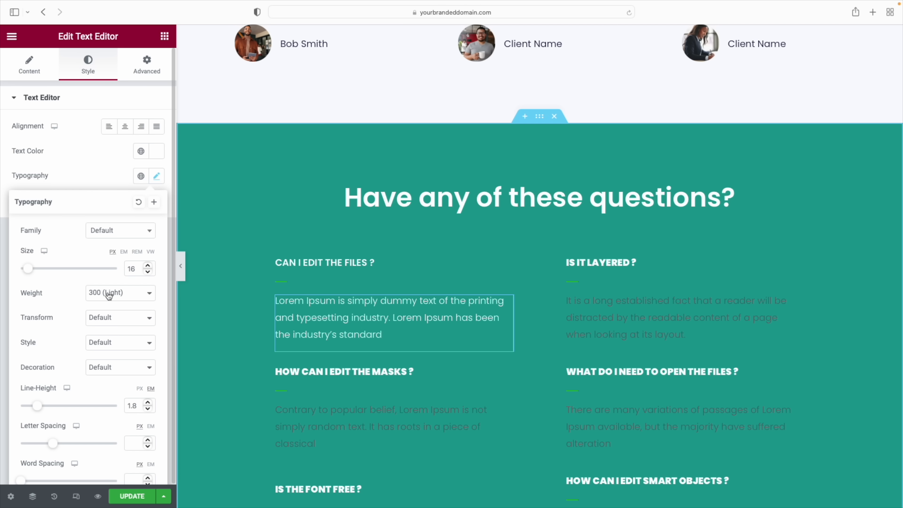
click(140, 297)
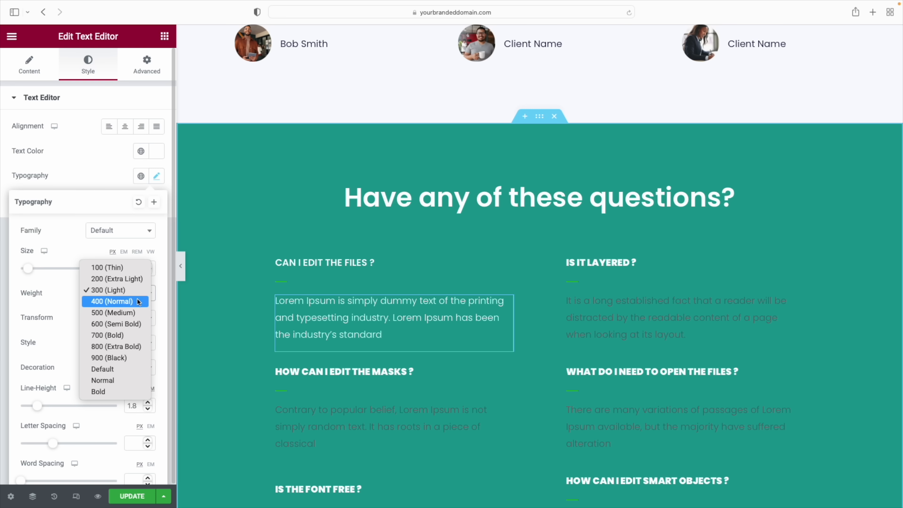
click(137, 298)
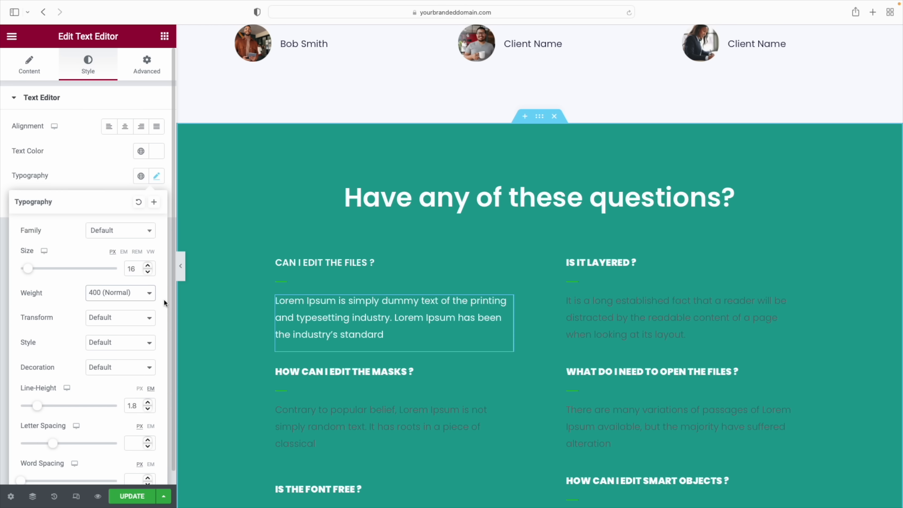
click(283, 282)
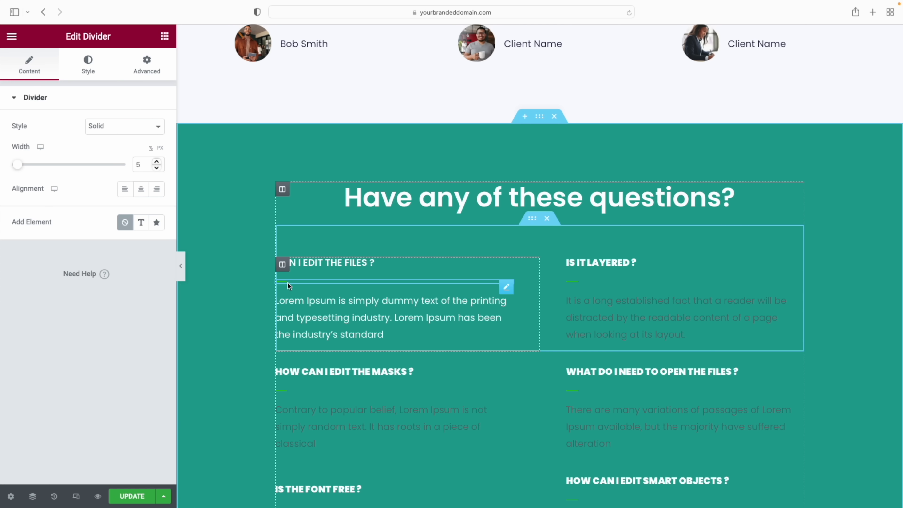
right_click(506, 287)
Undo an accidental divider delete and recolour the divider to the global Primary navy (#1C244B)
click(538, 472)
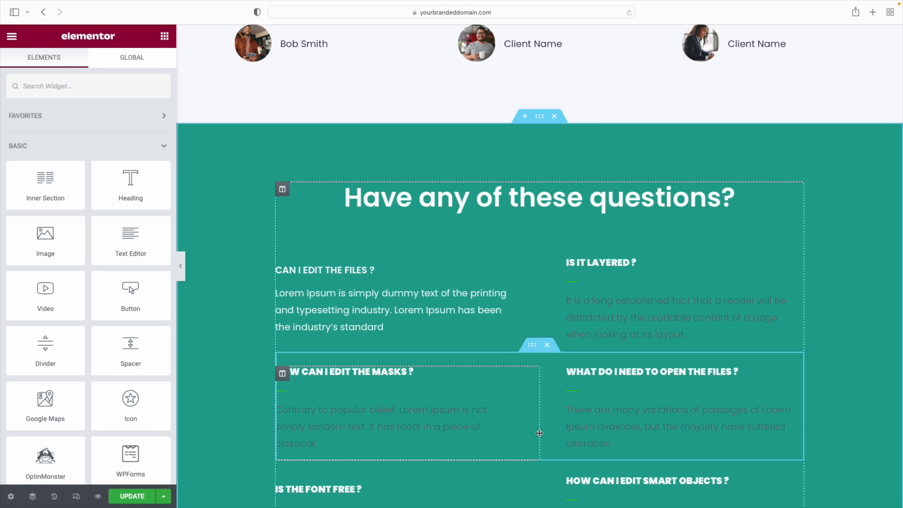
key(super+z)
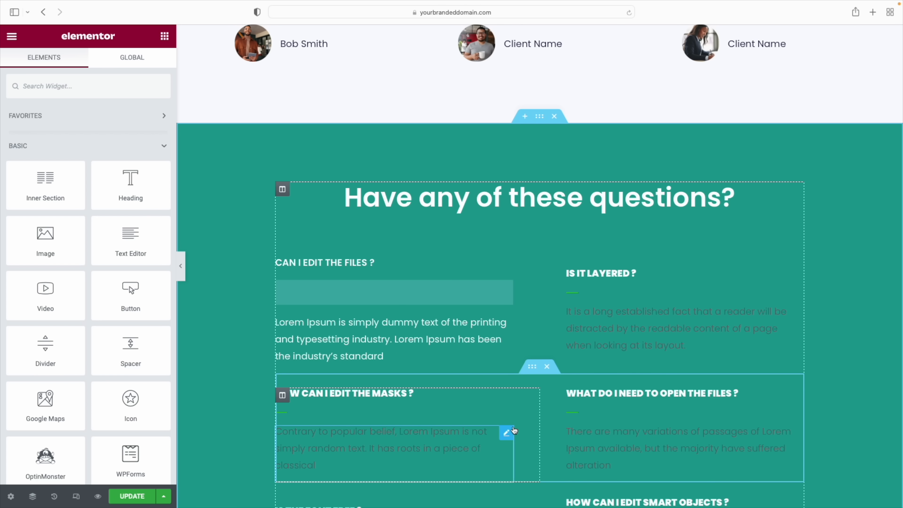
click(283, 281)
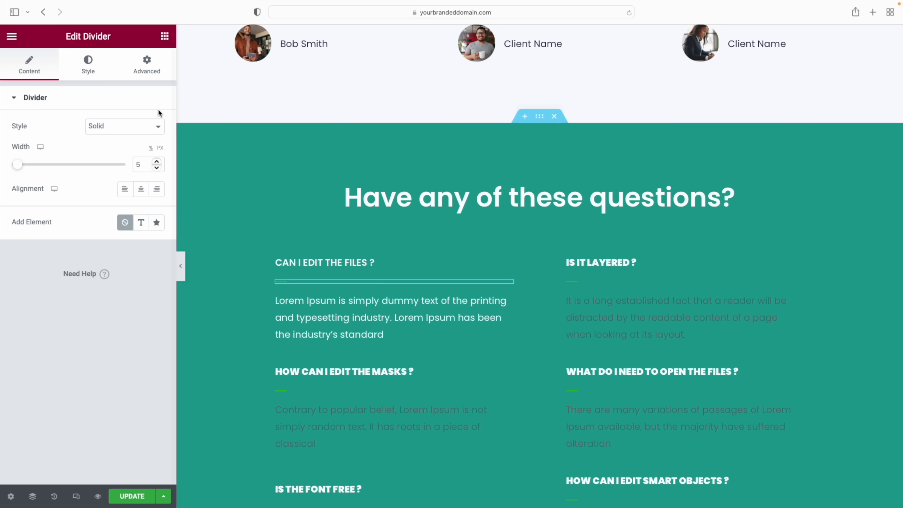
click(88, 63)
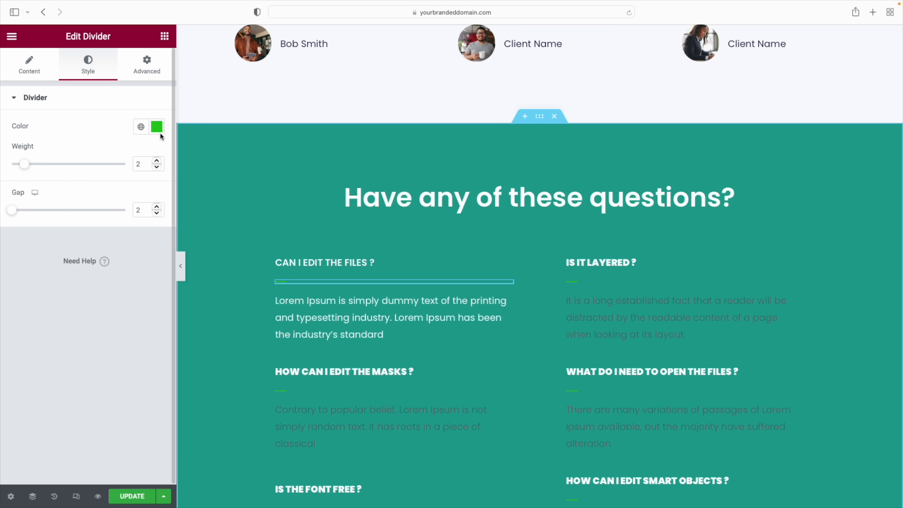
click(141, 127)
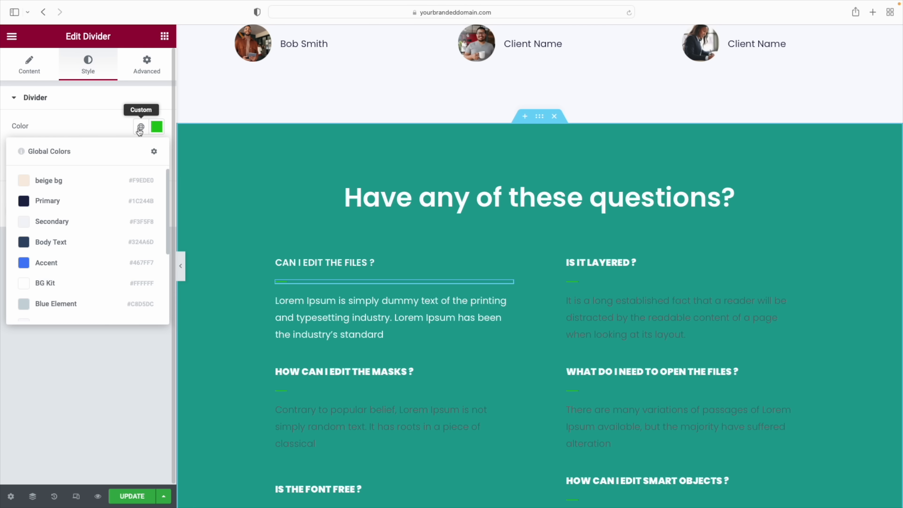
click(61, 202)
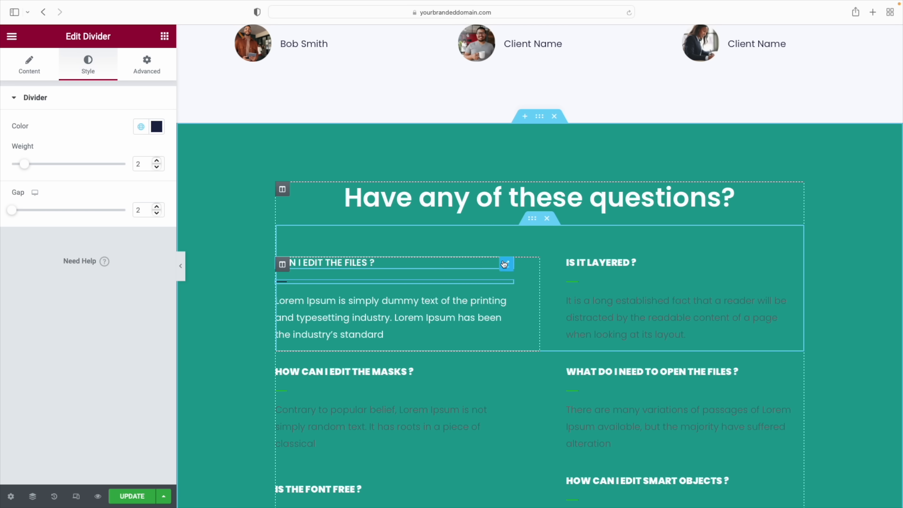
right_click(504, 264)
Paste the first question heading's style onto IS IT LAYERED ?, WHAT DO I NEED TO OPEN THE FILES ? and the other headings
click(533, 310)
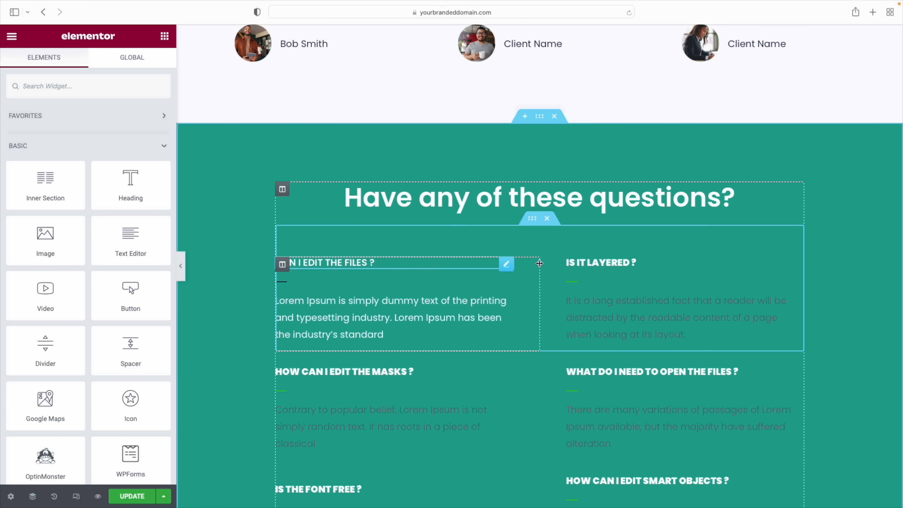
right_click(598, 262)
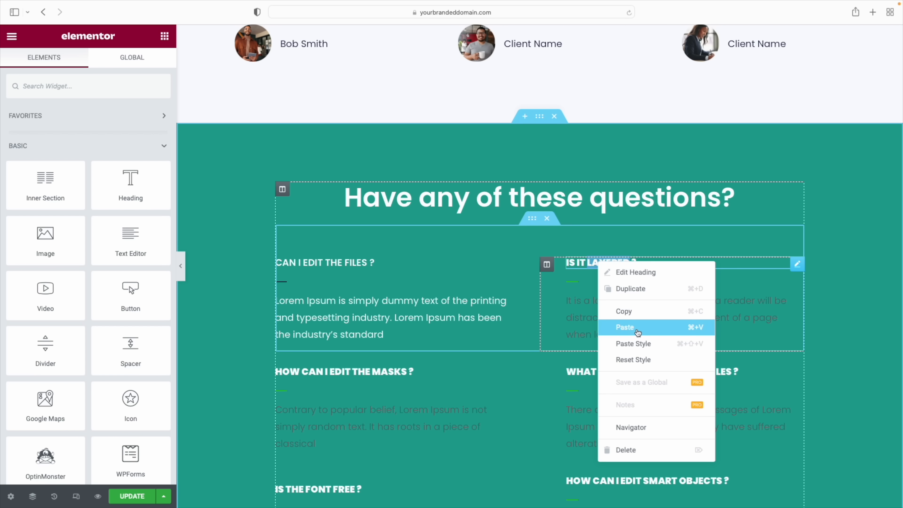
click(639, 345)
right_click(373, 373)
click(408, 390)
right_click(623, 373)
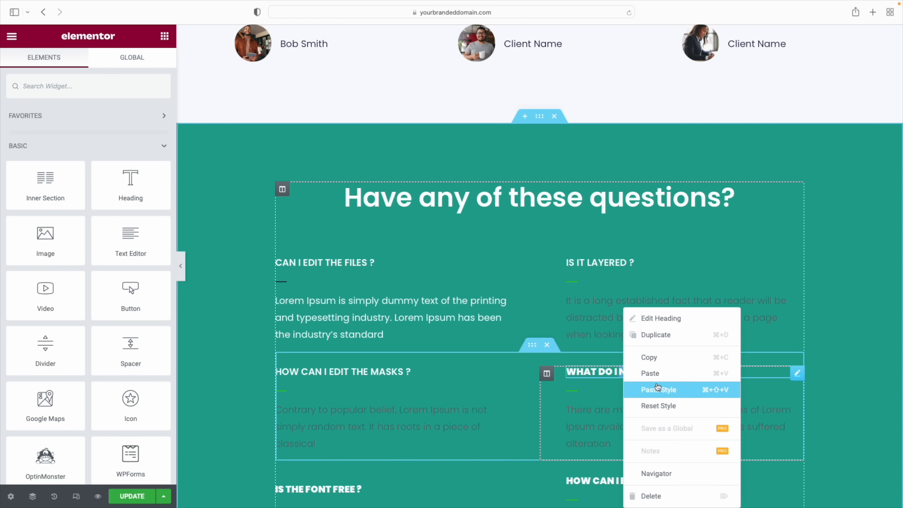
click(658, 388)
scroll(498, 321, down, 3)
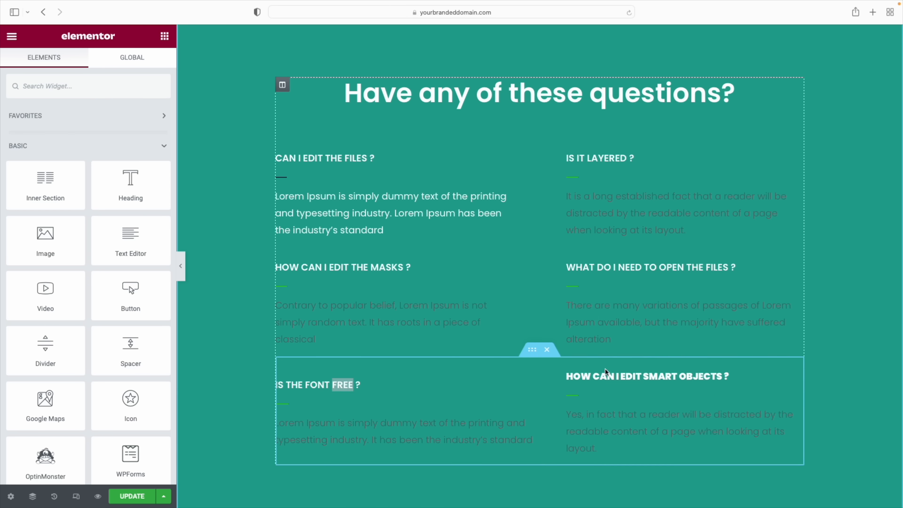
Copy the navy divider's style onto the IS IT LAYERED ? and bottom-row dividers
click(285, 178)
right_click(284, 178)
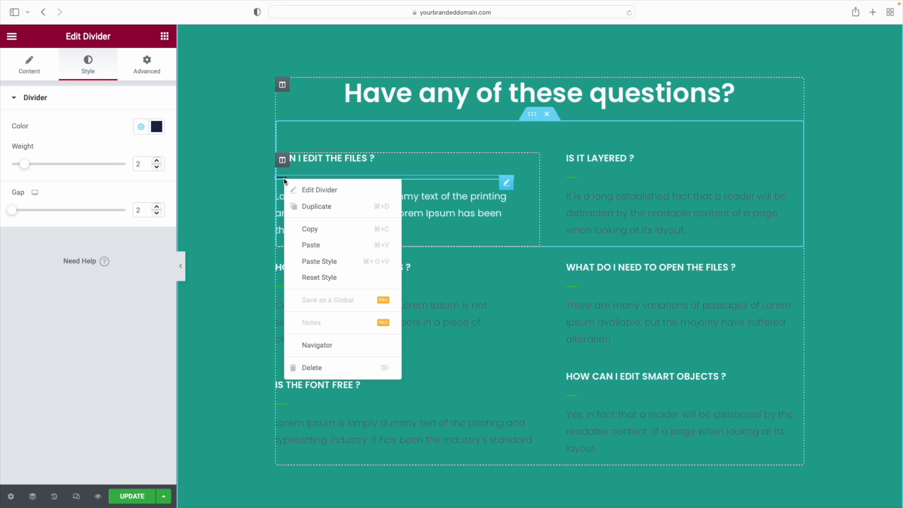
click(316, 245)
right_click(570, 177)
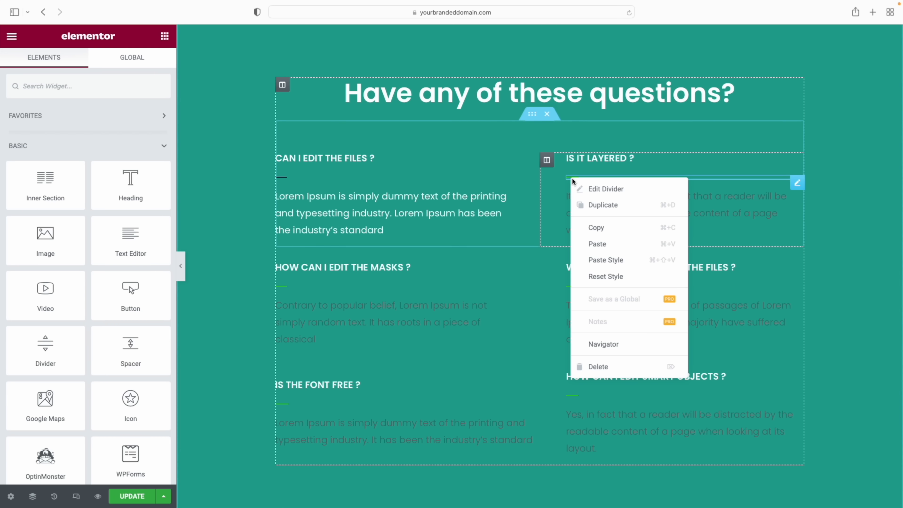
click(605, 259)
right_click(569, 360)
click(598, 390)
Copy the white first answer's style and paste it onto each remaining grey FAQ answer
click(397, 216)
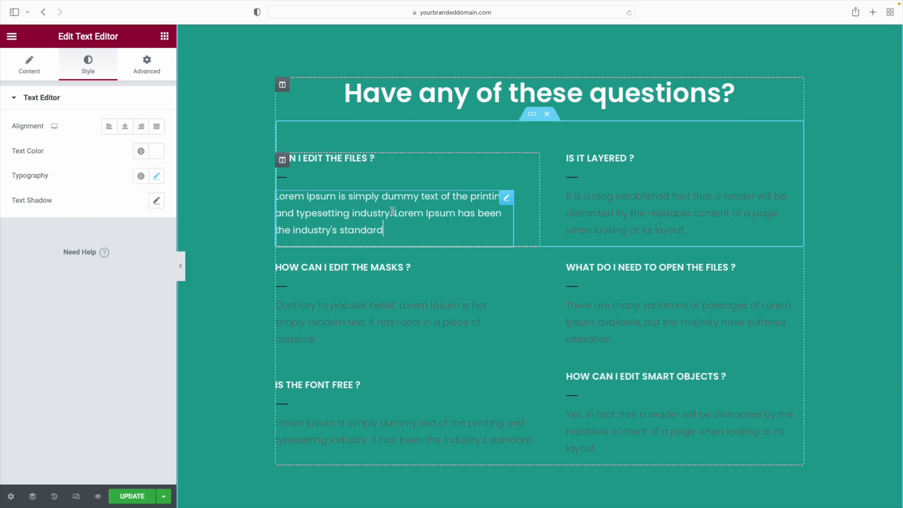
right_click(511, 199)
click(537, 249)
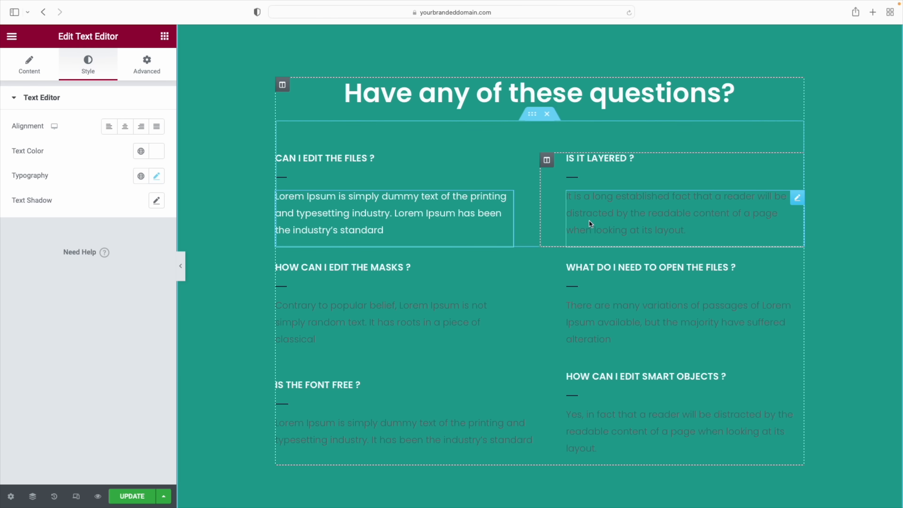
right_click(590, 217)
click(638, 297)
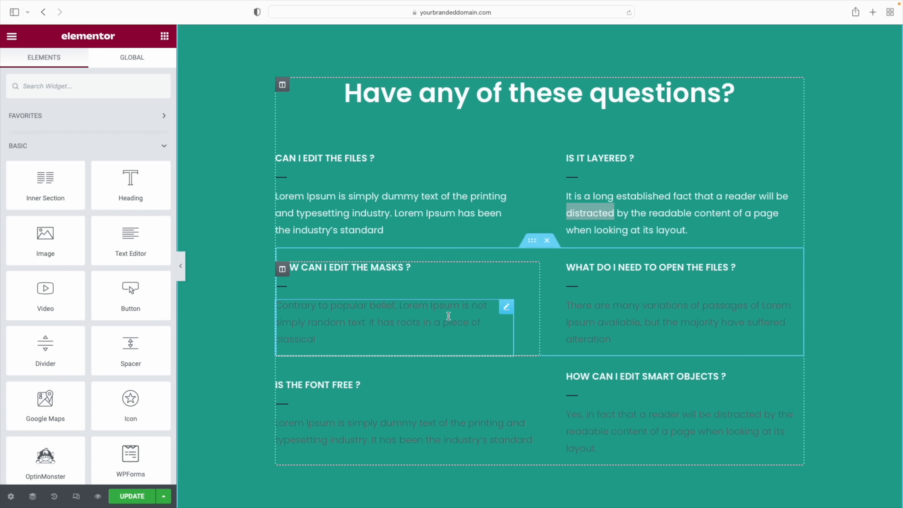
right_click(448, 317)
click(487, 390)
right_click(633, 317)
click(672, 390)
right_click(516, 423)
click(554, 390)
right_click(628, 414)
click(658, 388)
Delete the image carousel from the A Key Benefit section's left column
scroll(488, 338, up, 15)
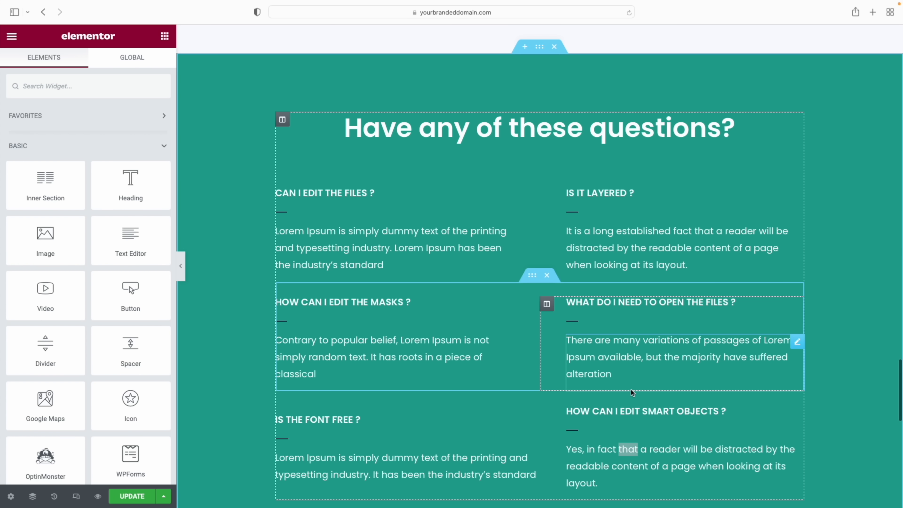
scroll(488, 338, up, 20)
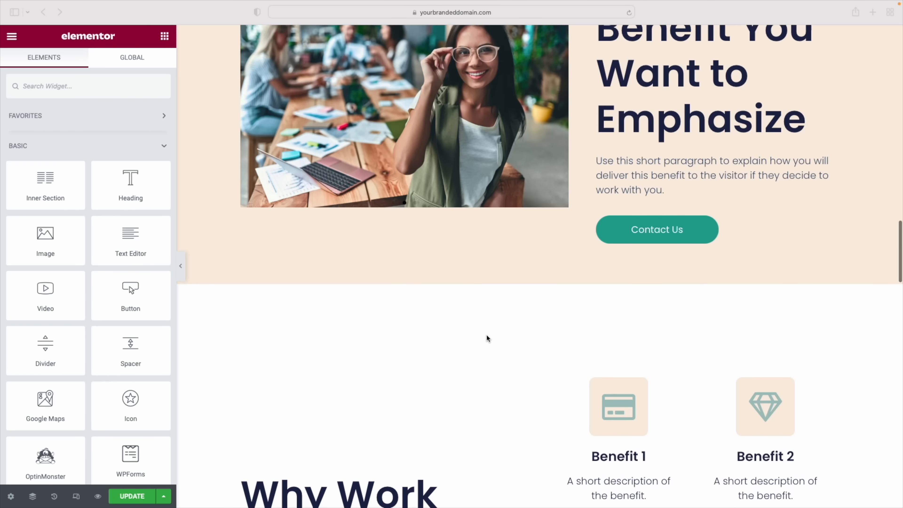
scroll(488, 338, up, 10)
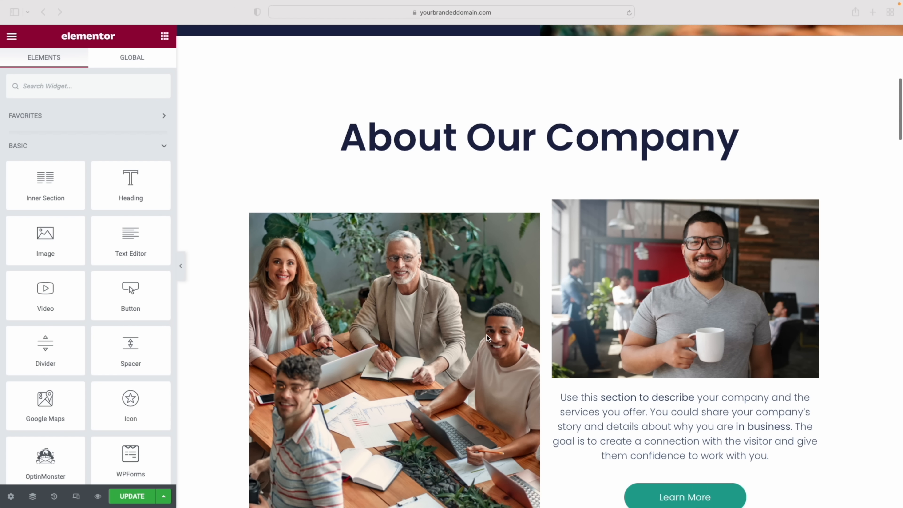
scroll(488, 338, down, 20)
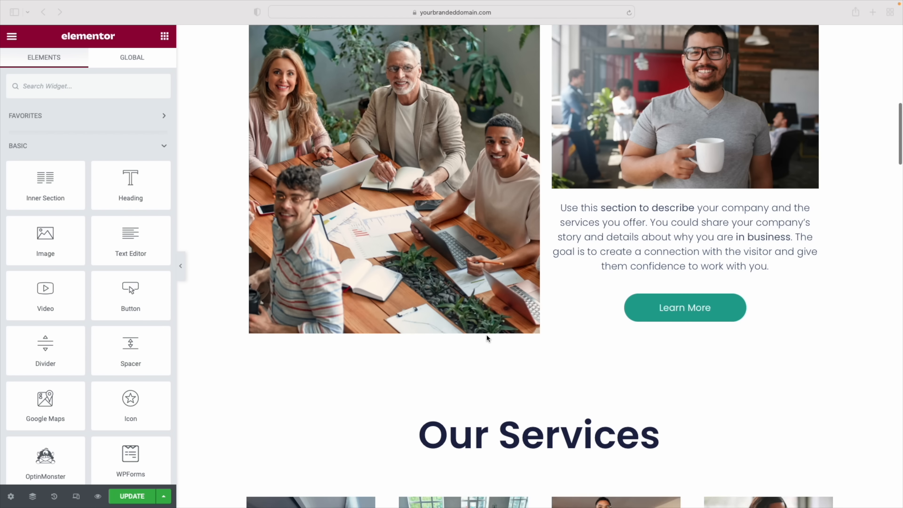
scroll(488, 338, down, 5)
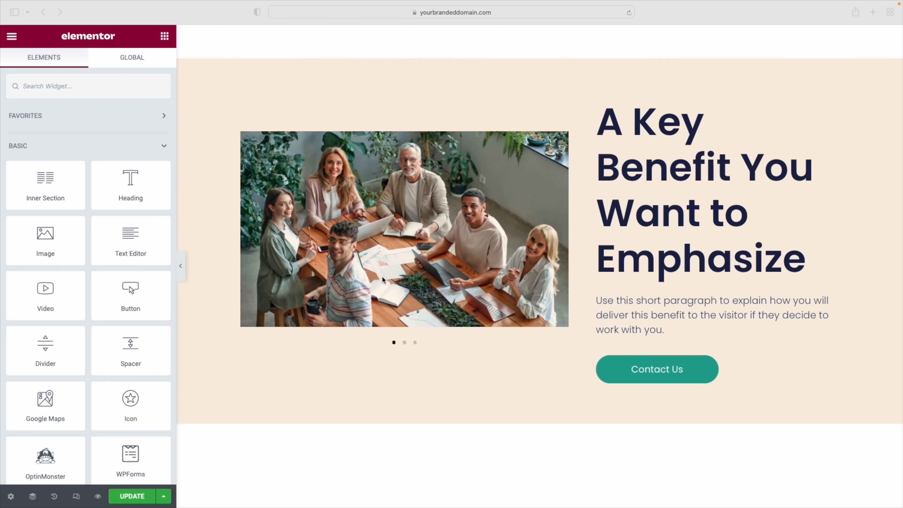
click(430, 249)
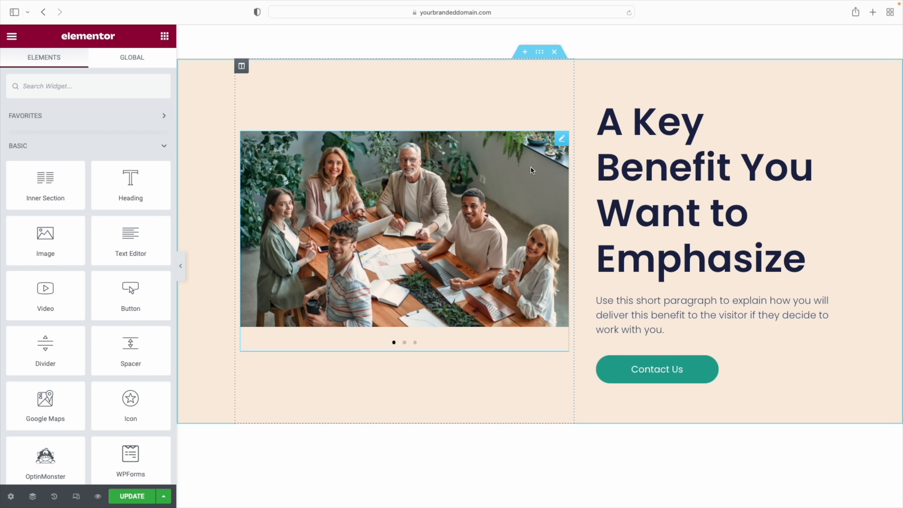
right_click(564, 141)
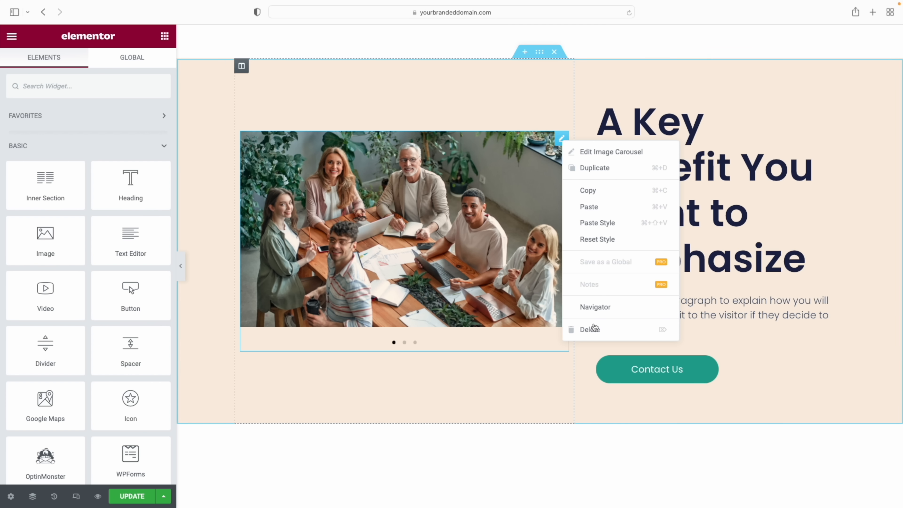
click(595, 328)
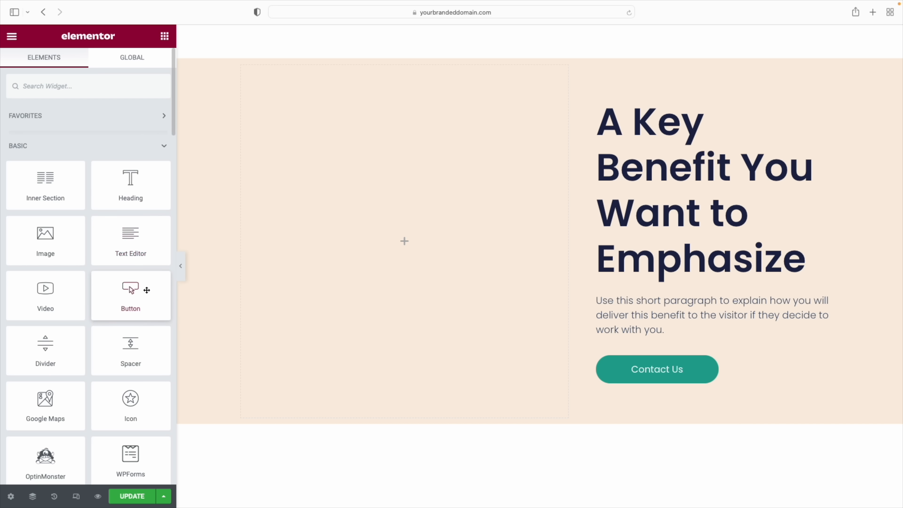
Drop a Video widget into the emptied column, after removing a trial Map and Image widget
scroll(118, 330, down, 1)
drag(46, 393, 394, 260)
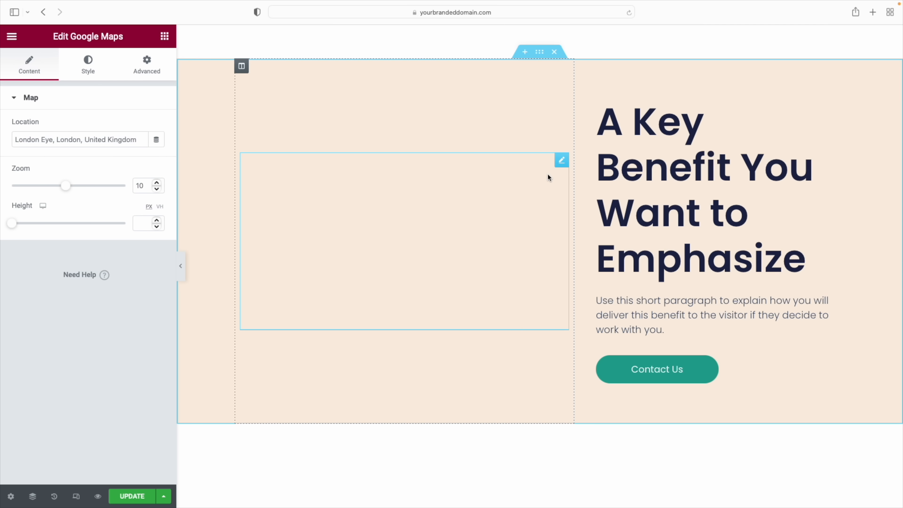
right_click(565, 163)
click(601, 352)
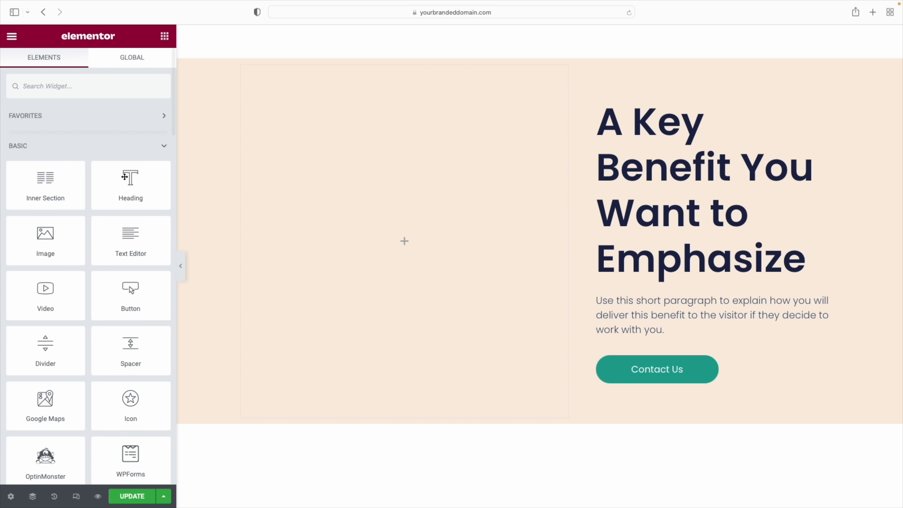
scroll(105, 226, down, 5)
drag(45, 148, 459, 244)
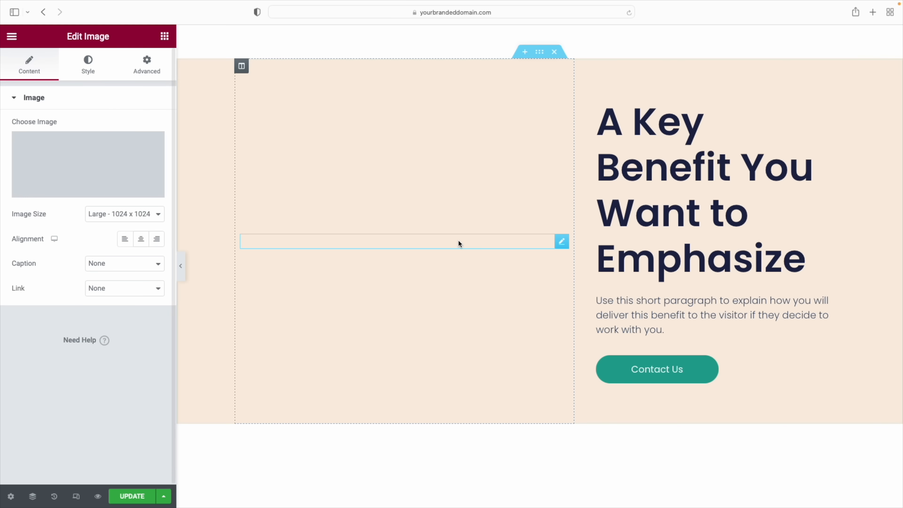
right_click(562, 139)
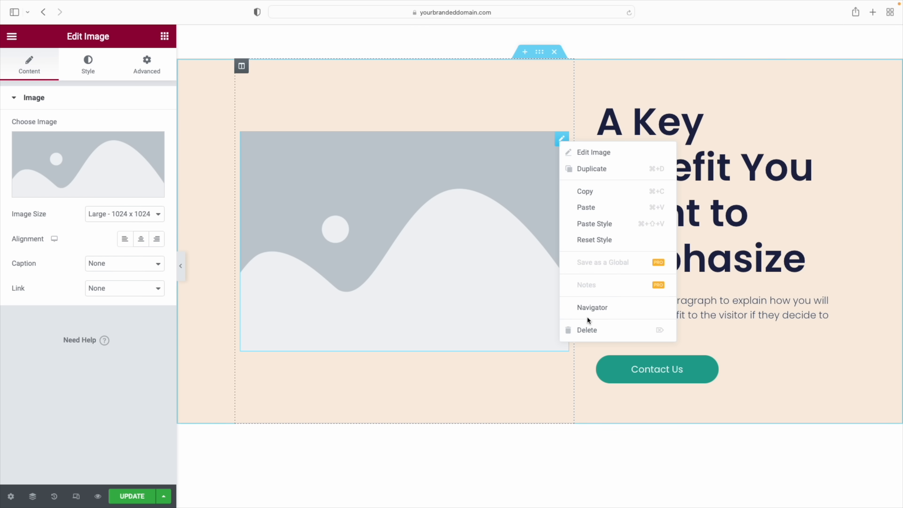
click(589, 330)
drag(45, 287, 403, 248)
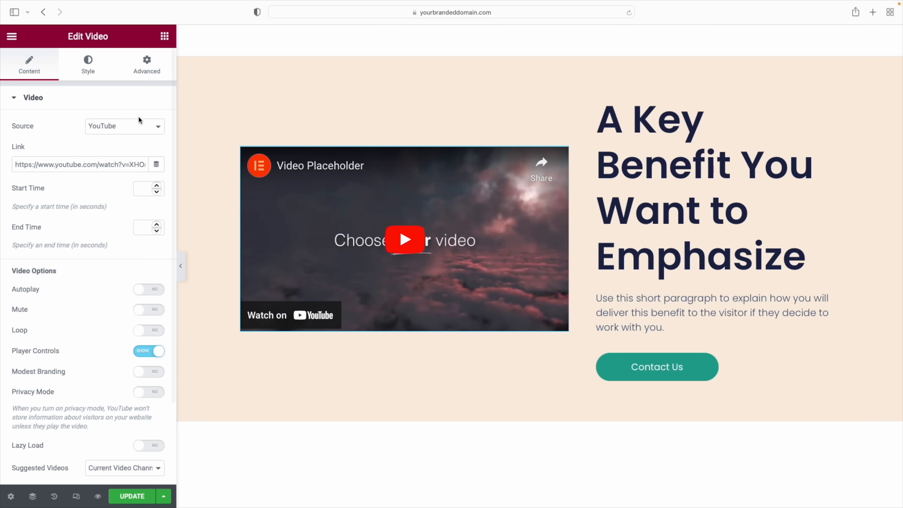
Keep YouTube as source, paste the 'Product Explainer Video: Vervoe' link, and hide player controls
click(121, 126)
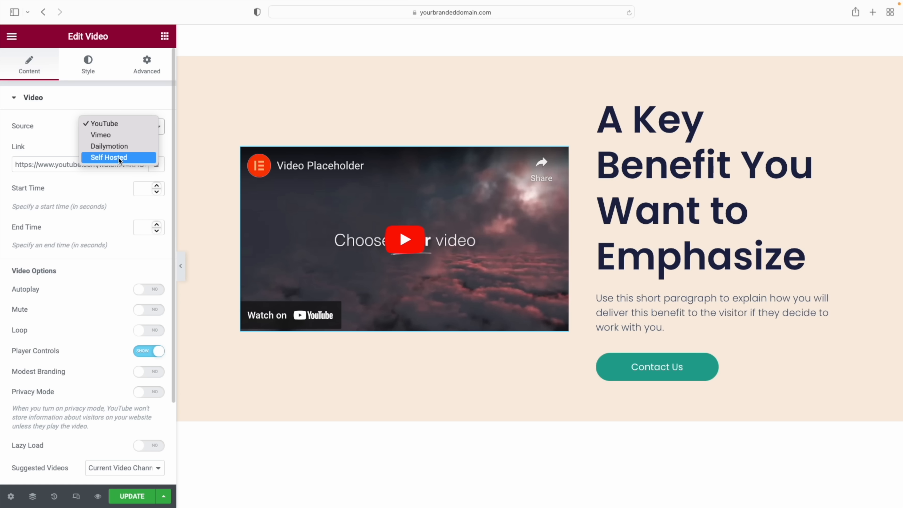
click(105, 124)
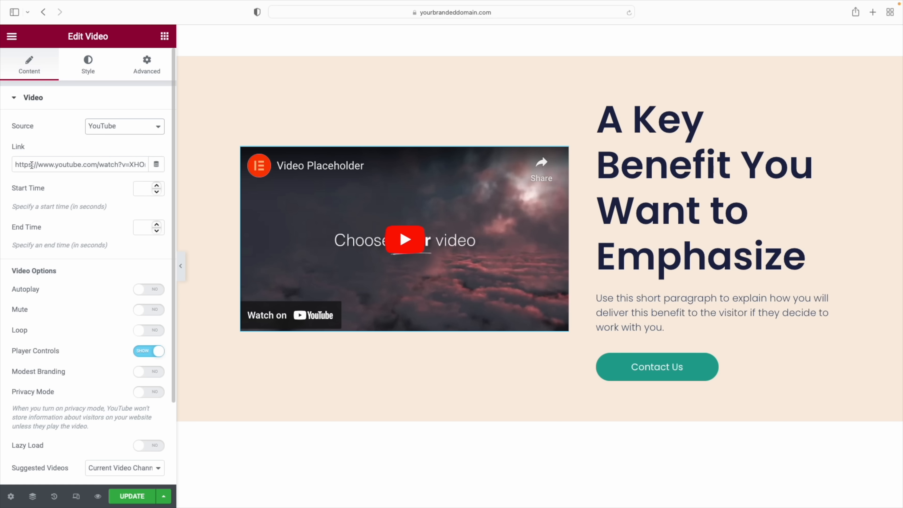
double_click(25, 165)
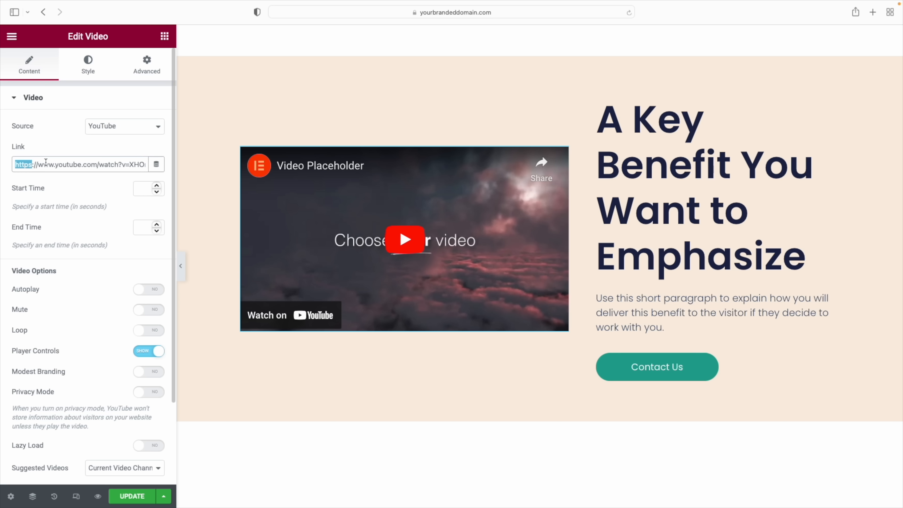
triple_click(46, 164)
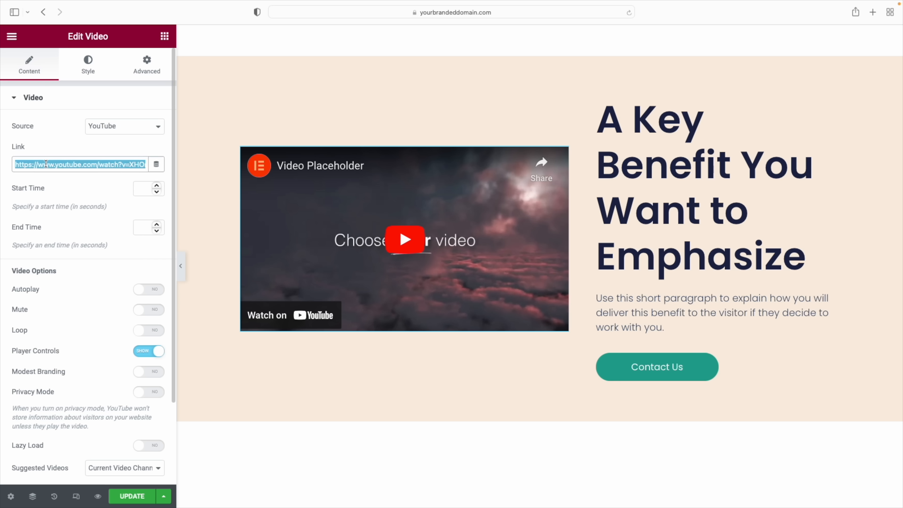
text(https://www.youtube.com/watch?v=ysyDU5_Q1al)
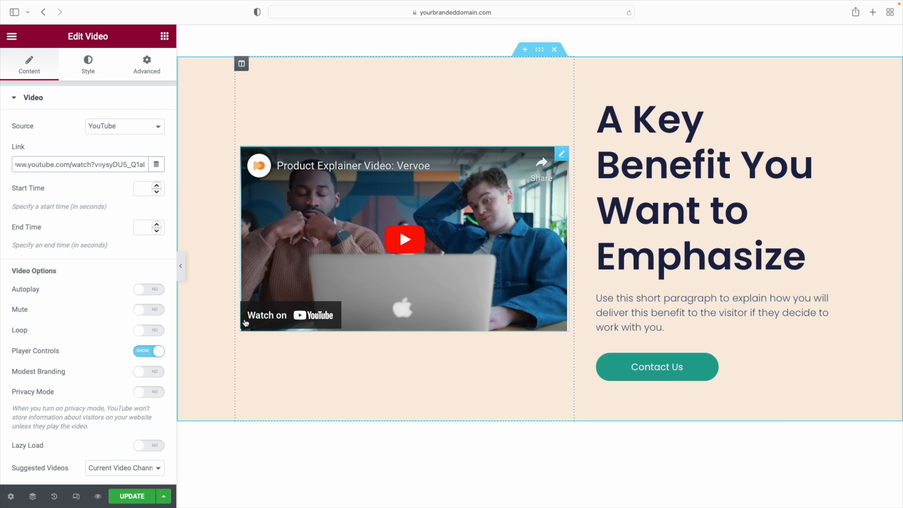
click(149, 351)
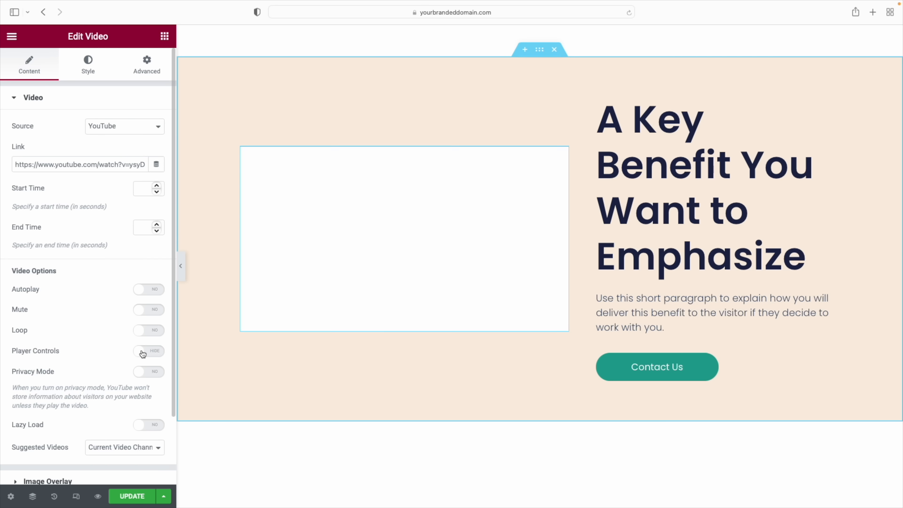
scroll(603, 296, down, 15)
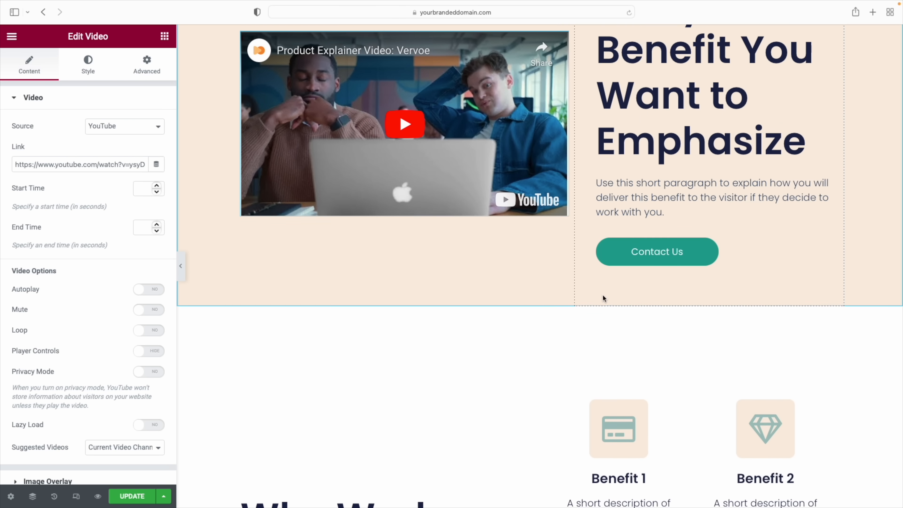
Add a Star Rating widget above the first testimonial with star spacing 6
scroll(603, 299, down, 10)
scroll(603, 299, up, 3)
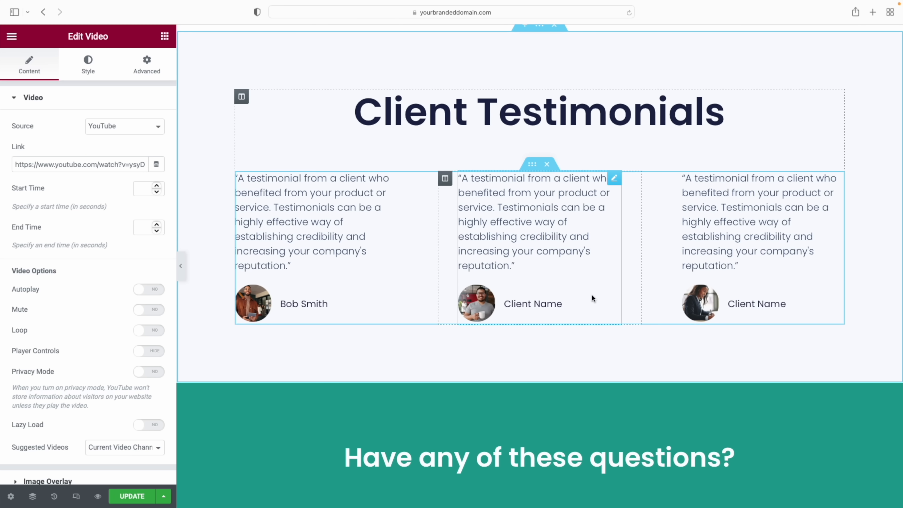
click(165, 36)
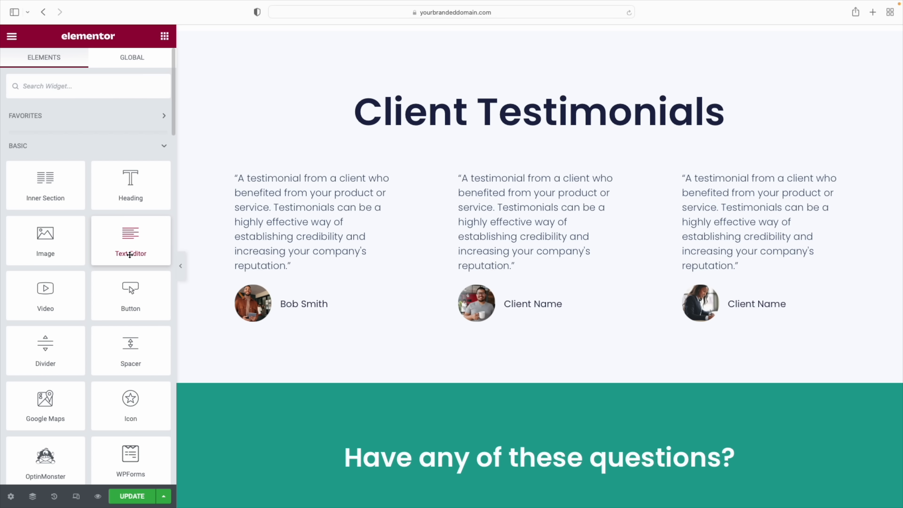
scroll(123, 250, down, 3)
scroll(109, 228, up, 3)
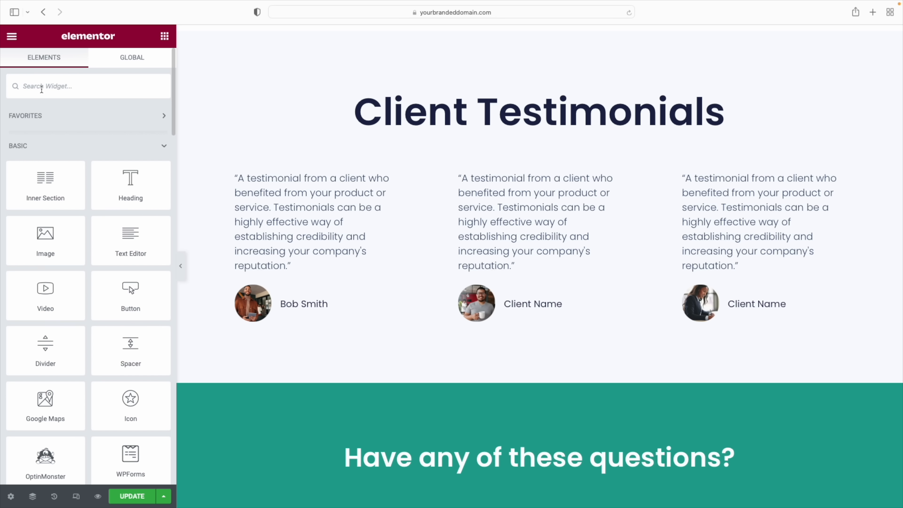
text(star)
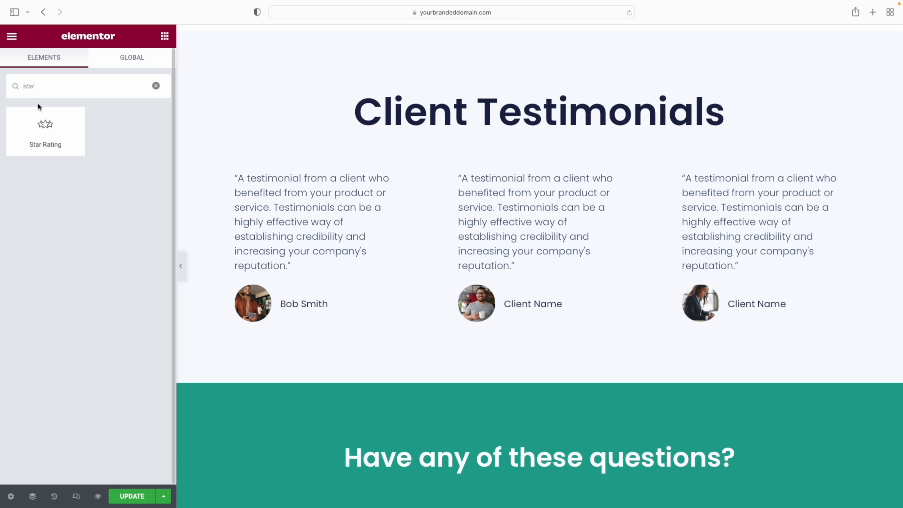
drag(44, 124, 263, 180)
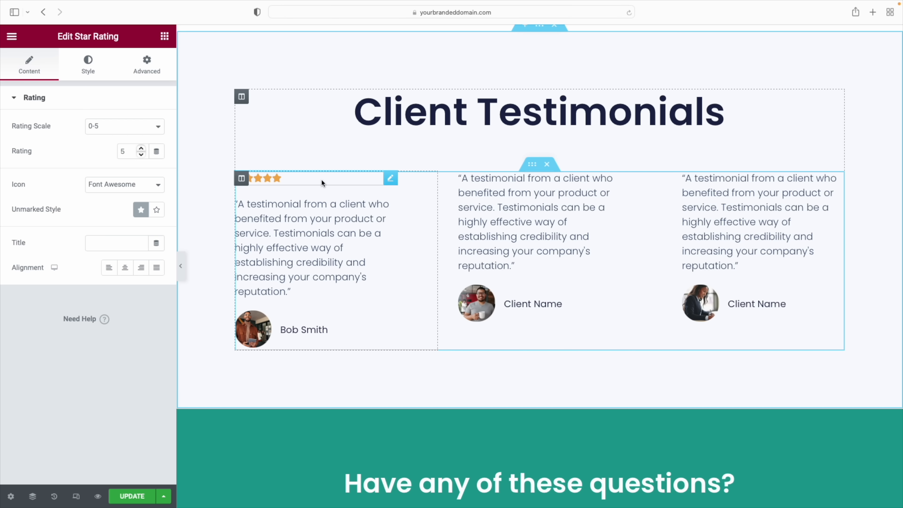
click(89, 72)
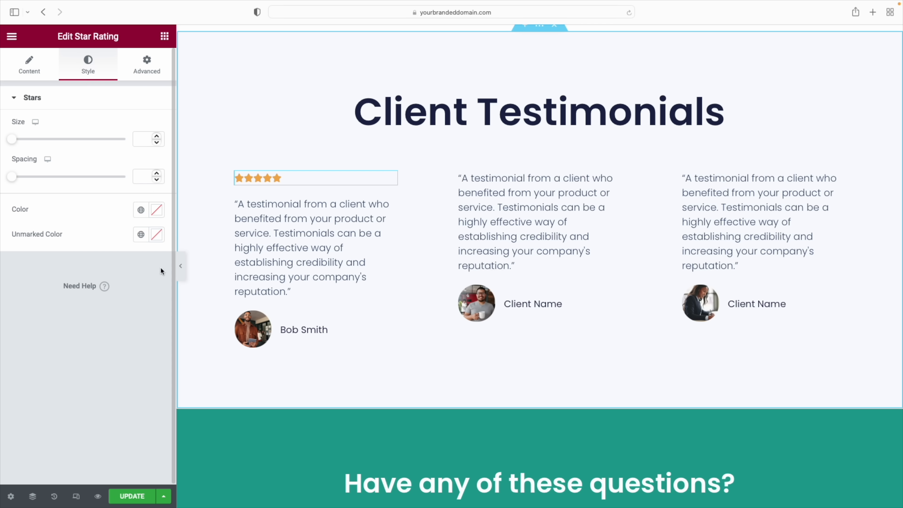
drag(16, 181, 29, 181)
Copy the star rating into the second and third testimonials, each moved above its quote
right_click(397, 179)
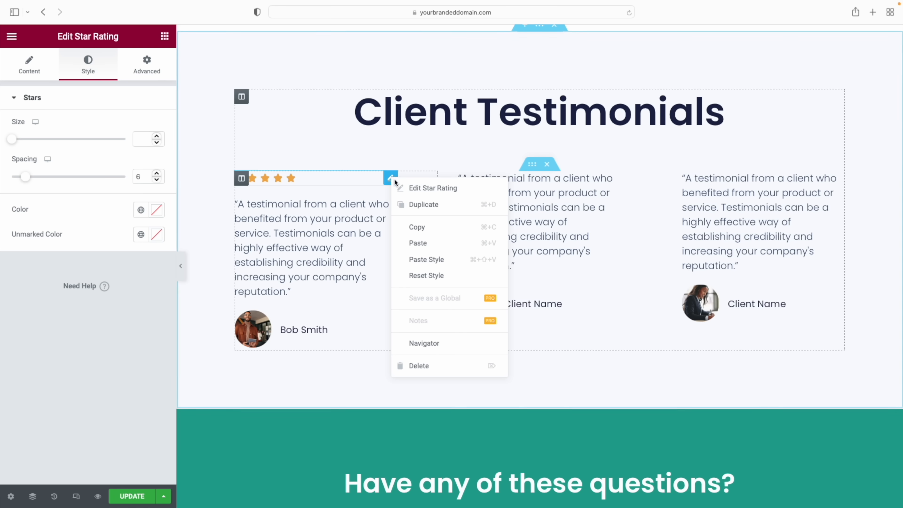
click(416, 229)
right_click(529, 196)
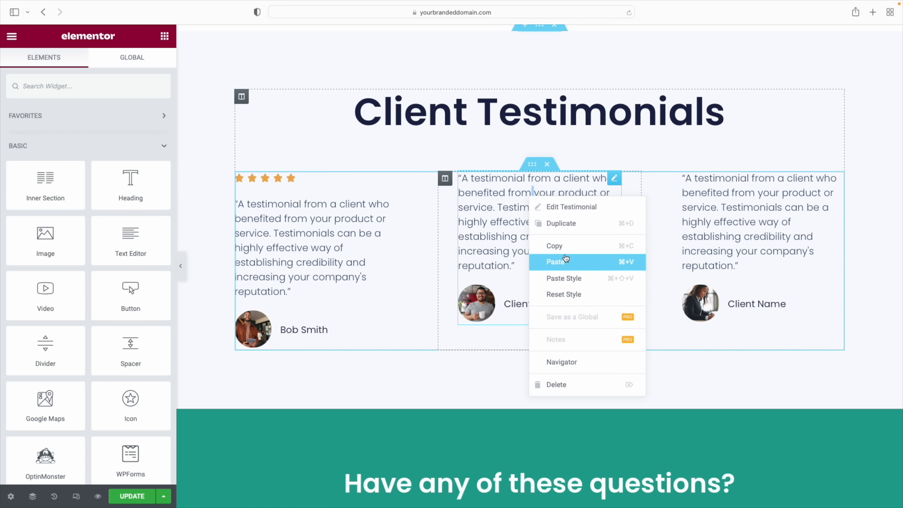
click(556, 262)
right_click(731, 222)
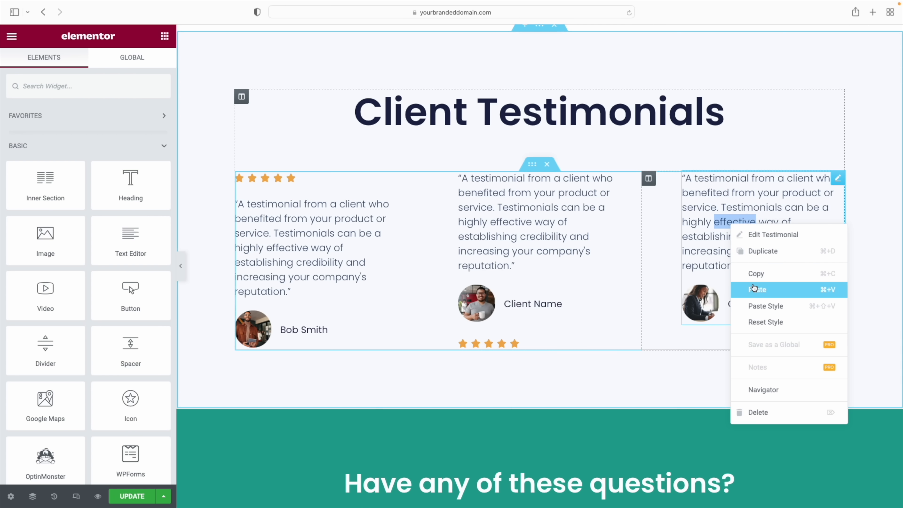
click(758, 289)
drag(615, 343, 569, 178)
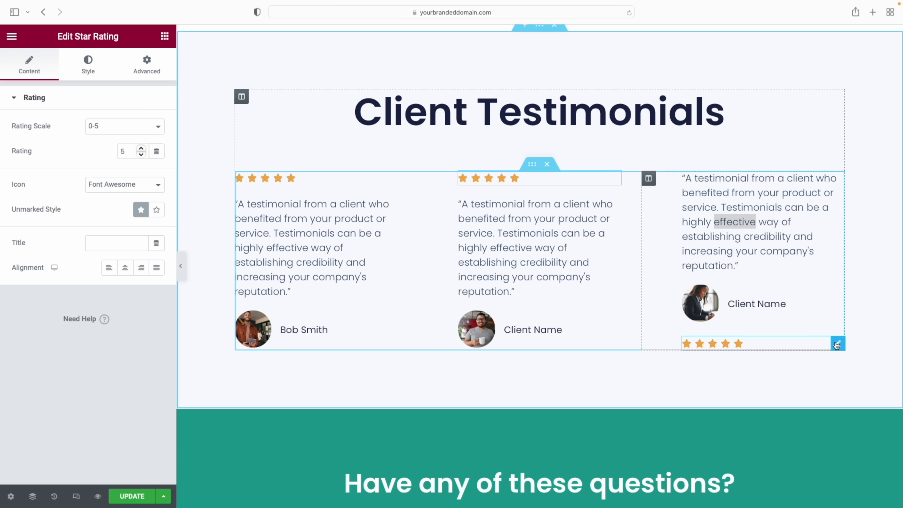
drag(836, 343, 793, 185)
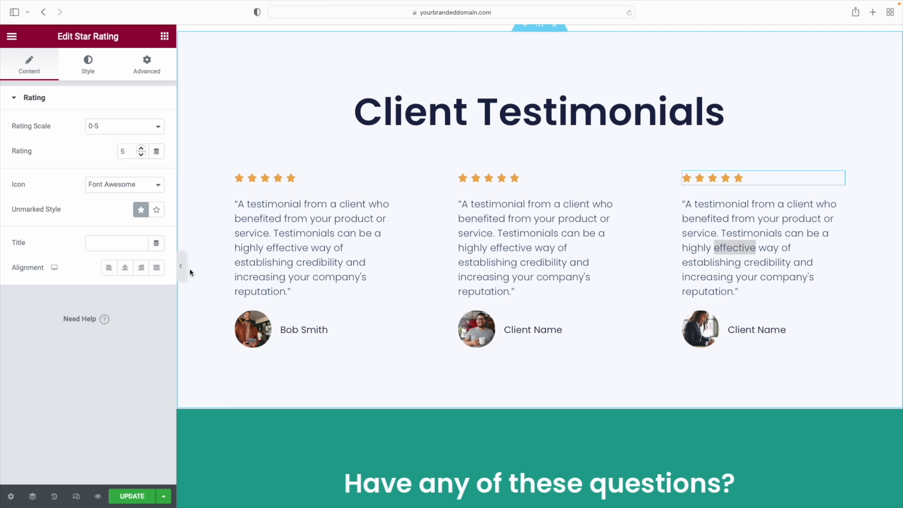
Collapse the editing panel to review the rated testimonials at full width, then restore it
click(181, 267)
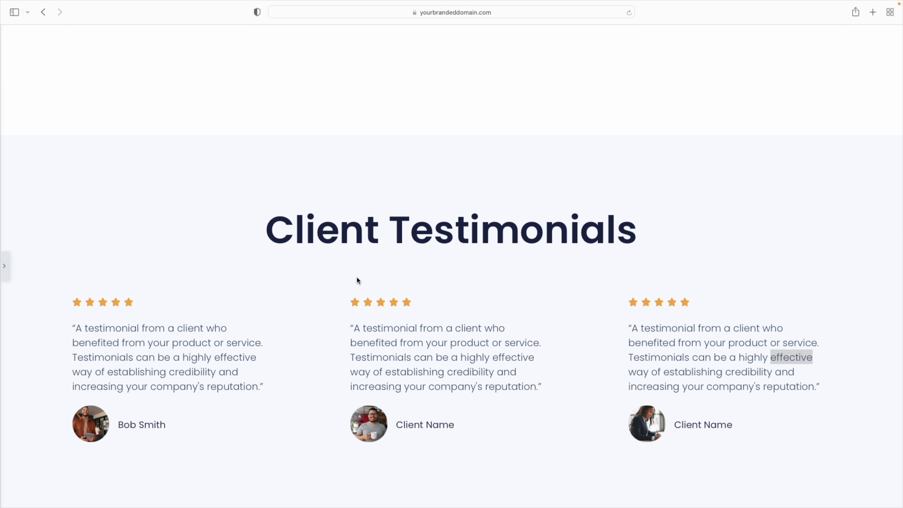
scroll(358, 280, down, 1)
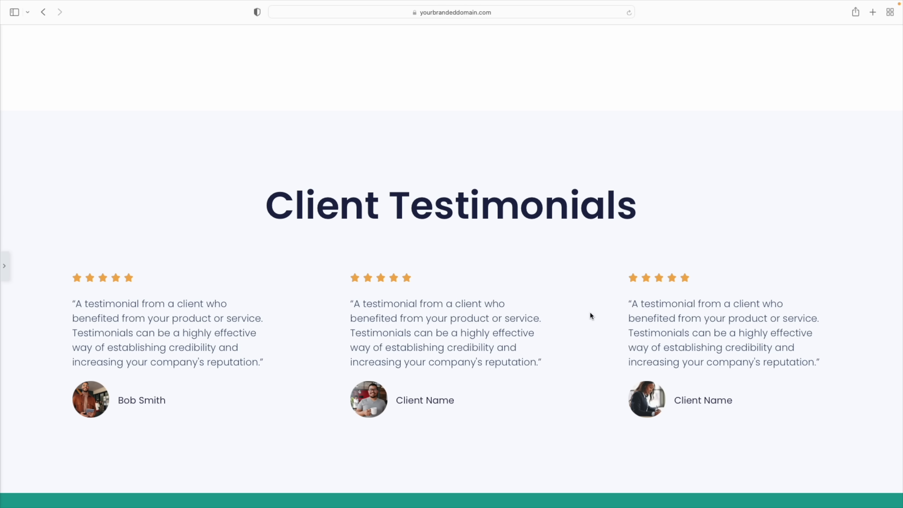
click(4, 267)
scroll(577, 293, up, 10)
scroll(577, 295, up, 6)
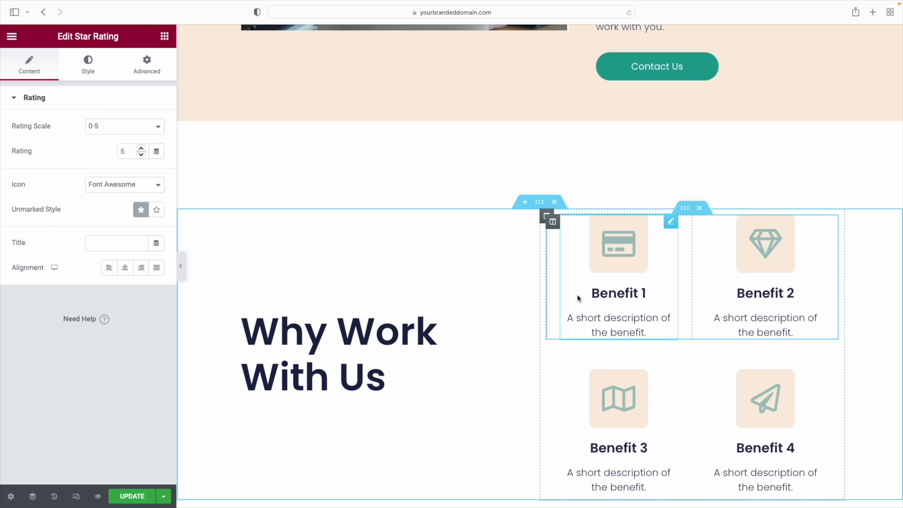
scroll(577, 297, up, 15)
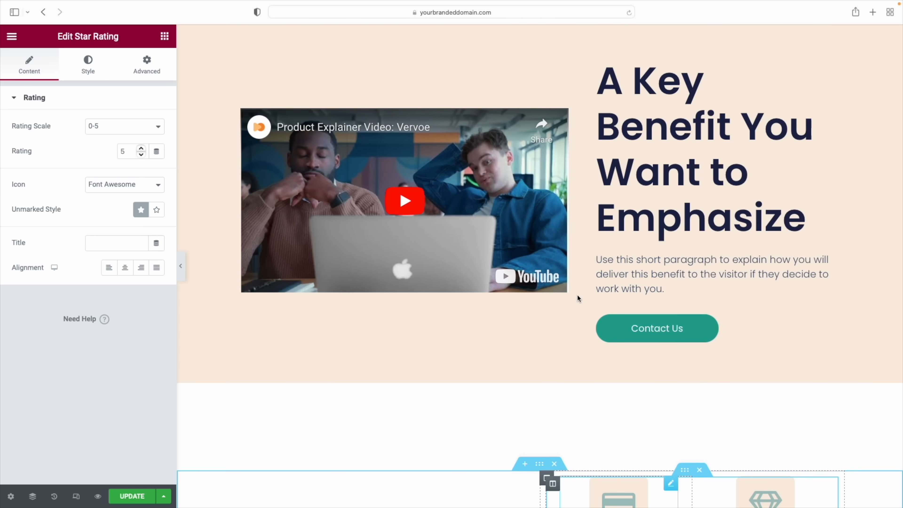
scroll(577, 295, up, 15)
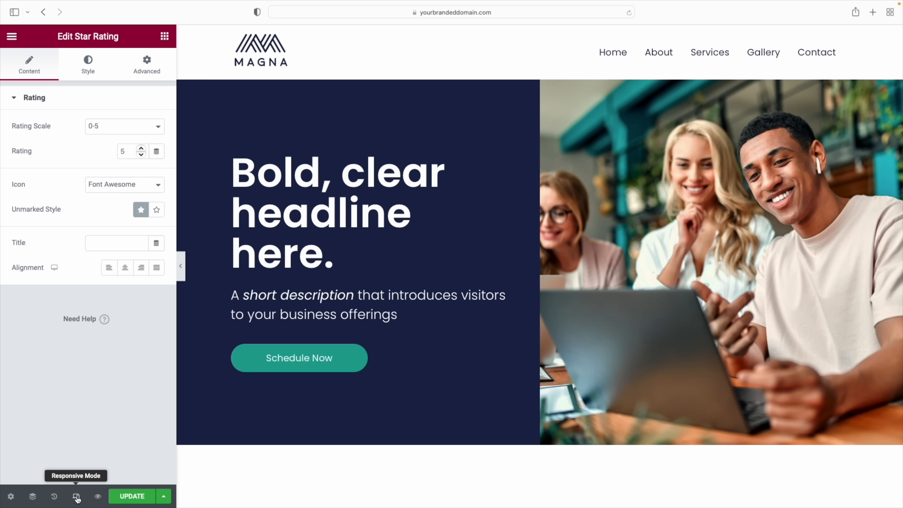
click(77, 498)
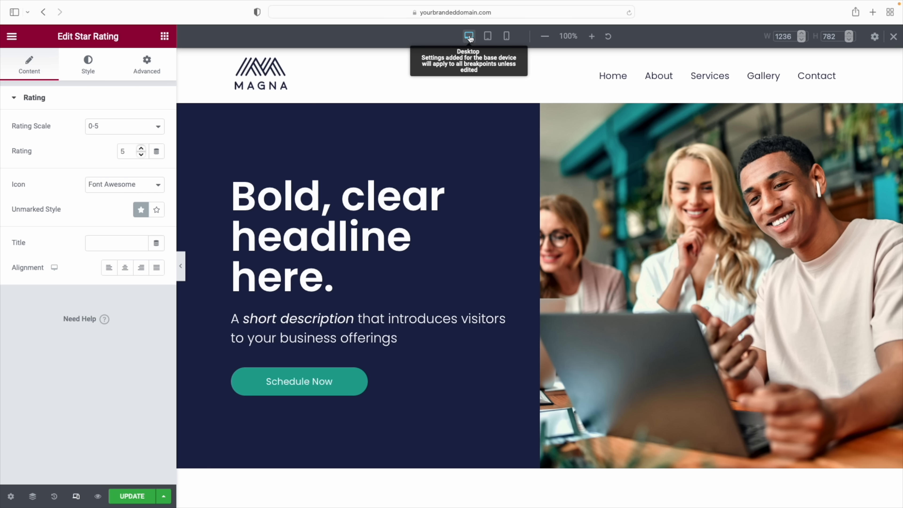
Switch the preview to tablet, then 360-pixel mobile width, and scroll back to the hero
click(488, 36)
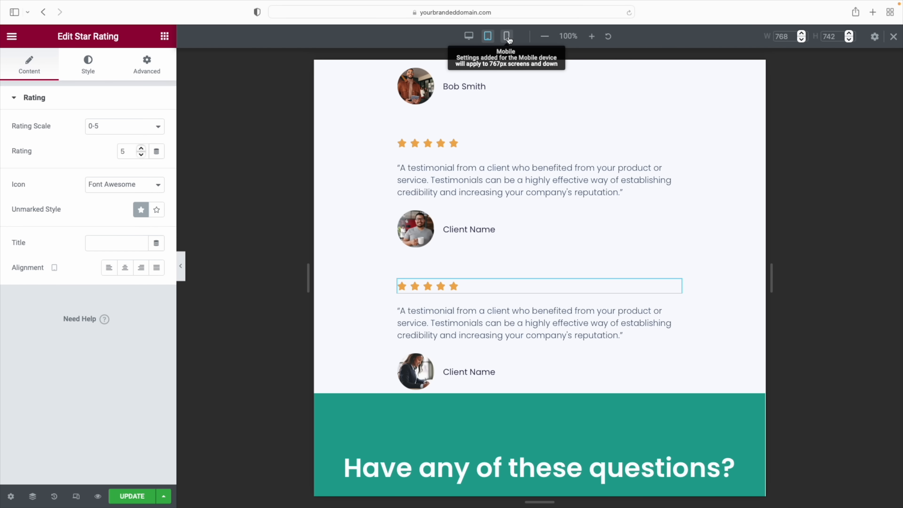
click(507, 37)
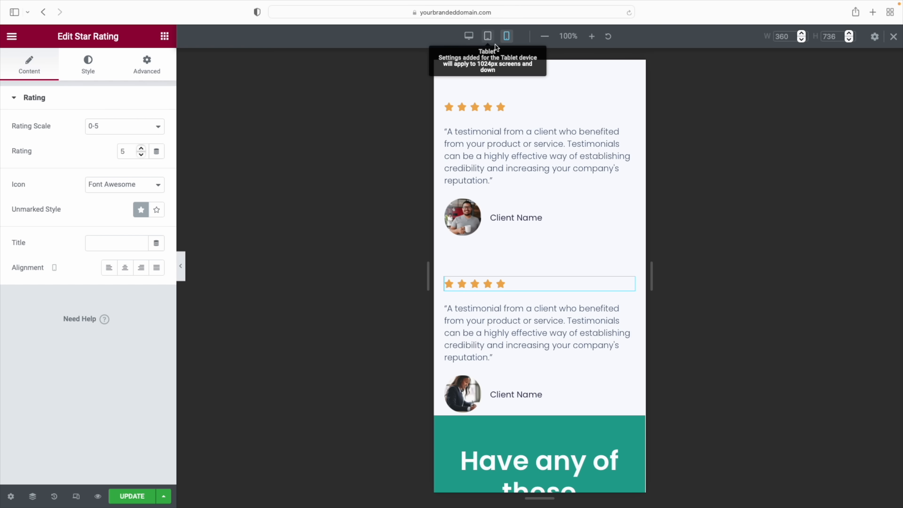
scroll(589, 204, up, 15)
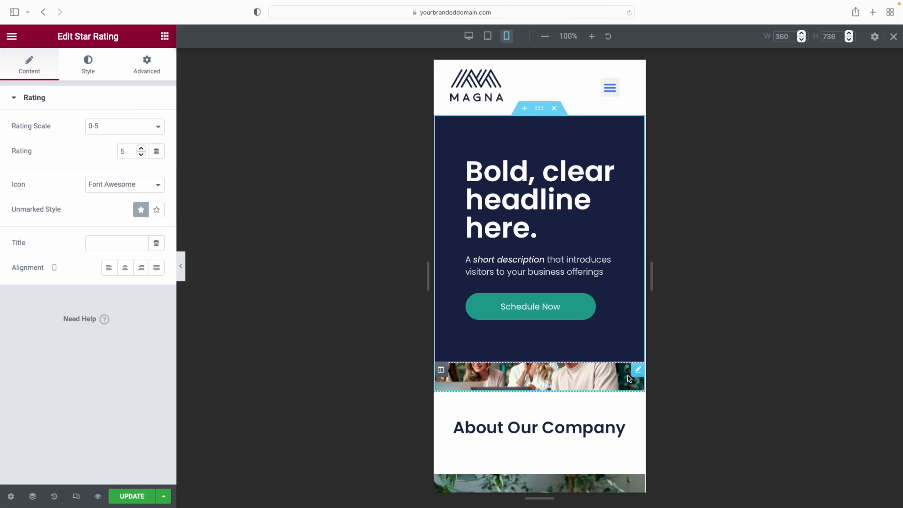
Toggle Hide On Mobile on and back off for the hero photo column, keeping it visible
click(441, 371)
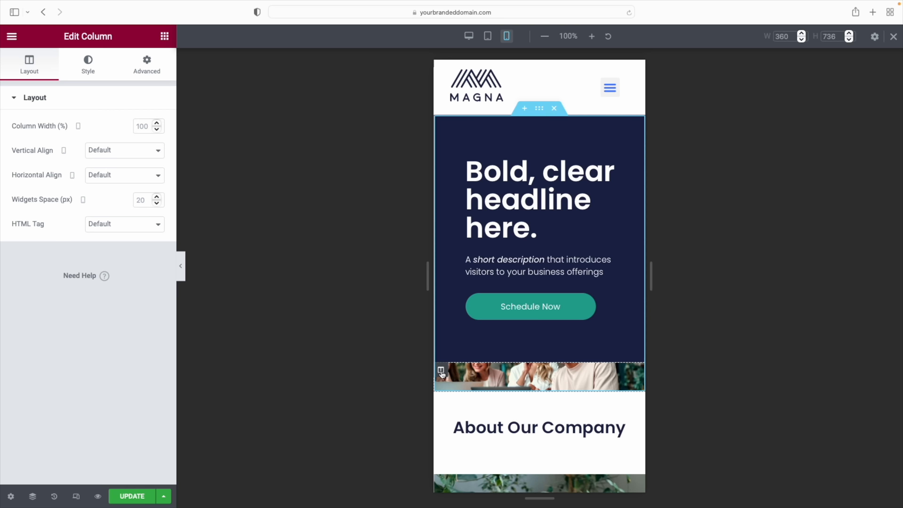
click(153, 71)
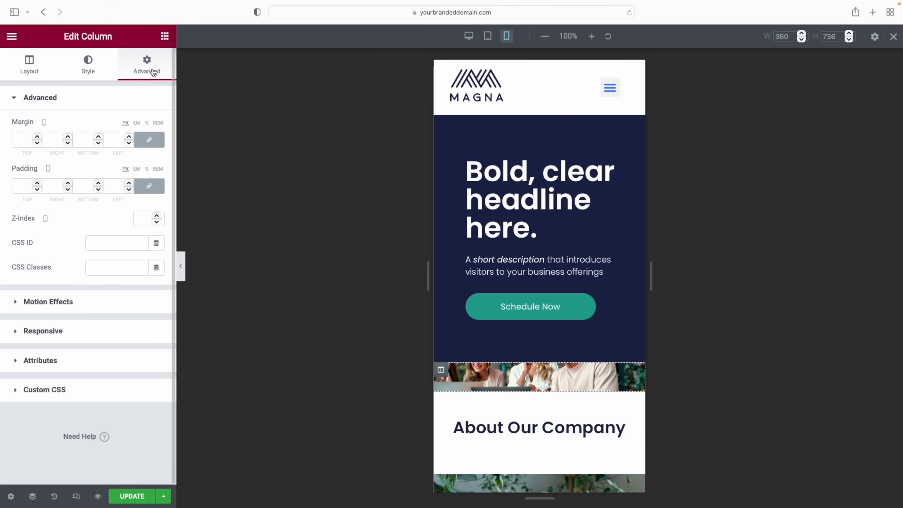
click(33, 333)
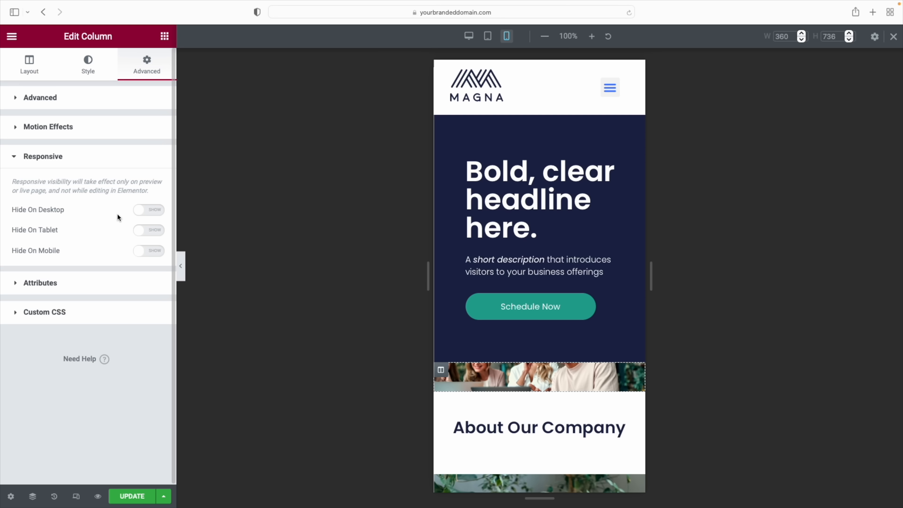
click(149, 251)
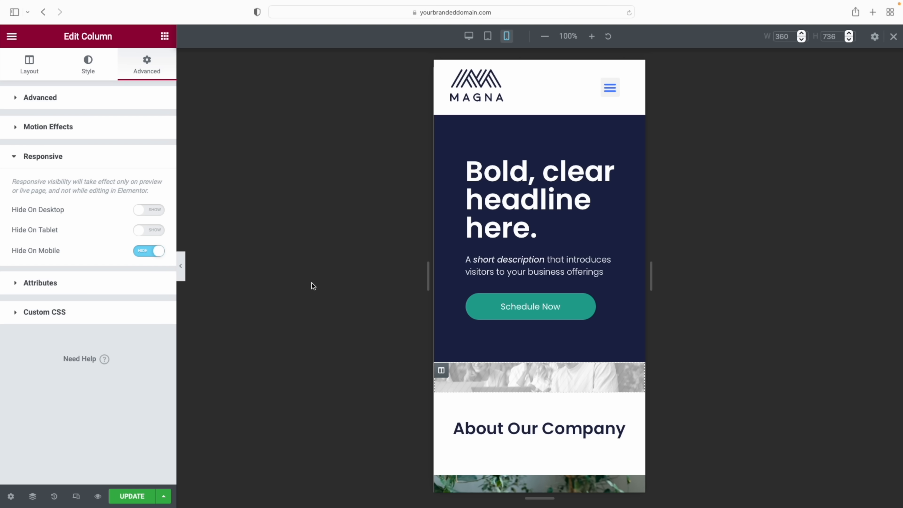
click(182, 268)
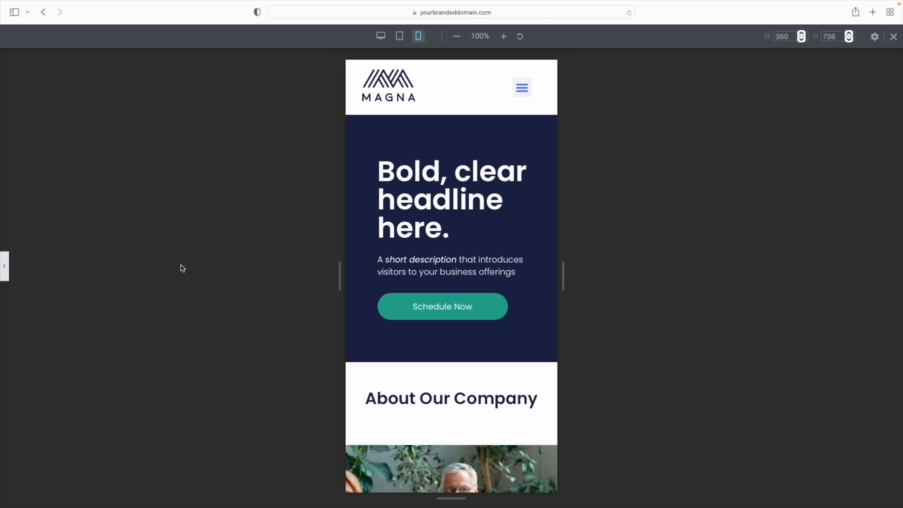
click(8, 271)
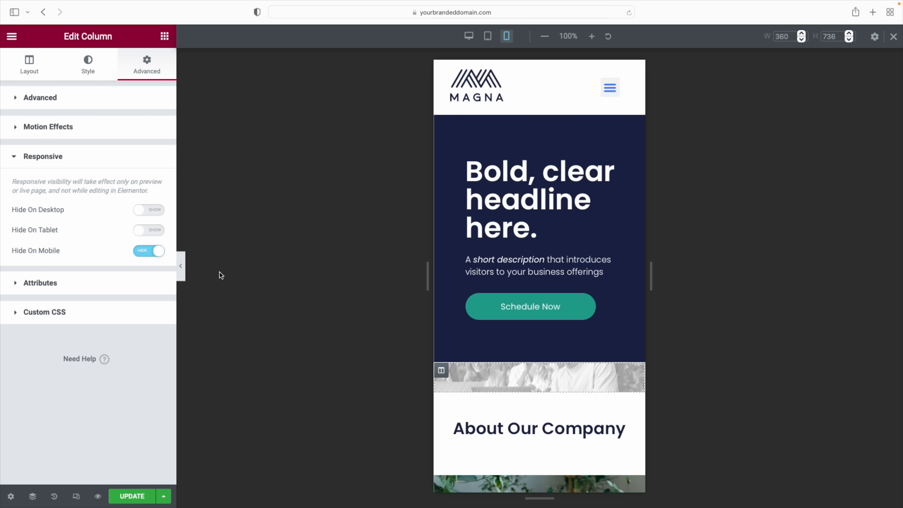
click(147, 253)
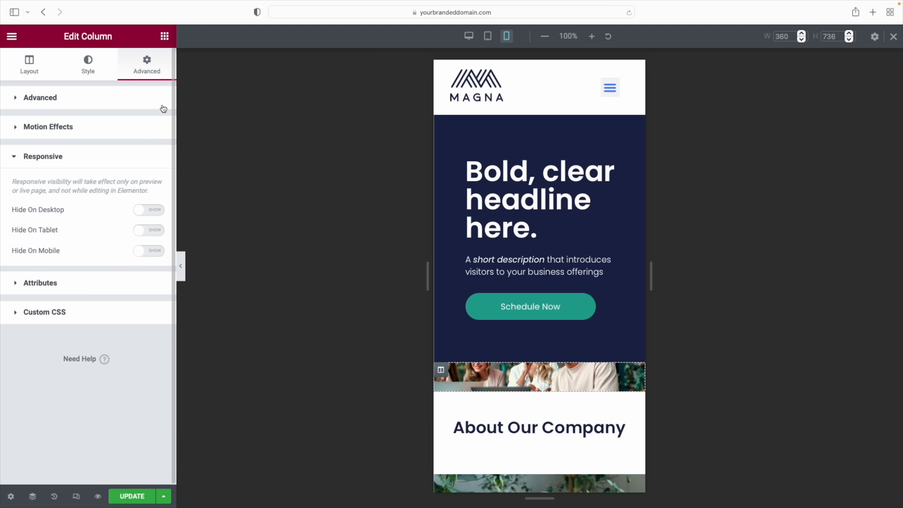
click(164, 38)
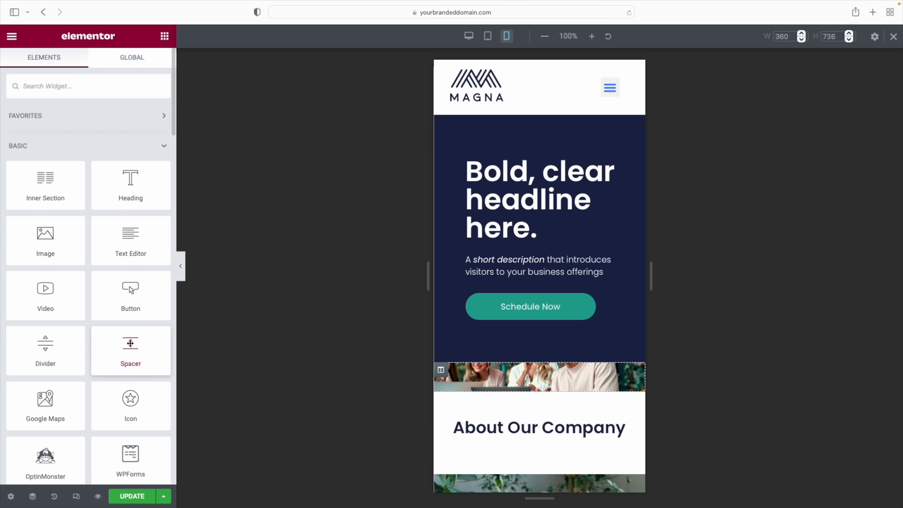
Drag a Spacer into the hero photo column and set its height to 126 px
drag(131, 345, 527, 379)
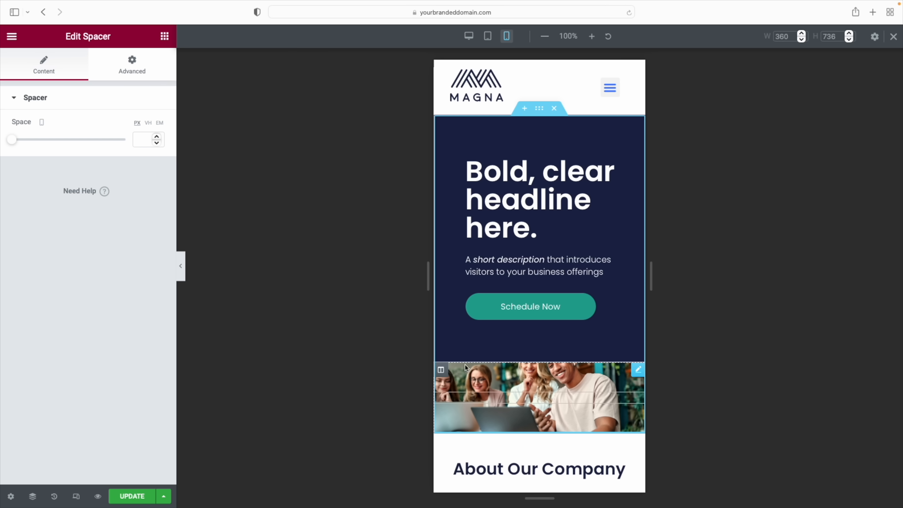
drag(14, 141, 35, 142)
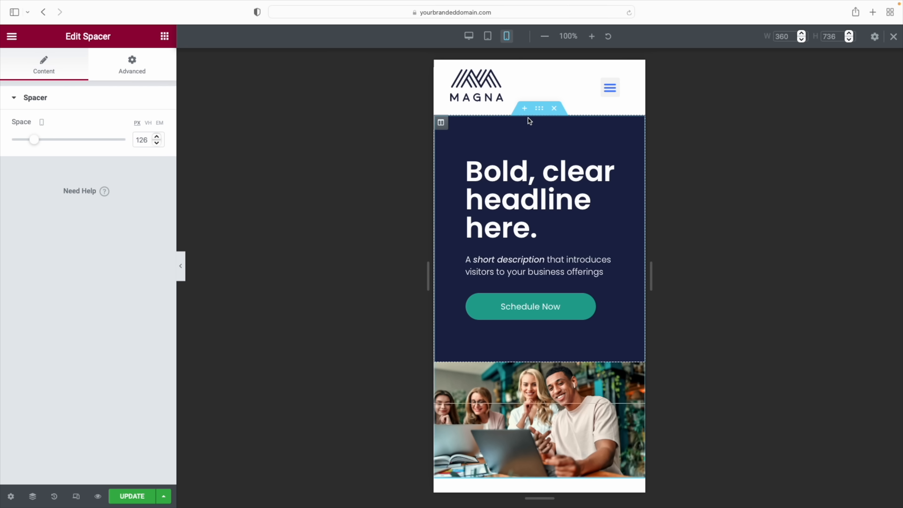
Turn on Reverse Columns (Mobile) for the hero section so the photo sits above the headline
click(534, 115)
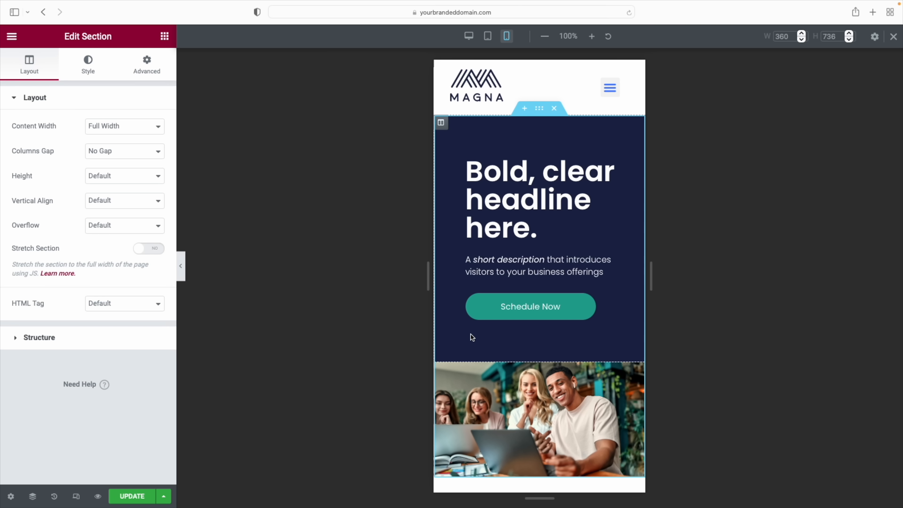
click(125, 57)
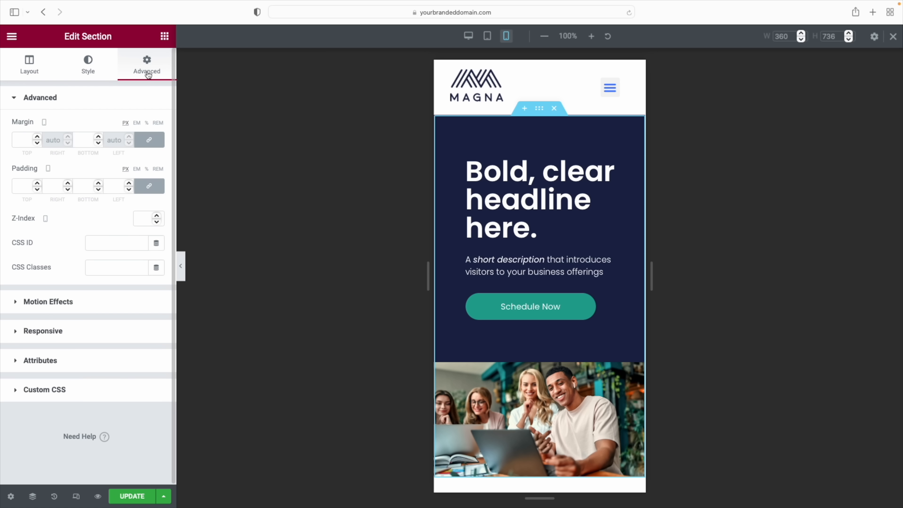
click(68, 332)
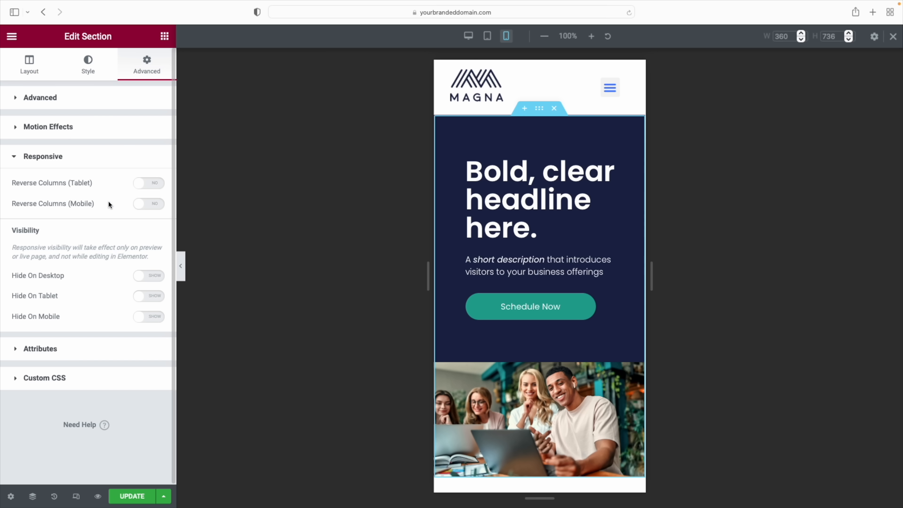
click(154, 207)
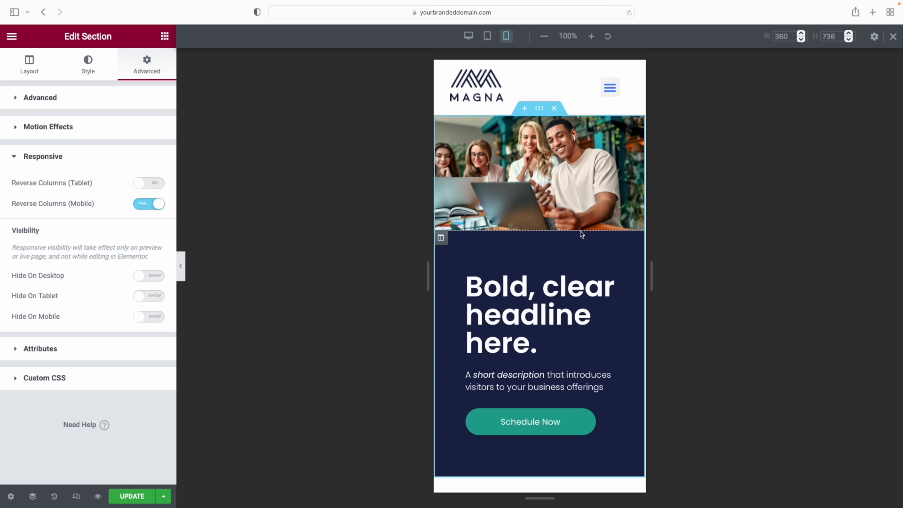
scroll(544, 199, down, 8)
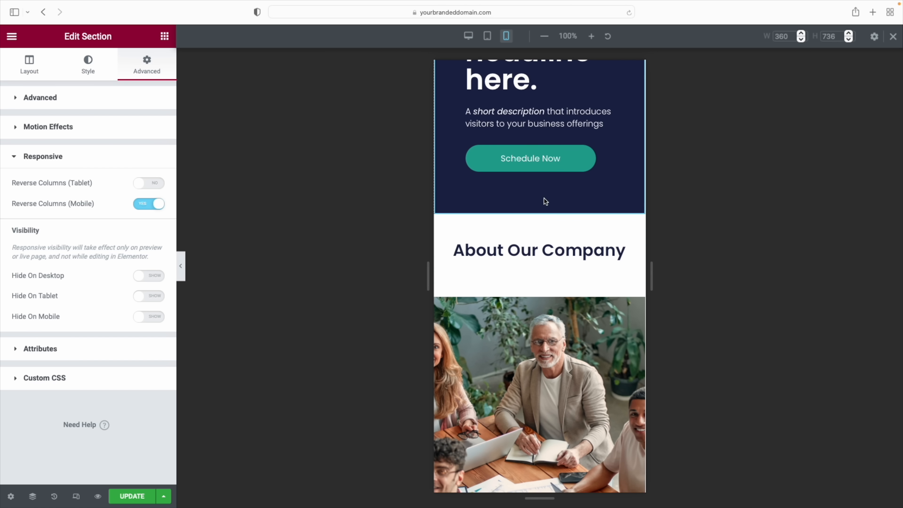
scroll(544, 198, down, 6)
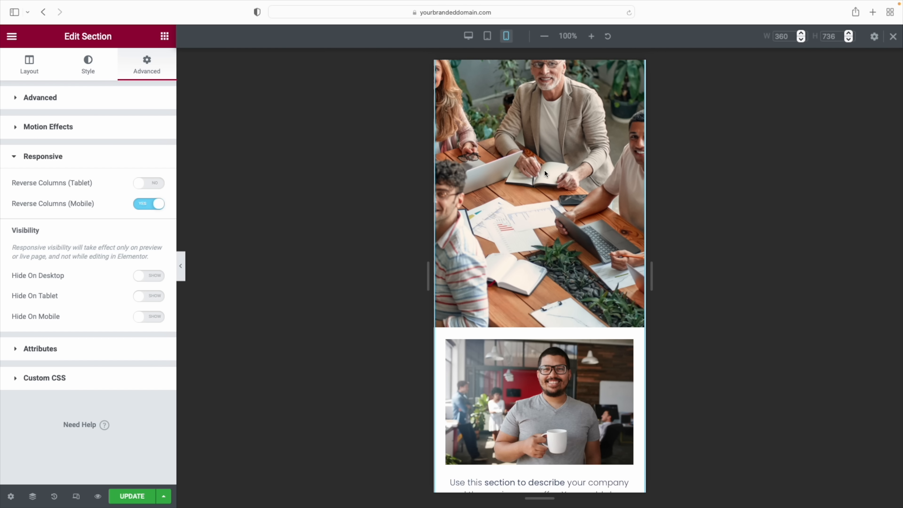
scroll(544, 173, down, 10)
scroll(544, 170, down, 10)
scroll(557, 222, down, 10)
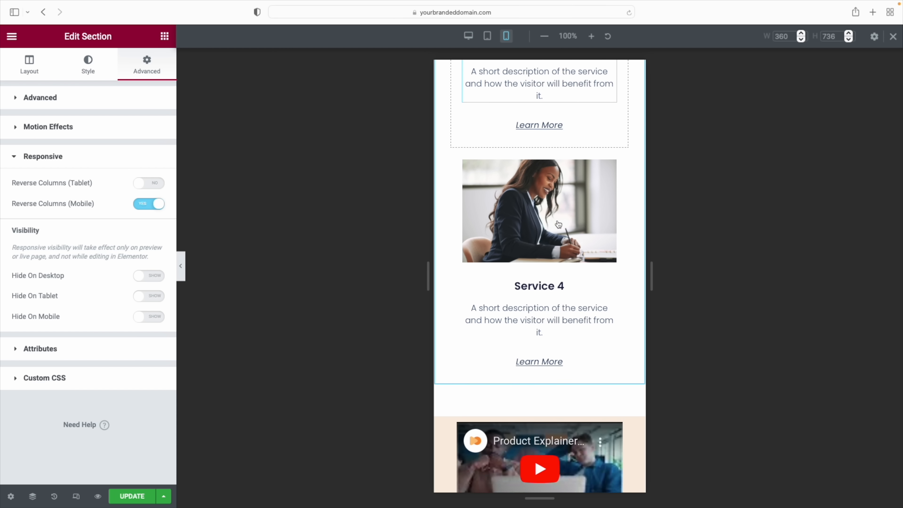
scroll(559, 224, down, 10)
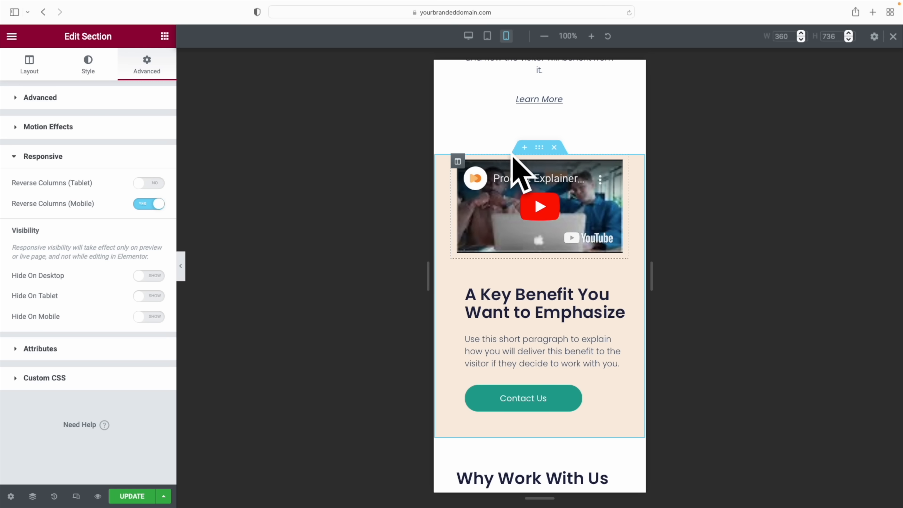
Set the key-benefit section's mobile padding to 0, then top 10, right 5 and left 5
click(540, 148)
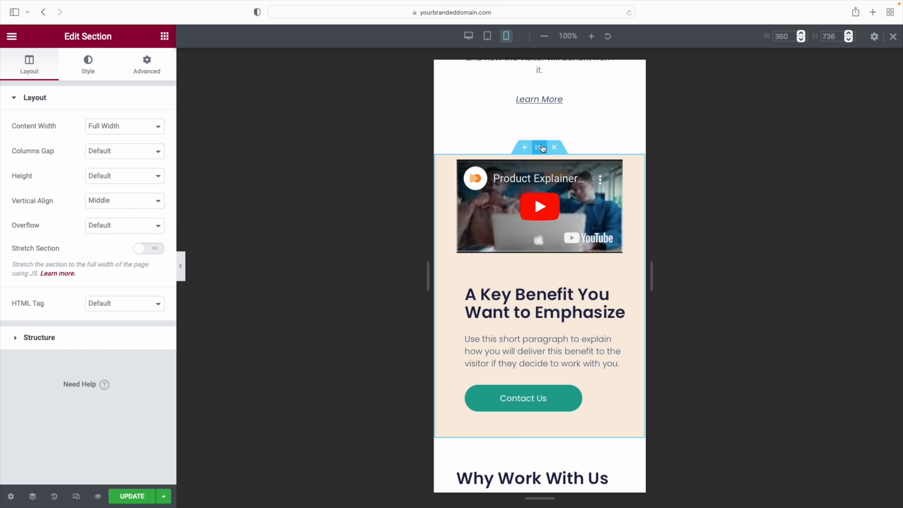
click(150, 62)
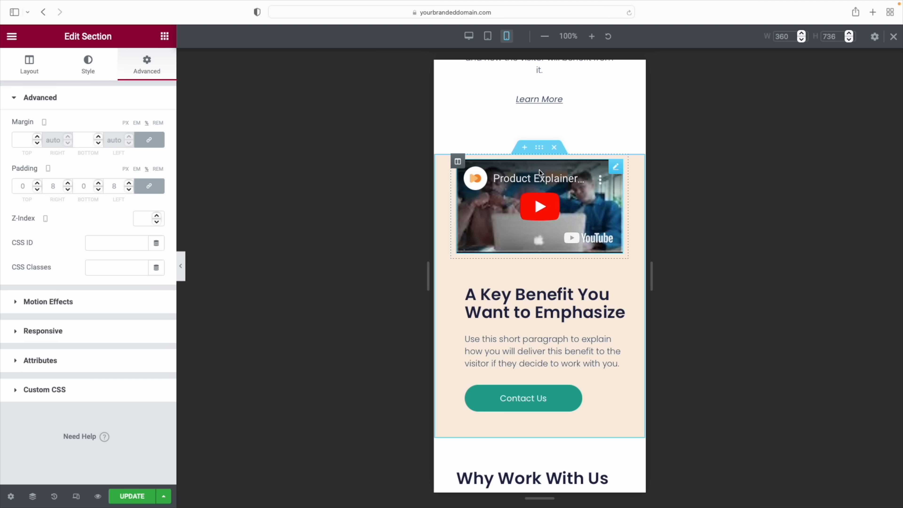
click(151, 188)
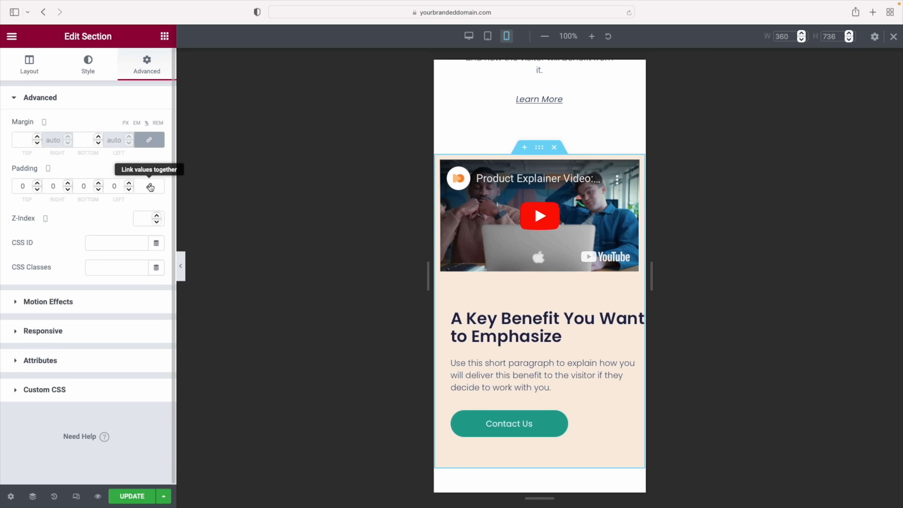
click(37, 183)
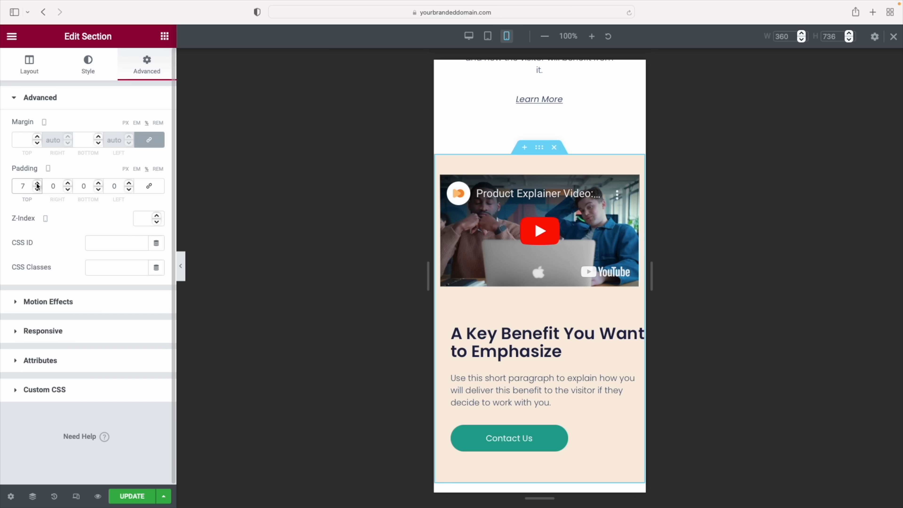
click(37, 184)
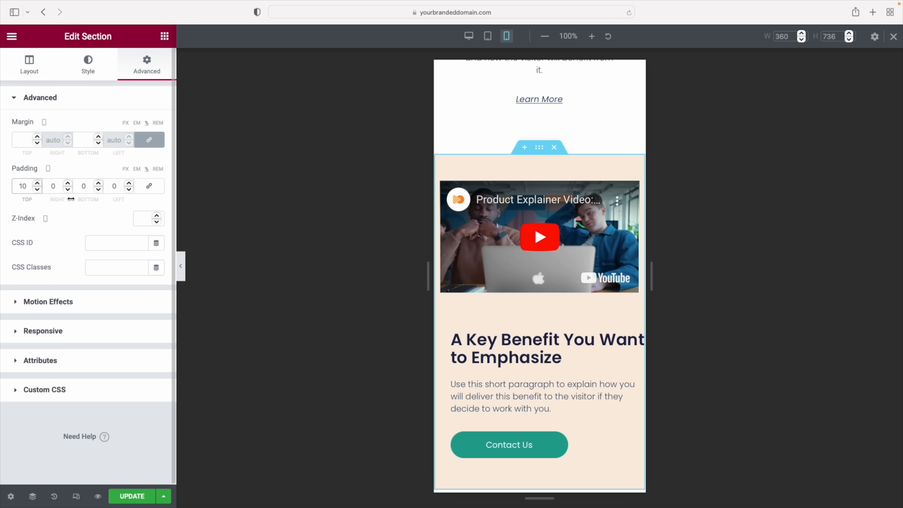
double_click(50, 188)
text(5)
click(115, 186)
text(5)
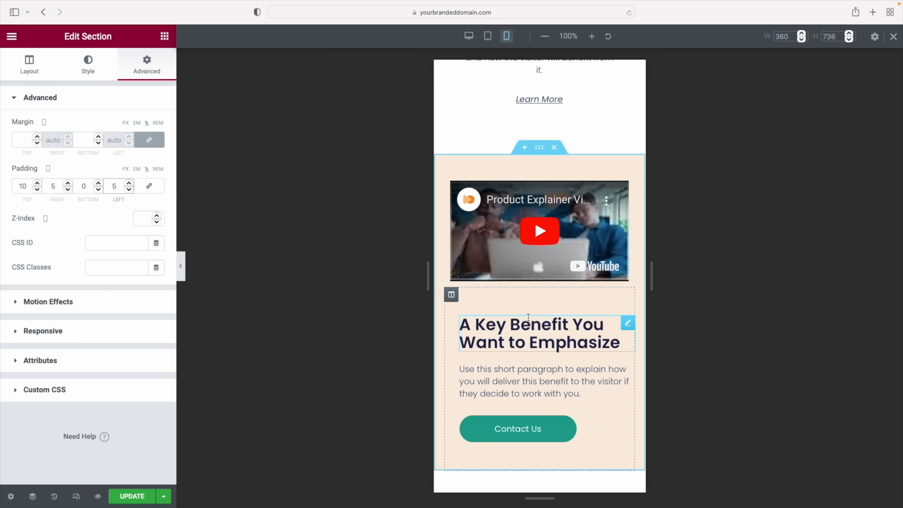
Apply Center alignment to the Key Benefit heading, its paragraph text and the Contact Us button
click(629, 322)
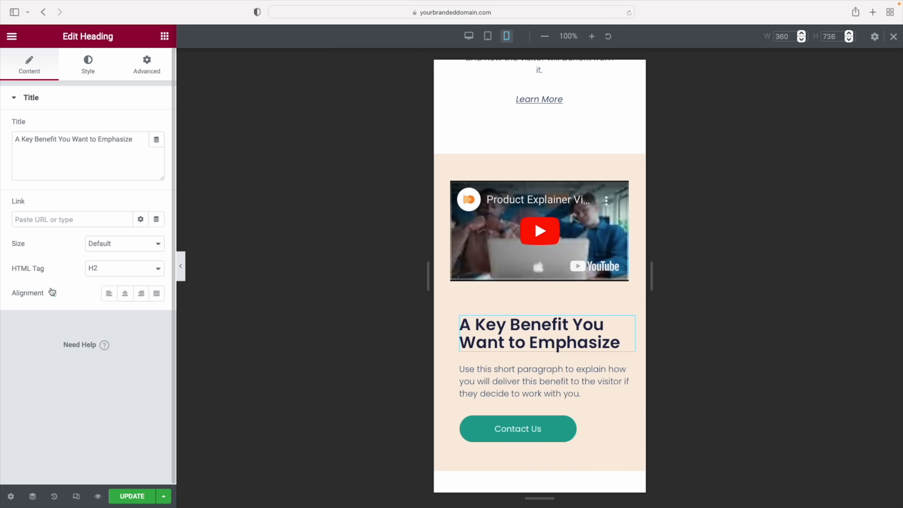
click(126, 294)
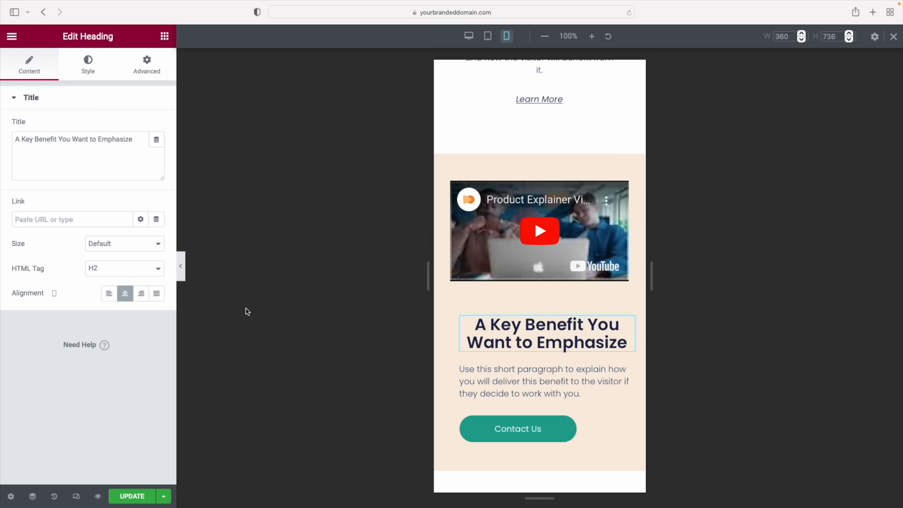
click(562, 373)
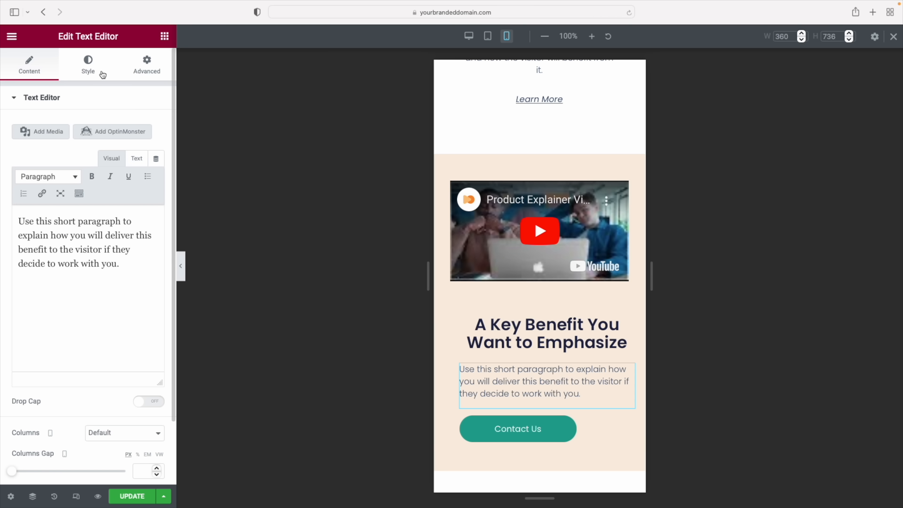
click(88, 64)
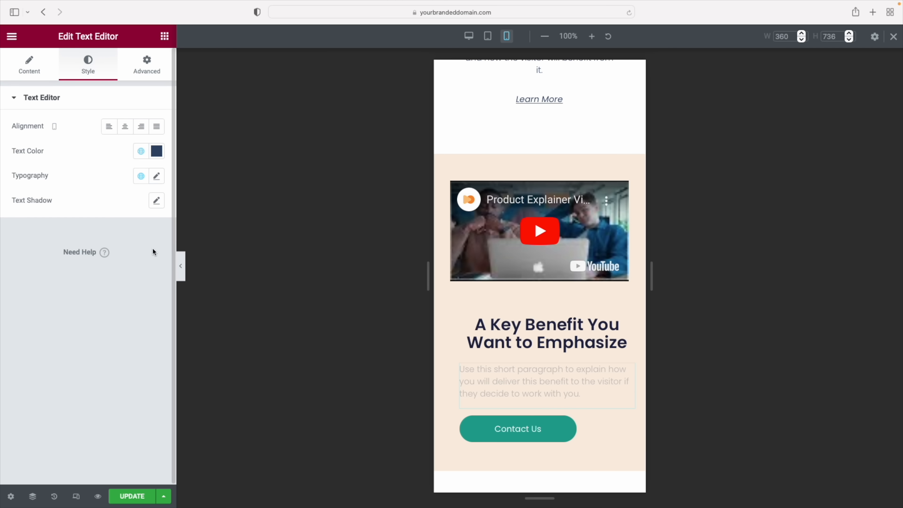
click(124, 127)
click(518, 436)
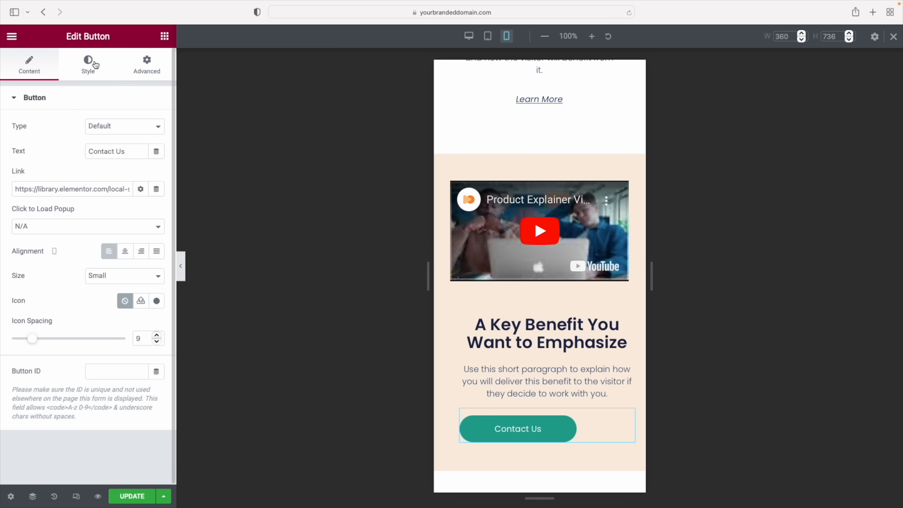
click(125, 252)
scroll(493, 344, down, 5)
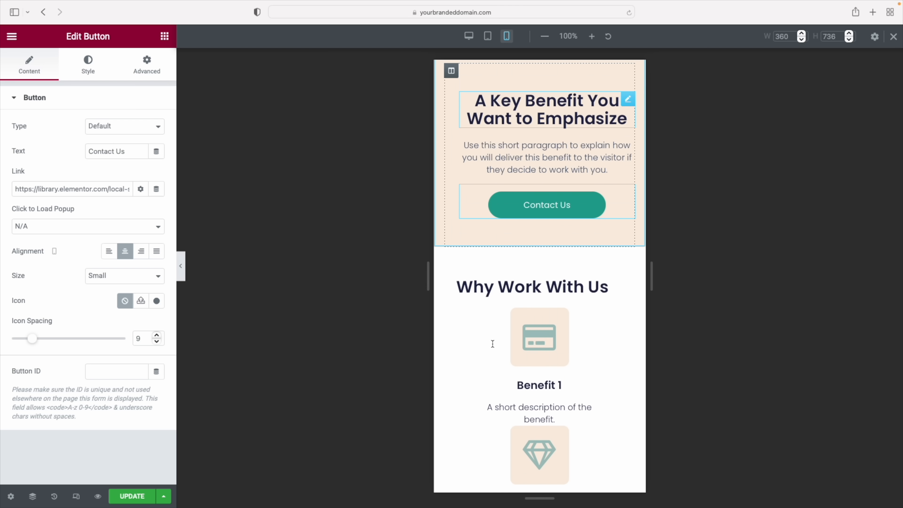
scroll(492, 344, down, 5)
Set the Benefit 1 column's linked padding to 8 px on all sides
scroll(493, 343, up, 1)
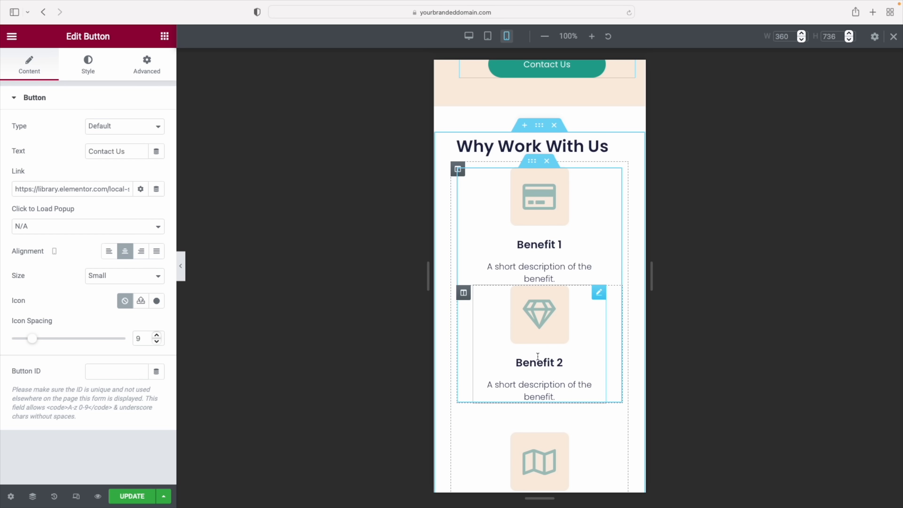
scroll(535, 395, down, 1)
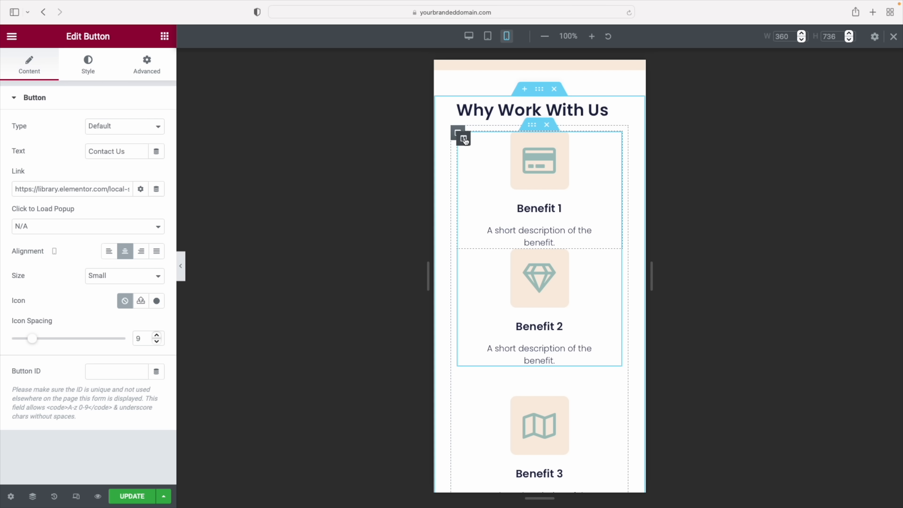
click(463, 139)
click(148, 73)
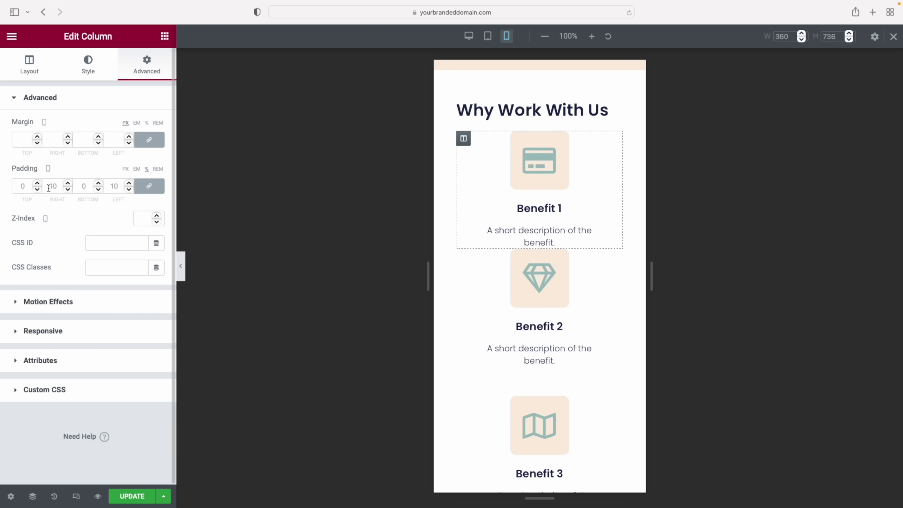
click(98, 183)
click(98, 184)
click(99, 183)
click(98, 183)
click(99, 183)
click(99, 183)
click(99, 183)
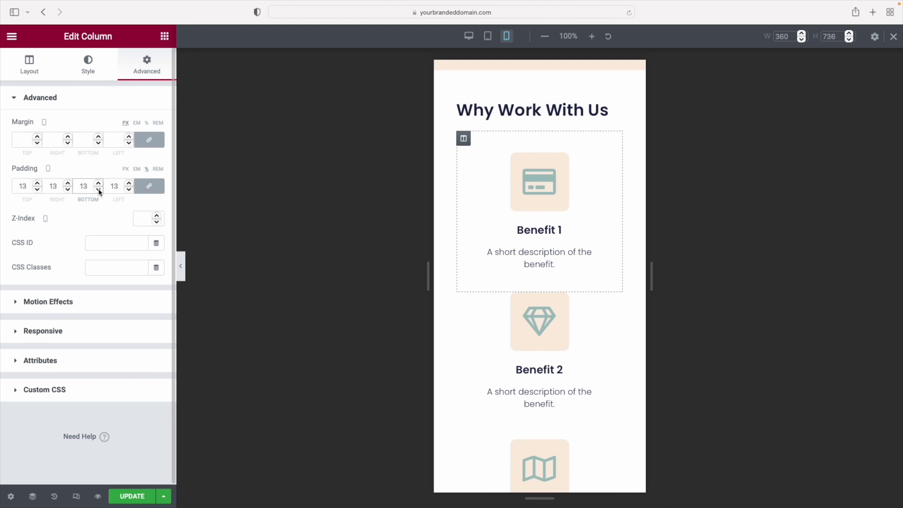
click(98, 189)
click(98, 190)
click(98, 189)
click(98, 189)
click(99, 190)
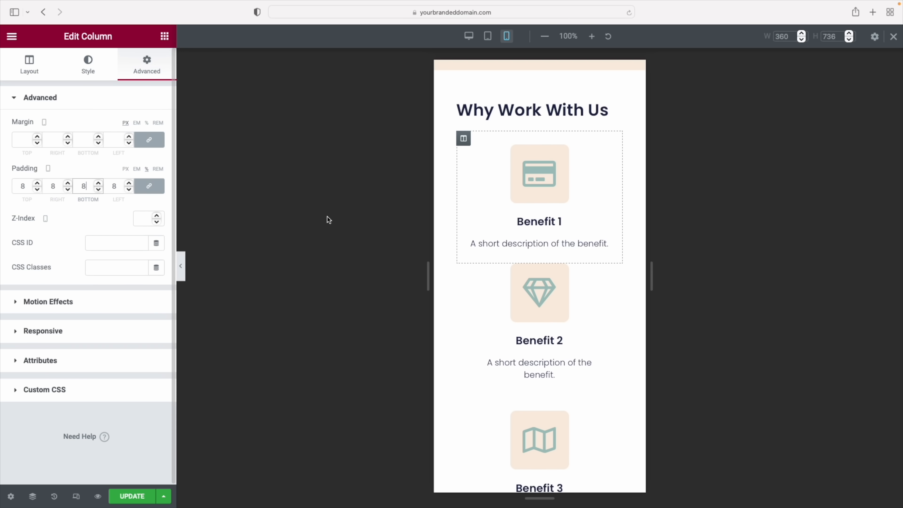
Copy the Benefit 1 column and paste its style onto the Benefit 2 and 3 columns
right_click(462, 139)
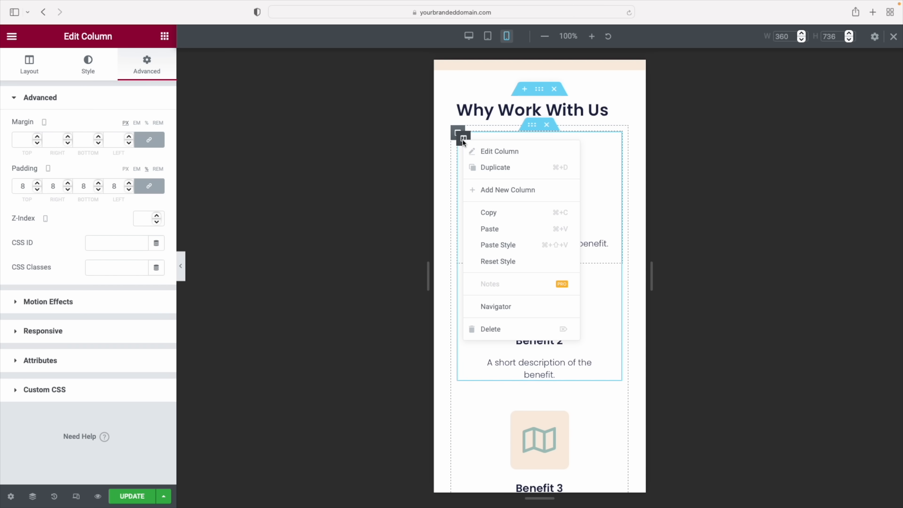
click(493, 216)
right_click(464, 271)
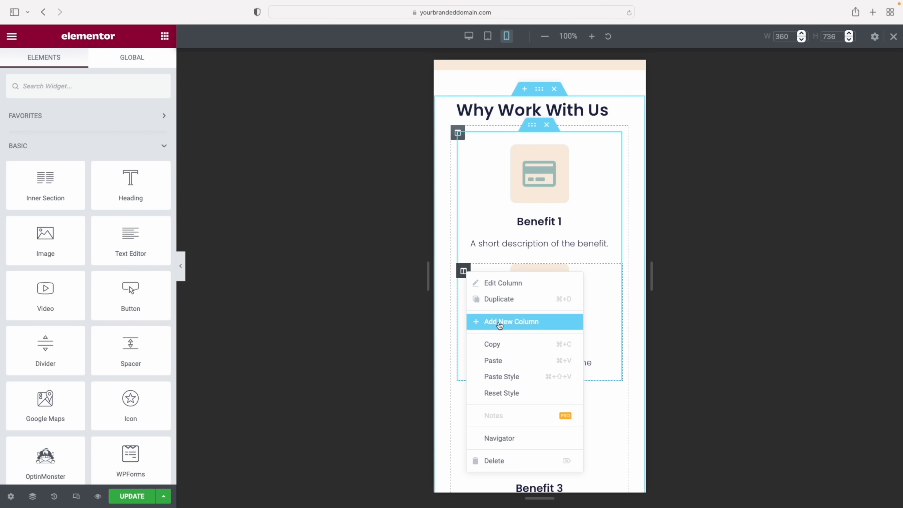
click(508, 375)
scroll(573, 323, down, 4)
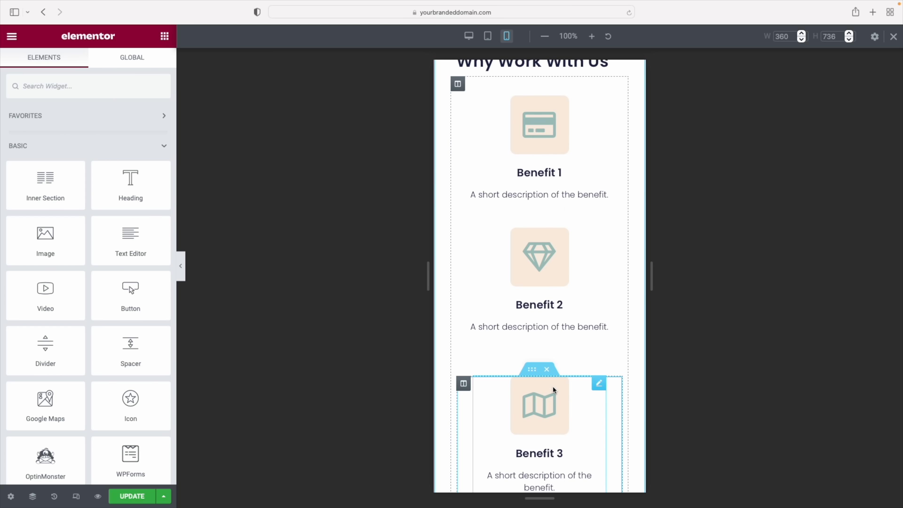
right_click(464, 300)
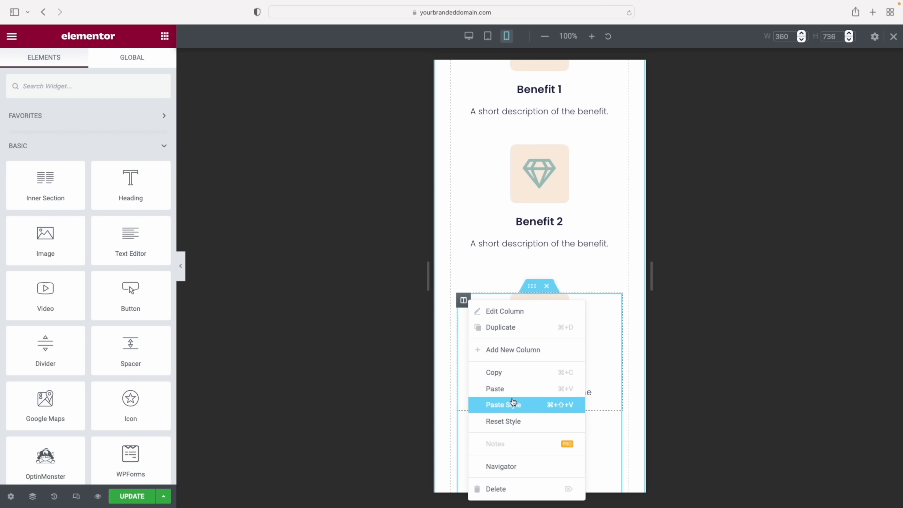
click(516, 397)
scroll(550, 359, down, 6)
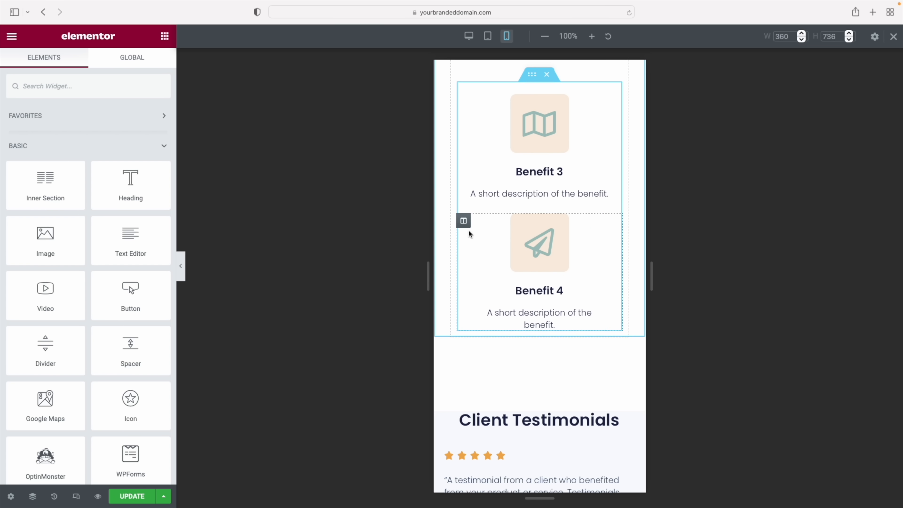
Paste Benefit 1's column style onto the Benefit 4 column
right_click(464, 221)
click(498, 329)
scroll(500, 337, up, 5)
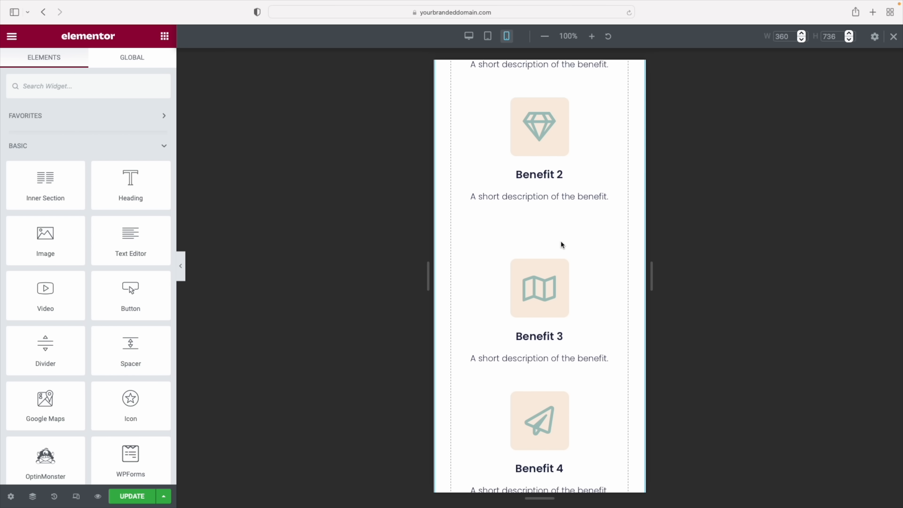
scroll(562, 245, up, 1)
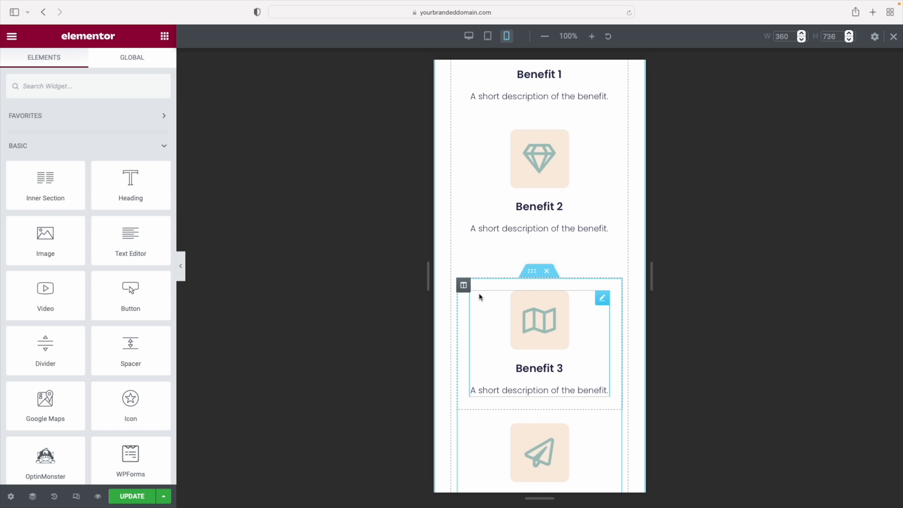
Set the benefits inner section's top and bottom margin to 0 and preview the spacing
click(533, 282)
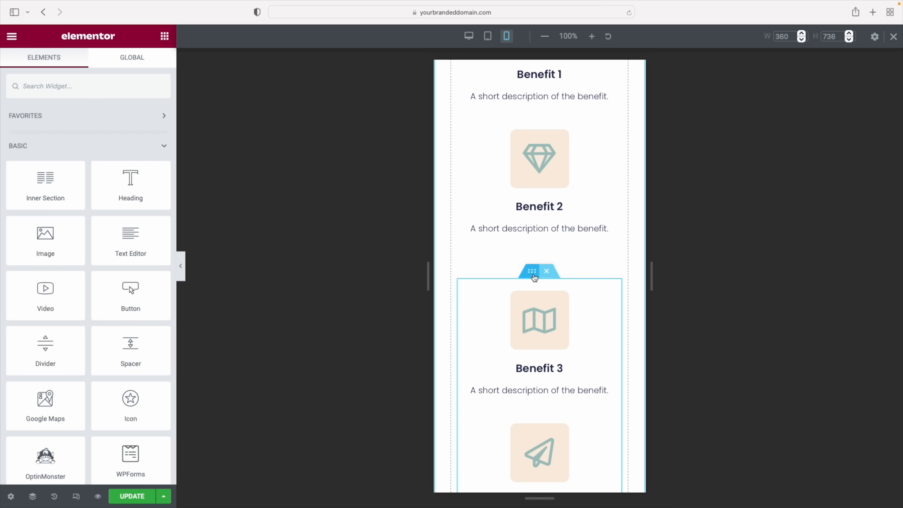
click(146, 64)
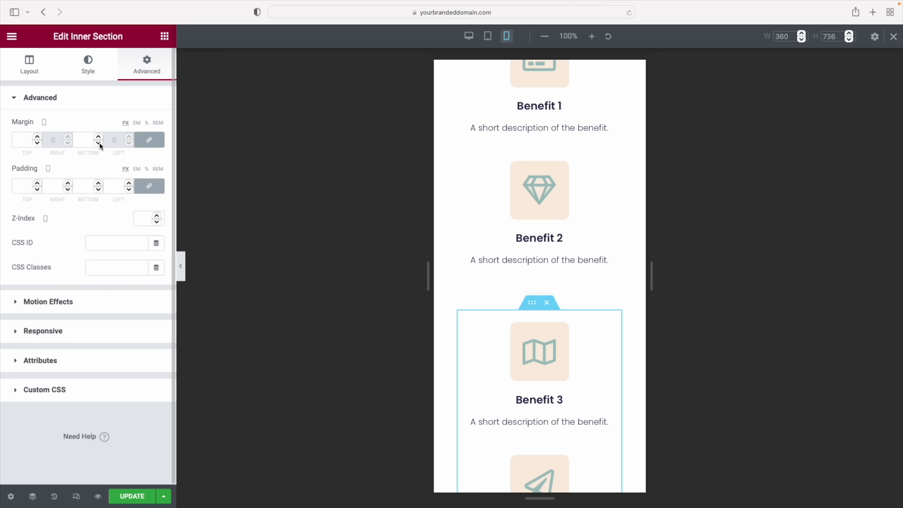
click(146, 141)
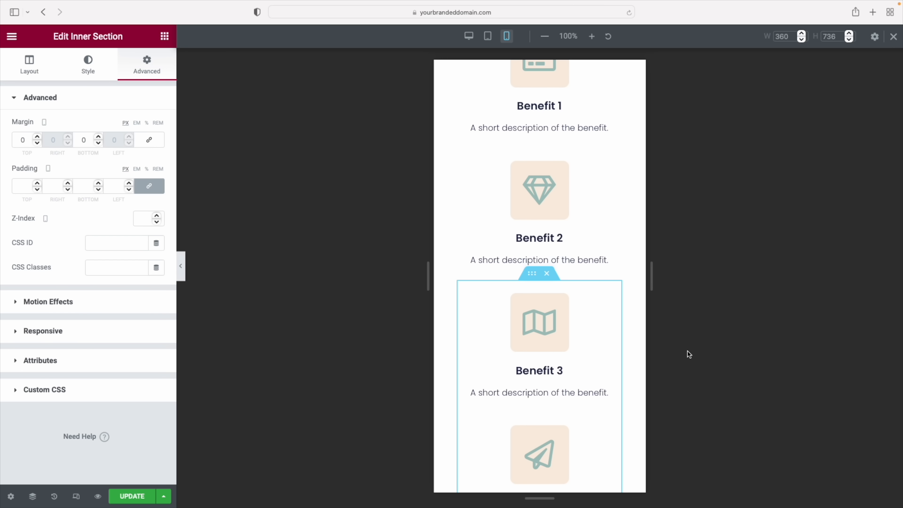
click(181, 269)
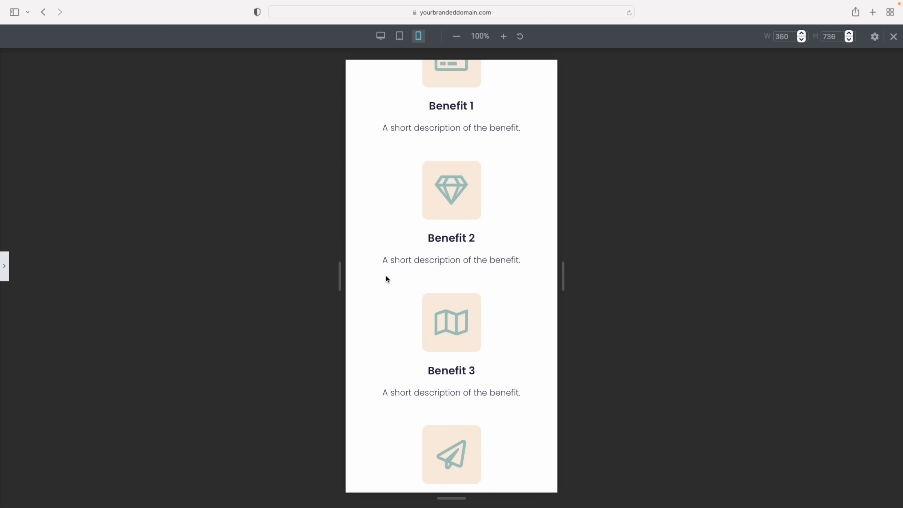
scroll(388, 279, down, 1)
scroll(391, 280, up, 3)
scroll(391, 280, down, 3)
scroll(391, 281, down, 8)
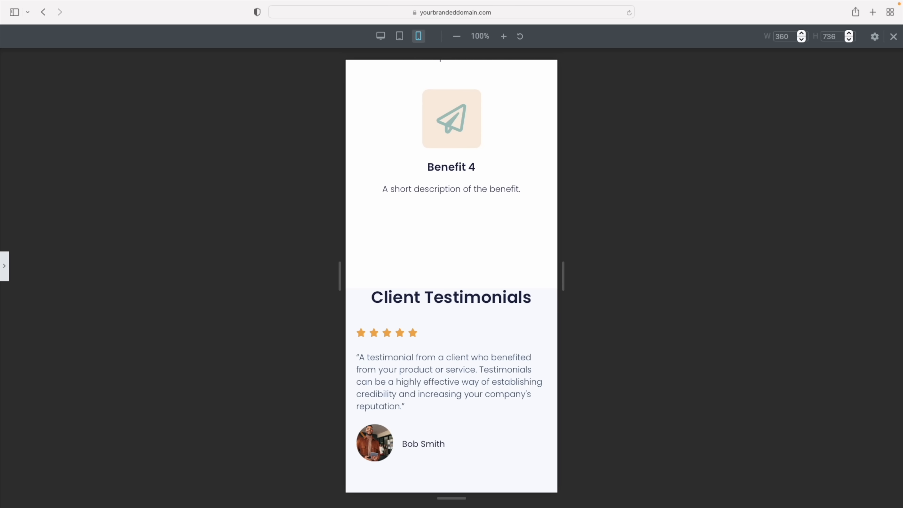
click(4, 266)
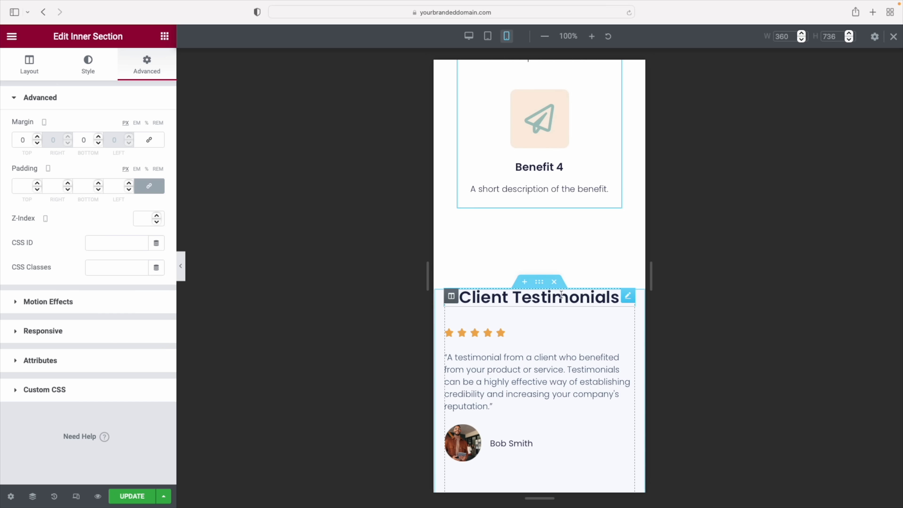
Set the Client Testimonials section's linked mobile padding to 10 px on every side
click(539, 282)
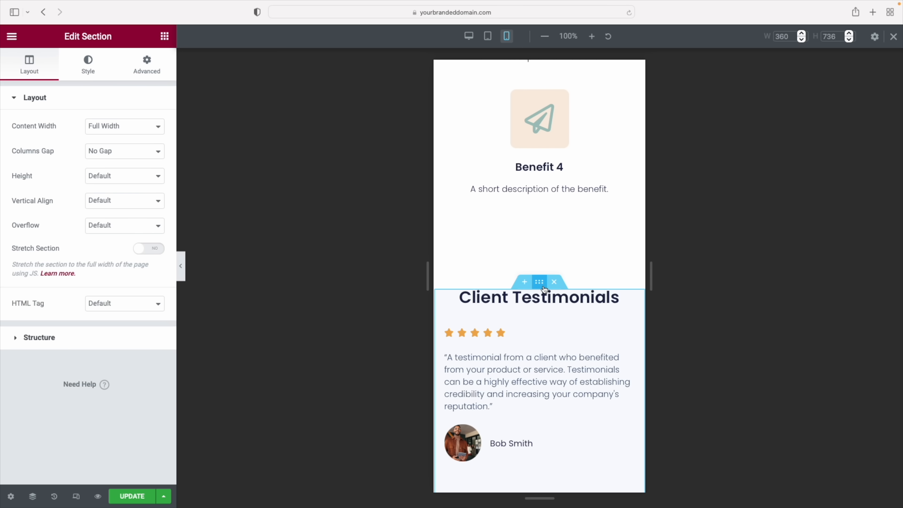
click(147, 65)
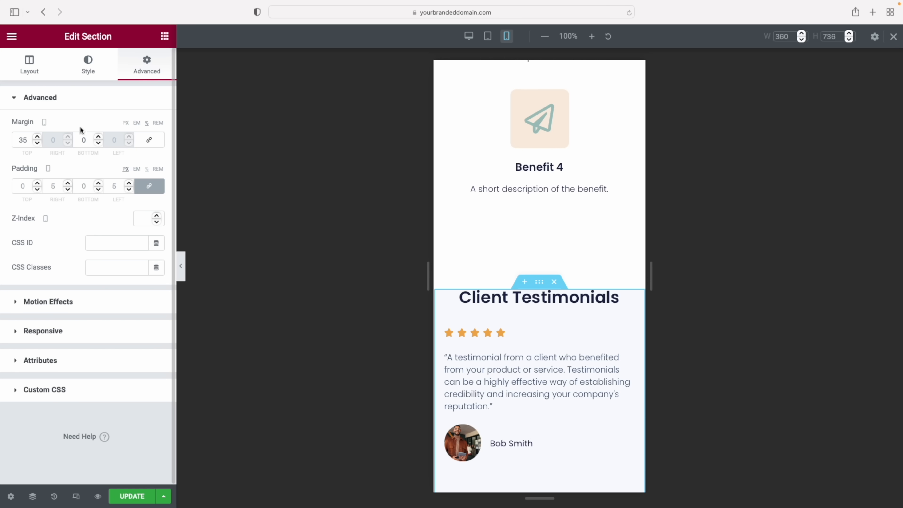
double_click(20, 189)
text(10)
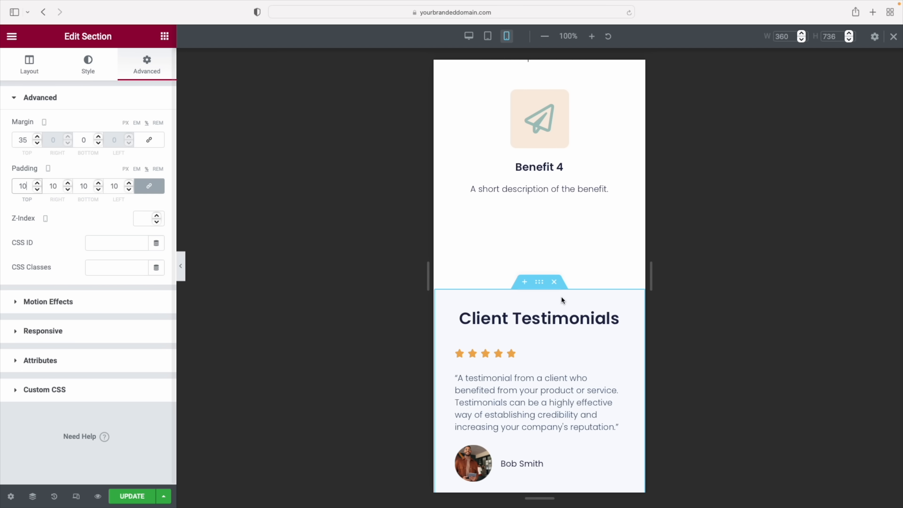
scroll(552, 288, down, 8)
scroll(549, 222, down, 10)
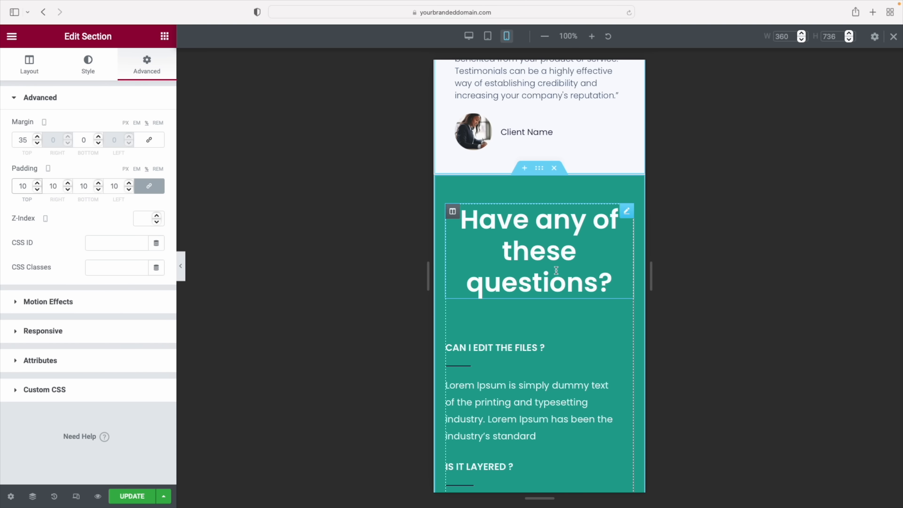
Reduce the 'Have any of these questions?' heading's mobile font size from 45 to 34 px
click(562, 215)
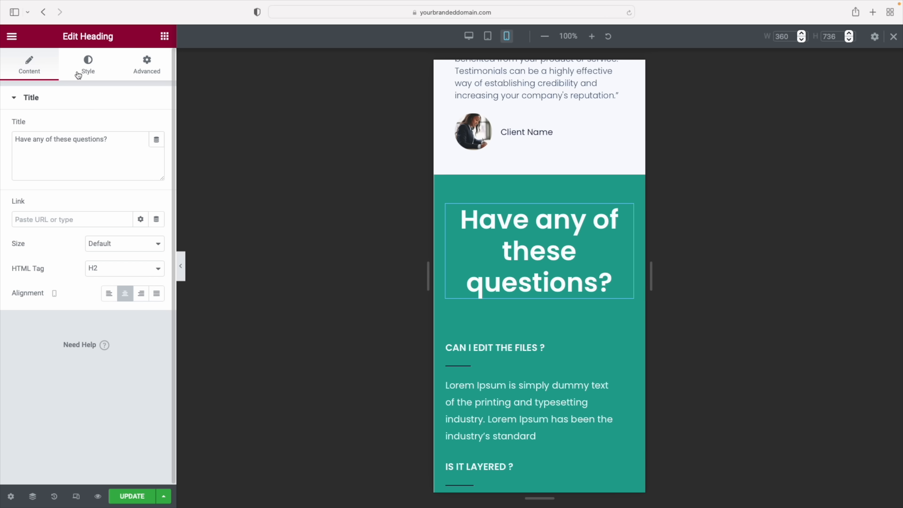
click(88, 68)
click(158, 152)
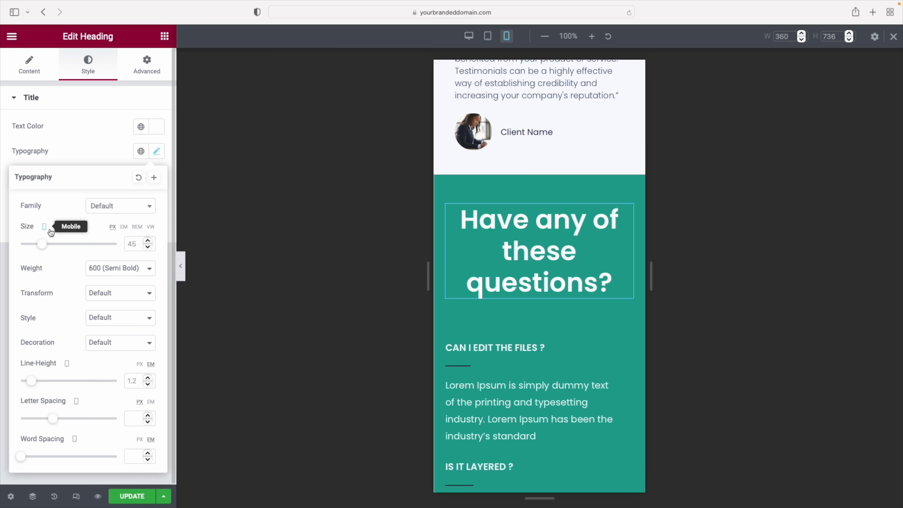
drag(43, 246, 38, 247)
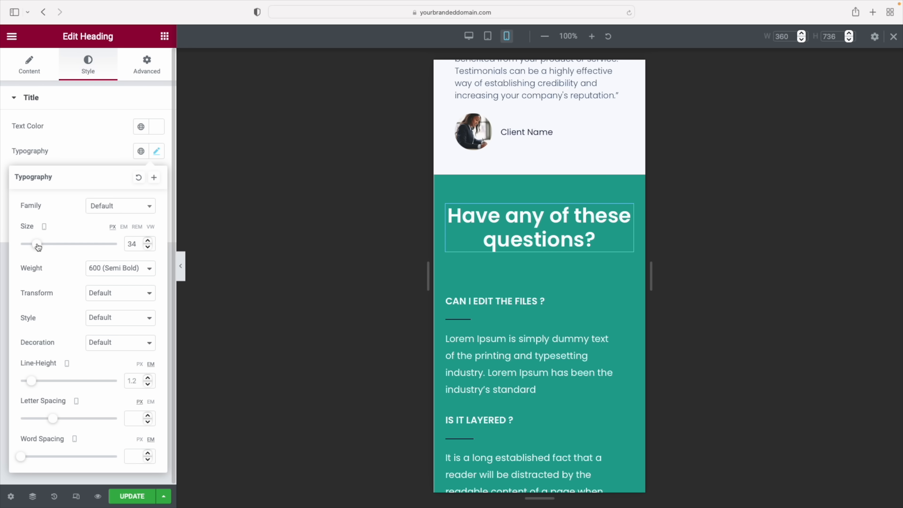
scroll(552, 306, down, 6)
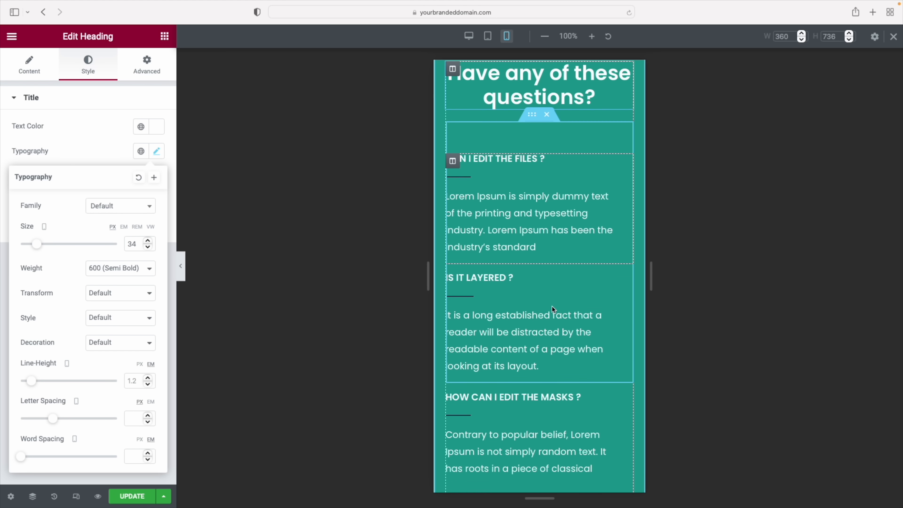
scroll(551, 306, down, 8)
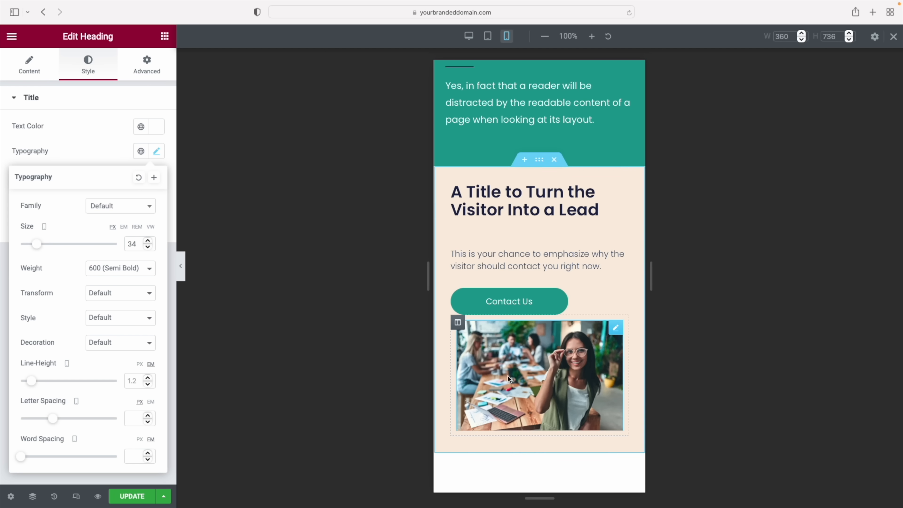
Hide the lead section's photo on mobile devices and preview the result
click(616, 328)
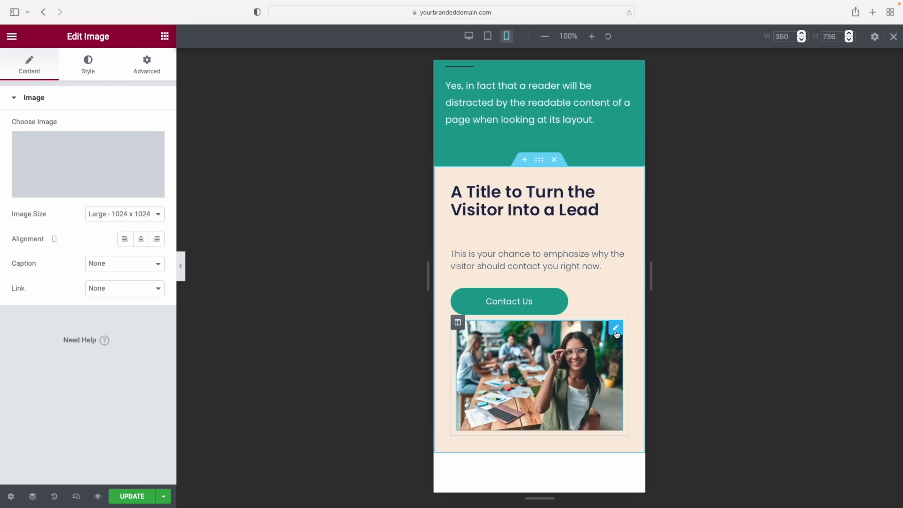
click(147, 68)
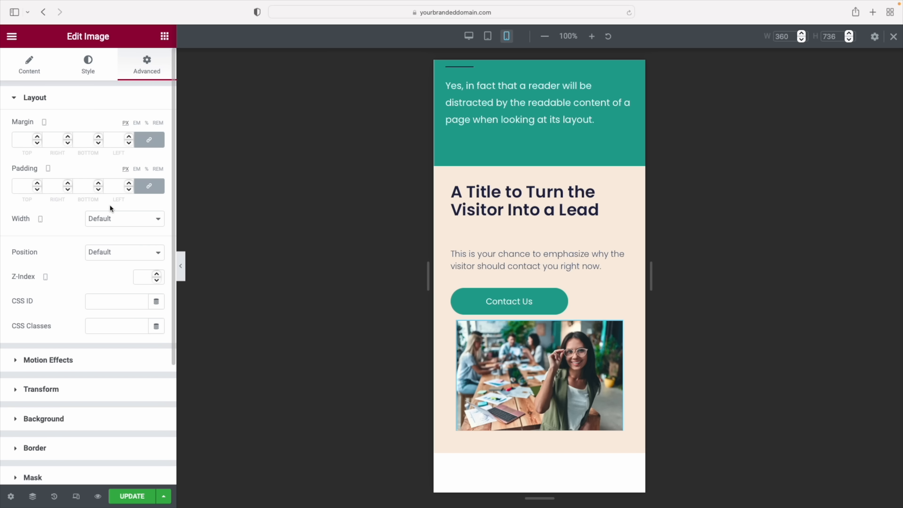
scroll(71, 283, down, 2)
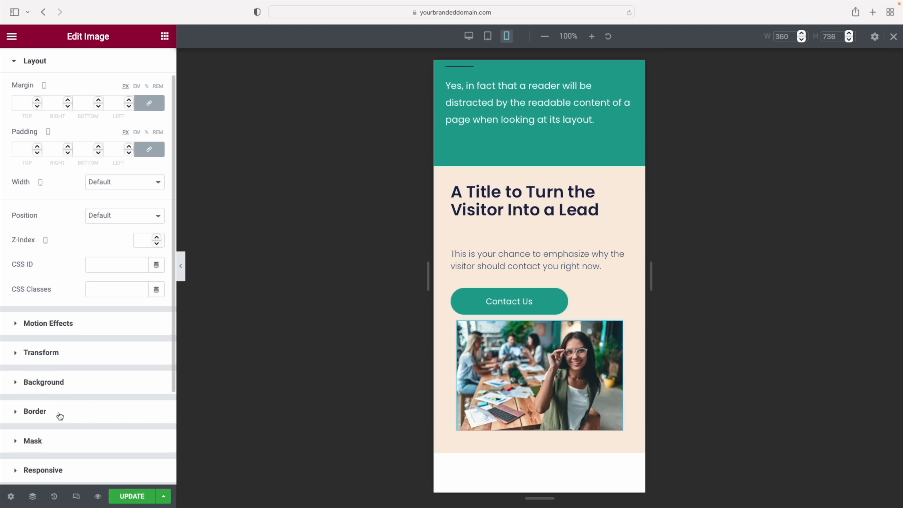
scroll(60, 417, down, 2)
click(39, 424)
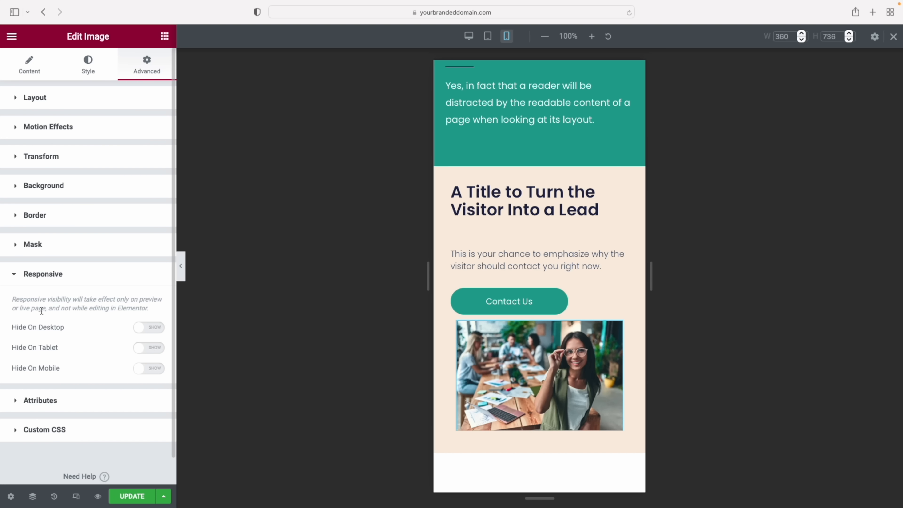
click(153, 368)
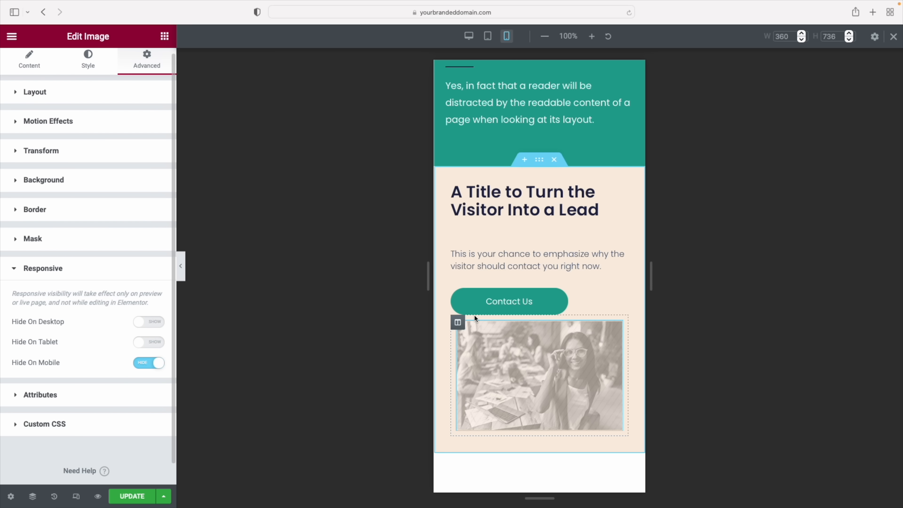
click(183, 273)
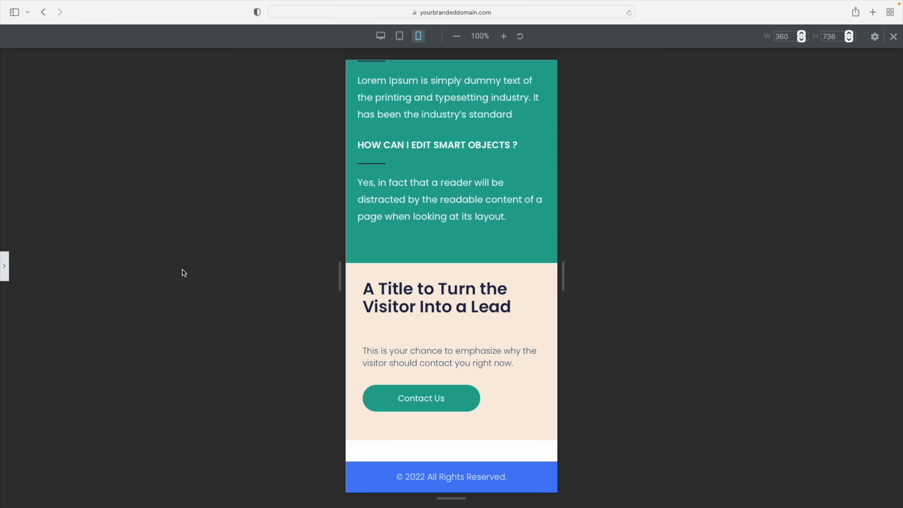
click(4, 266)
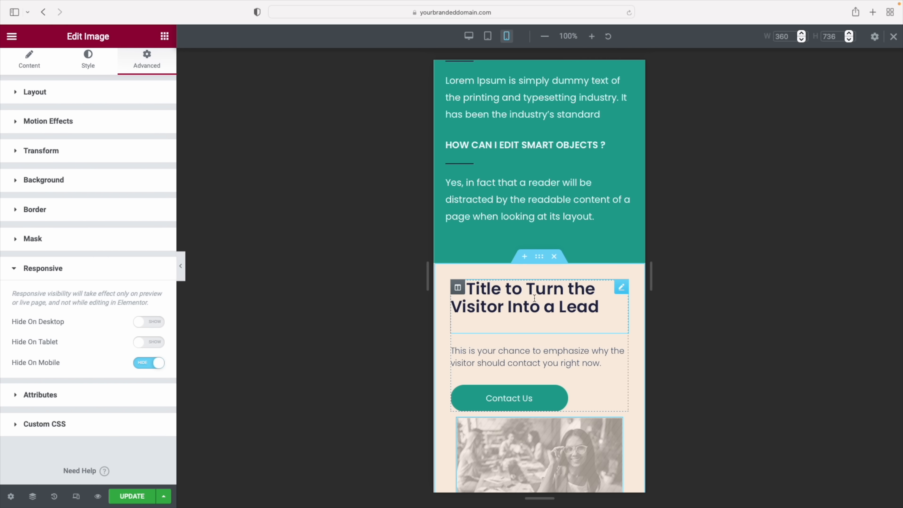
Set the lead section's padding to 10 px on all sides
click(540, 260)
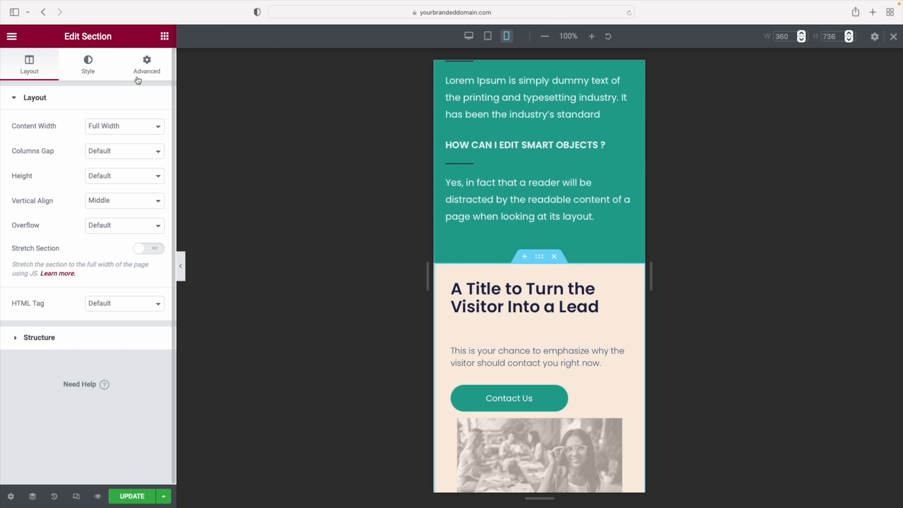
click(148, 69)
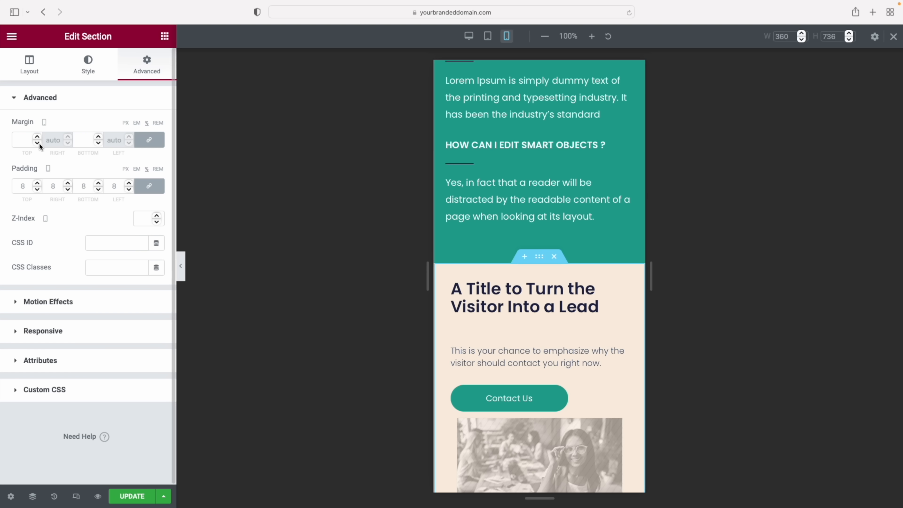
click(36, 185)
click(36, 184)
drag(27, 187, 19, 187)
text(10)
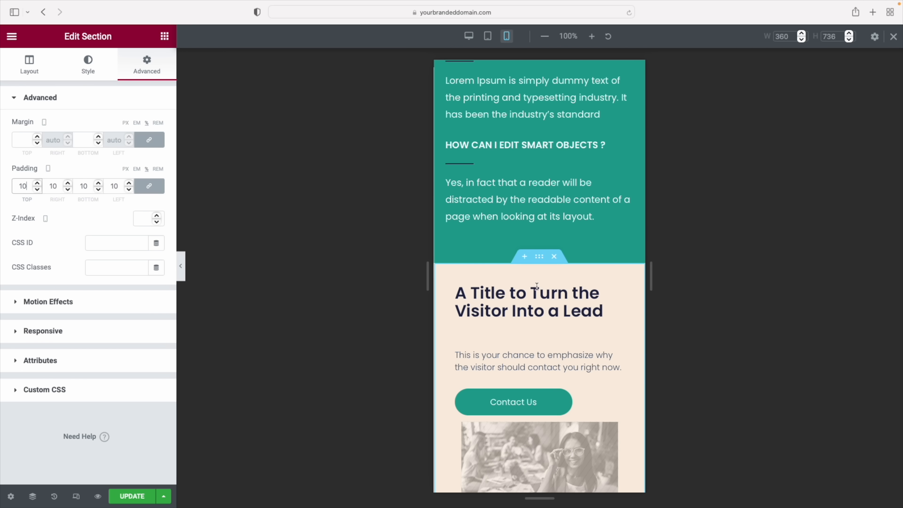
Clear the lead section heading's margins to 0
click(617, 302)
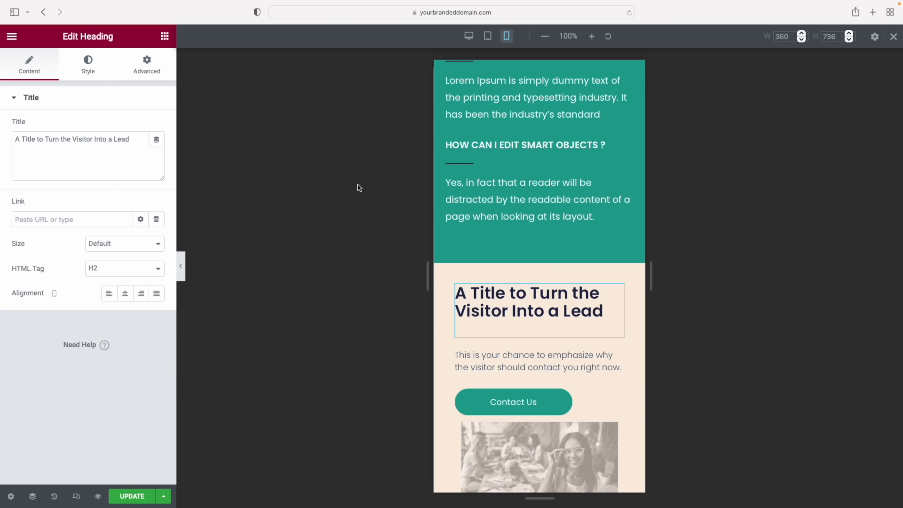
click(150, 72)
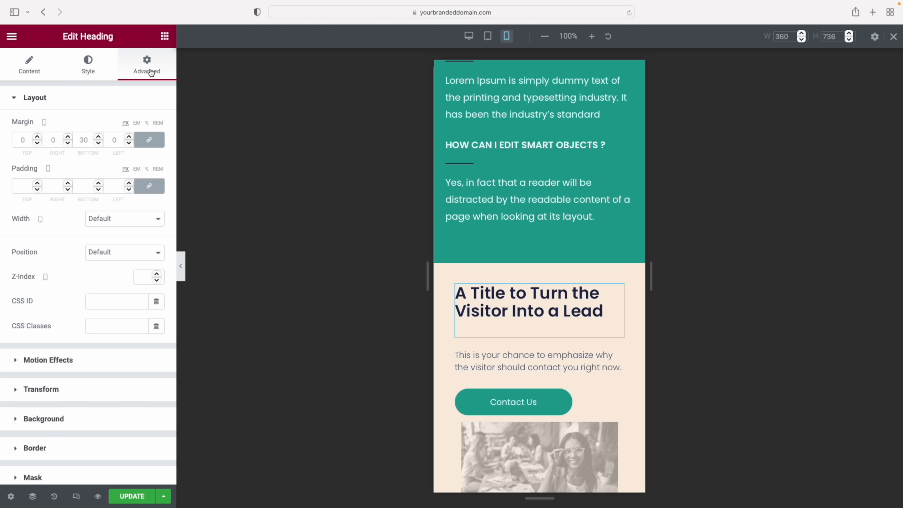
click(99, 144)
click(99, 144)
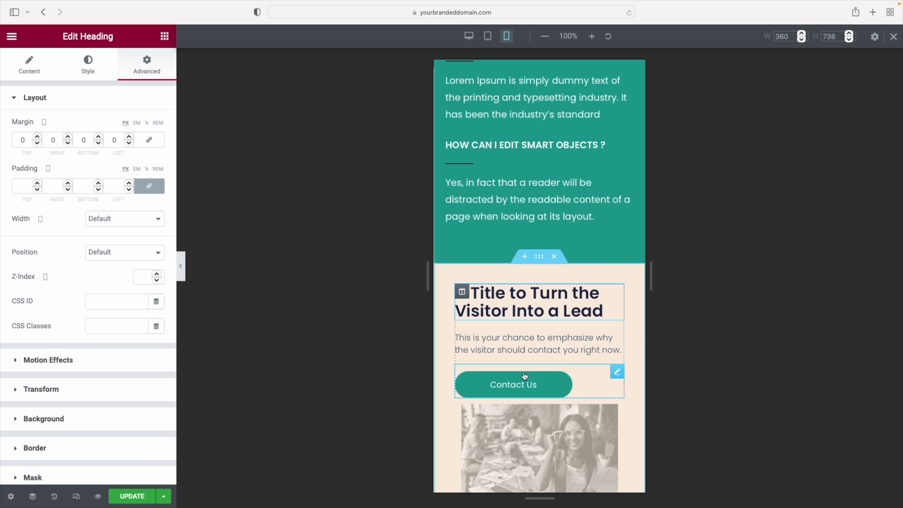
Collapse the editor panel and scroll through the full page preview
click(181, 266)
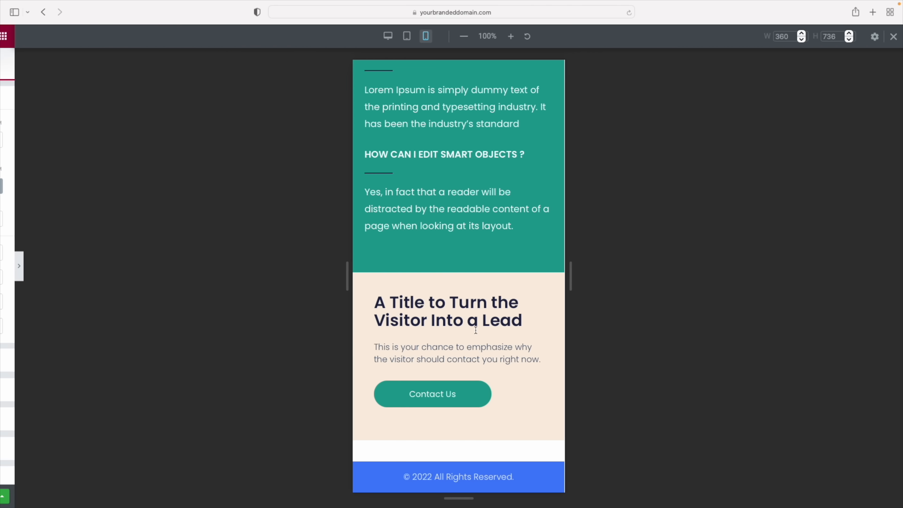
scroll(470, 349, up, 5)
scroll(470, 349, up, 20)
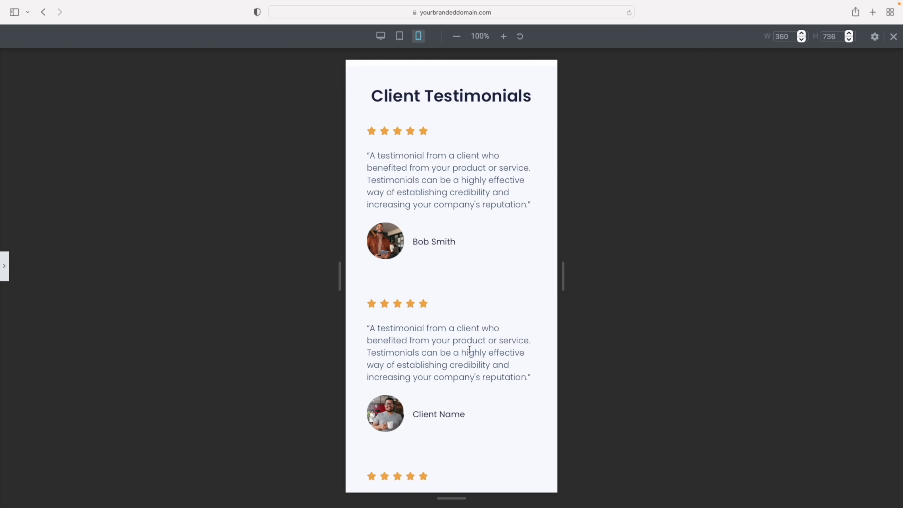
scroll(470, 350, up, 15)
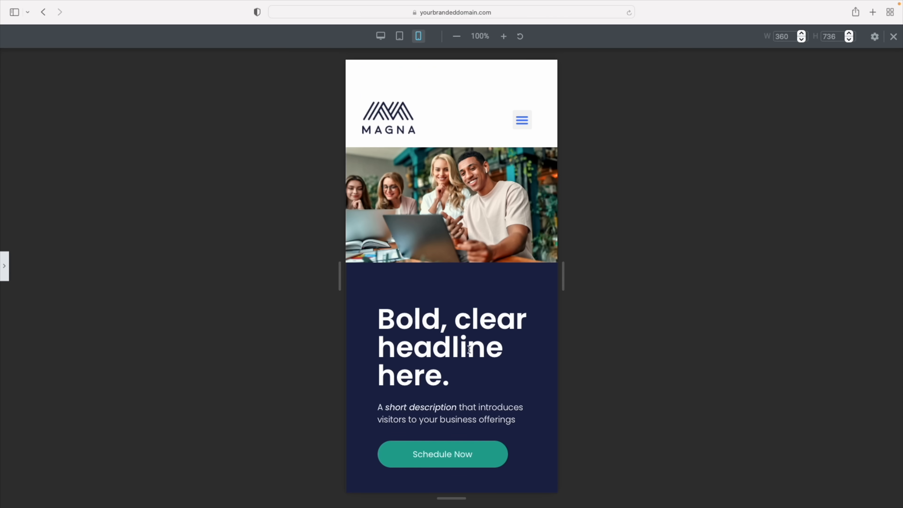
click(4, 265)
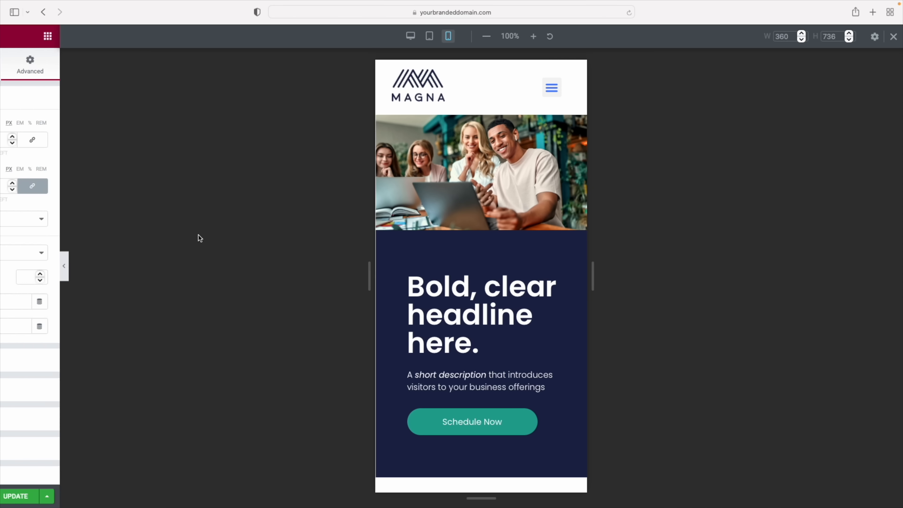
Review the layout at tablet width, then save the page with Update
click(489, 36)
scroll(596, 150, down, 15)
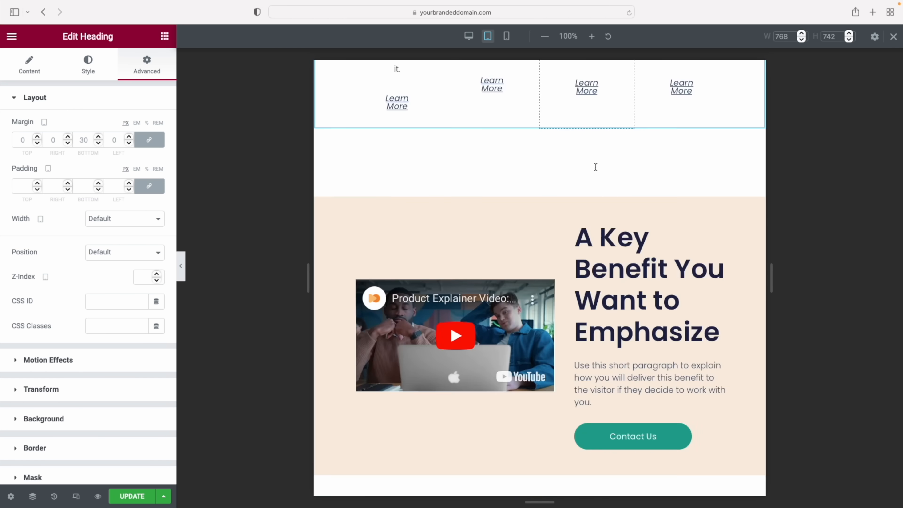
scroll(595, 166, up, 20)
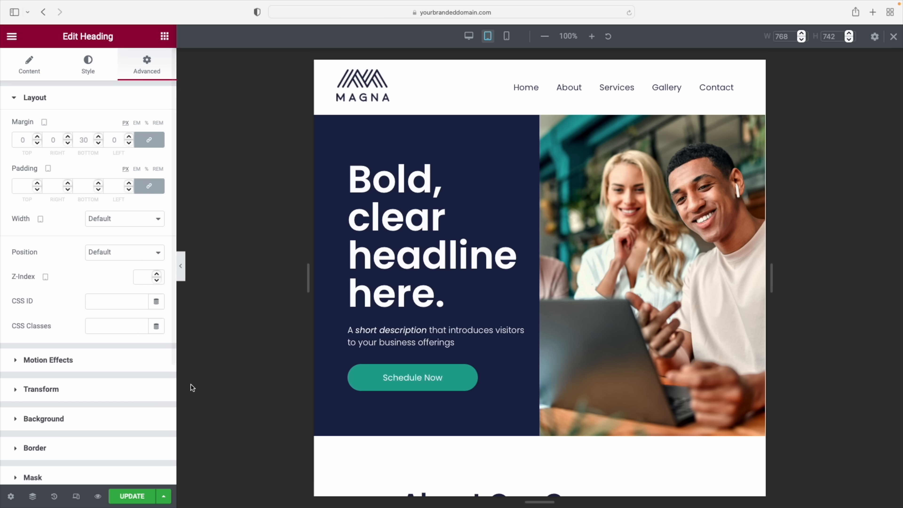
click(132, 497)
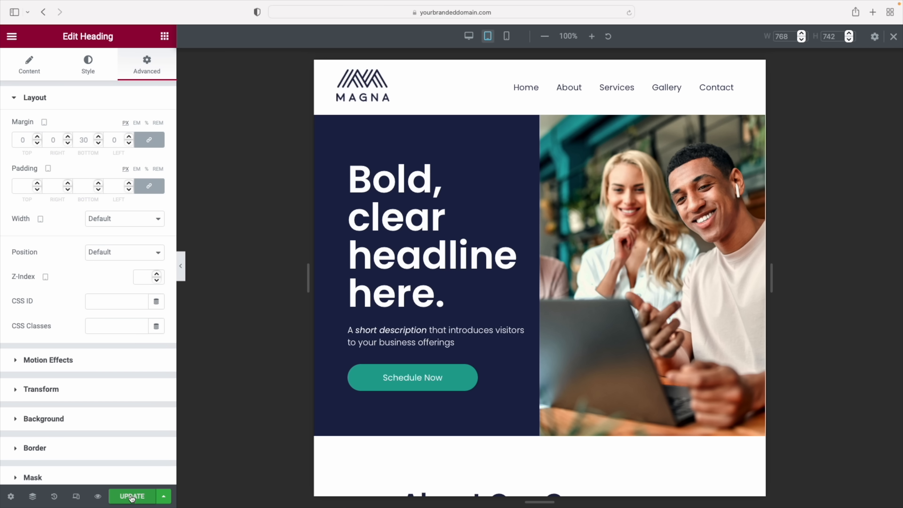
click(131, 497)
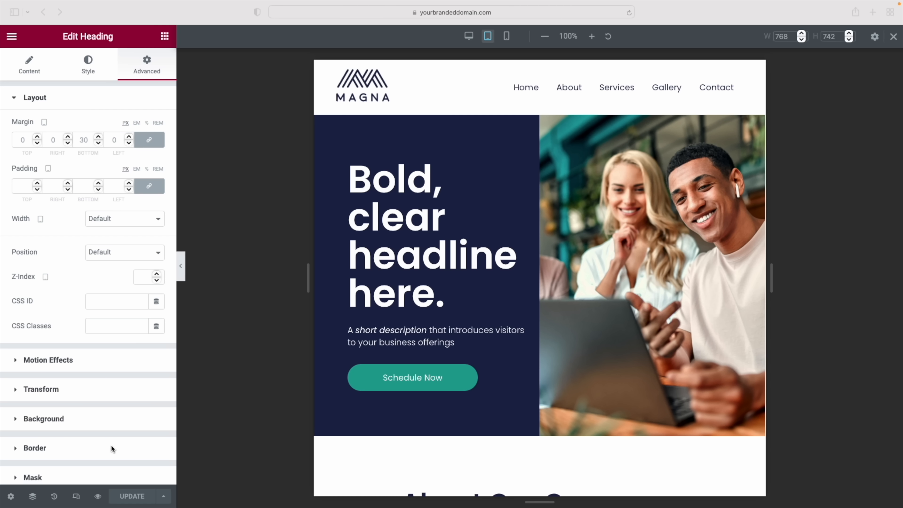
Preview the site, go to the About page, and open it with Edit with Elementor
click(99, 497)
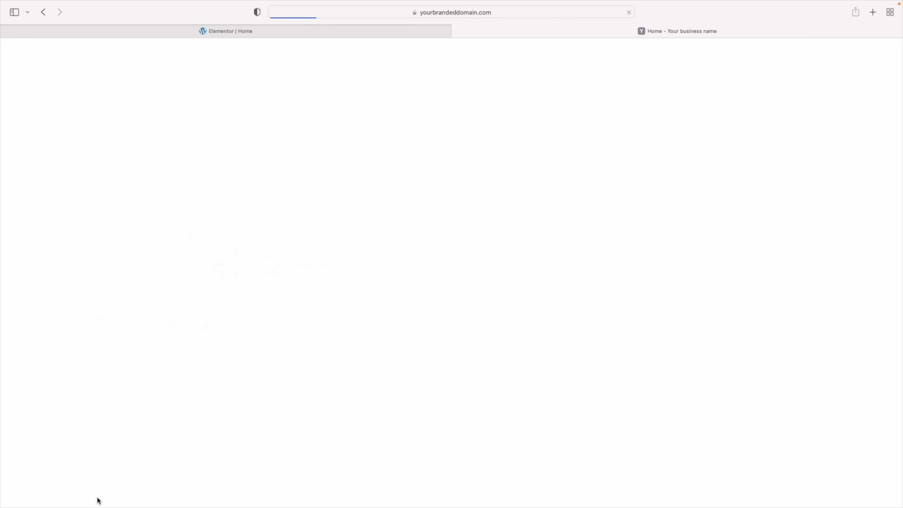
scroll(644, 270, down, 7)
scroll(643, 269, up, 7)
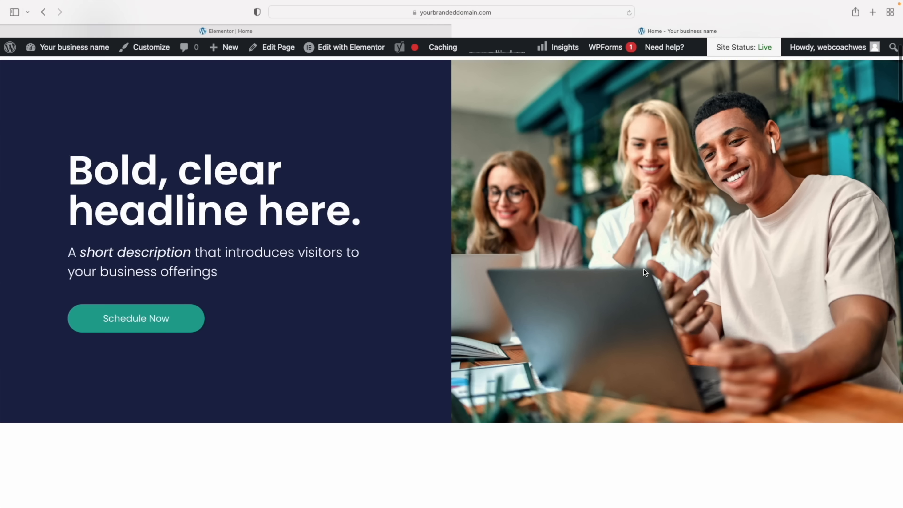
click(645, 84)
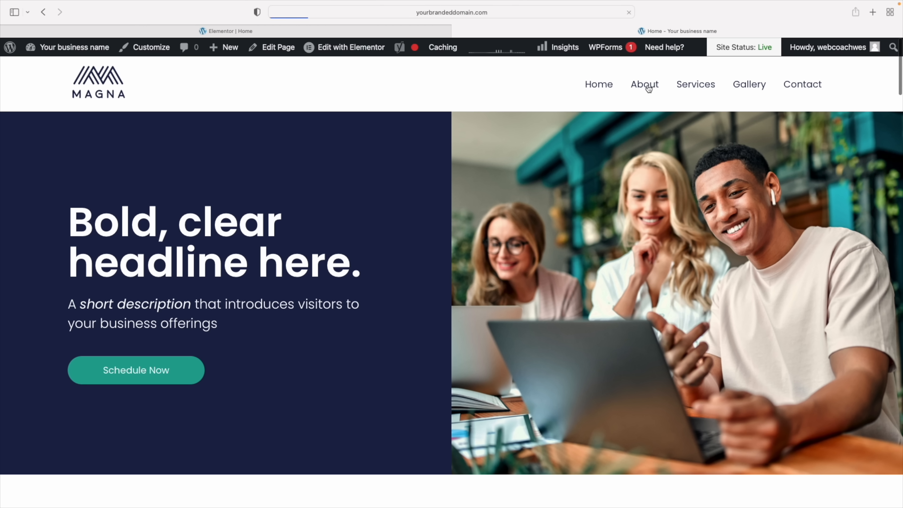
scroll(665, 221, down, 5)
scroll(666, 221, down, 10)
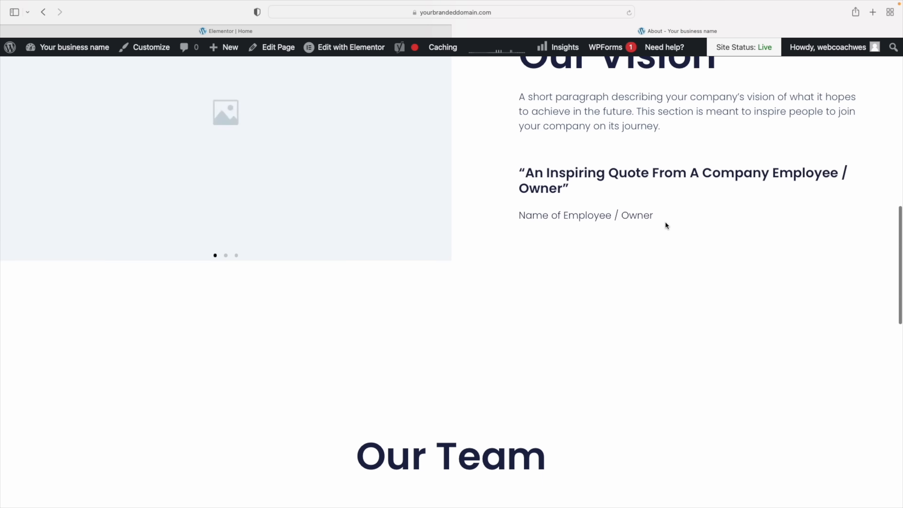
scroll(666, 221, up, 9)
scroll(667, 225, up, 10)
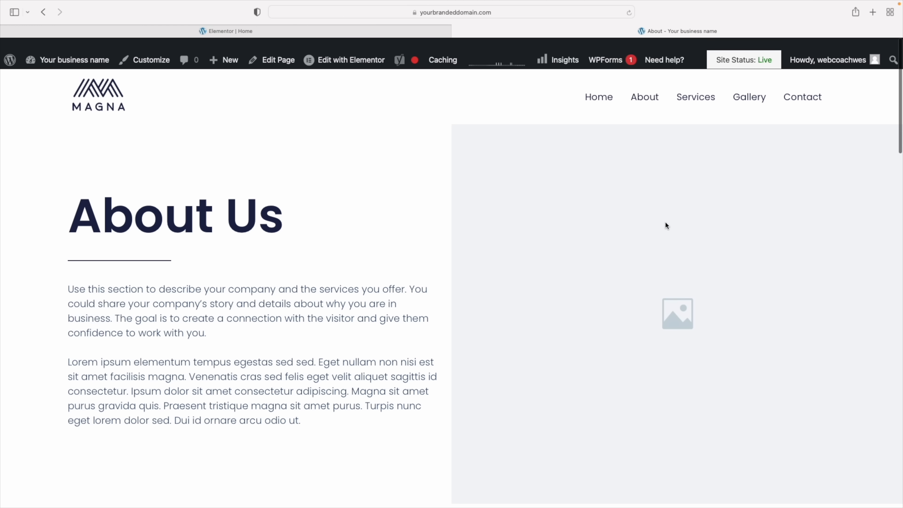
click(354, 50)
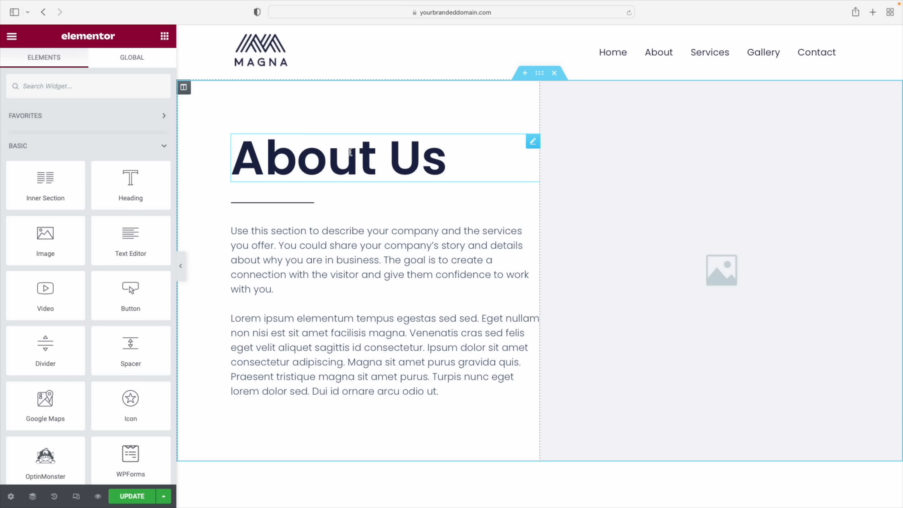
Select the About Us heading, then the intro paragraph Text Editor widget to show its settings
click(353, 155)
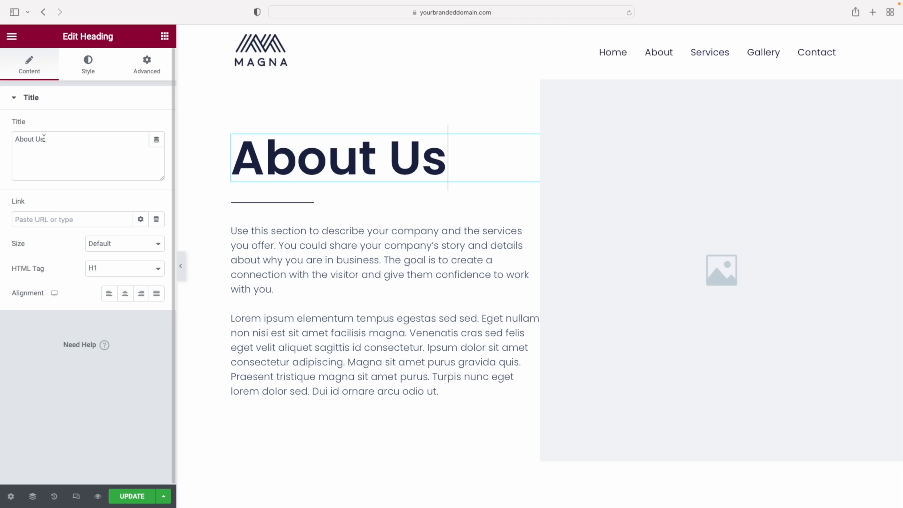
click(306, 248)
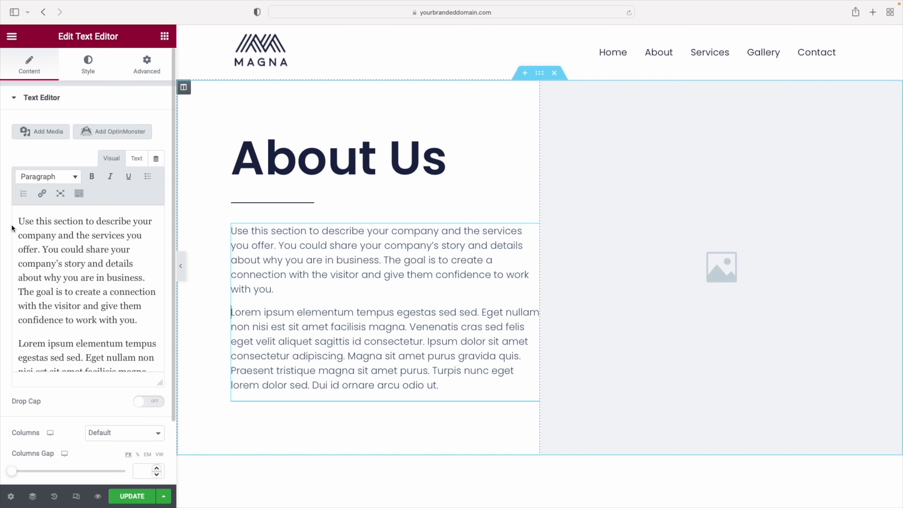
scroll(47, 235, down, 5)
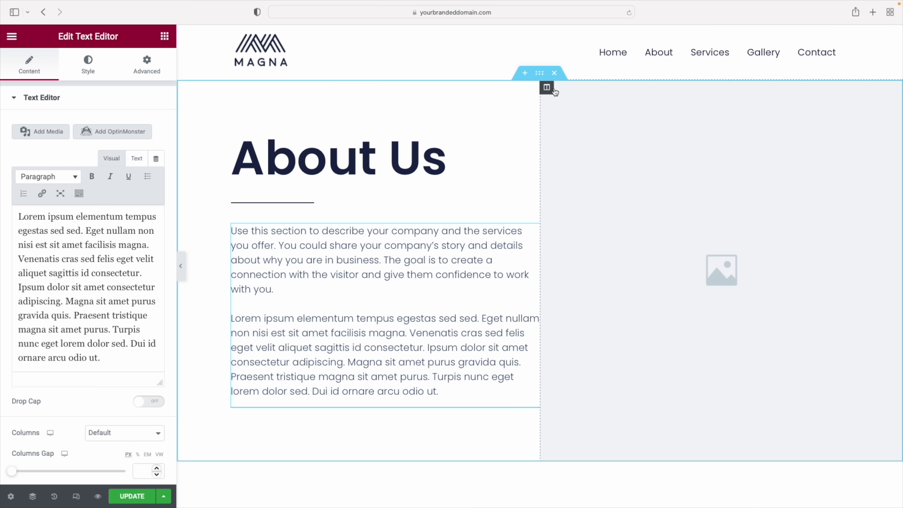
Set the right column's background image to the photo of the team around a table
click(547, 89)
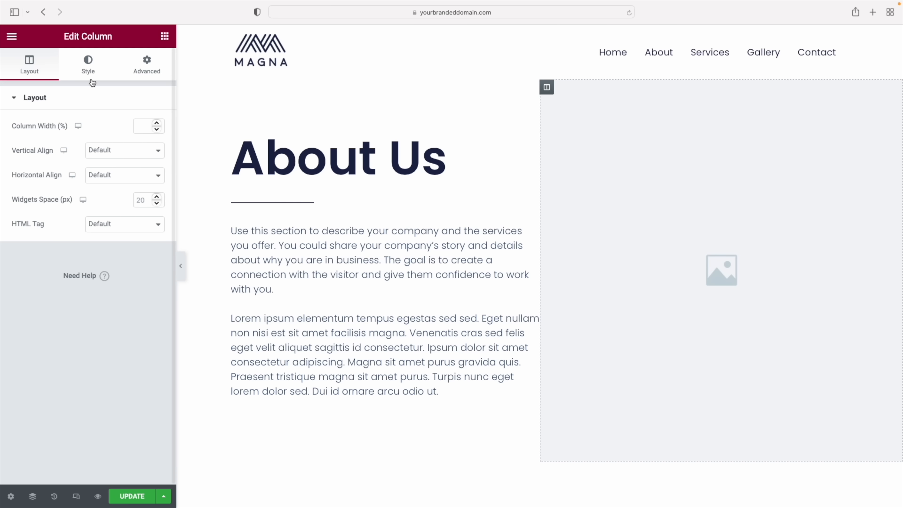
click(87, 66)
mouse_move(64, 245)
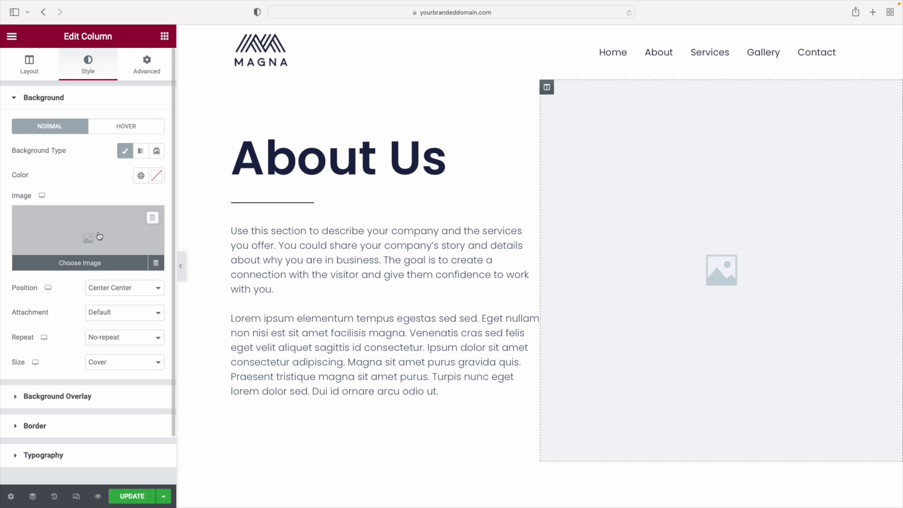
click(73, 267)
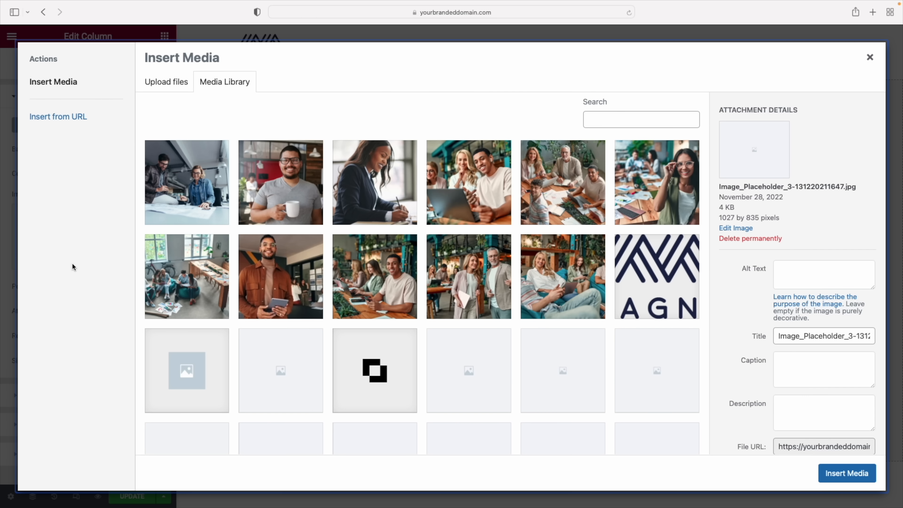
click(560, 180)
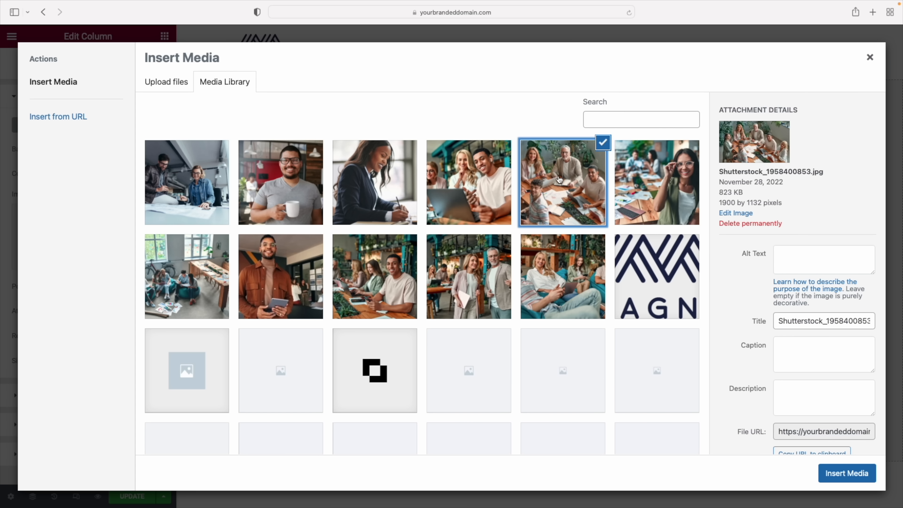
click(844, 473)
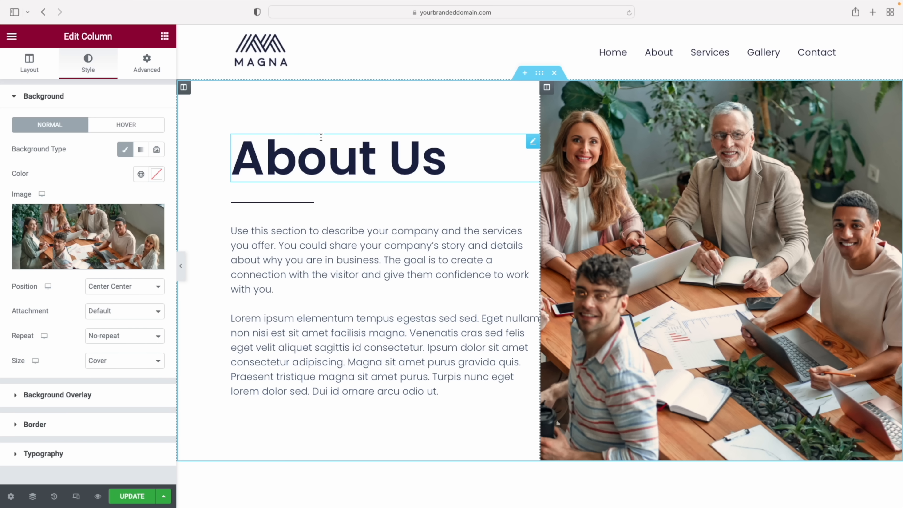
Change the left text column's right padding from 0 to 5 px
click(184, 88)
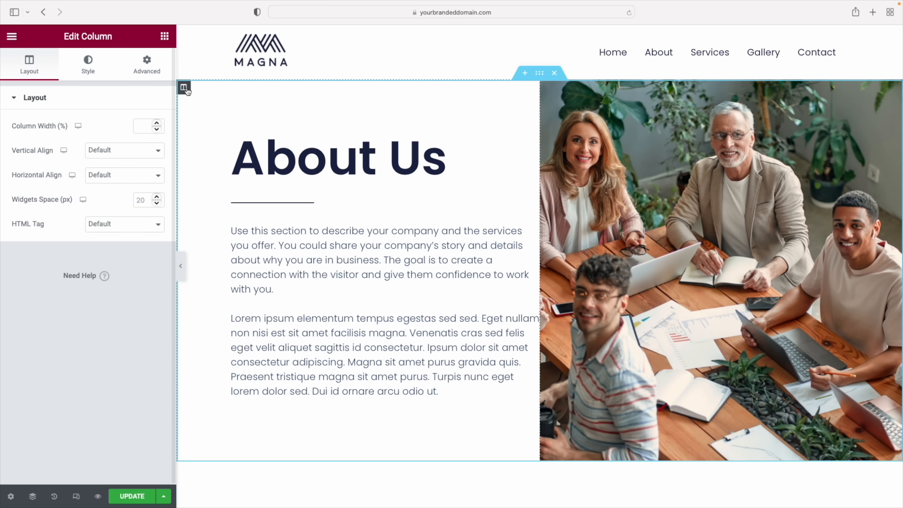
click(145, 64)
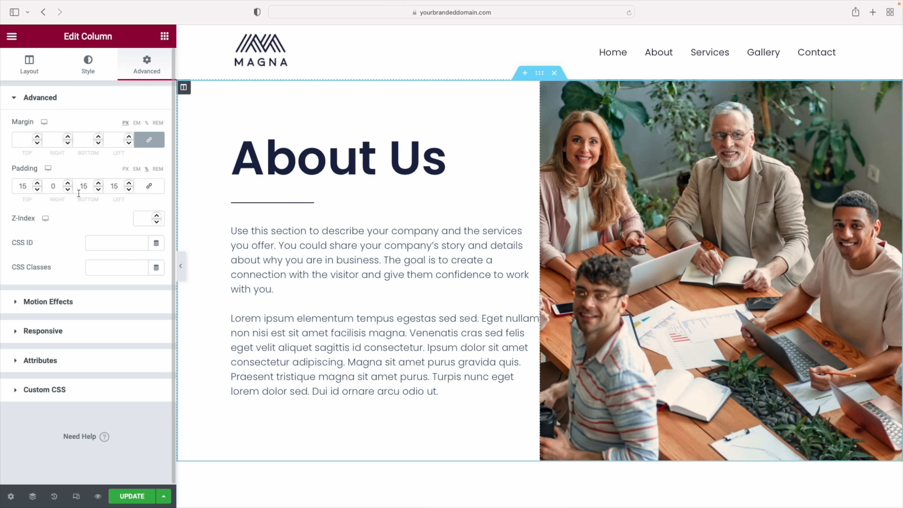
drag(57, 187, 47, 188)
text(5)
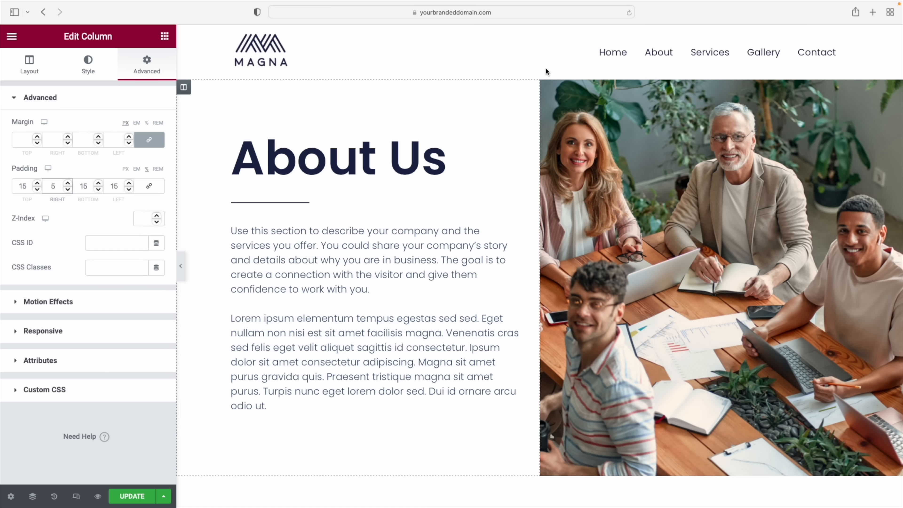
click(539, 74)
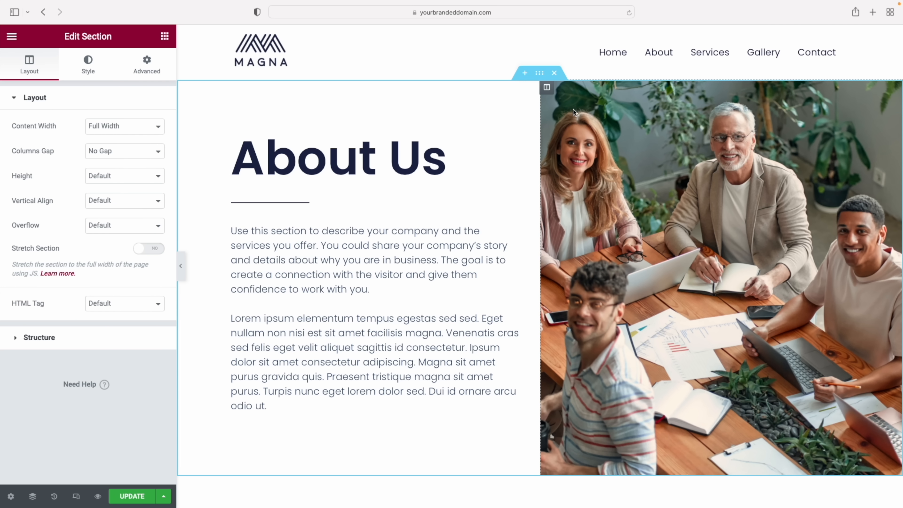
Give the About Us section a classic background using the global navy Primary colour
click(89, 66)
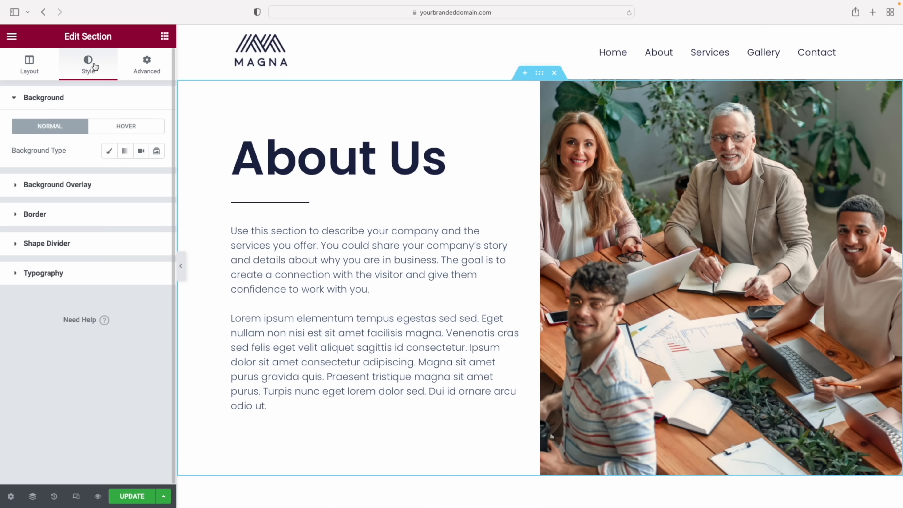
click(109, 153)
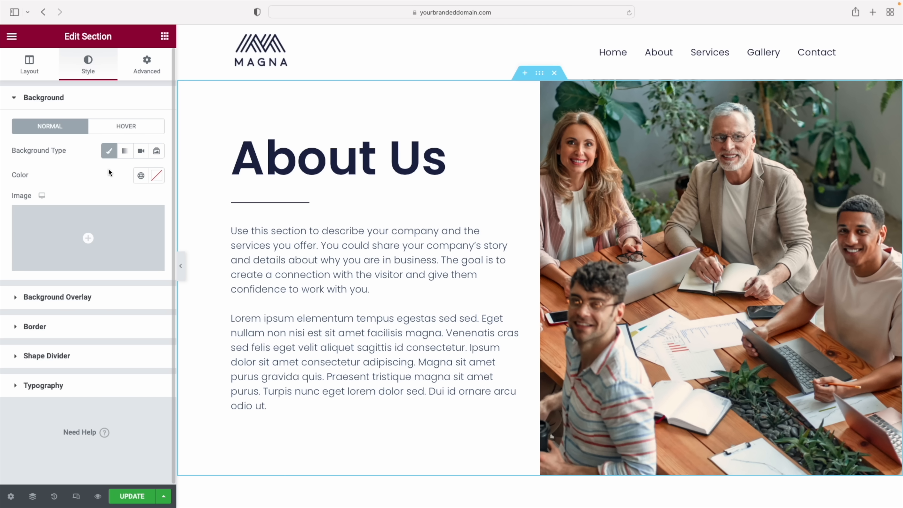
click(141, 176)
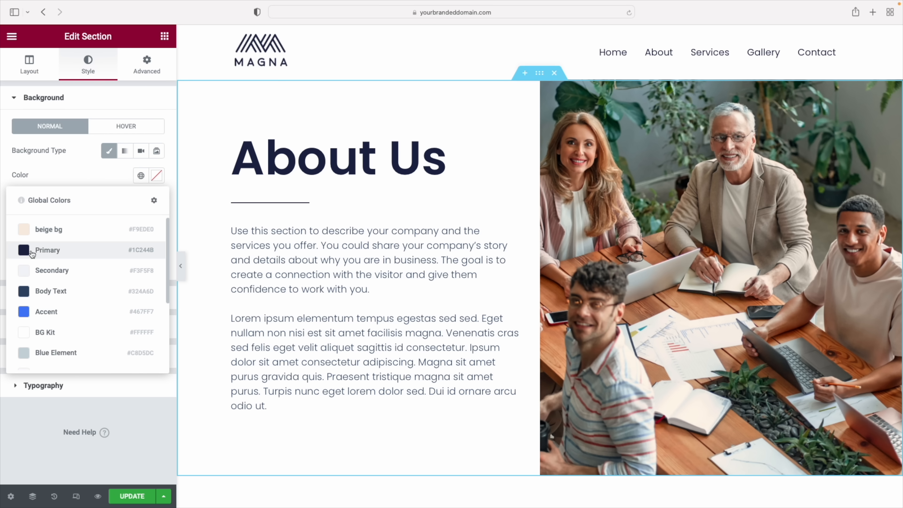
click(39, 250)
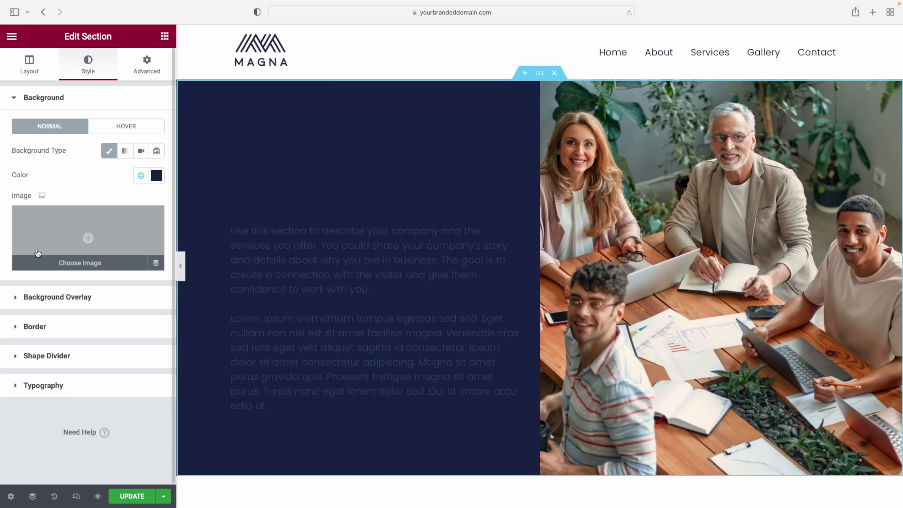
scroll(356, 142, down, 1)
Make the About Us heading text white
click(515, 139)
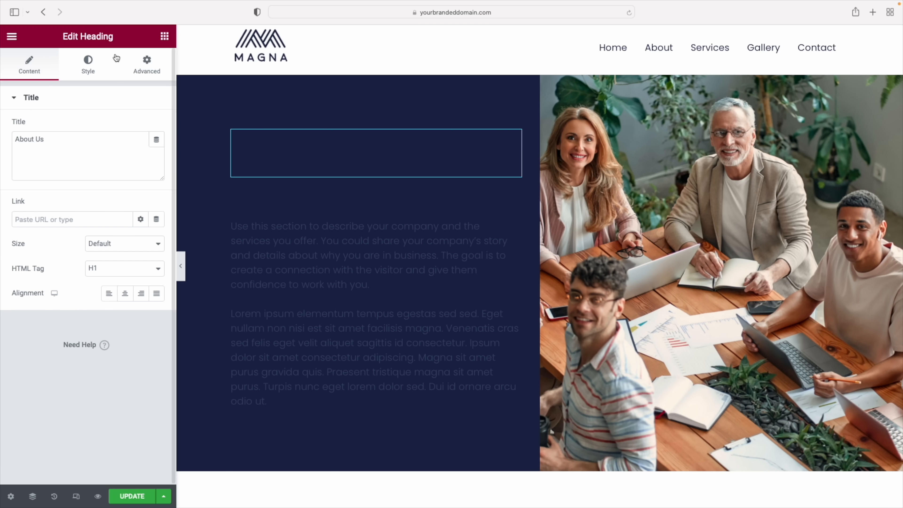
click(89, 67)
click(156, 126)
click(42, 185)
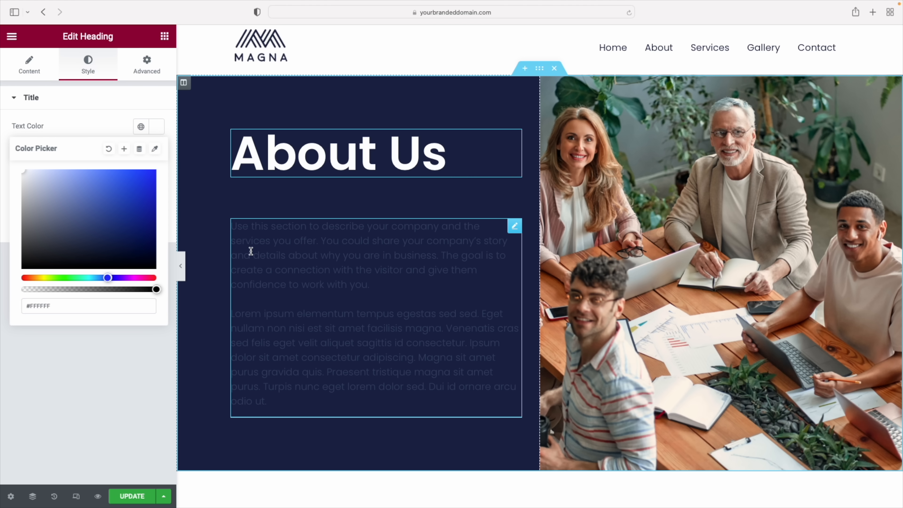
Set the intro paragraph text colour to #FFFFFF
click(250, 250)
click(88, 67)
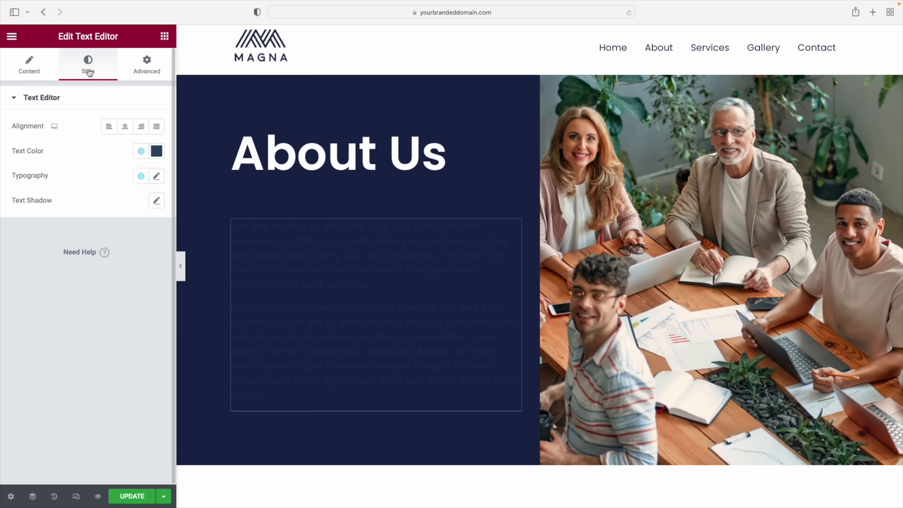
click(157, 152)
text(#FFFFFF)
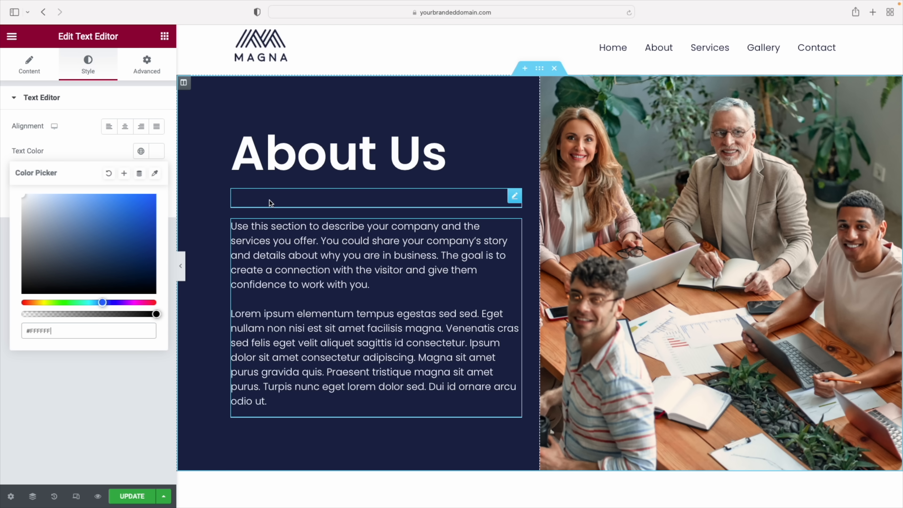
Make the divider under the heading white
click(251, 201)
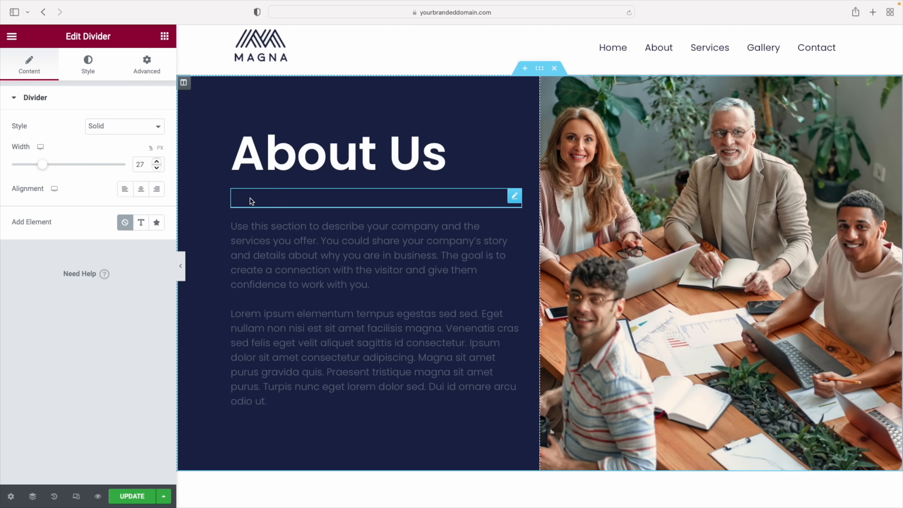
click(89, 66)
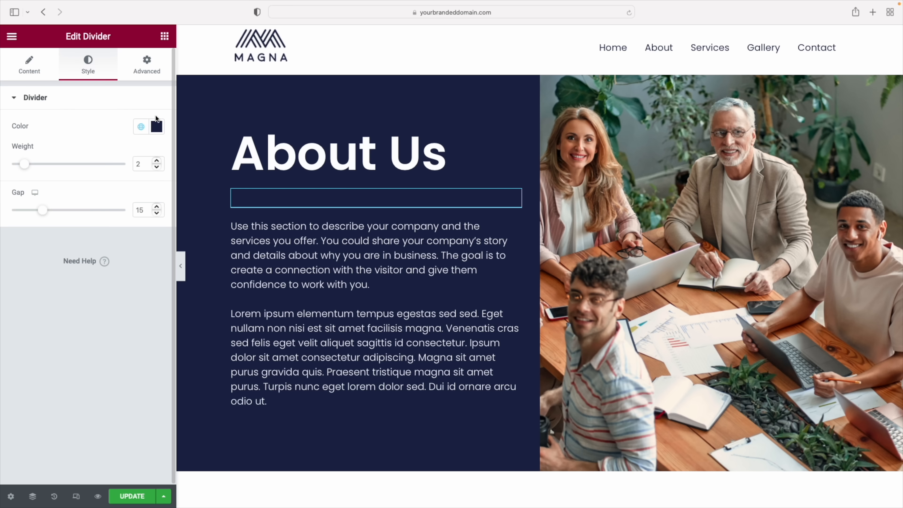
click(157, 126)
drag(41, 171, 20, 169)
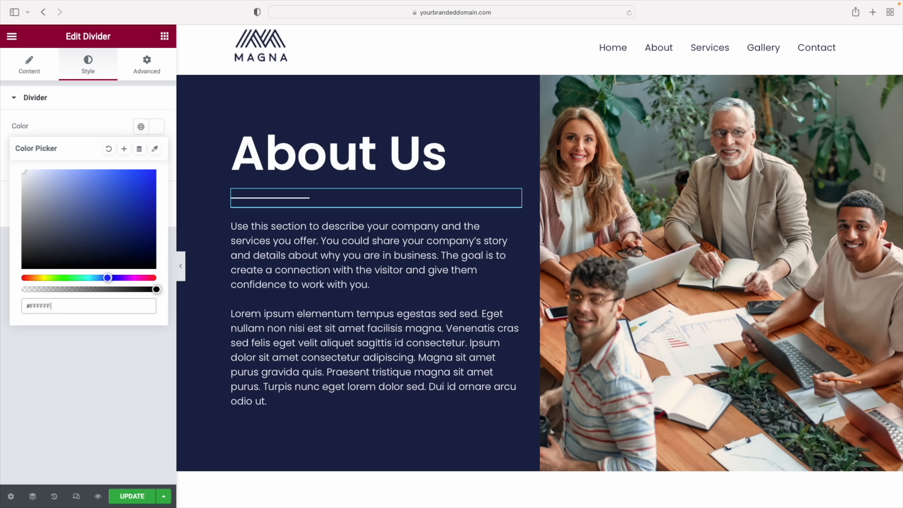
scroll(564, 317, down, 10)
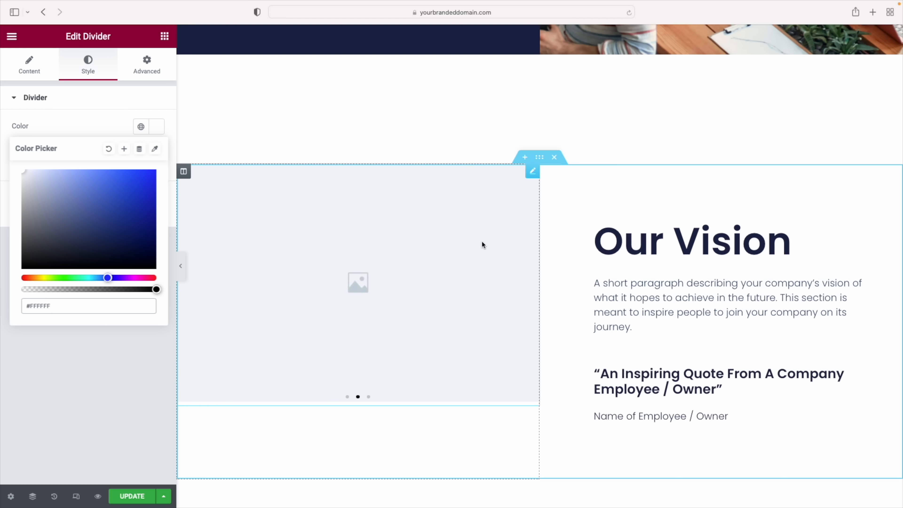
Delete the Our Vision image column and centre the Our Vision heading
right_click(184, 173)
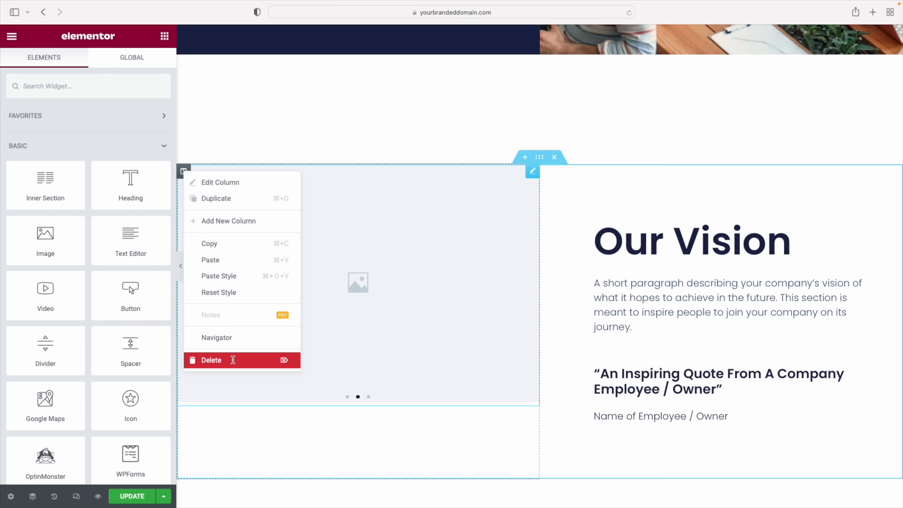
click(233, 360)
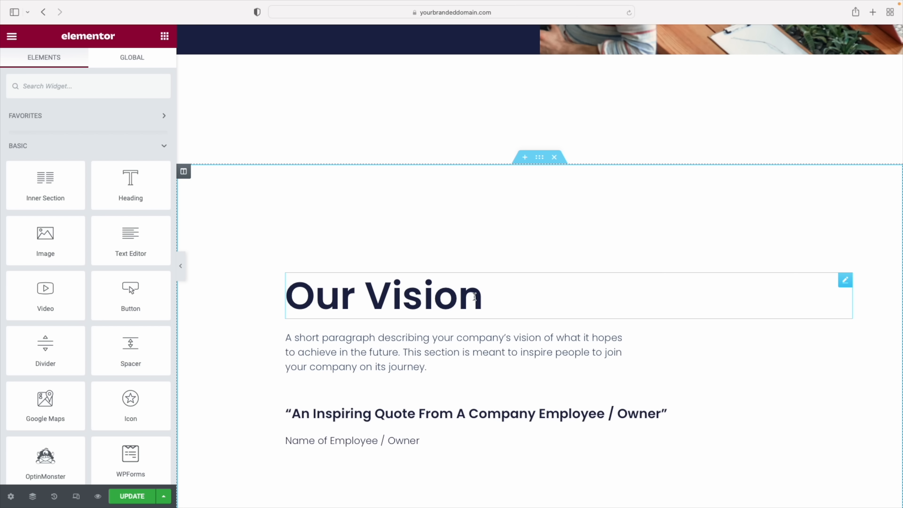
click(475, 291)
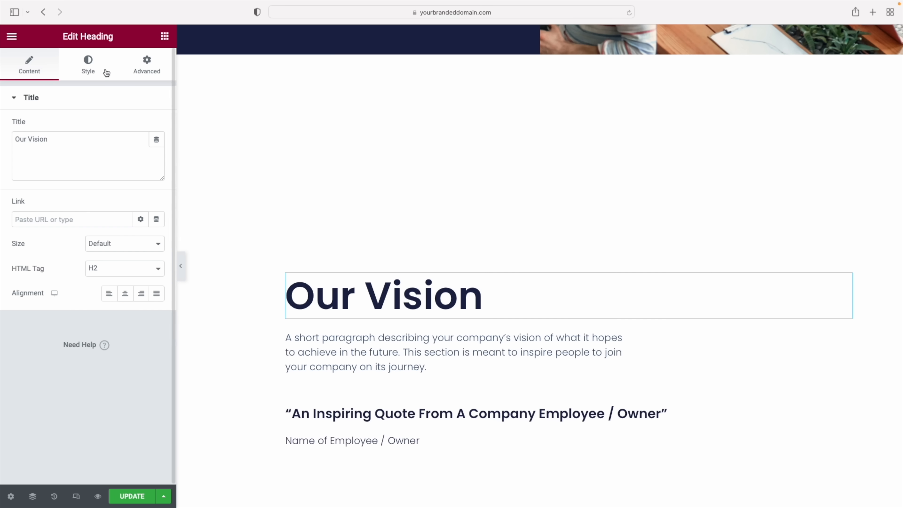
click(125, 294)
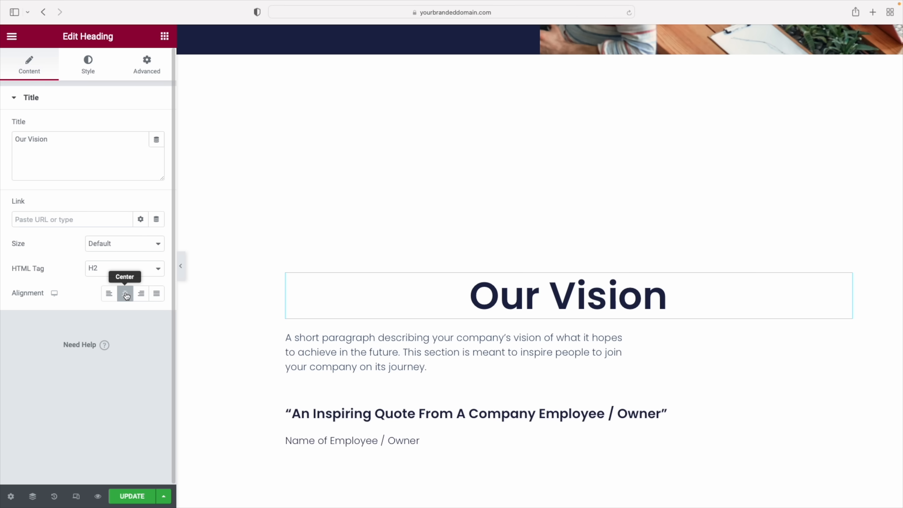
Centre the vision paragraph text and reset its width to default
click(360, 347)
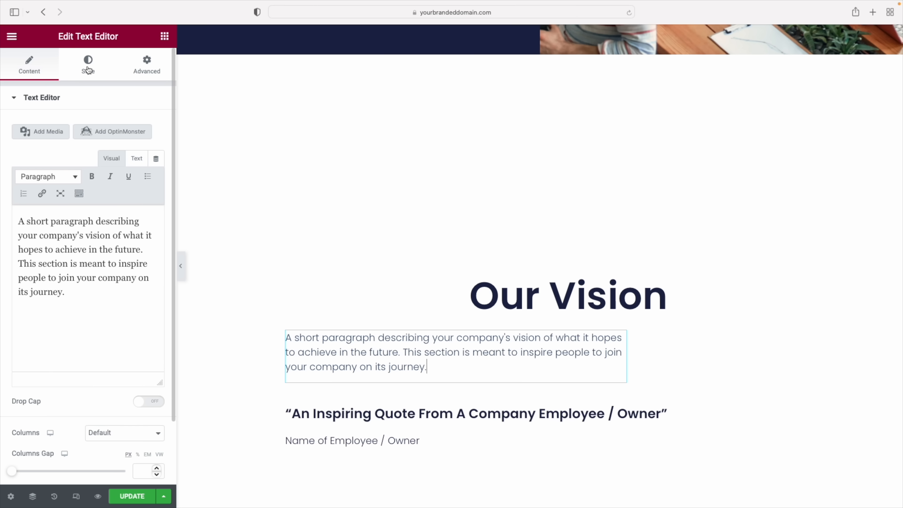
click(89, 69)
click(125, 126)
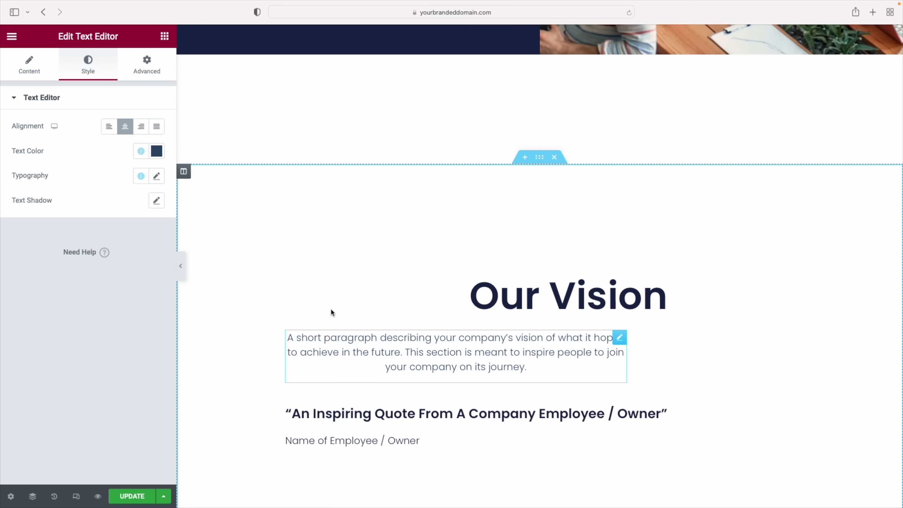
click(150, 64)
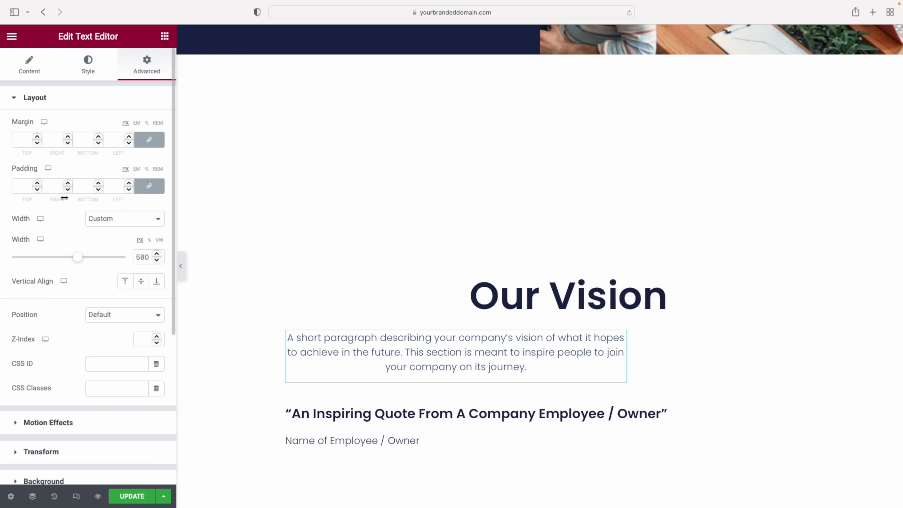
click(102, 210)
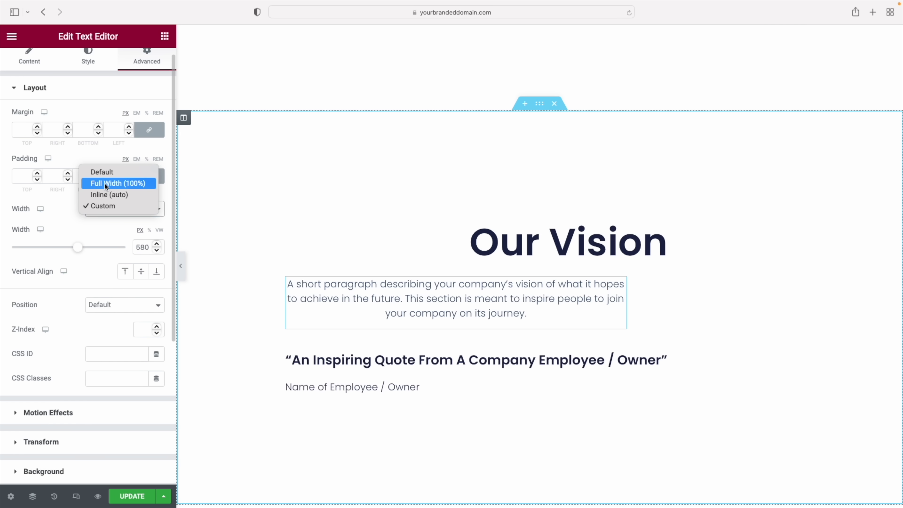
click(104, 172)
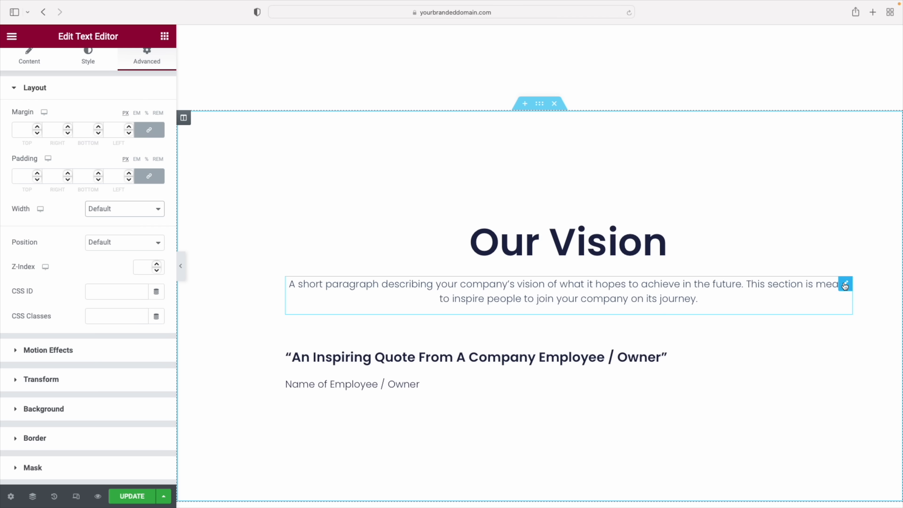
Replace the paragraph with a new centred Text Editor block and delete the quote block
right_click(853, 285)
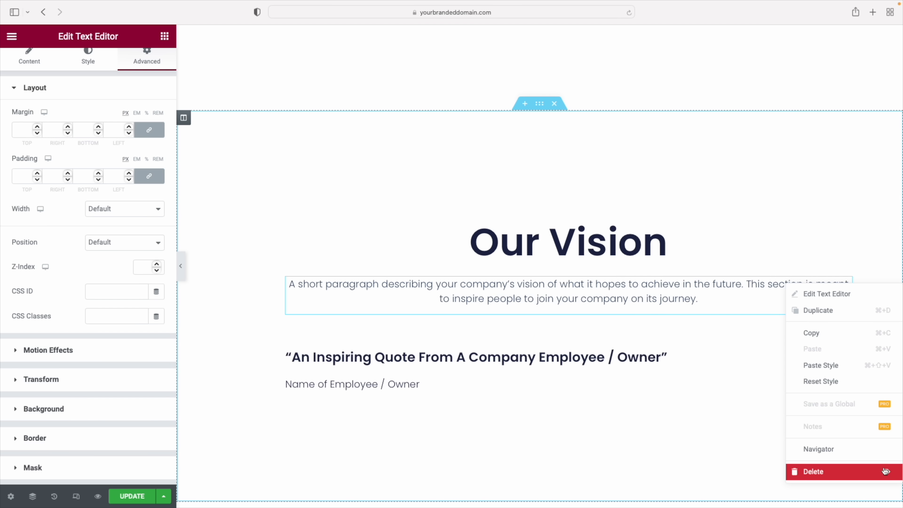
click(824, 473)
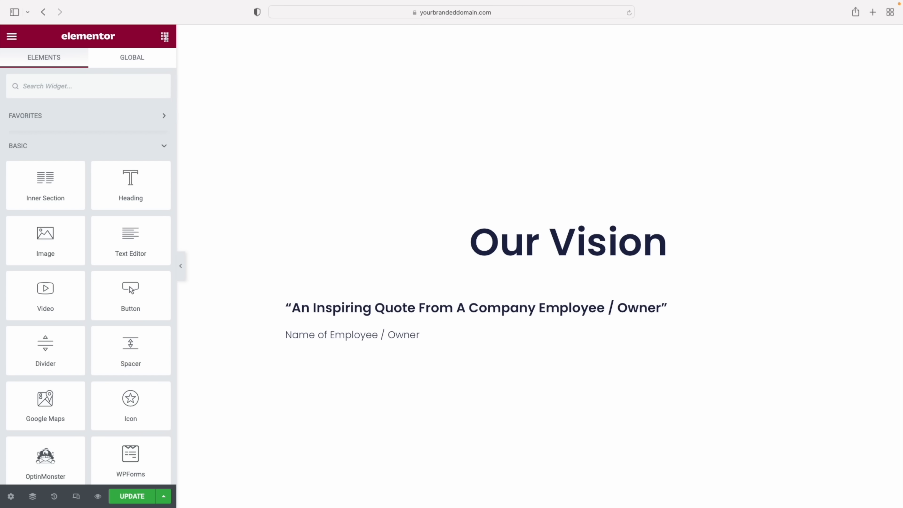
drag(131, 235, 540, 258)
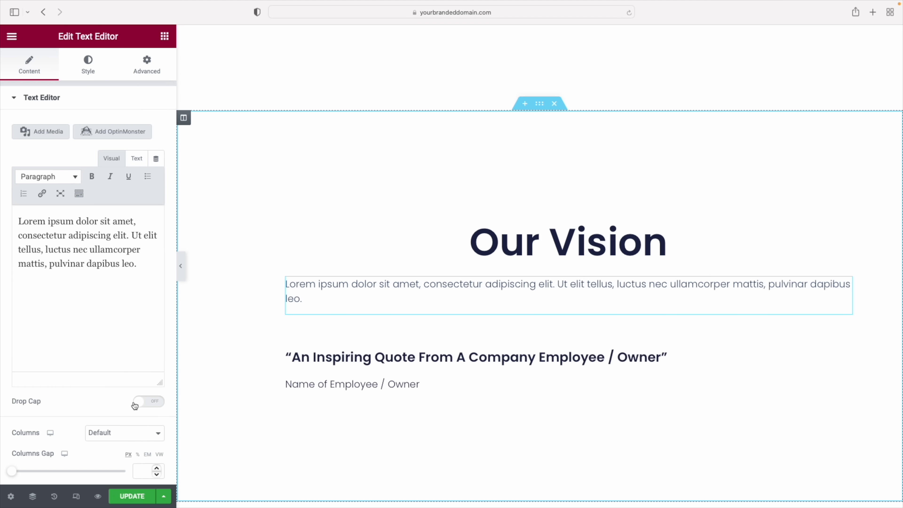
click(88, 67)
click(127, 133)
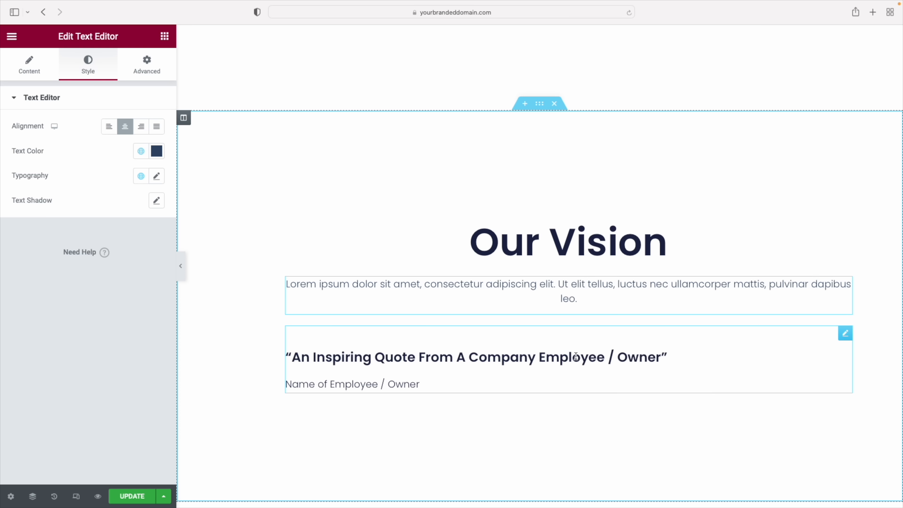
right_click(846, 336)
click(814, 496)
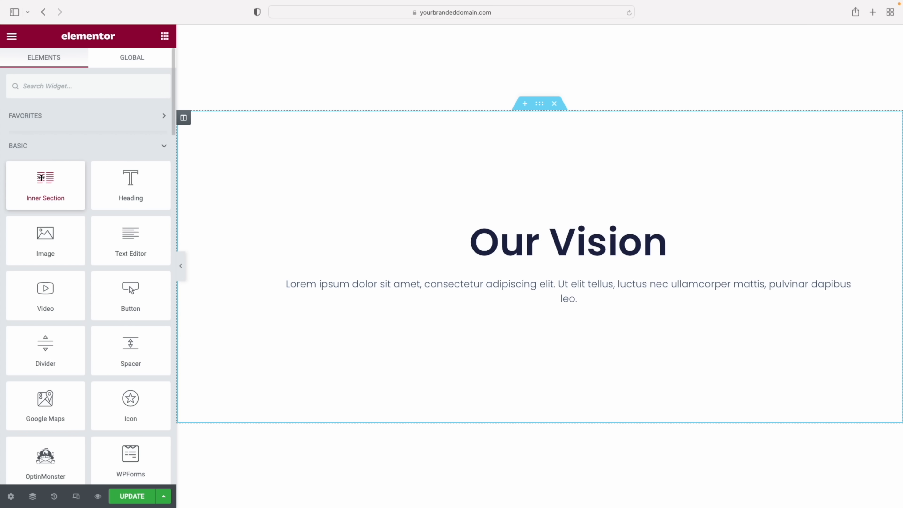
Add a two-column Inner Section below the paragraph, adding and then deleting a third column
drag(42, 181, 566, 309)
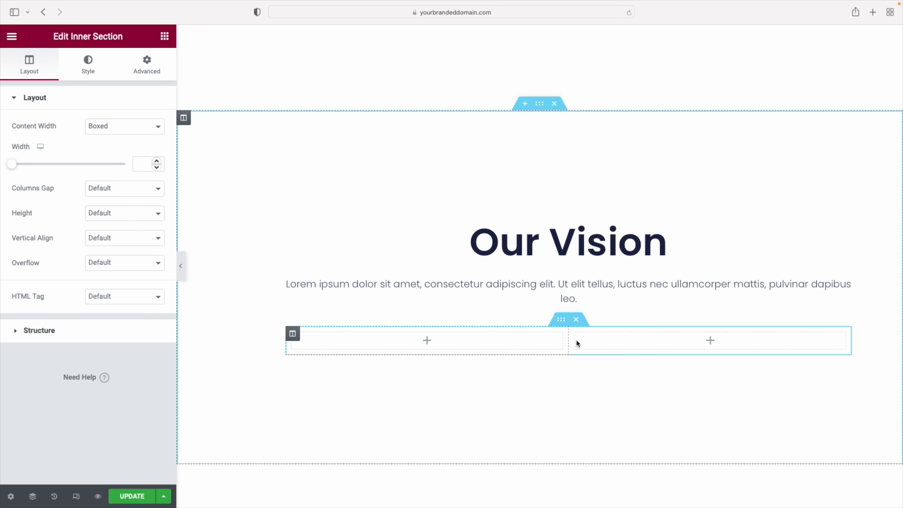
right_click(577, 335)
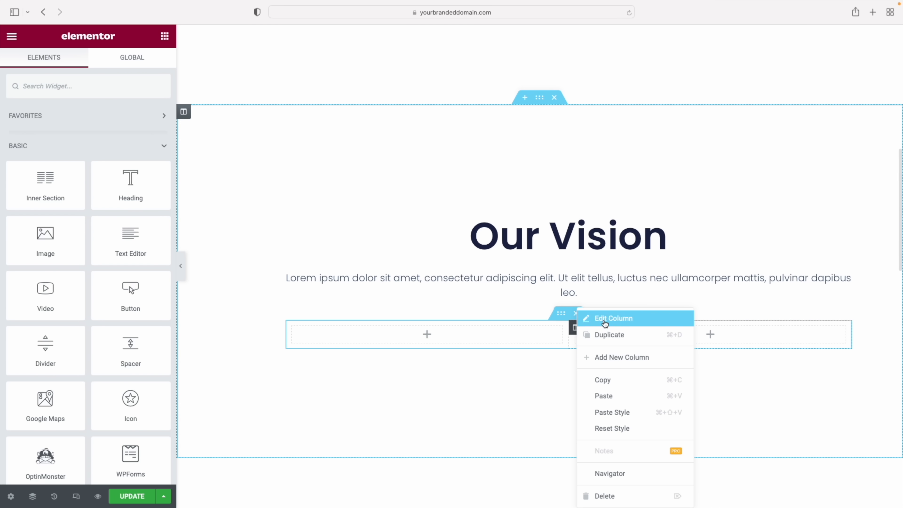
click(608, 356)
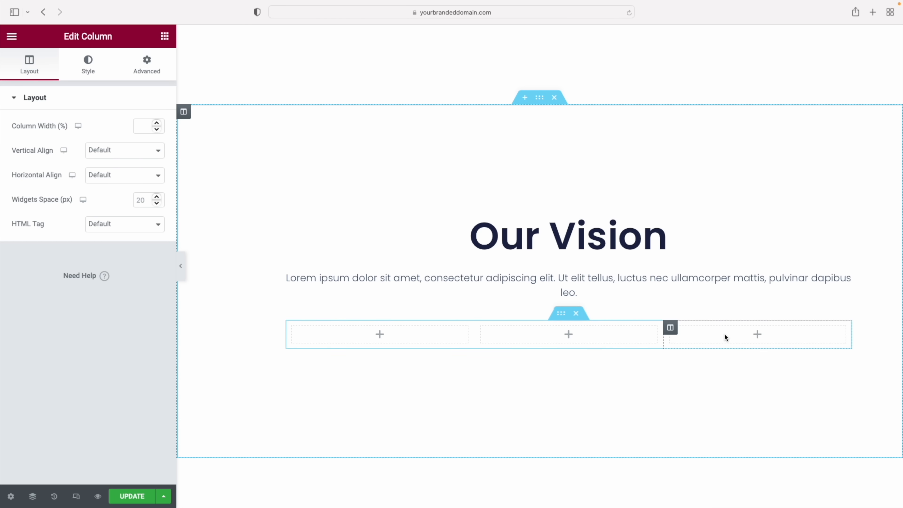
right_click(671, 328)
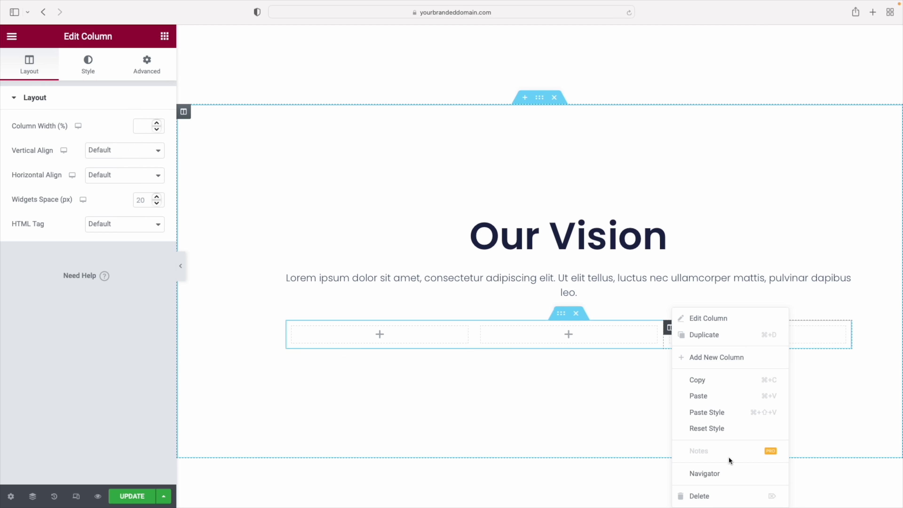
click(732, 496)
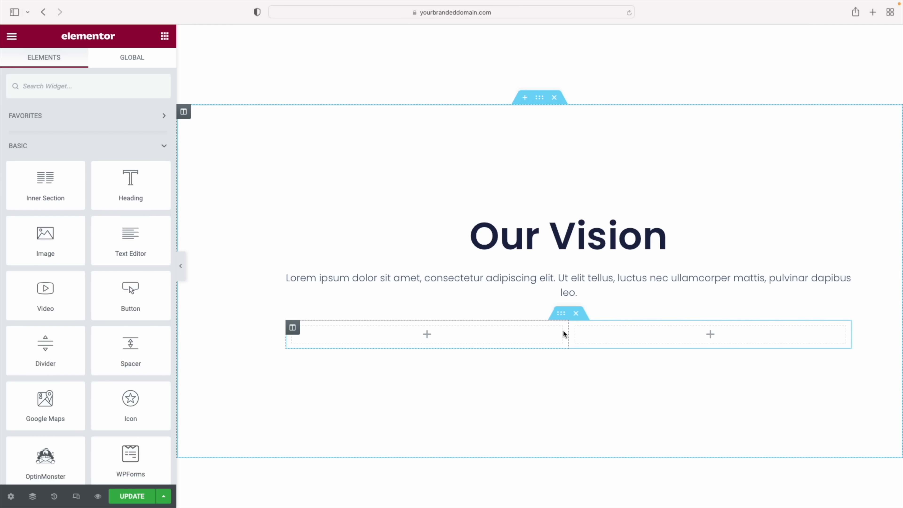
Place a Counter widget counting 0 to 100 in the left column
scroll(94, 202, down, 10)
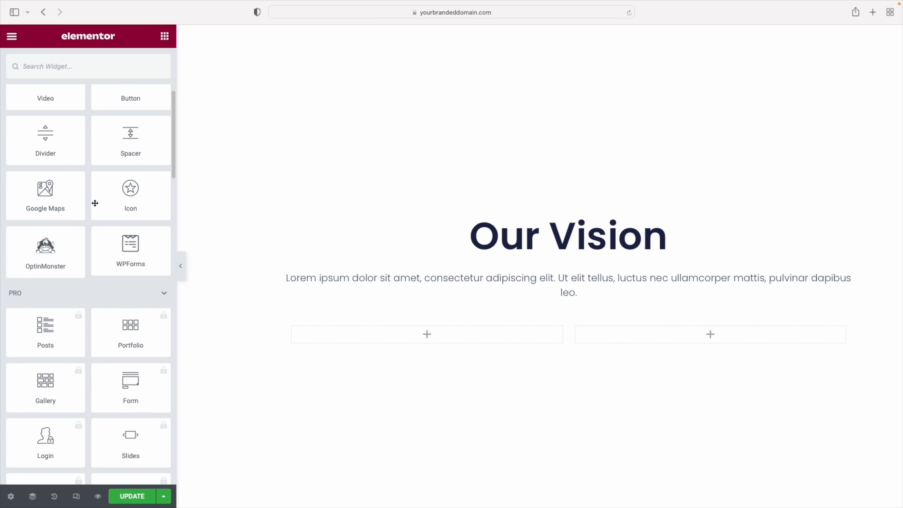
scroll(95, 204, down, 15)
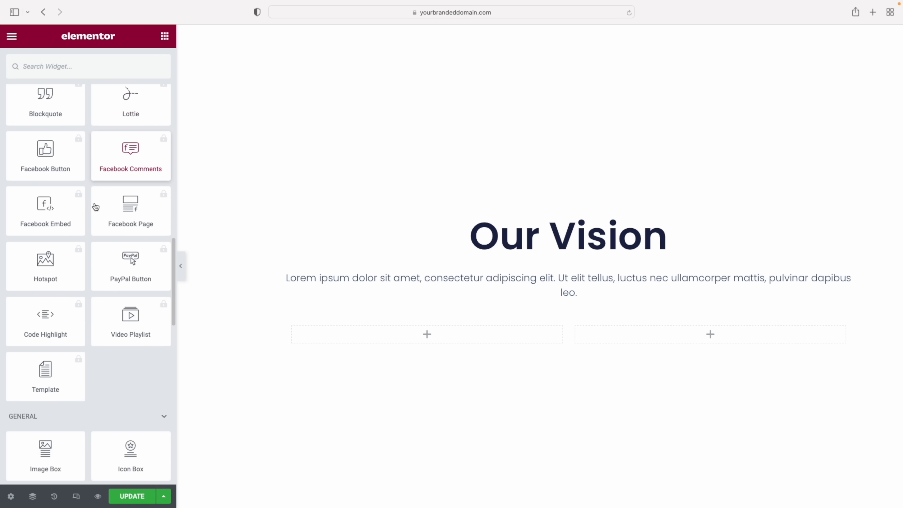
scroll(71, 203, down, 8)
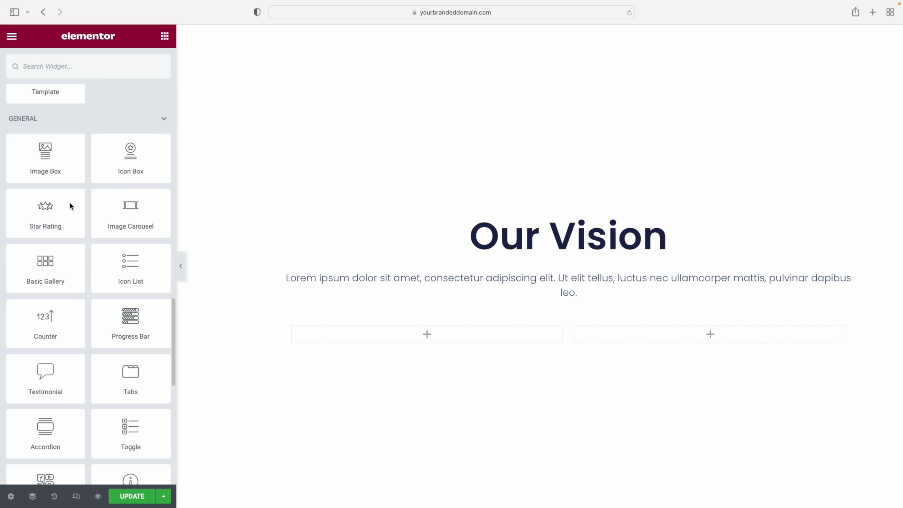
scroll(71, 203, down, 3)
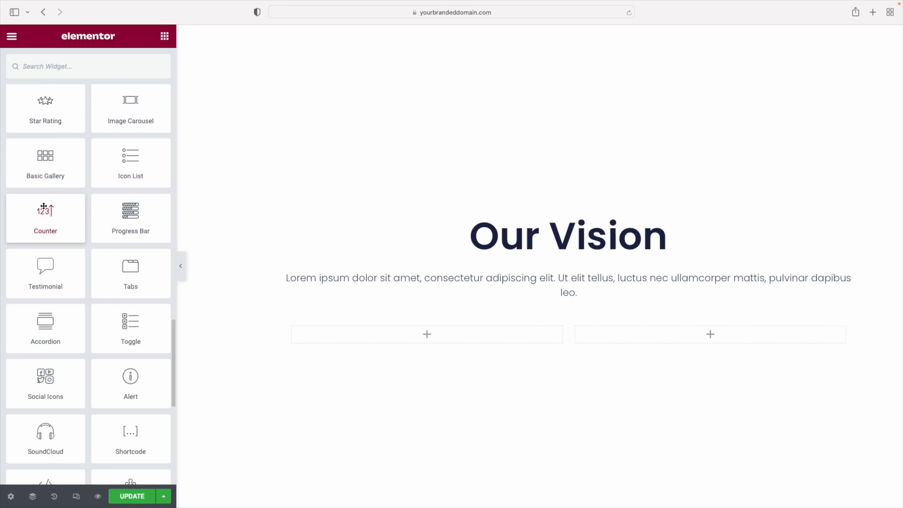
drag(44, 219, 429, 338)
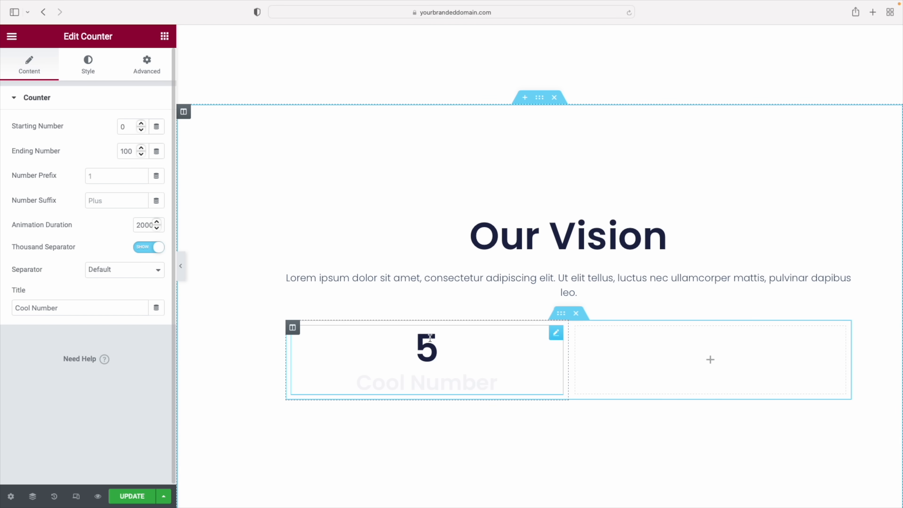
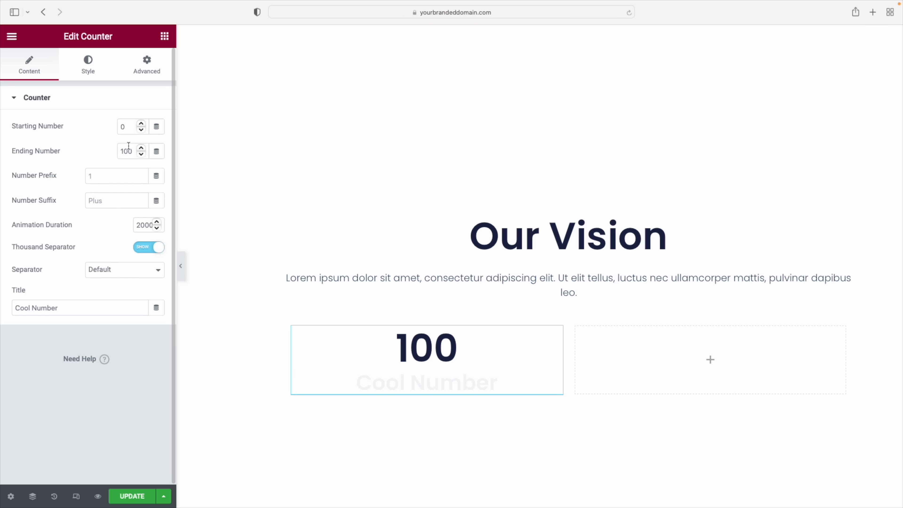
Make the first counter end at 120 with a + suffix and caption it '5-Star Google Reviews'
drag(125, 152, 136, 152)
text(20)
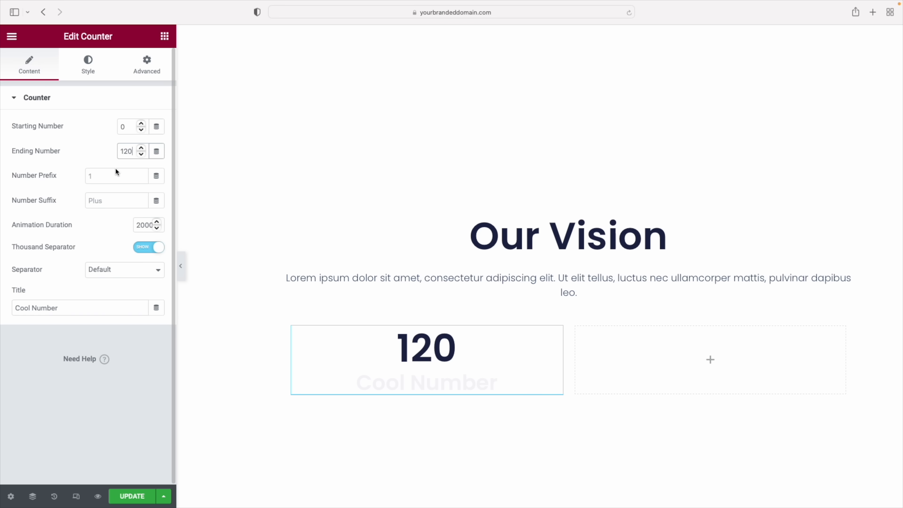
click(99, 174)
text(before)
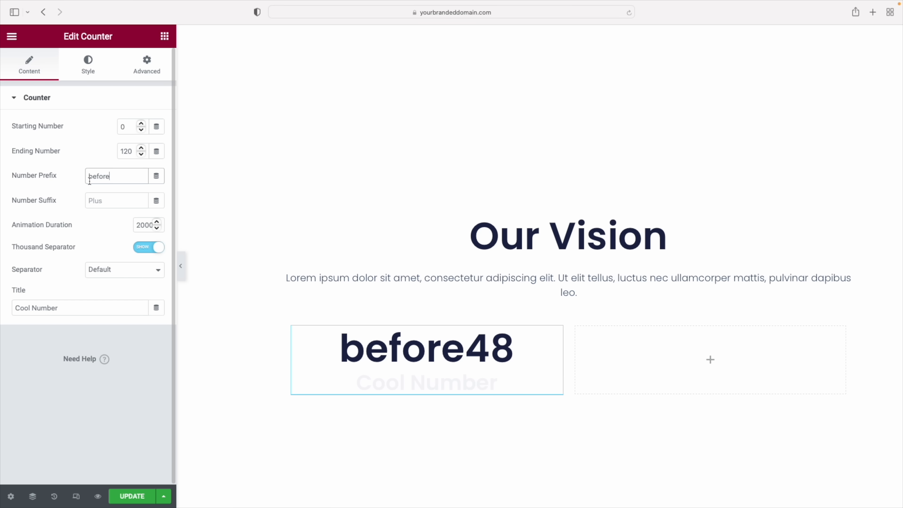
double_click(90, 178)
key(BackSpace)
click(96, 201)
text(after)
key(BackSpace)
key(BackSpace)
key(BackSpace)
key(BackSpace)
key(BackSpace)
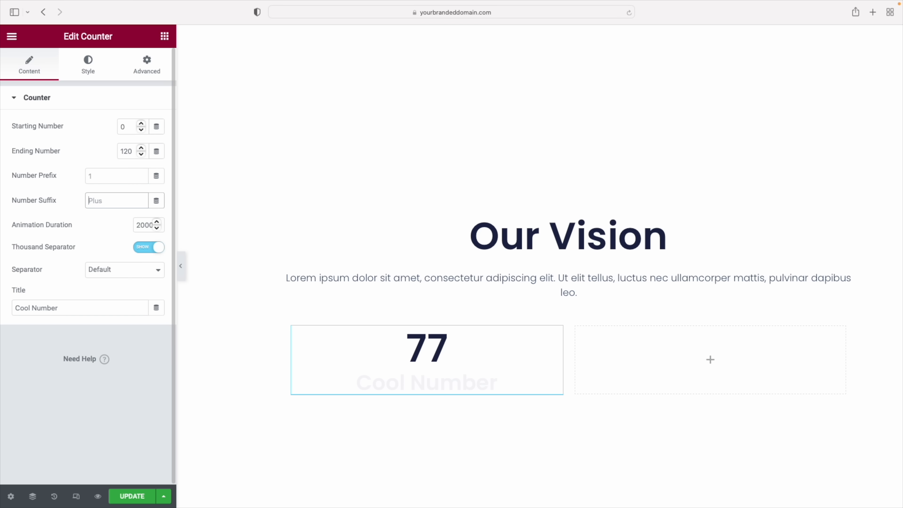
text(+)
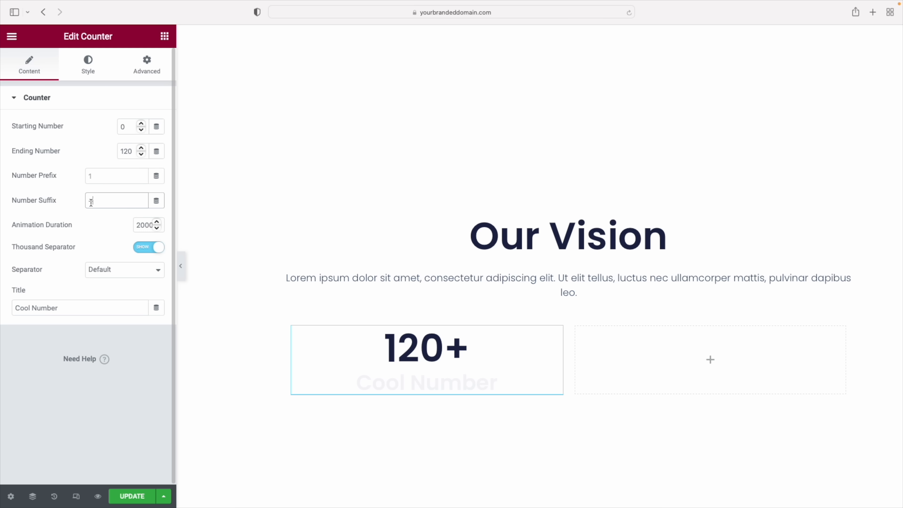
triple_click(52, 306)
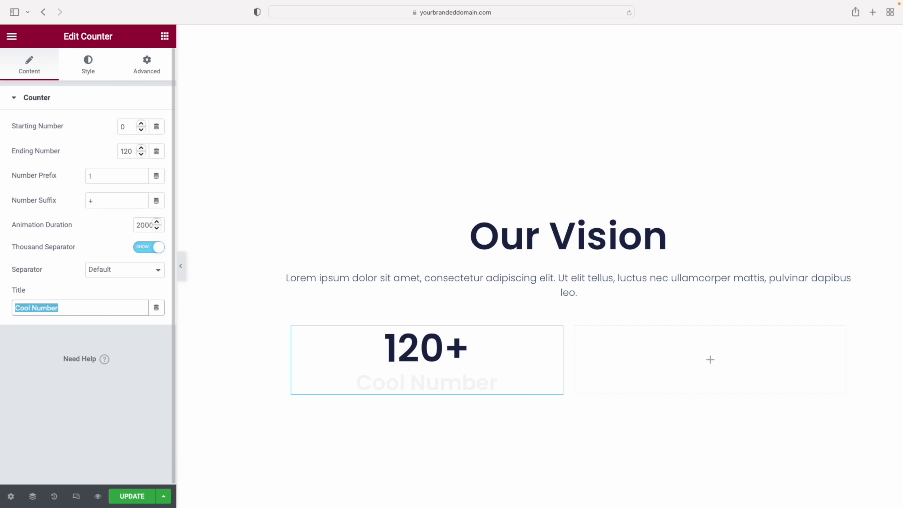
text(5-Star Google Reviews)
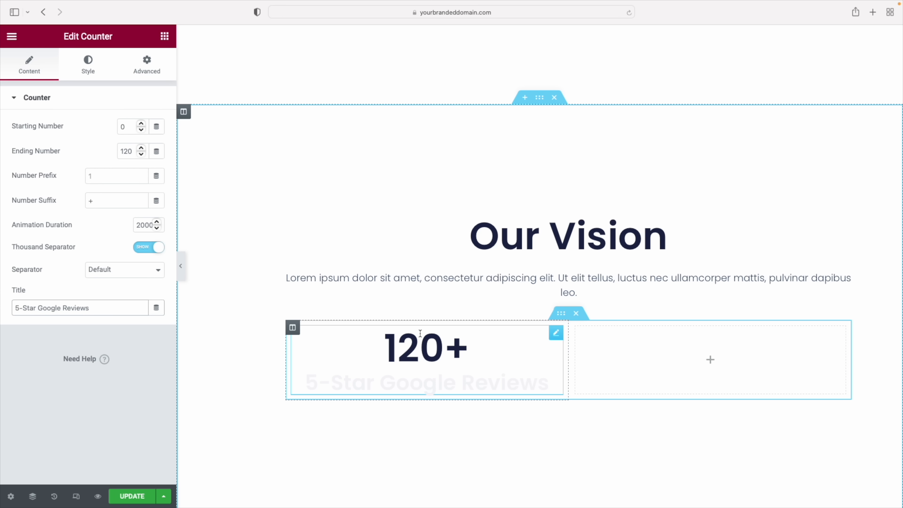
Colour the counter title Blue Element and shrink its text to 24 px
click(88, 65)
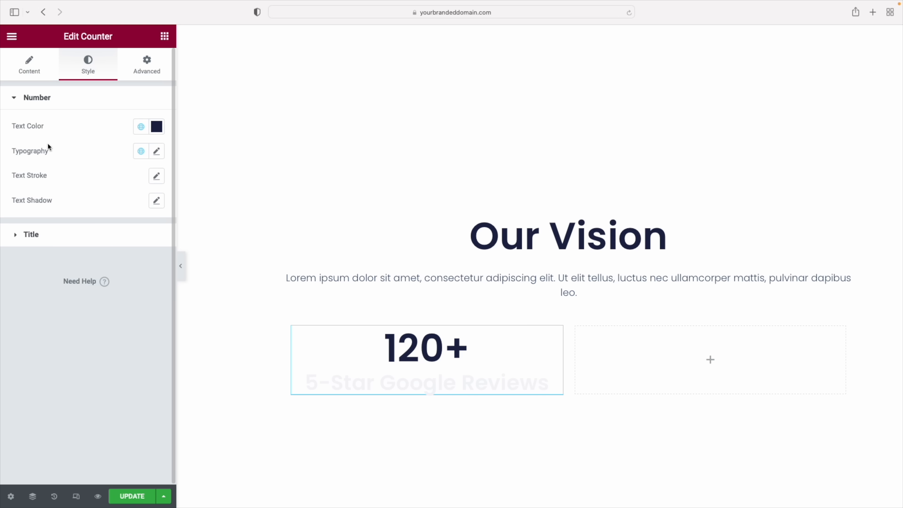
click(35, 236)
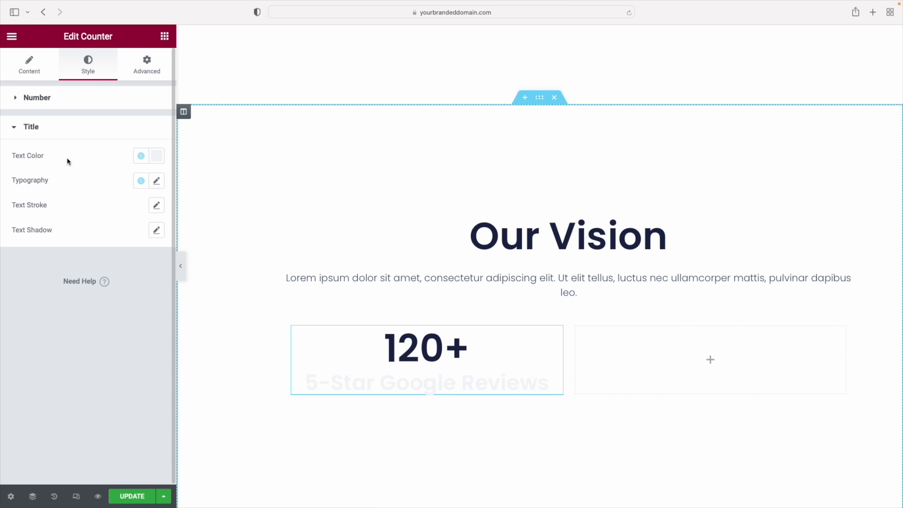
click(141, 157)
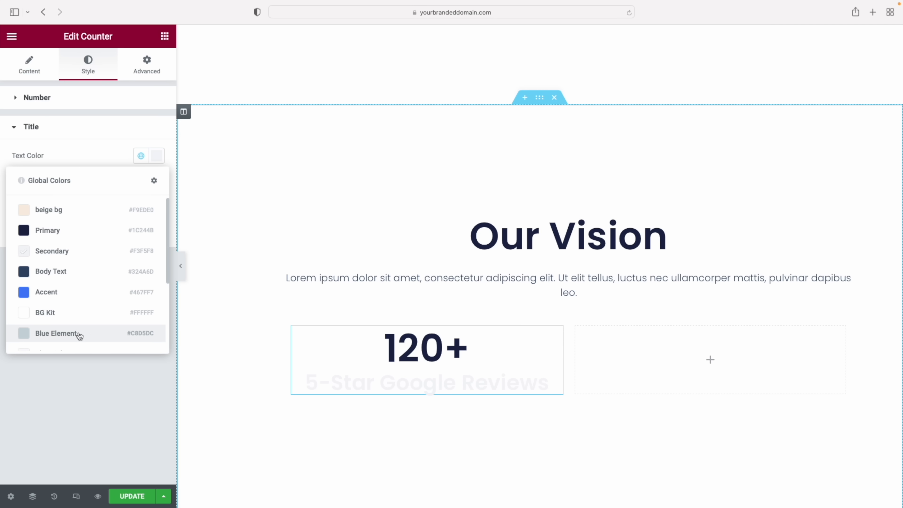
click(61, 334)
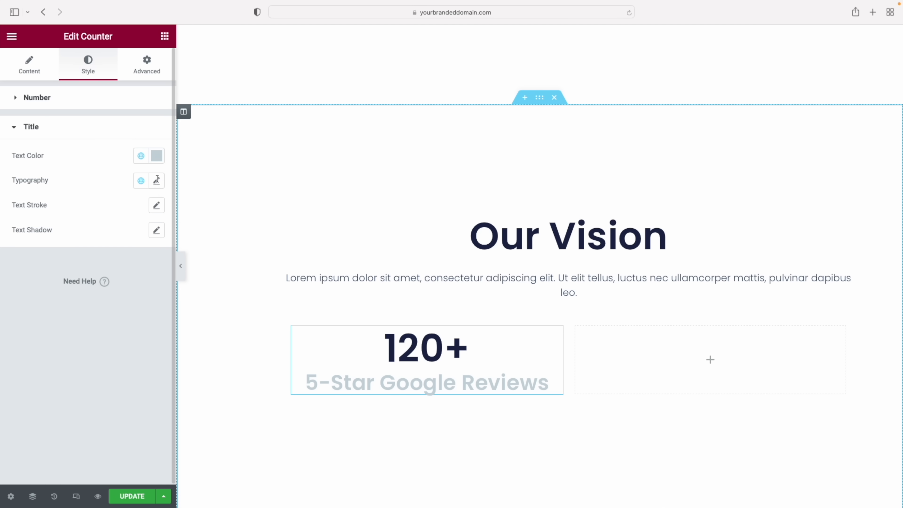
click(156, 181)
drag(38, 274, 34, 278)
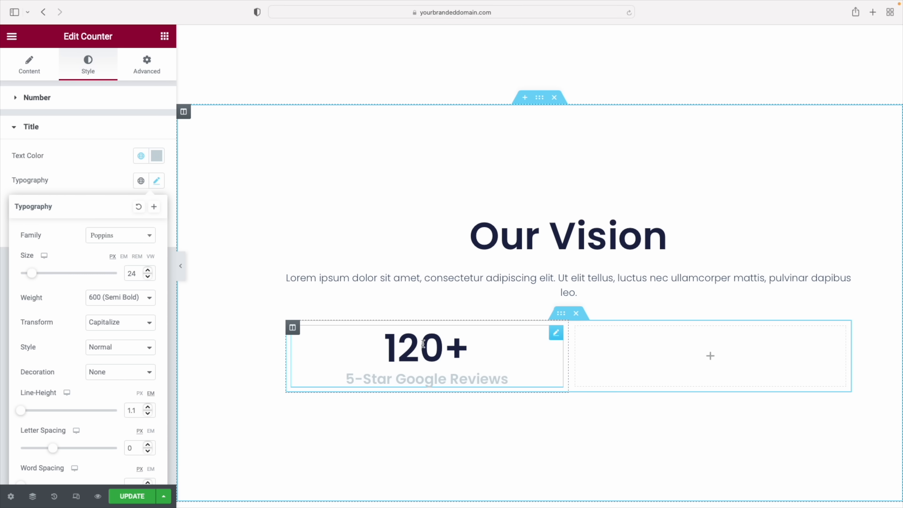
Copy the 120+ counter into the empty right column
right_click(556, 337)
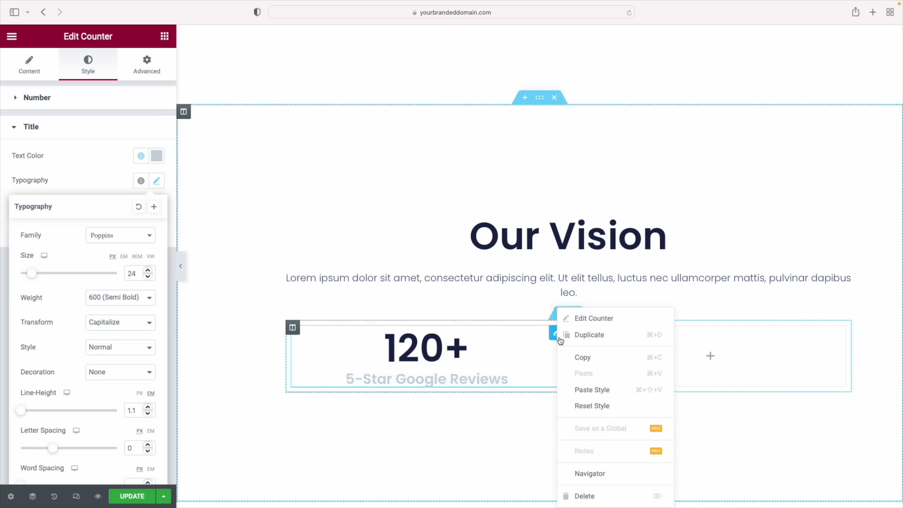
click(576, 359)
right_click(644, 352)
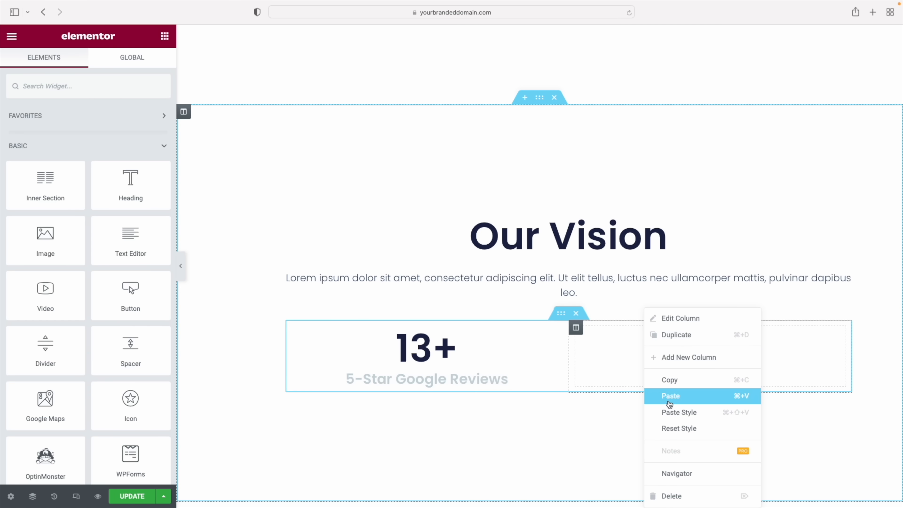
click(669, 397)
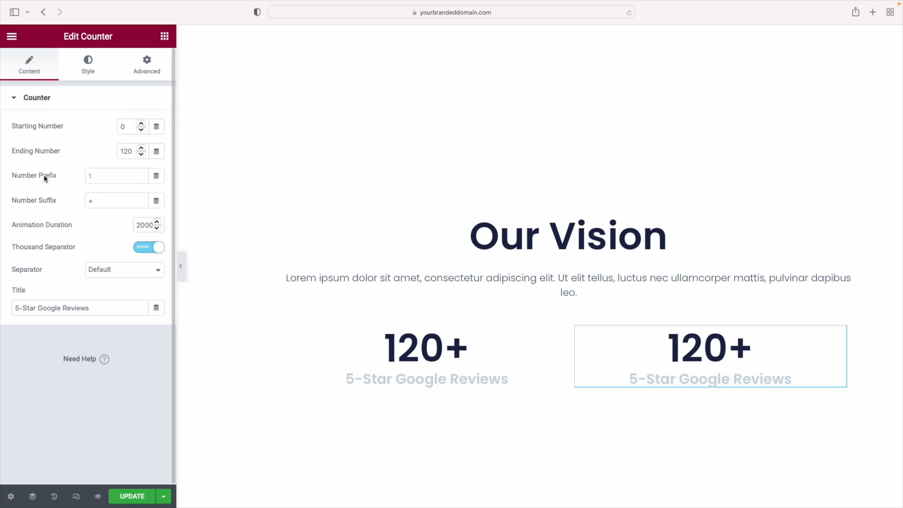
Give the copy a $ prefix, no suffix, ending number 3000 and caption 'Average Savings'
click(104, 176)
text($)
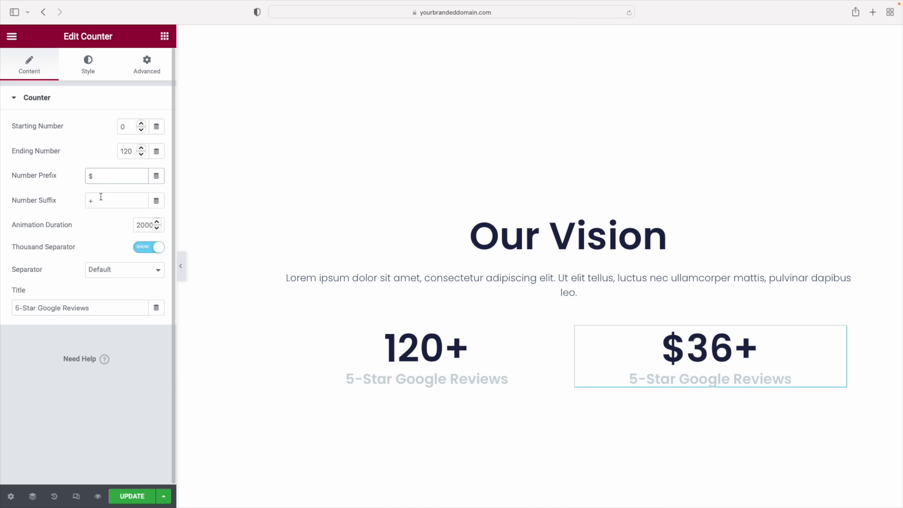
click(99, 199)
key(BackSpace)
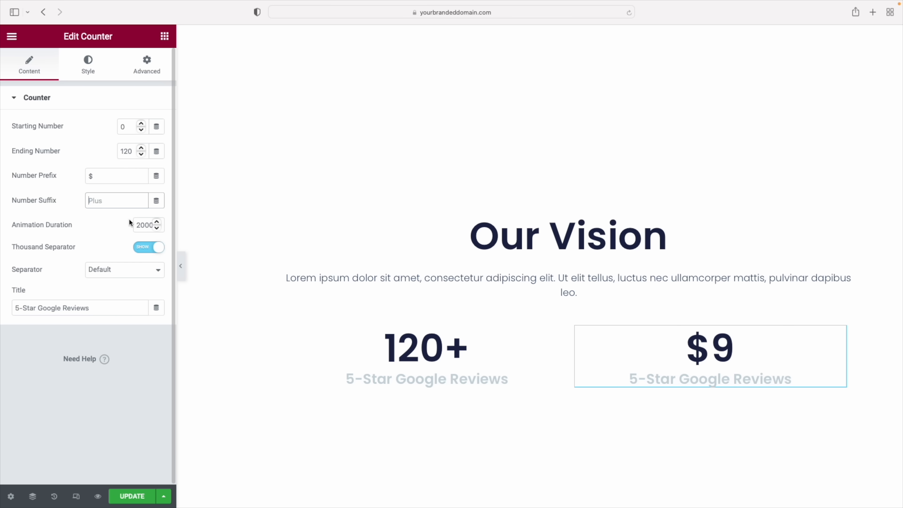
double_click(131, 151)
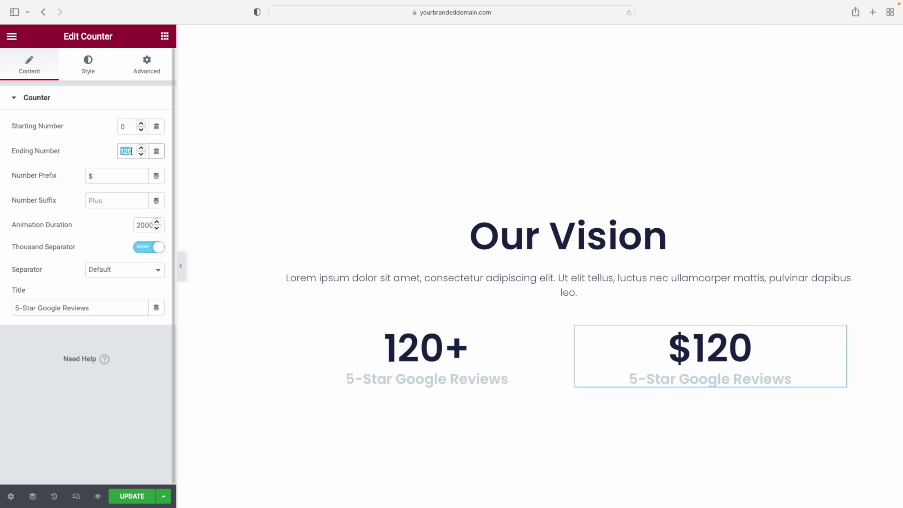
text(3000)
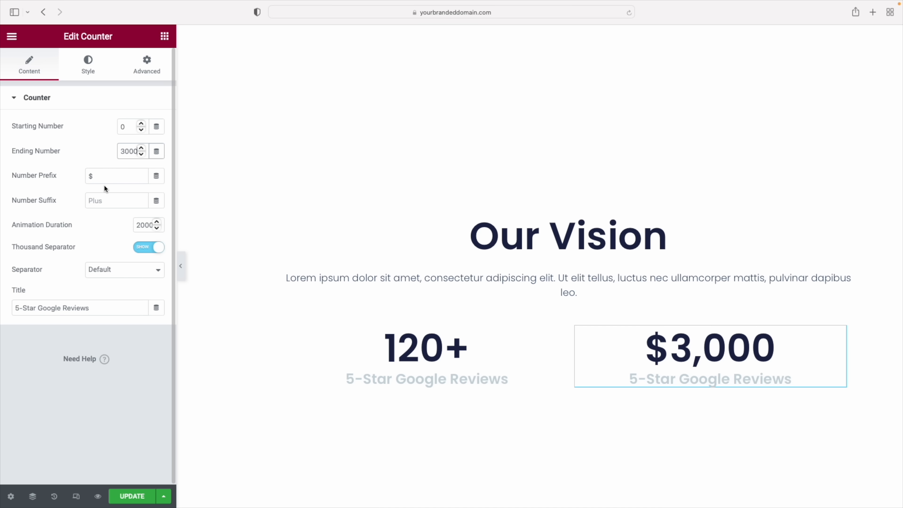
triple_click(45, 307)
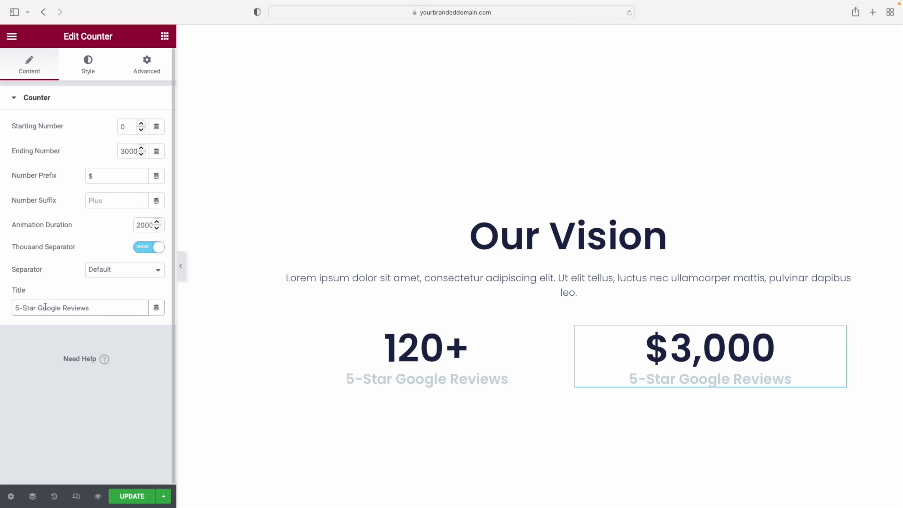
text(Average Savings)
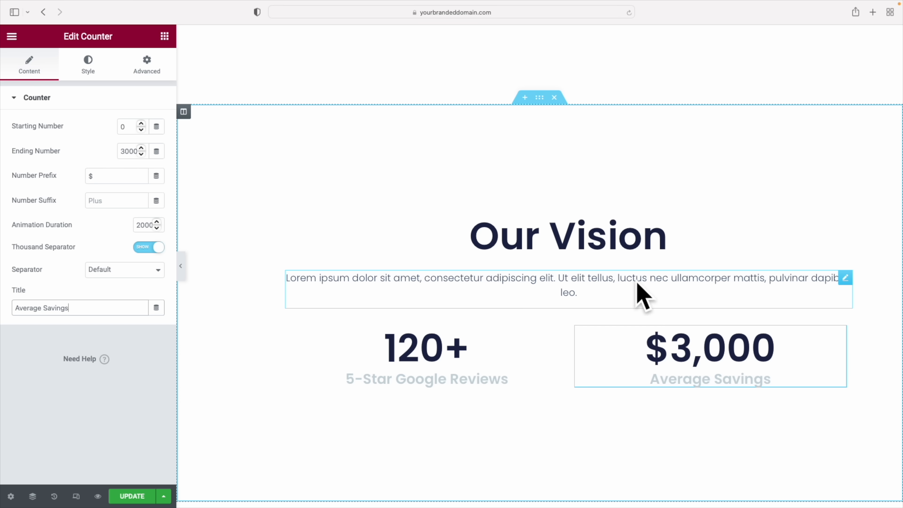
Make the Our Vision section's content boxed with a narrower width
click(540, 101)
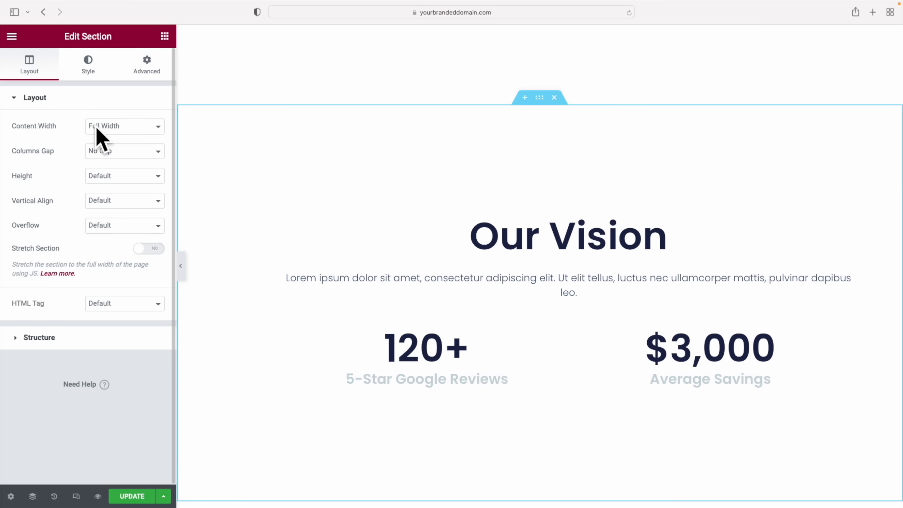
click(125, 127)
click(120, 114)
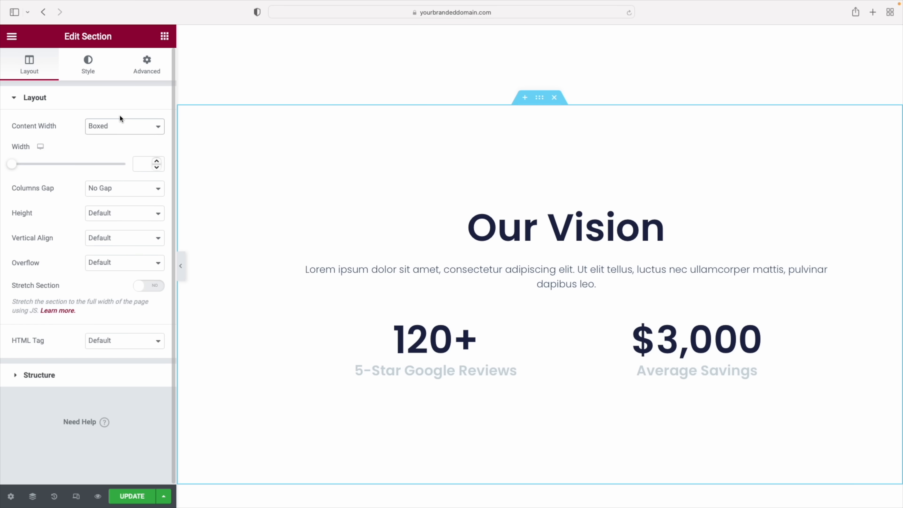
drag(12, 164, 50, 171)
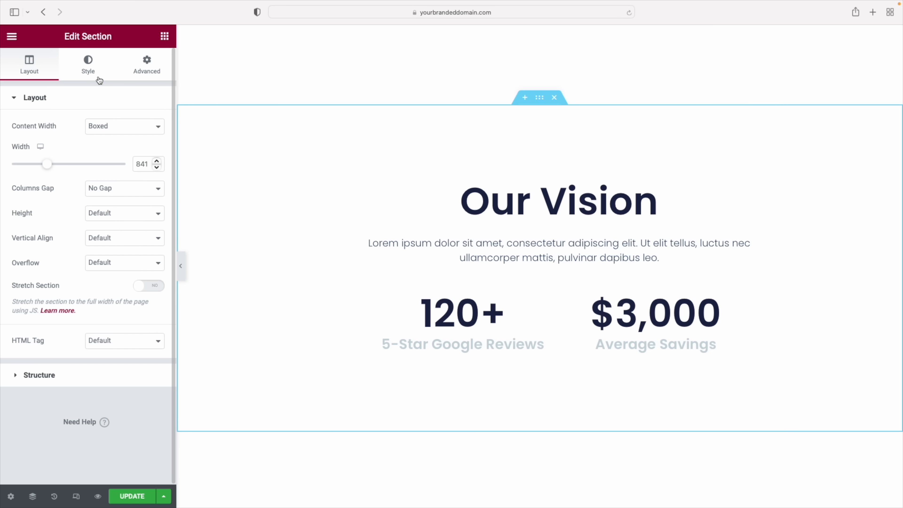
Give the Our Vision section a Blue Light Bit background and preview the page
click(89, 68)
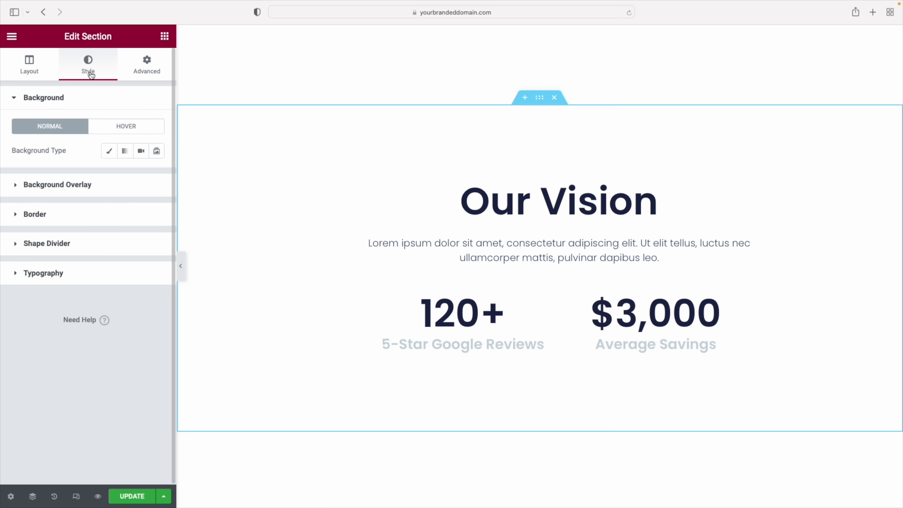
click(112, 154)
click(141, 175)
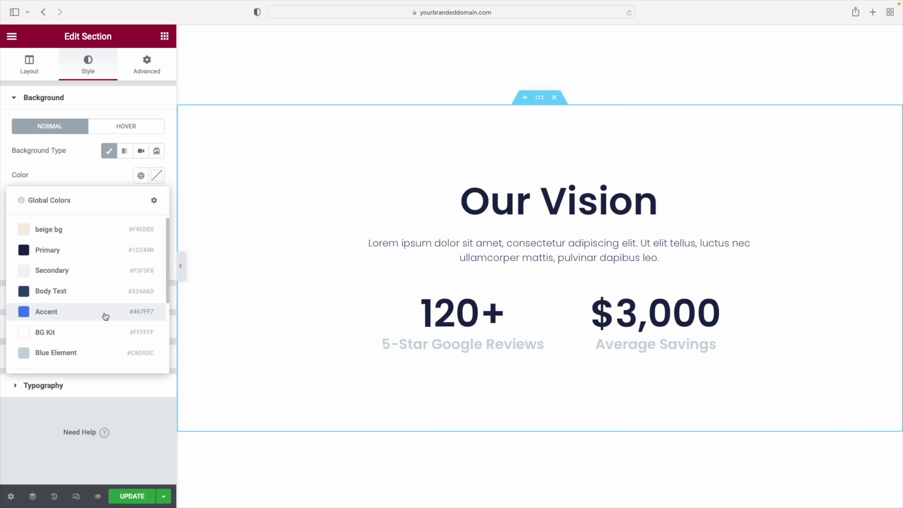
scroll(106, 316, down, 5)
click(57, 272)
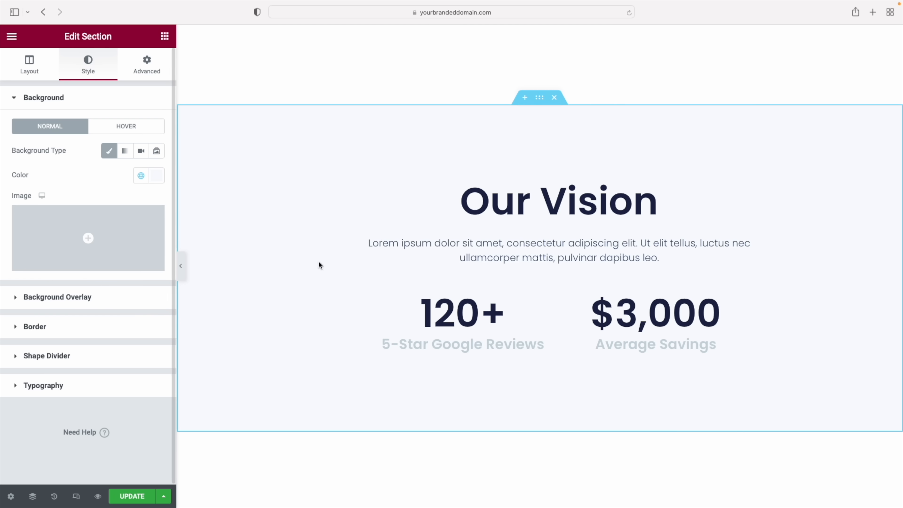
click(182, 267)
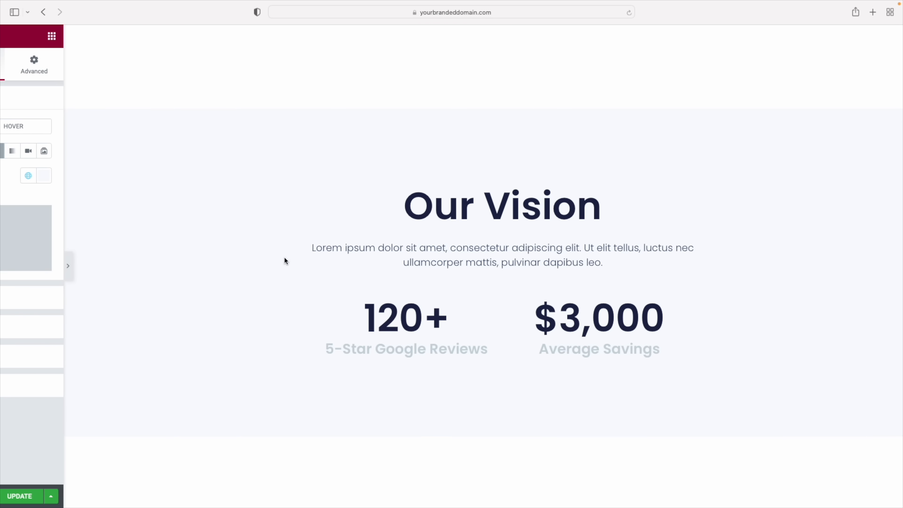
scroll(515, 249, up, 5)
scroll(515, 248, down, 3)
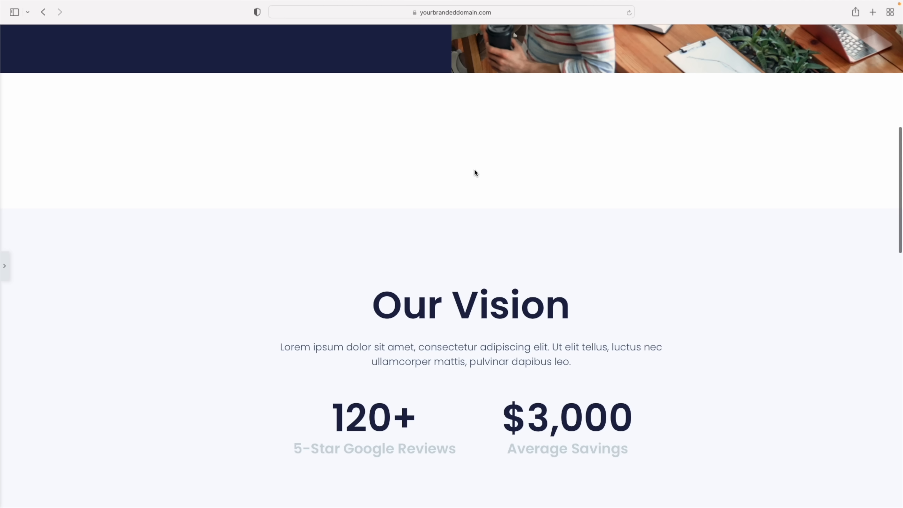
click(4, 266)
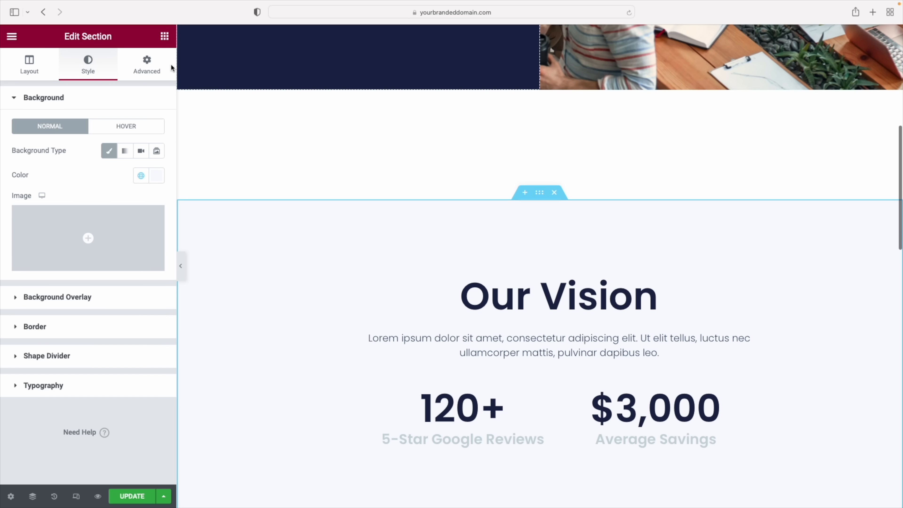
Change the Our Vision section's top margin from 15 to 0
click(150, 68)
click(19, 139)
drag(19, 140, 23, 123)
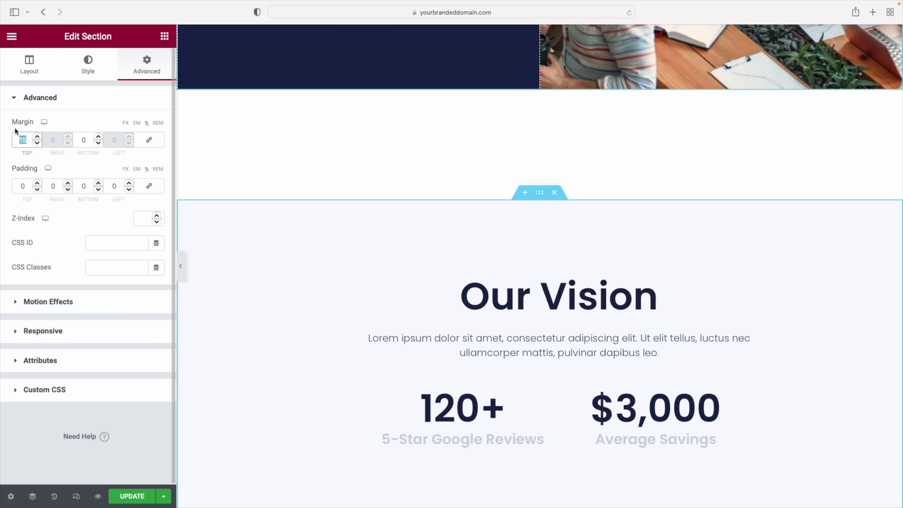
text(0)
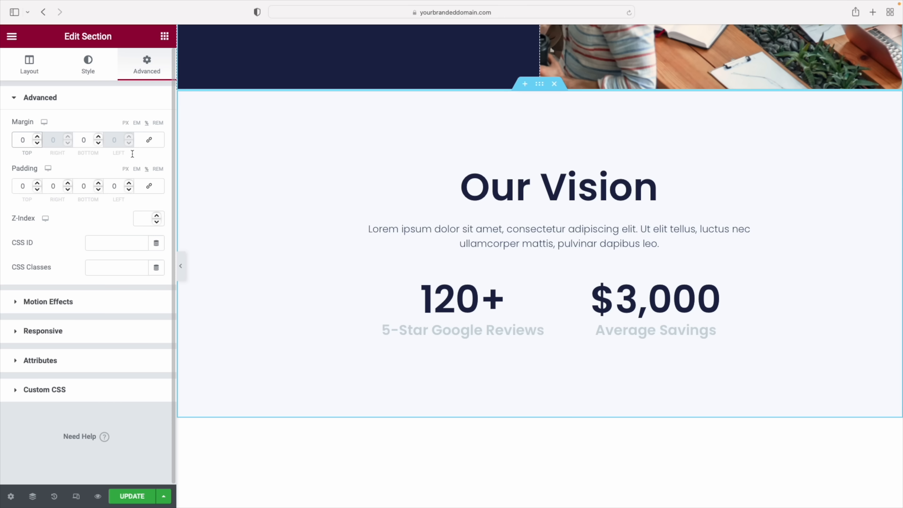
scroll(564, 233, up, 3)
scroll(457, 303, down, 3)
scroll(457, 304, down, 10)
scroll(456, 303, down, 2)
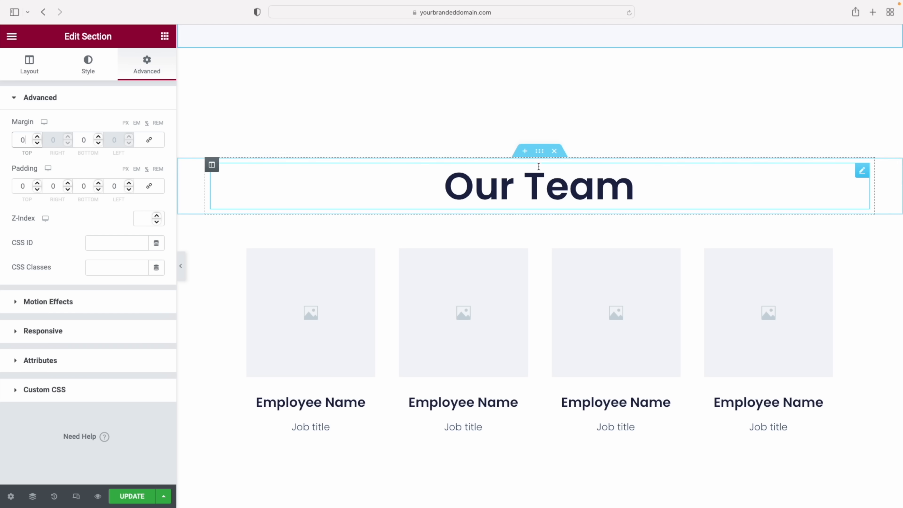
Check the Our Team section's top margin and select its heading
click(540, 152)
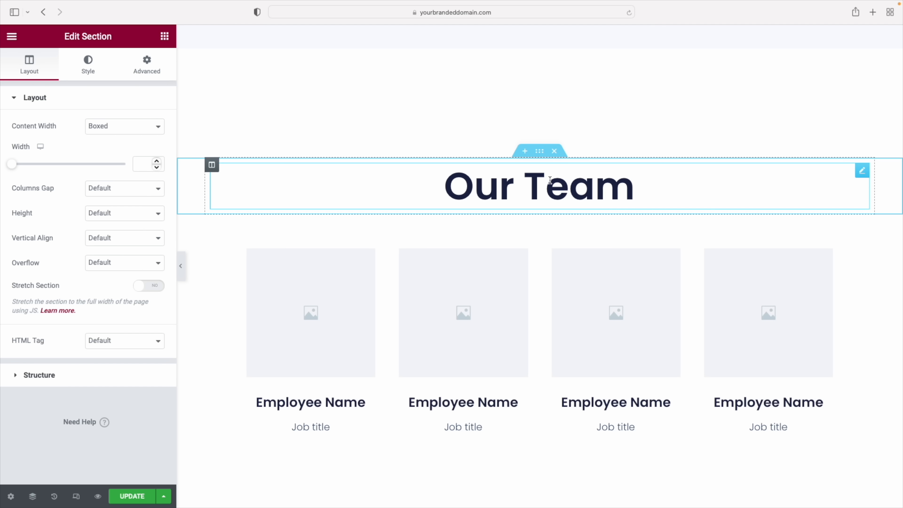
click(148, 63)
click(25, 140)
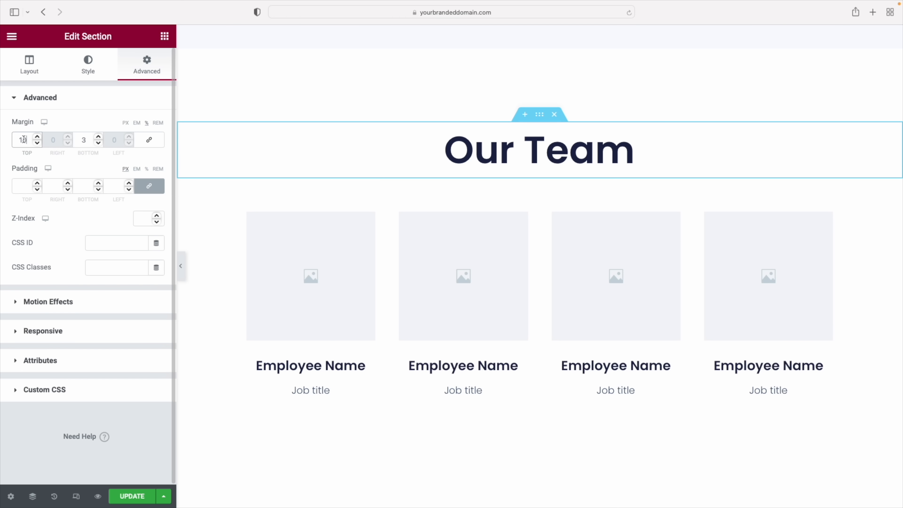
click(633, 153)
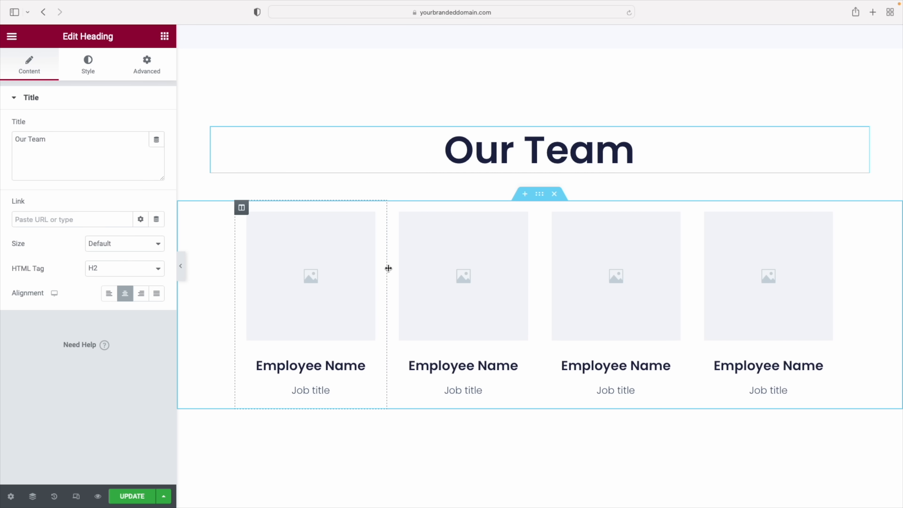
Give the first card the brown-jacket photo, the member's name and 'VP of Sales'; start the second card's photo
click(308, 273)
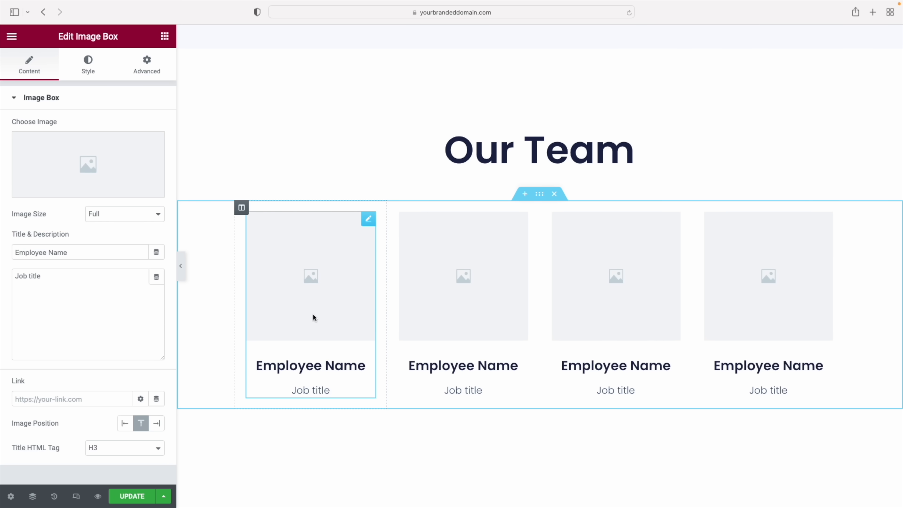
scroll(313, 306, down, 1)
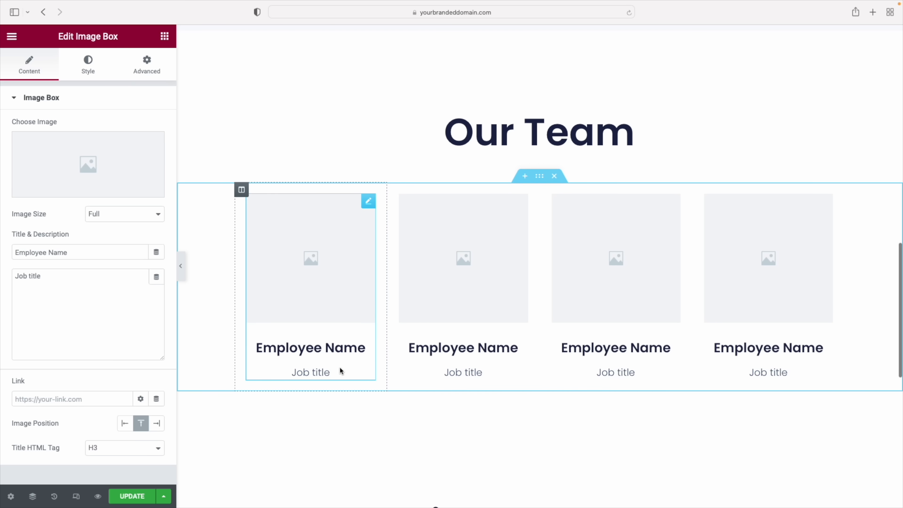
click(81, 189)
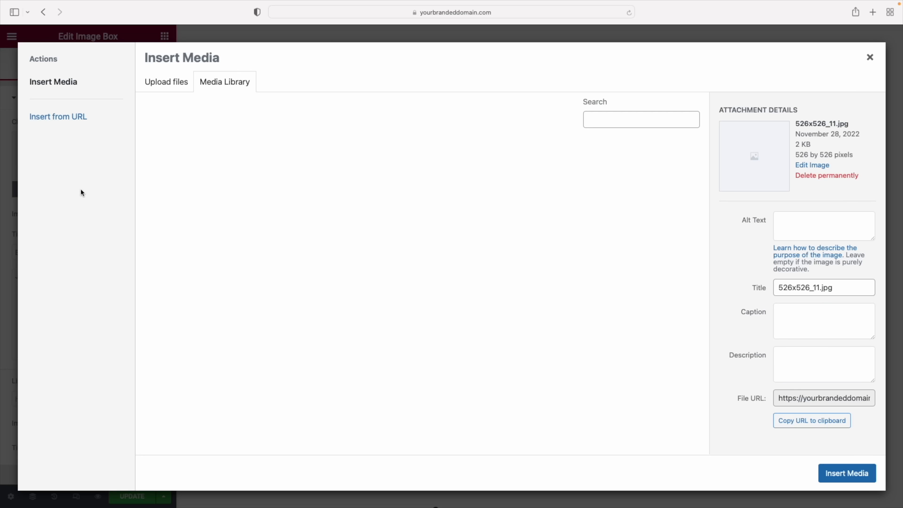
click(278, 270)
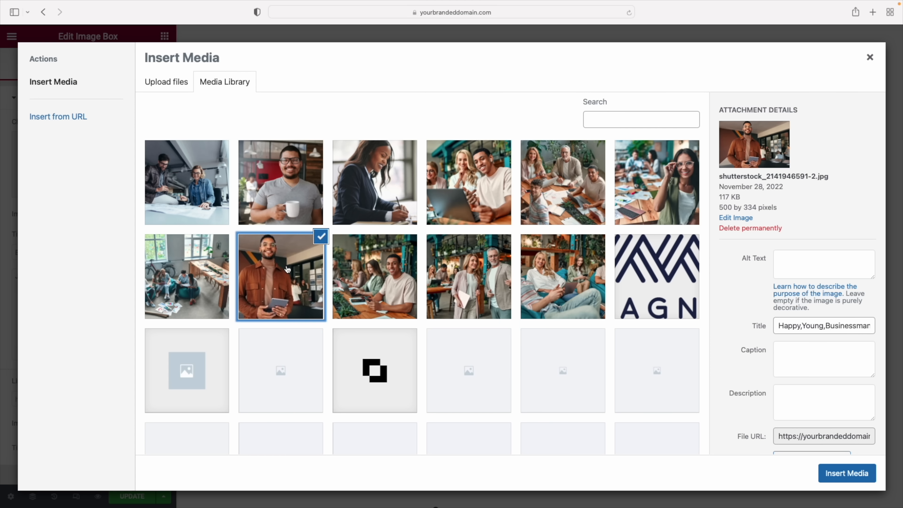
click(847, 474)
triple_click(54, 279)
text(VP )
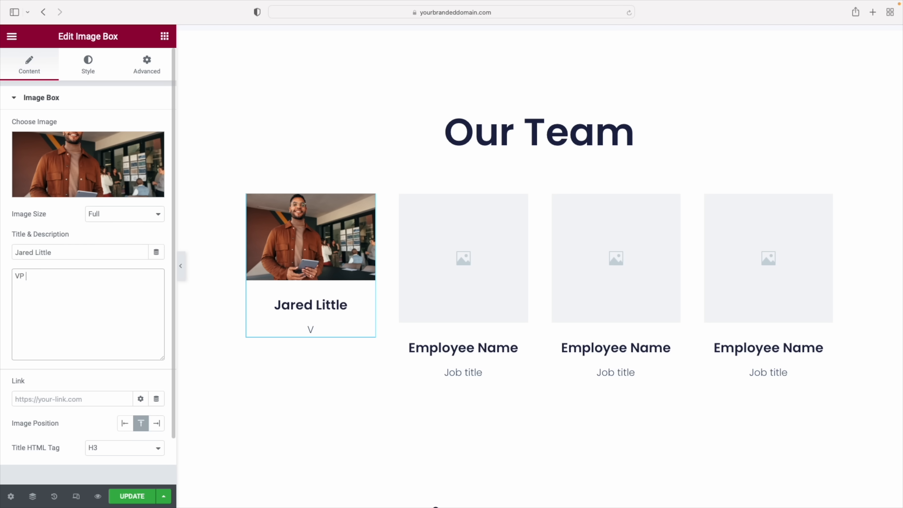
text(of Sales)
click(472, 275)
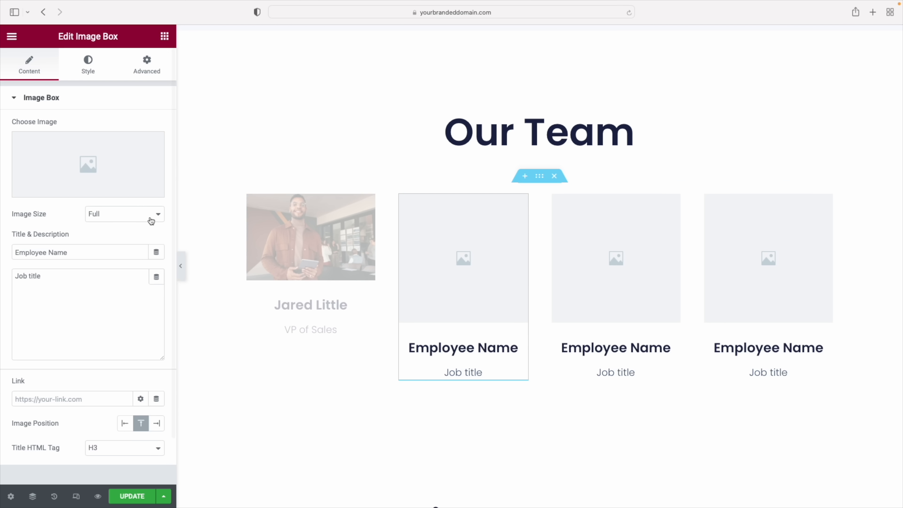
click(88, 164)
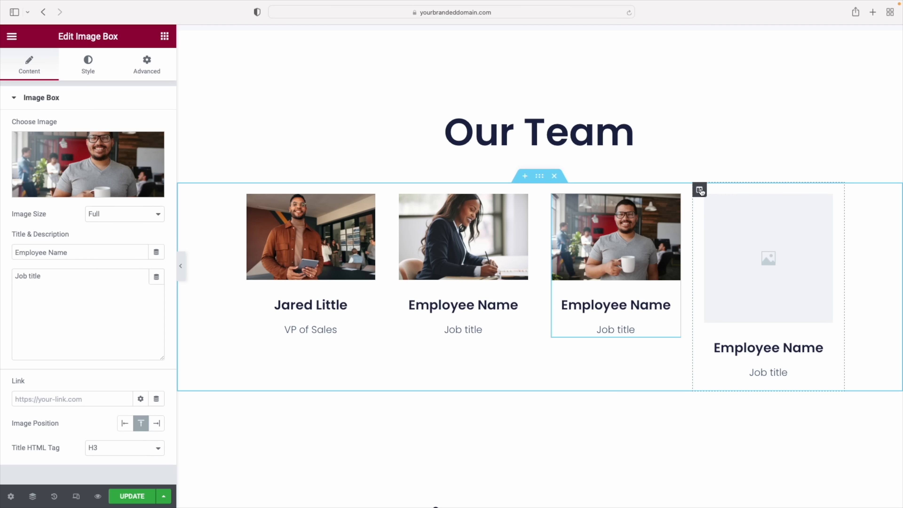
Delete the fourth team card and its empty column
right_click(827, 200)
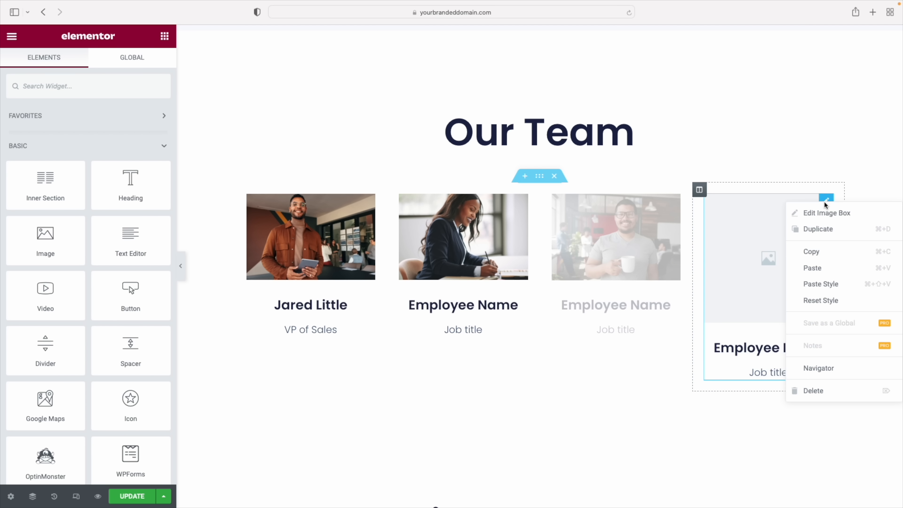
click(814, 391)
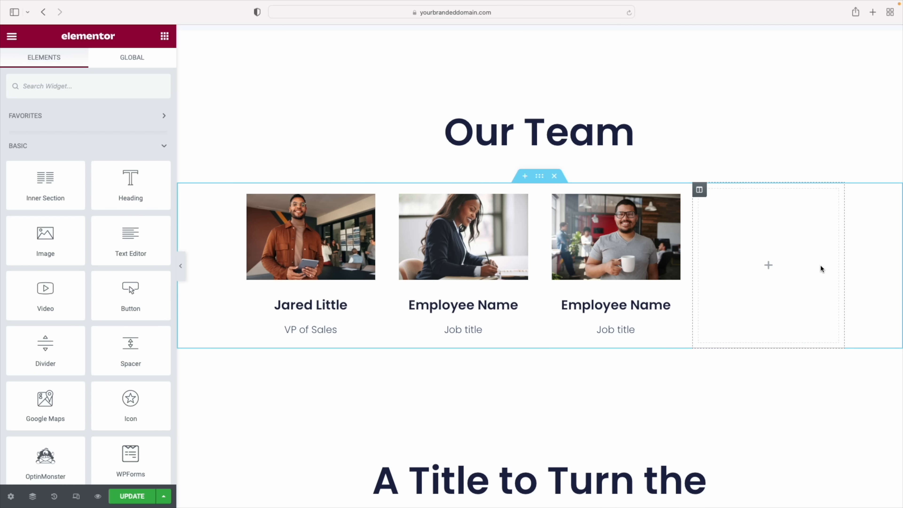
right_click(700, 190)
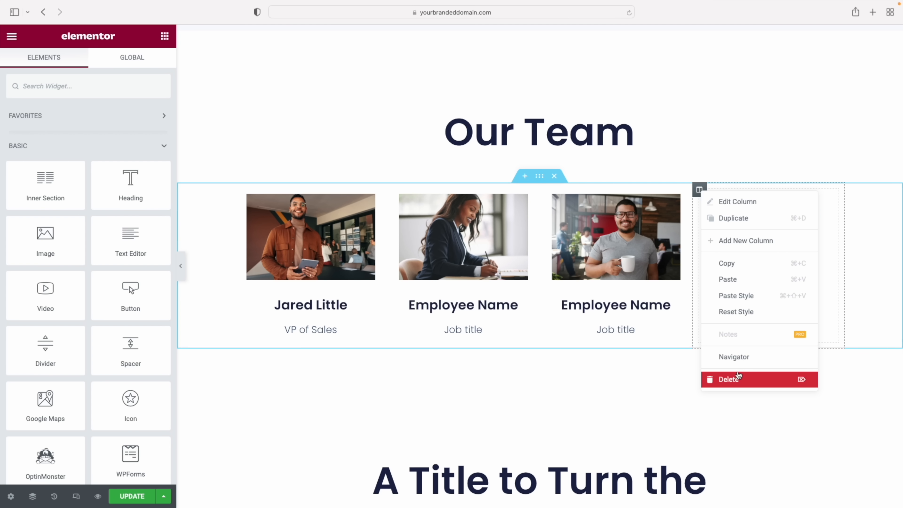
click(740, 379)
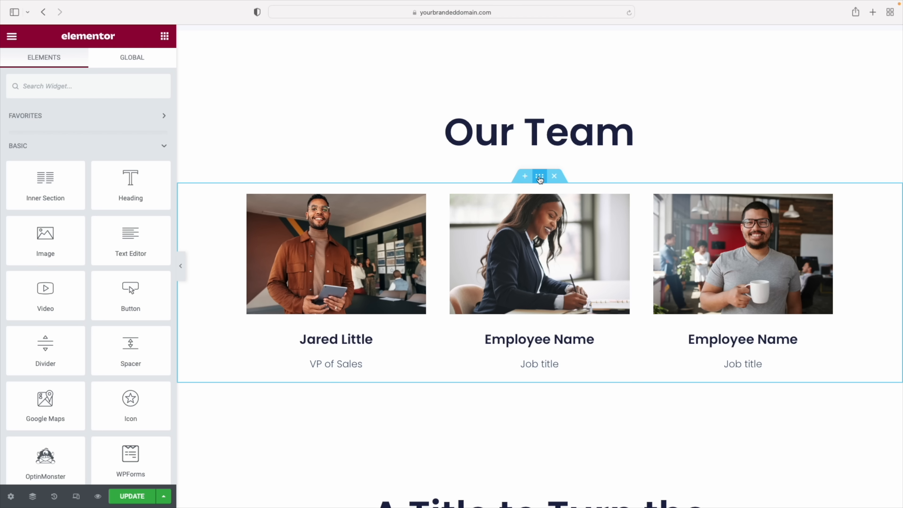
Duplicate the Our Team section, then duplicate the copy's last column to get four cards
right_click(540, 179)
click(564, 196)
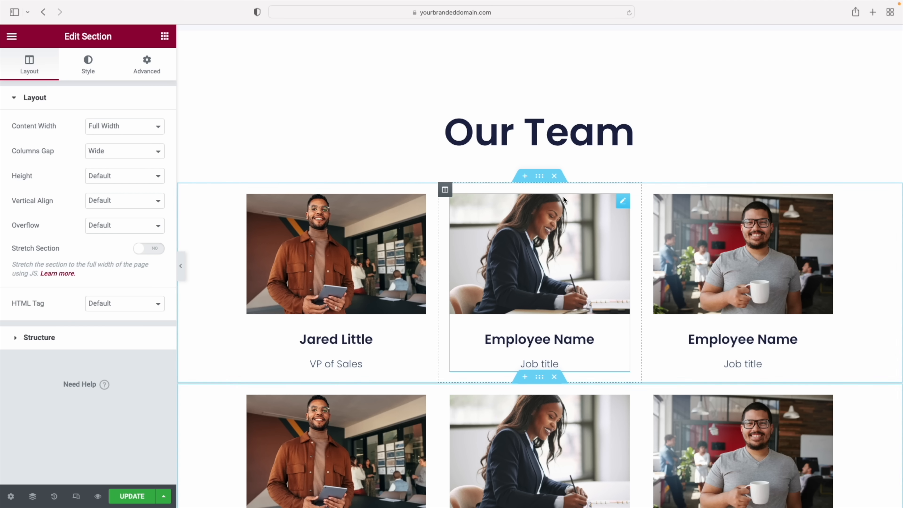
scroll(566, 201, down, 3)
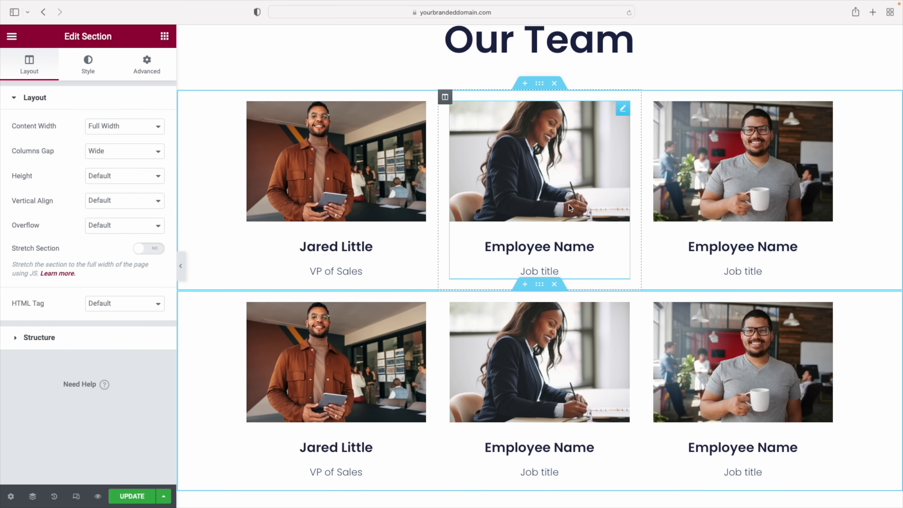
right_click(659, 300)
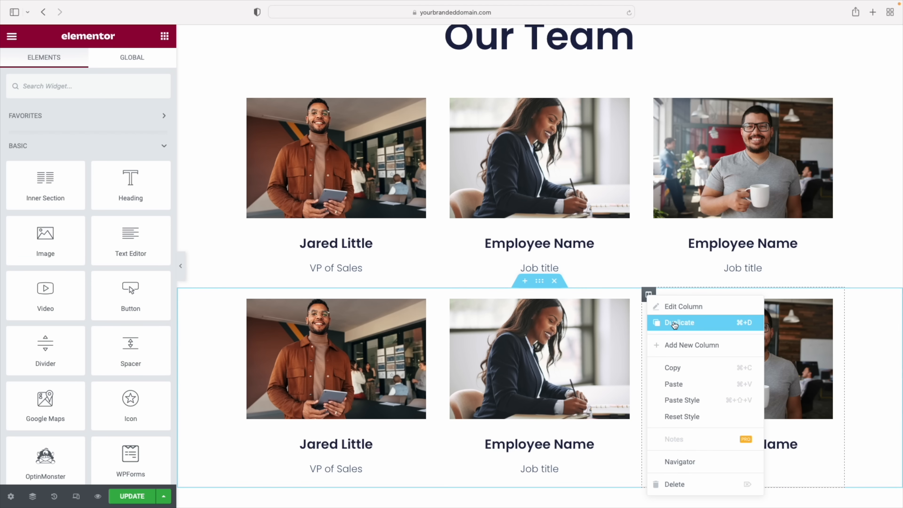
click(675, 321)
scroll(706, 329, up, 2)
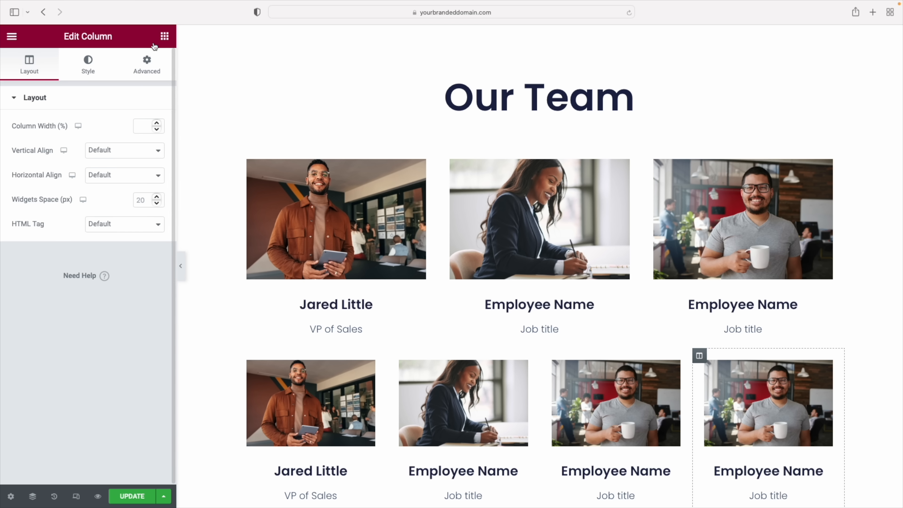
Add a Social Icons widget beneath the VP of Sales title
click(165, 39)
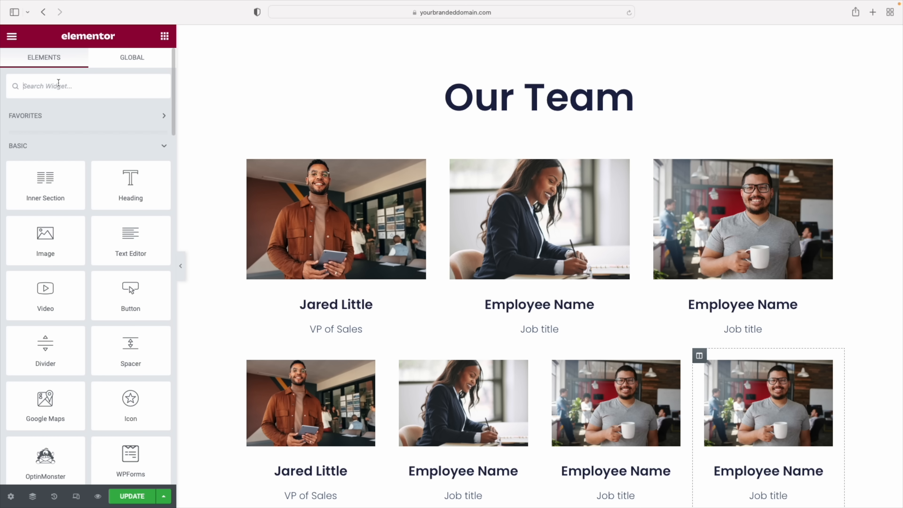
click(58, 86)
text(social)
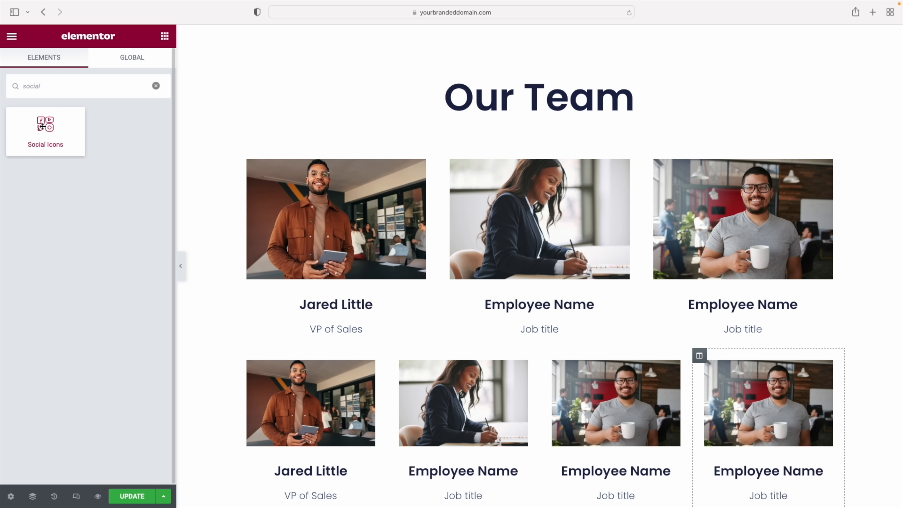
drag(43, 127, 333, 336)
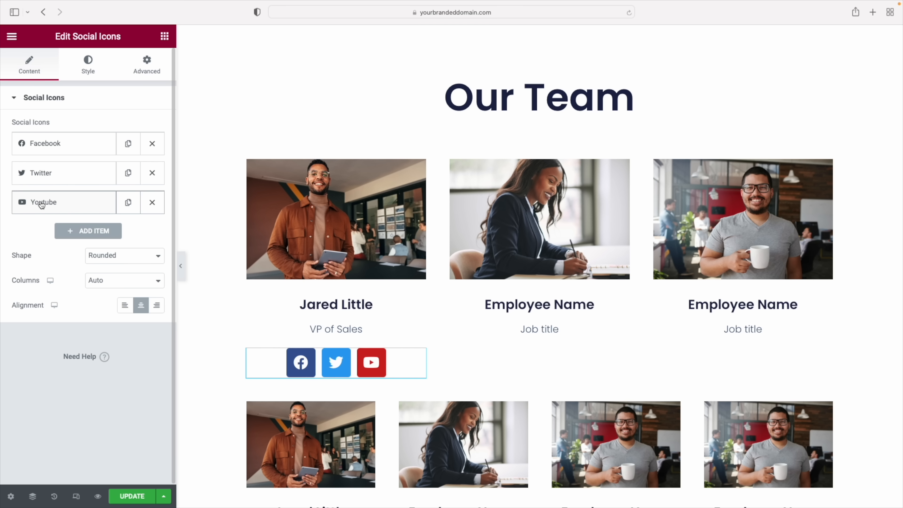
Remove the YouTube icon and set the icon shape to Rounded after trying Square and Circle
click(152, 203)
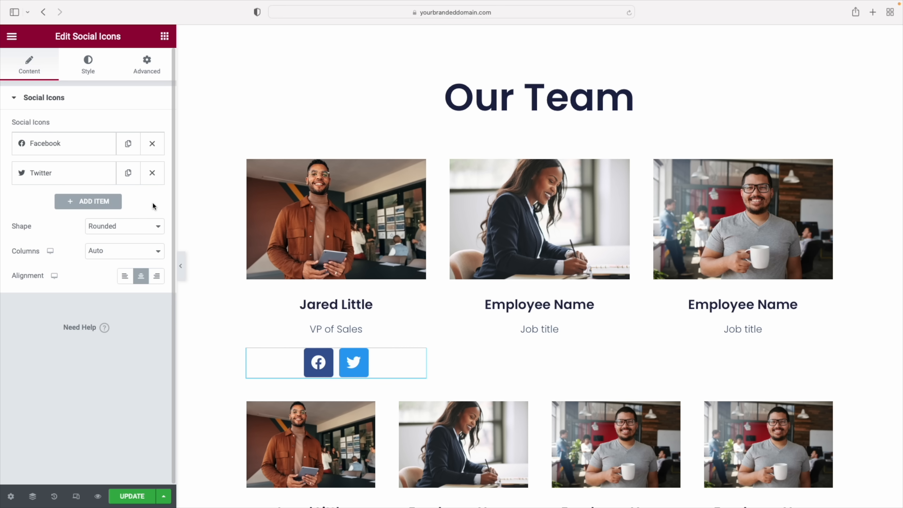
click(128, 227)
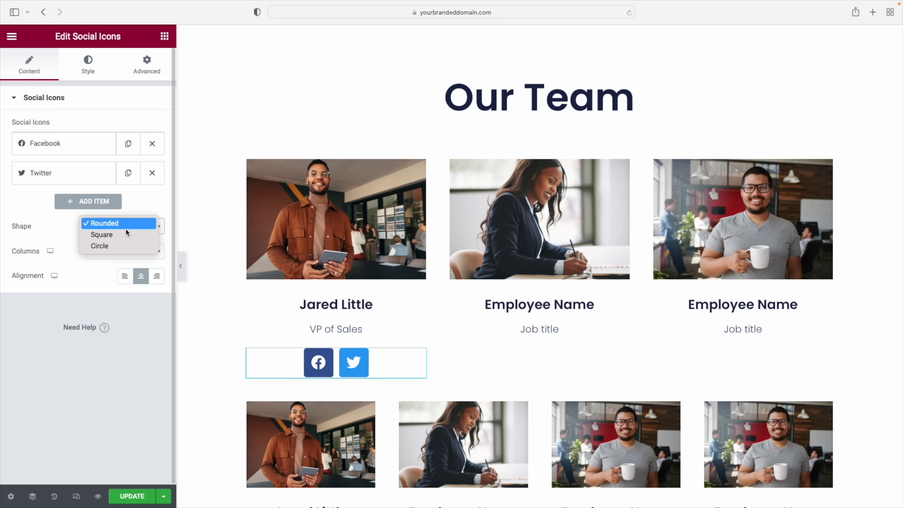
click(126, 236)
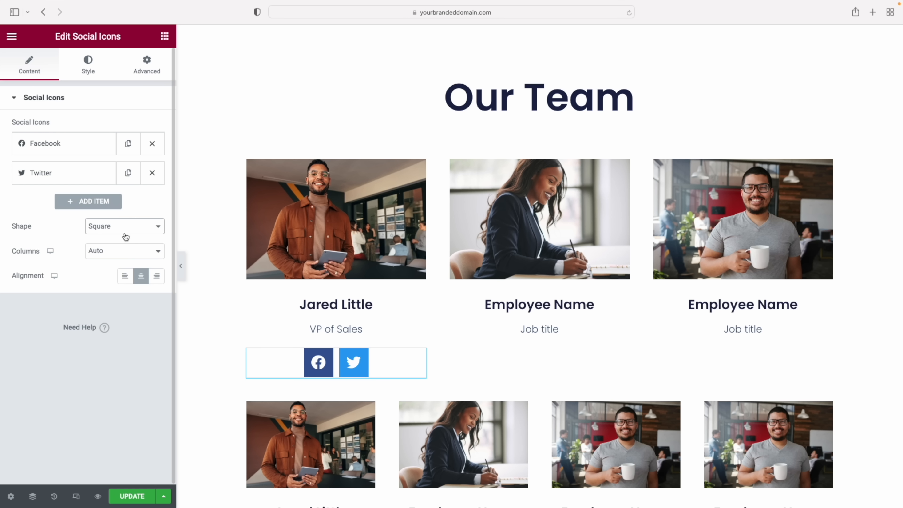
click(125, 234)
click(123, 235)
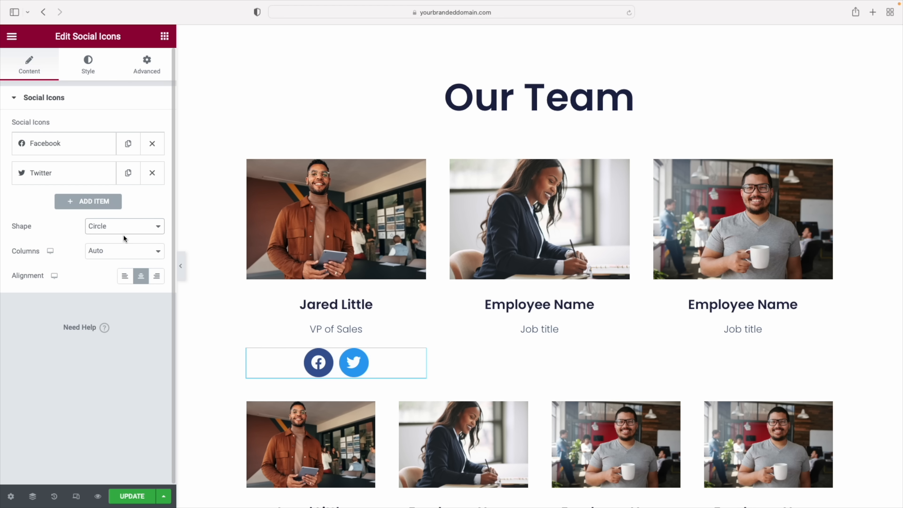
click(123, 226)
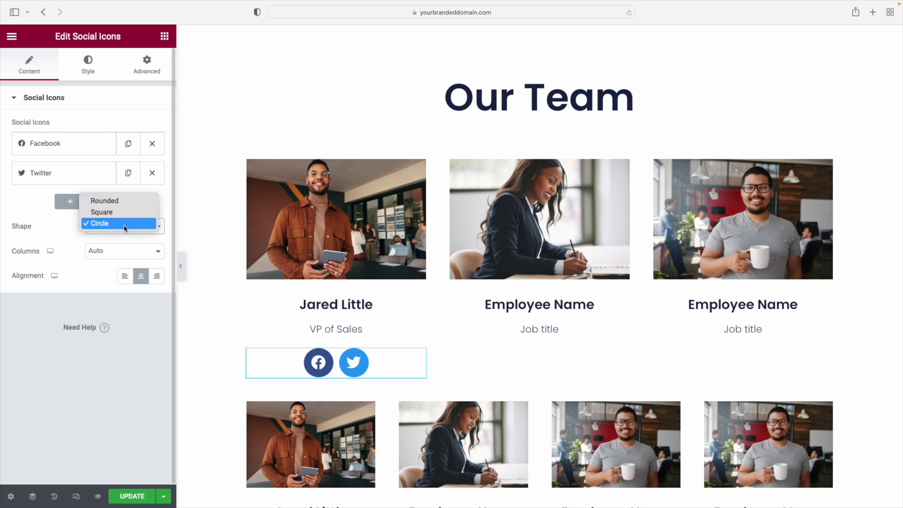
click(123, 202)
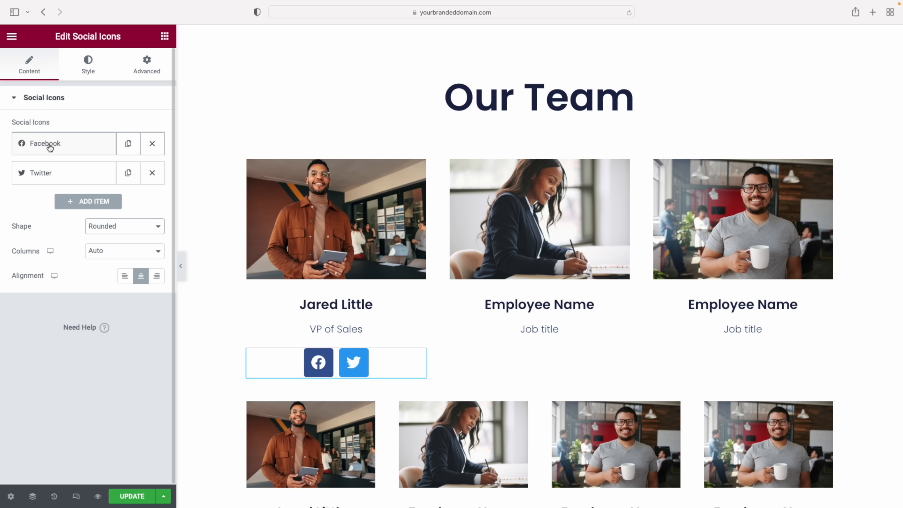
click(45, 174)
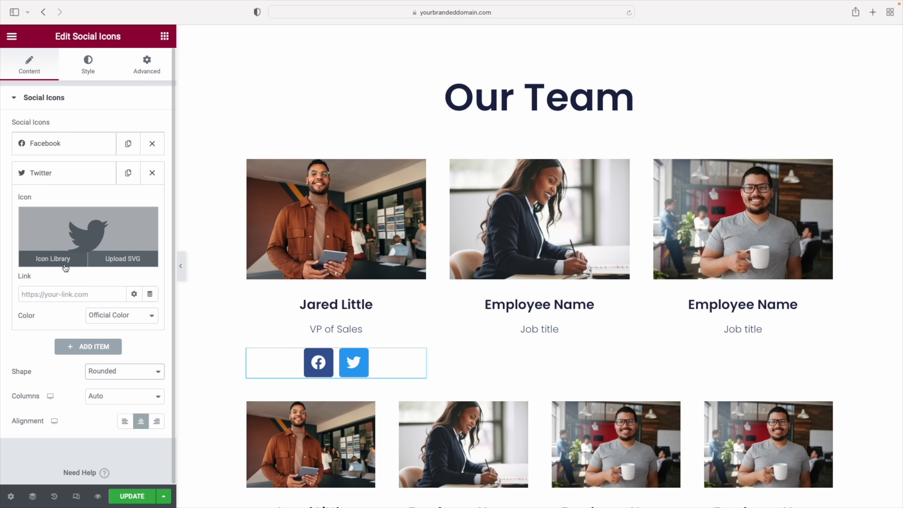
Swap the Twitter icon for the LinkedIn icon from the Icon Library
click(47, 261)
click(360, 87)
text(linked)
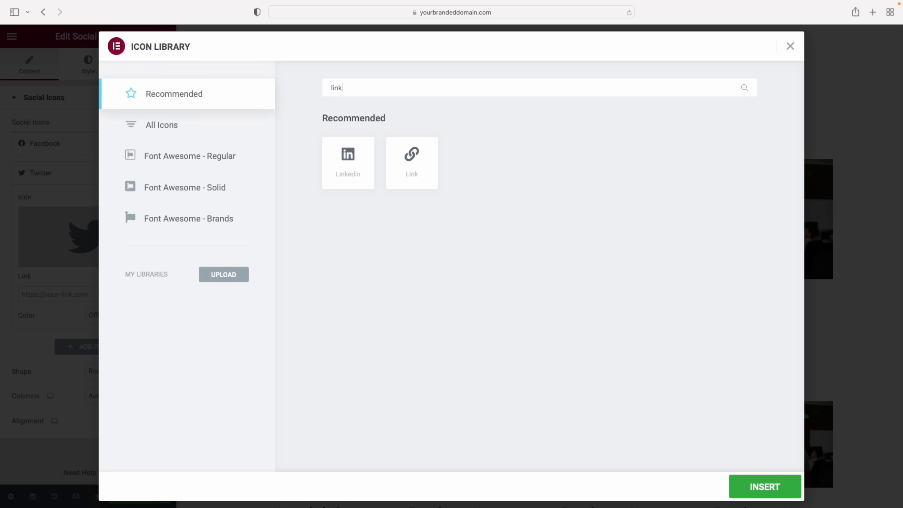
click(349, 159)
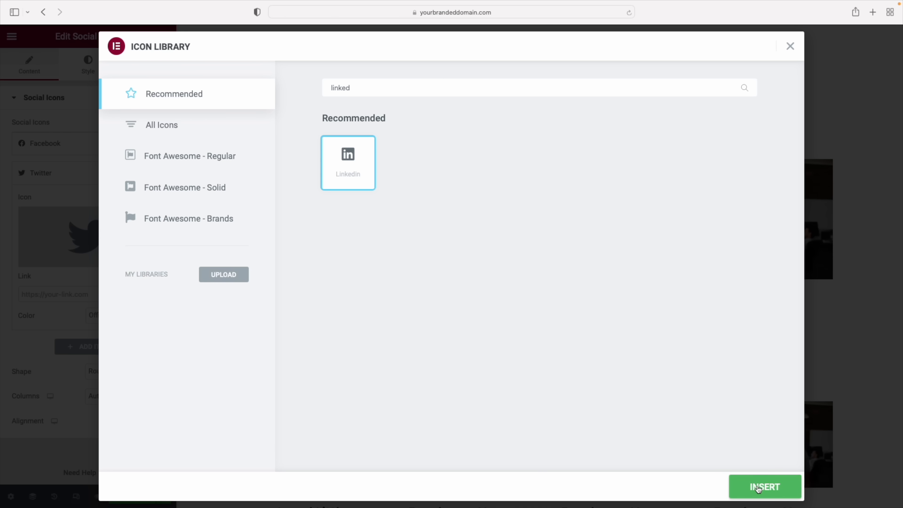
click(758, 489)
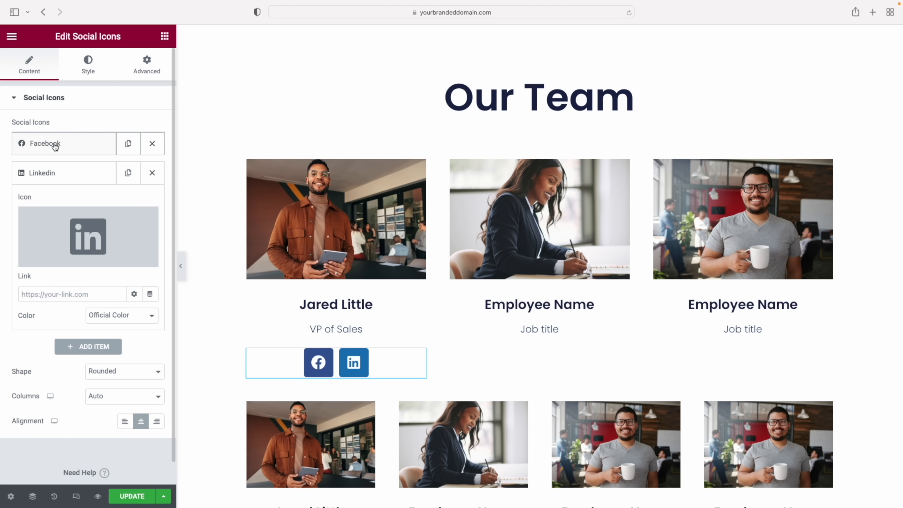
click(28, 295)
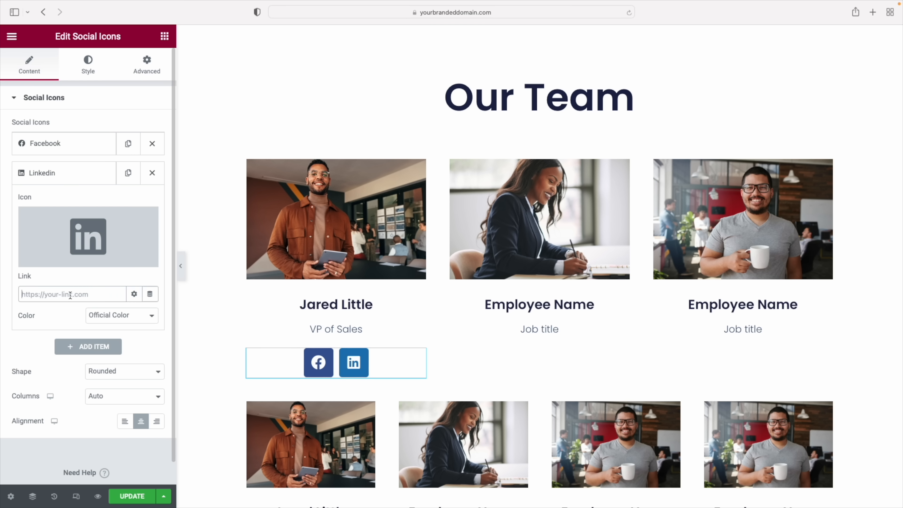
click(51, 176)
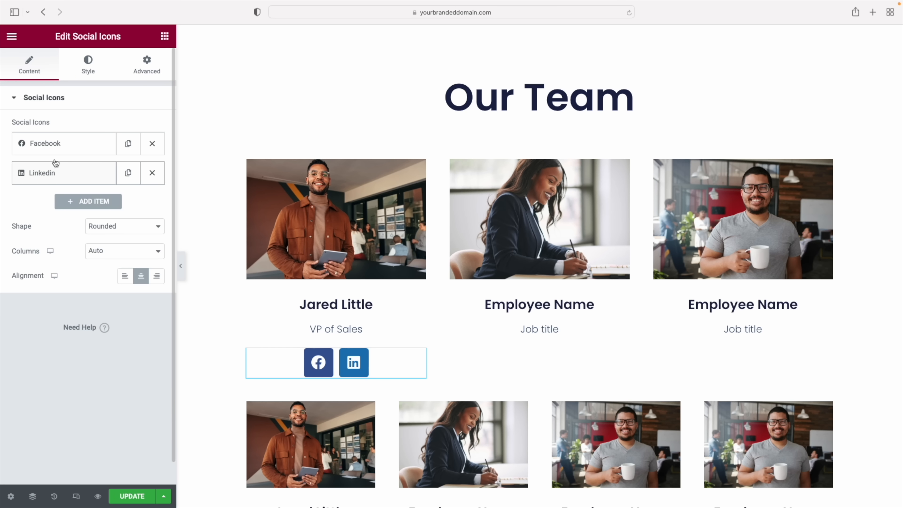
click(60, 144)
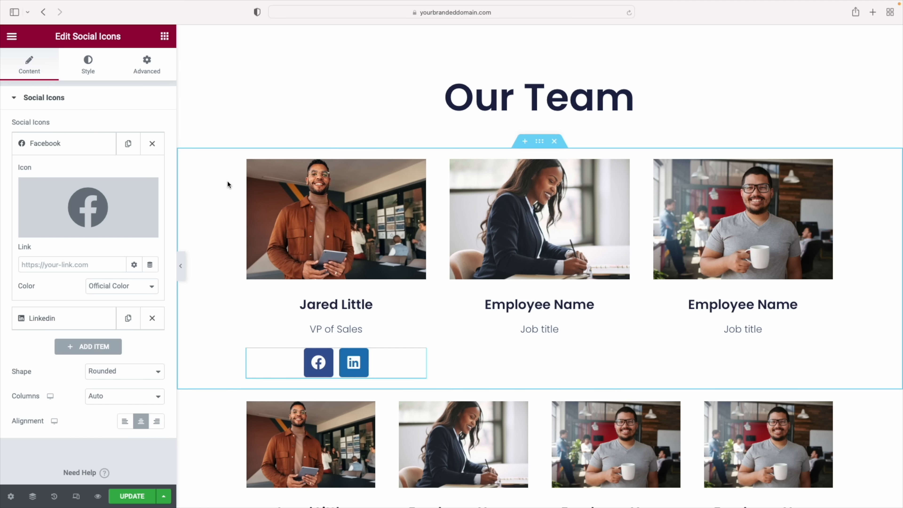
click(87, 69)
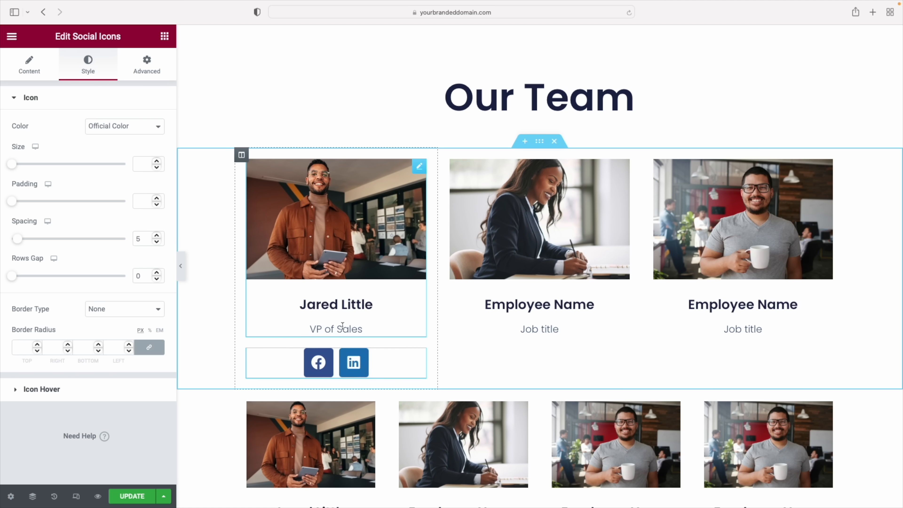
Colour the social icons with the custom teal global colour and reduce their size
click(105, 128)
click(104, 134)
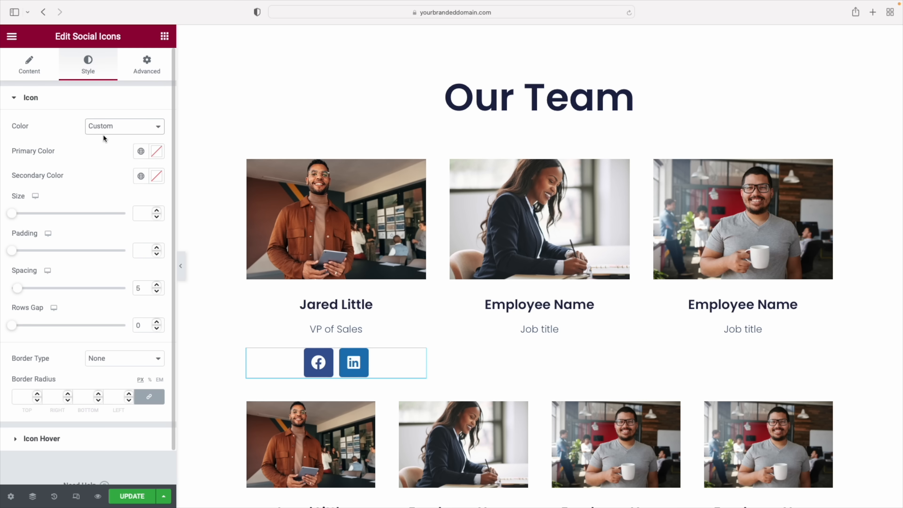
click(141, 150)
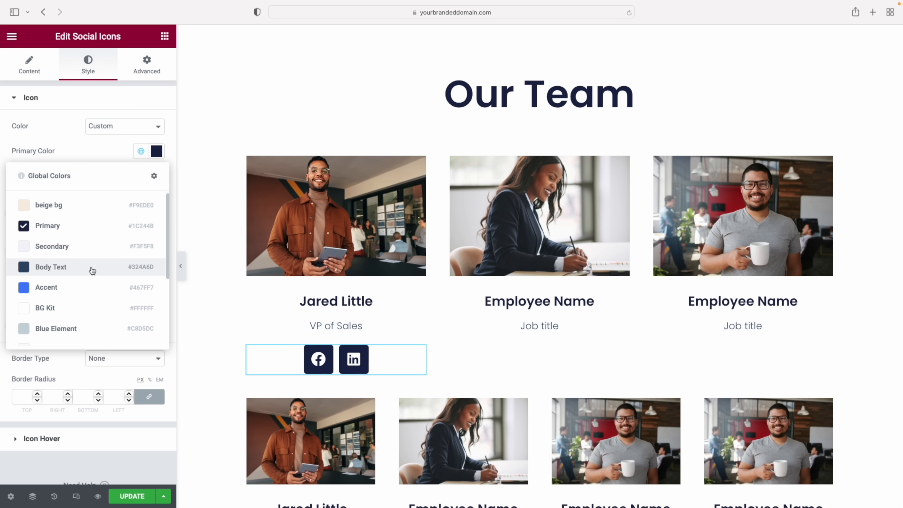
drag(167, 266, 168, 346)
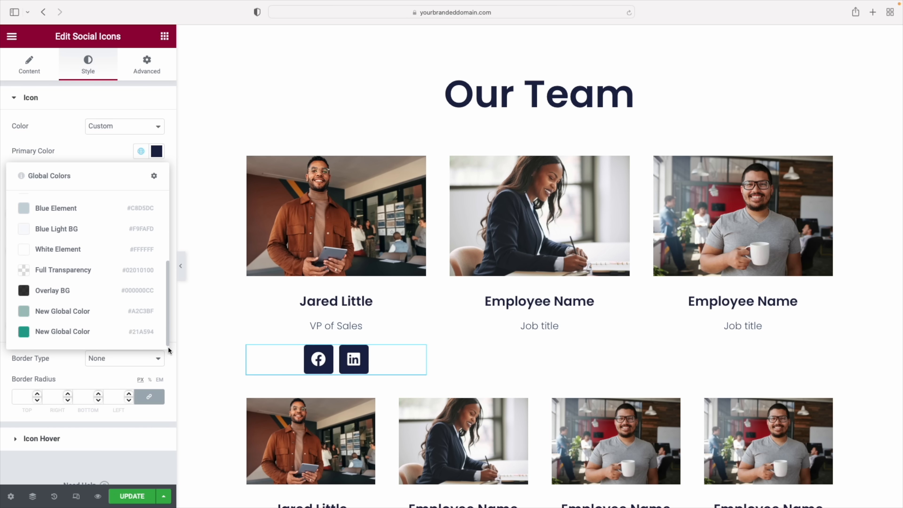
click(94, 329)
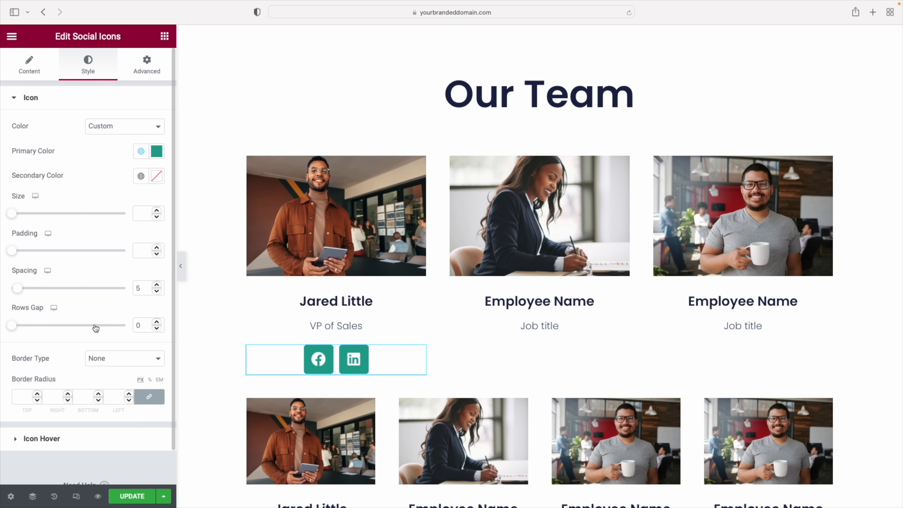
drag(14, 215, 17, 218)
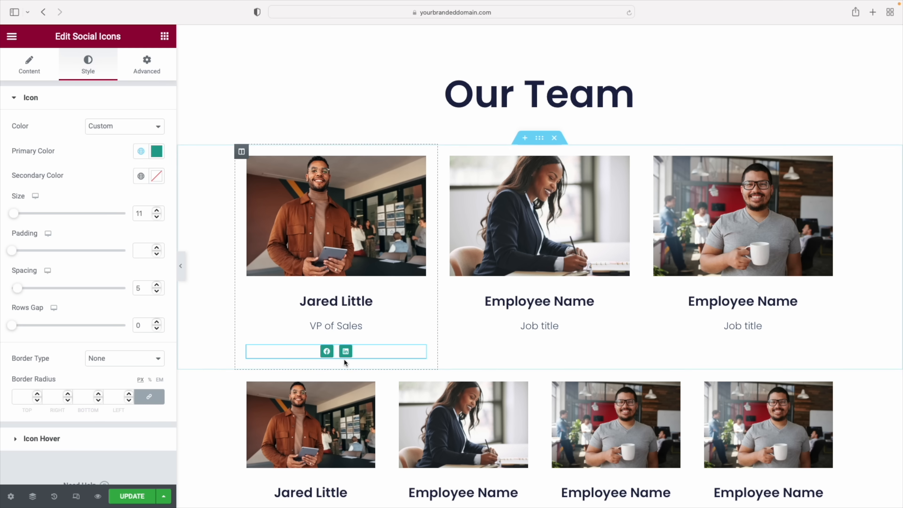
Paste the social icons under the second, third and row-two fourth team cards
right_click(420, 353)
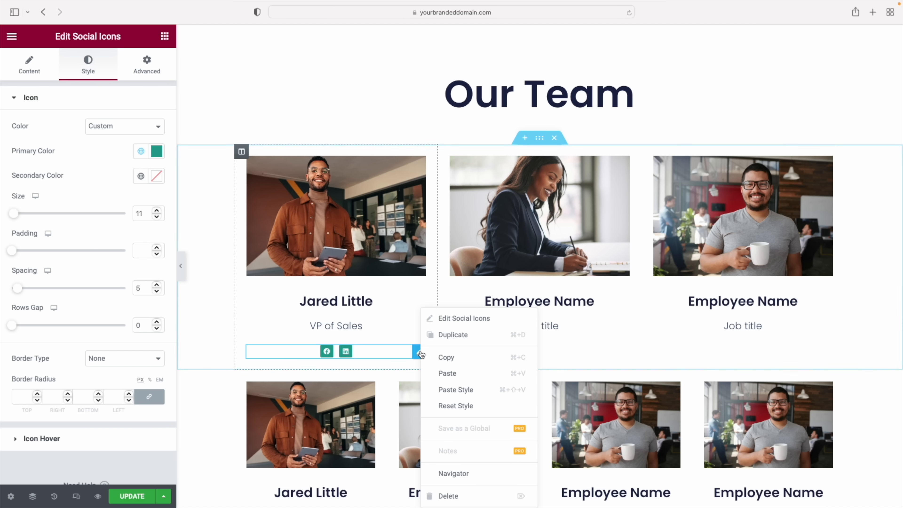
click(439, 357)
right_click(562, 309)
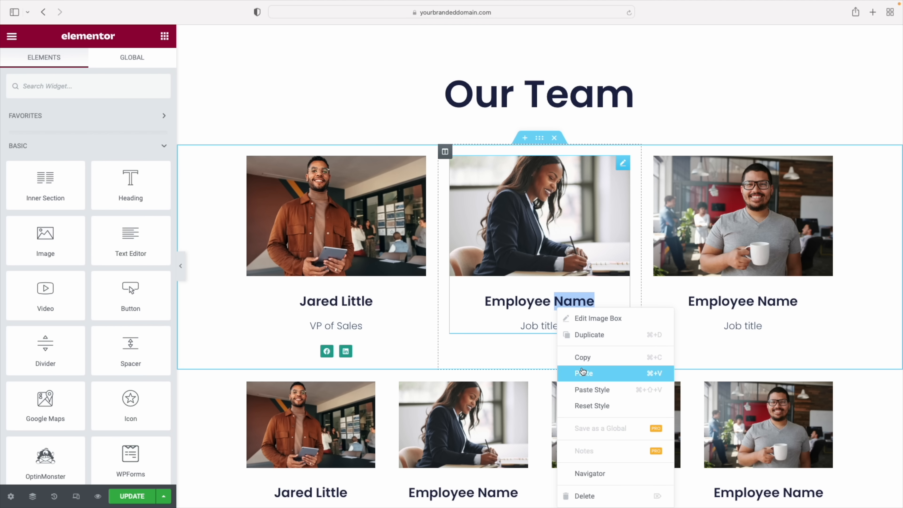
click(583, 372)
right_click(728, 309)
click(747, 374)
scroll(421, 359, down, 5)
right_click(761, 315)
click(788, 373)
scroll(809, 353, up, 2)
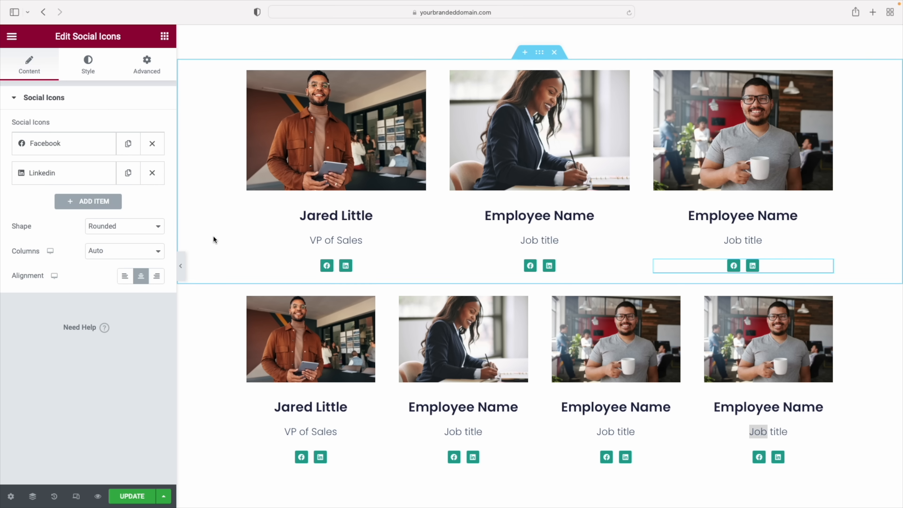
scroll(525, 399, down, 9)
scroll(525, 400, down, 1)
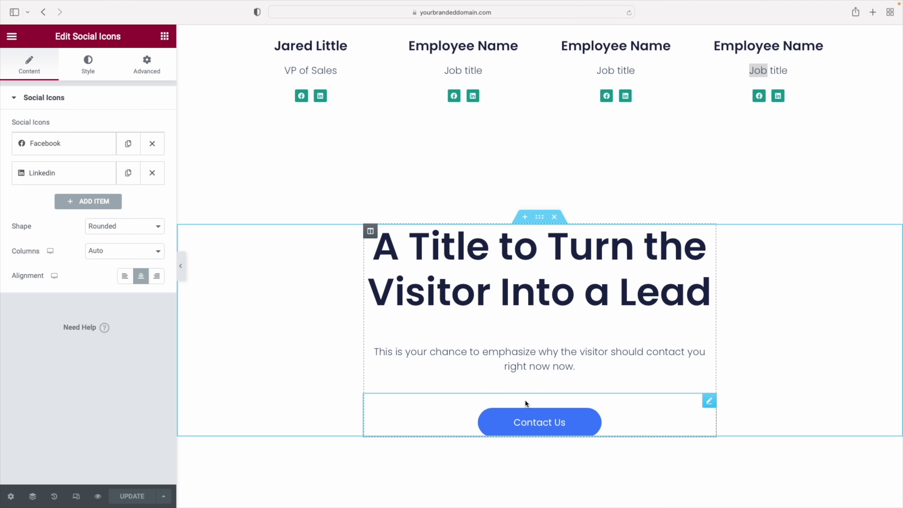
Inspect the lead heading and Contact Us button, then bring up the Elementor main menu
scroll(524, 393, down, 1)
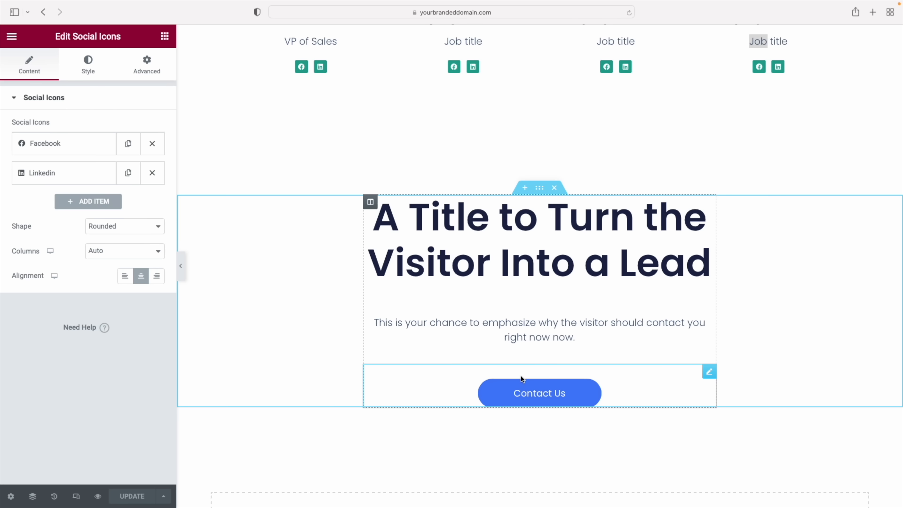
click(522, 281)
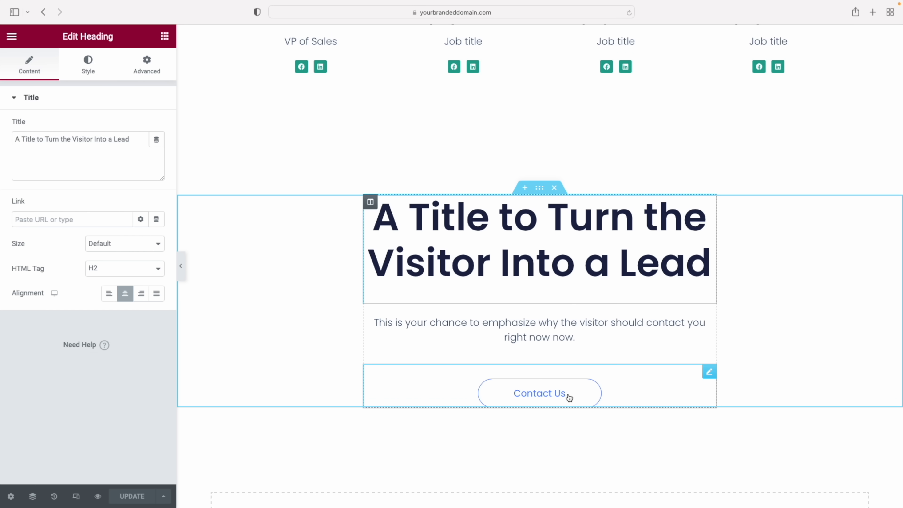
click(569, 397)
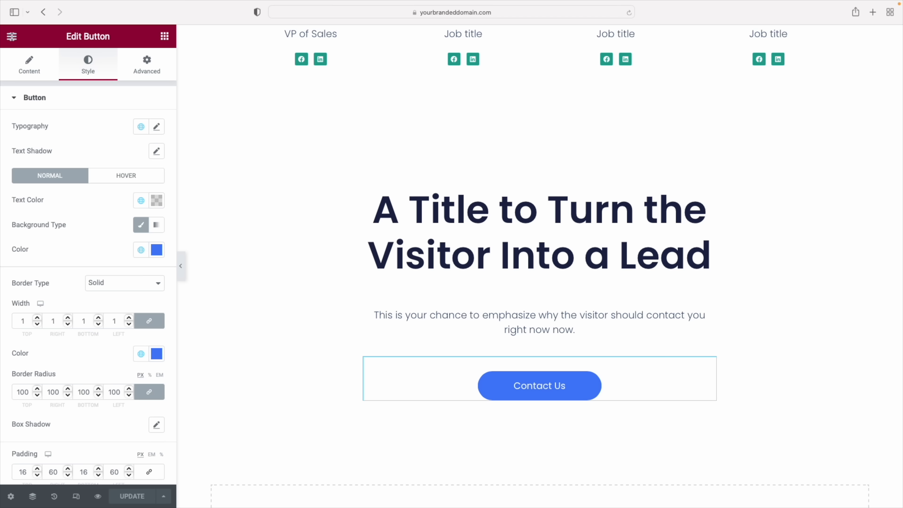
click(12, 37)
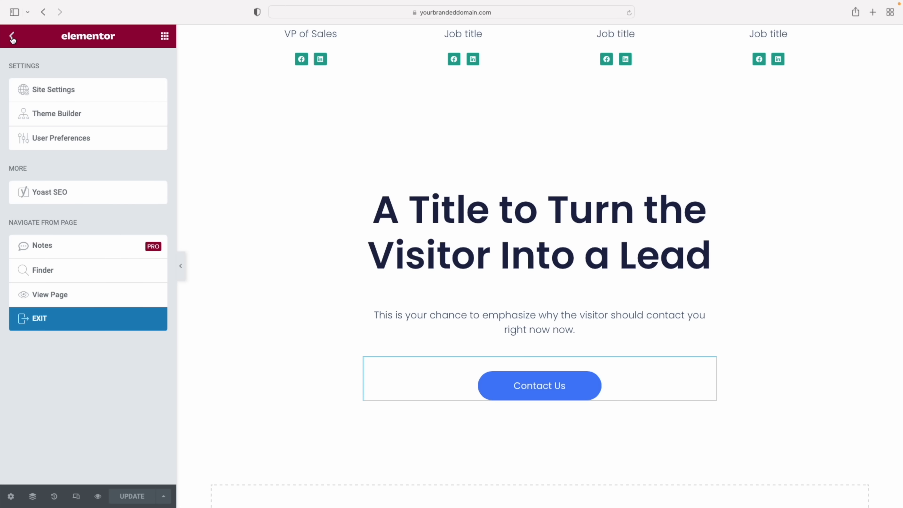
Open the Dashboard in a new tab and copy the Home page's green Contact Us button
right_click(45, 320)
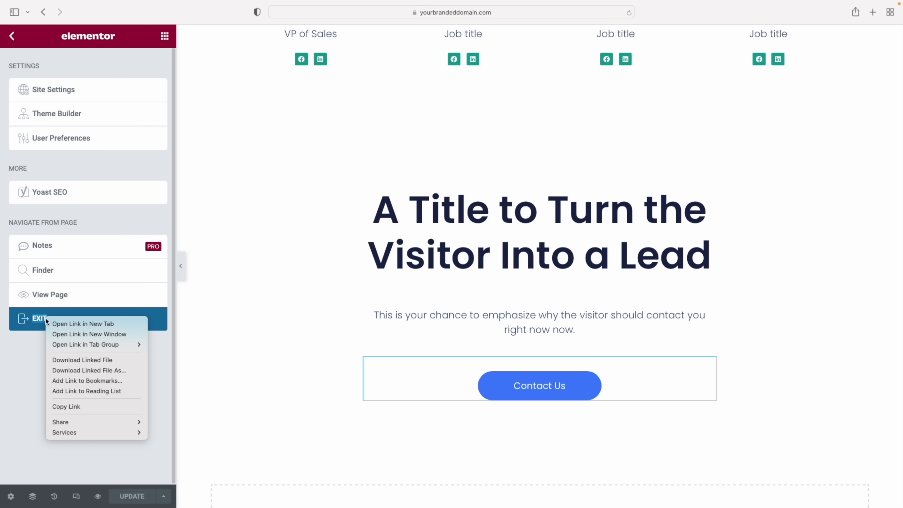
click(65, 325)
click(545, 32)
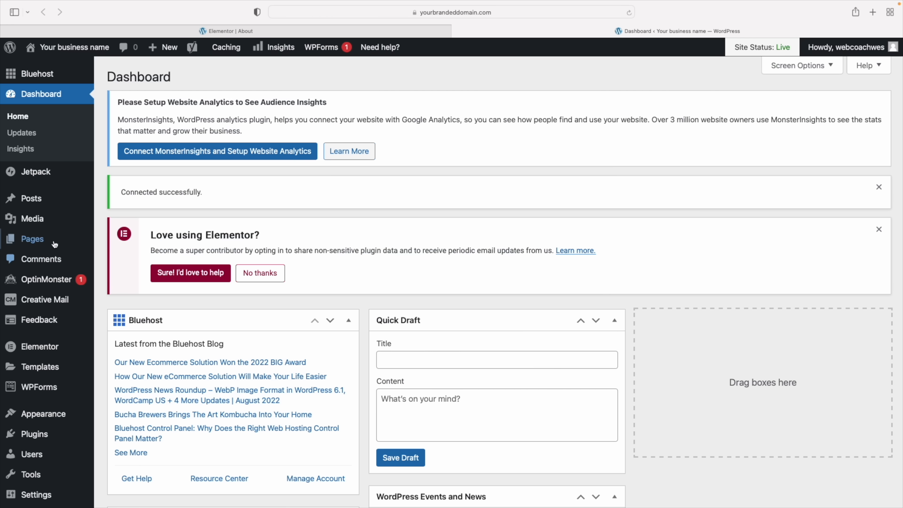
mouse_move(34, 242)
click(33, 239)
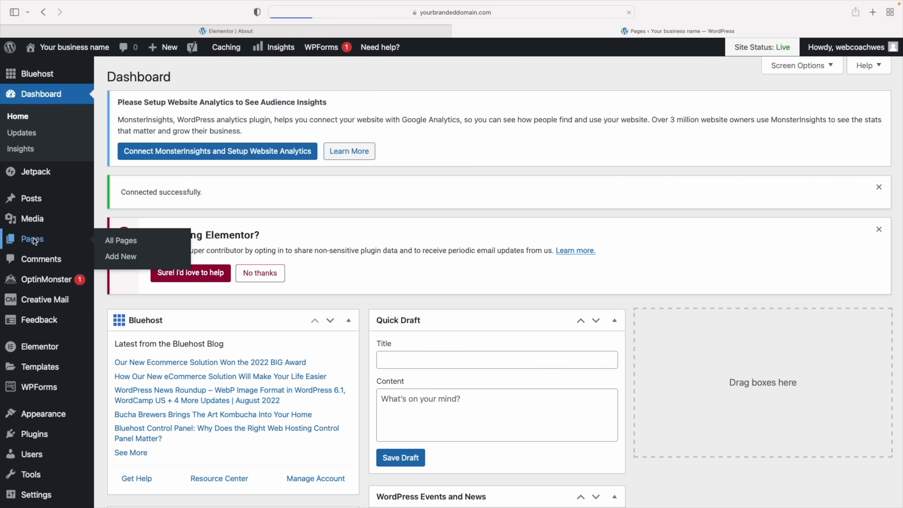
scroll(334, 254, down, 7)
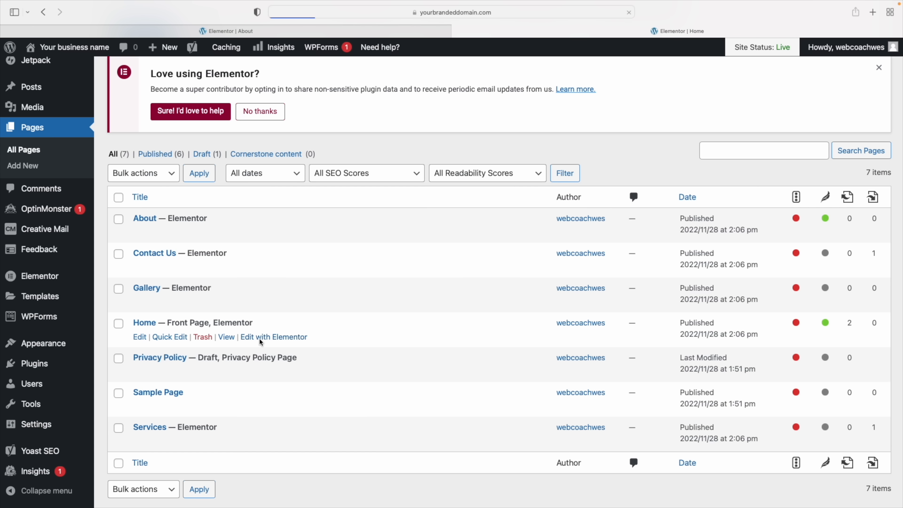
scroll(549, 279, down, 15)
scroll(549, 284, down, 12)
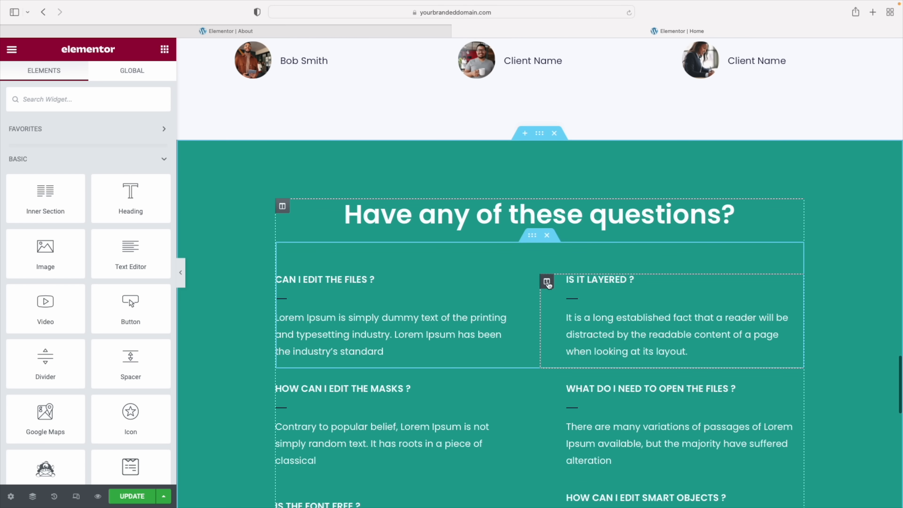
scroll(549, 284, up, 5)
right_click(353, 302)
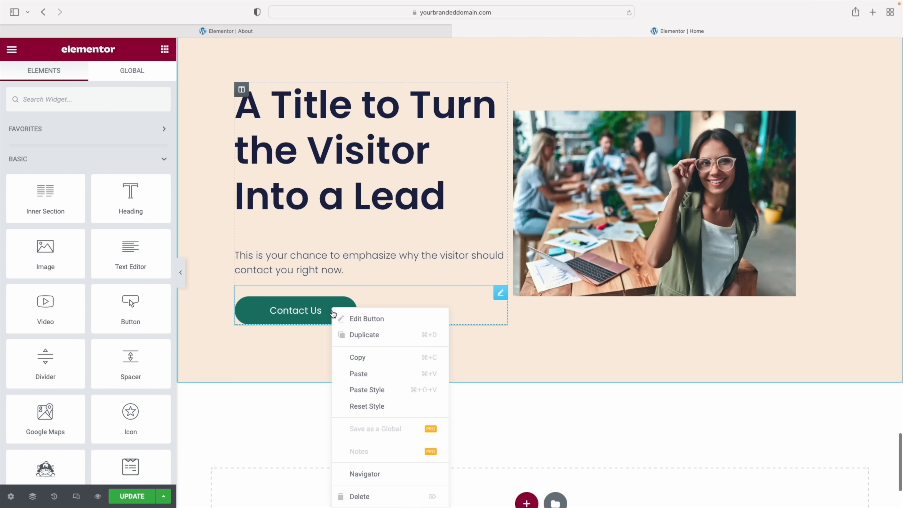
click(365, 357)
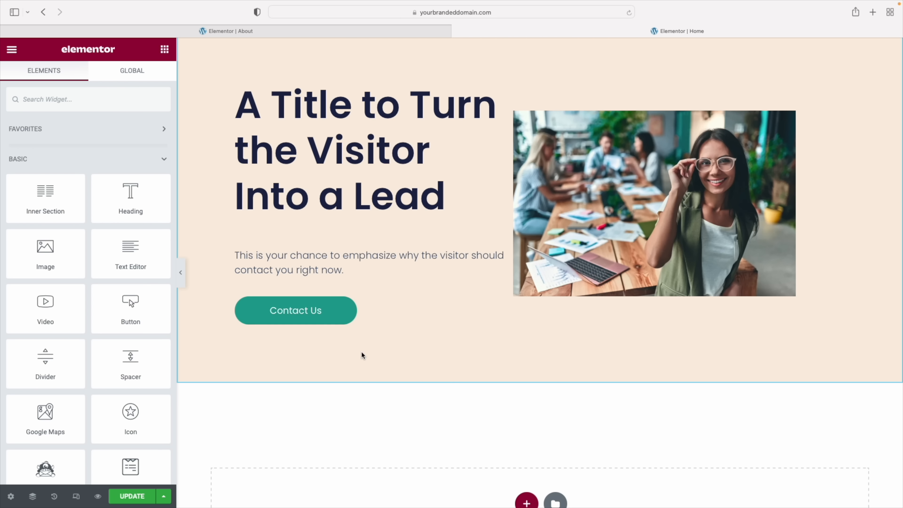
Paste the green button into the About page, delete the blue one, and centre it
click(239, 32)
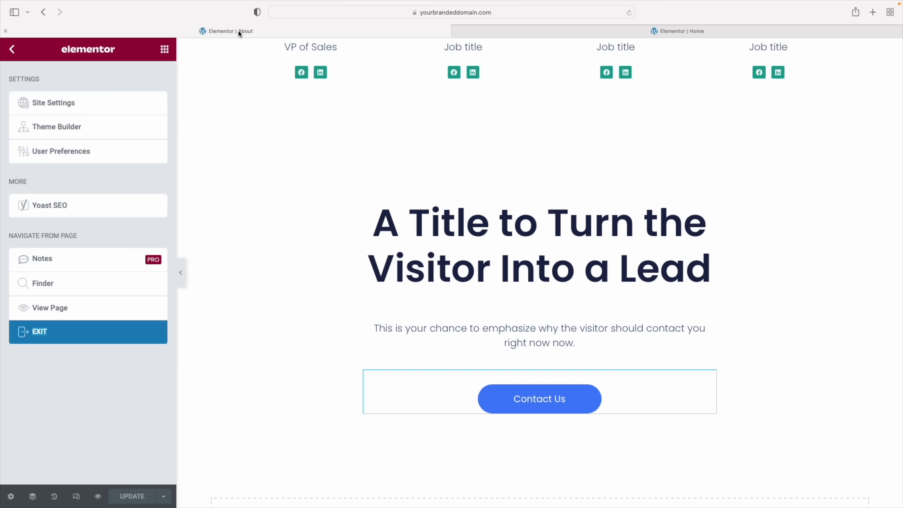
right_click(551, 400)
click(572, 375)
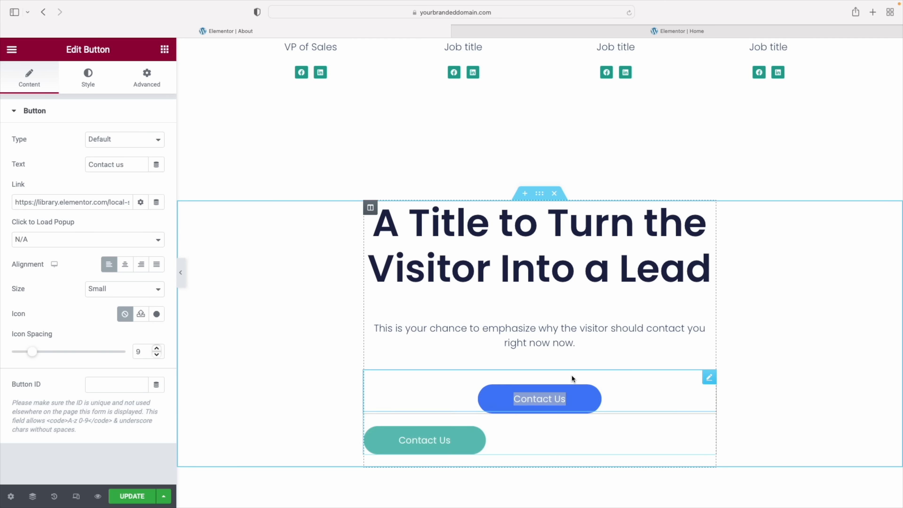
right_click(708, 379)
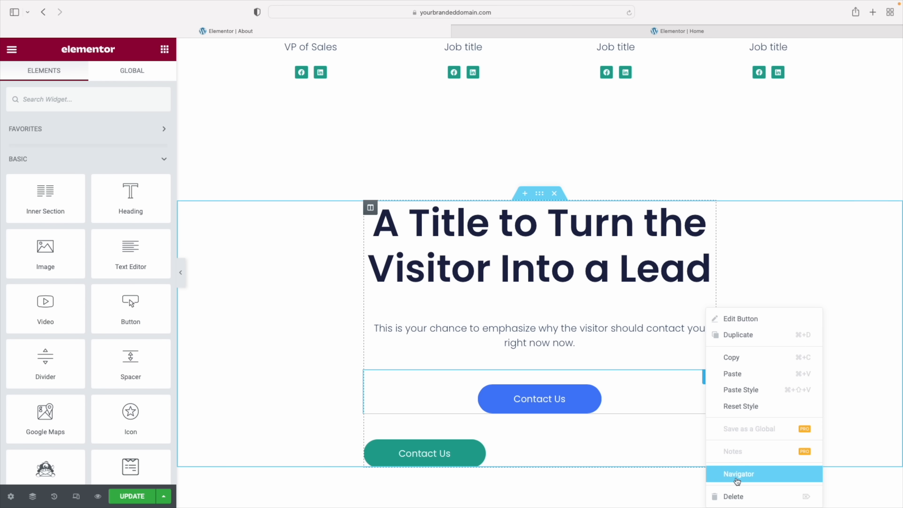
click(735, 496)
click(470, 397)
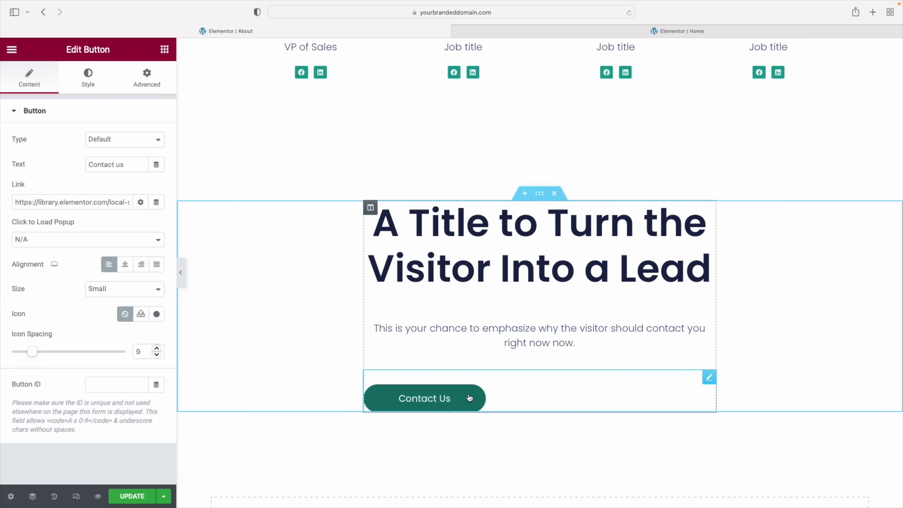
click(125, 264)
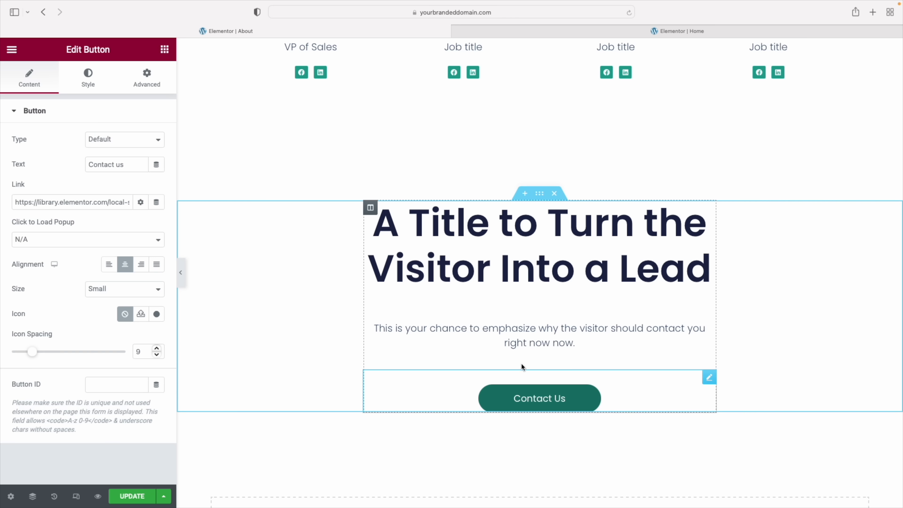
Set the lead section's padding to 10% on all four sides in its Advanced settings
click(540, 194)
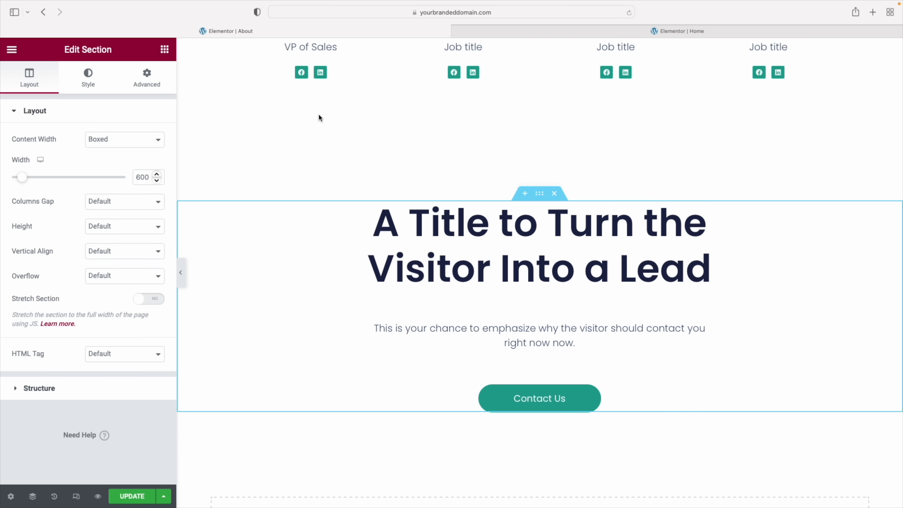
click(152, 81)
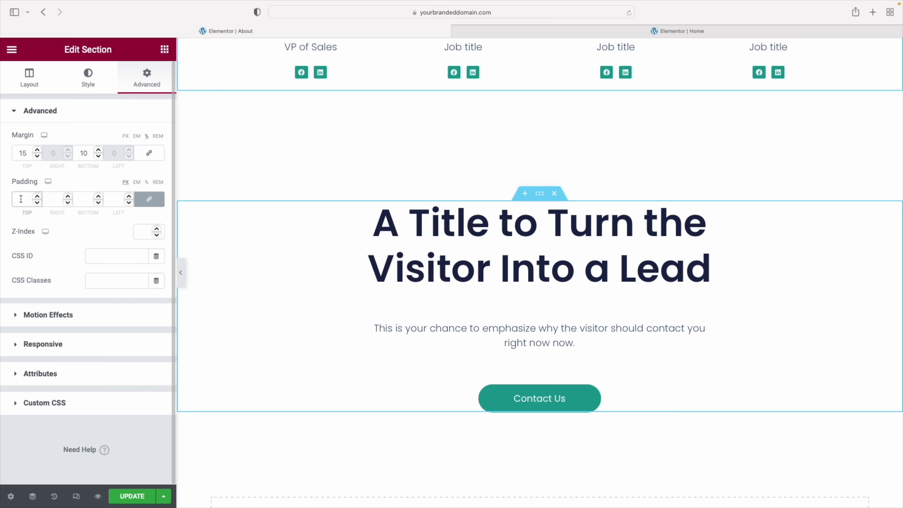
click(21, 199)
text(10)
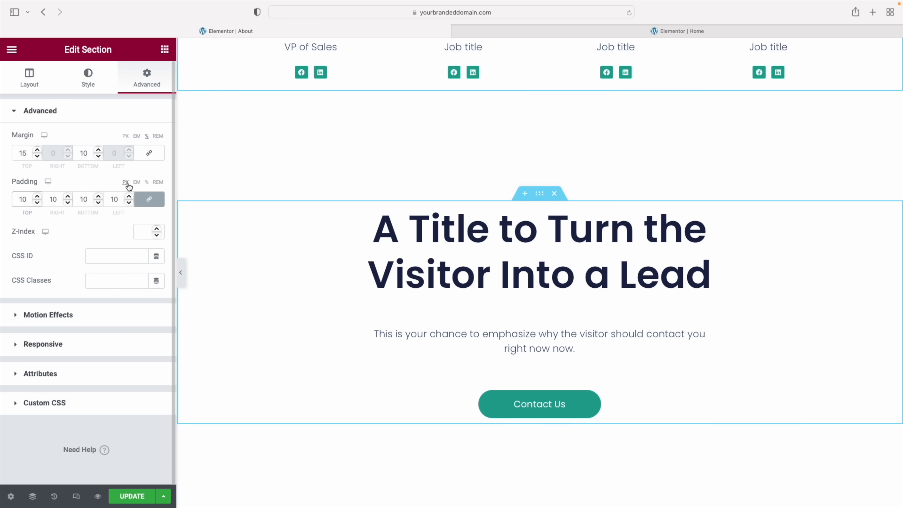
click(148, 183)
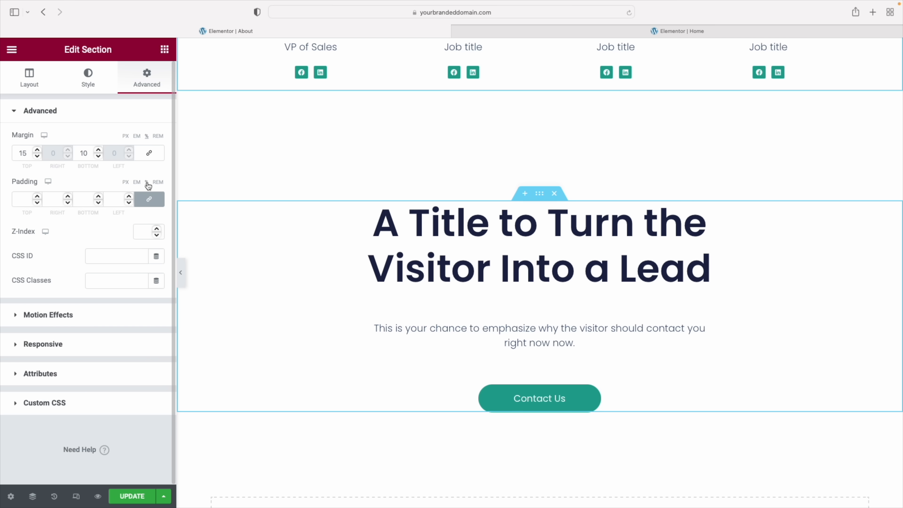
click(21, 203)
text(10)
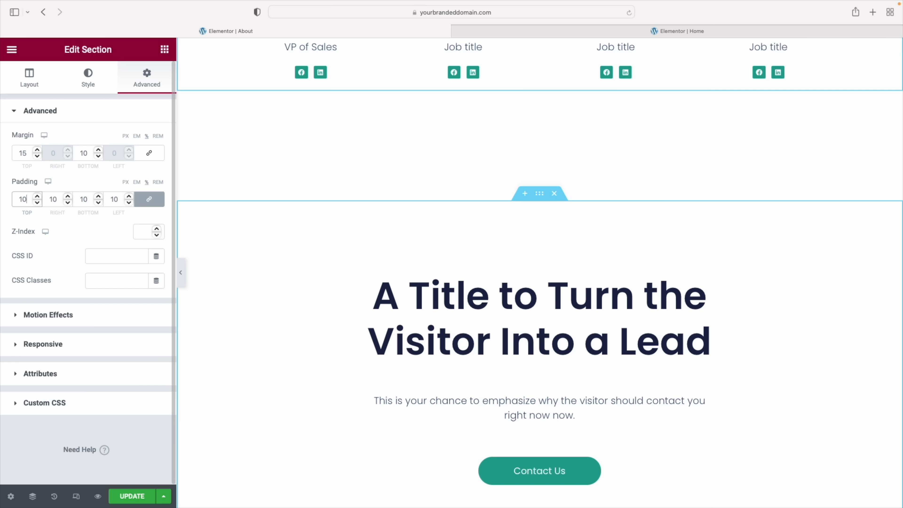
scroll(487, 250, down, 3)
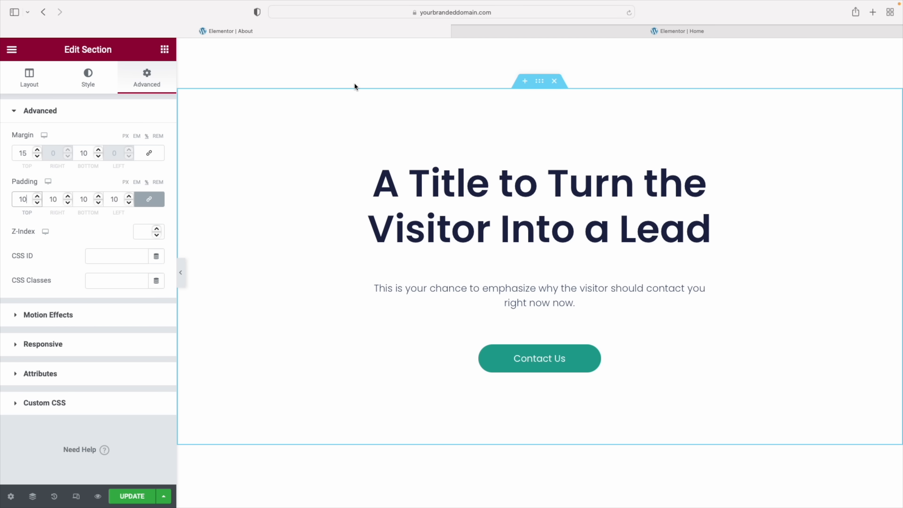
click(88, 79)
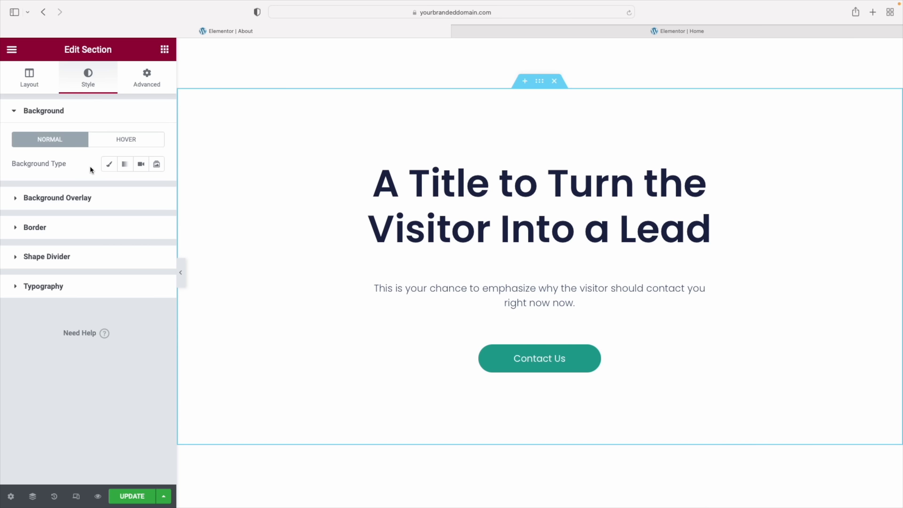
Switch the lead section's background type to Video and paste the rainy-night-street YouTube link
click(109, 166)
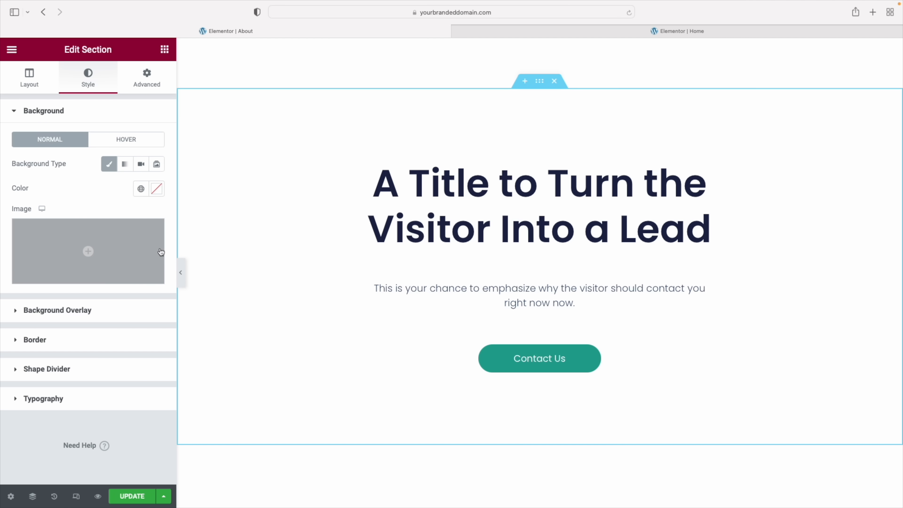
click(141, 164)
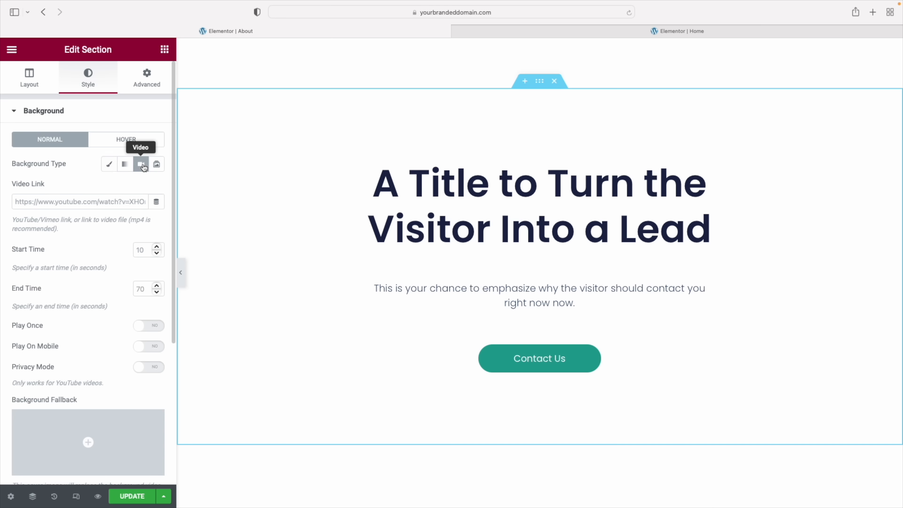
click(48, 203)
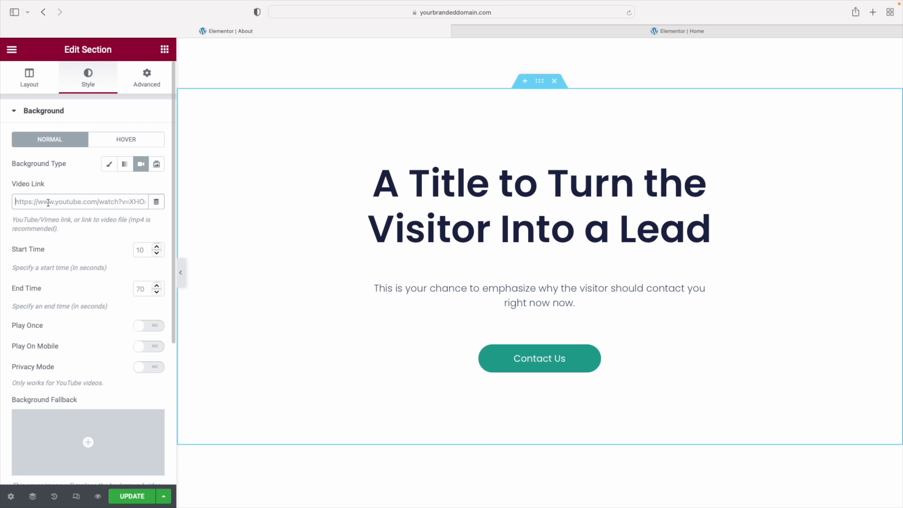
click(48, 203)
text(https://www.youtube.com/watch?v=tprY6N8pKZs)
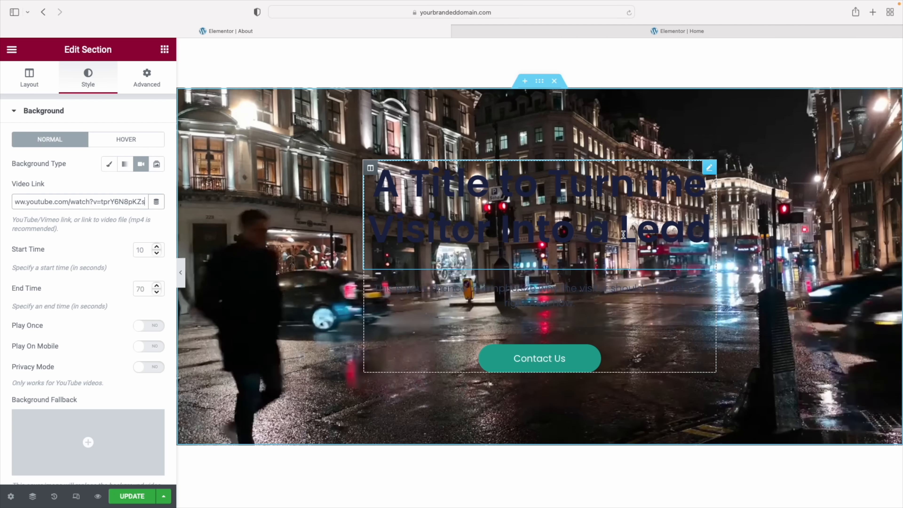
Colour the banner heading and its paragraph text white (#FFFFFF)
click(710, 168)
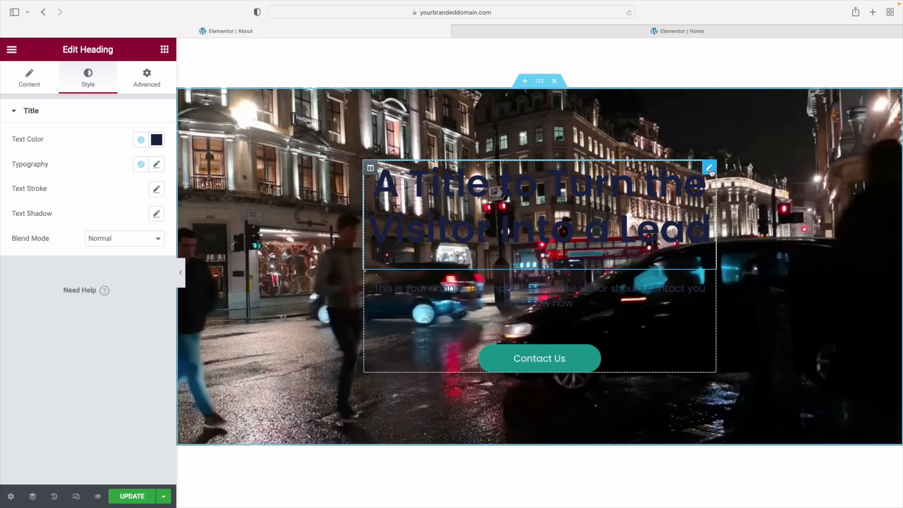
click(156, 139)
drag(52, 193, 16, 182)
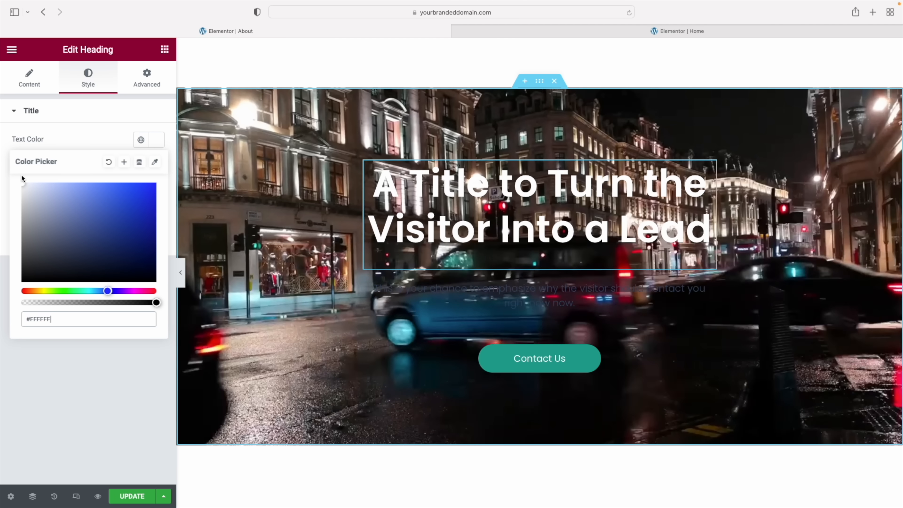
click(500, 290)
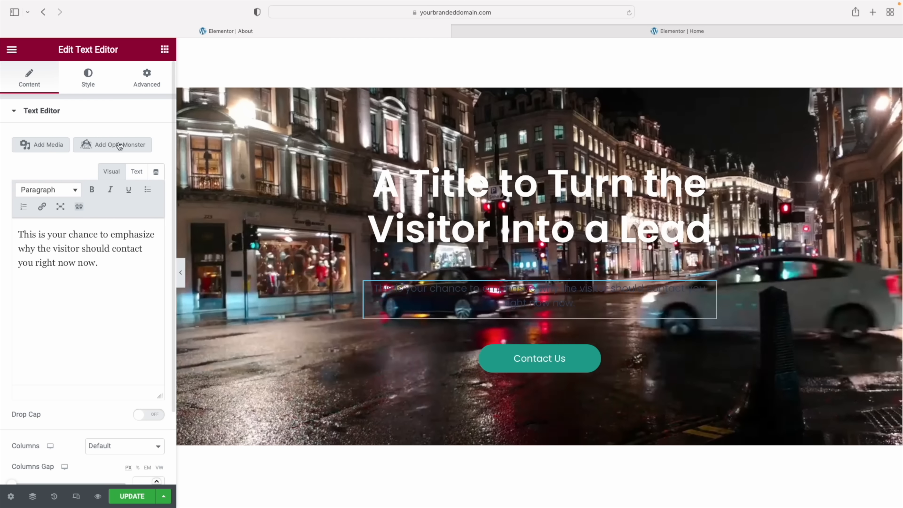
click(91, 81)
click(157, 164)
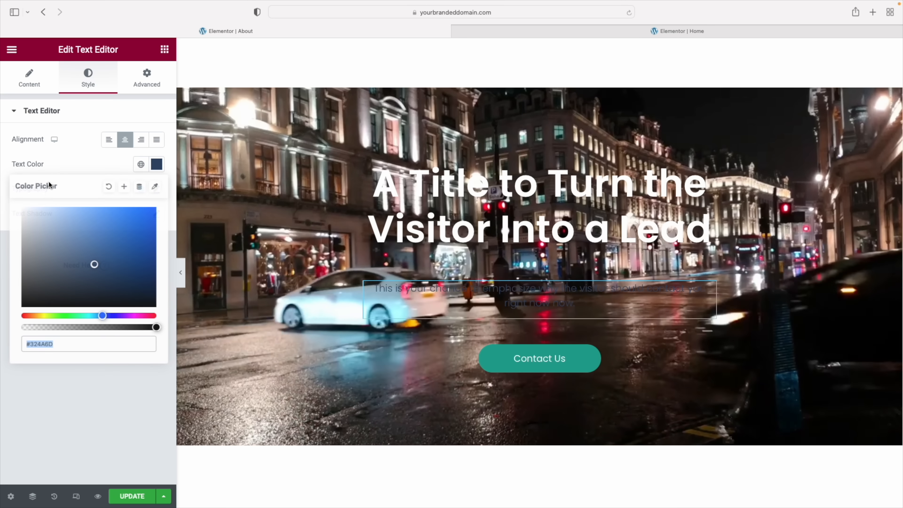
click(22, 210)
drag(22, 211, 20, 208)
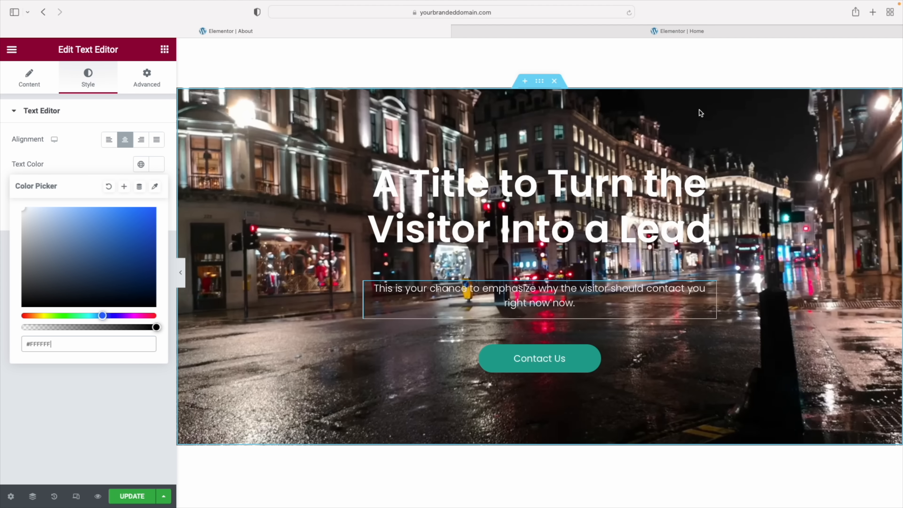
scroll(792, 131, up, 1)
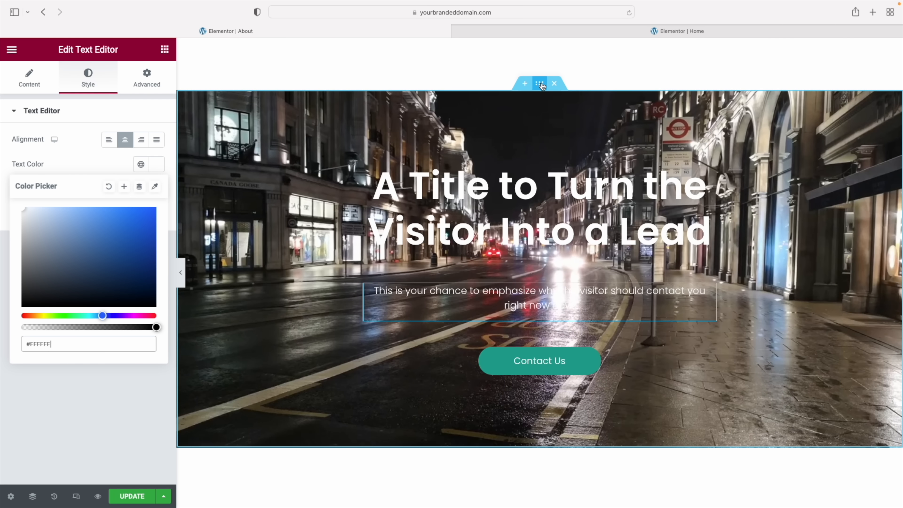
click(539, 83)
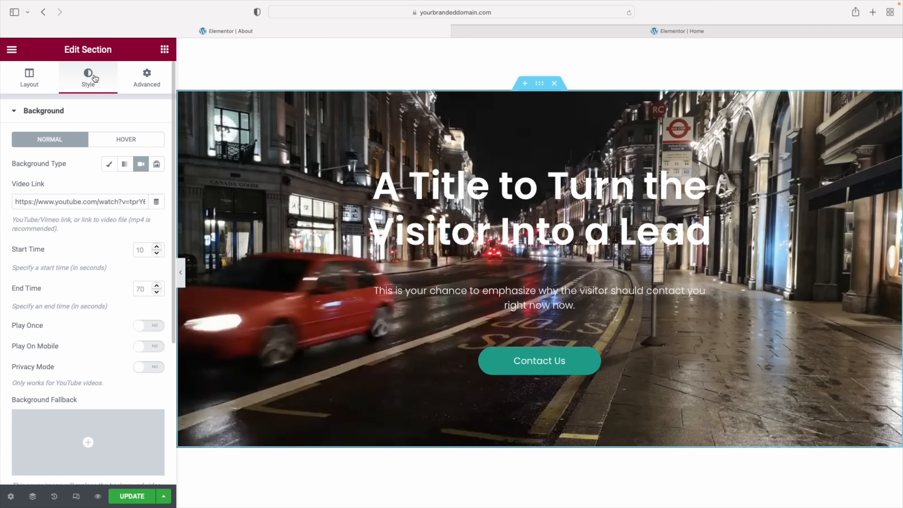
click(51, 112)
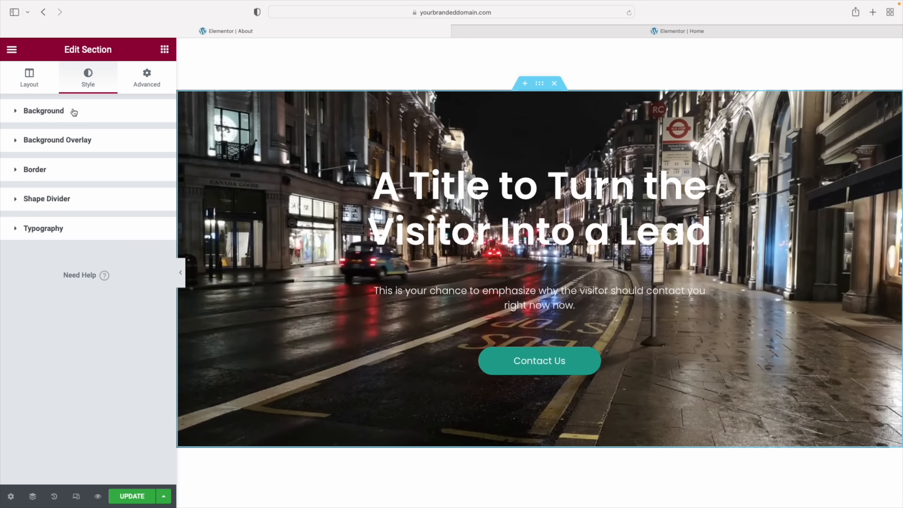
click(57, 142)
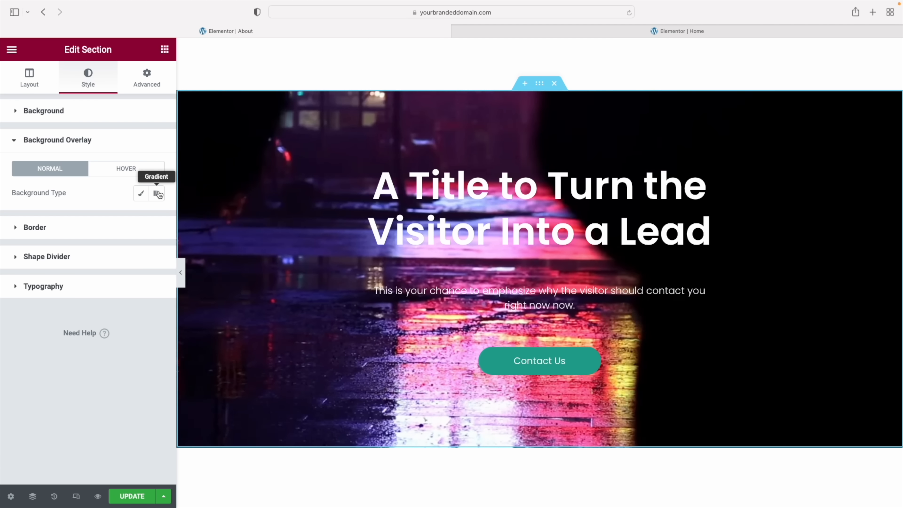
click(141, 194)
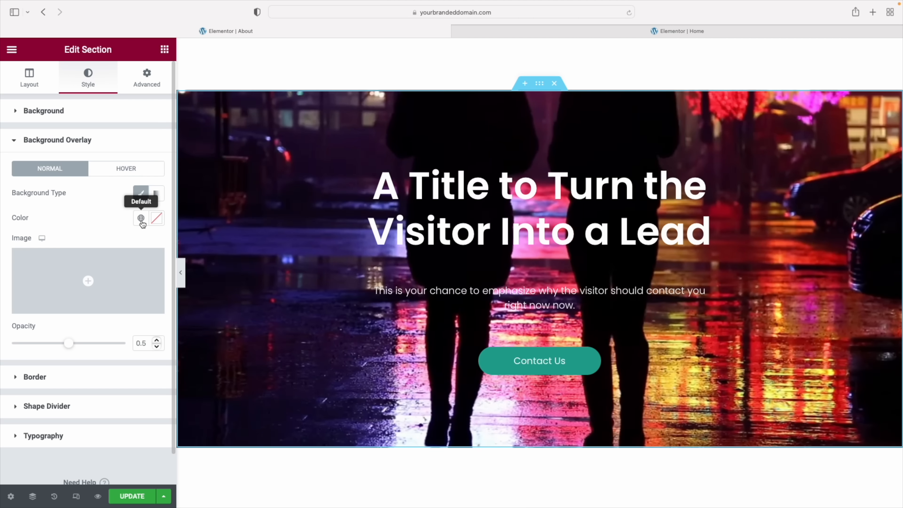
click(157, 218)
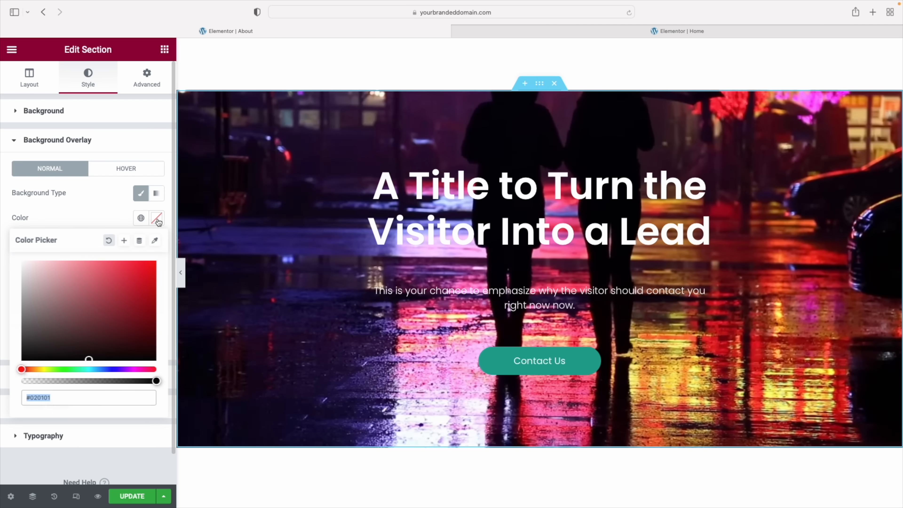
click(22, 358)
click(90, 199)
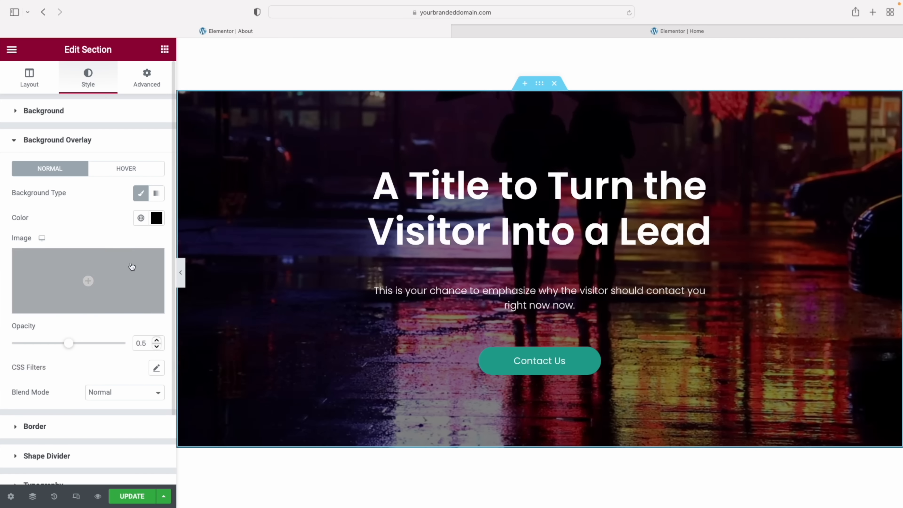
drag(68, 345, 93, 345)
drag(125, 343, 64, 346)
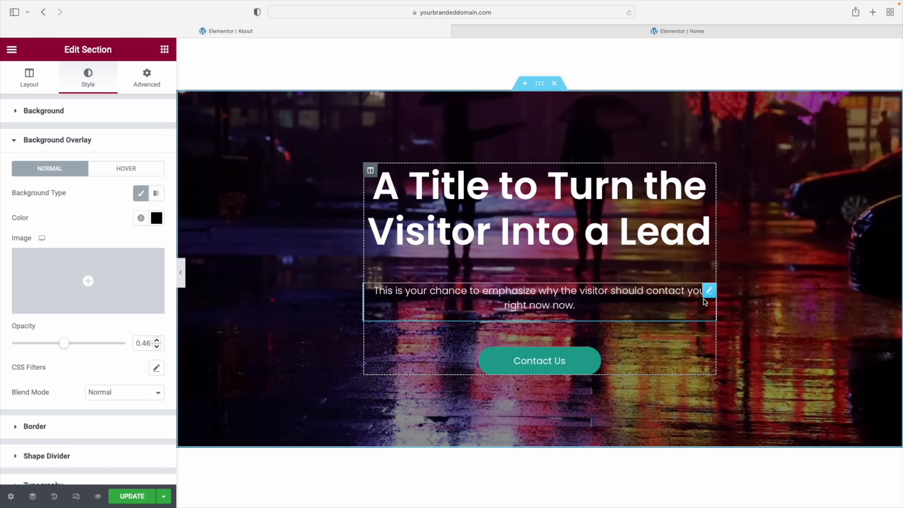
click(182, 274)
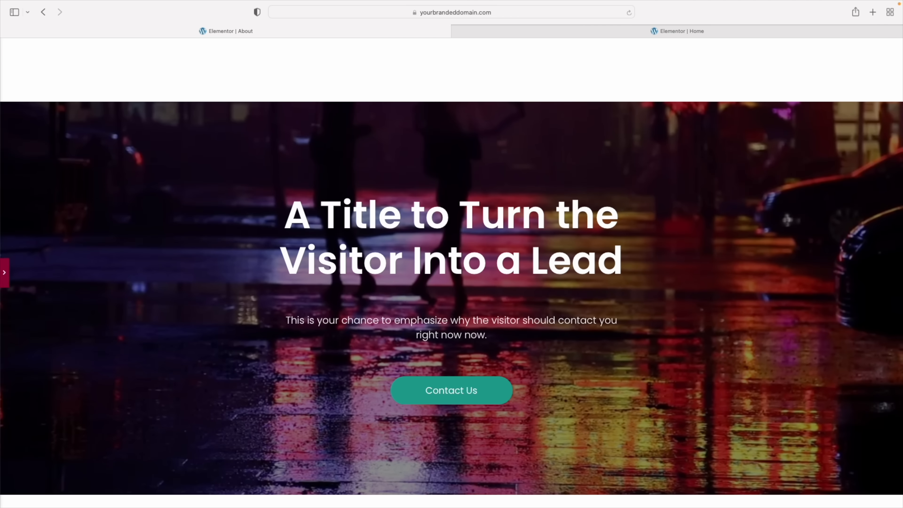
click(4, 272)
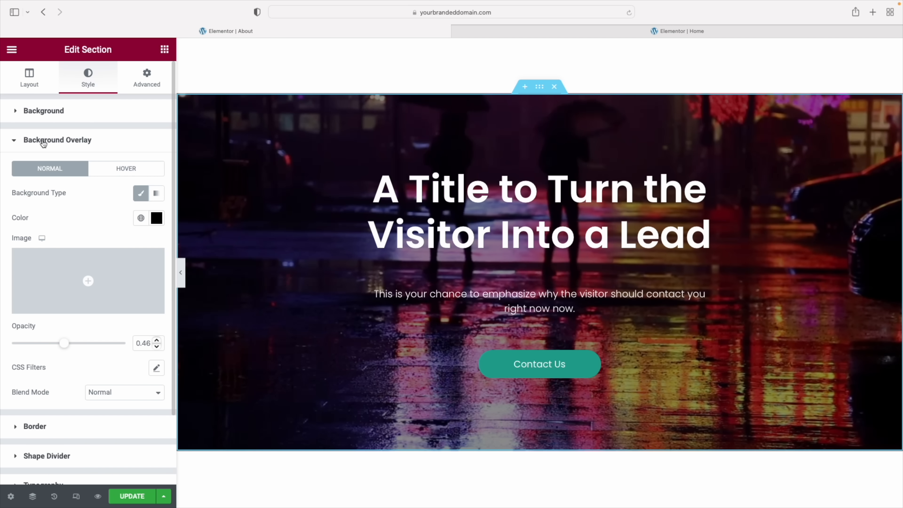
Change the section background to the classic 'beige bg' global colour and clear the black overlay
click(73, 120)
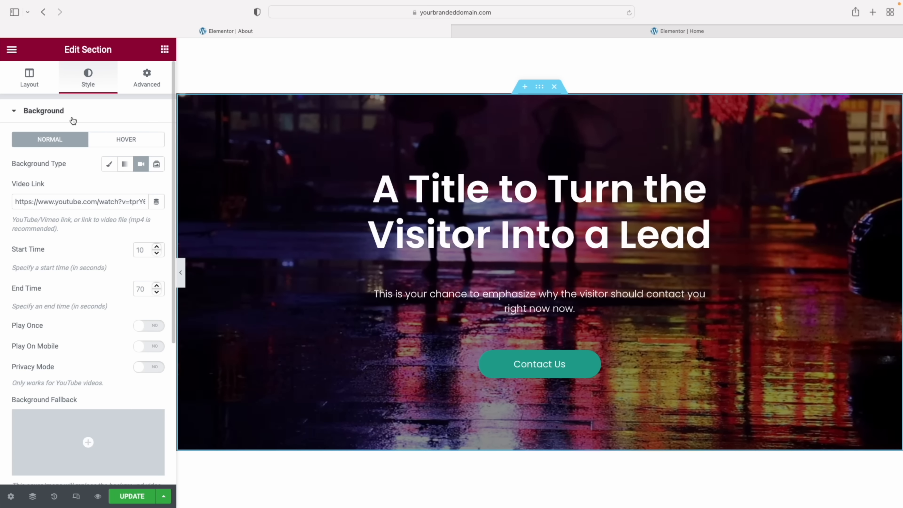
click(109, 164)
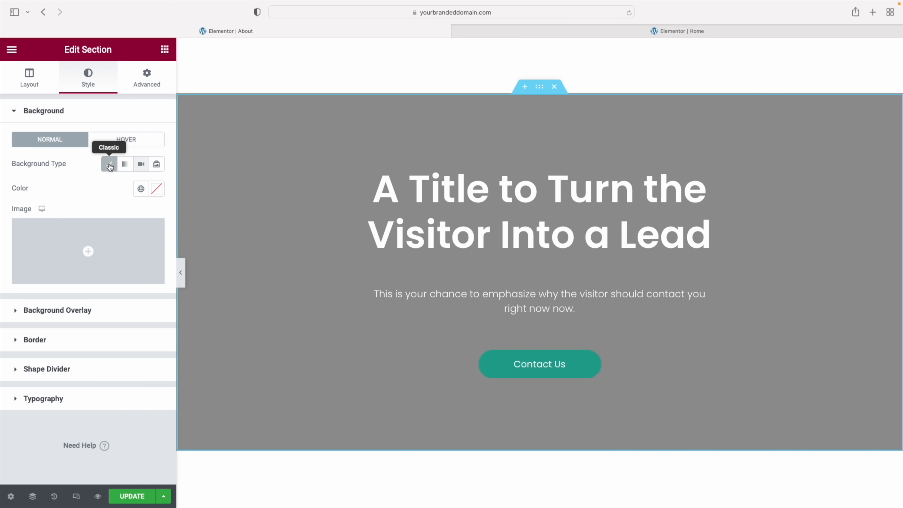
click(141, 189)
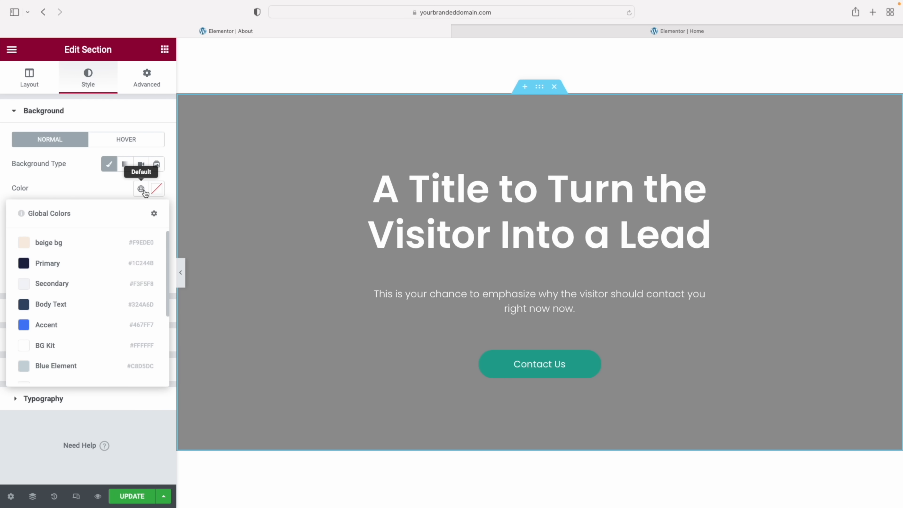
click(57, 243)
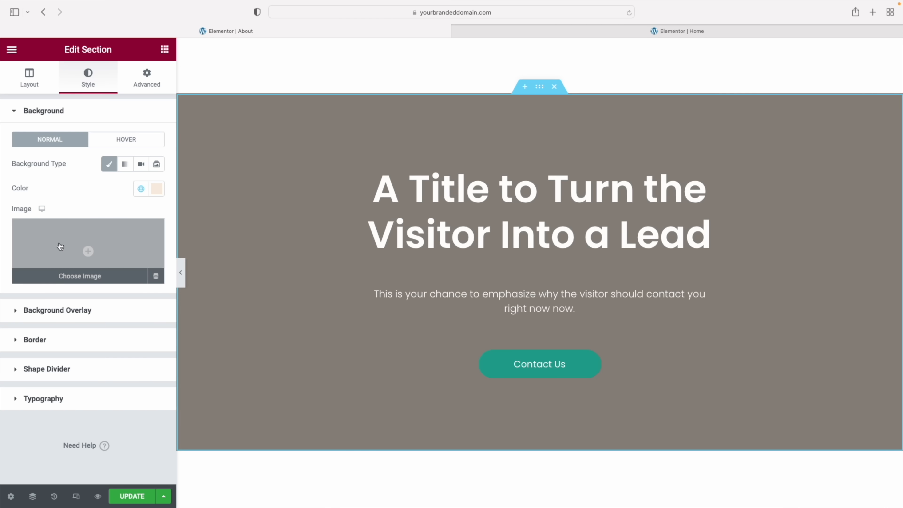
click(62, 116)
click(58, 141)
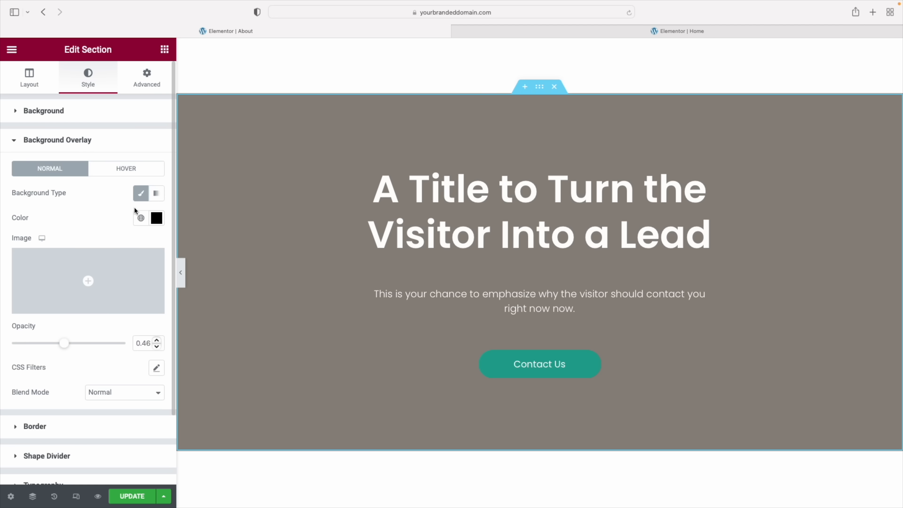
click(156, 219)
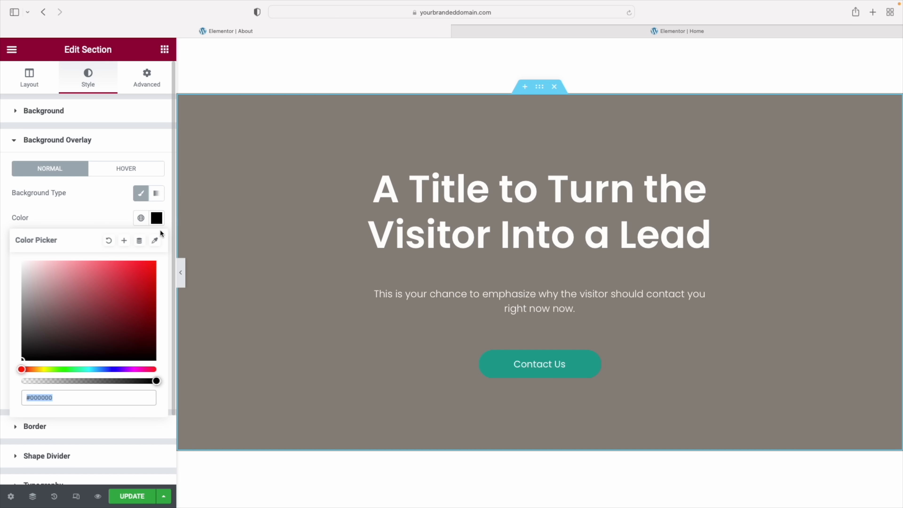
click(109, 242)
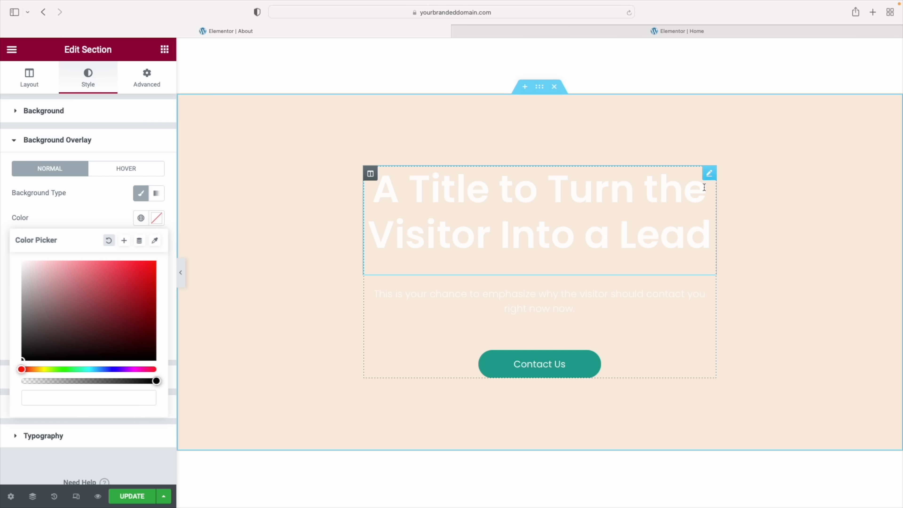
Give the heading and paragraph the dark navy global text colour
click(463, 227)
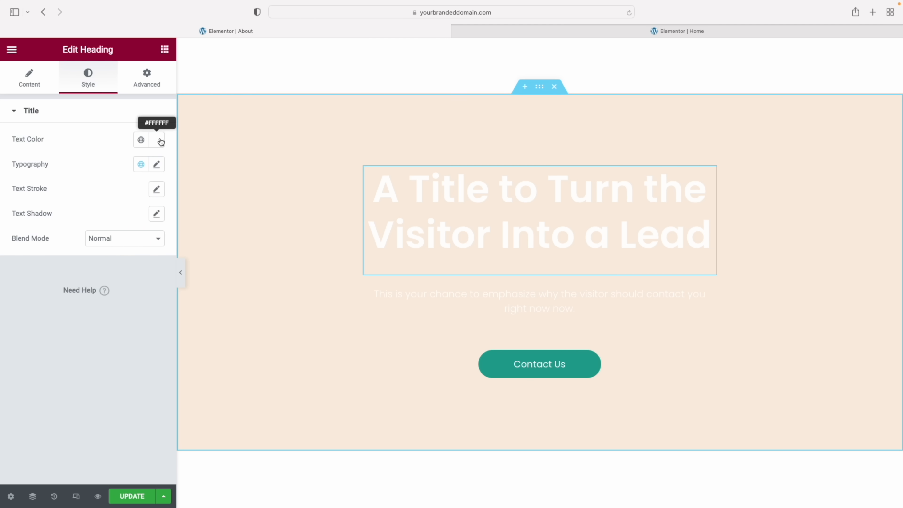
click(141, 139)
click(106, 214)
click(459, 303)
click(141, 164)
click(106, 238)
scroll(520, 385, up, 20)
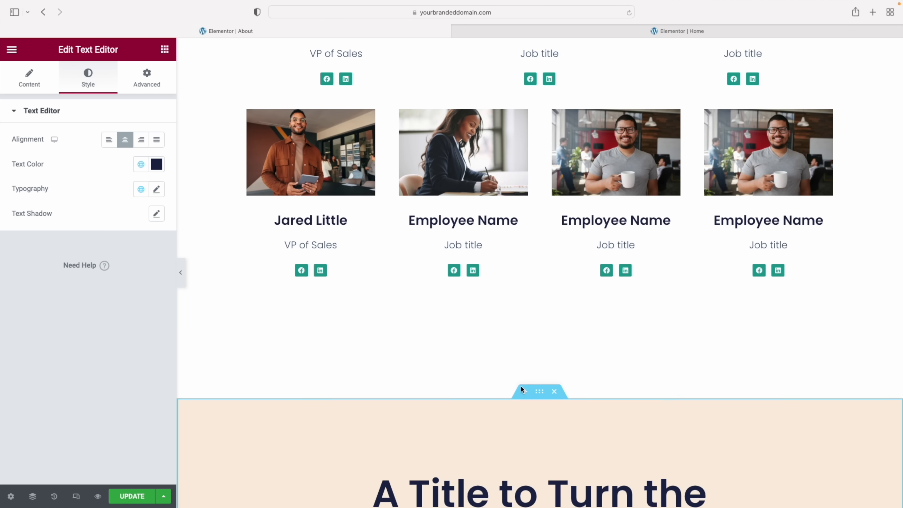
scroll(521, 387, down, 8)
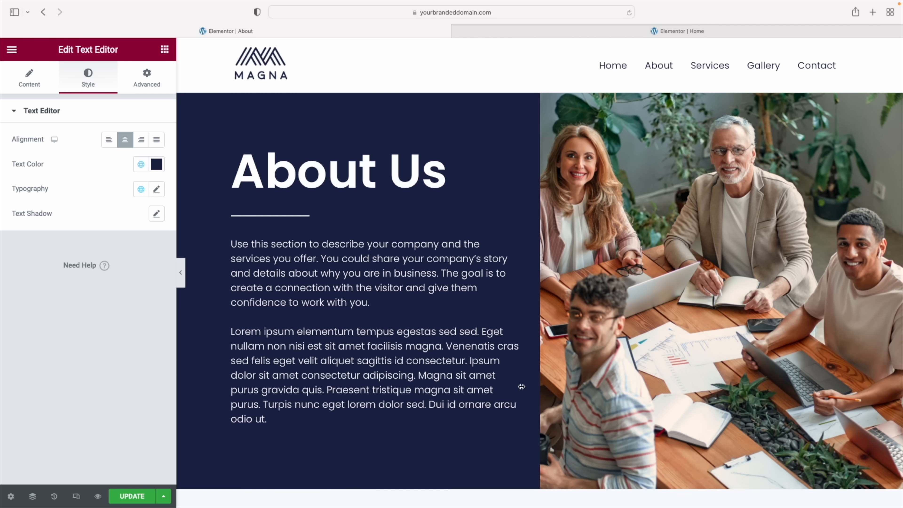
scroll(521, 387, down, 1)
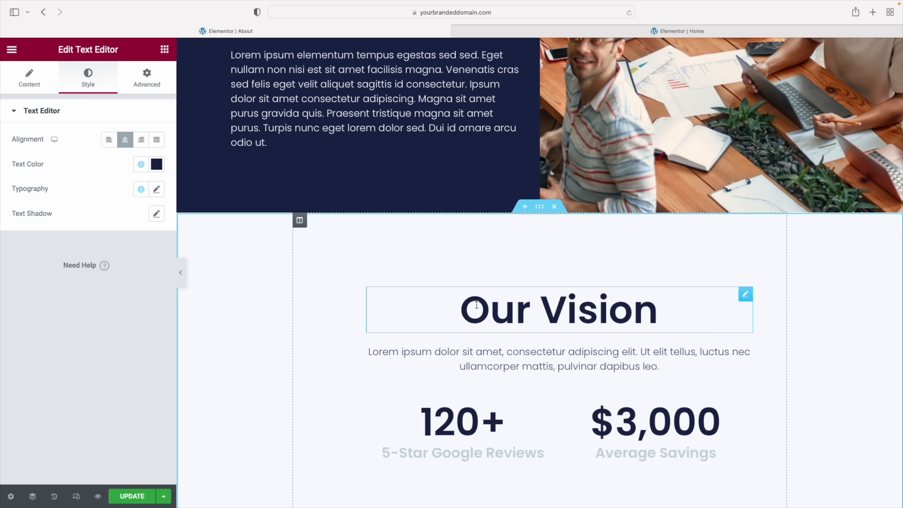
scroll(649, 272, up, 2)
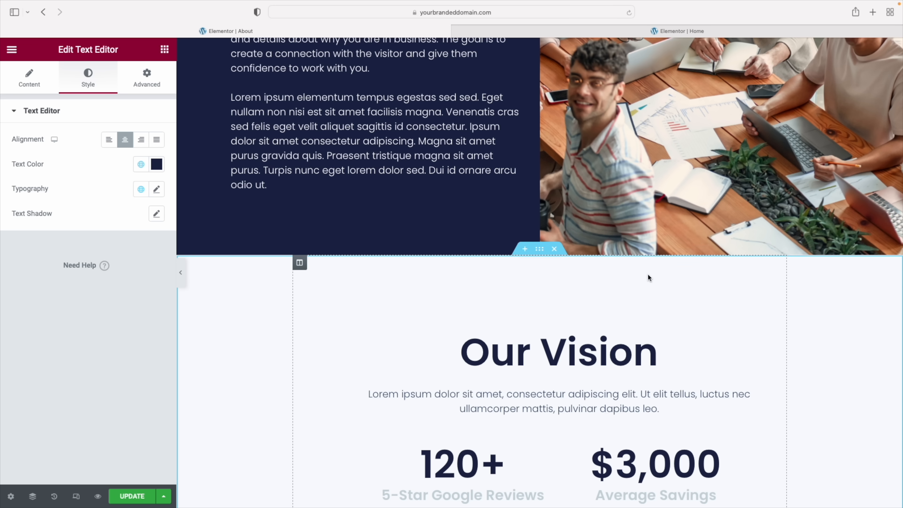
scroll(598, 210, up, 5)
scroll(601, 212, down, 6)
scroll(602, 213, down, 4)
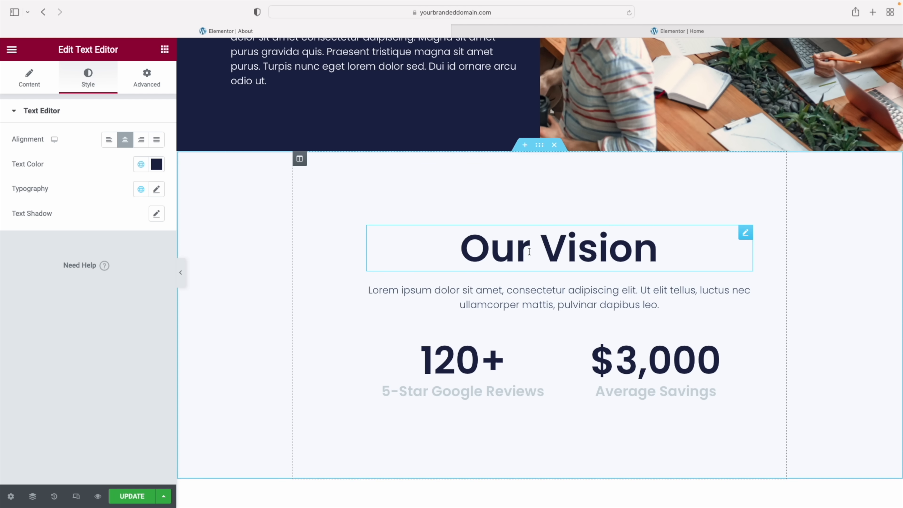
scroll(535, 199, up, 1)
scroll(526, 238, up, 1)
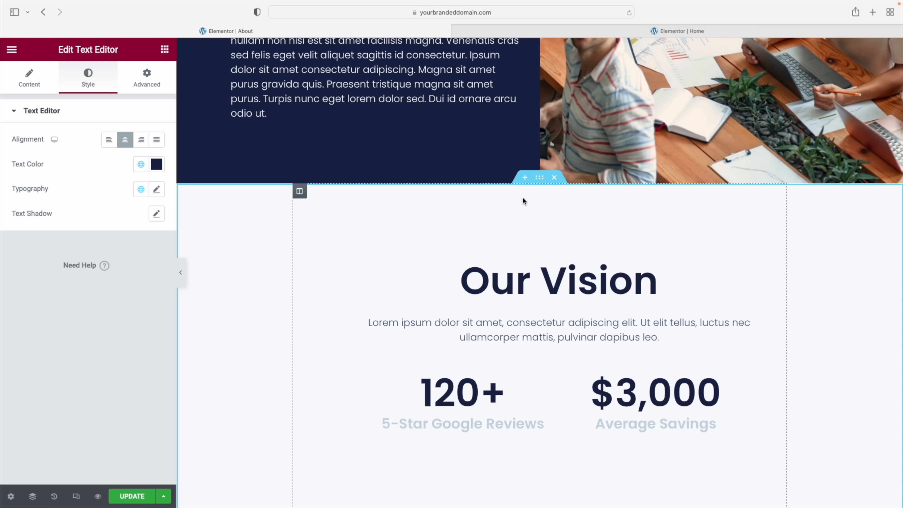
click(524, 178)
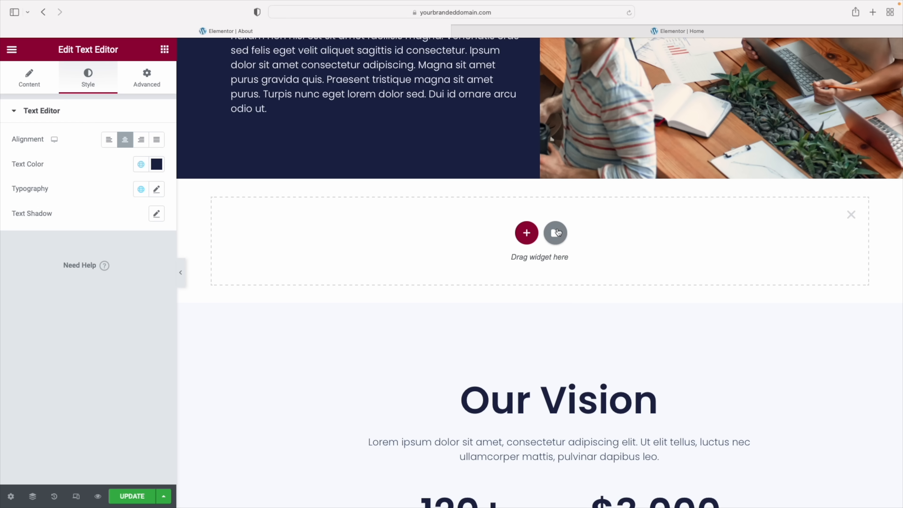
Give the new section a two-column structure and drop a Heading widget into the left column
click(527, 233)
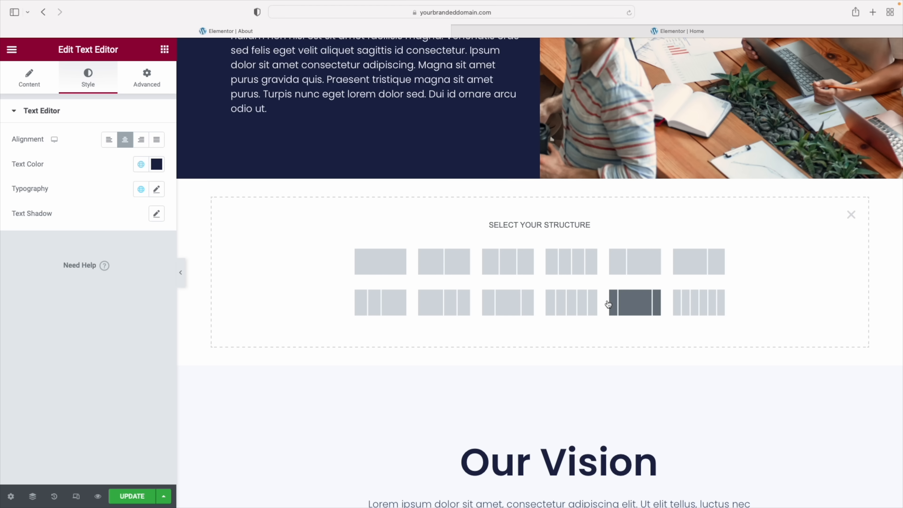
click(457, 262)
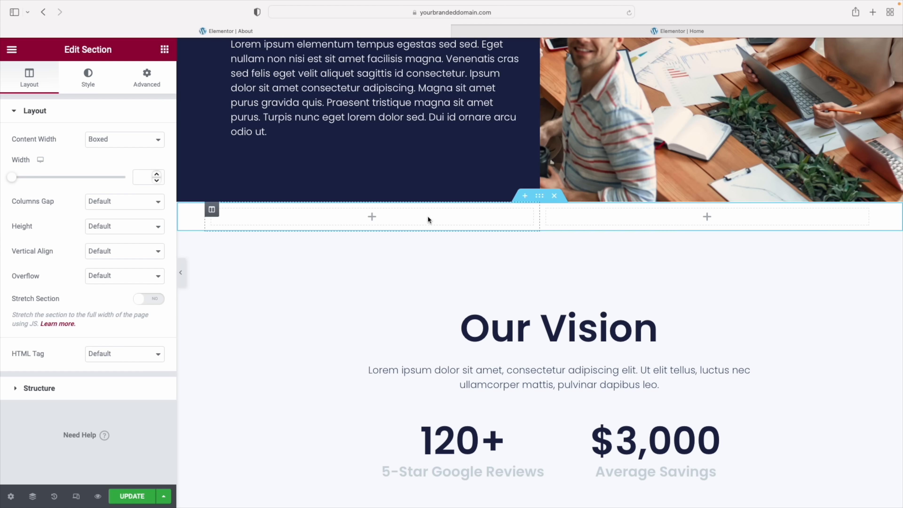
scroll(619, 213, up, 2)
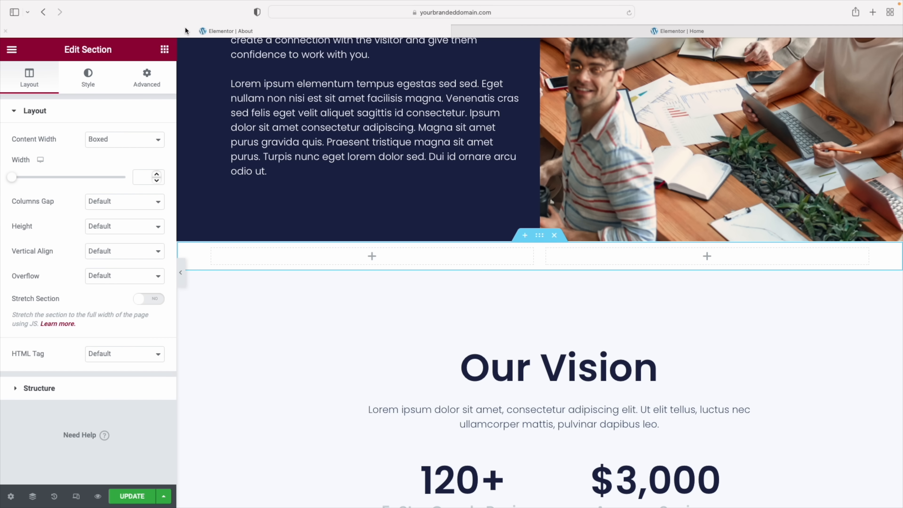
click(164, 50)
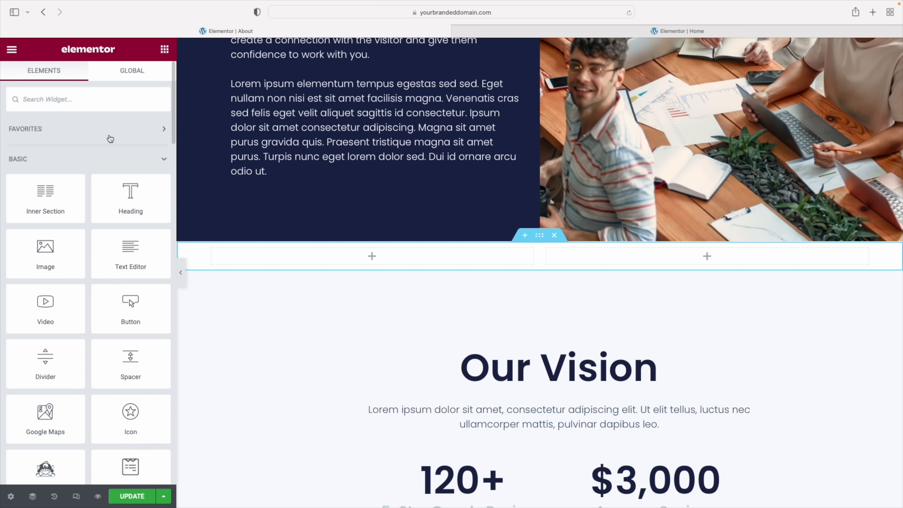
drag(132, 198, 348, 256)
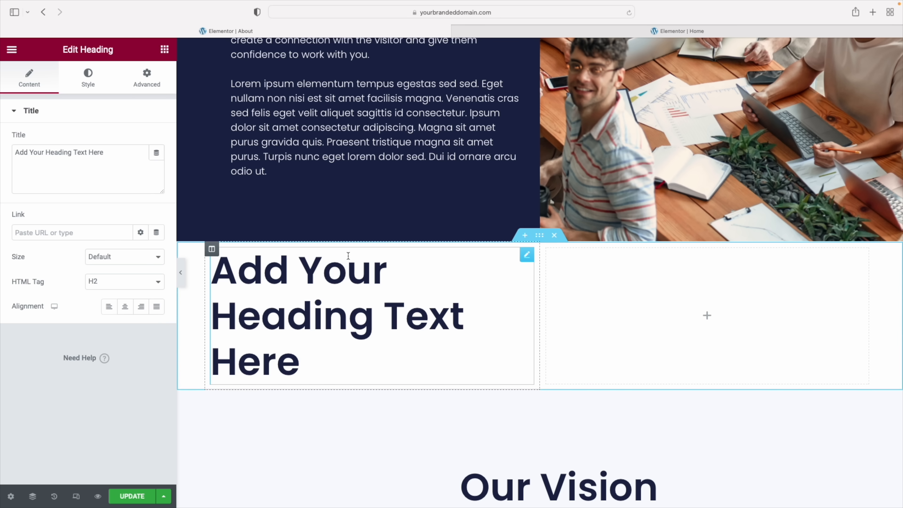
Add a Button under the heading and a Text Editor paragraph in the right column
click(165, 50)
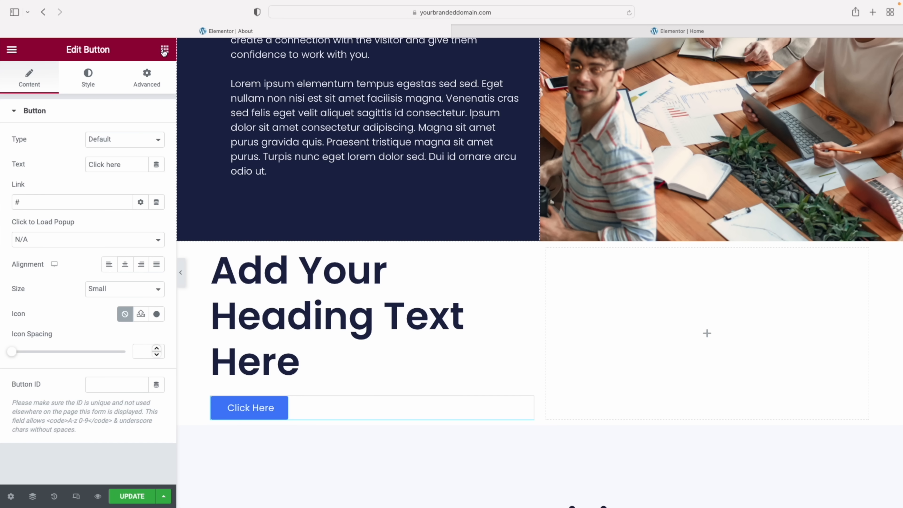
click(165, 49)
drag(131, 253, 598, 279)
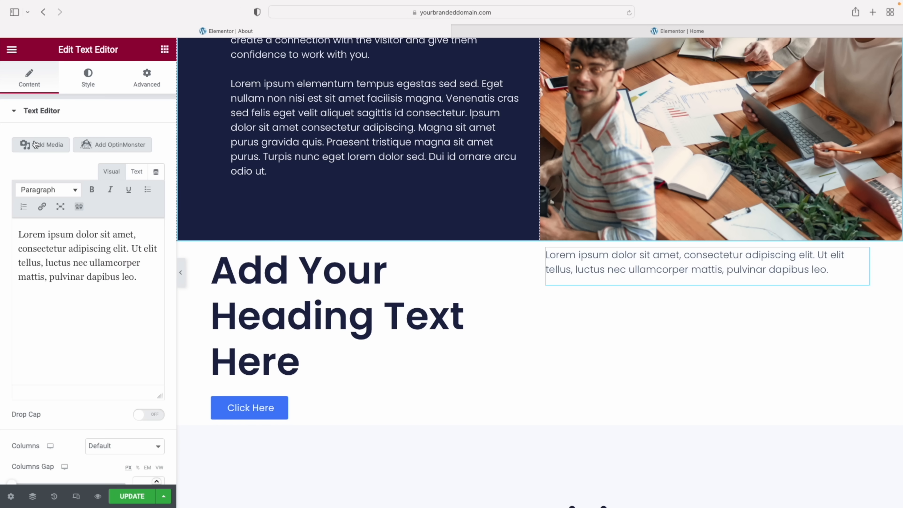
Find the Icon List widget by searching 'icon' and place it below the right column's text
click(164, 48)
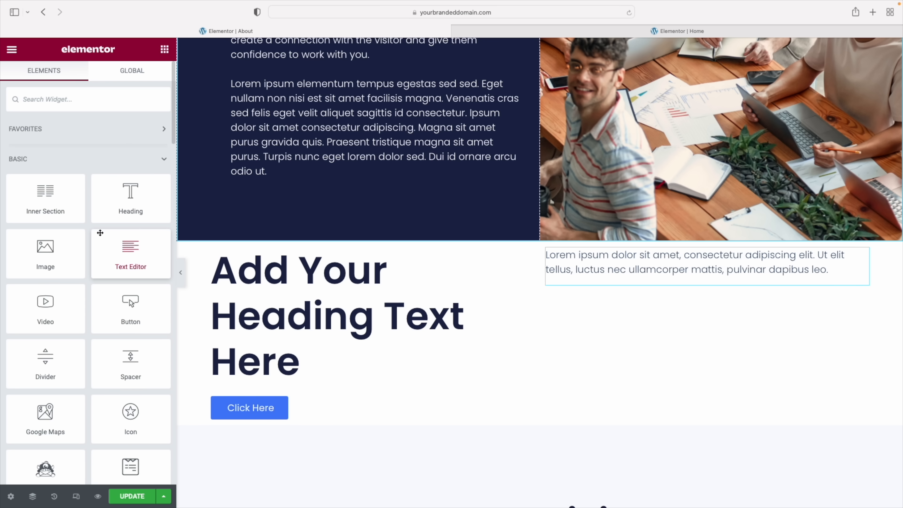
scroll(99, 236, down, 8)
scroll(100, 237, up, 5)
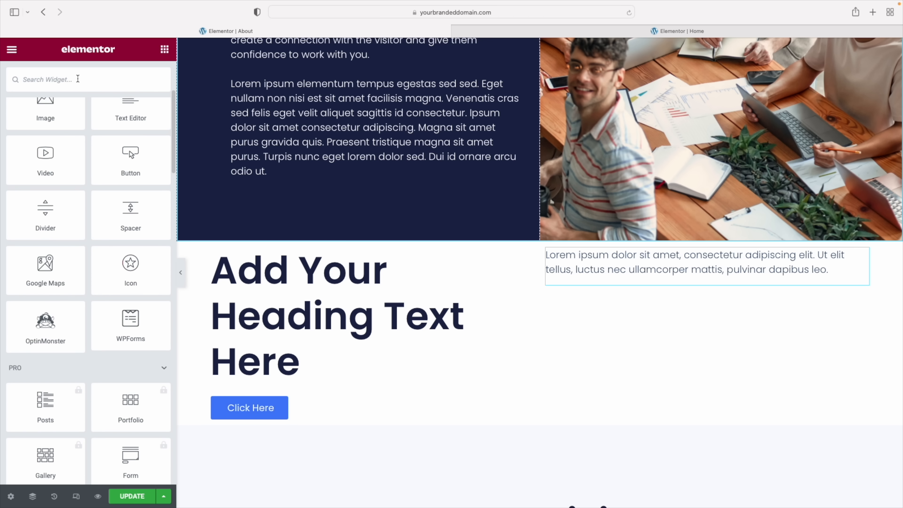
click(78, 79)
text(icon)
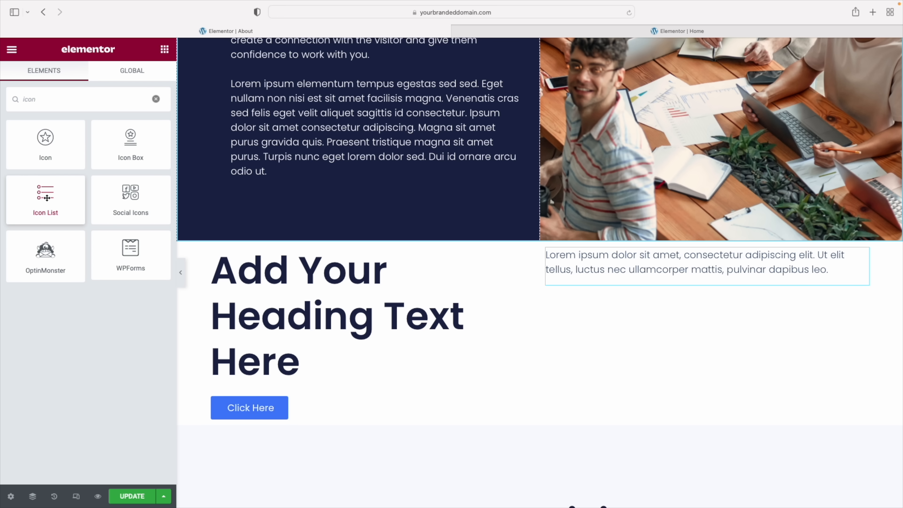
drag(47, 199, 601, 278)
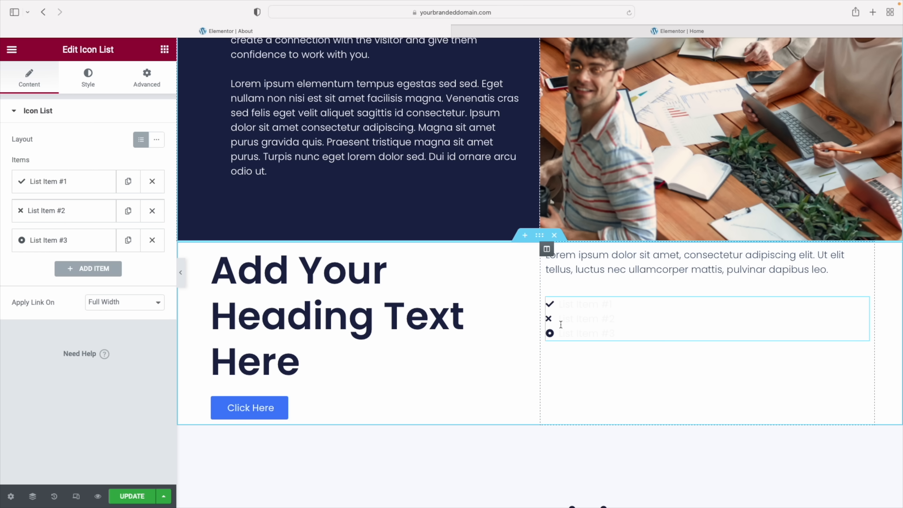
Set the two-column section's linked padding to 10 on every side
click(541, 236)
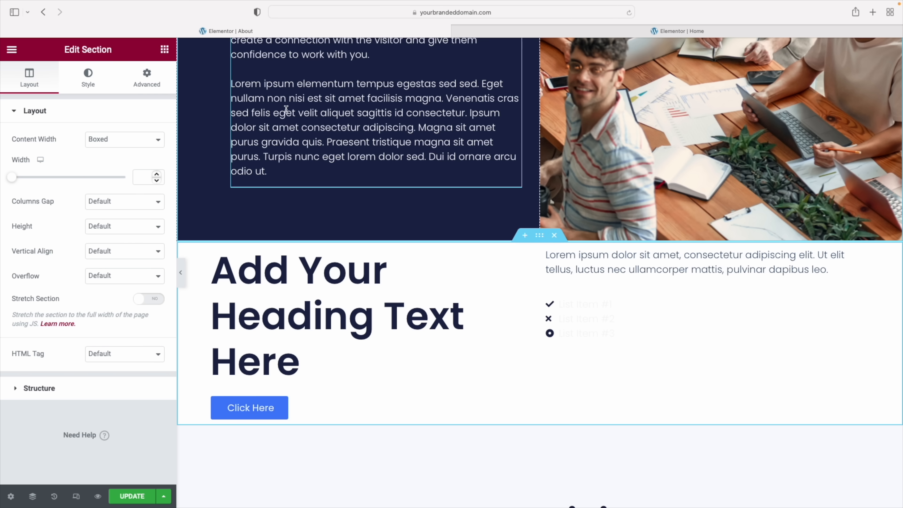
click(147, 77)
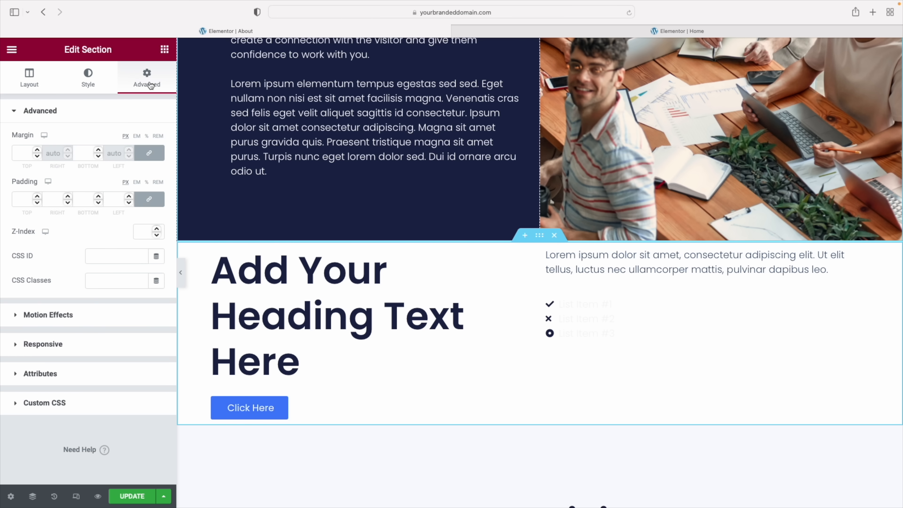
click(22, 198)
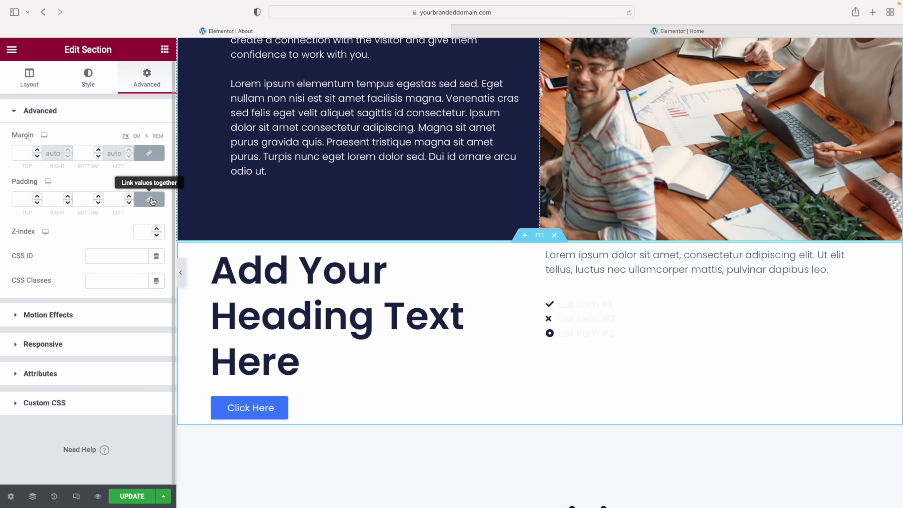
click(21, 202)
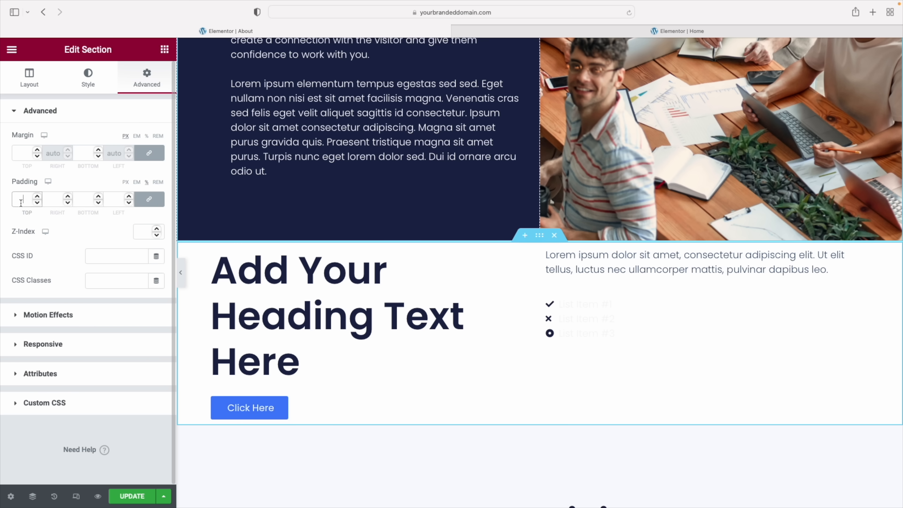
text(10)
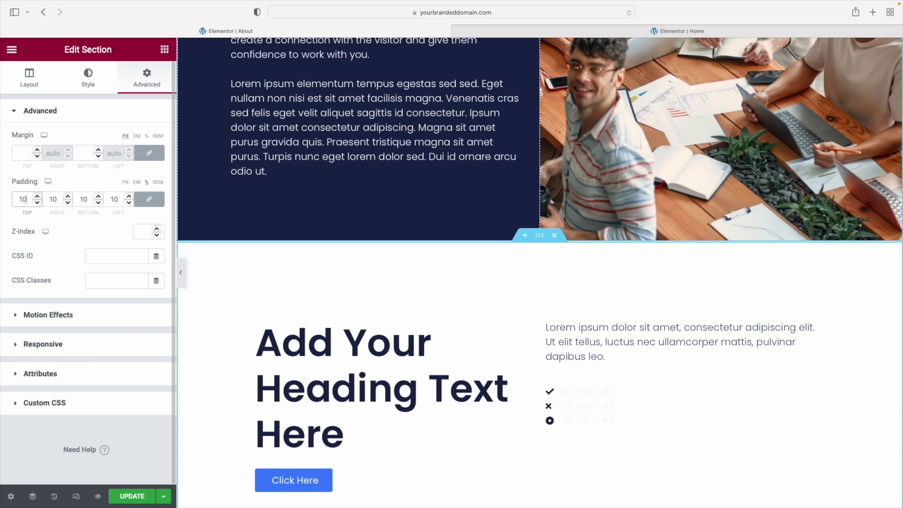
scroll(511, 248, down, 3)
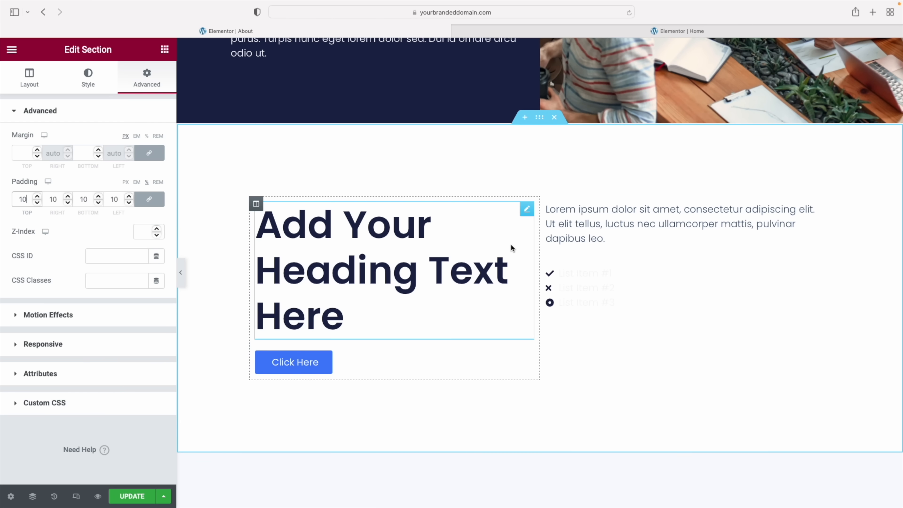
click(310, 230)
Retitle the heading "What's our 'why?'" and reduce its font size from 65 to 47
triple_click(90, 158)
text(What';s our 'why?')
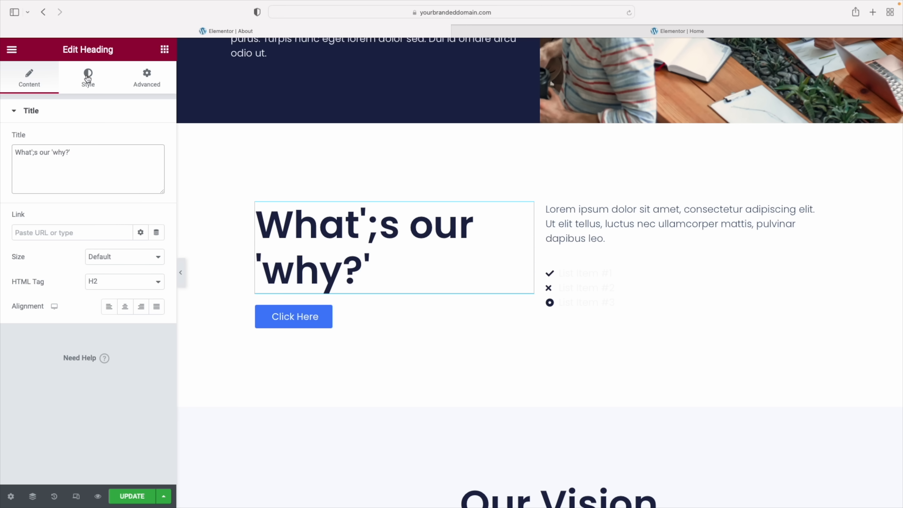
click(88, 77)
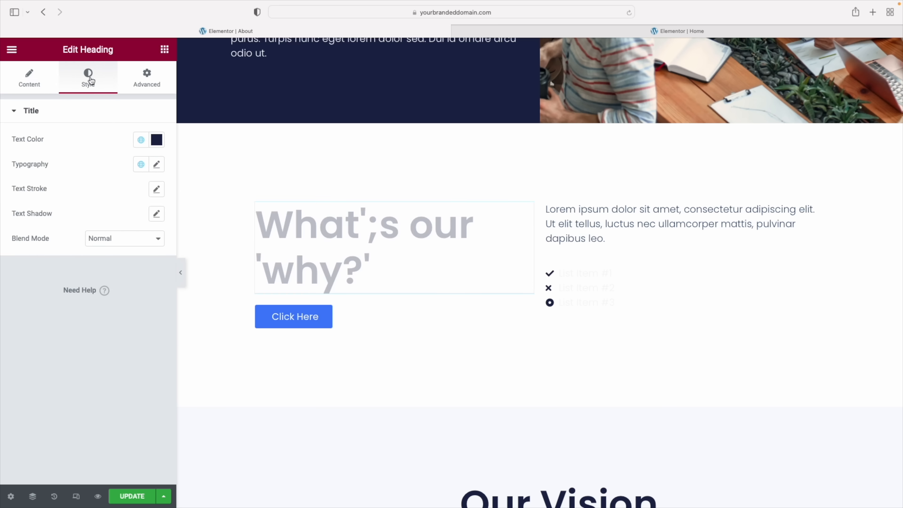
click(157, 164)
drag(52, 260, 44, 262)
Remove the stray semicolon from the title and narrow the left column to about 46%
click(29, 79)
click(34, 153)
key(BackSpace)
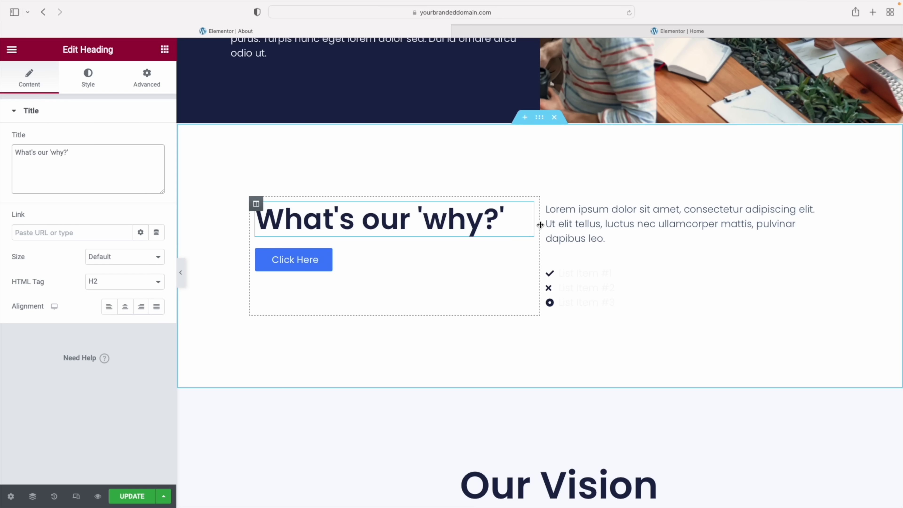
mouse_move(540, 225)
mouse_down()
mouse_move(445, 225)
mouse_move(690, 224)
mouse_move(486, 220)
mouse_move(522, 227)
mouse_up()
click(562, 224)
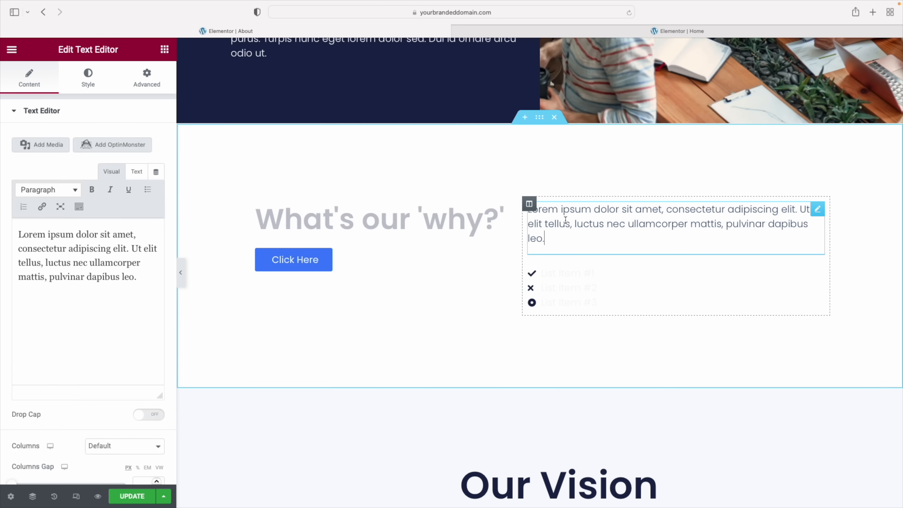
Paste the new paragraph text over the placeholder and relabel the button 'Contact Us'
triple_click(109, 273)
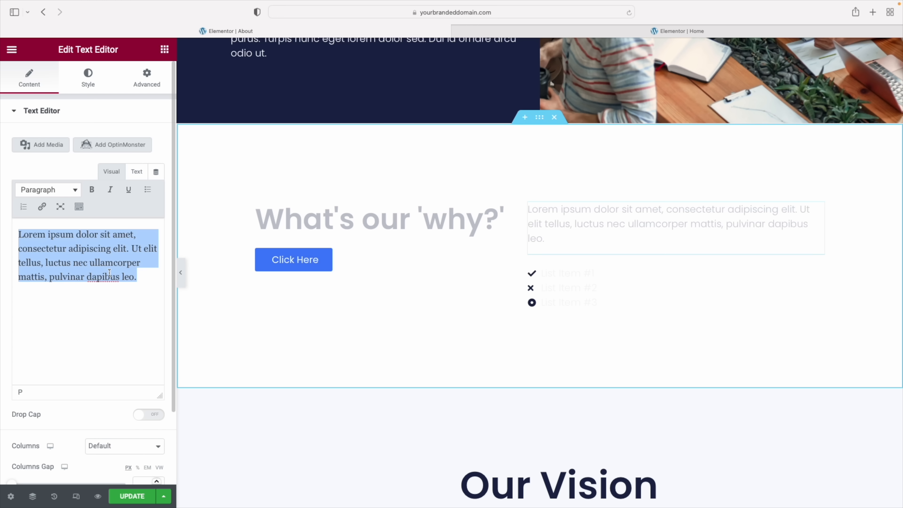
text(Curabitur et mattis ante. Maecenas sit amet commodo tellus. Phasellus fermentum pretium eros, ut faucibus velit auctor eget. Vestibulum semper sed magna pretium congue. Phasellus fermentum pretium eros, ut faucibus velit auctor!)
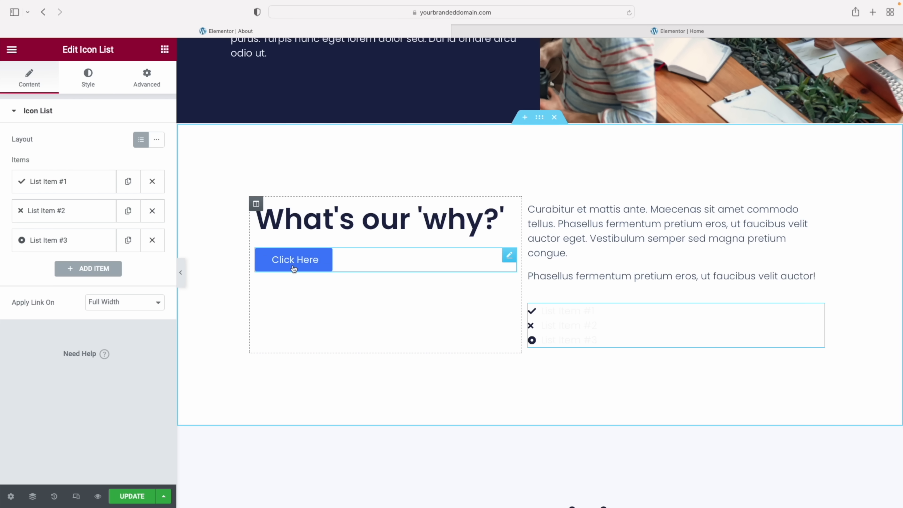
click(294, 263)
double_click(113, 164)
click(118, 164)
text(Contact Us)
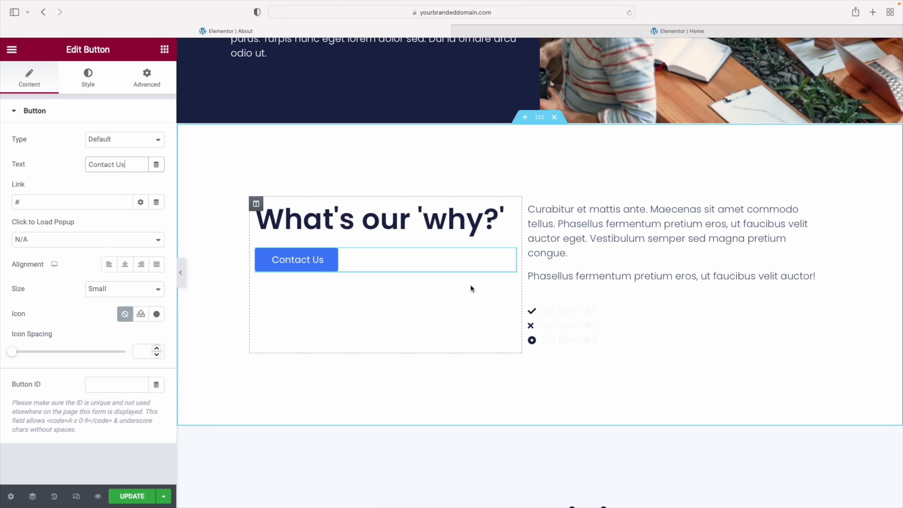
Copy the lower teal Contact Us button's style onto this button and align it left
scroll(470, 287, down, 20)
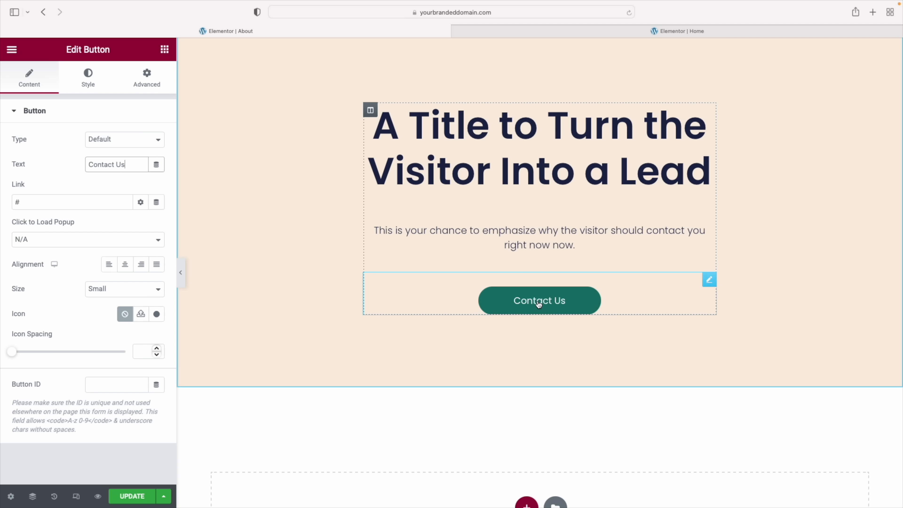
right_click(534, 300)
click(566, 352)
scroll(494, 305, up, 20)
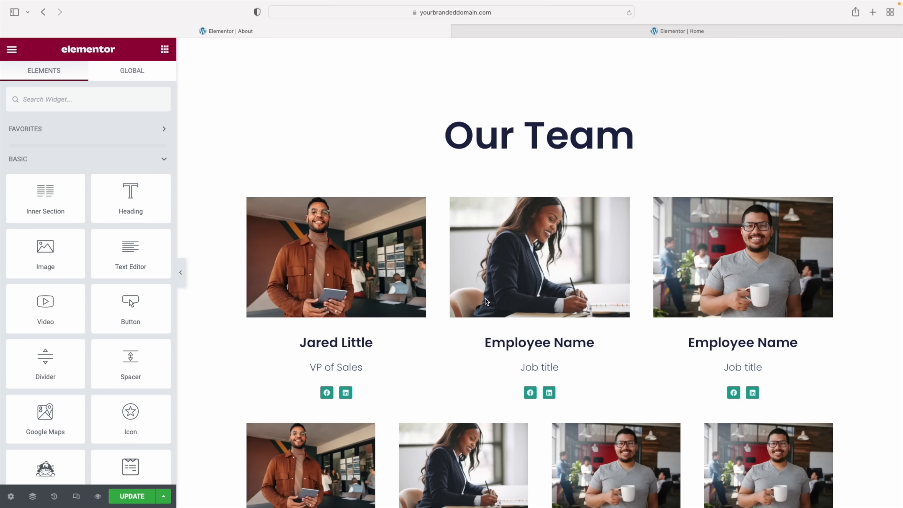
right_click(321, 258)
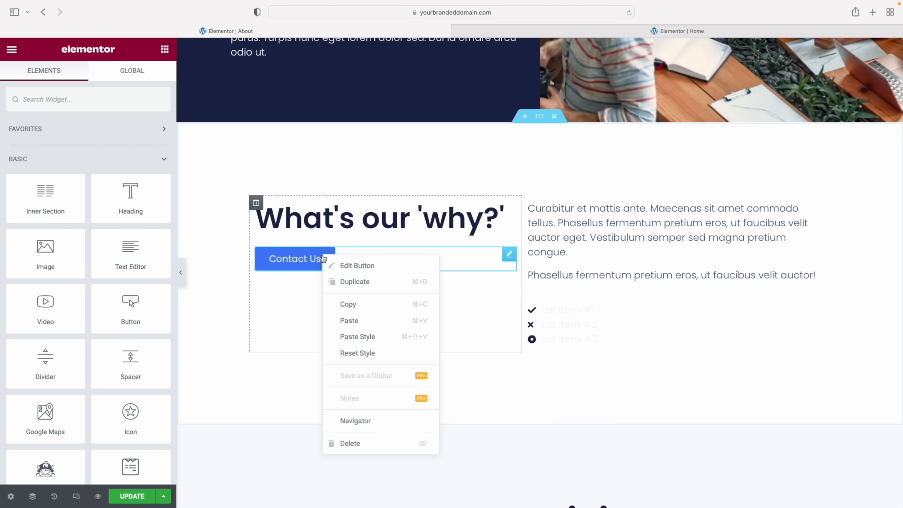
click(358, 337)
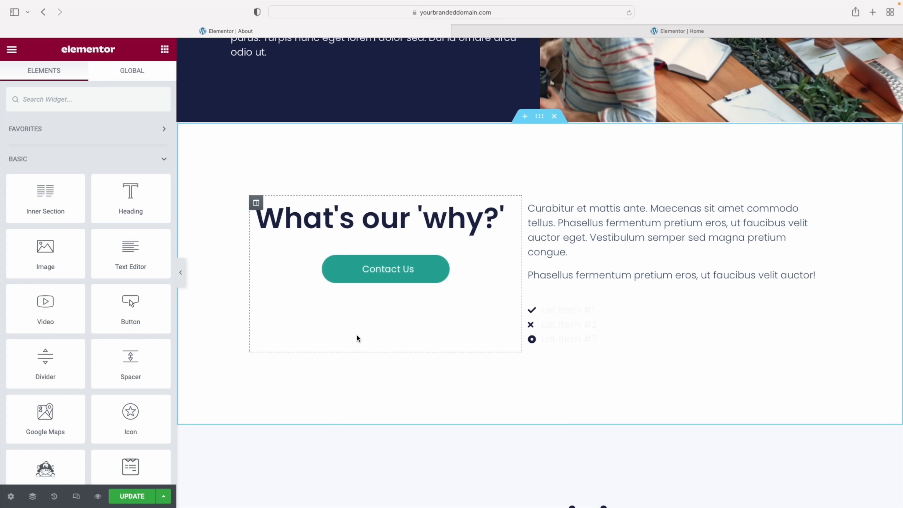
click(360, 265)
click(110, 267)
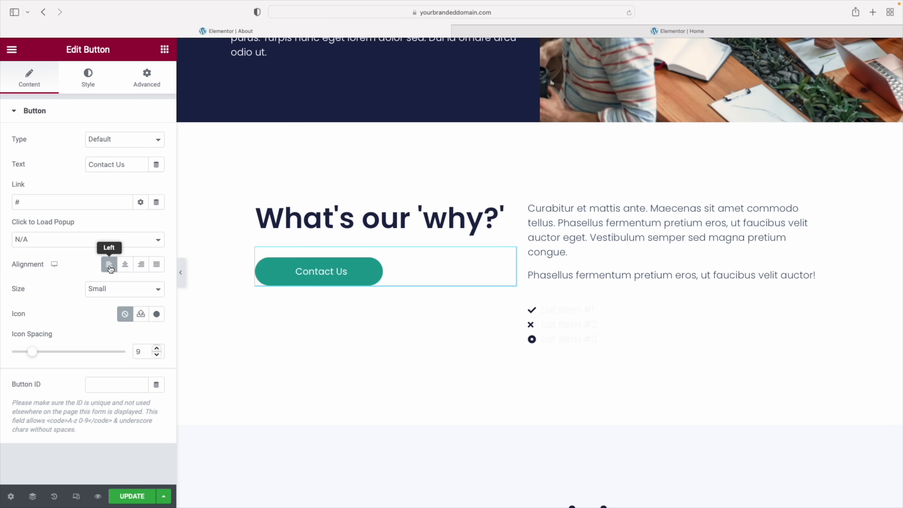
Rename the first icon list item to Benefit 1 and give it the regular Clock icon
click(578, 314)
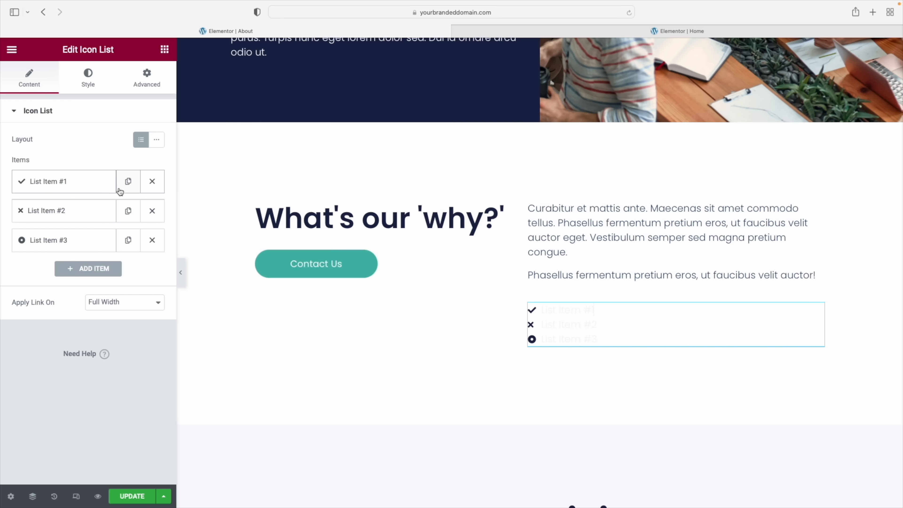
click(76, 186)
drag(21, 223, 68, 228)
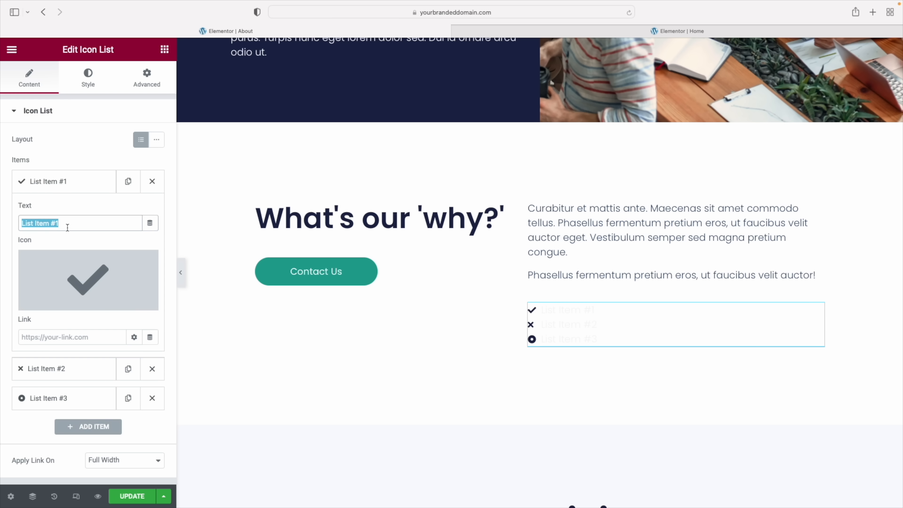
text(Benefit 1)
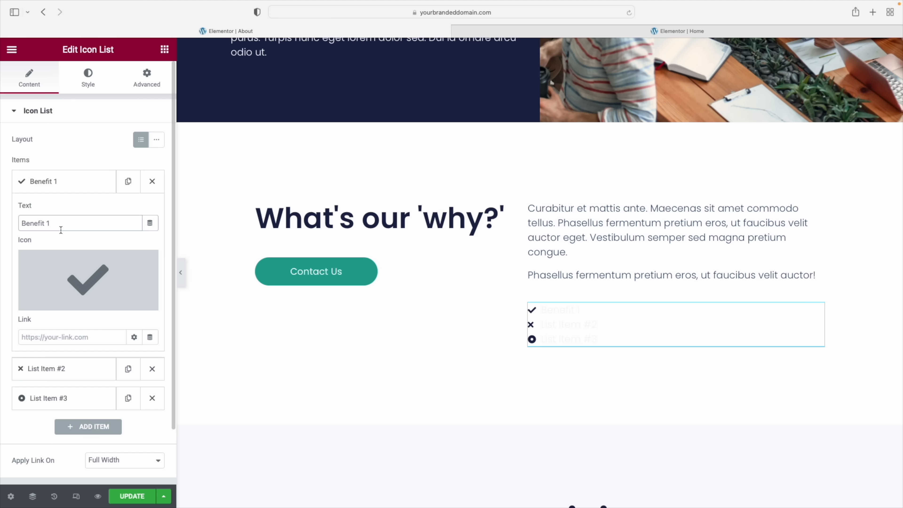
mouse_move(62, 302)
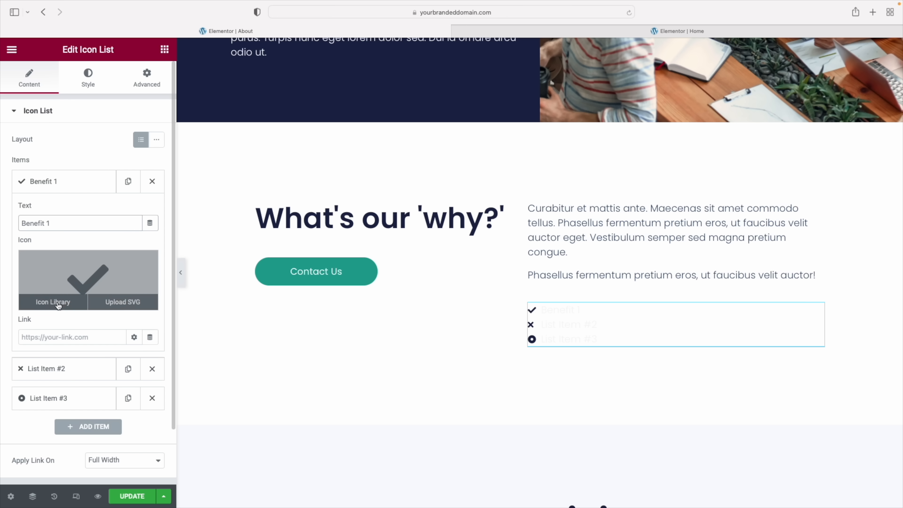
click(58, 303)
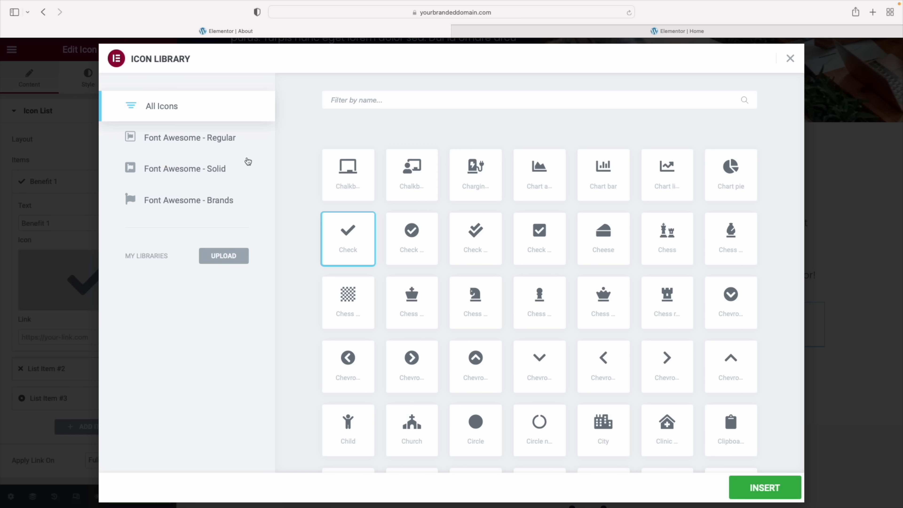
click(158, 141)
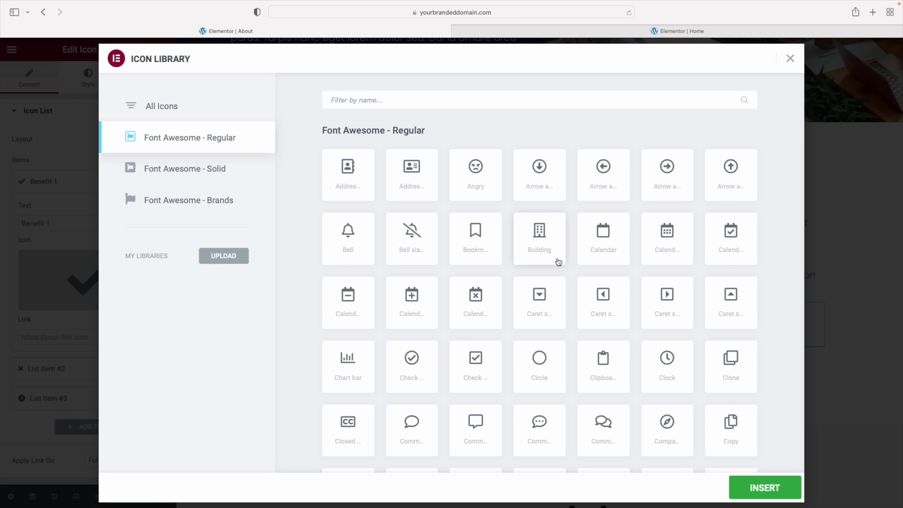
click(666, 359)
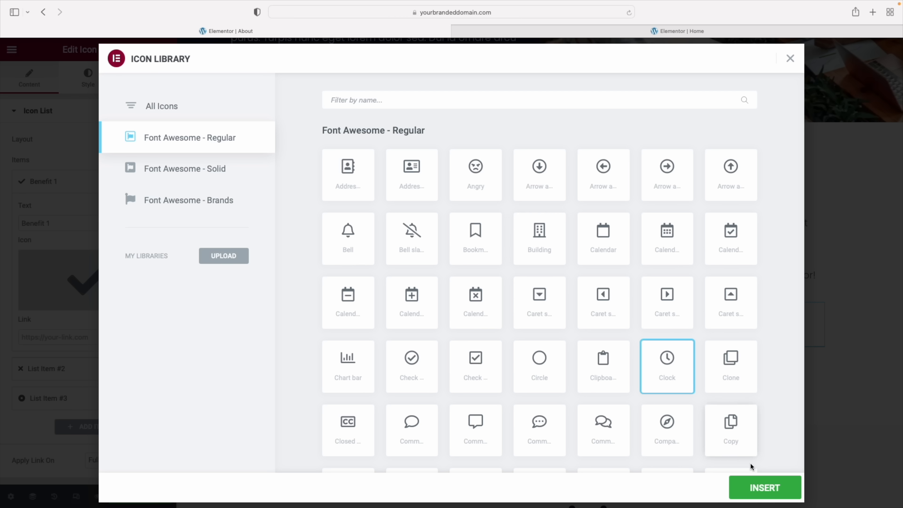
click(765, 489)
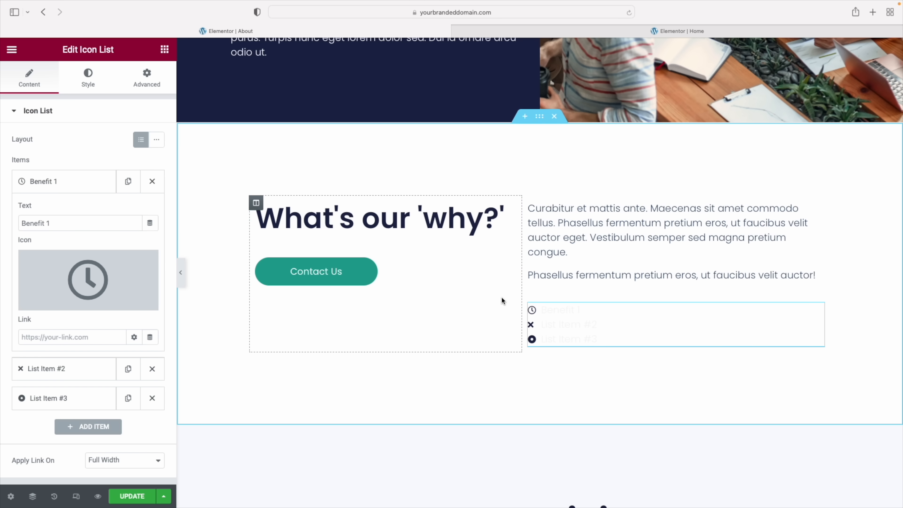
click(57, 181)
Give List Item #2 the Map icon
click(56, 210)
mouse_move(73, 328)
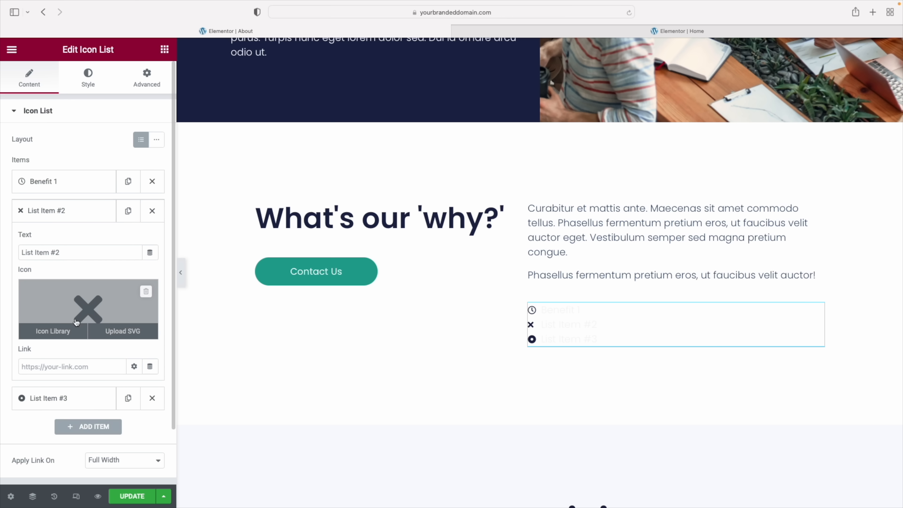
click(69, 332)
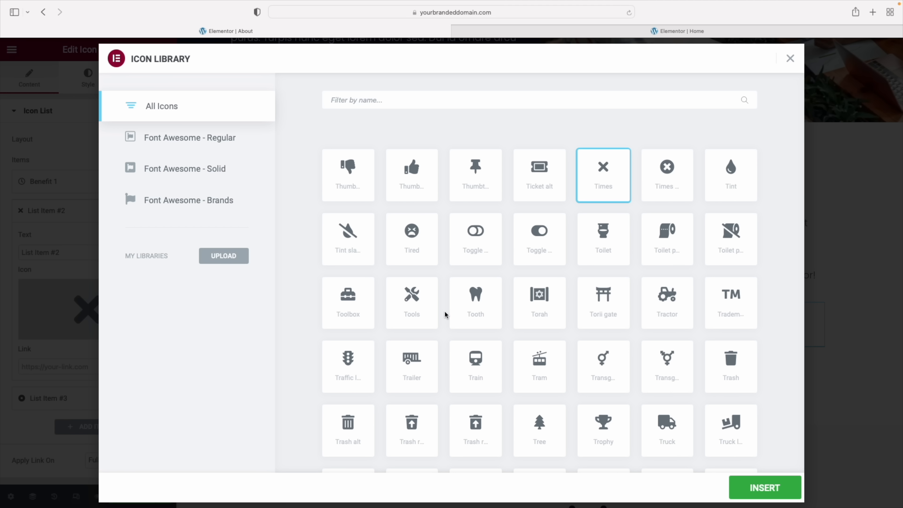
click(397, 100)
text(map)
click(350, 176)
click(765, 488)
Give List Item #3 the Lightbulb icon
click(53, 397)
click(77, 333)
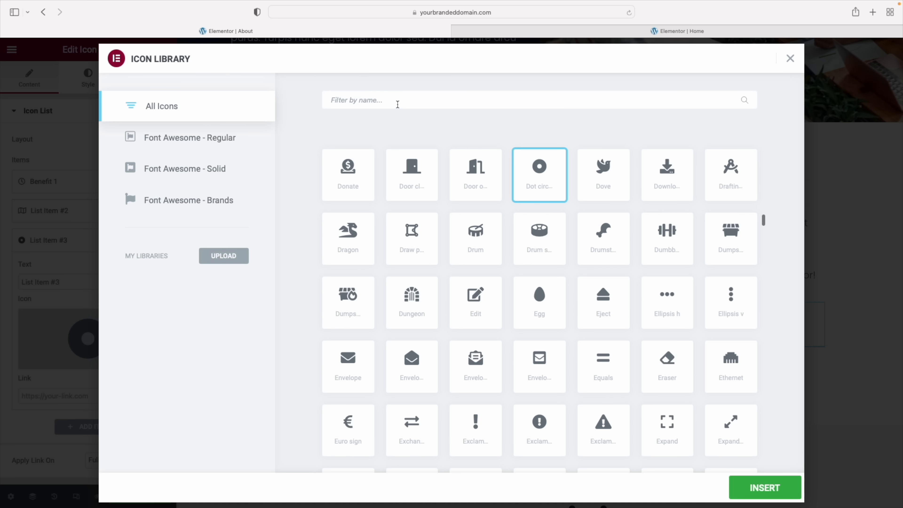
text(light)
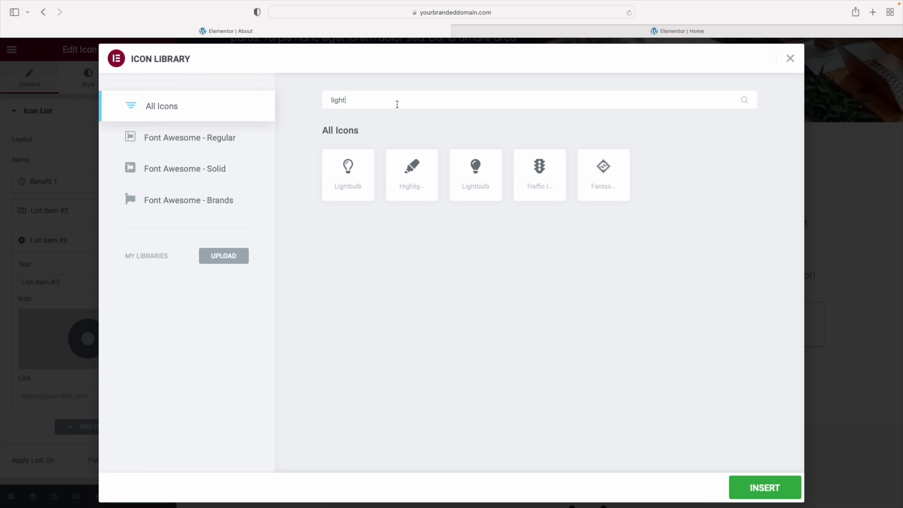
click(347, 172)
click(764, 495)
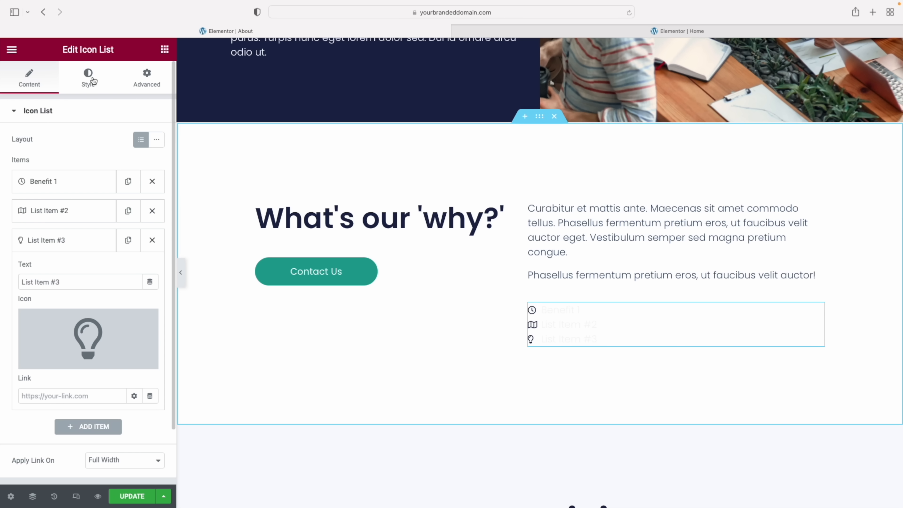
click(93, 80)
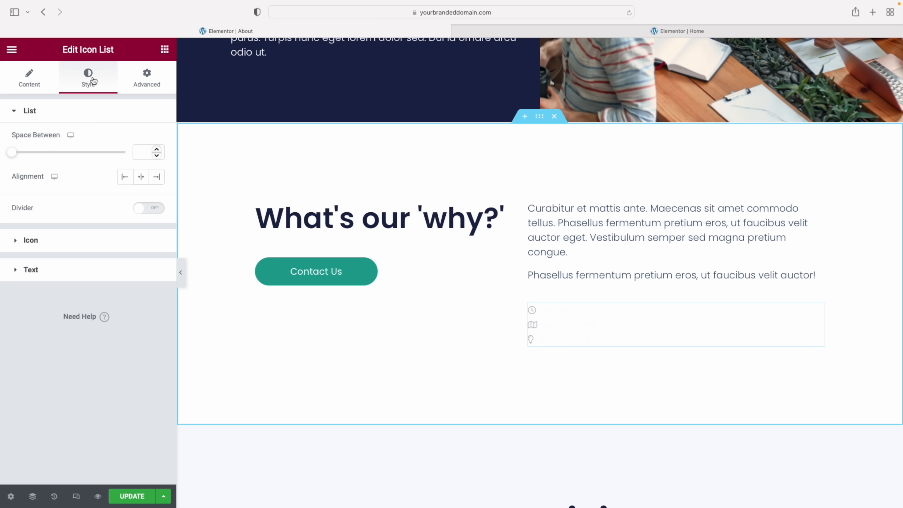
Make the list icons a grey-green global colour at size 26, with 15 spacing between items
click(49, 244)
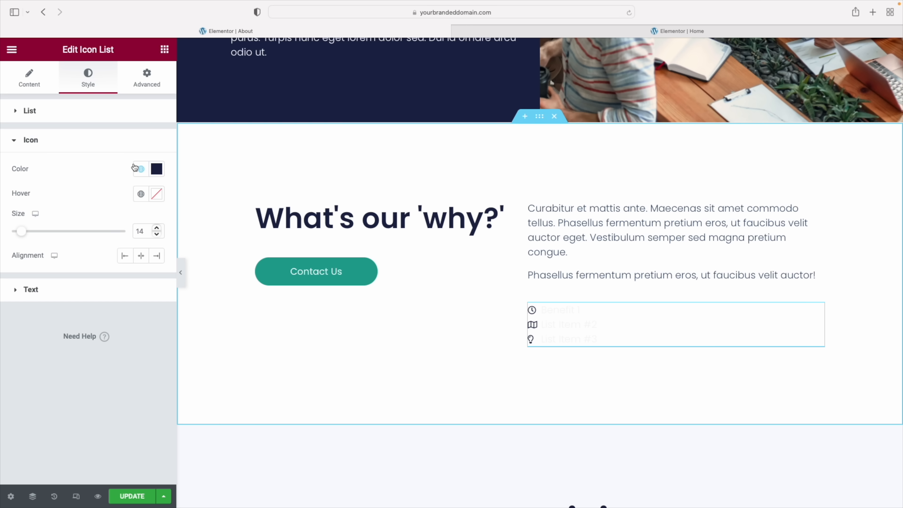
click(141, 169)
scroll(167, 320, down, 5)
click(70, 326)
drag(24, 233, 36, 232)
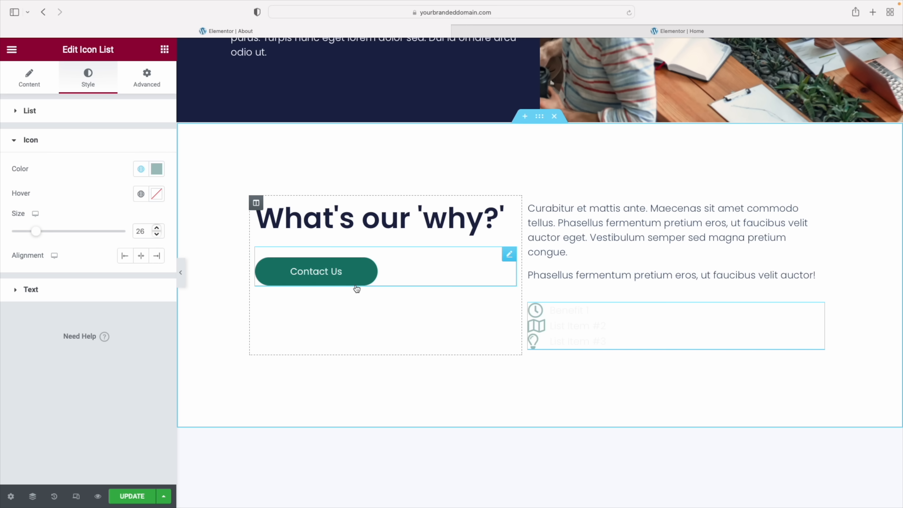
click(35, 115)
drag(12, 154, 45, 155)
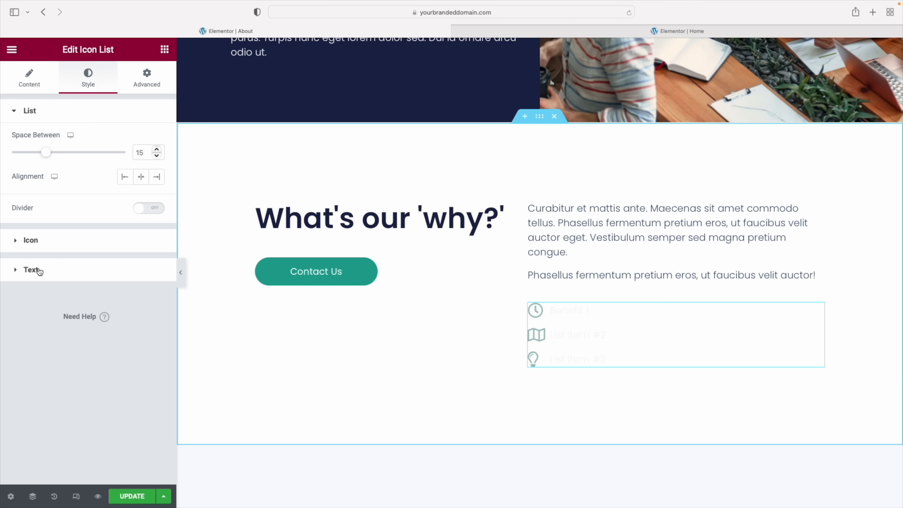
Set the list text to the Primary dark navy colour with Medium (500) font weight
click(32, 270)
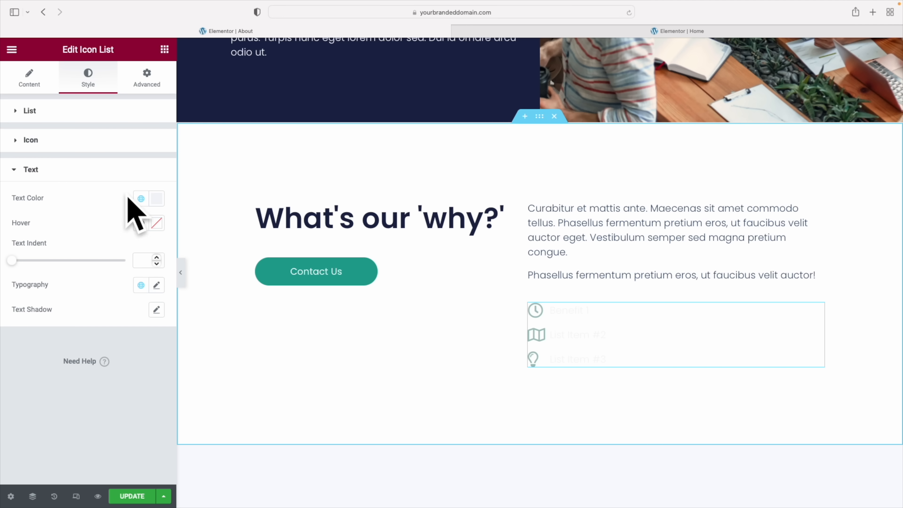
click(142, 200)
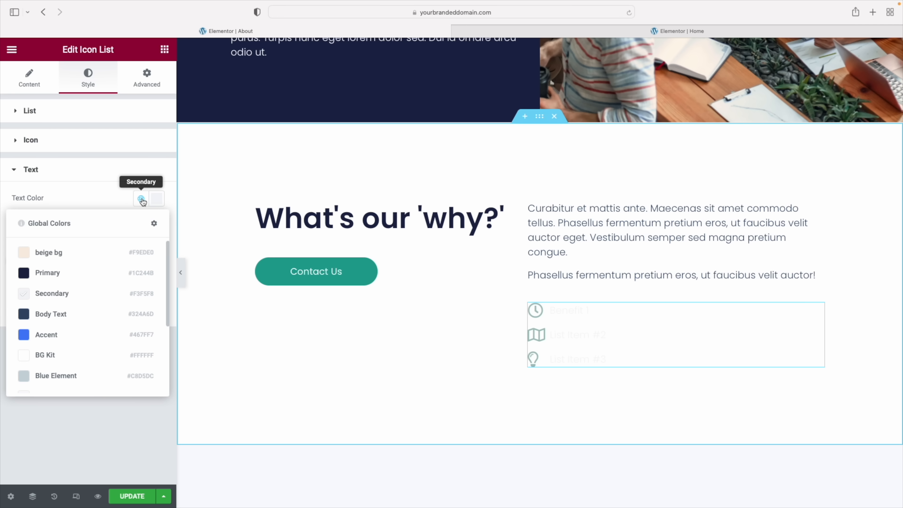
click(100, 272)
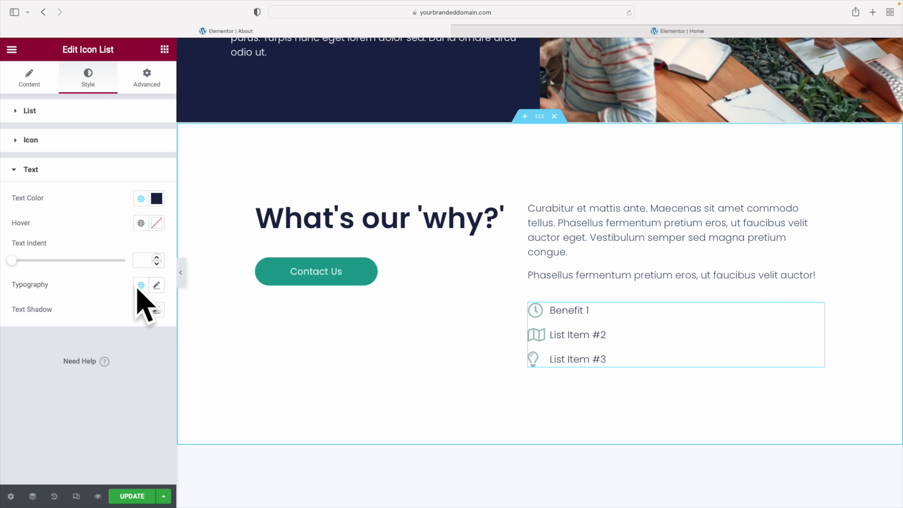
click(155, 286)
scroll(109, 320, down, 3)
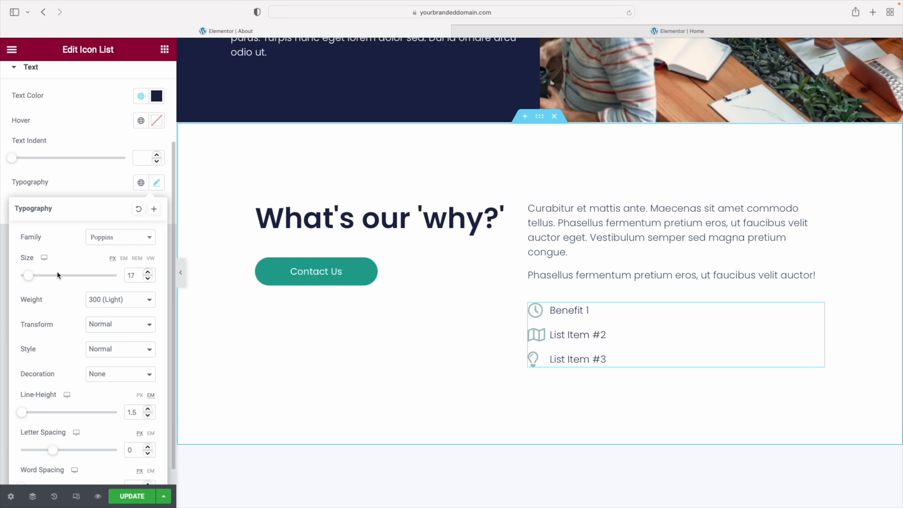
click(138, 301)
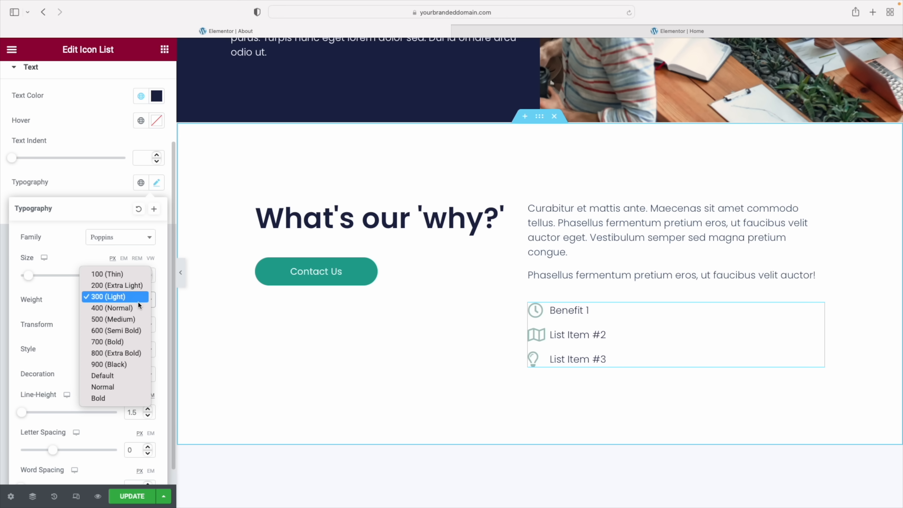
click(134, 321)
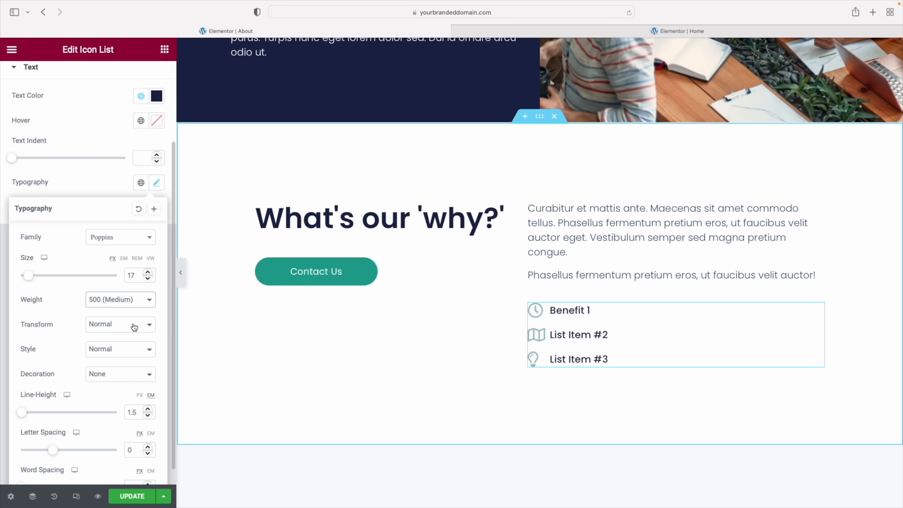
Preview the styled list with the panel hidden, then select the 'What's our why?' section
click(181, 273)
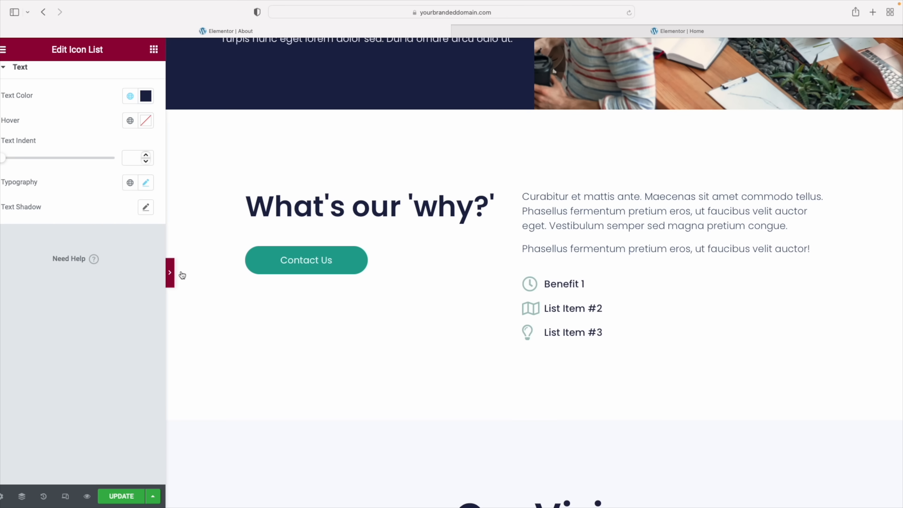
scroll(407, 269, up, 2)
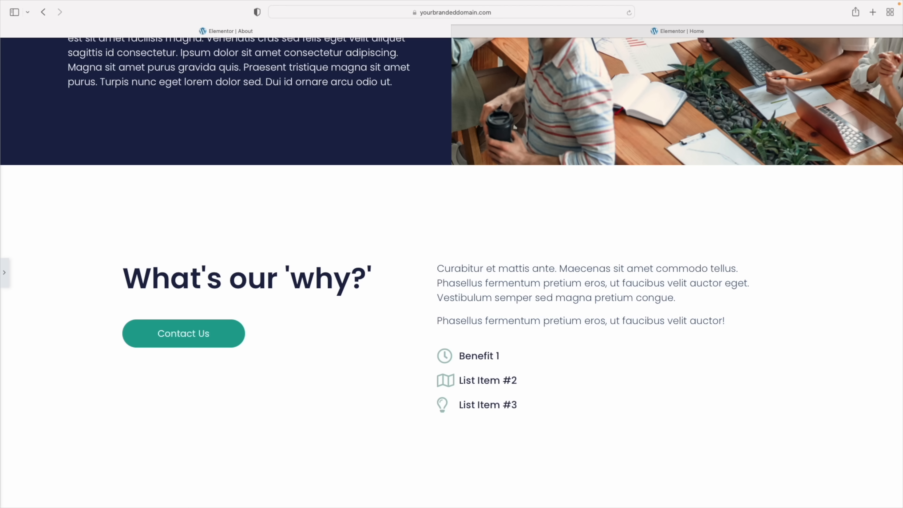
click(5, 272)
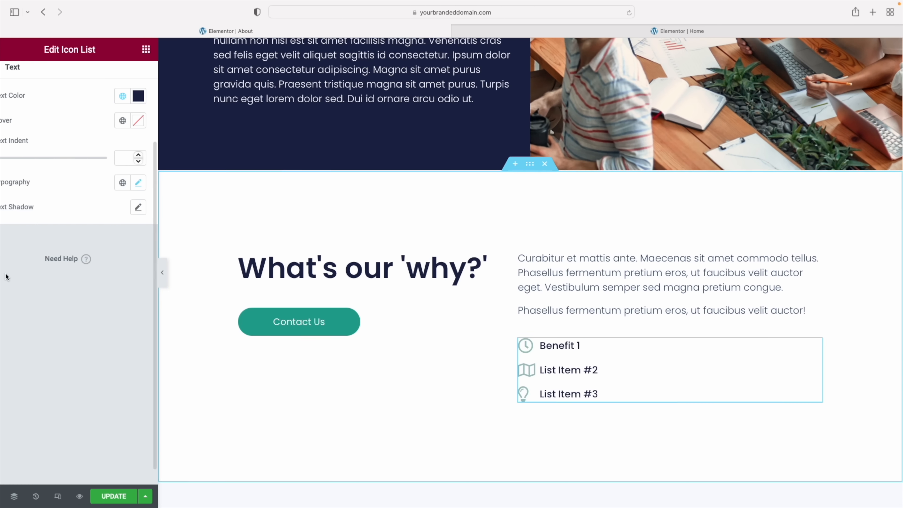
click(538, 178)
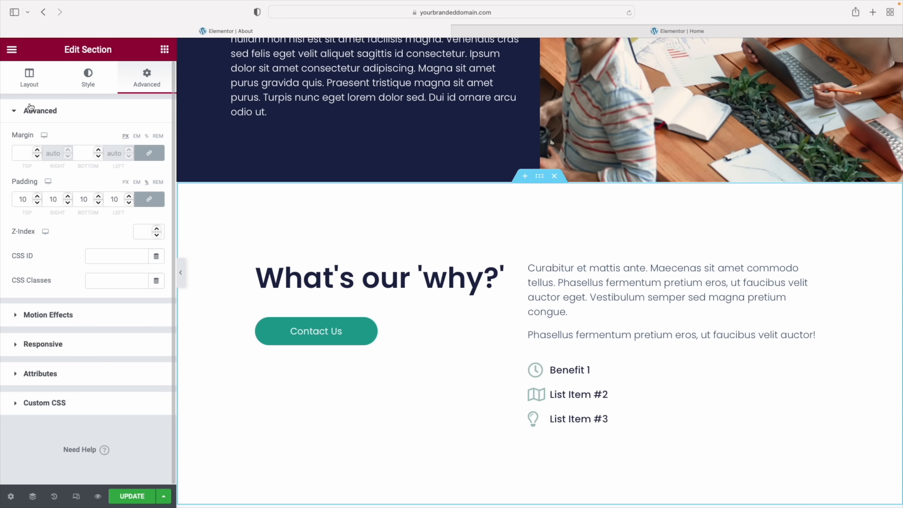
Set the 'What's our why?' section width to 830 with Middle vertical alignment, then review the page
click(33, 85)
drag(14, 182, 48, 183)
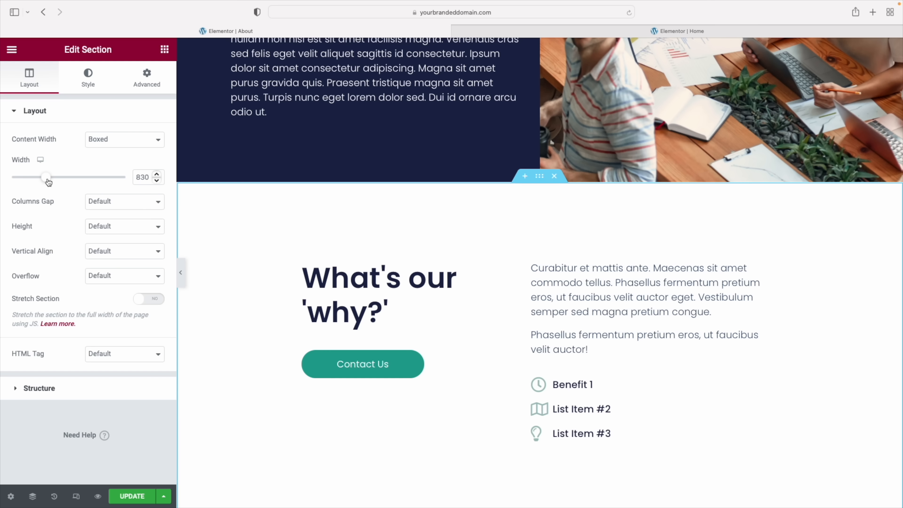
click(117, 250)
click(117, 272)
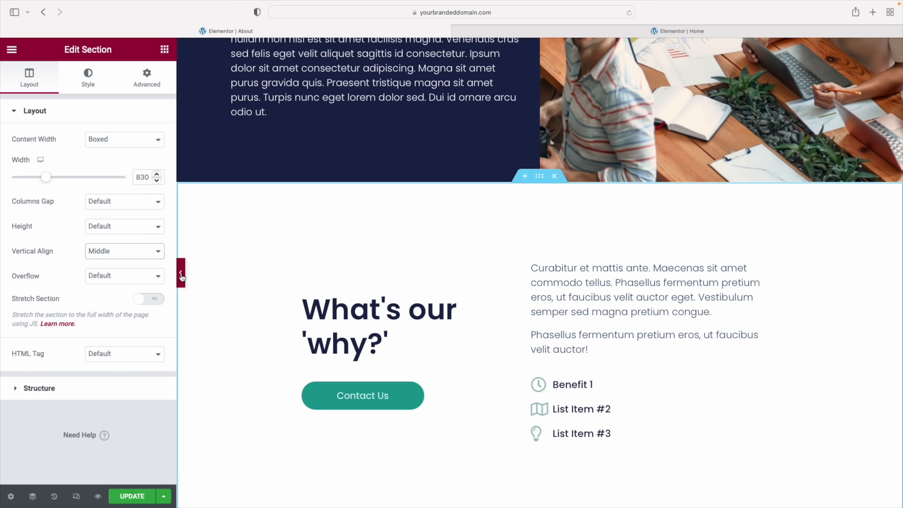
click(181, 272)
scroll(565, 282, up, 7)
scroll(565, 282, down, 20)
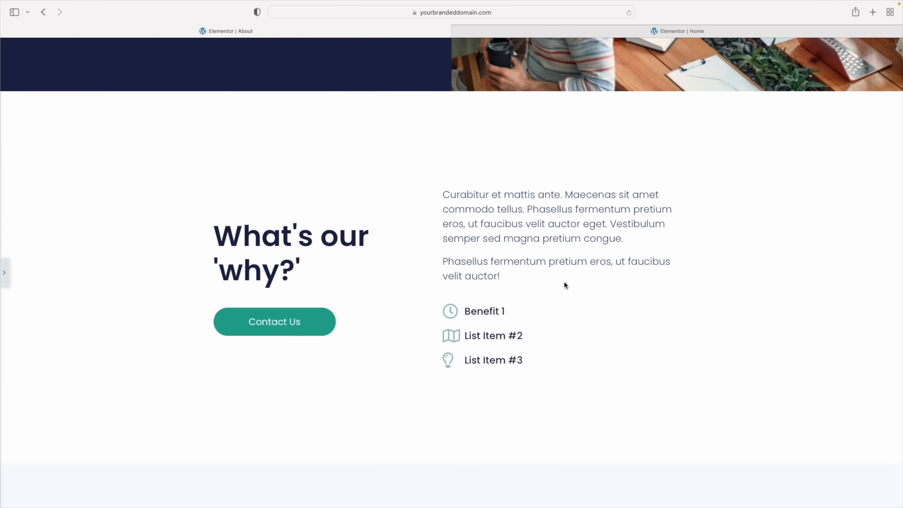
scroll(564, 282, down, 15)
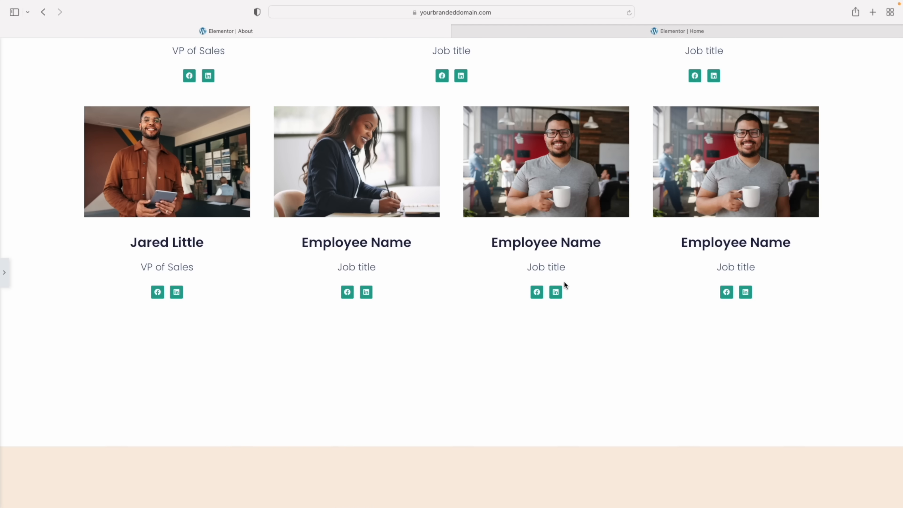
scroll(567, 281, up, 6)
scroll(567, 281, up, 20)
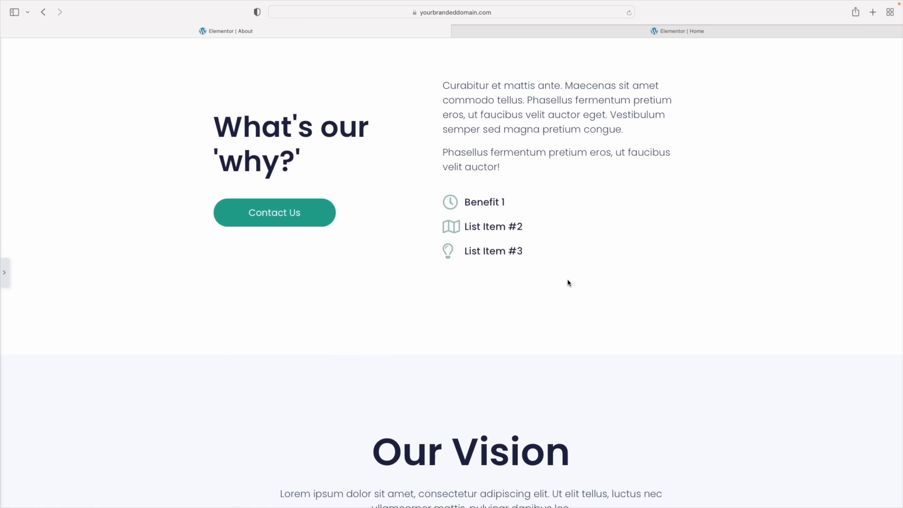
click(5, 274)
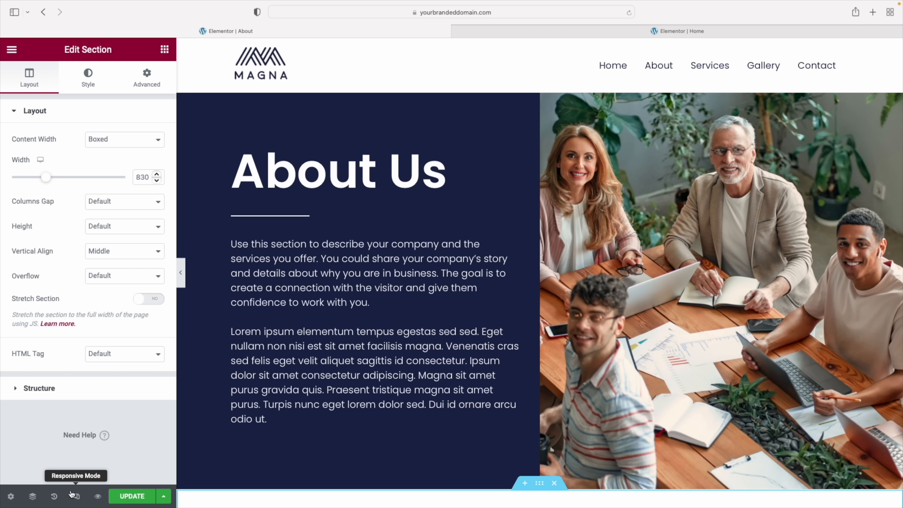
Switch to the Mobile responsive preview and scroll through the stacked About page sections
click(77, 497)
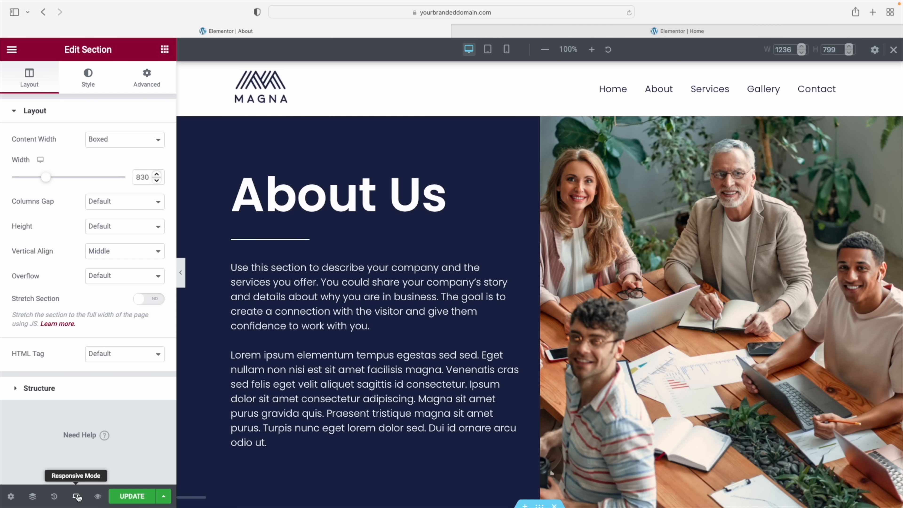
click(508, 50)
scroll(557, 197, down, 6)
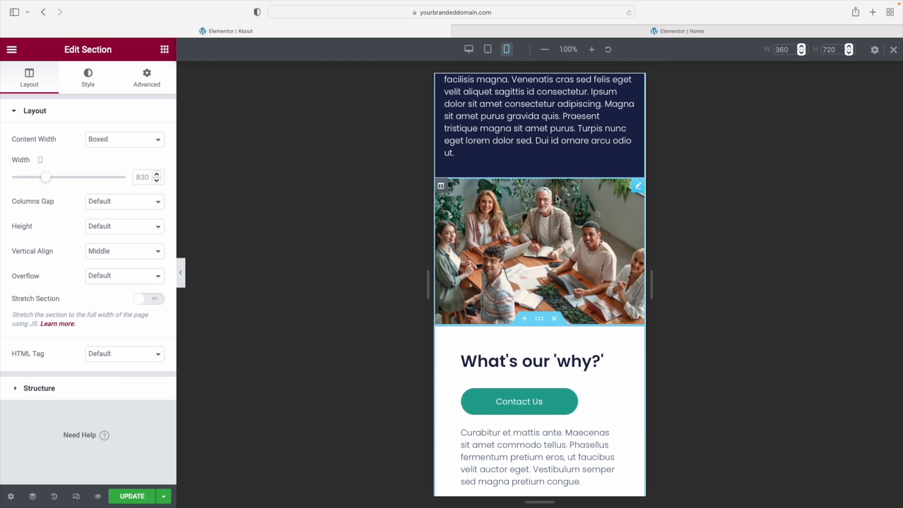
scroll(557, 196, up, 6)
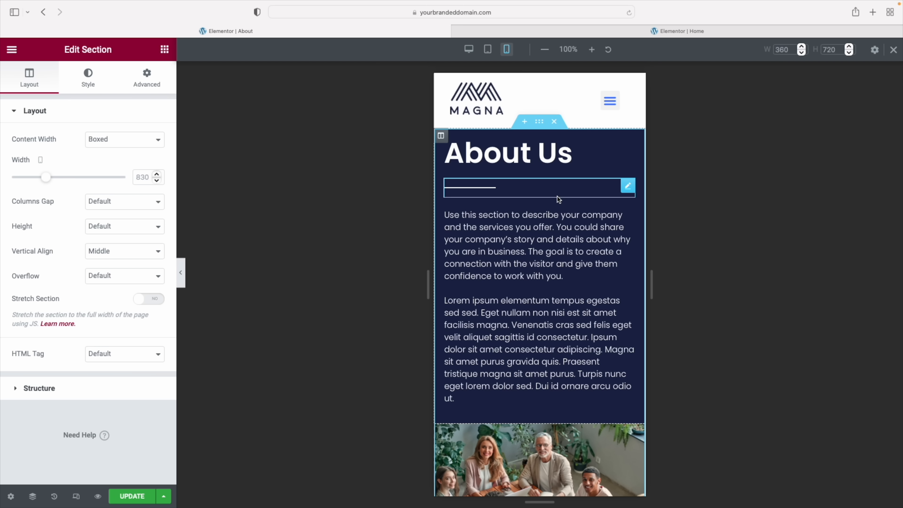
scroll(558, 198, down, 4)
scroll(558, 197, up, 2)
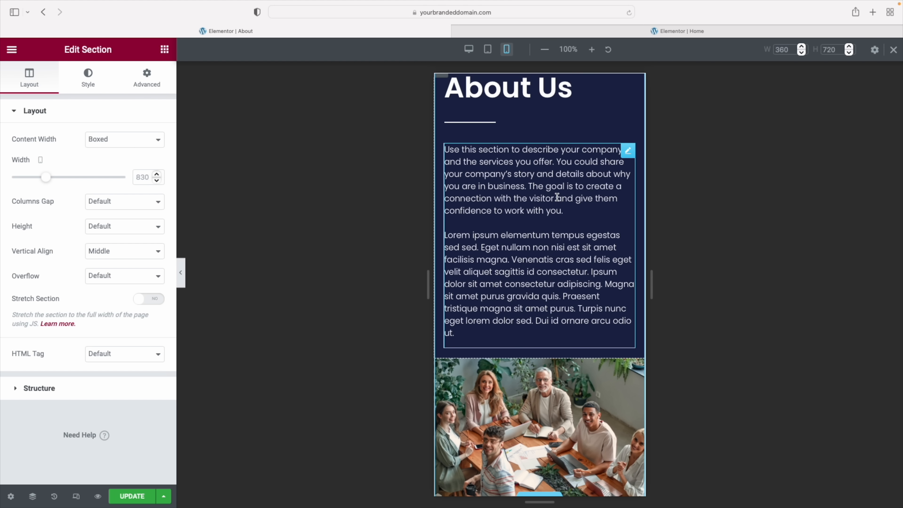
scroll(557, 197, down, 3)
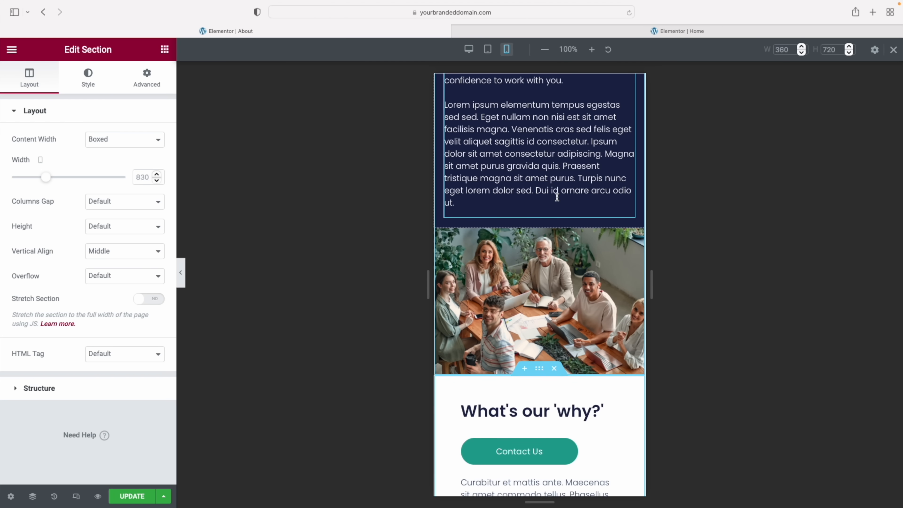
scroll(558, 198, up, 3)
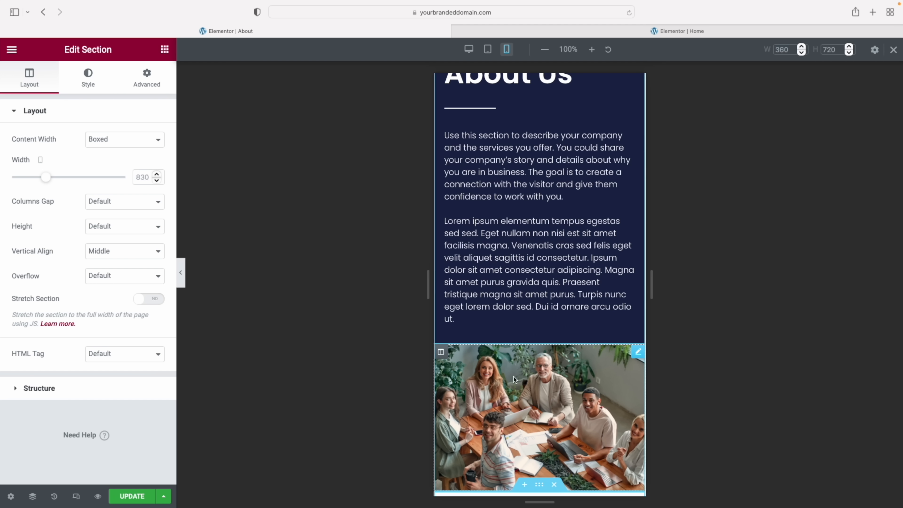
scroll(540, 397, up, 2)
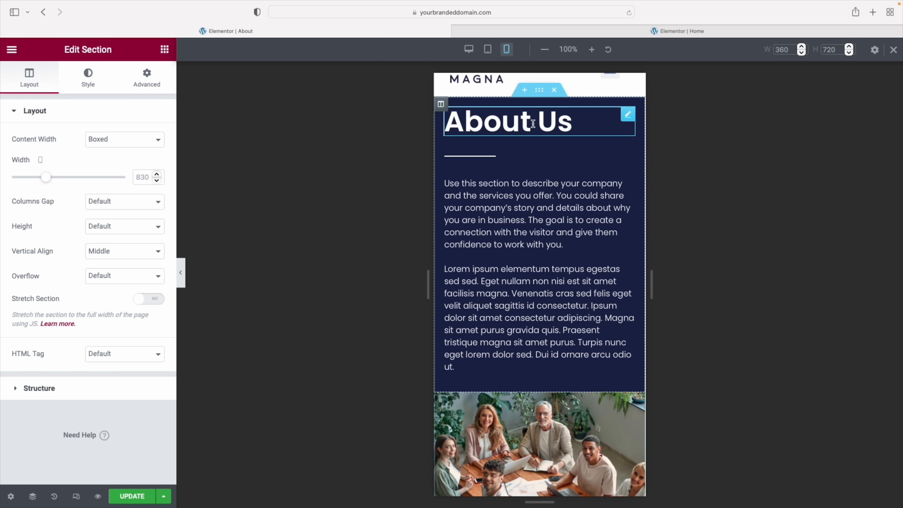
Turn on Reverse Columns (Mobile) for the About Us section so the photo sits above the text
click(542, 94)
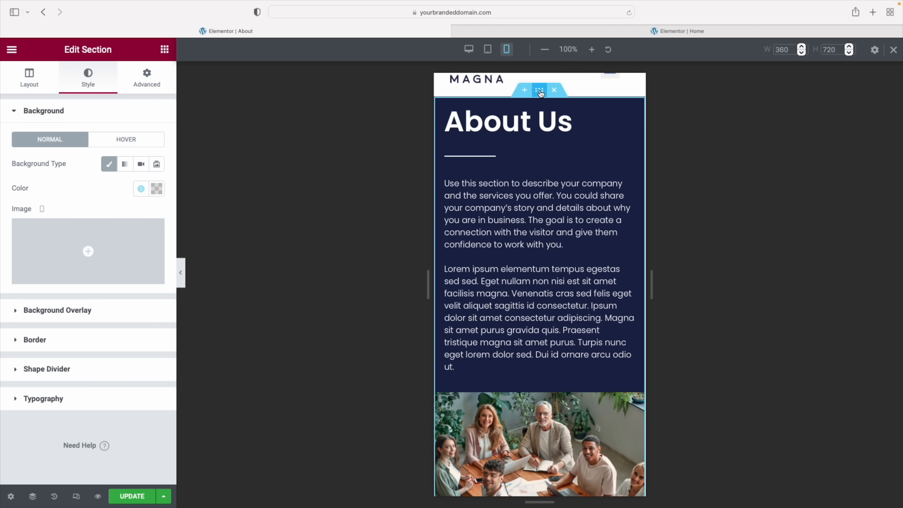
click(152, 89)
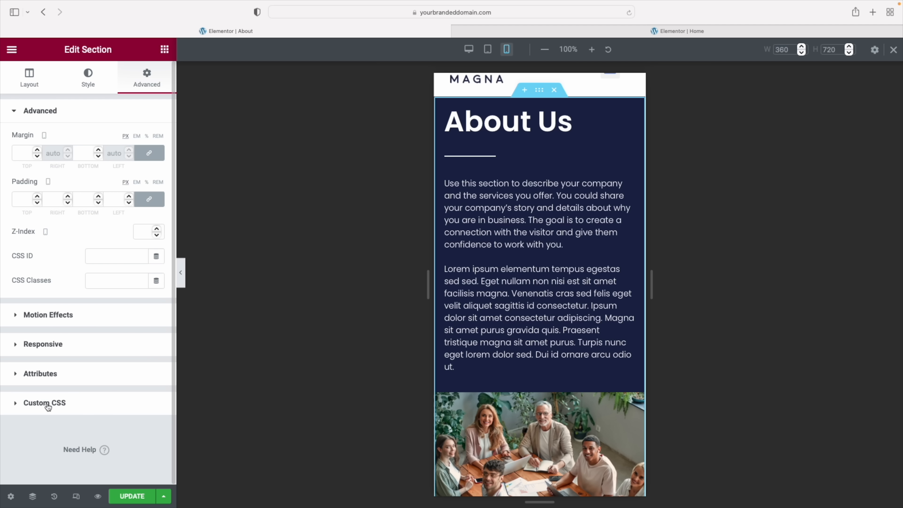
click(51, 345)
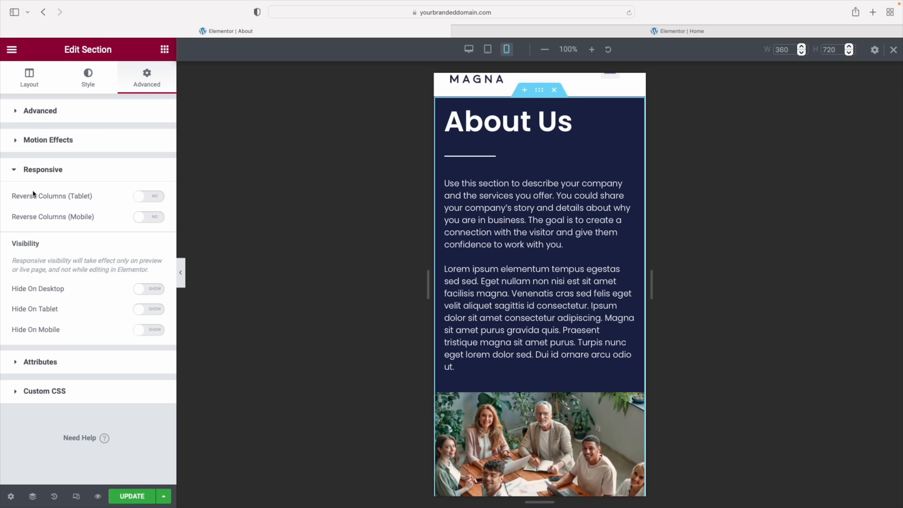
click(150, 216)
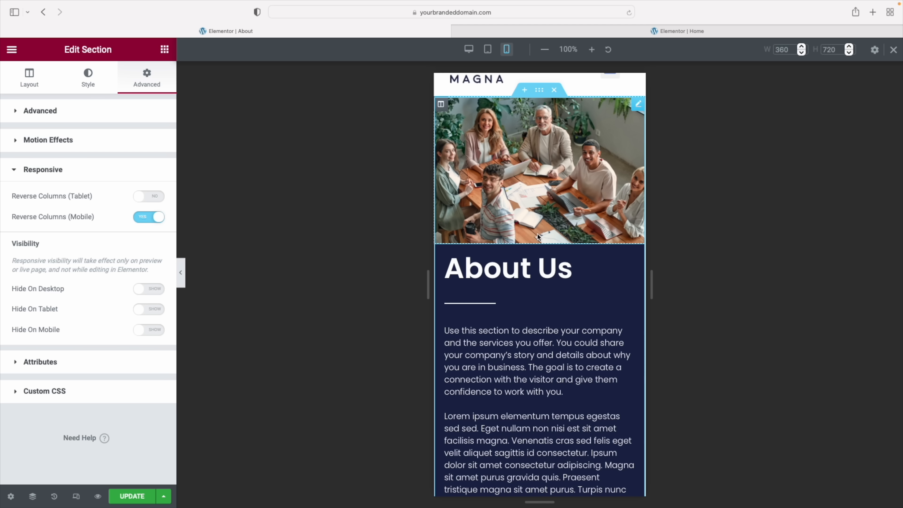
scroll(538, 233, down, 10)
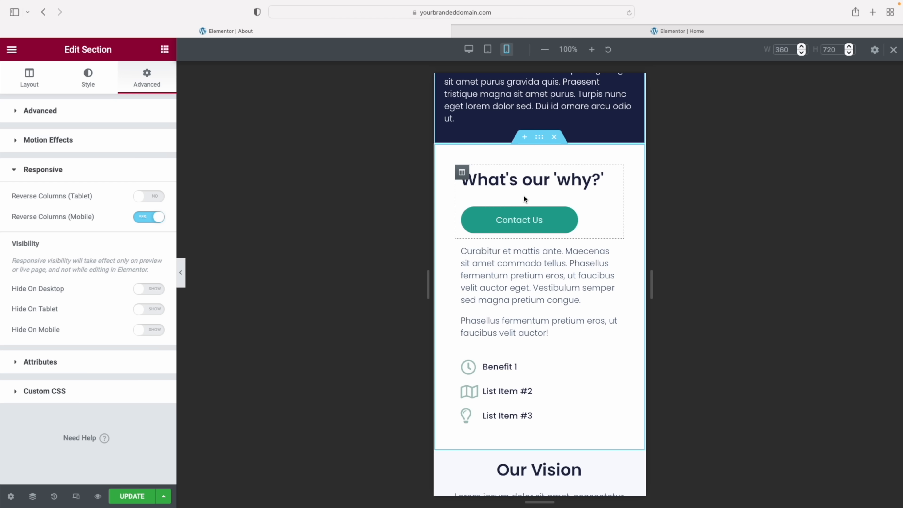
scroll(523, 200, down, 7)
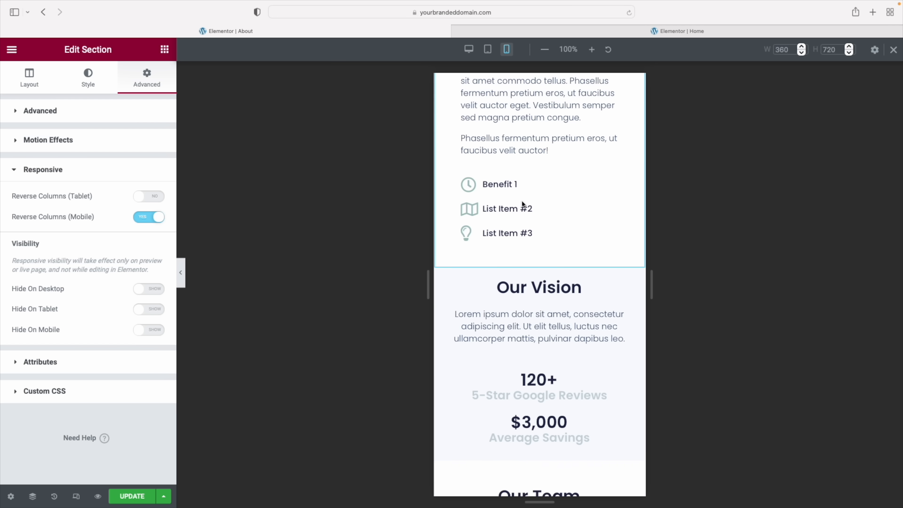
scroll(523, 204, down, 1)
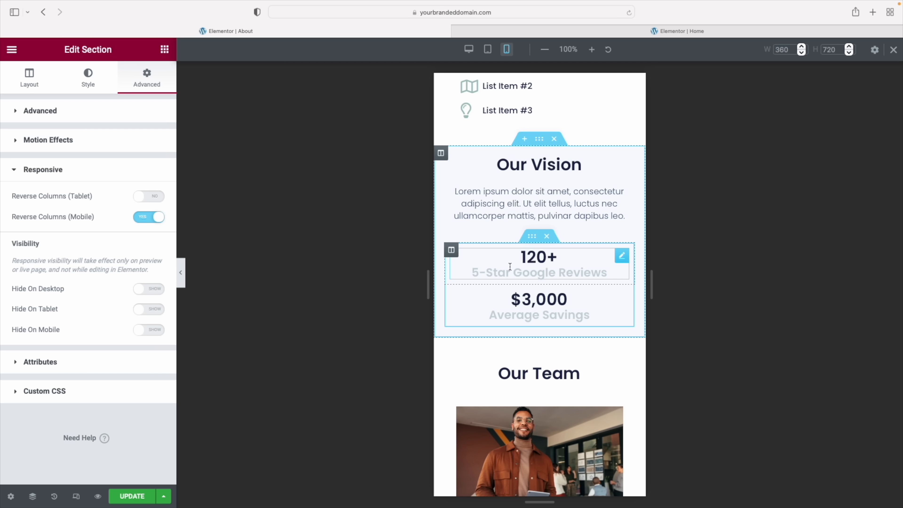
Give the 120+ stat column an unlinked bottom margin of 4%
click(451, 251)
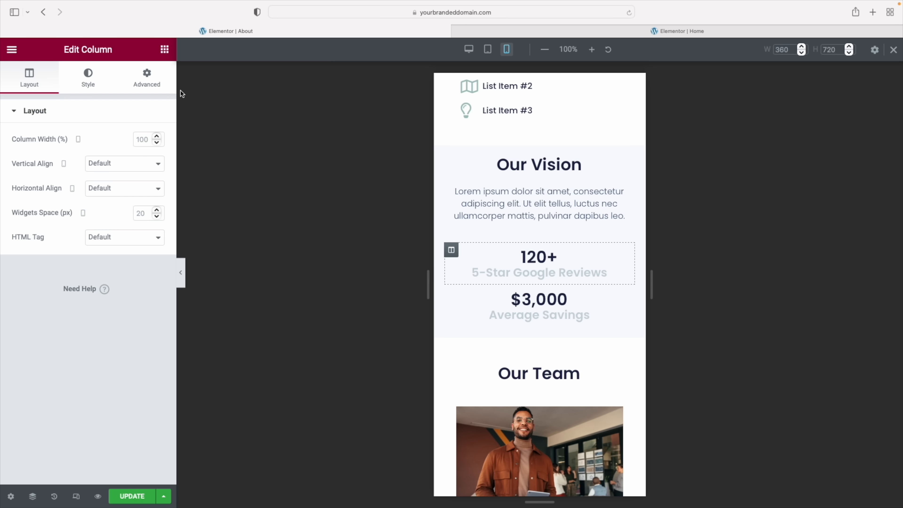
click(147, 86)
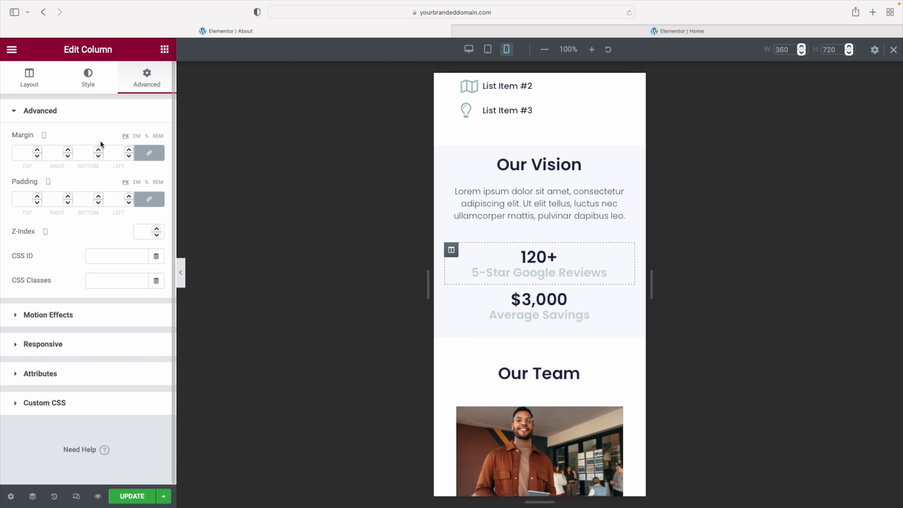
click(151, 154)
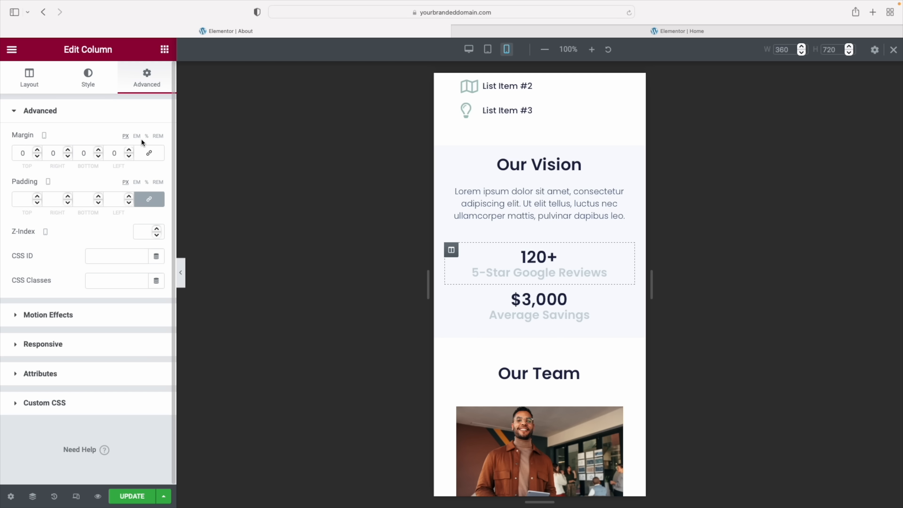
click(147, 137)
click(100, 151)
click(100, 151)
click(100, 151)
click(100, 151)
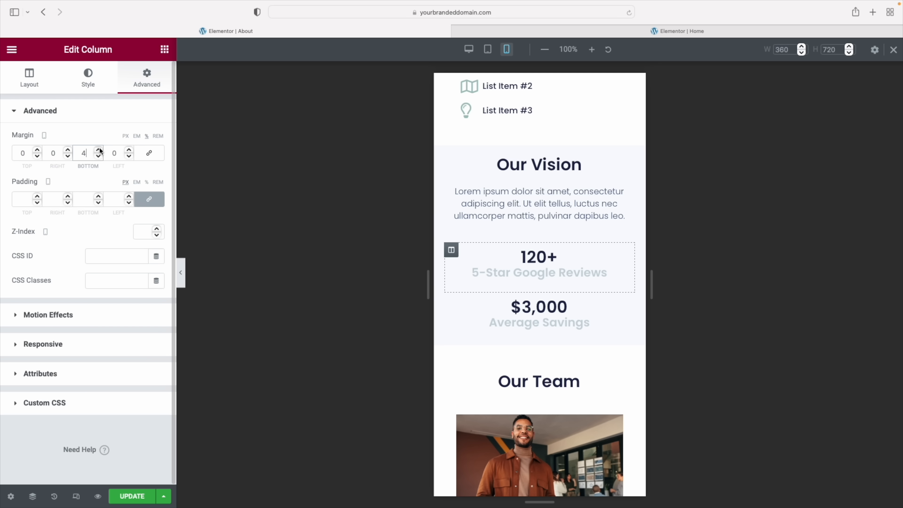
Scroll the mobile preview with the panel hidden to check the stat spacing
scroll(521, 255, down, 8)
scroll(521, 255, up, 3)
scroll(520, 255, down, 9)
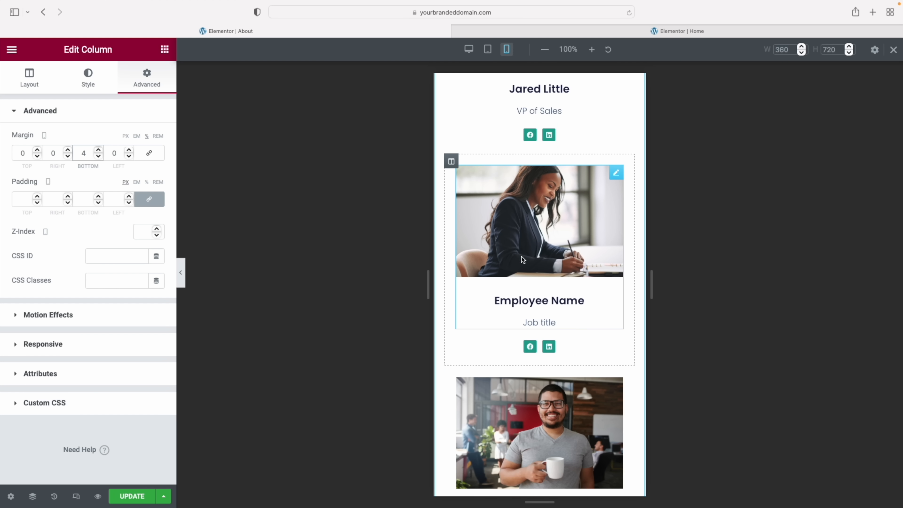
scroll(521, 255, down, 10)
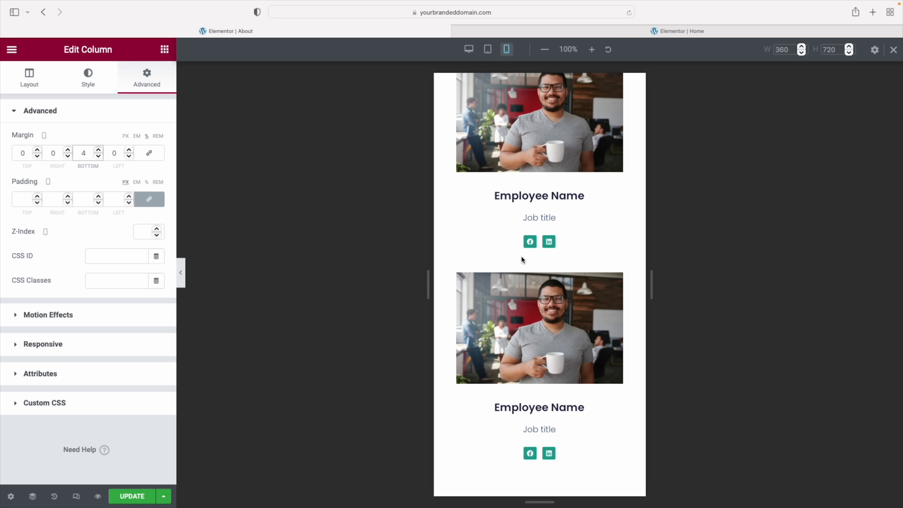
scroll(521, 256, down, 2)
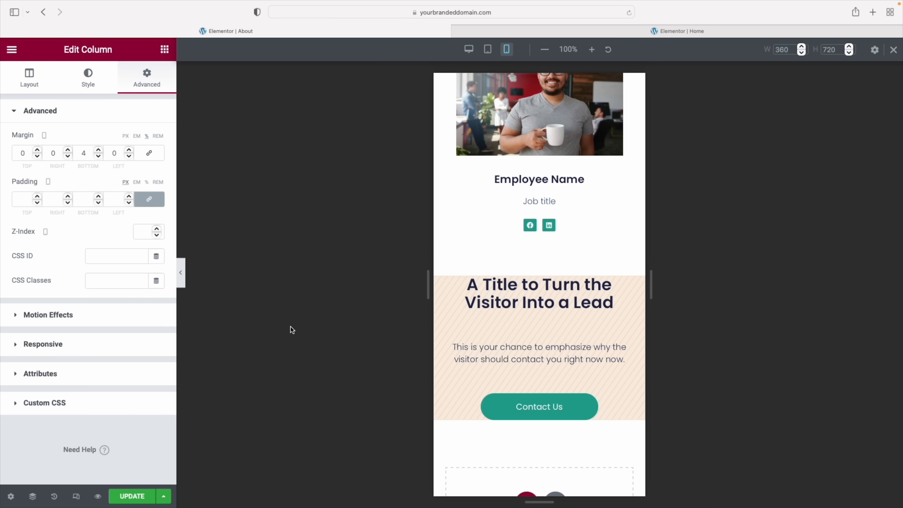
click(183, 281)
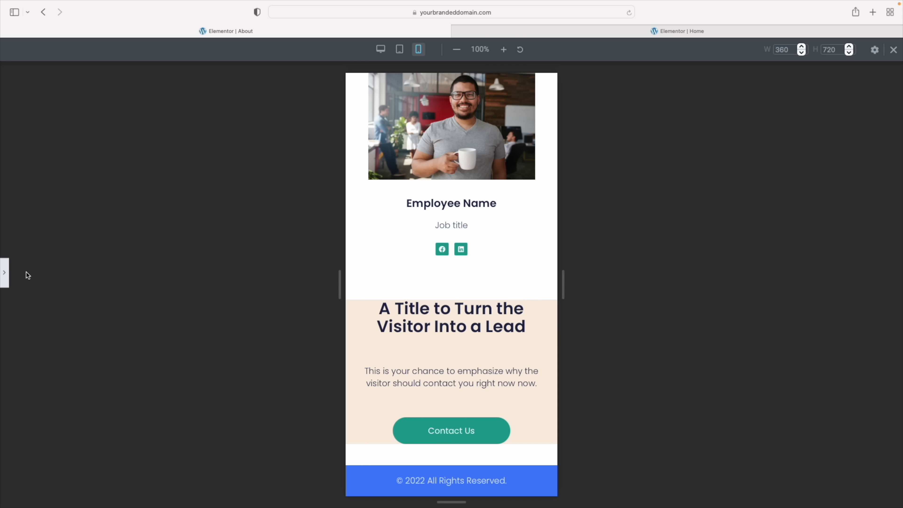
click(5, 274)
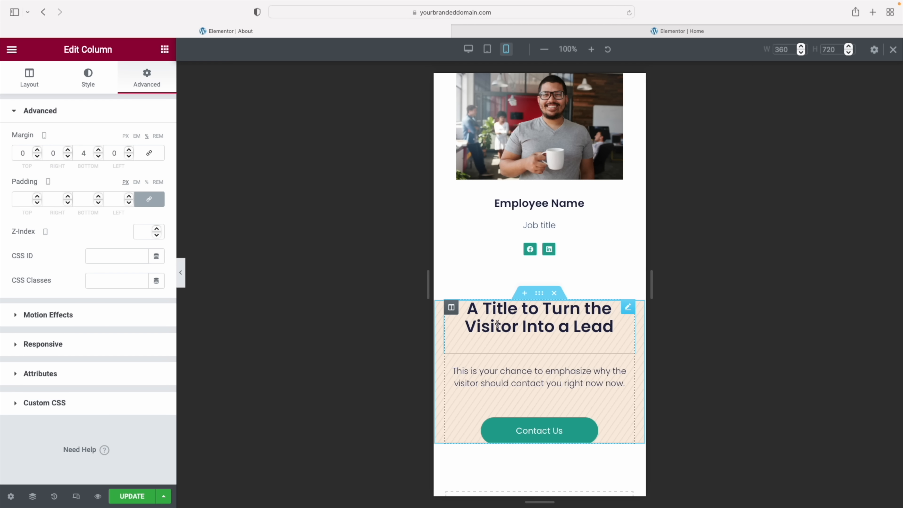
Set the call-to-action section's mobile top and bottom padding to 10%
click(540, 294)
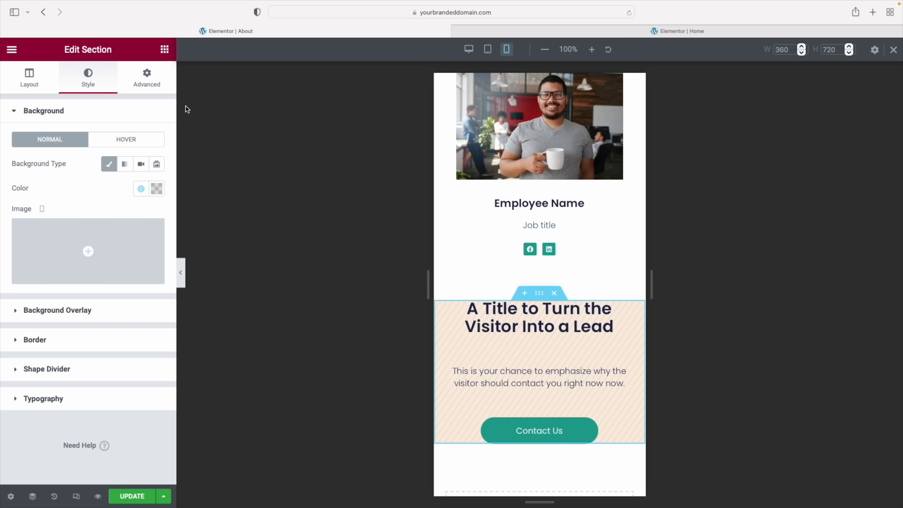
click(144, 73)
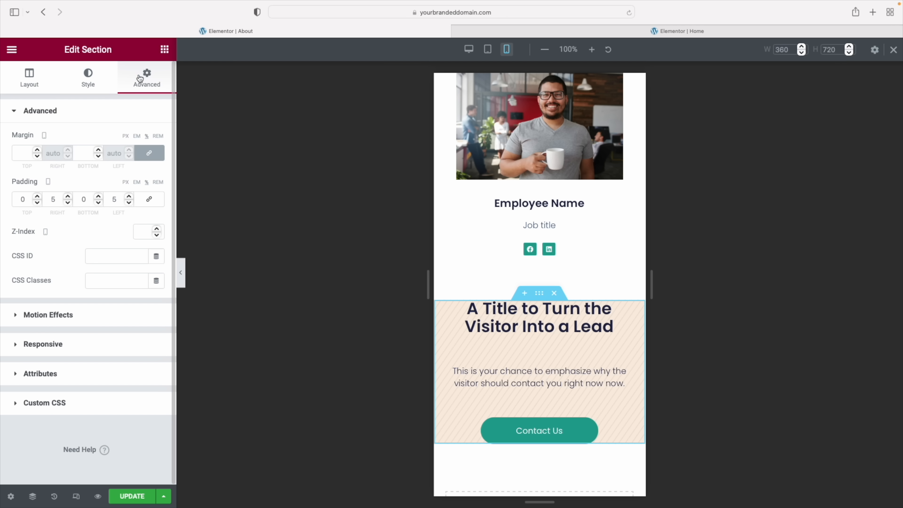
click(16, 200)
click(148, 182)
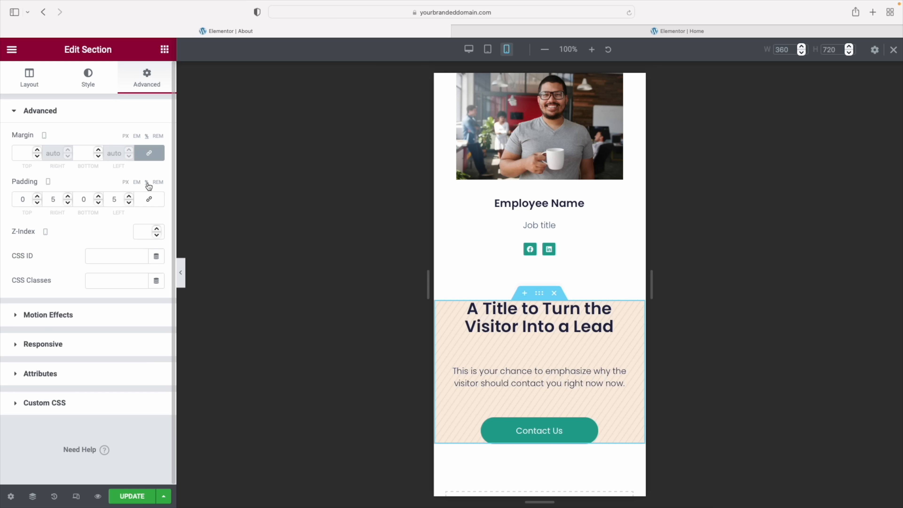
click(14, 201)
text(1)
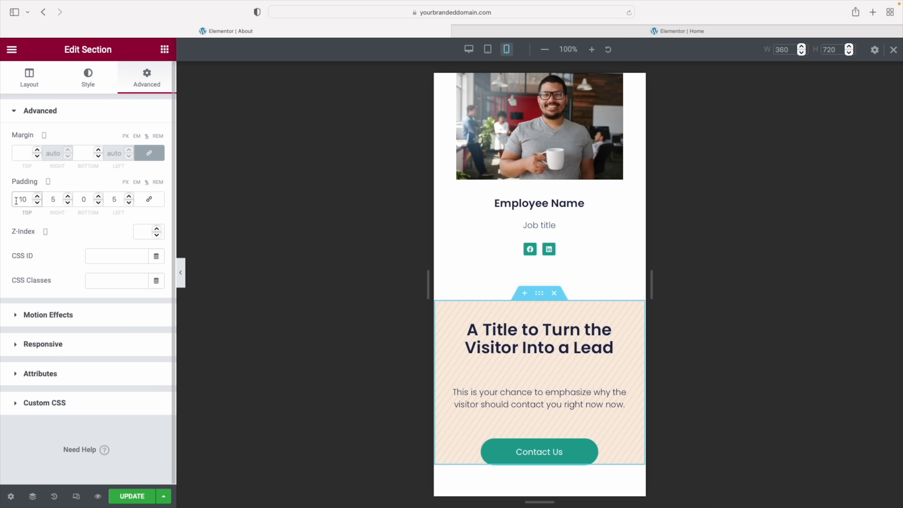
click(79, 199)
text(1)
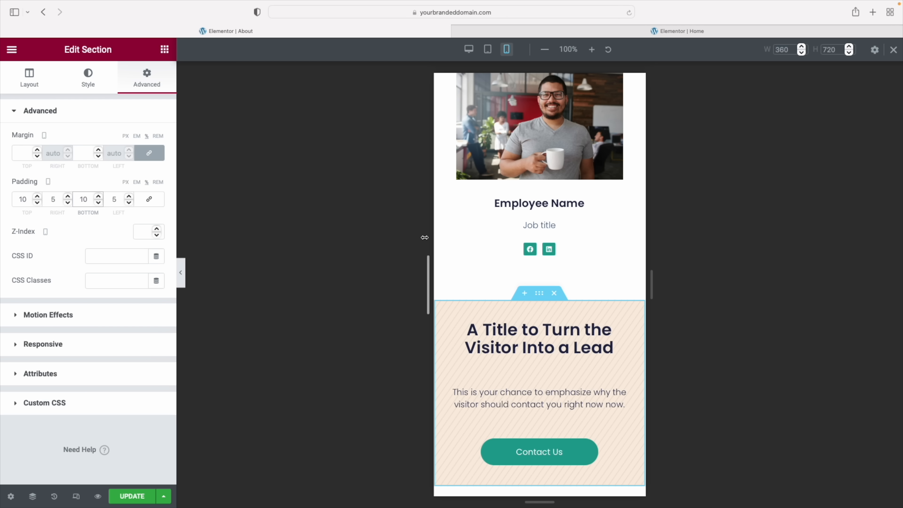
Hide the panel and scroll the mobile preview to check the section's new padding
click(182, 274)
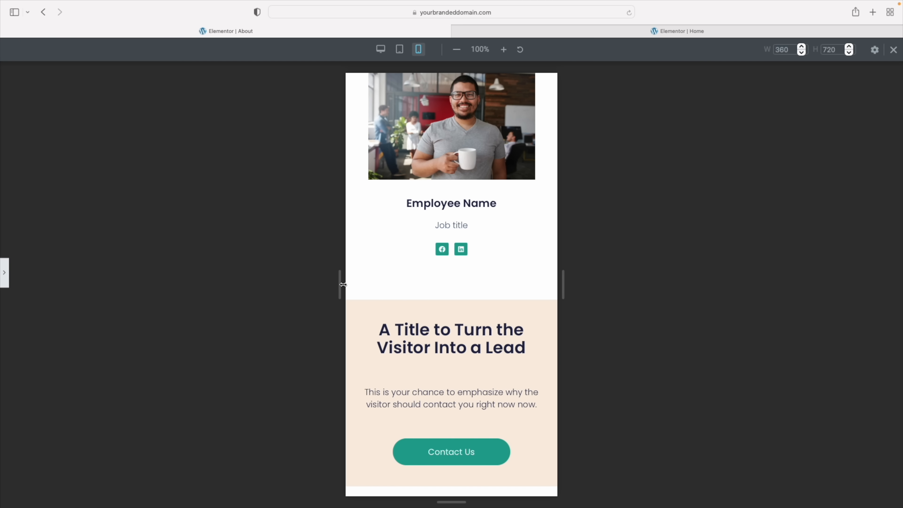
scroll(403, 284, down, 2)
scroll(403, 284, up, 9)
scroll(403, 283, up, 10)
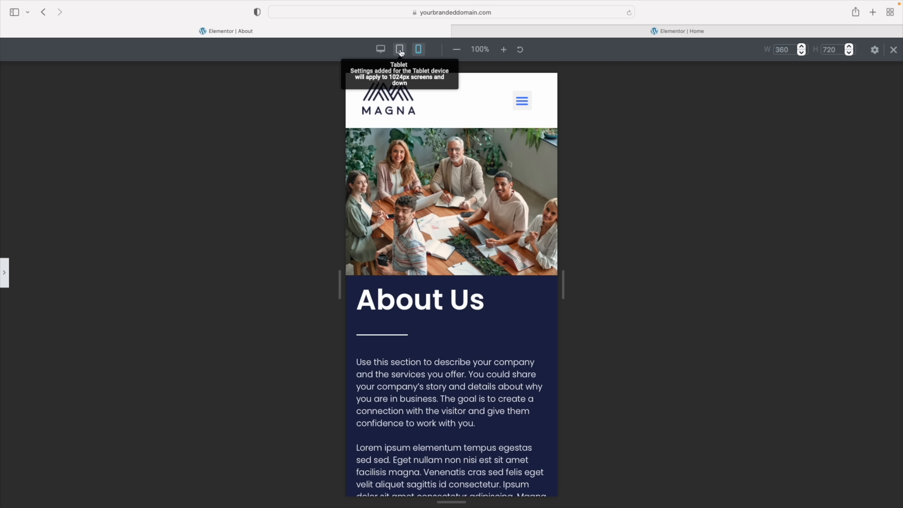
click(6, 275)
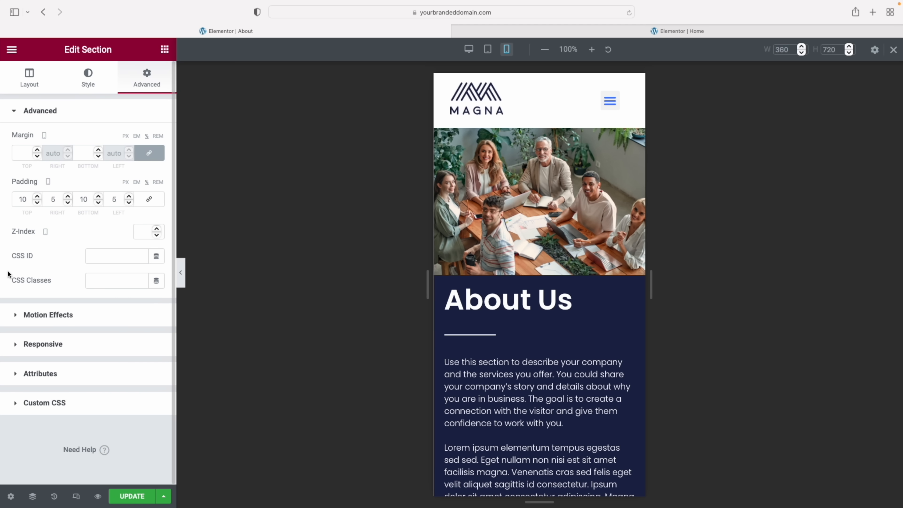
Save the About page, then view the live site in a new tab and browse its Services page
click(132, 496)
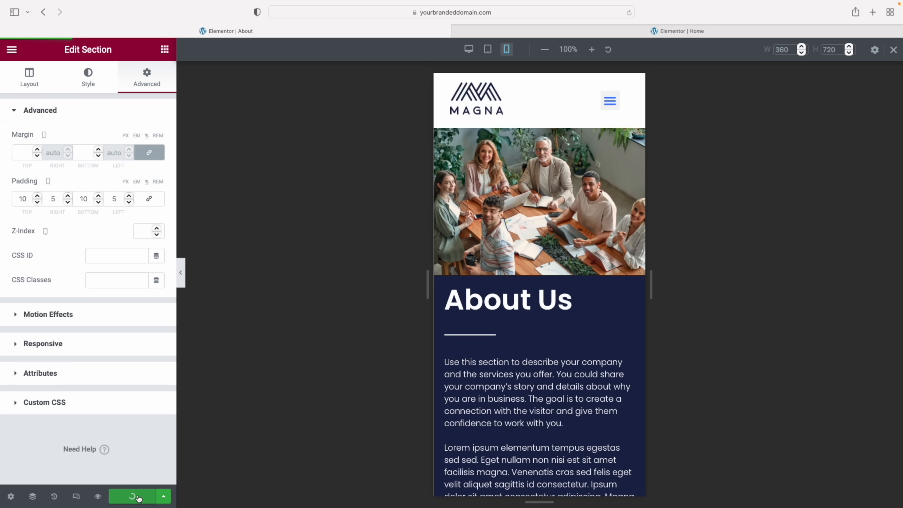
click(98, 496)
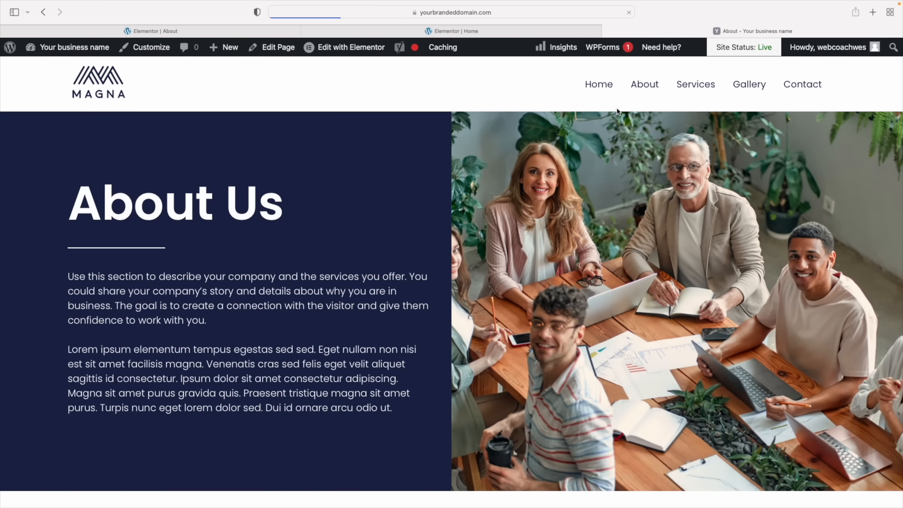
click(691, 86)
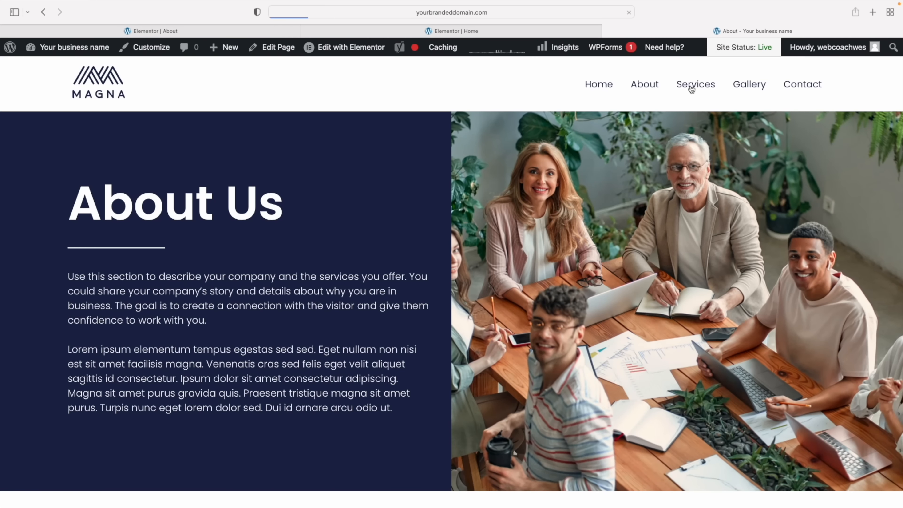
scroll(727, 221, down, 12)
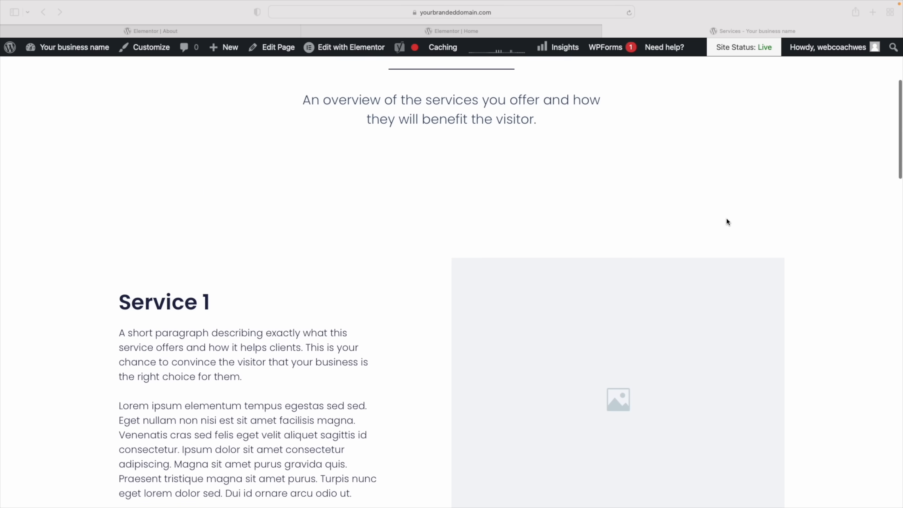
scroll(727, 219, down, 15)
scroll(726, 219, up, 20)
scroll(727, 219, up, 6)
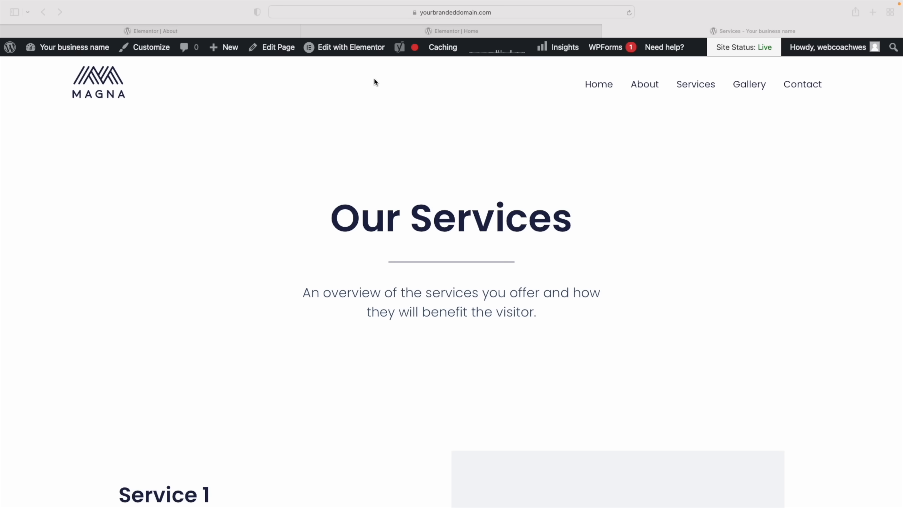
Open the live Services page in the Elementor editor using 'Edit with Elementor' in the admin bar
click(356, 48)
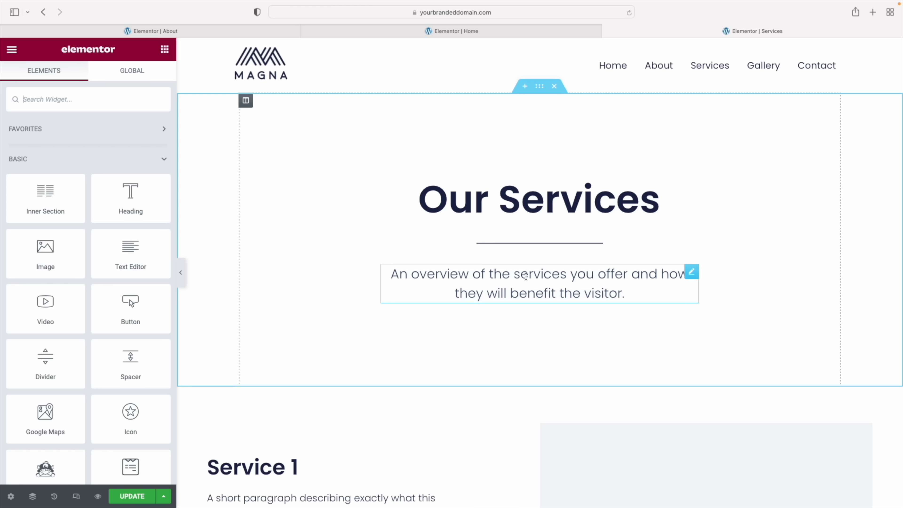
Delete the overview text and the divider beneath the Our Services heading
right_click(692, 274)
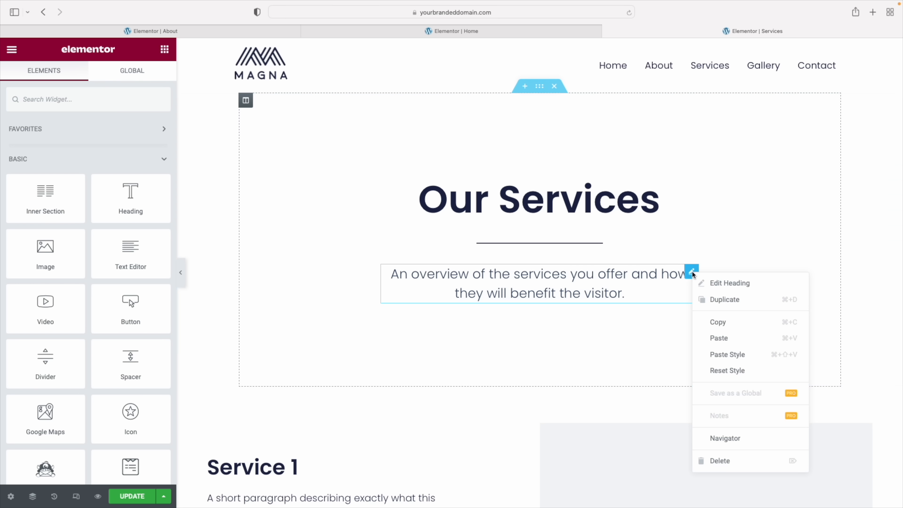
click(721, 461)
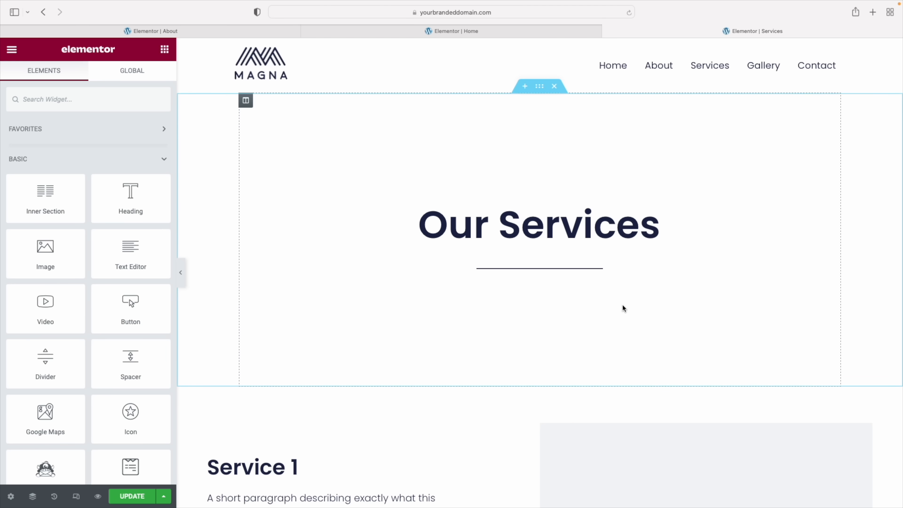
right_click(593, 269)
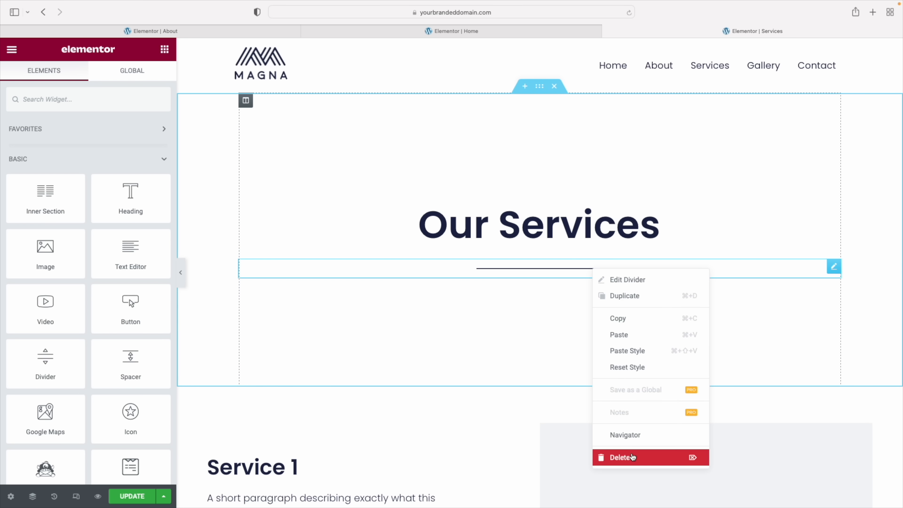
click(632, 458)
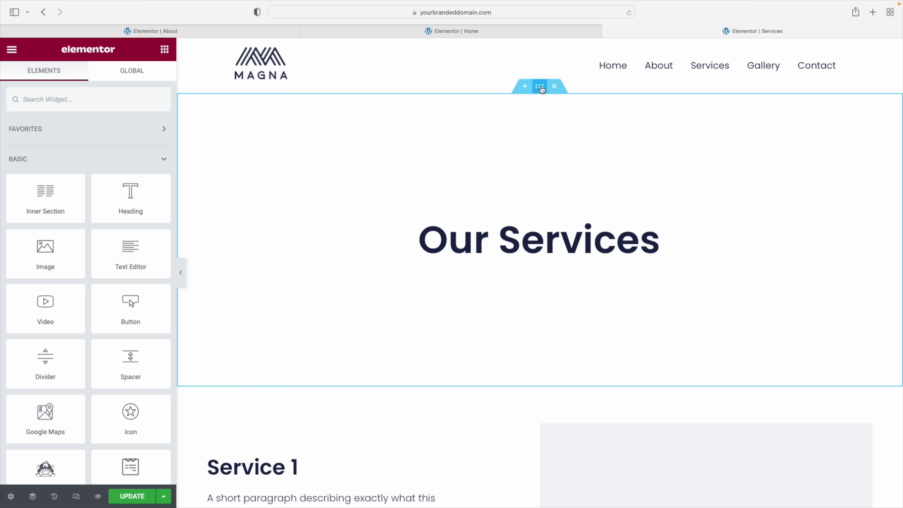
Look over the Home and About page editors, previewing About at desktop width
click(410, 33)
scroll(520, 238, up, 15)
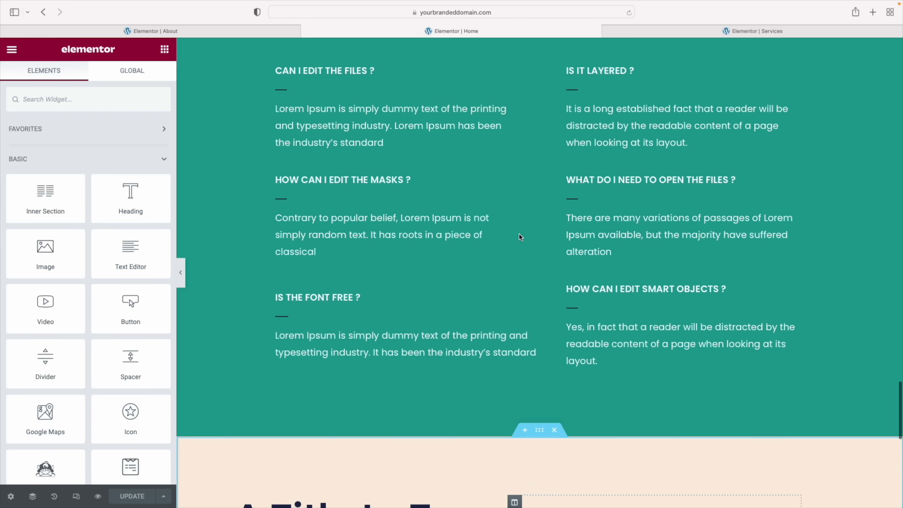
scroll(521, 237, up, 10)
click(184, 30)
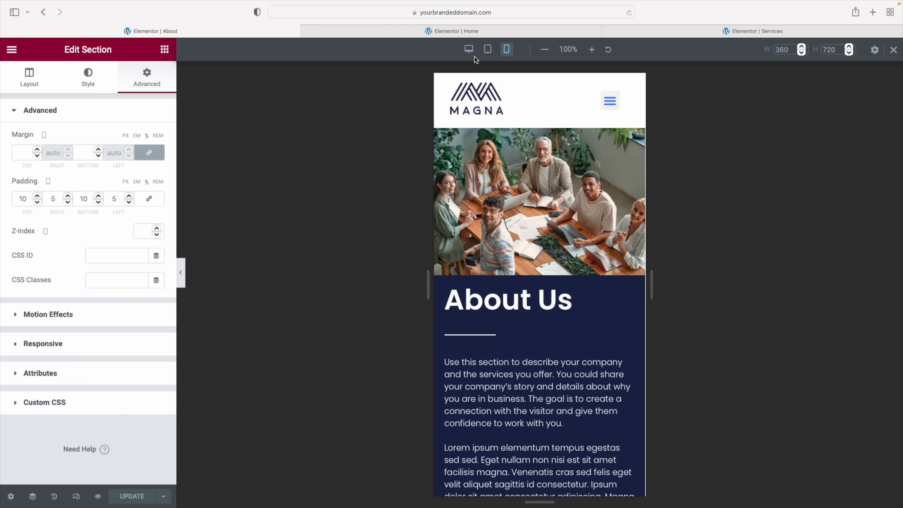
click(469, 50)
scroll(472, 189, down, 15)
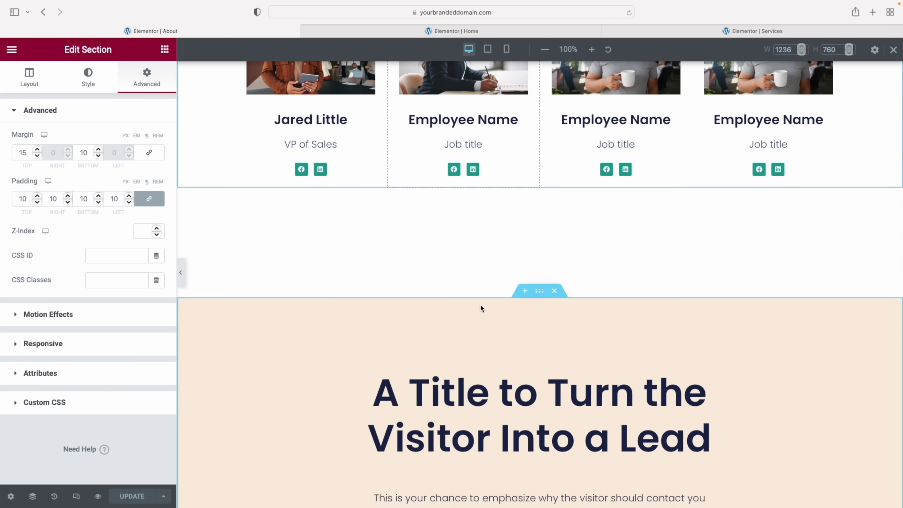
scroll(480, 308, up, 15)
scroll(481, 307, down, 2)
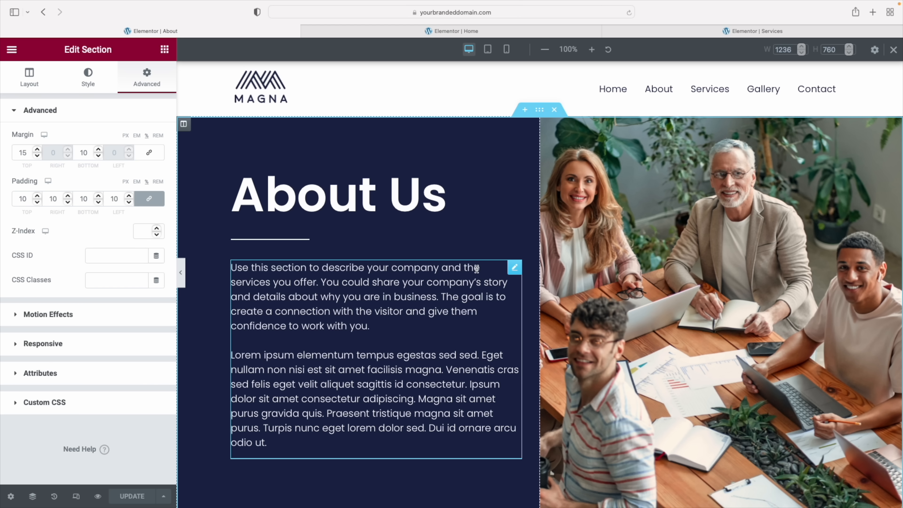
Back on the Services editor, open the Our Services section's style settings
click(643, 28)
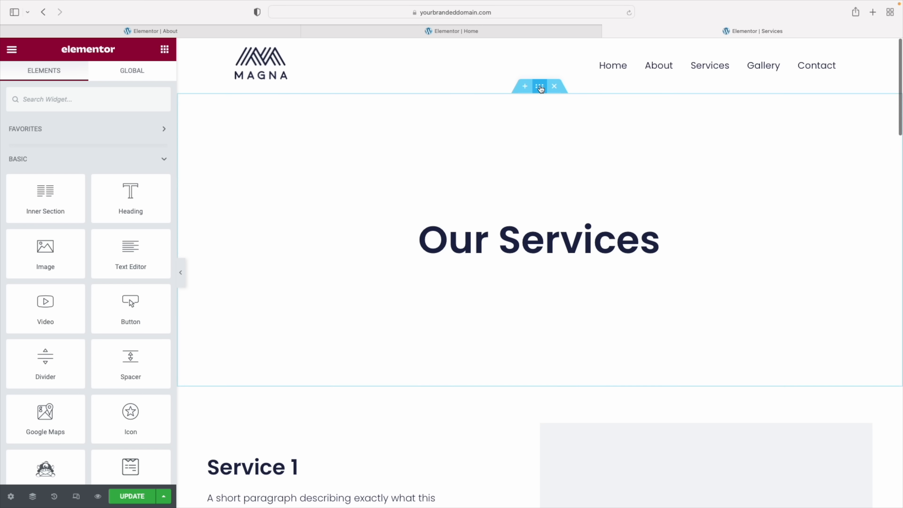
click(539, 87)
click(88, 76)
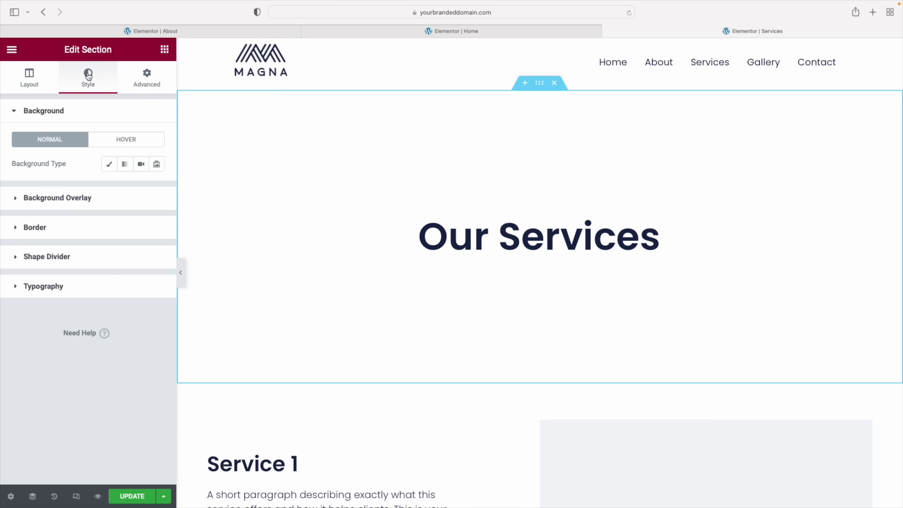
Give the Our Services section a Classic background in the global Primary navy colour
click(109, 166)
click(140, 191)
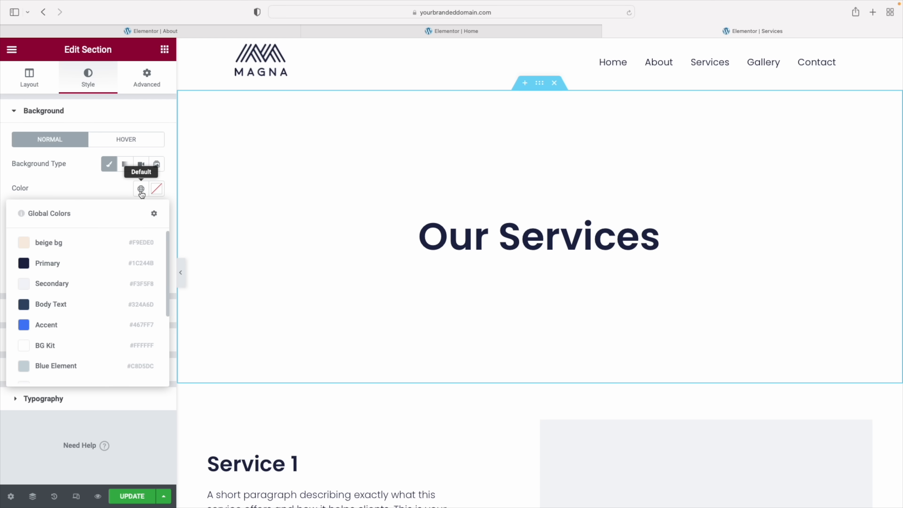
click(71, 263)
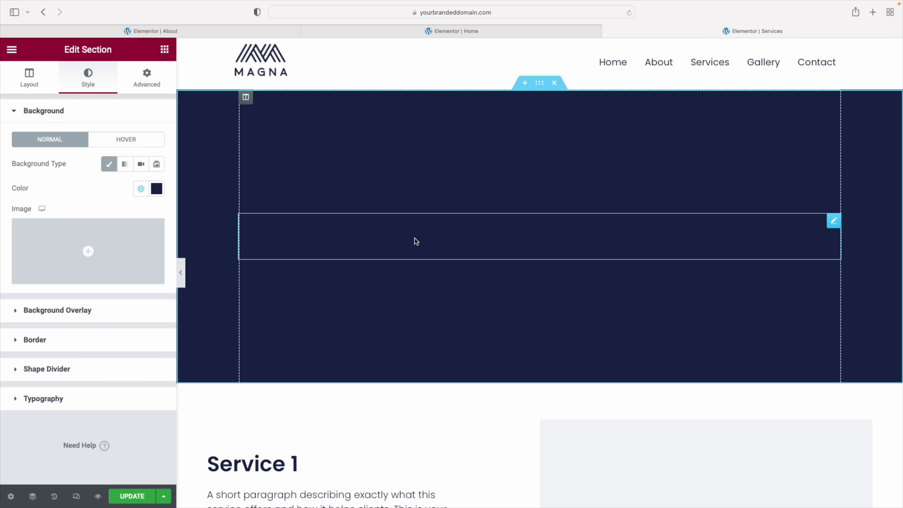
Make the Our Services heading text white (#FFFFFF)
click(490, 232)
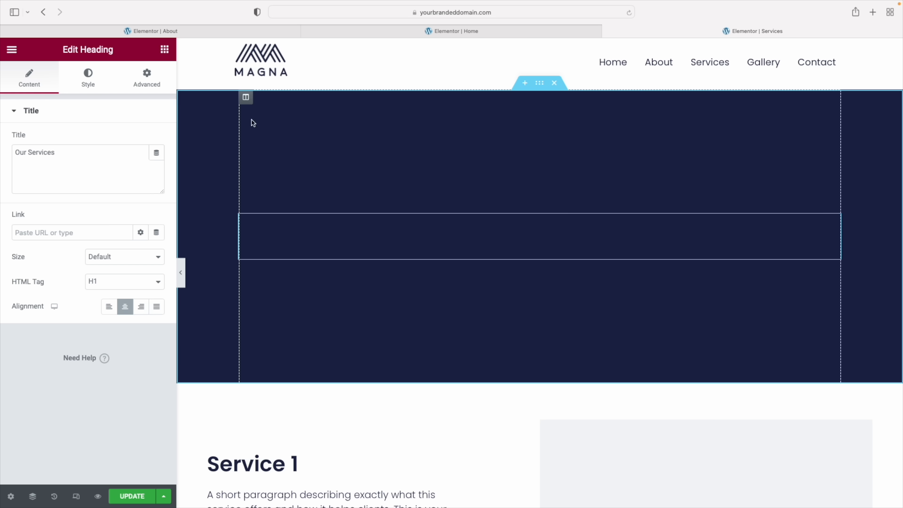
click(88, 80)
click(157, 139)
text(#FFFFFF)
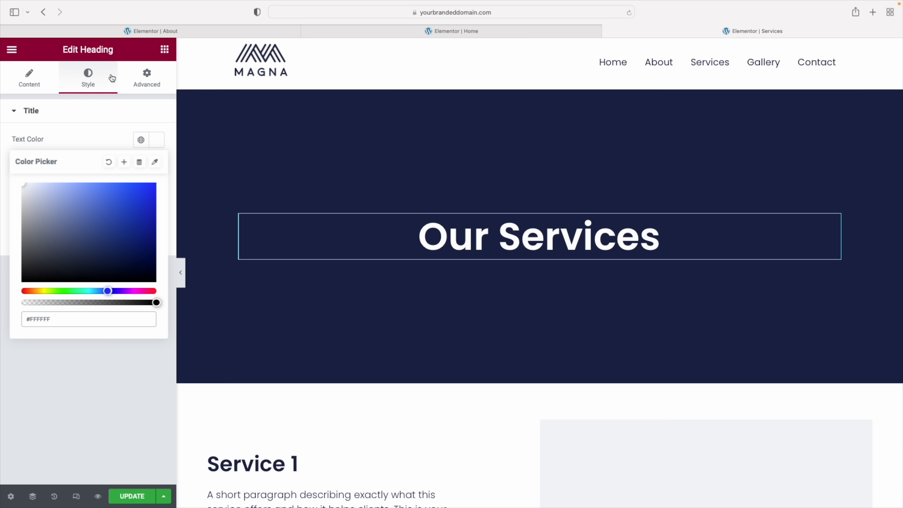
click(142, 80)
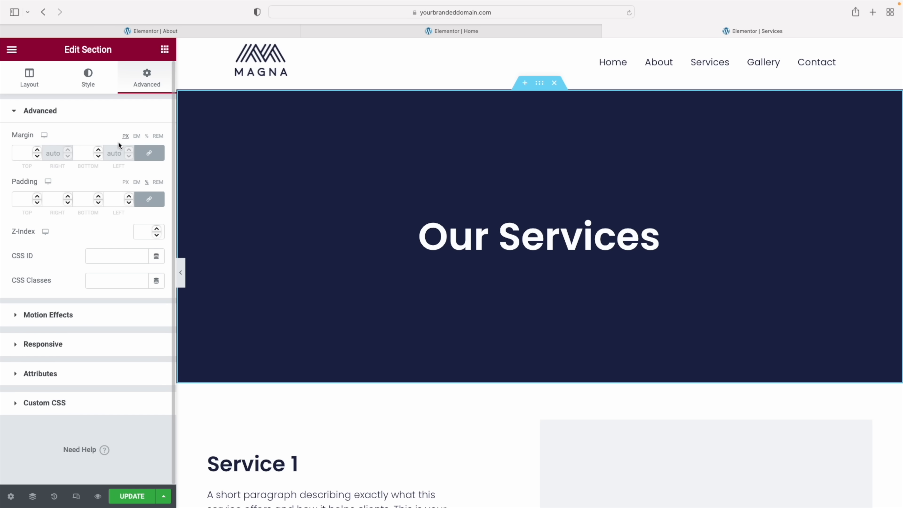
click(31, 74)
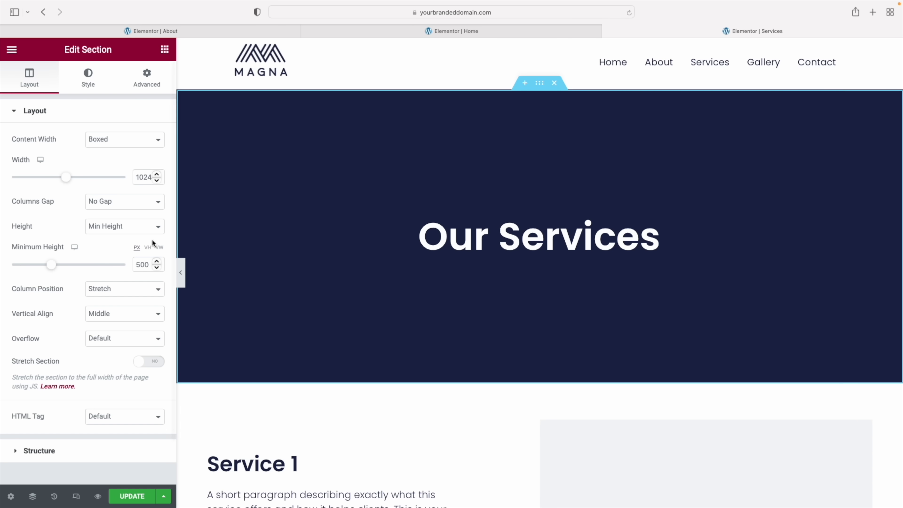
Reduce the Our Services hero's minimum height to 250 px
drag(51, 266, 31, 271)
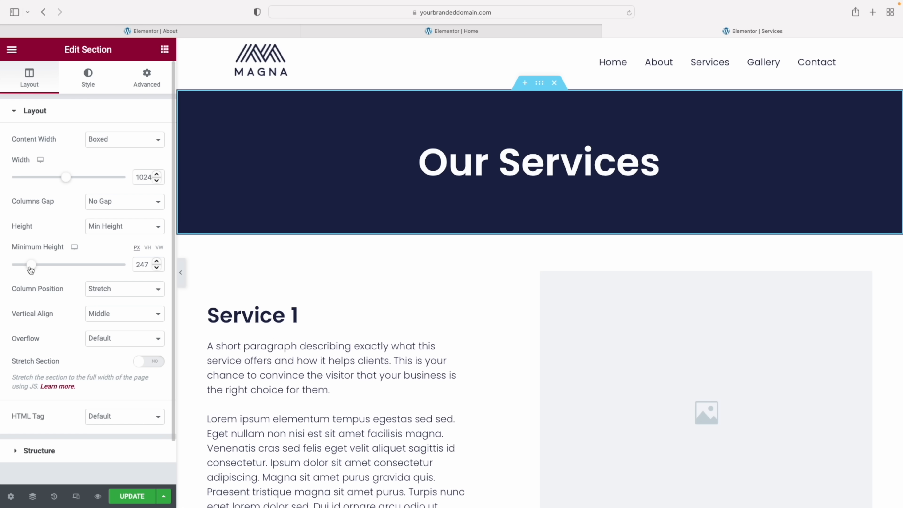
drag(141, 265, 157, 268)
text(50)
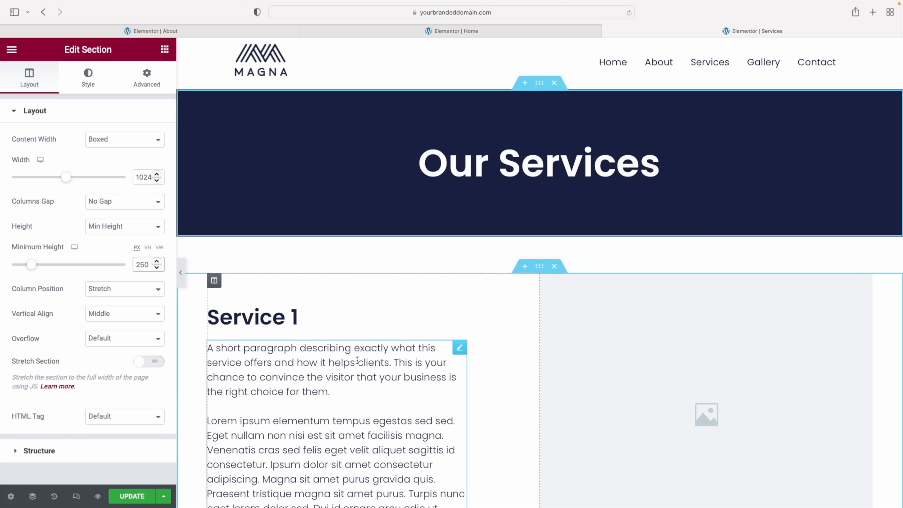
scroll(362, 357, down, 8)
scroll(362, 358, down, 5)
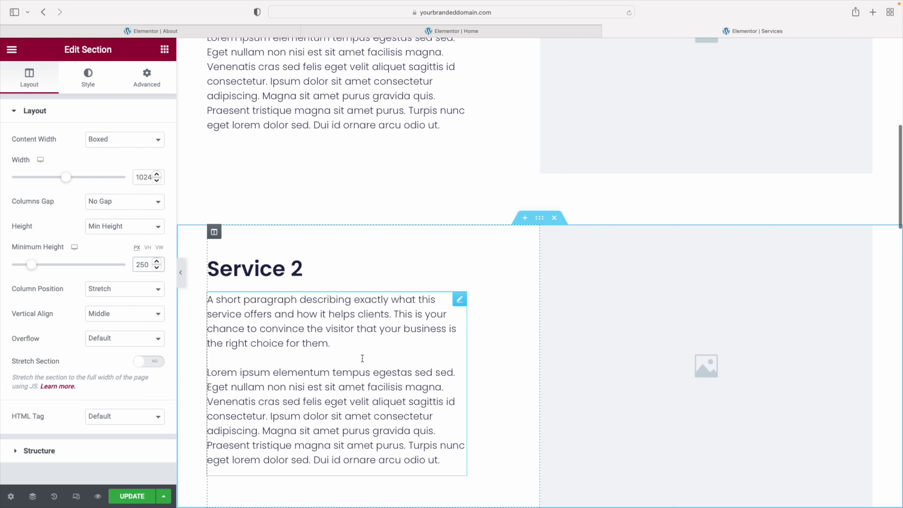
scroll(362, 358, up, 10)
scroll(362, 357, down, 15)
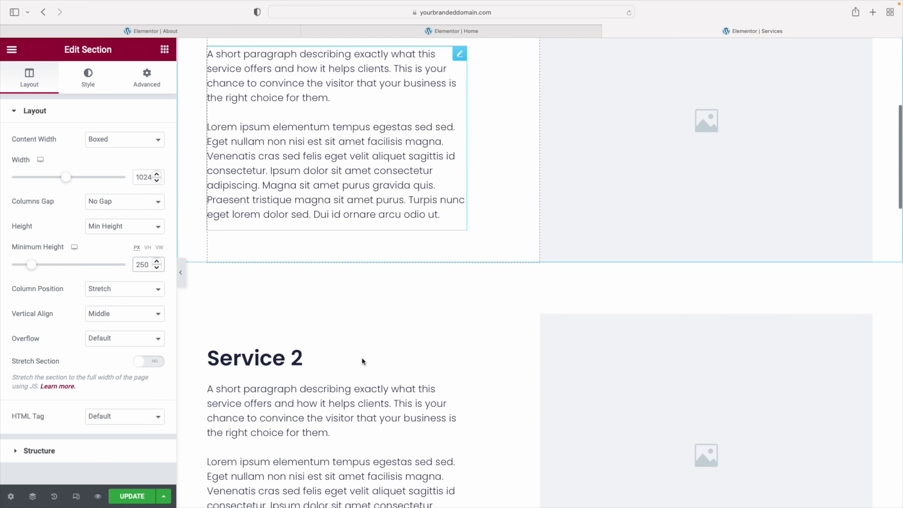
scroll(362, 357, up, 3)
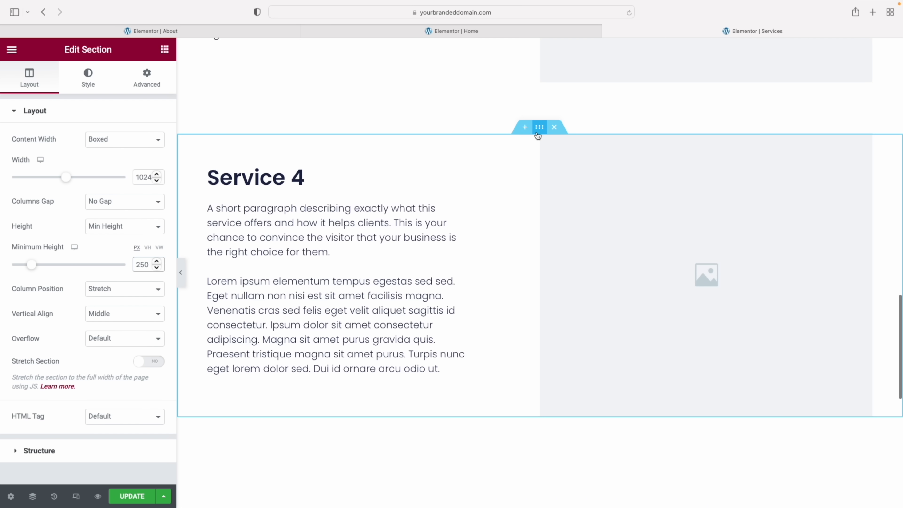
Duplicate Service 4 and delete the copy, undoing the accidental deletion of the original
right_click(542, 122)
click(566, 152)
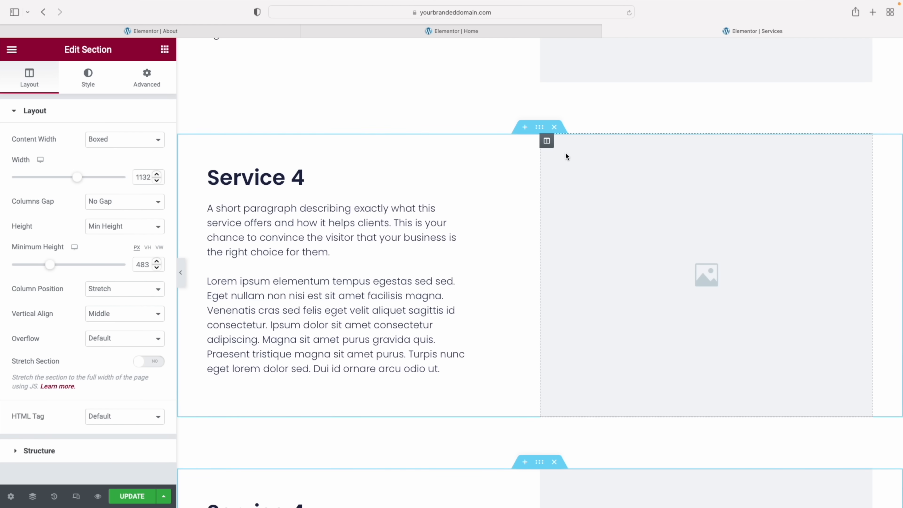
scroll(567, 293, down, 3)
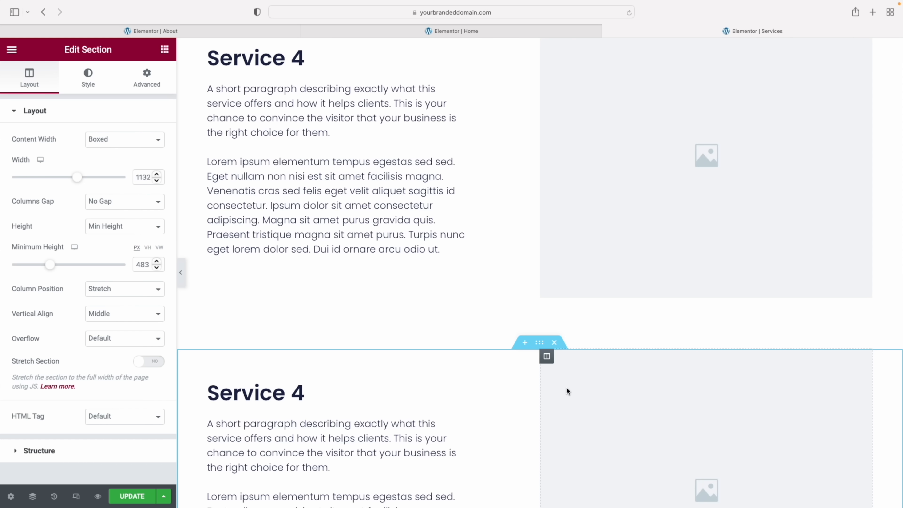
click(554, 342)
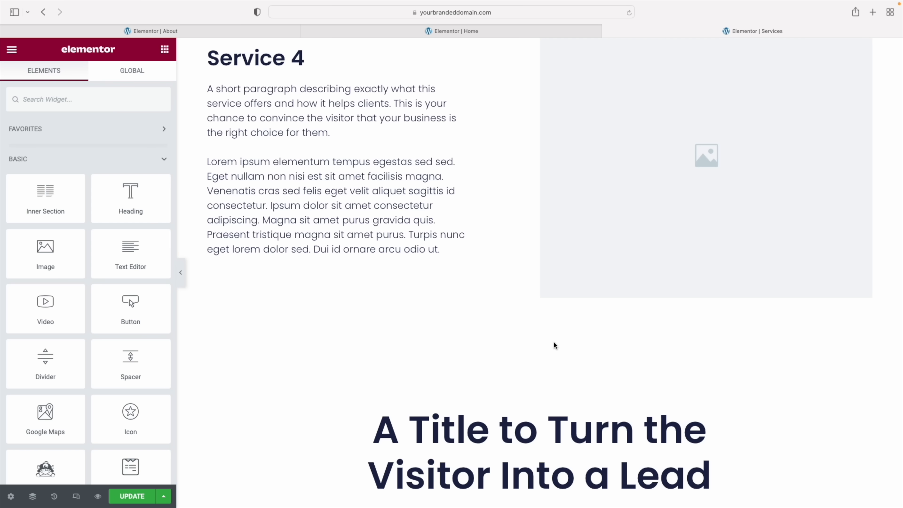
scroll(555, 356, up, 4)
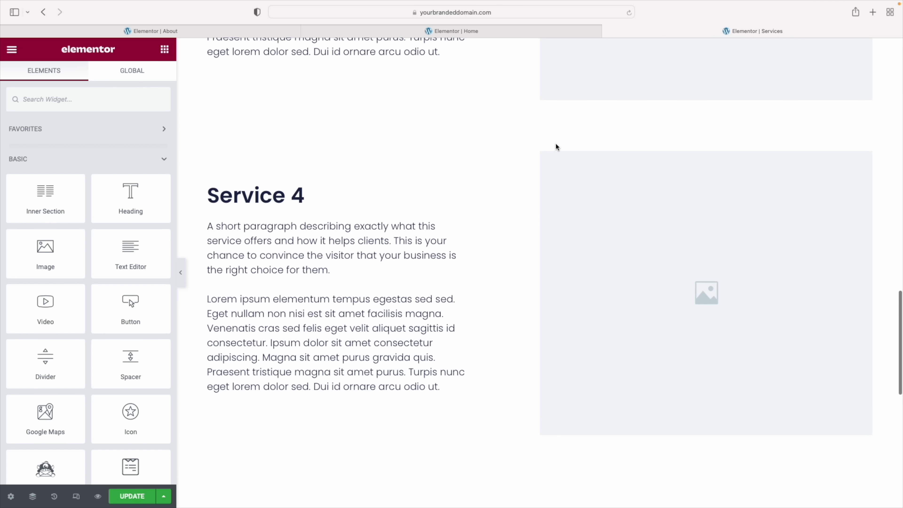
click(556, 147)
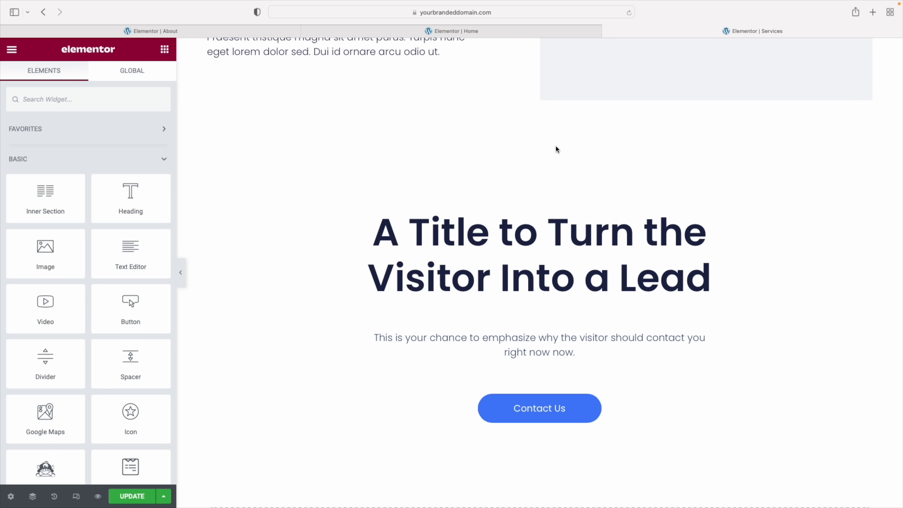
key(super+z)
scroll(593, 214, up, 15)
scroll(626, 236, up, 3)
Rename the first service heading to 'Name of service'
click(252, 180)
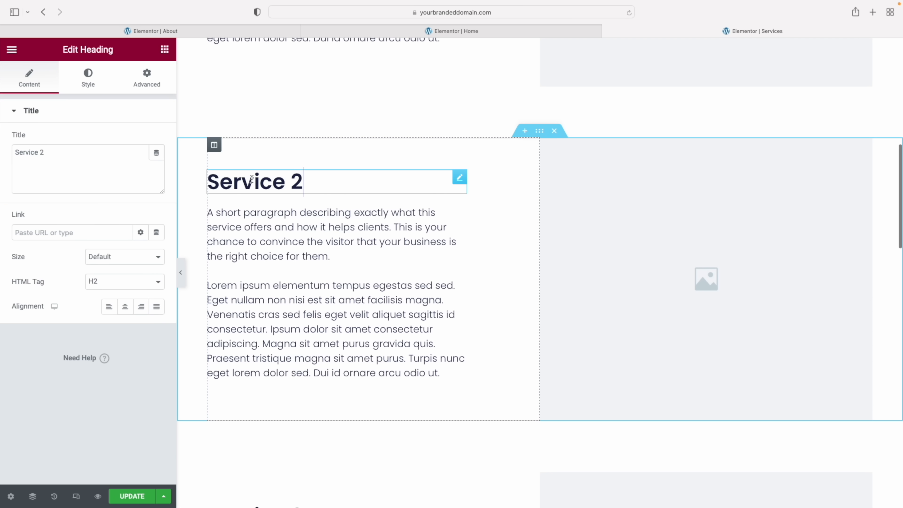
click(55, 153)
key(super+a)
scroll(440, 281, up, 14)
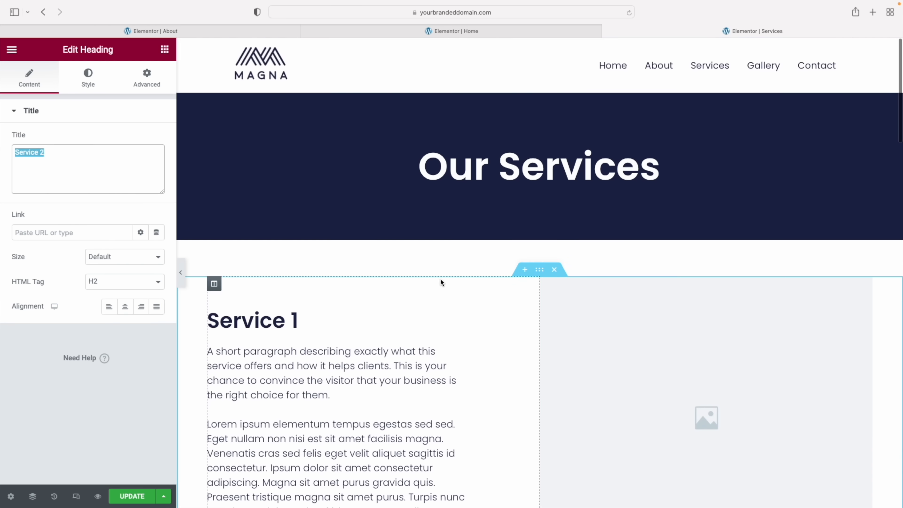
scroll(440, 281, down, 2)
click(277, 254)
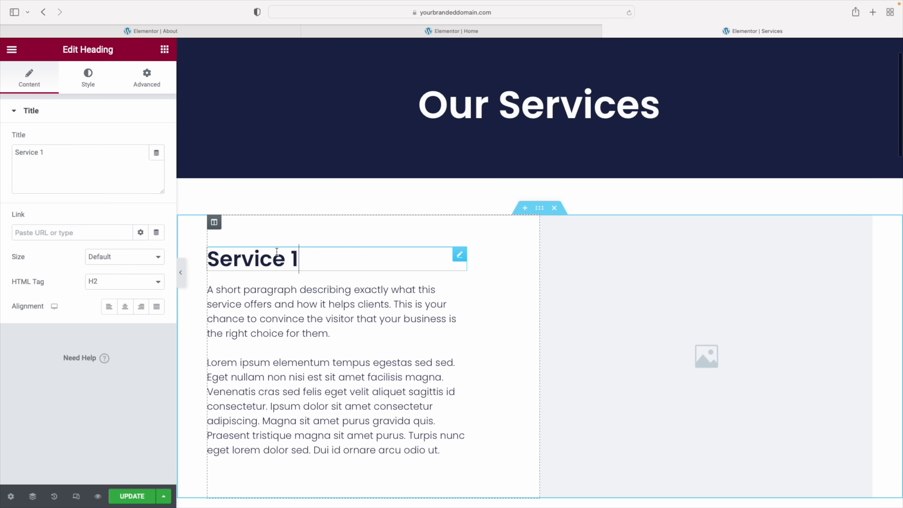
triple_click(28, 153)
text(Name of service)
Make the words 'helps clients' bold in the first service's paragraph
click(268, 309)
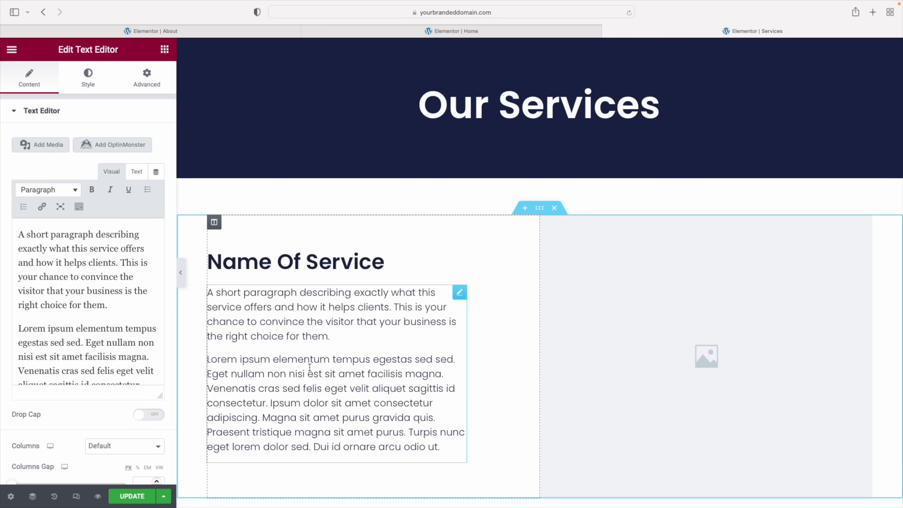
drag(64, 265, 115, 266)
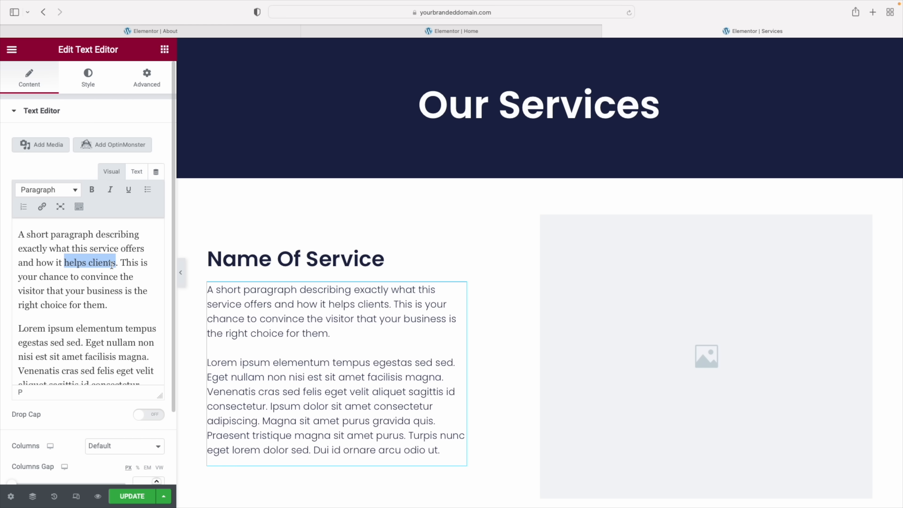
click(92, 190)
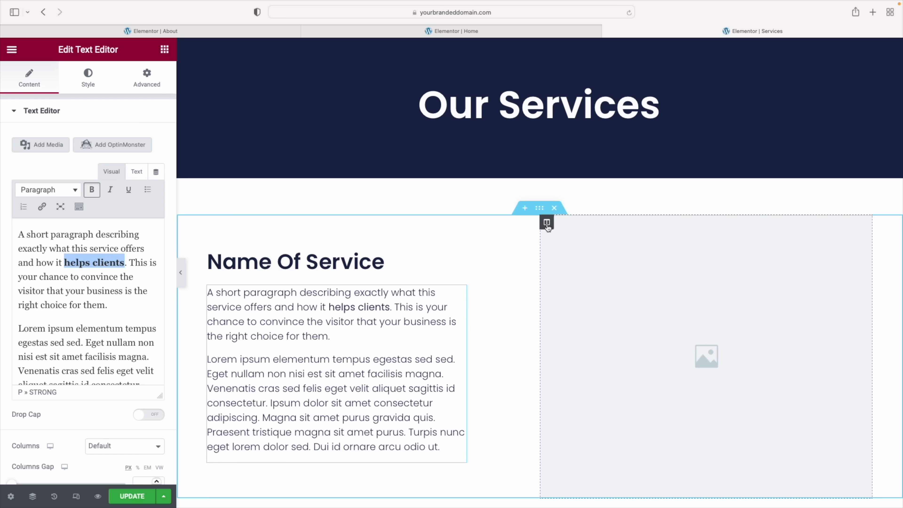
click(547, 223)
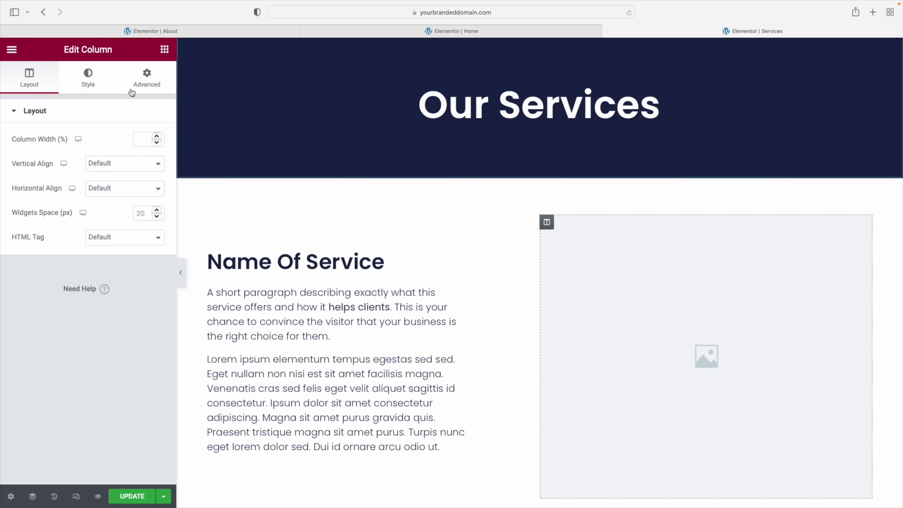
Set the first service image column's background to the Media Library photo of two colleagues at a desk
click(87, 84)
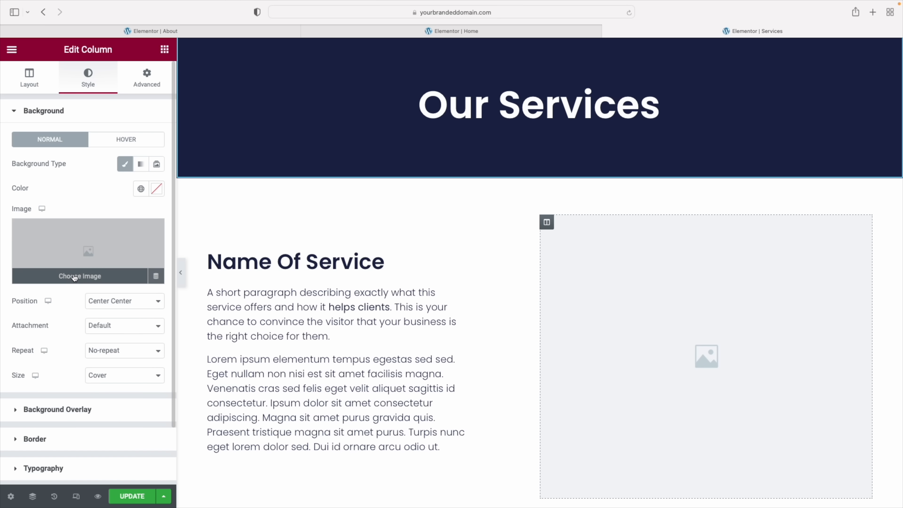
click(73, 276)
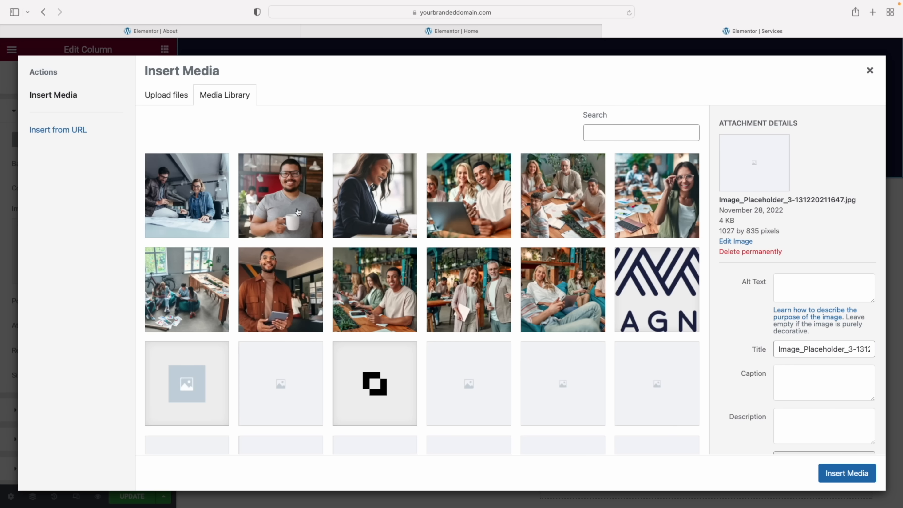
click(205, 204)
click(874, 477)
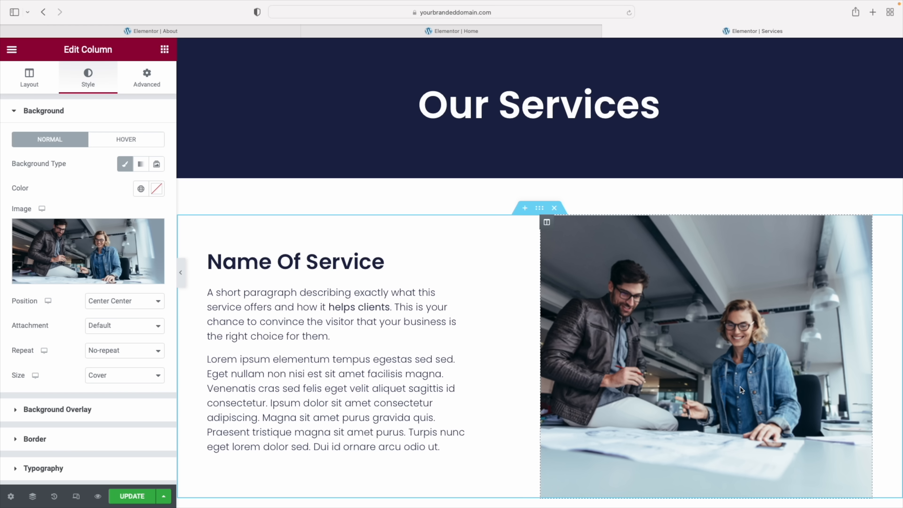
scroll(740, 387, down, 3)
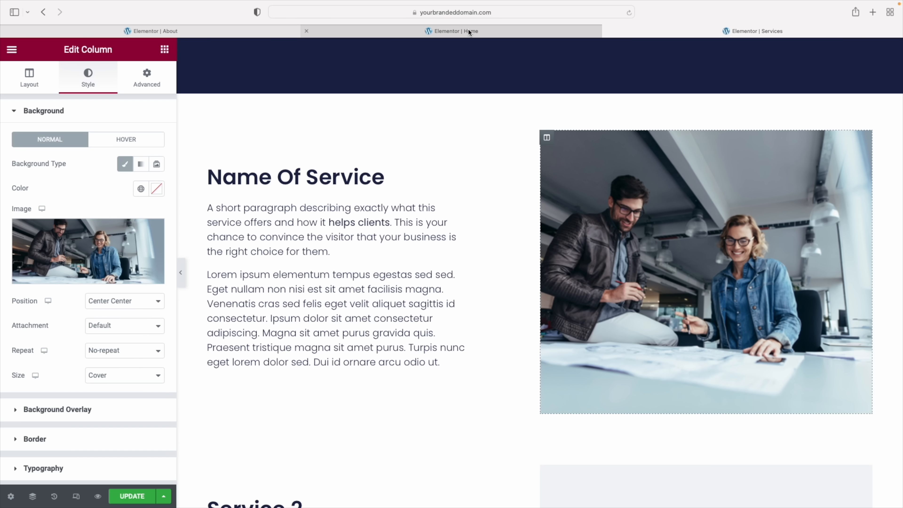
Add a button below the Name Of Service paragraph, then remove the placeholder Click Here button
click(167, 50)
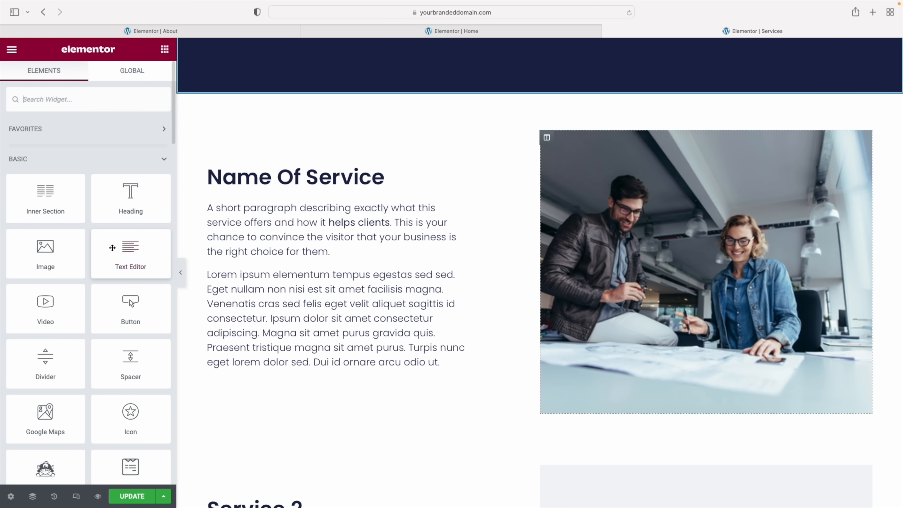
drag(124, 309, 269, 387)
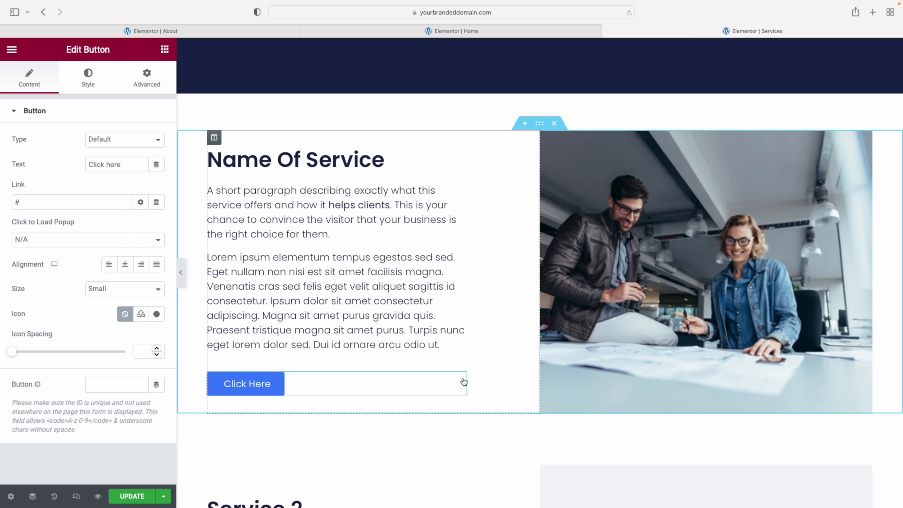
right_click(460, 380)
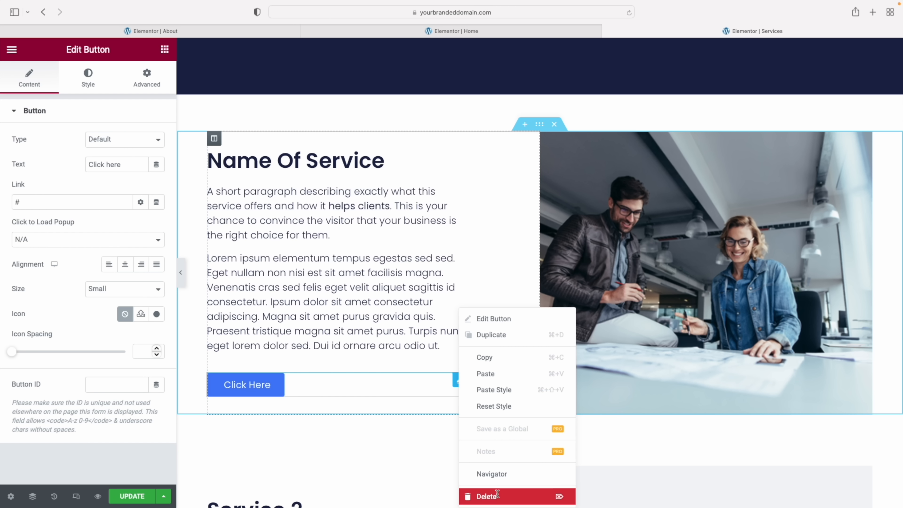
click(497, 496)
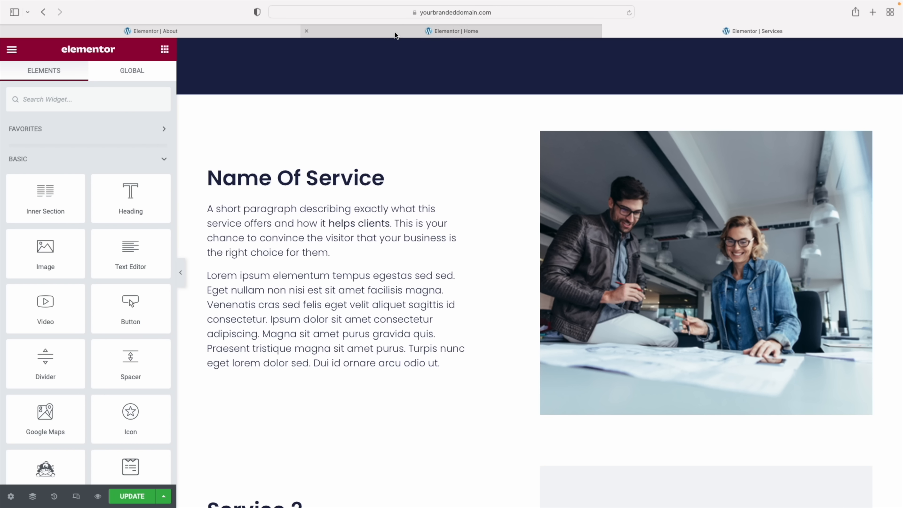
Copy the Home page's Schedule Now button and paste it under the service paragraph, linking to contact-us
click(396, 35)
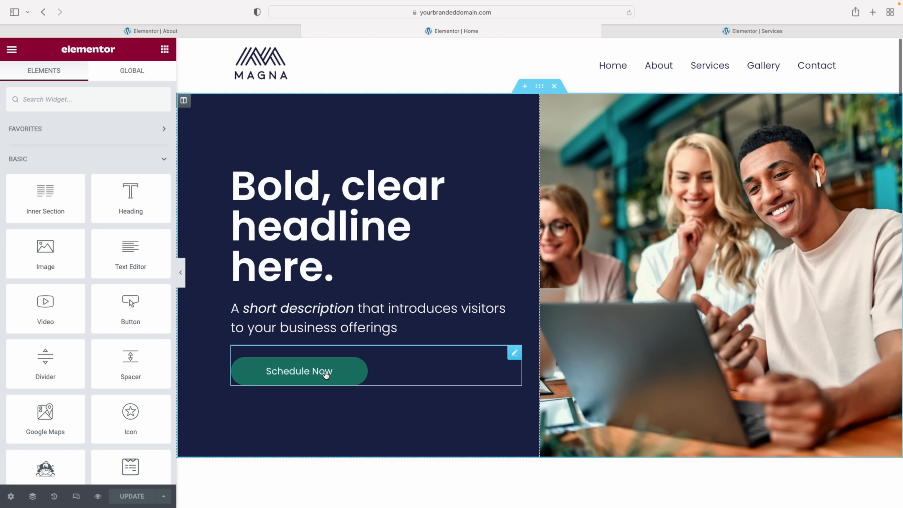
right_click(326, 375)
click(349, 357)
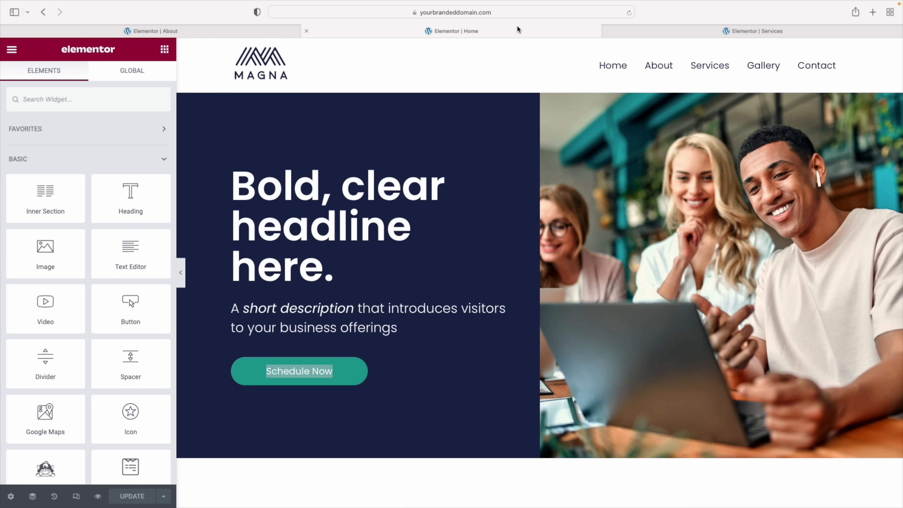
click(625, 31)
scroll(390, 241, down, 3)
right_click(390, 242)
click(418, 305)
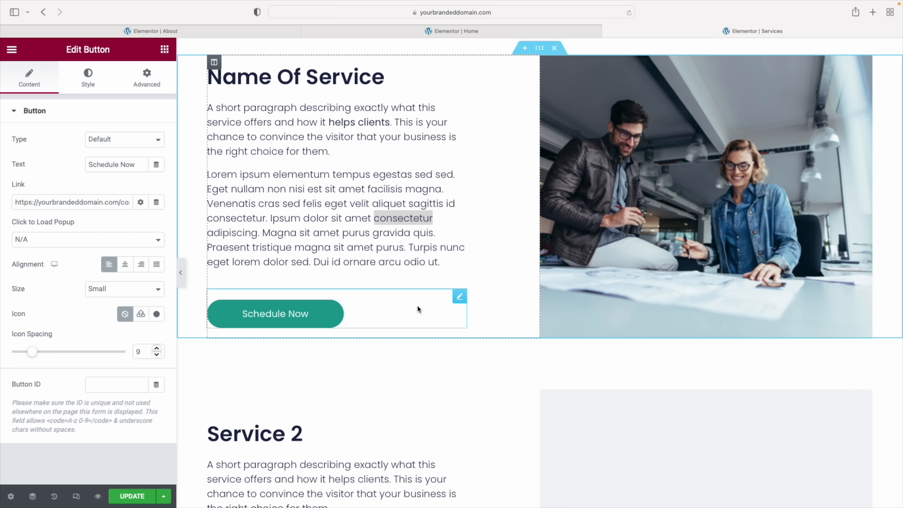
scroll(417, 305, down, 5)
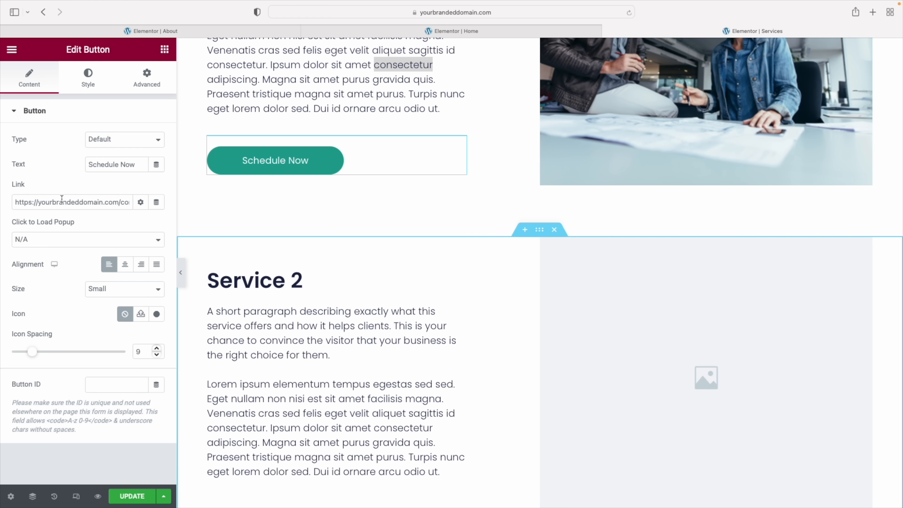
drag(101, 203, 135, 201)
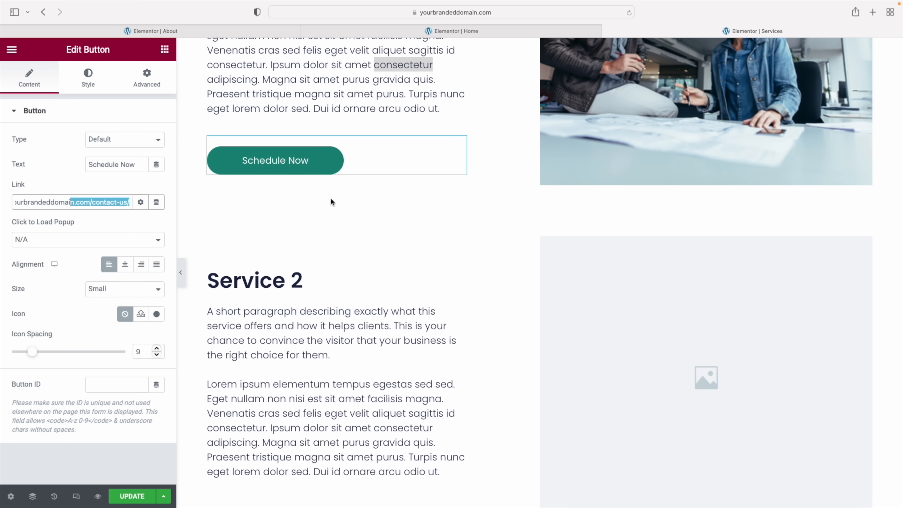
scroll(523, 279, down, 3)
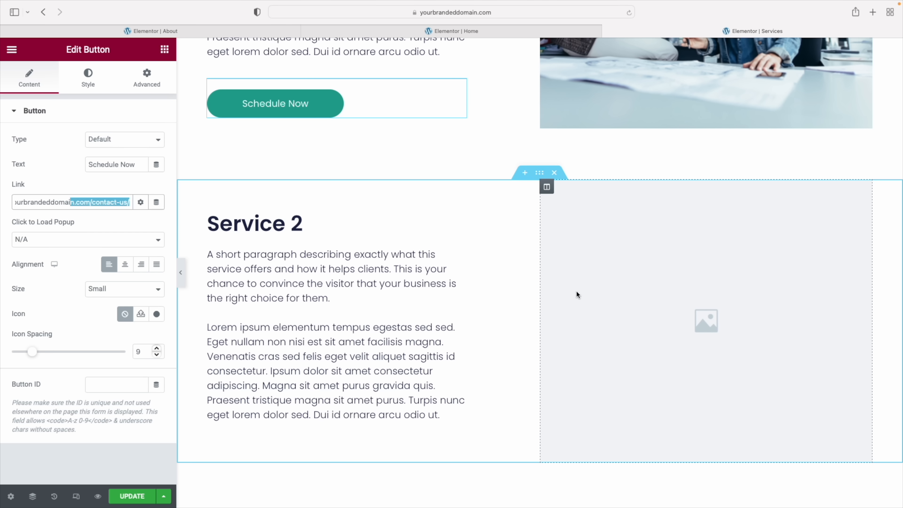
scroll(383, 315, down, 1)
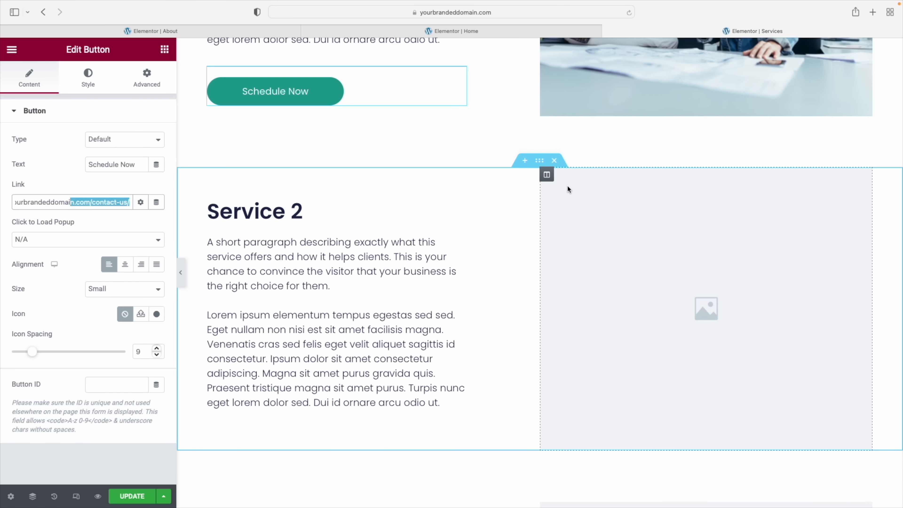
Choose a background photo for the Service 2 image column
click(546, 175)
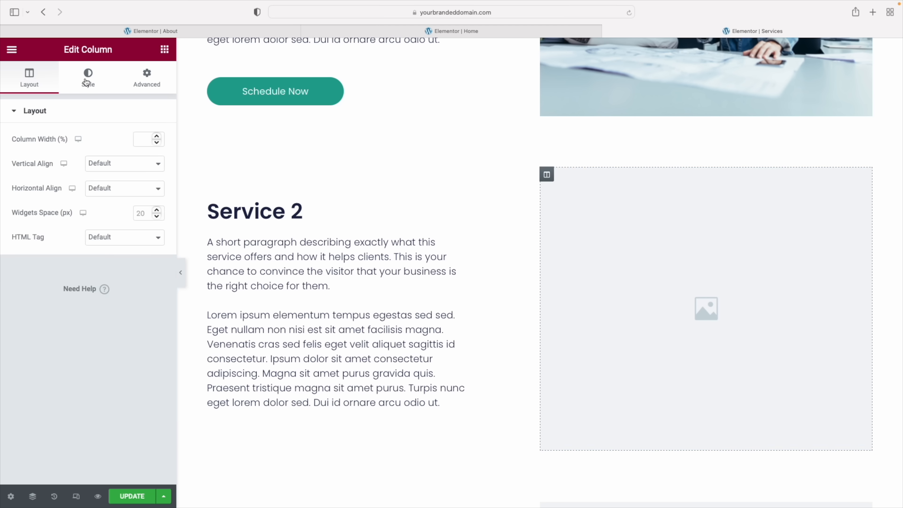
click(563, 225)
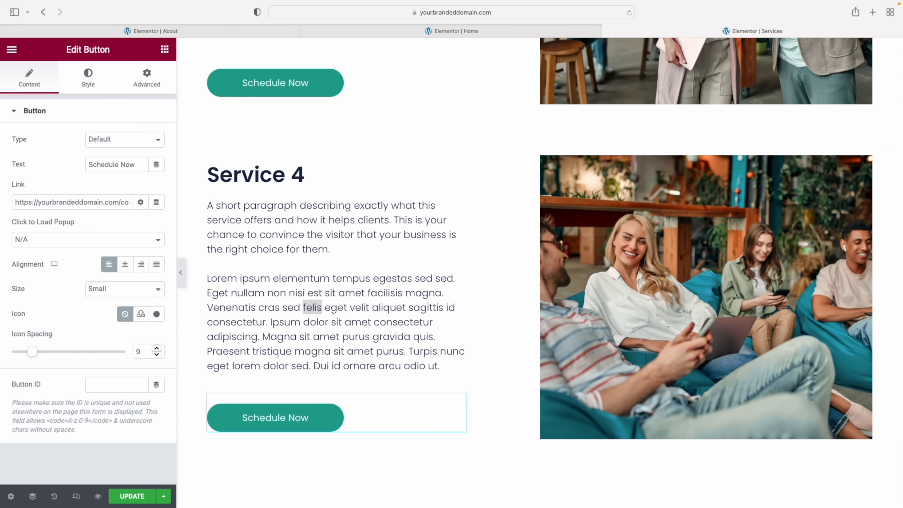
scroll(553, 320, down, 10)
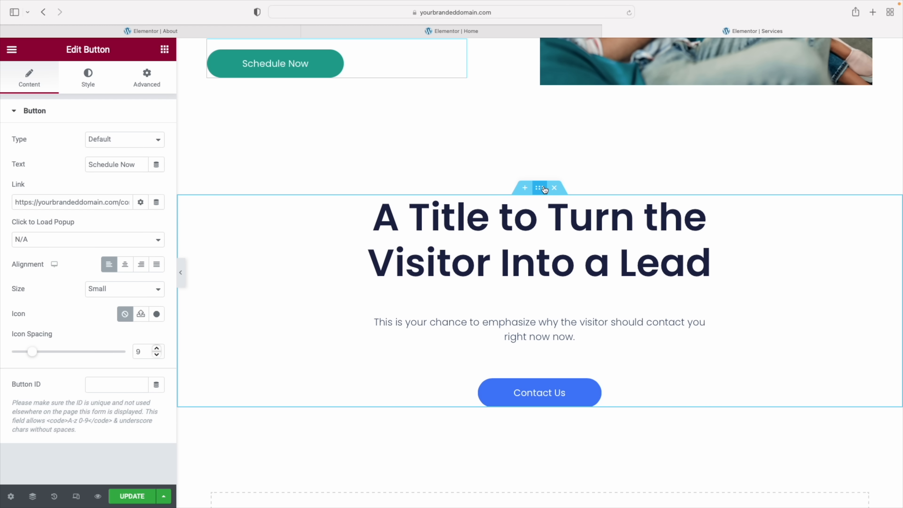
Set the lead call-to-action section's top padding to 10%
click(539, 188)
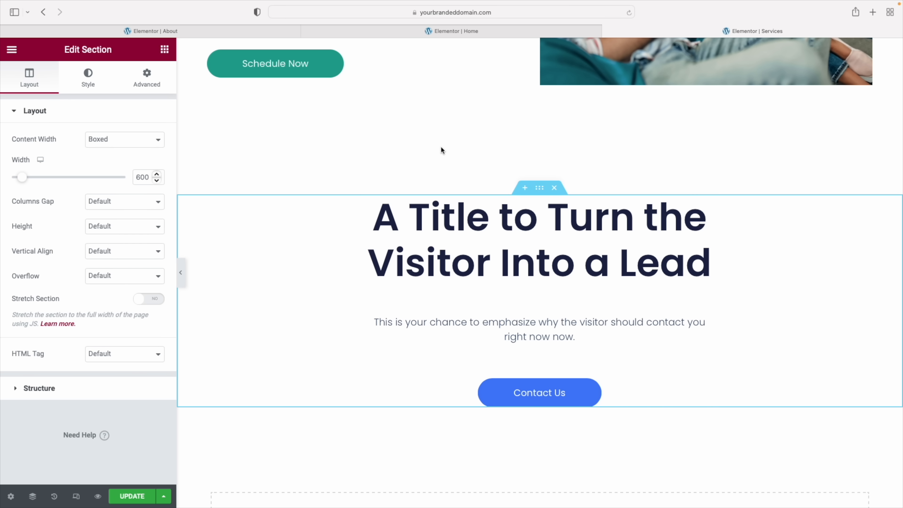
click(147, 76)
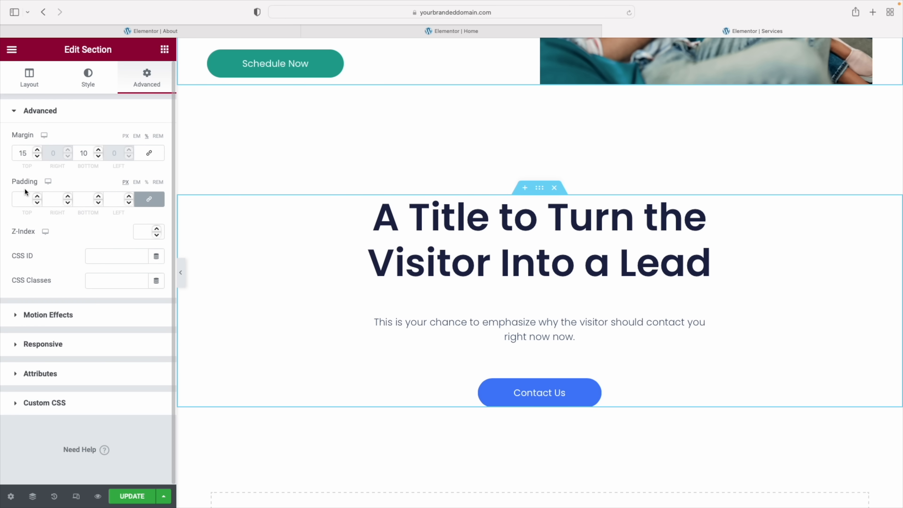
click(147, 182)
click(22, 199)
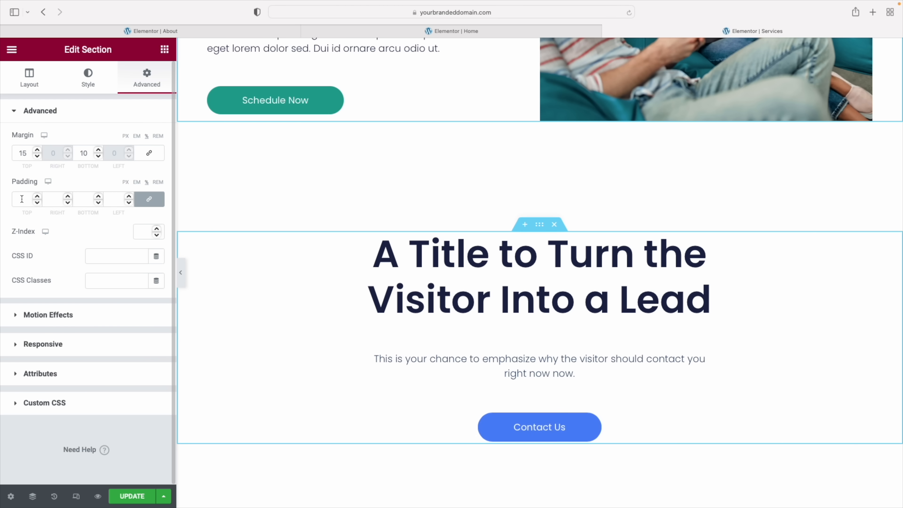
text(10)
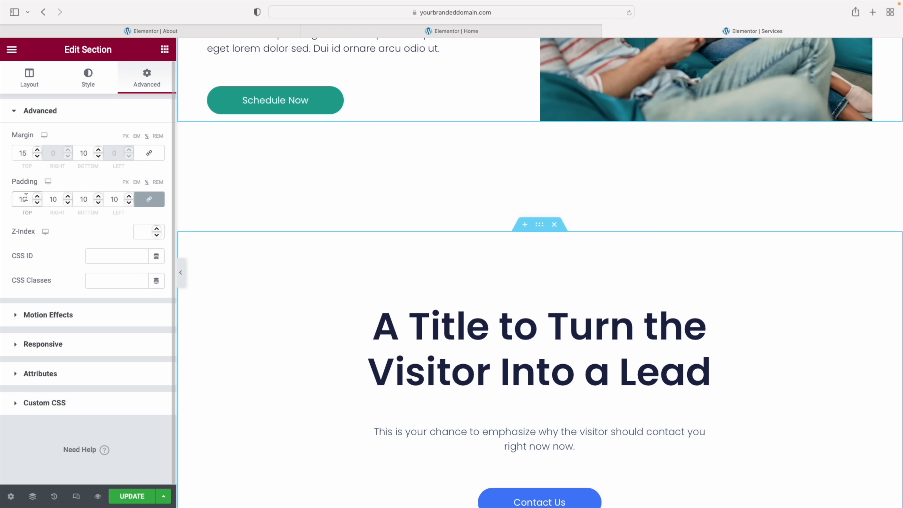
Give the call-to-action section a Classic background in the global beige colour
click(89, 79)
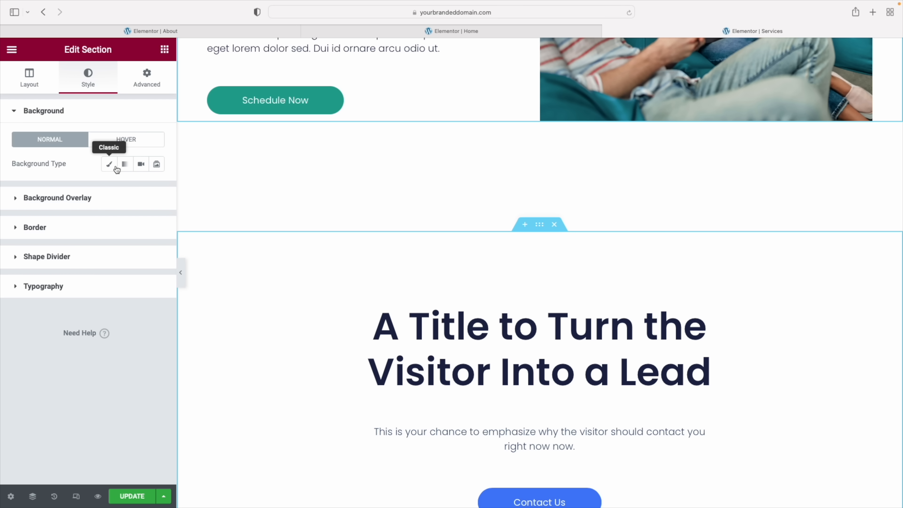
click(110, 164)
click(141, 189)
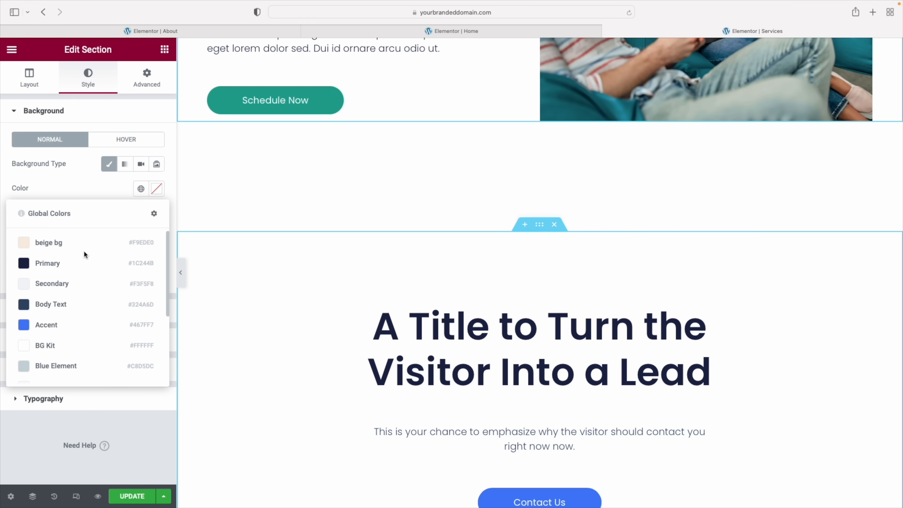
click(83, 250)
scroll(540, 304, down, 6)
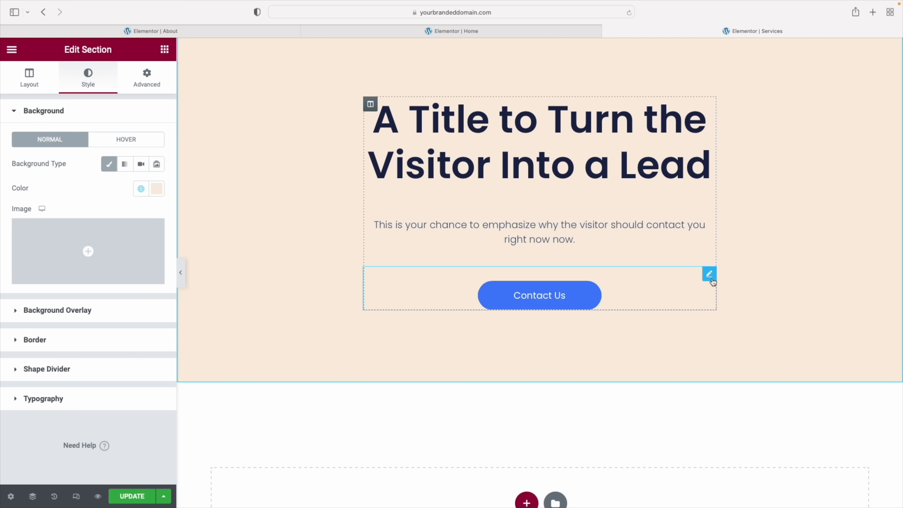
Replace the CTA's Contact Us button with the pasted Schedule Now button, centred
right_click(709, 274)
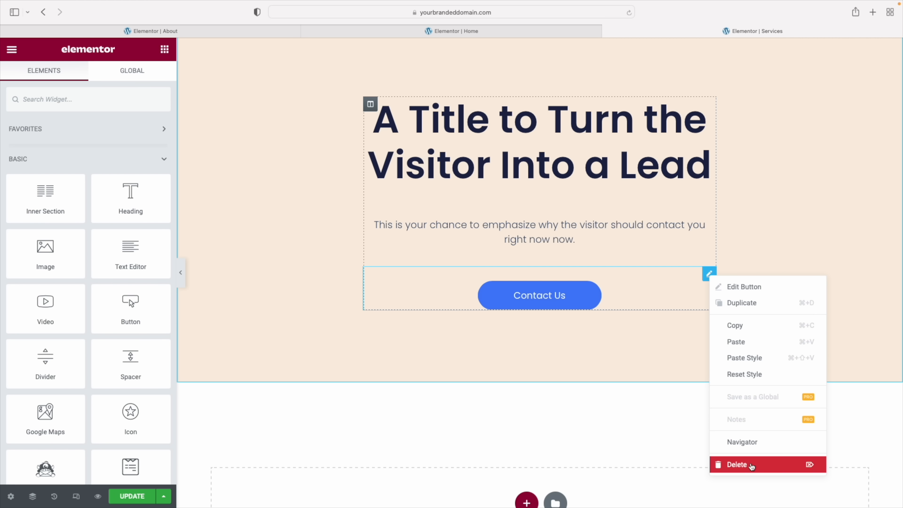
click(751, 464)
right_click(550, 236)
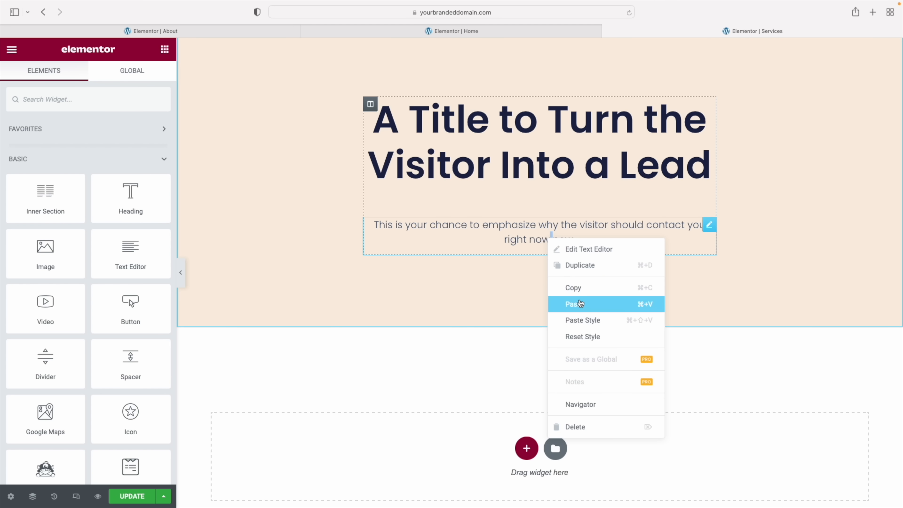
click(579, 304)
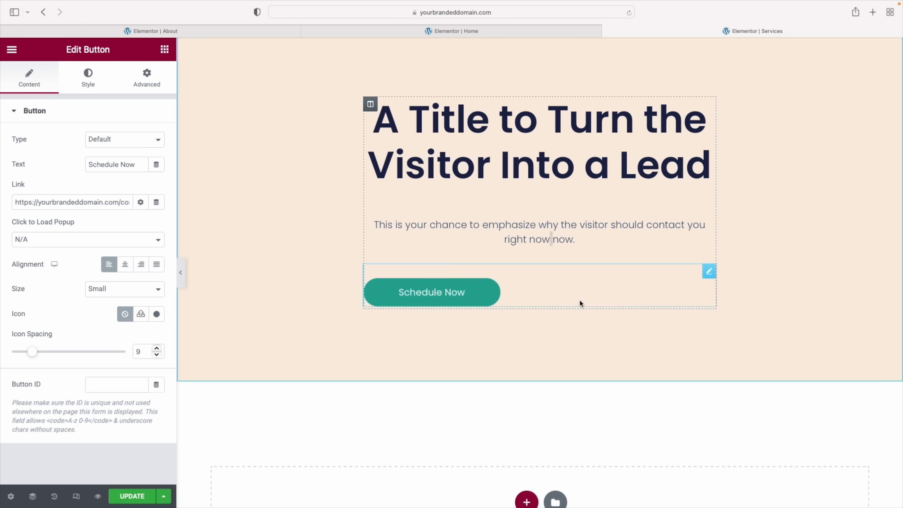
click(126, 265)
click(181, 272)
Switch the editor to mobile responsive preview and scroll down to the CTA section
scroll(523, 323, up, 15)
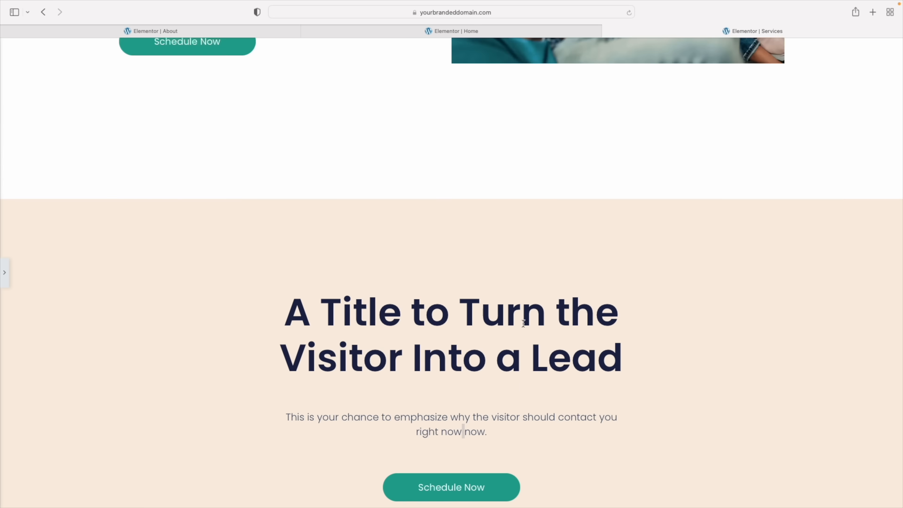
scroll(523, 323, up, 20)
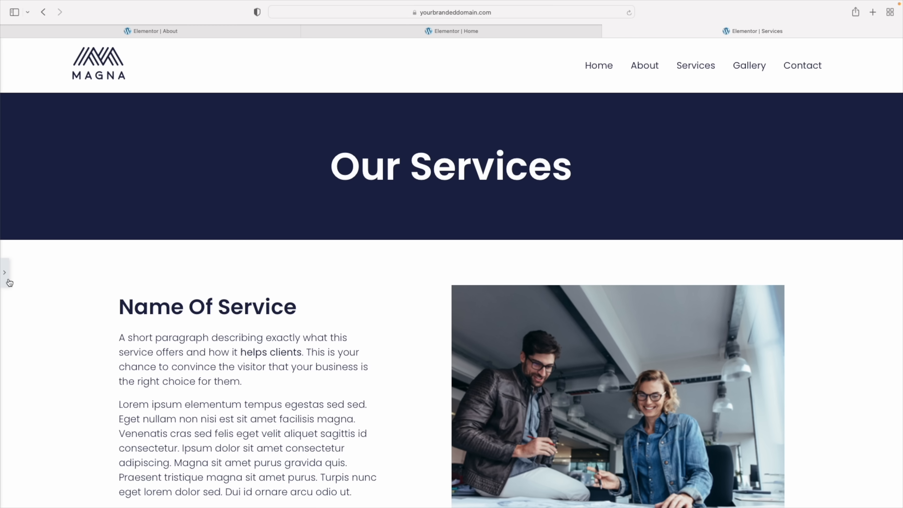
click(7, 280)
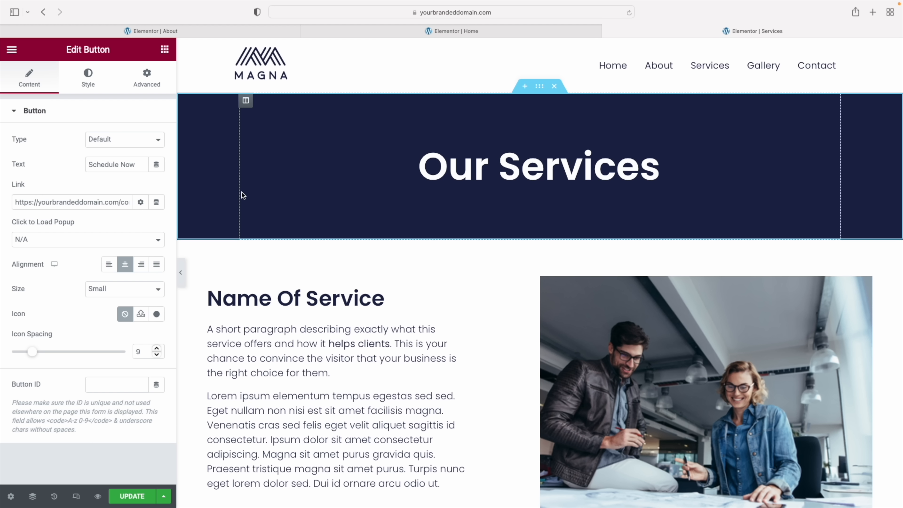
click(76, 497)
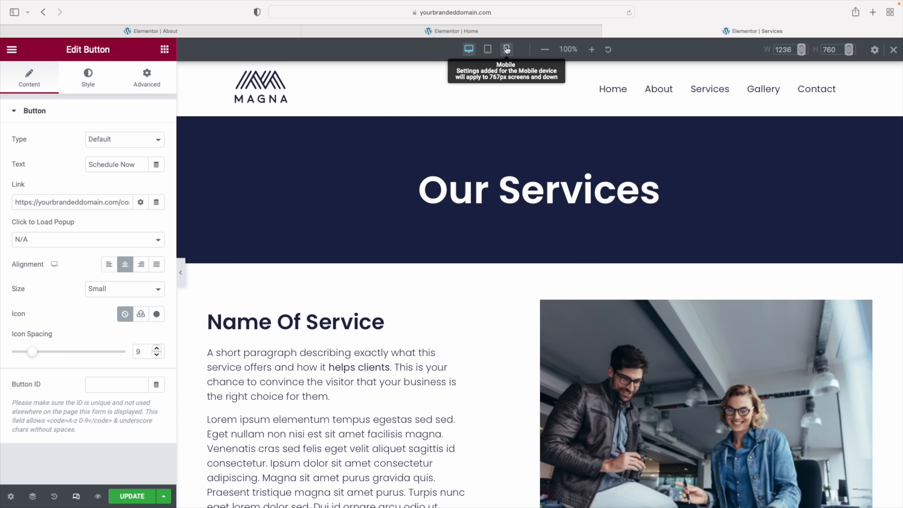
click(507, 50)
scroll(538, 157, down, 15)
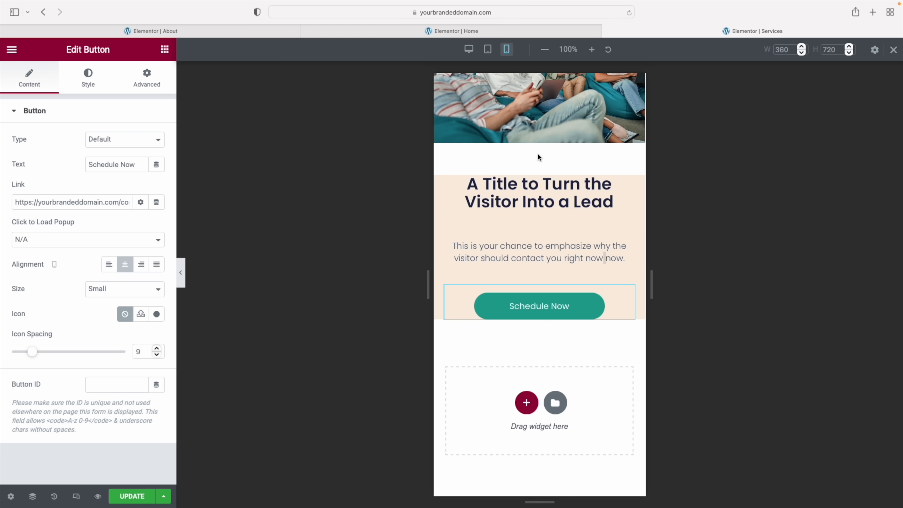
scroll(538, 157, up, 20)
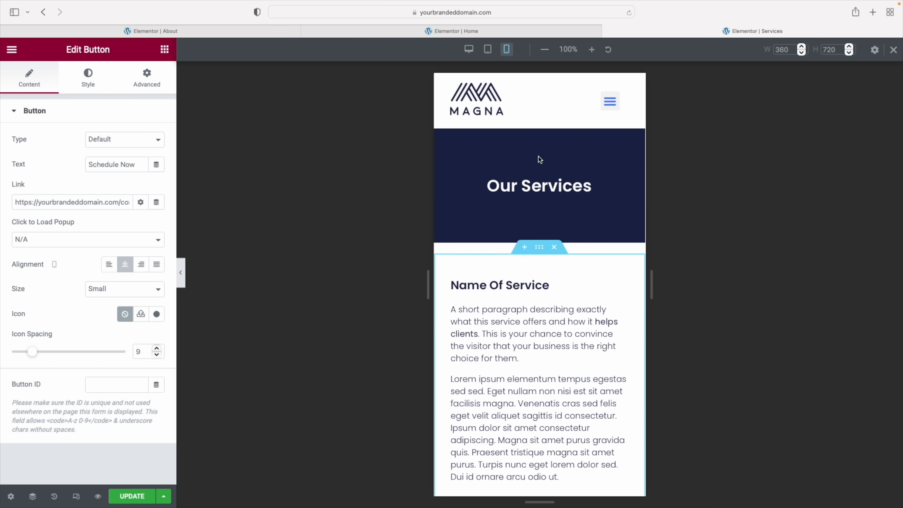
scroll(539, 157, down, 6)
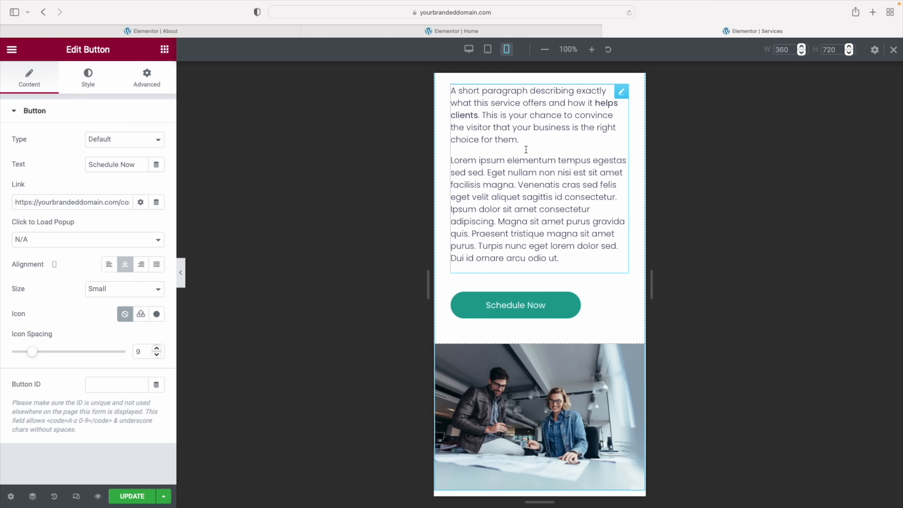
scroll(526, 150, down, 20)
scroll(525, 149, down, 20)
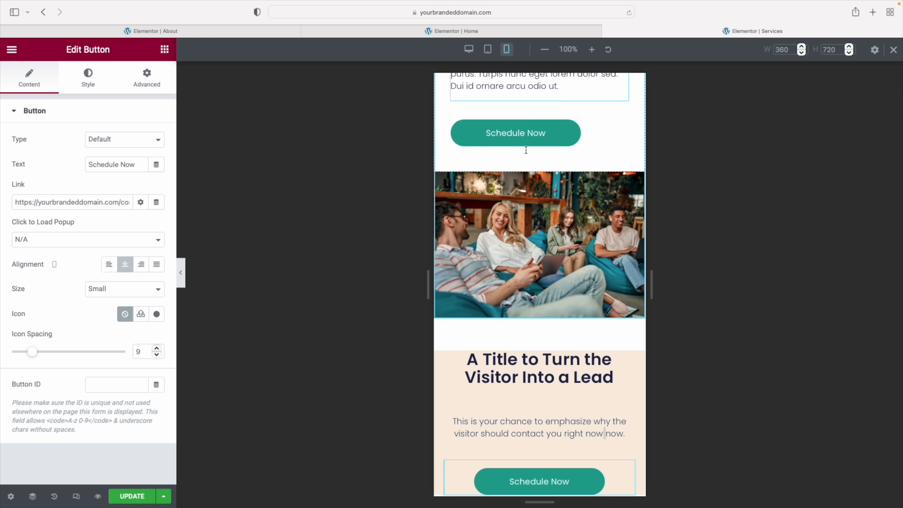
scroll(526, 150, down, 5)
Set the CTA section's mobile top and bottom padding to 10, update the page and preview it live
click(541, 266)
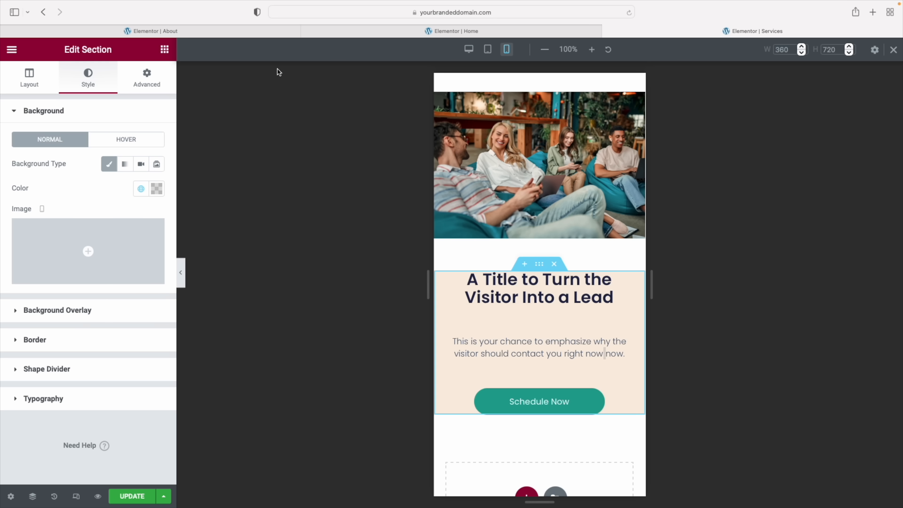
click(147, 84)
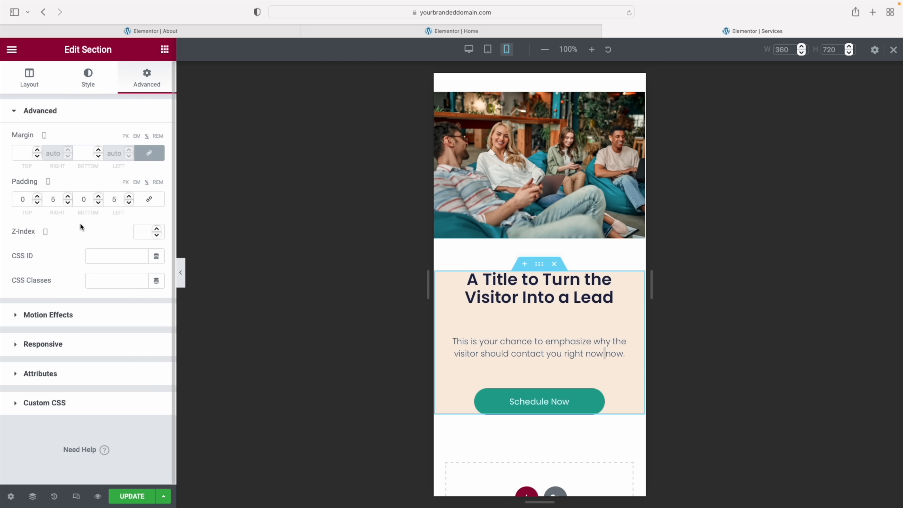
click(17, 196)
text(10)
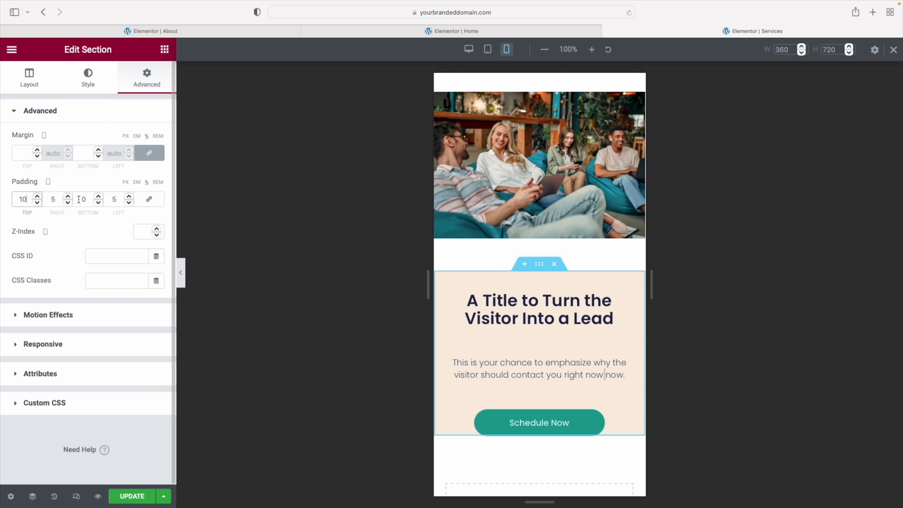
click(78, 199)
text(1)
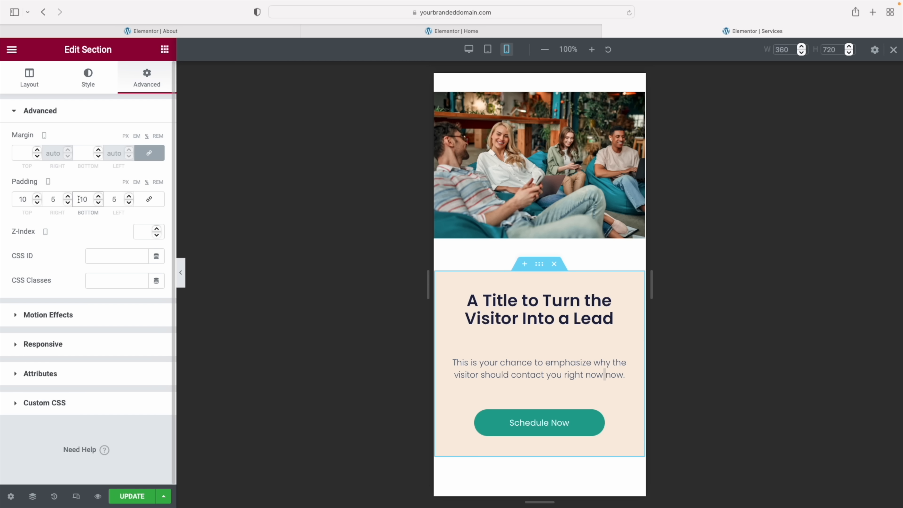
click(138, 499)
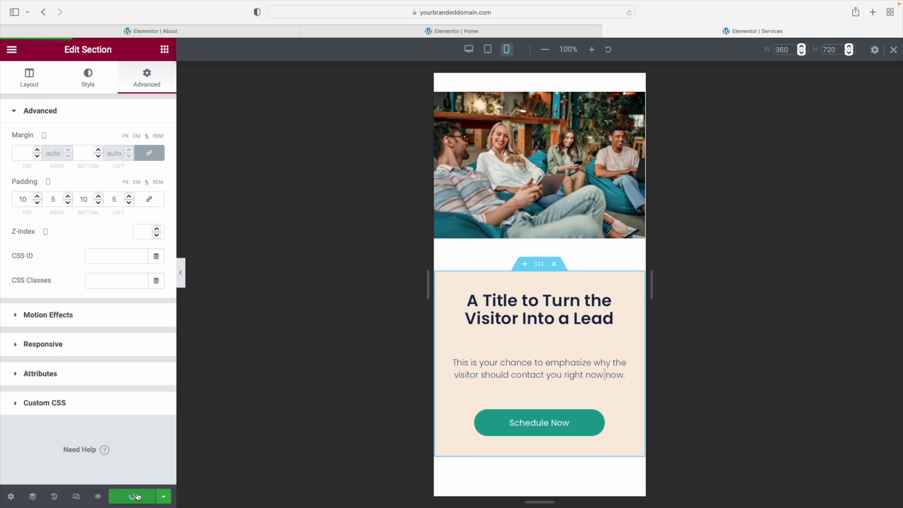
click(98, 496)
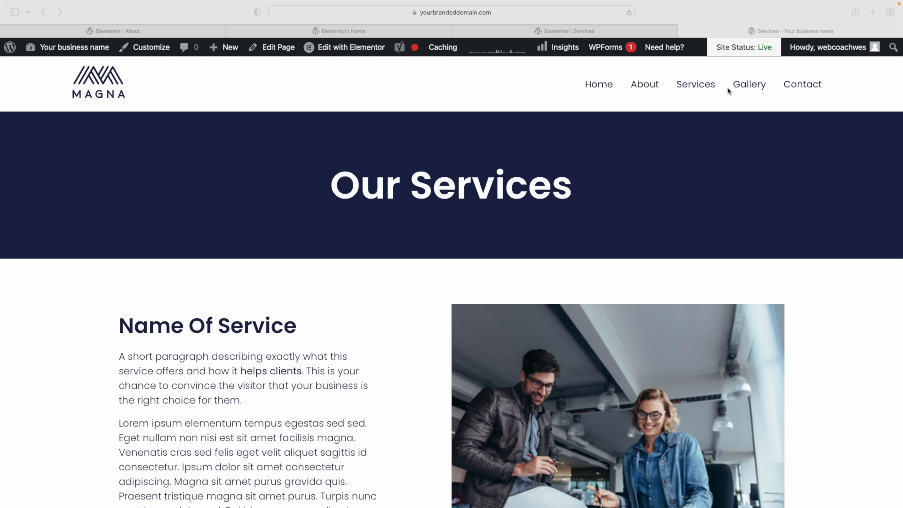
Browse to the live Gallery page, scroll through it, and open it in Elementor
click(747, 88)
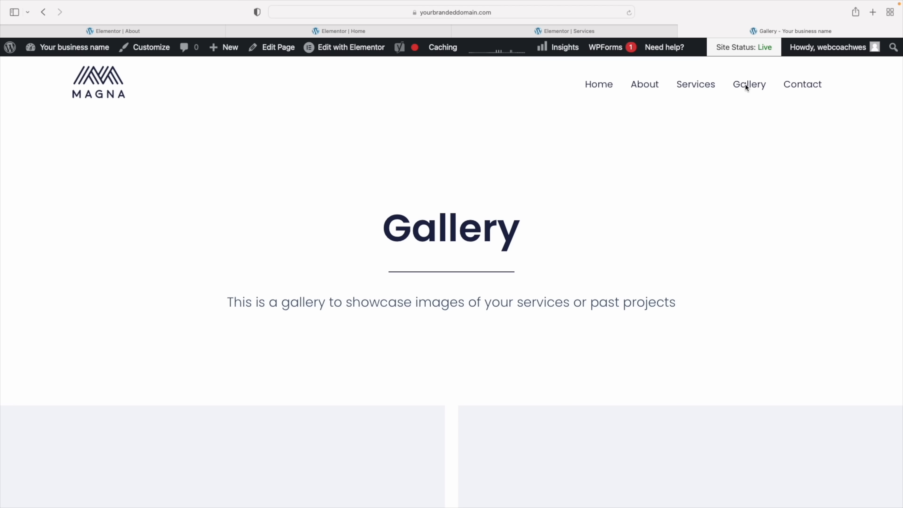
scroll(497, 195, down, 10)
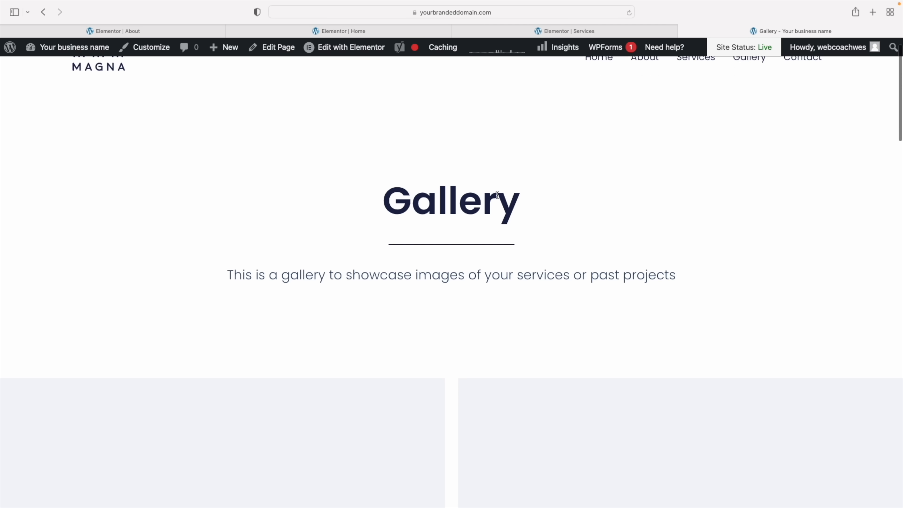
scroll(498, 194, up, 6)
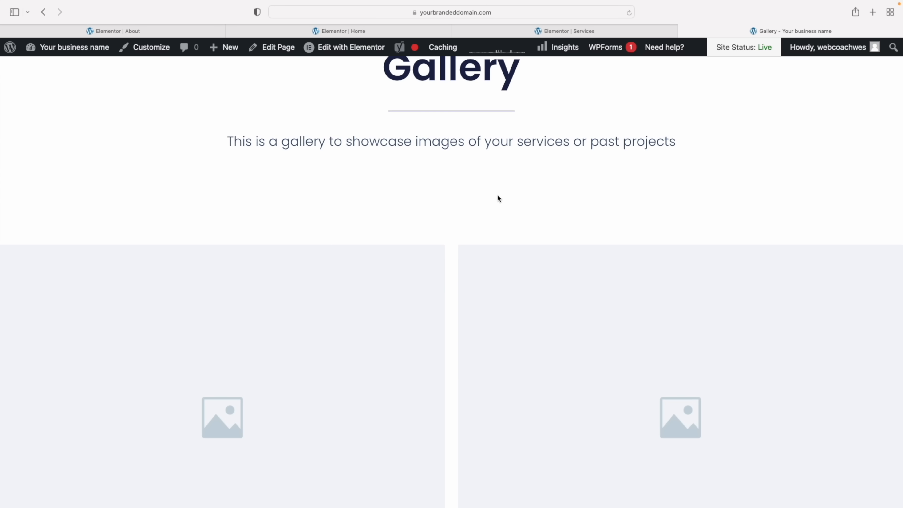
scroll(498, 199, up, 3)
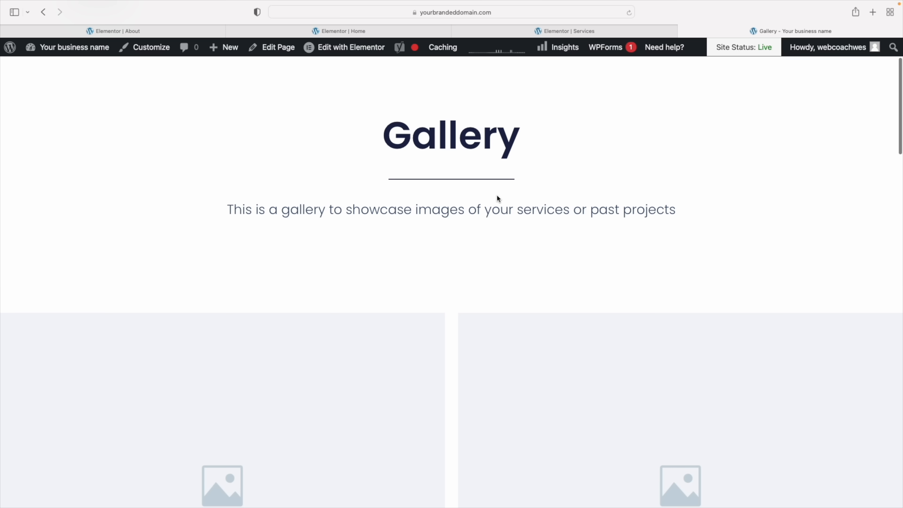
scroll(497, 196, up, 4)
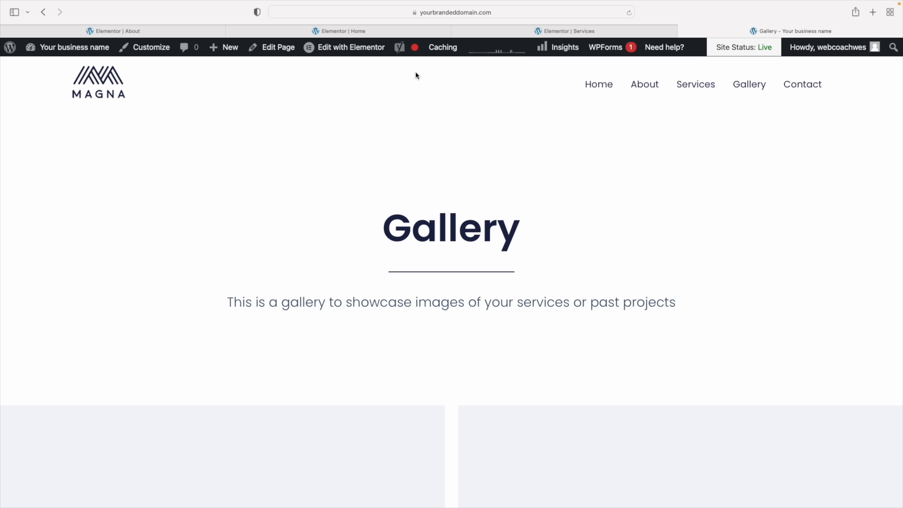
click(350, 48)
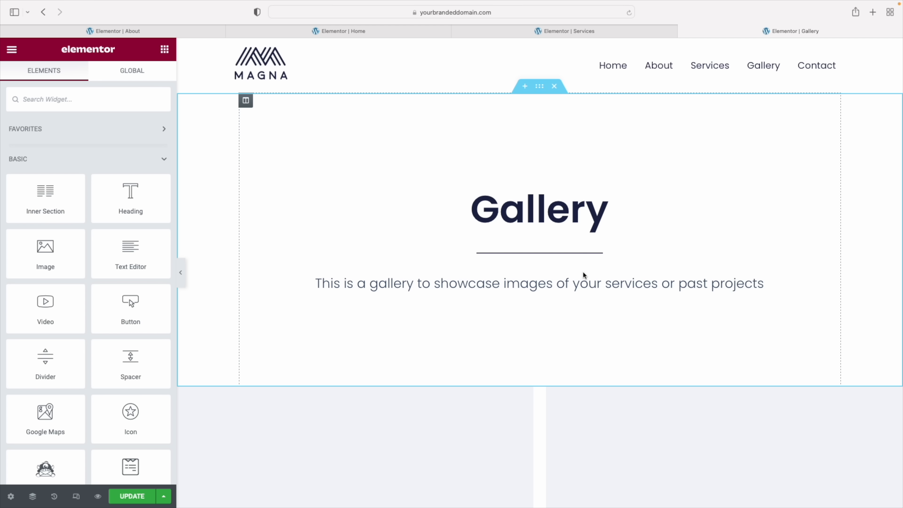
Delete the divider and the description subheading beneath the Gallery heading
right_click(567, 253)
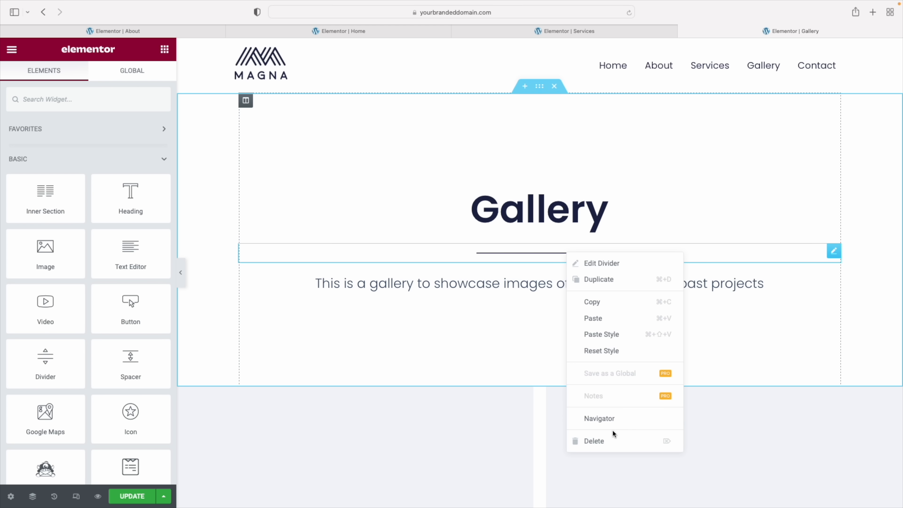
click(613, 437)
right_click(597, 273)
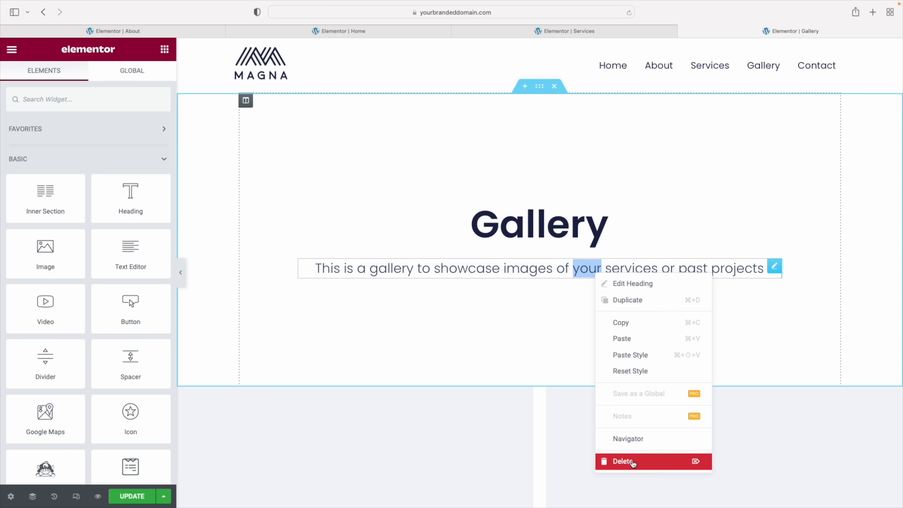
click(504, 267)
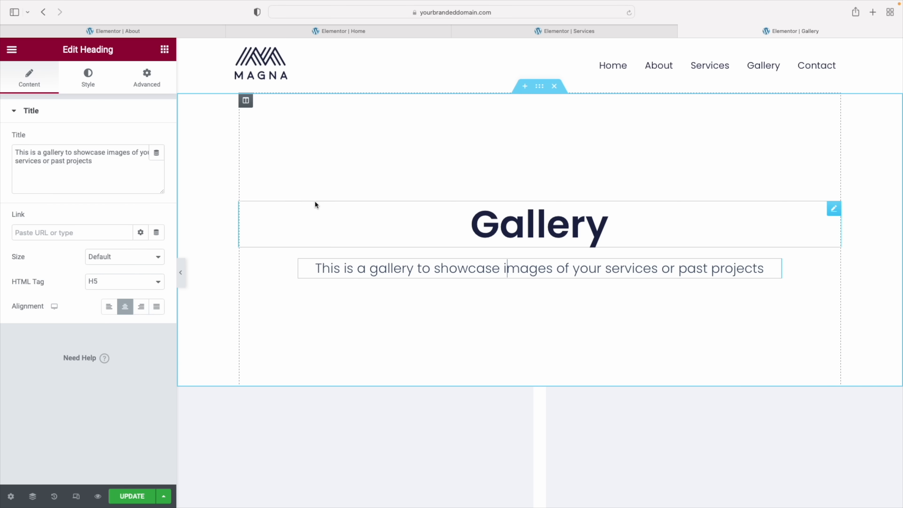
right_click(449, 268)
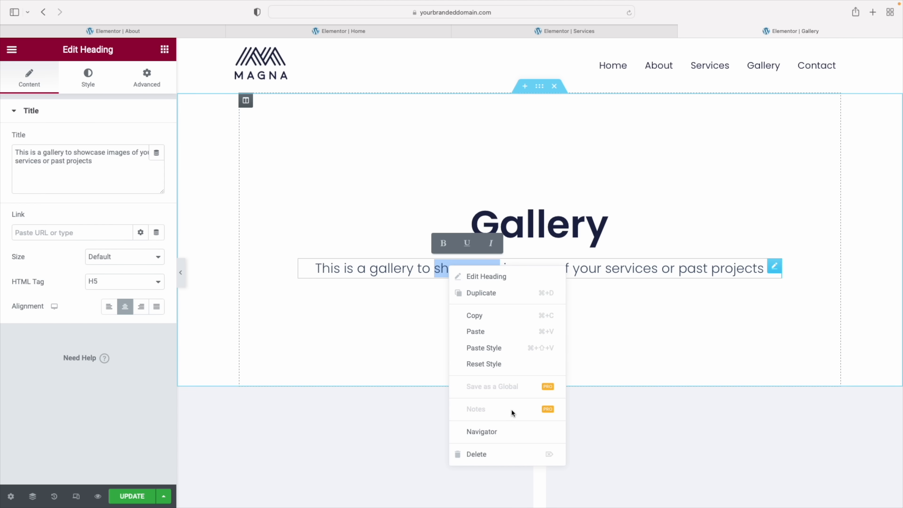
click(499, 455)
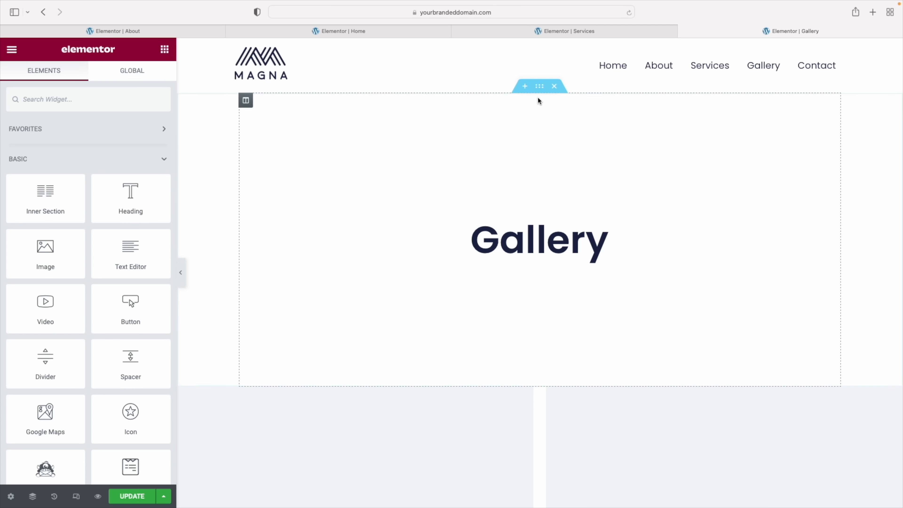
Give the banner section a classic background in the global Primary colour
click(540, 86)
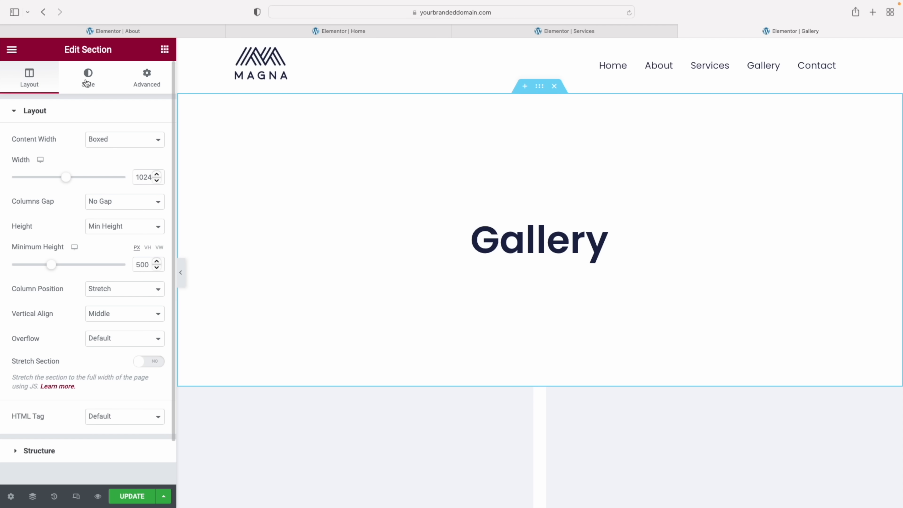
click(87, 83)
click(109, 164)
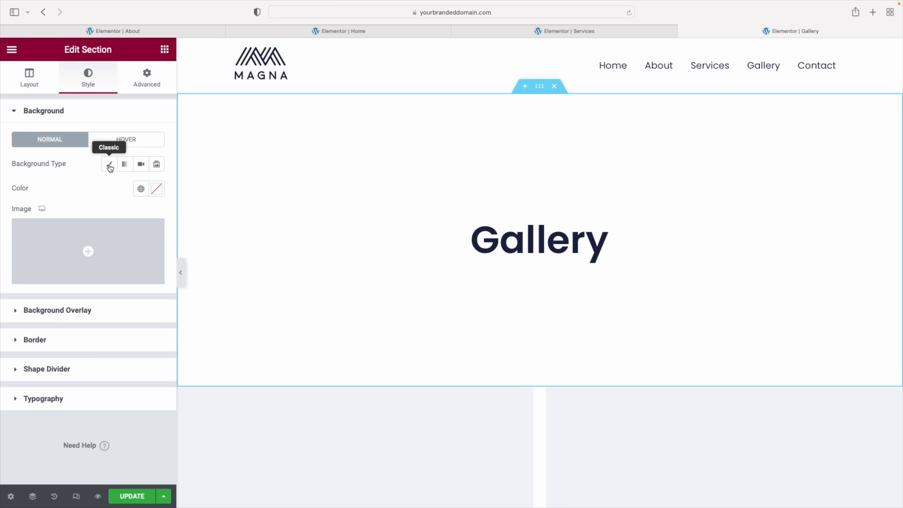
click(141, 189)
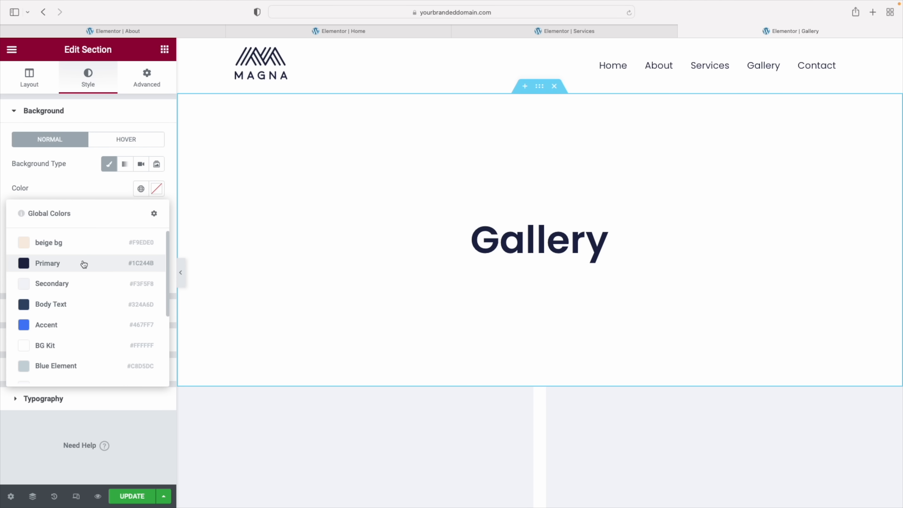
click(84, 263)
Make the Gallery heading text white using the global colours
click(474, 232)
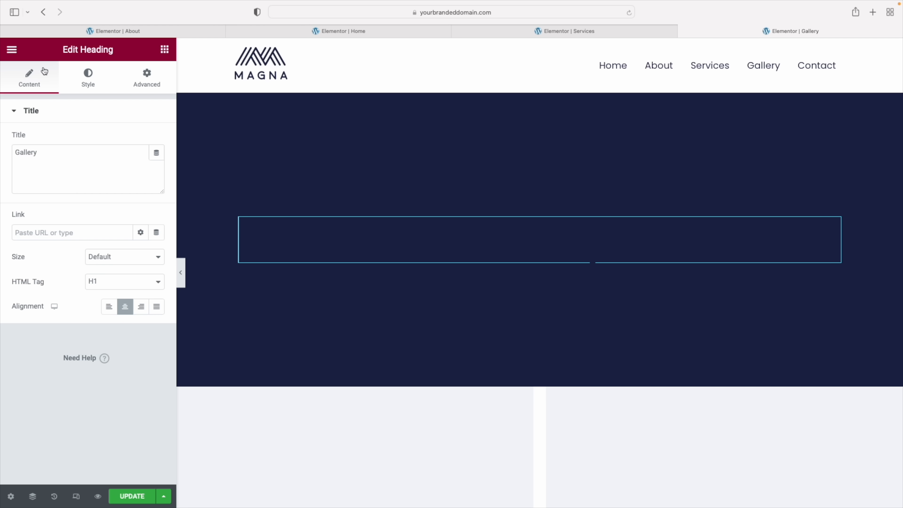
click(91, 84)
click(146, 140)
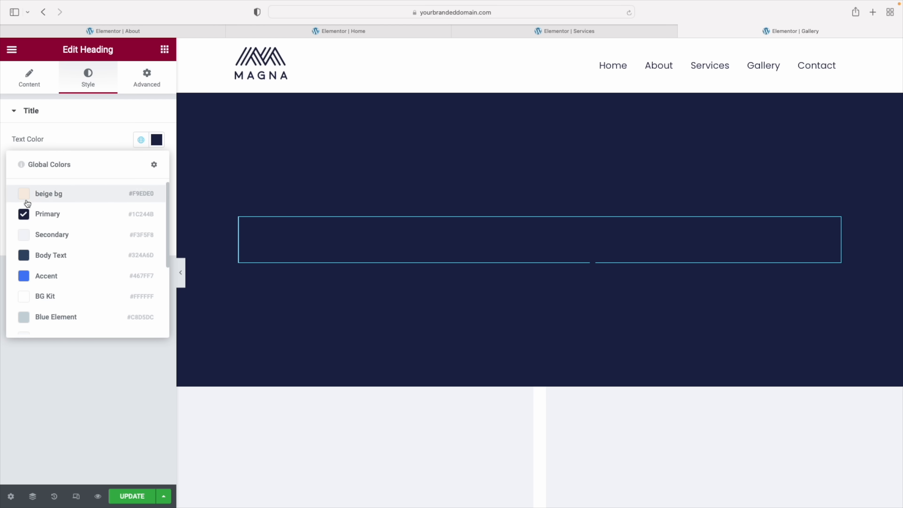
click(50, 234)
Reduce the banner section's minimum height to 250 px
click(542, 89)
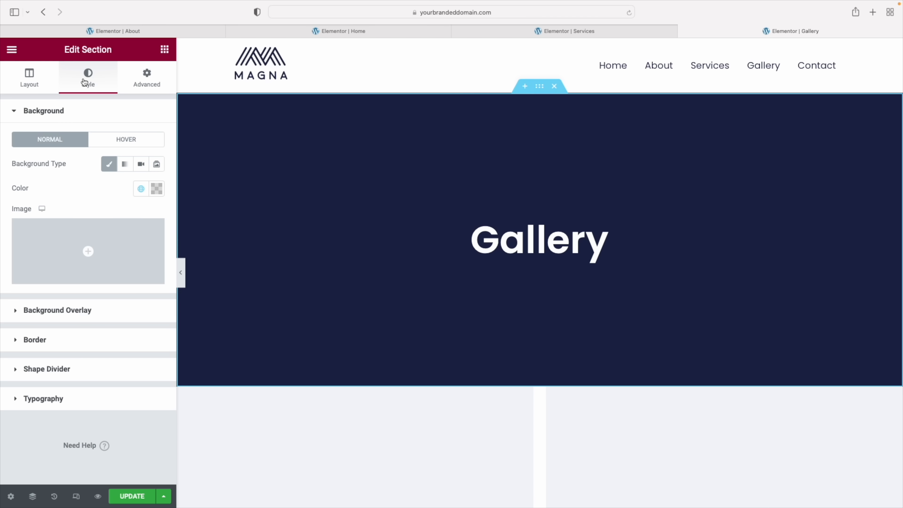
click(27, 76)
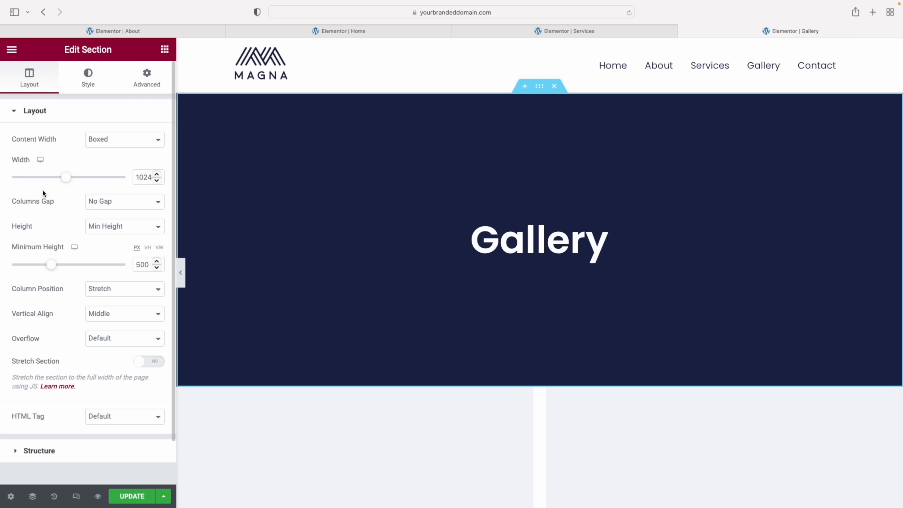
scroll(42, 206, down, 2)
drag(53, 223, 37, 219)
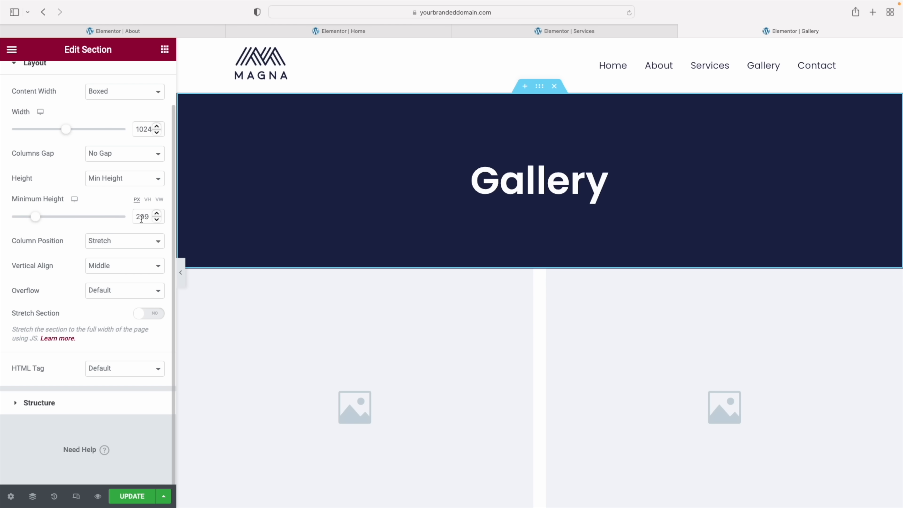
text(50)
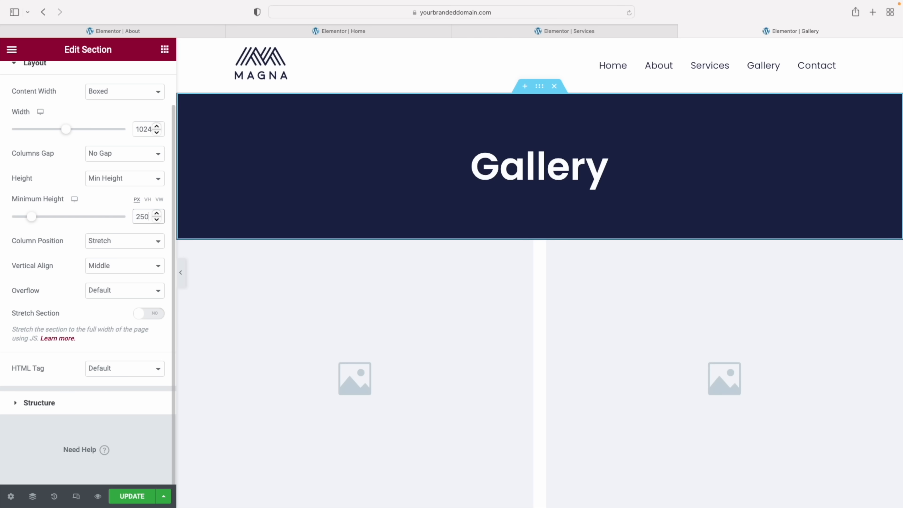
scroll(469, 347, down, 7)
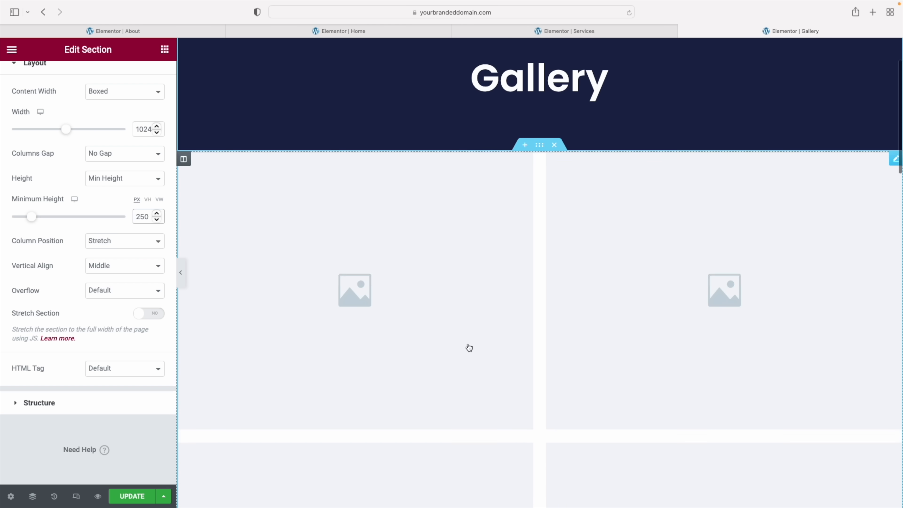
scroll(470, 347, up, 5)
Select the gallery widget and preview one of its placeholder images full size
click(894, 169)
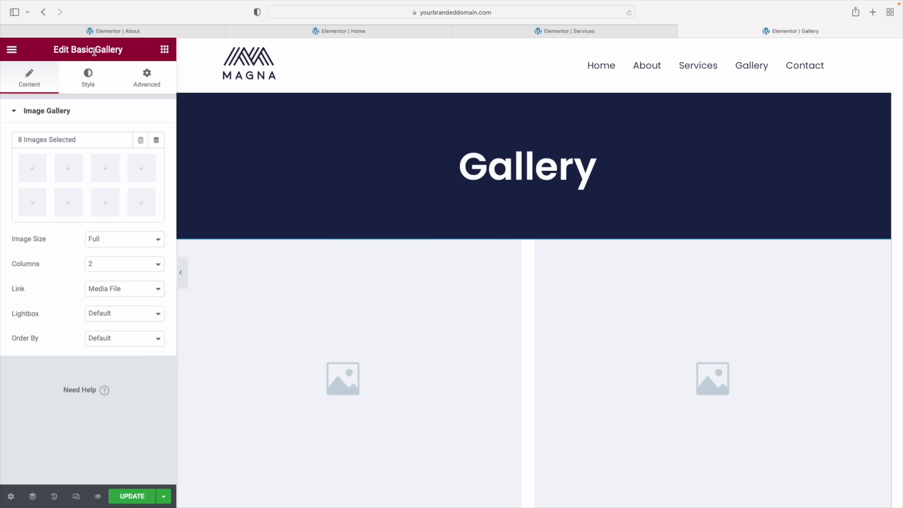
mouse_move(103, 178)
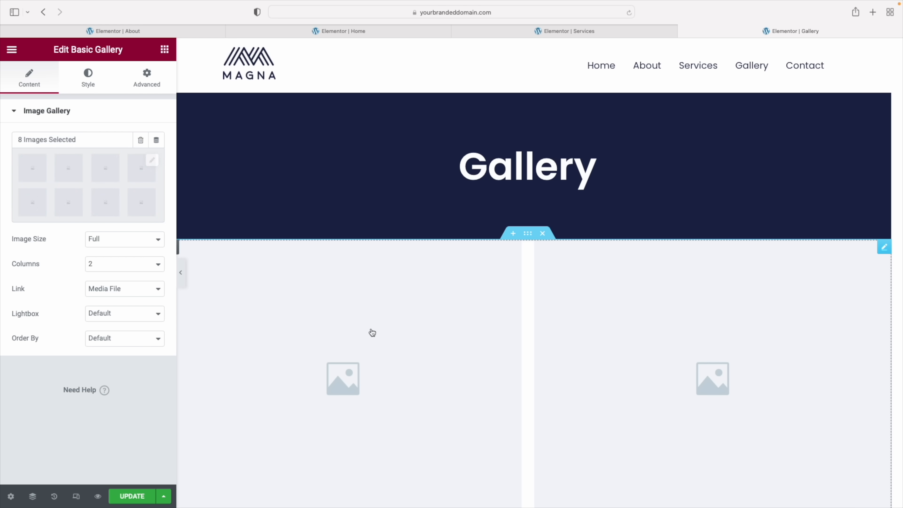
click(386, 332)
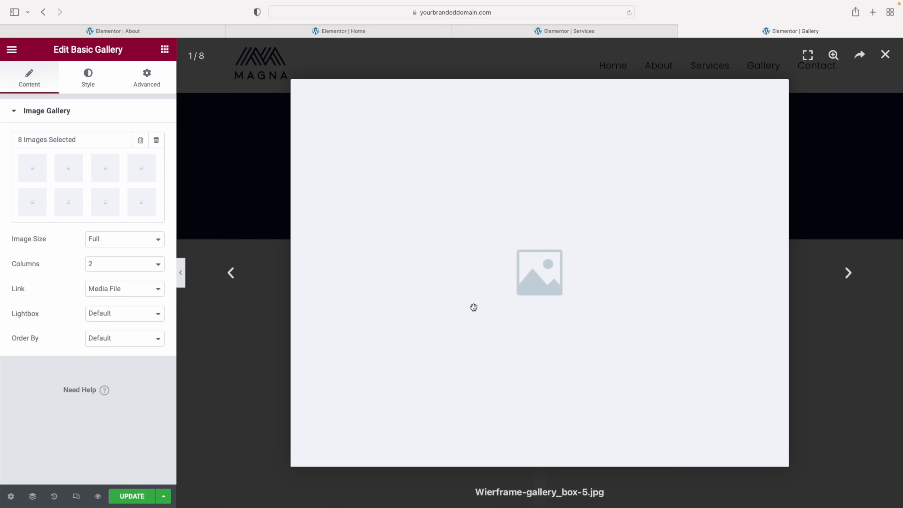
click(885, 54)
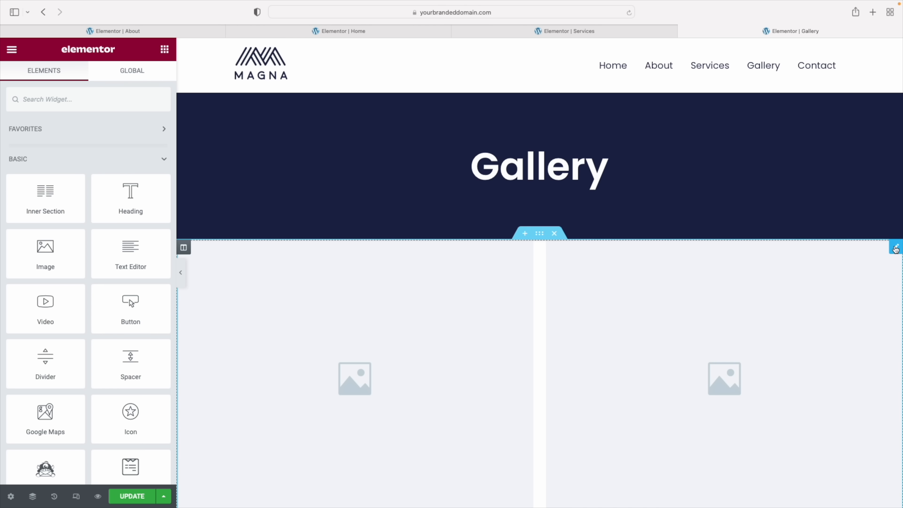
Remove all the placeholder images from the gallery
click(895, 247)
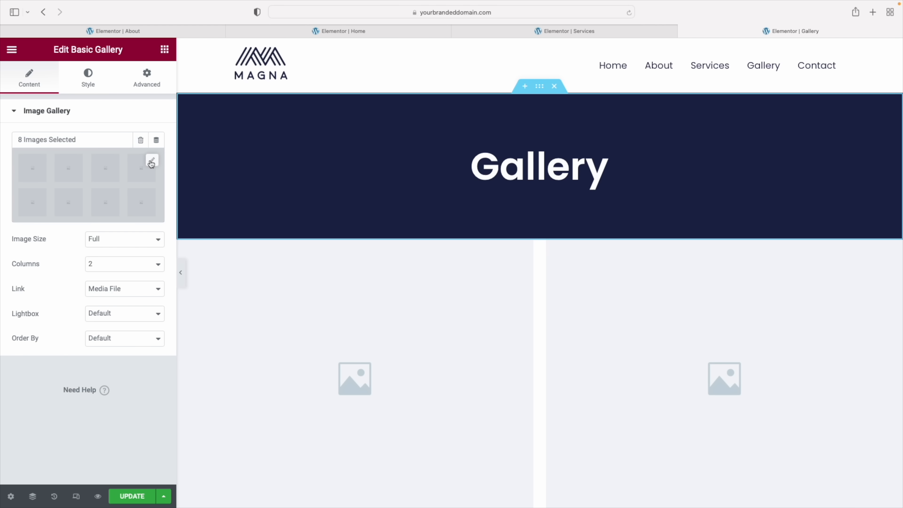
click(151, 162)
click(219, 144)
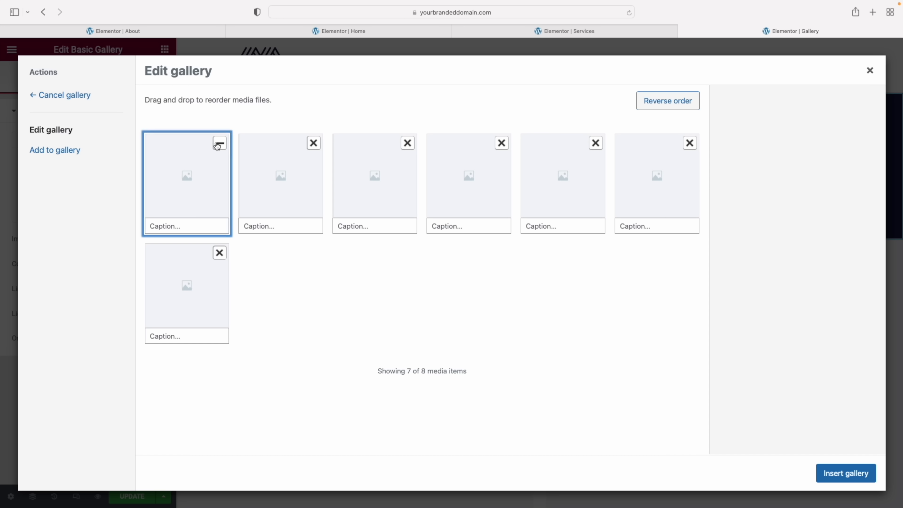
click(219, 143)
click(219, 144)
click(219, 144)
click(219, 144)
click(219, 143)
click(219, 144)
click(218, 144)
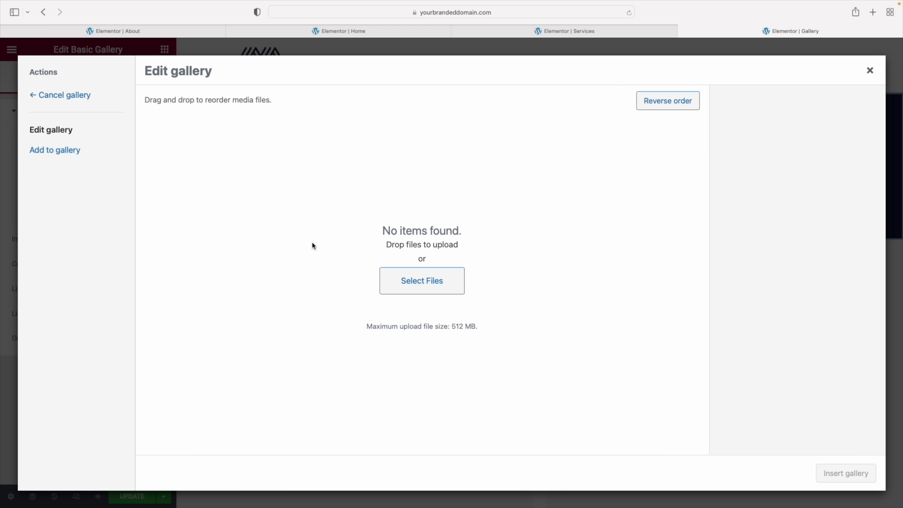
Pick six team photos from the Media Library instead of uploading files
click(430, 284)
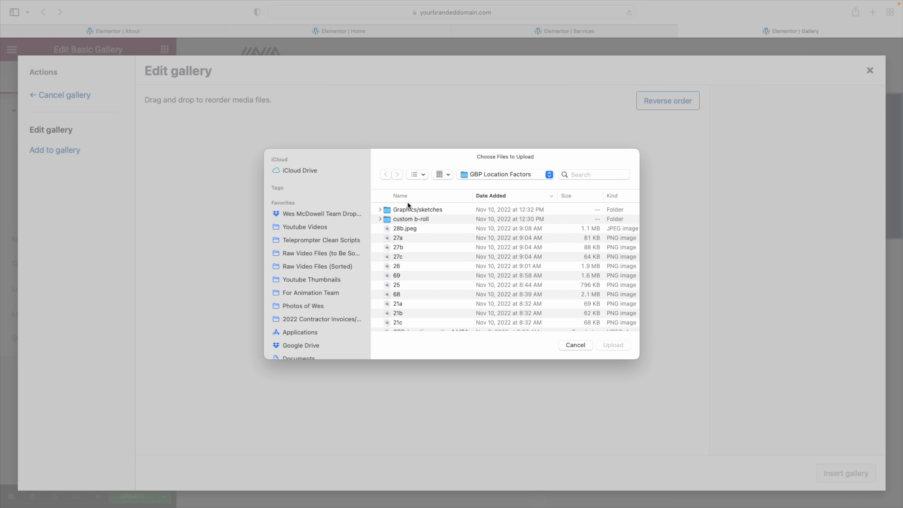
click(566, 346)
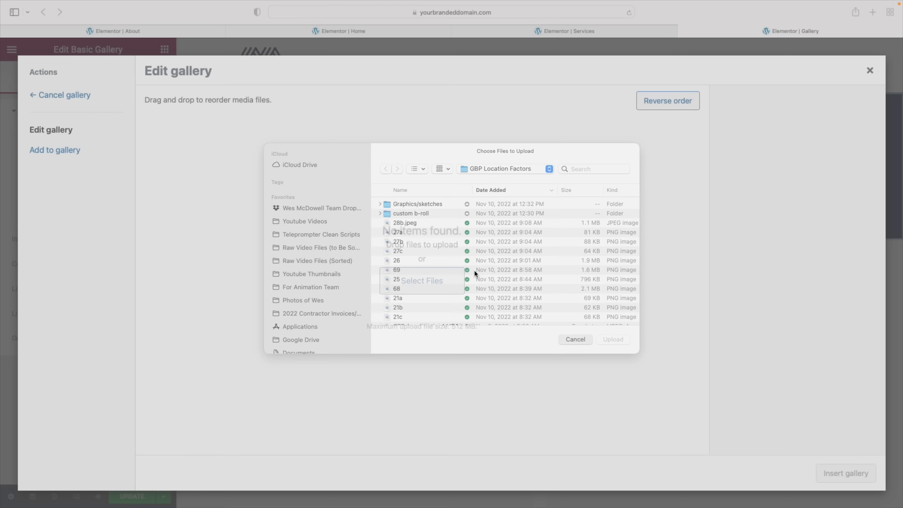
click(63, 155)
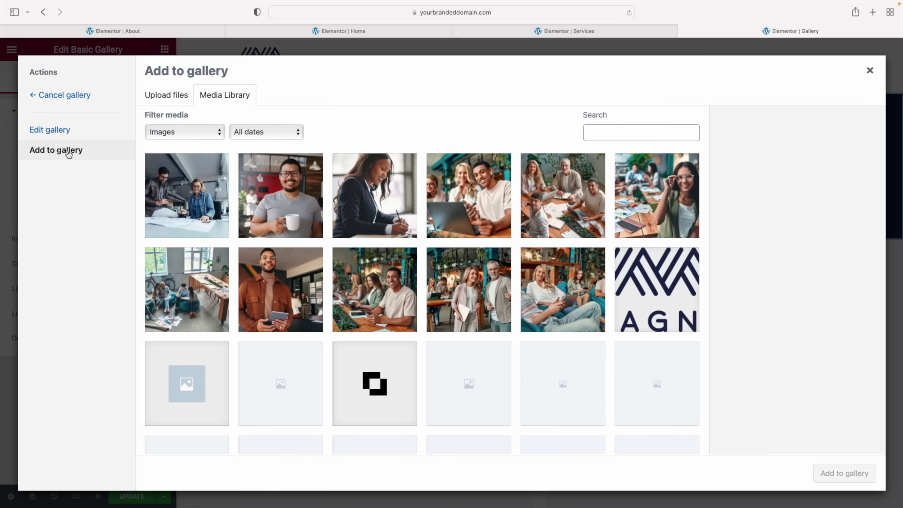
click(186, 199)
click(286, 198)
click(374, 197)
click(468, 198)
click(562, 198)
click(639, 202)
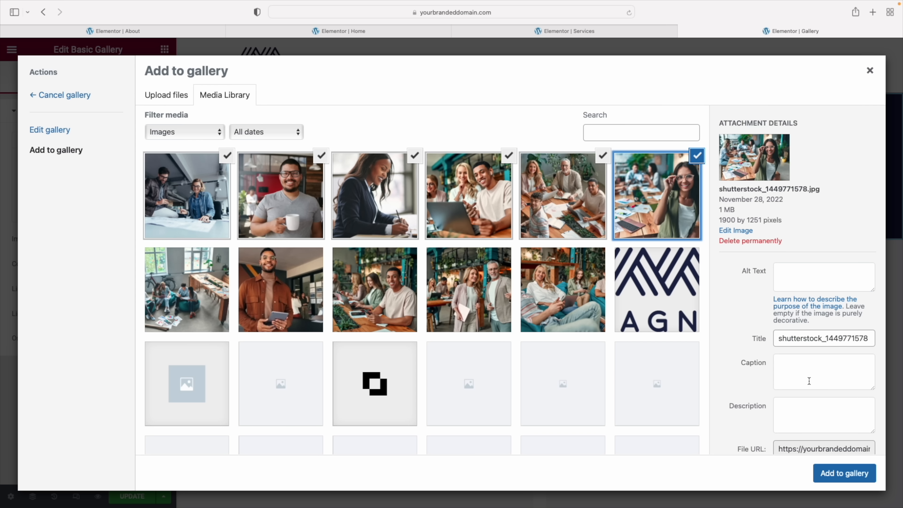
Add the chosen photos and insert the six-photo gallery into the page
click(853, 474)
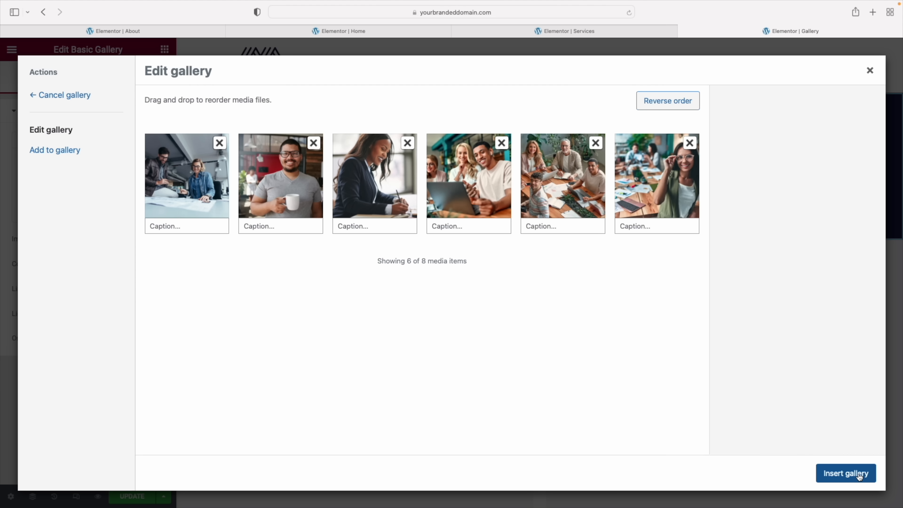
click(862, 475)
scroll(595, 362, down, 8)
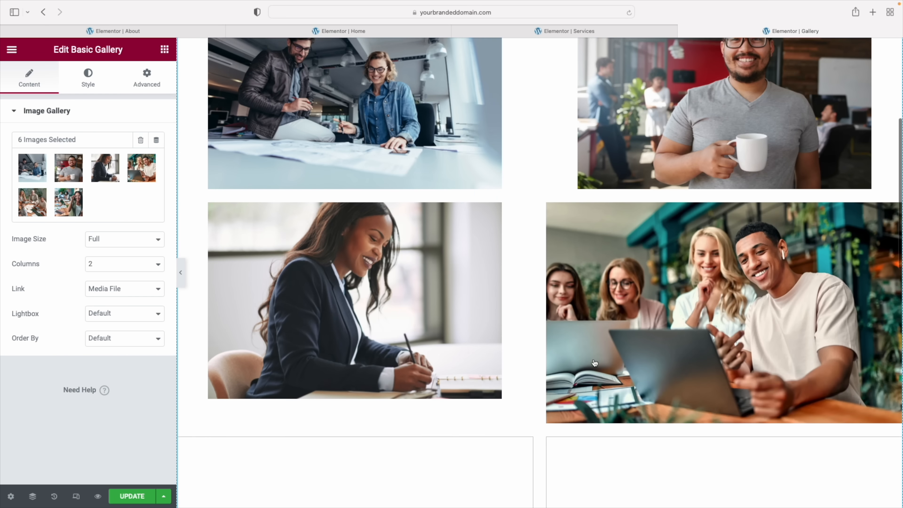
scroll(571, 361, up, 8)
Lay the gallery out in three columns and give its section percent-based padding
click(106, 266)
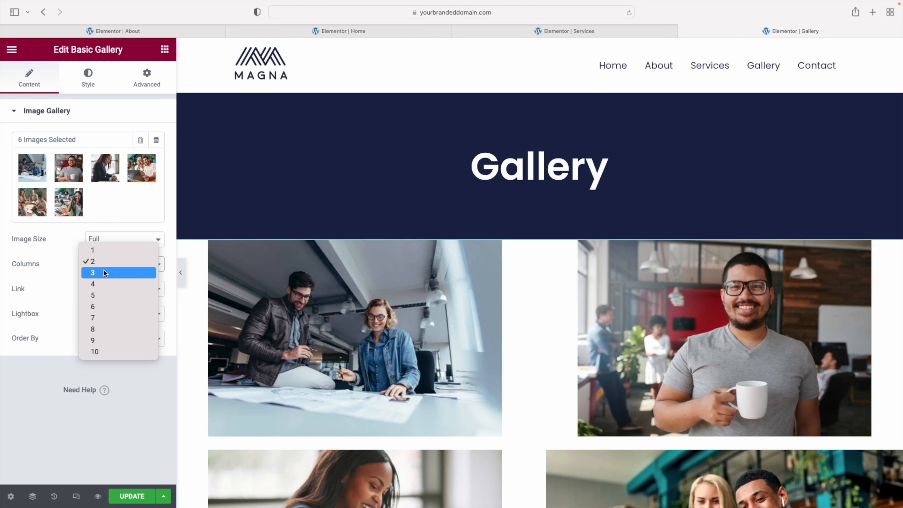
click(101, 273)
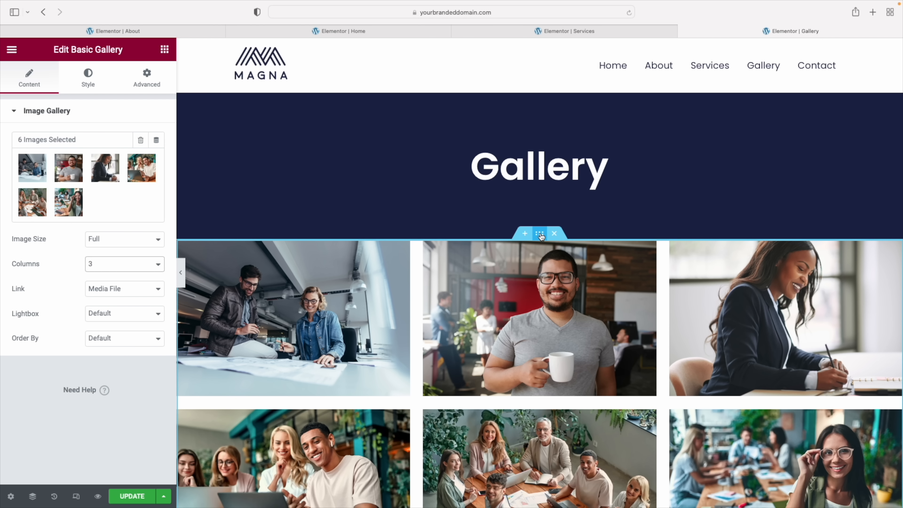
click(540, 235)
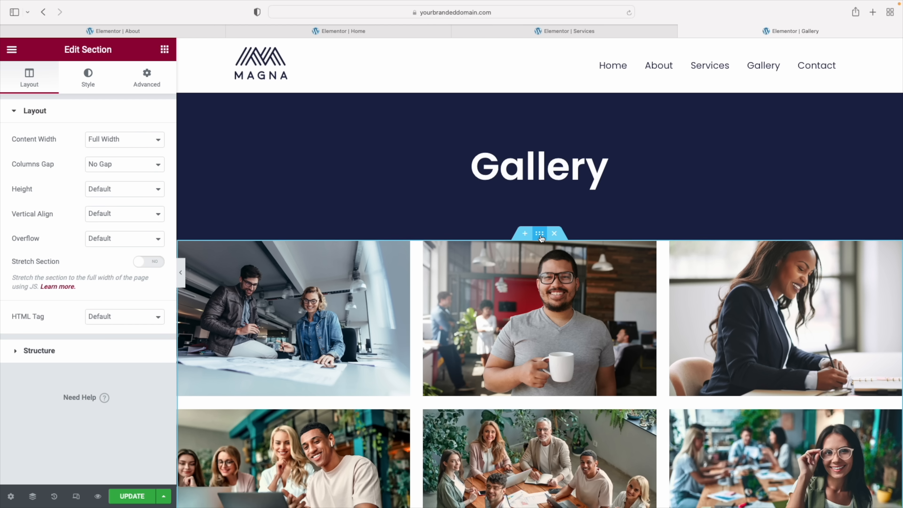
click(146, 80)
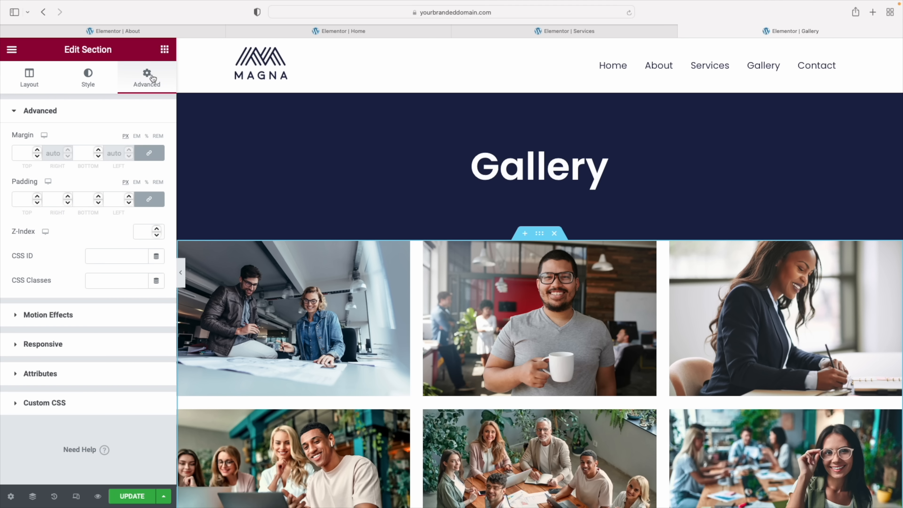
click(23, 199)
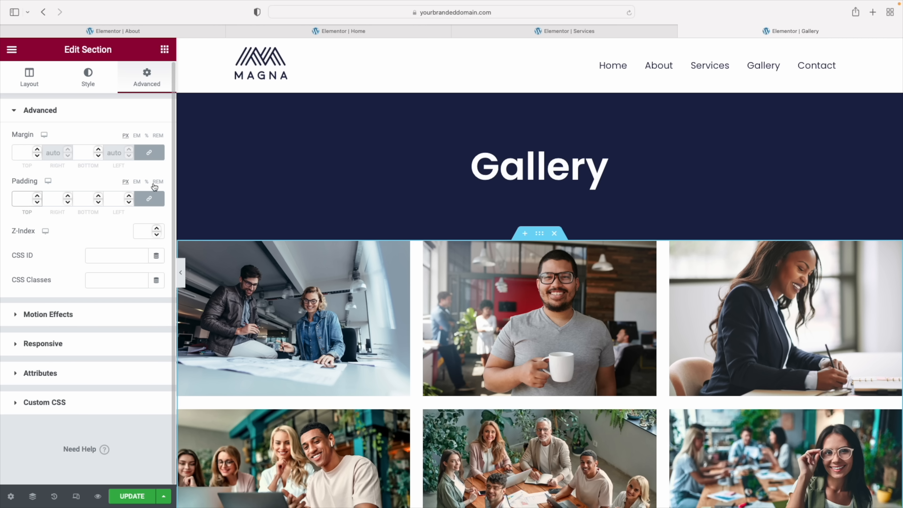
text(10)
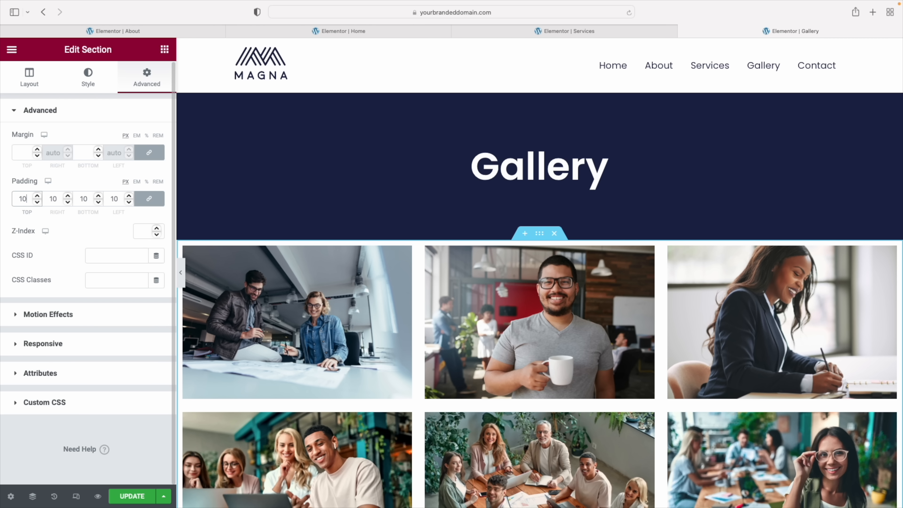
click(146, 181)
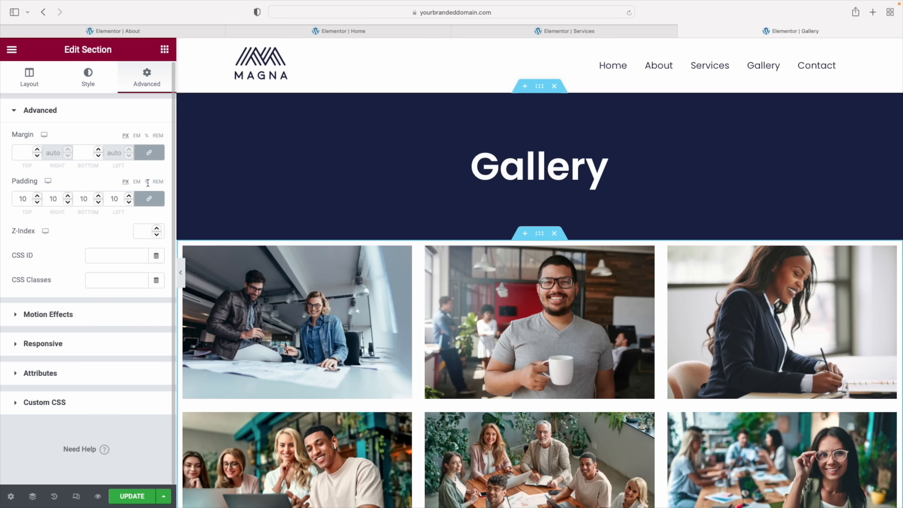
click(26, 200)
text(10)
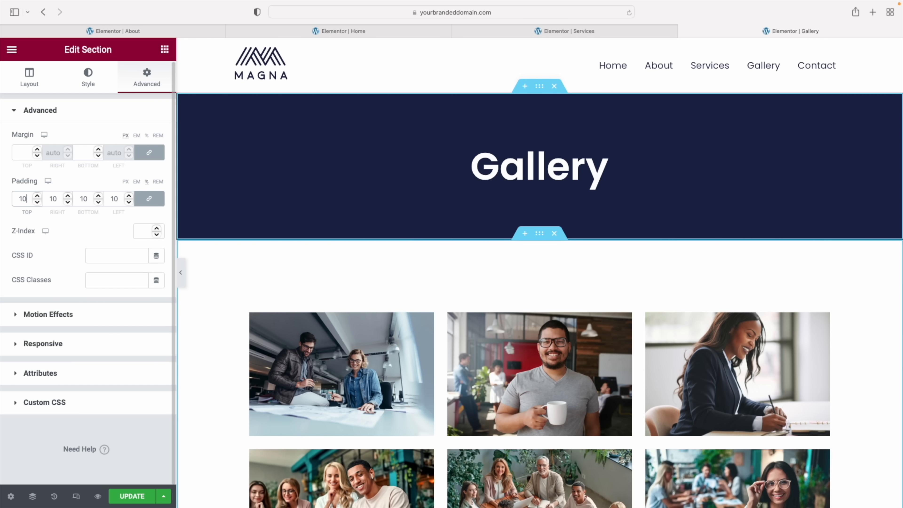
Hide the editing panel to preview the framed three-column gallery, then restore it
click(181, 280)
scroll(375, 252, down, 8)
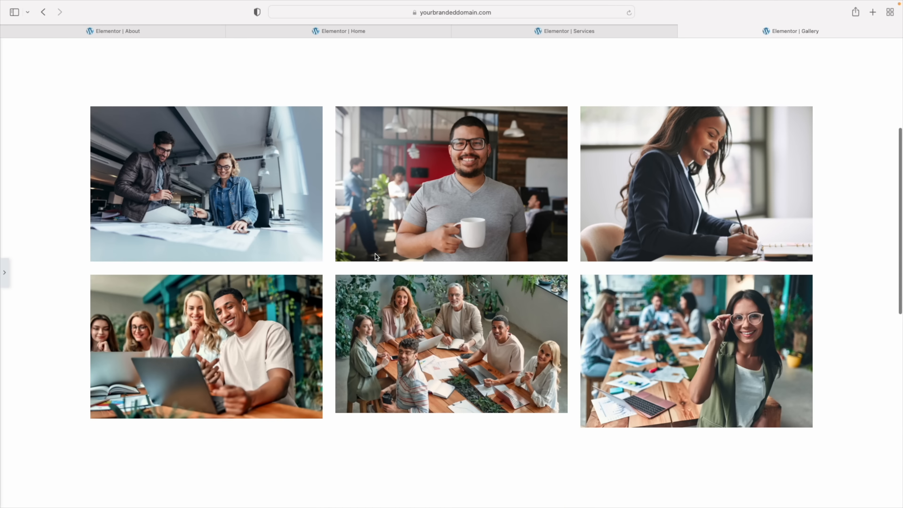
scroll(81, 254, up, 8)
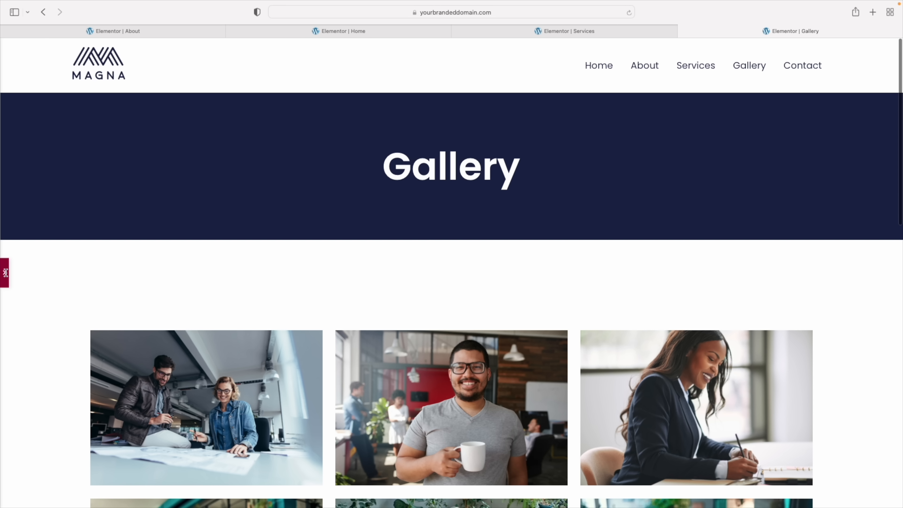
click(4, 272)
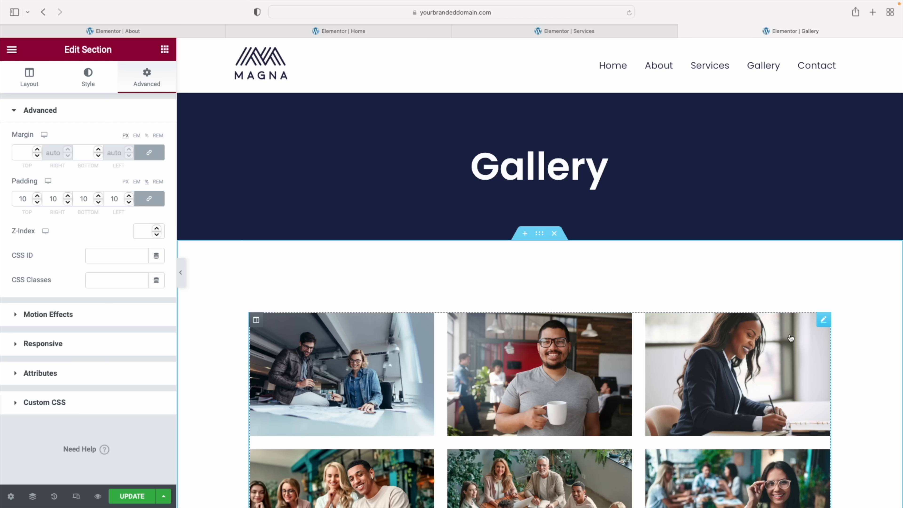
Delete the gallery, retitle the heading 'Packages & Pricing', remove the empty section, and add a section
right_click(823, 322)
click(812, 498)
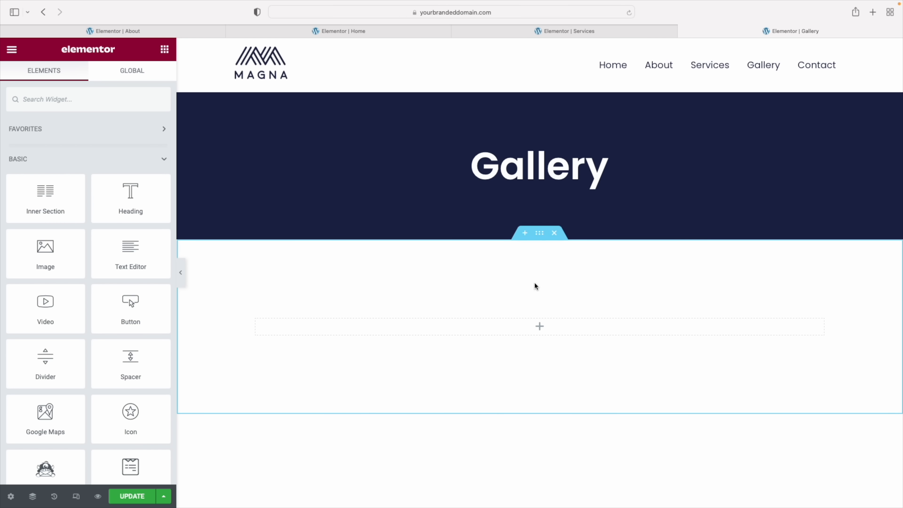
double_click(531, 157)
text(Packages & Pricing)
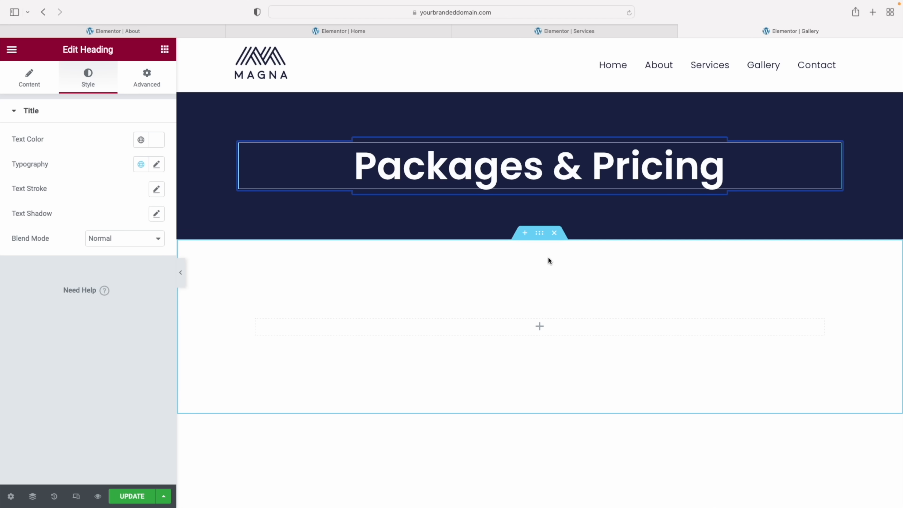
click(555, 234)
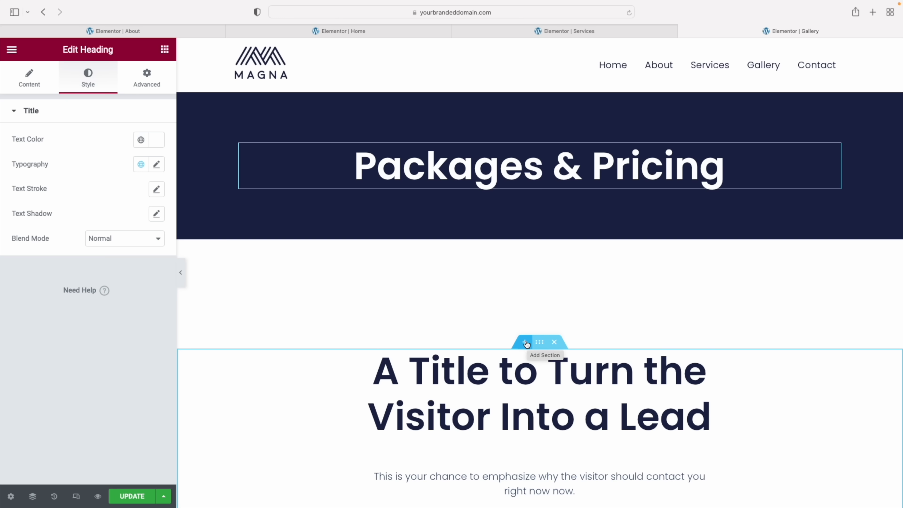
click(525, 343)
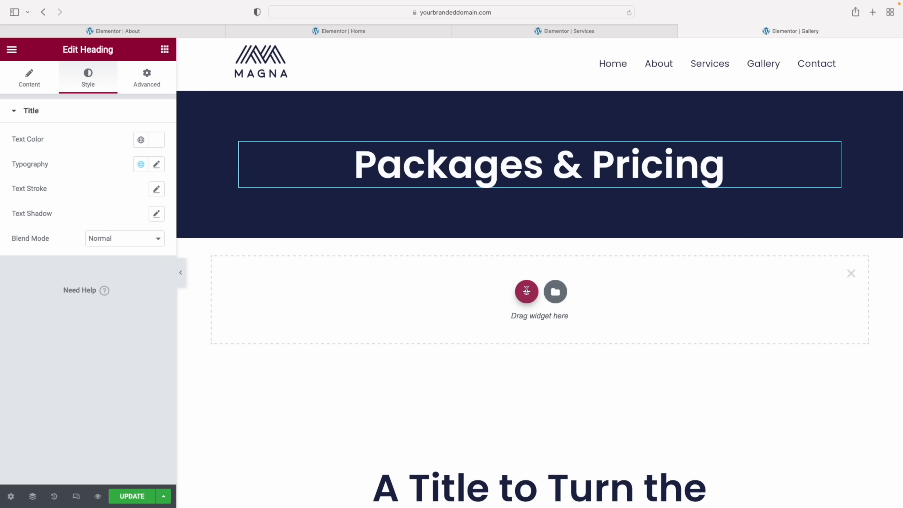
Create a three-column section with a divider labelled 'Silver' in the first column
click(527, 292)
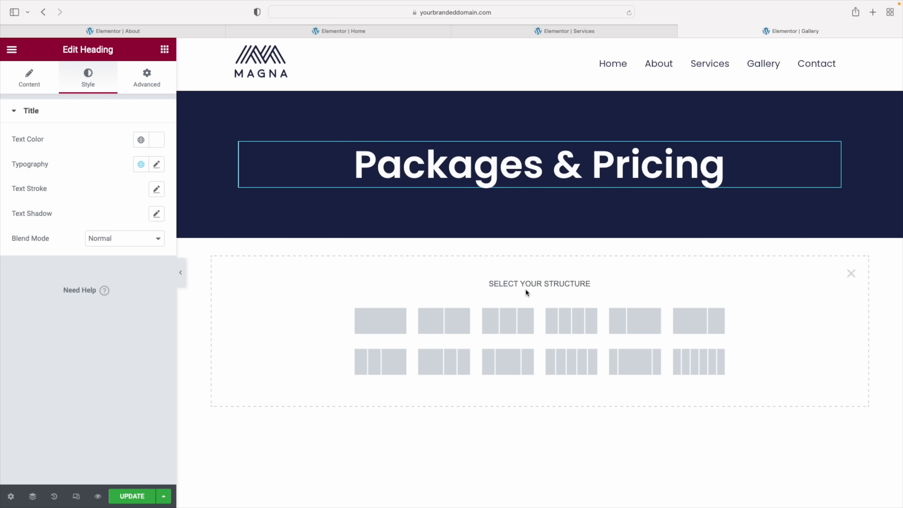
click(505, 319)
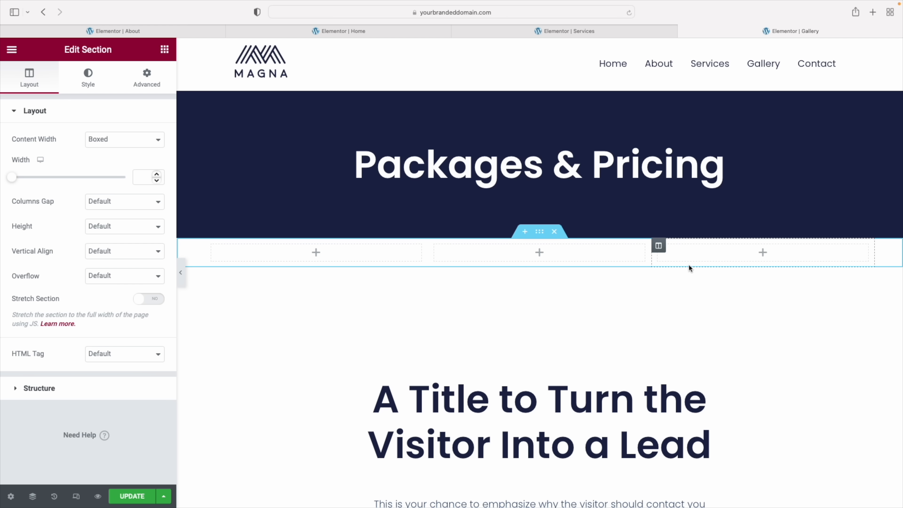
click(165, 50)
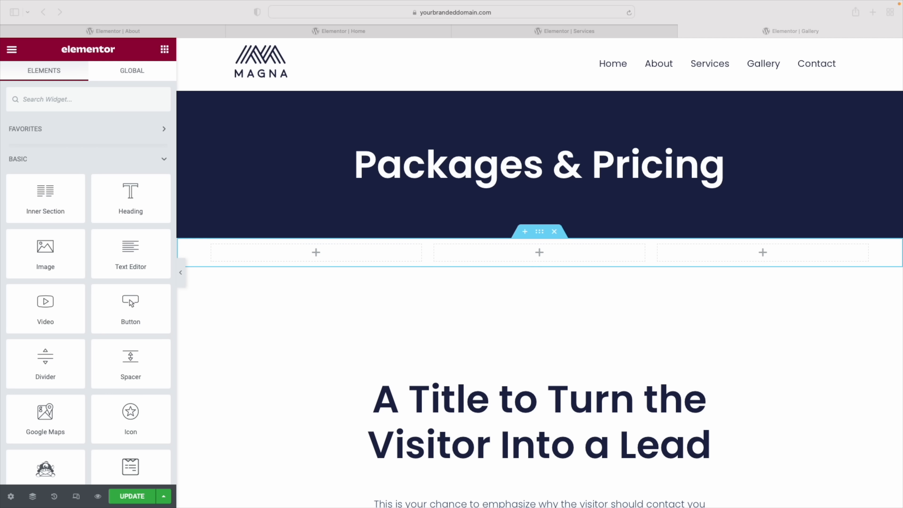
drag(46, 358, 325, 252)
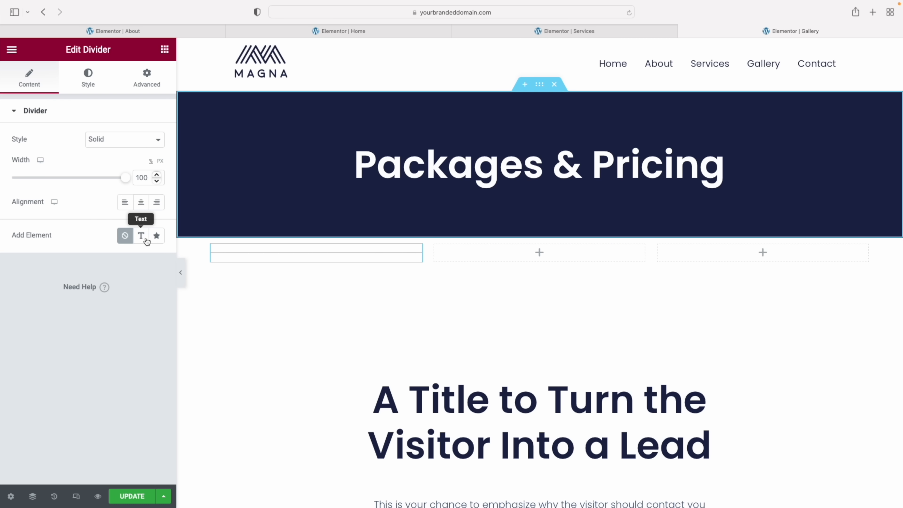
click(156, 236)
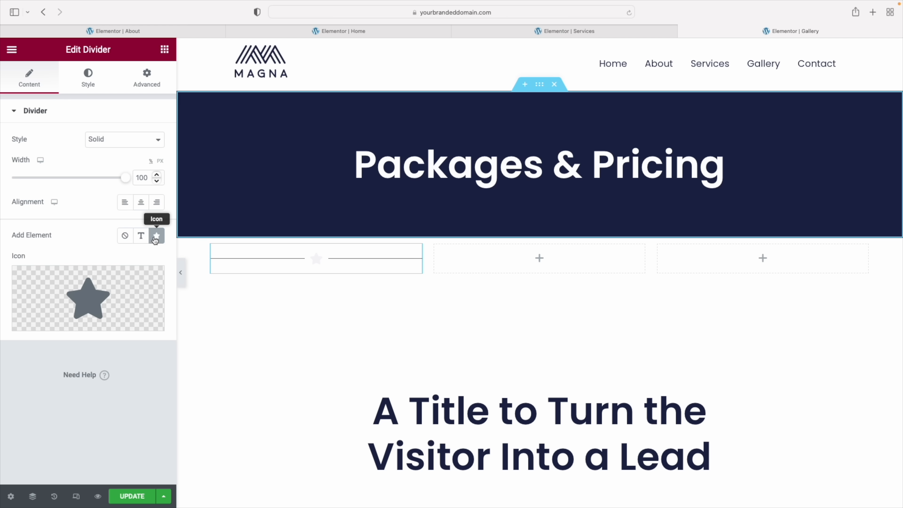
click(141, 236)
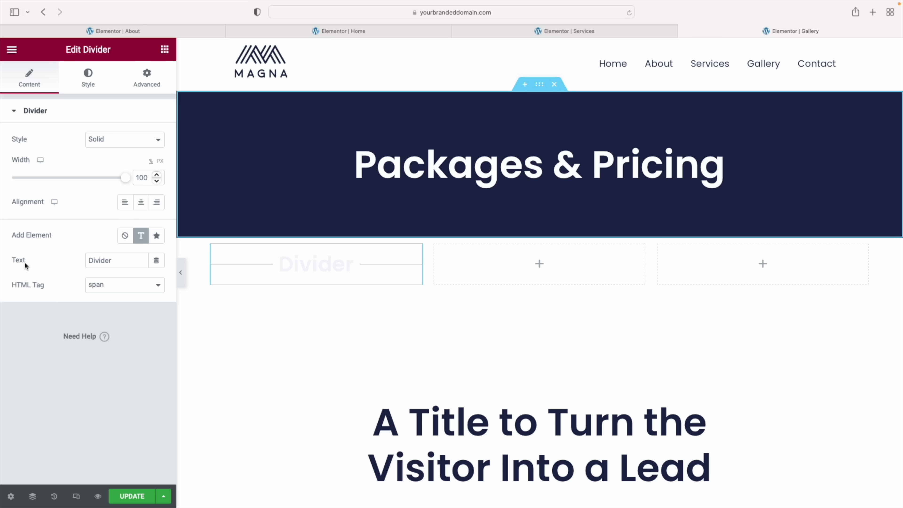
double_click(112, 261)
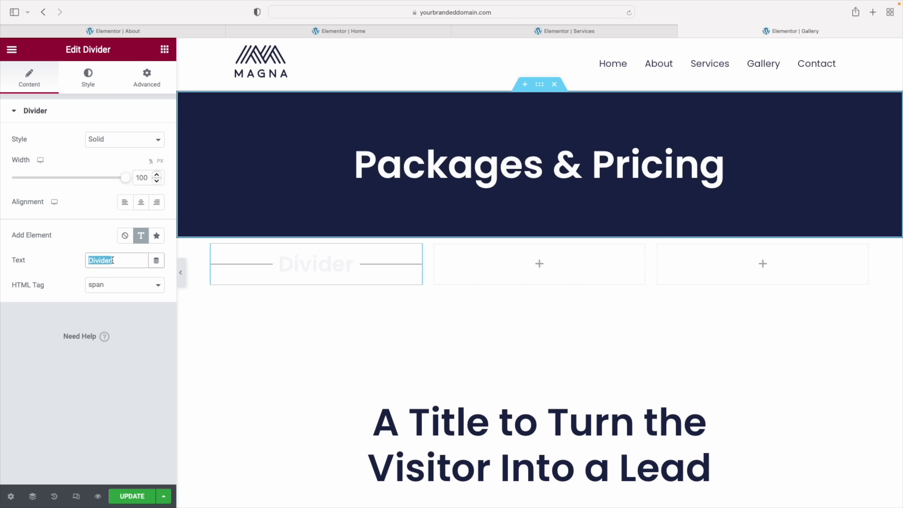
text(Silver)
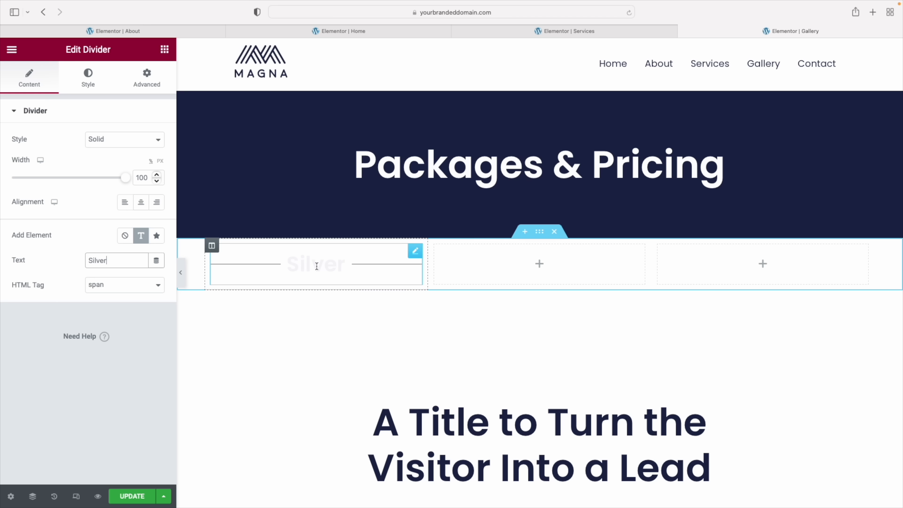
Add an icon list and a heading beneath the Silver divider
scroll(299, 266, up, 1)
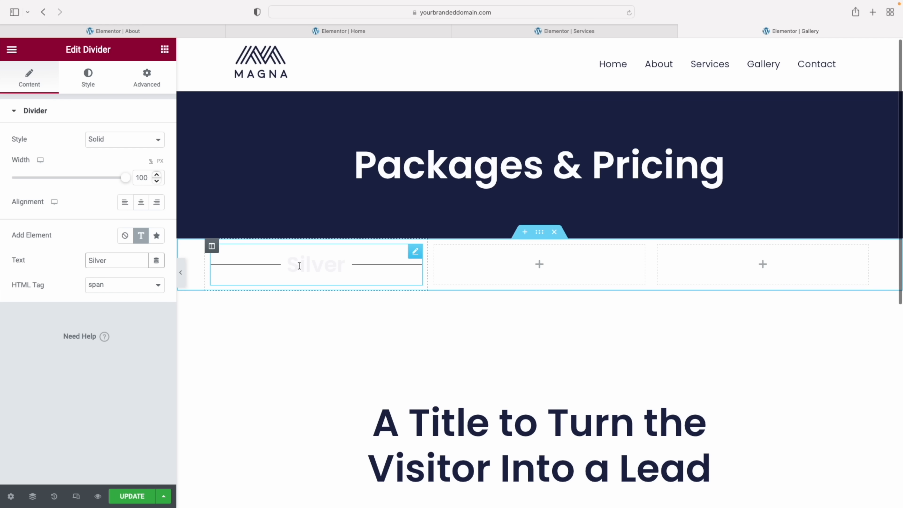
click(164, 49)
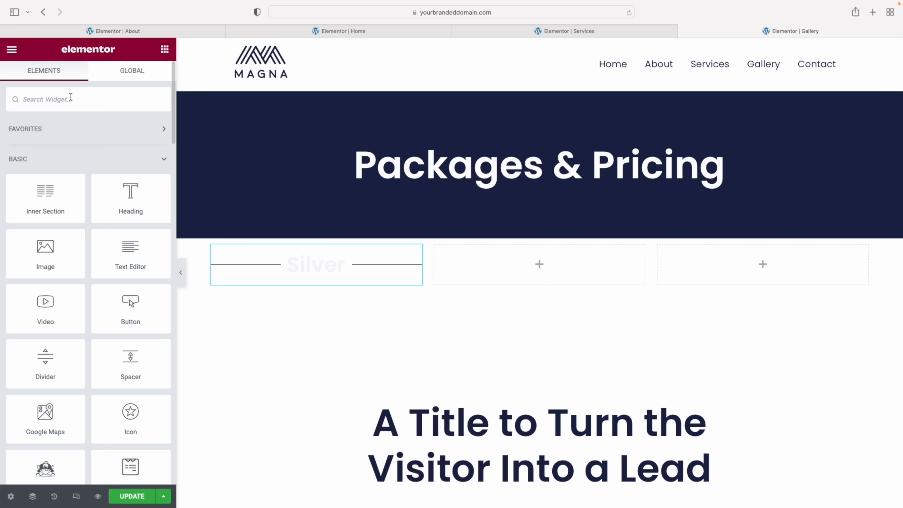
text(icon)
drag(49, 195, 310, 288)
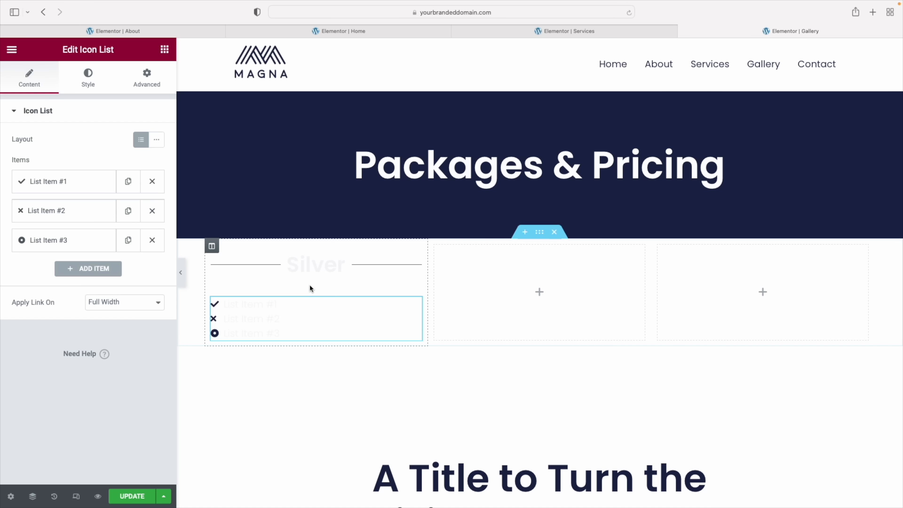
click(146, 78)
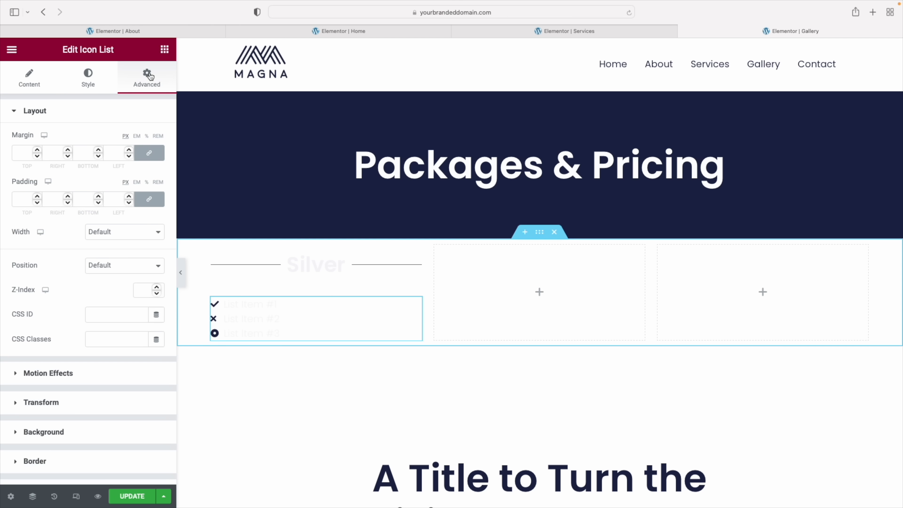
click(167, 52)
drag(130, 199, 271, 332)
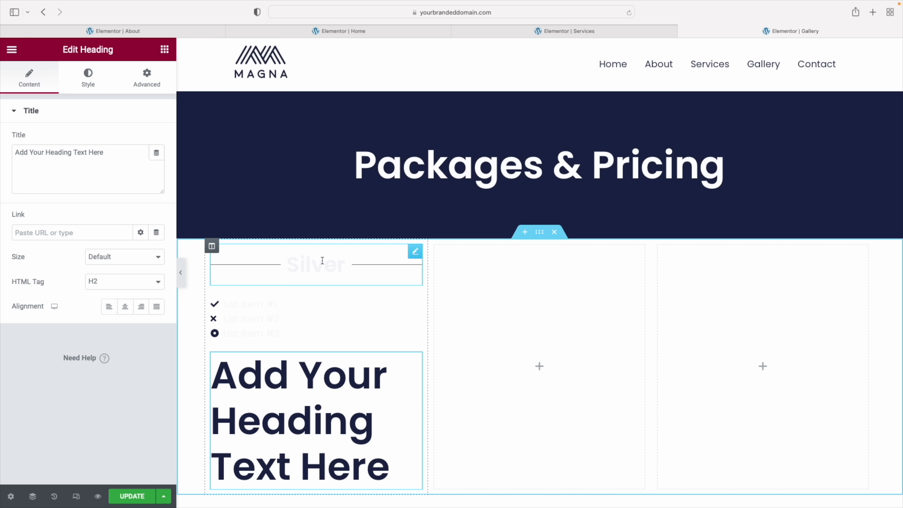
click(415, 253)
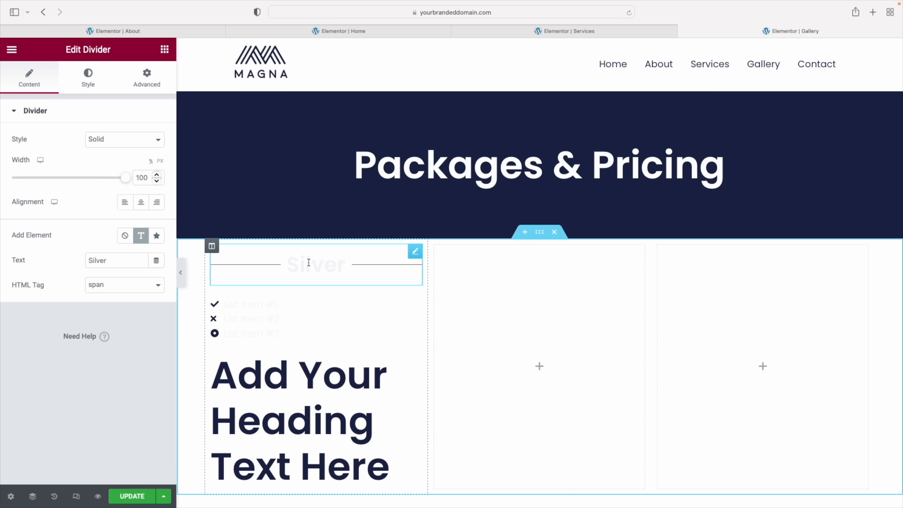
Make the Silver divider line Blue Element and its label Primary navy at 31 px
click(88, 80)
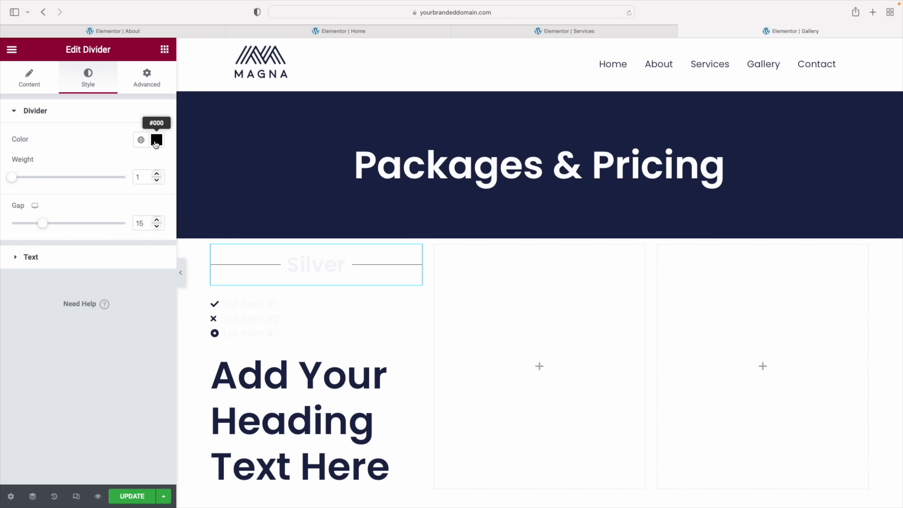
click(141, 141)
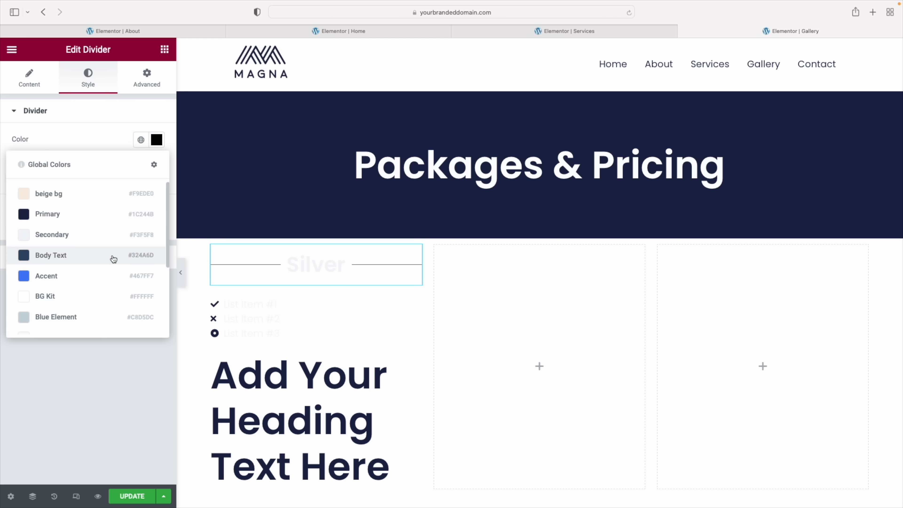
click(78, 322)
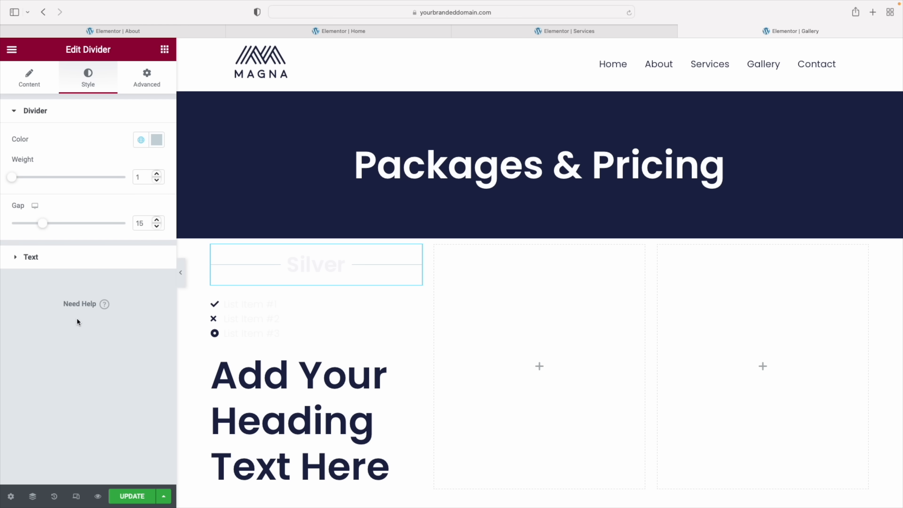
click(48, 256)
click(141, 170)
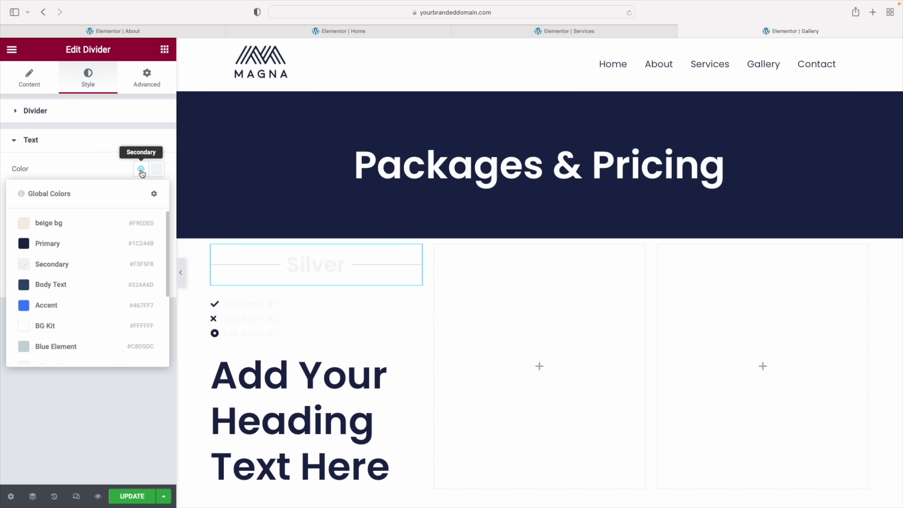
click(84, 244)
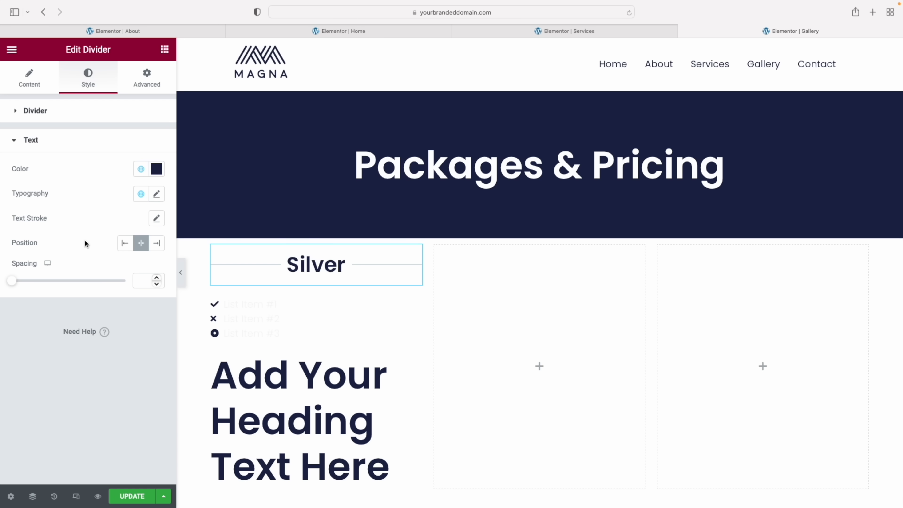
click(156, 194)
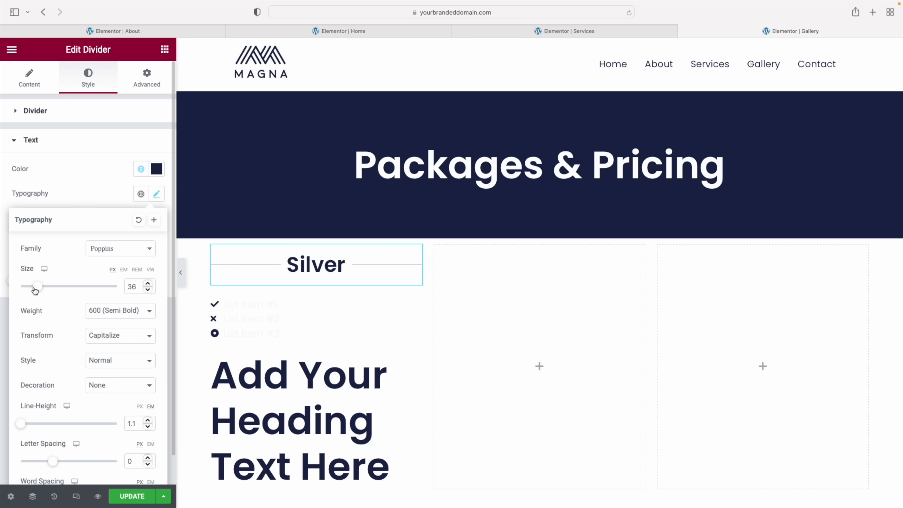
drag(36, 290, 35, 290)
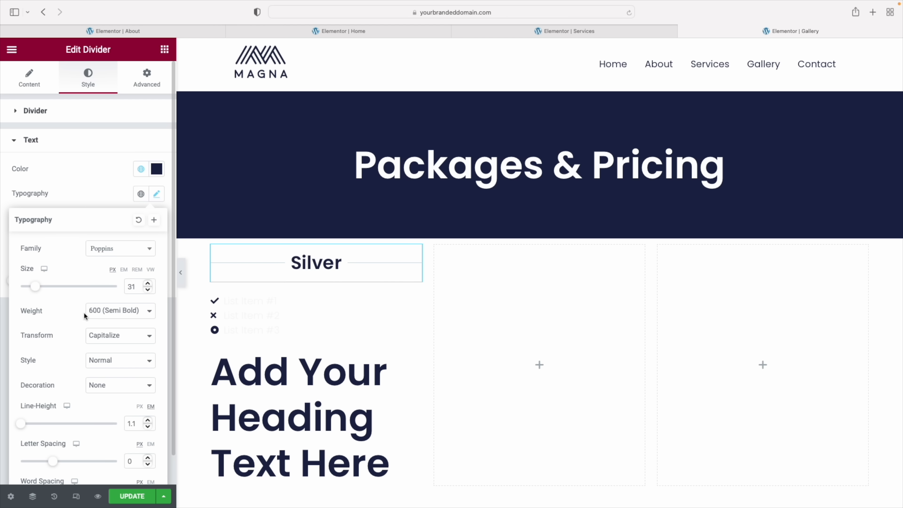
click(77, 197)
click(268, 314)
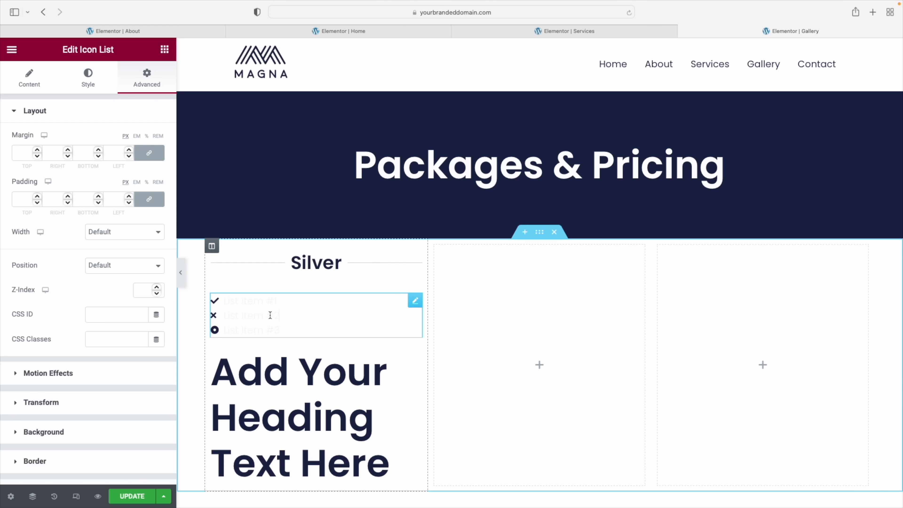
click(29, 78)
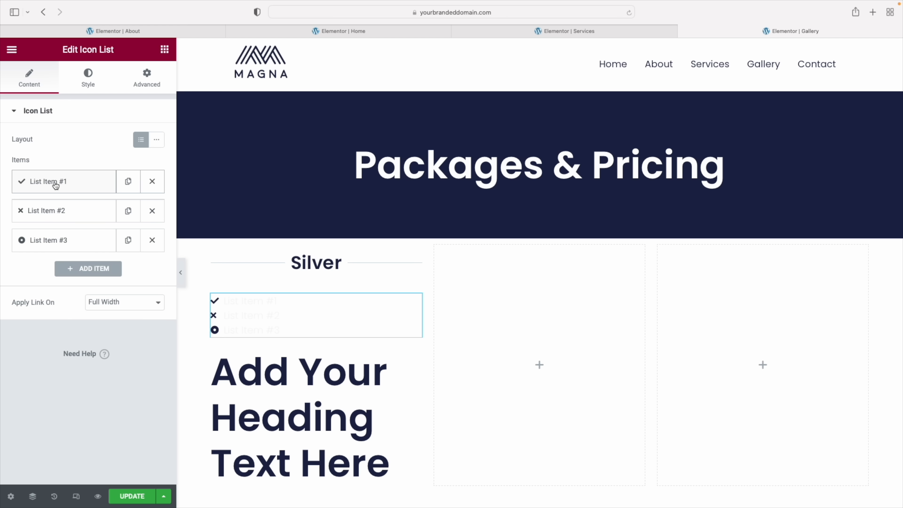
Reduce the icon list to one item, then duplicate it to make three
click(55, 185)
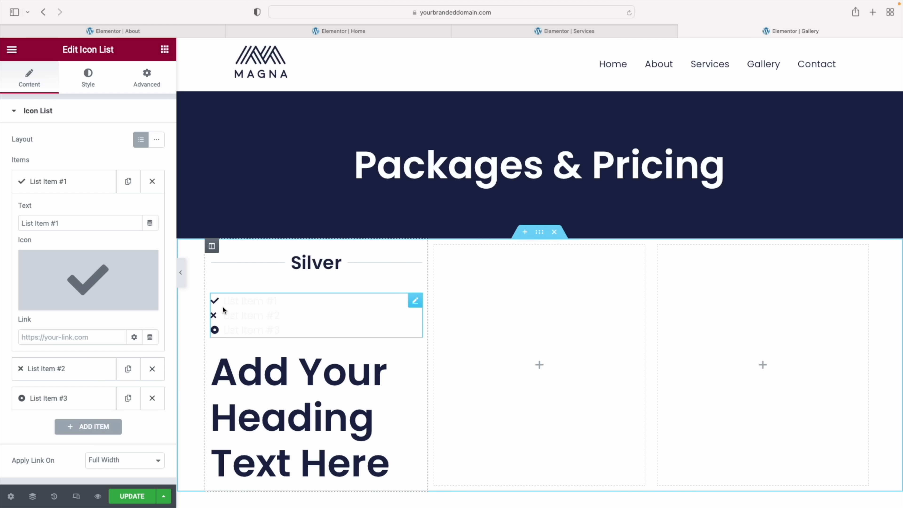
click(75, 184)
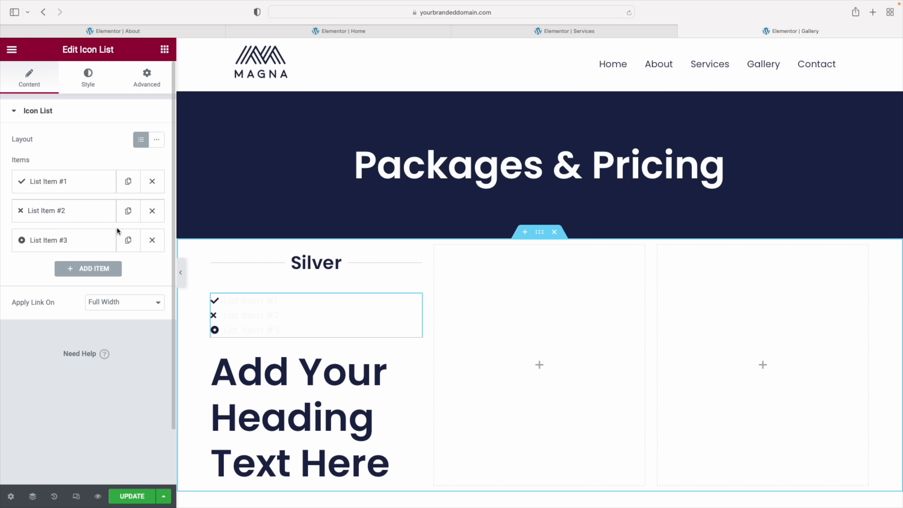
click(153, 214)
click(153, 213)
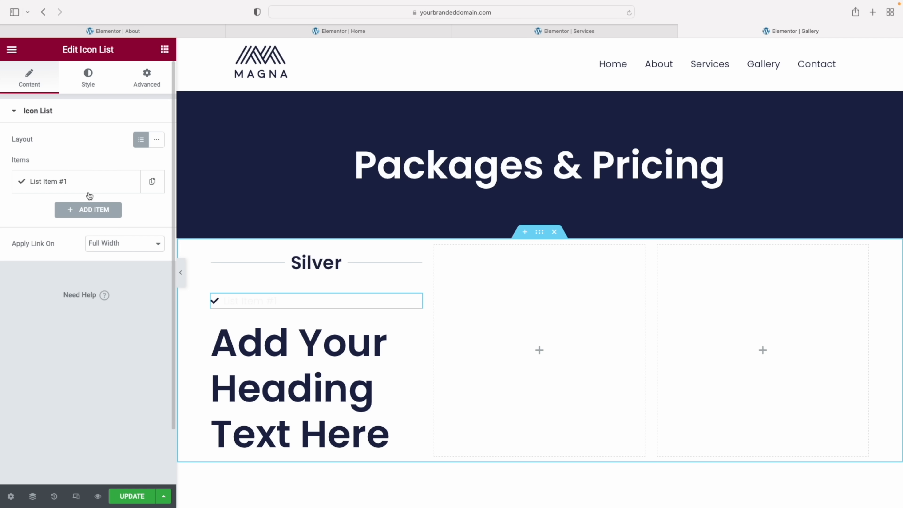
click(152, 182)
click(129, 211)
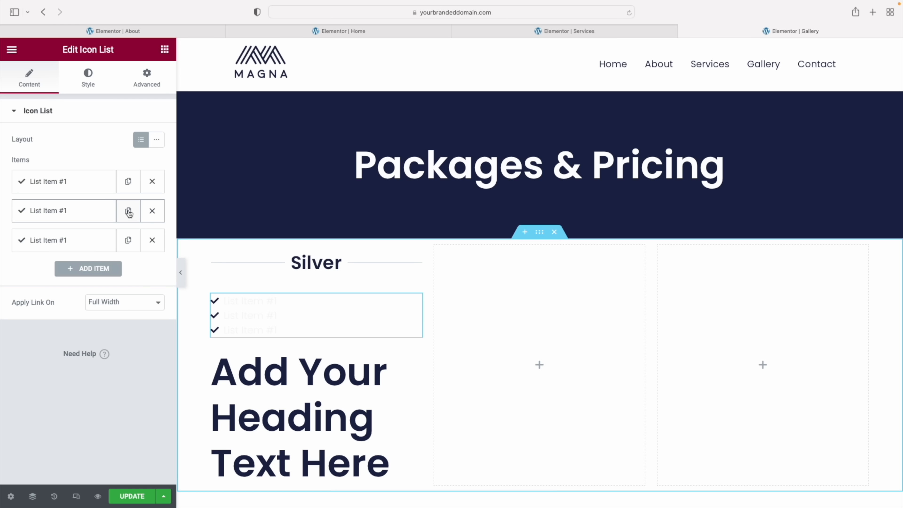
Colour the list's check icons teal and its item text Primary navy
click(87, 82)
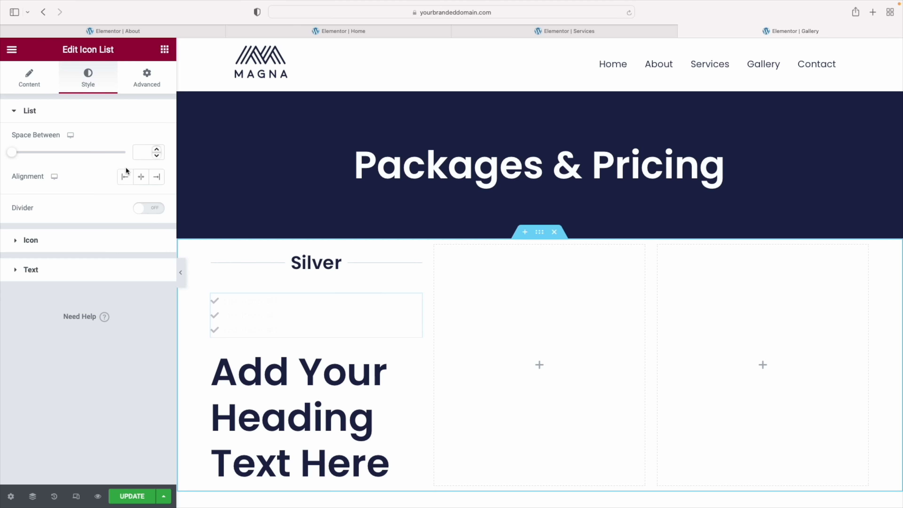
click(58, 243)
click(141, 169)
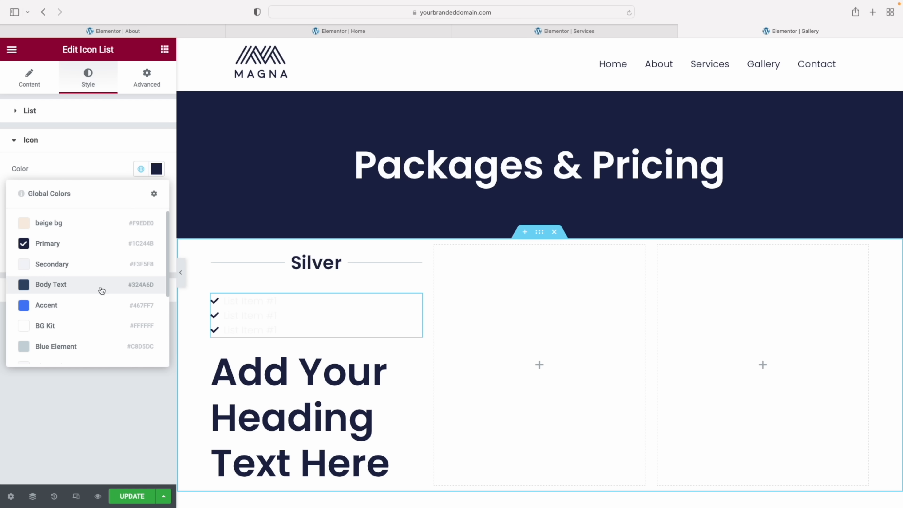
scroll(188, 292, down, 1)
drag(169, 279, 166, 328)
scroll(125, 360, down, 2)
click(106, 350)
click(66, 293)
click(141, 198)
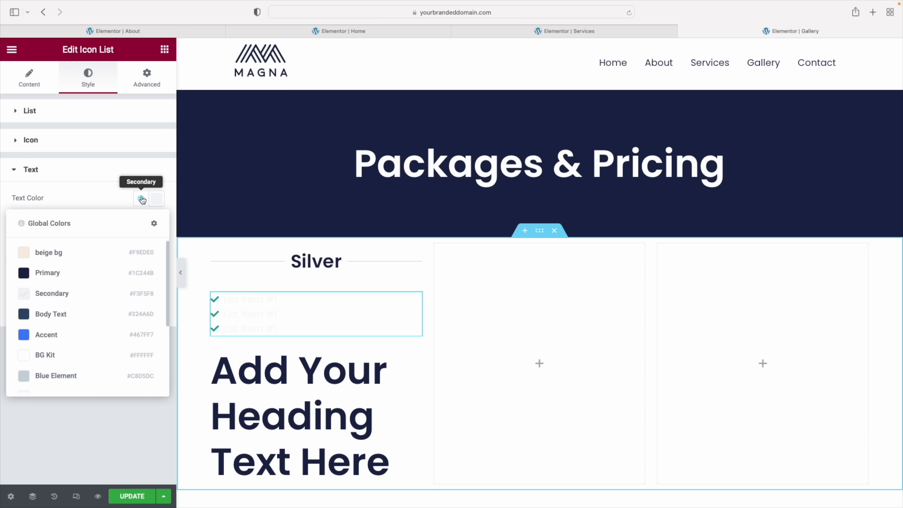
click(71, 271)
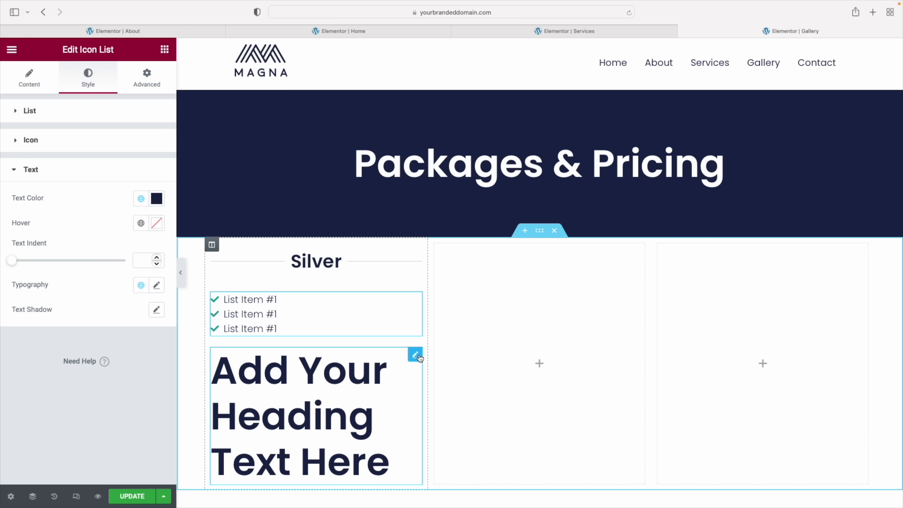
click(415, 354)
Change the placeholder heading to '$79' and shrink its size from 65 to 44
triple_click(45, 151)
text($79)
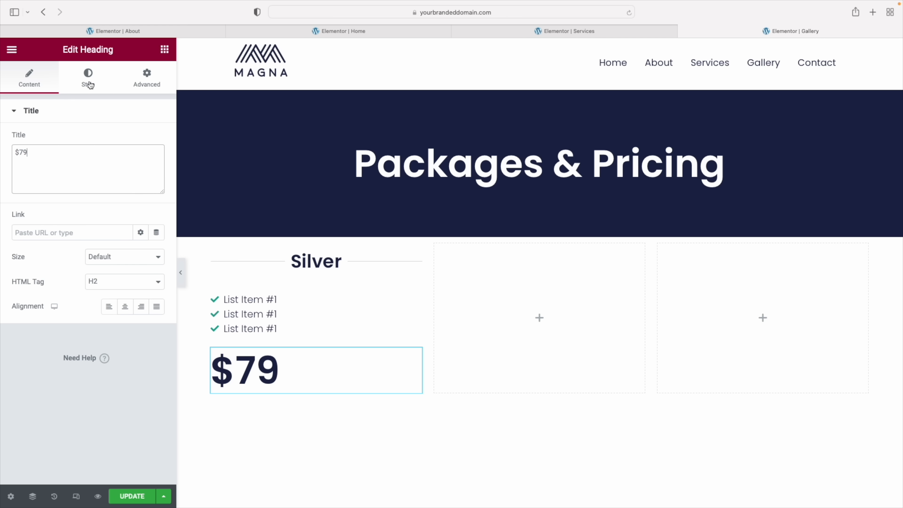
click(88, 79)
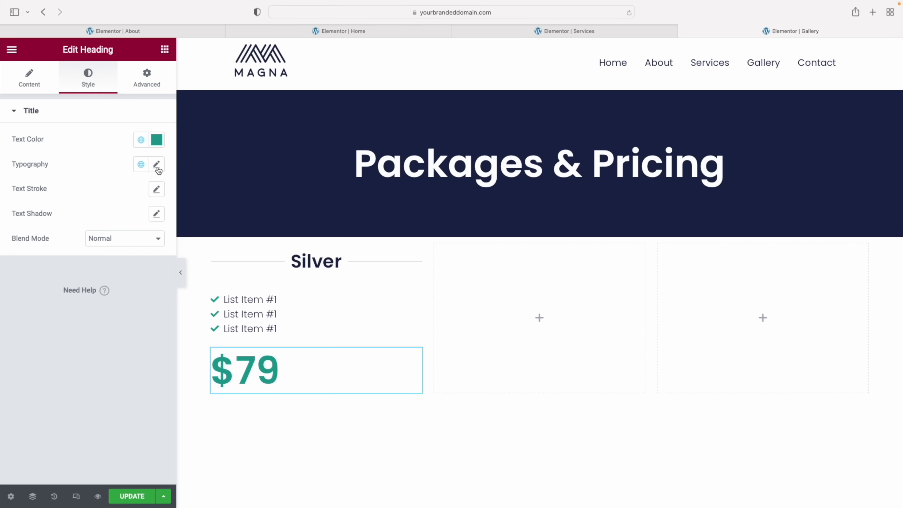
click(157, 165)
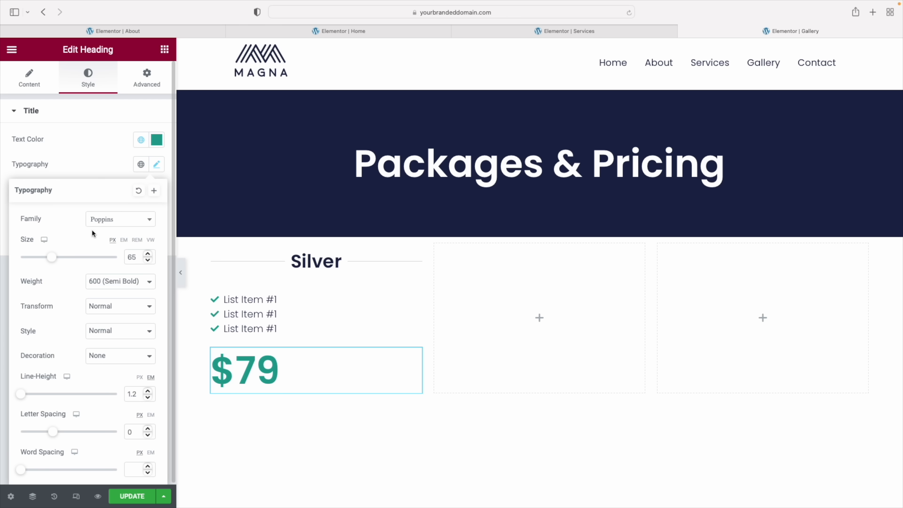
drag(53, 261, 43, 263)
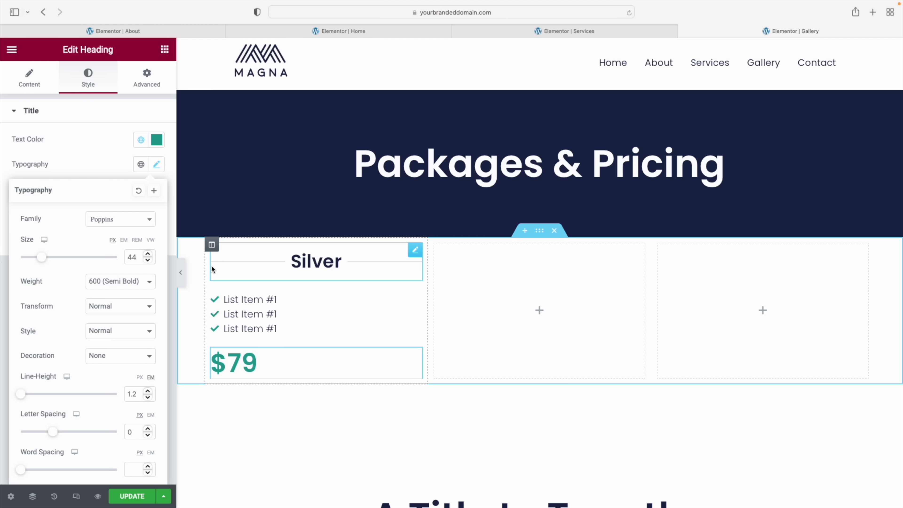
Pad the Silver column 10 on every side
click(212, 245)
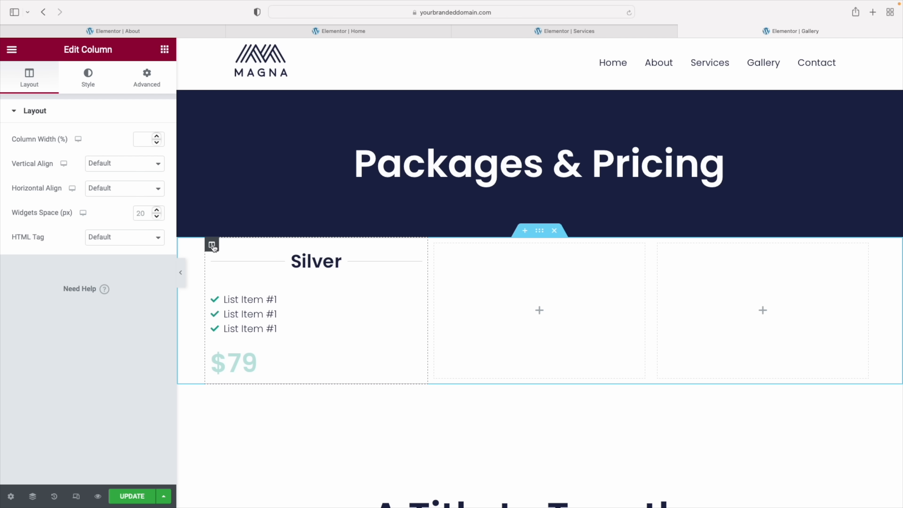
click(147, 86)
click(17, 196)
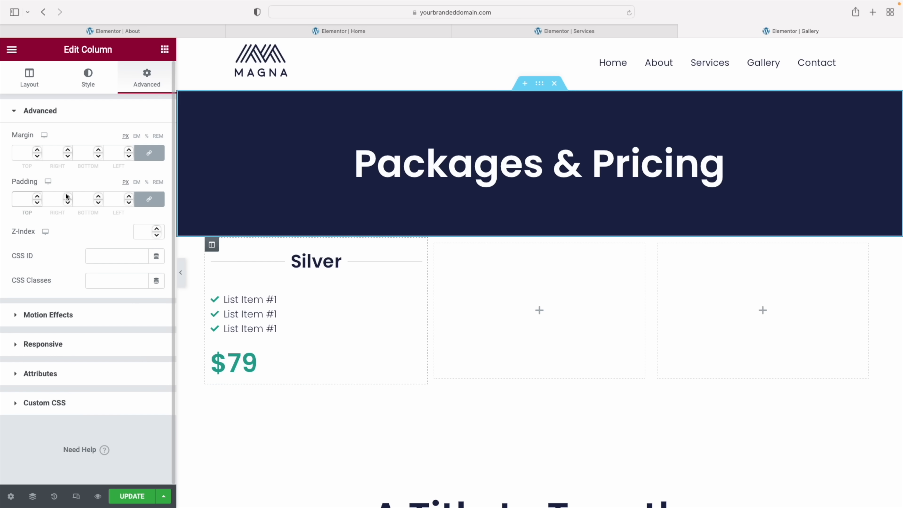
click(147, 182)
click(23, 199)
text(10)
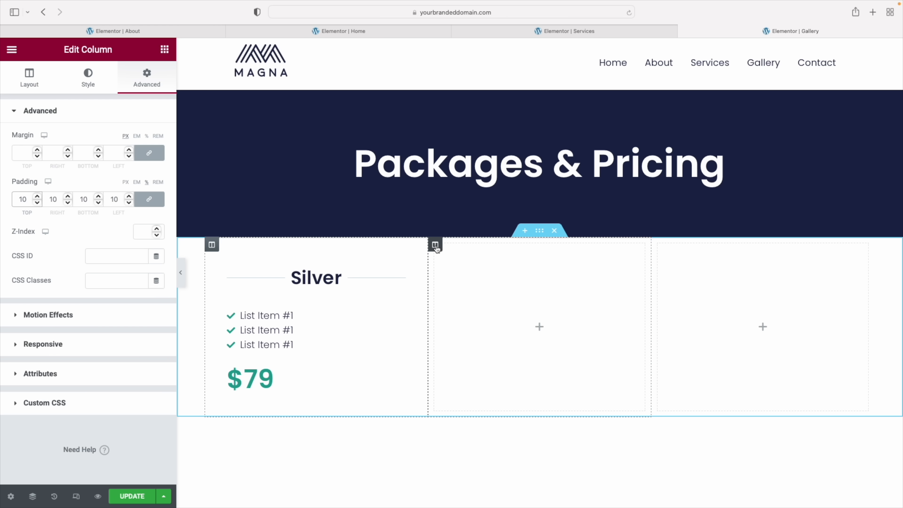
Delete the two empty columns and duplicate the Silver column twice
right_click(436, 245)
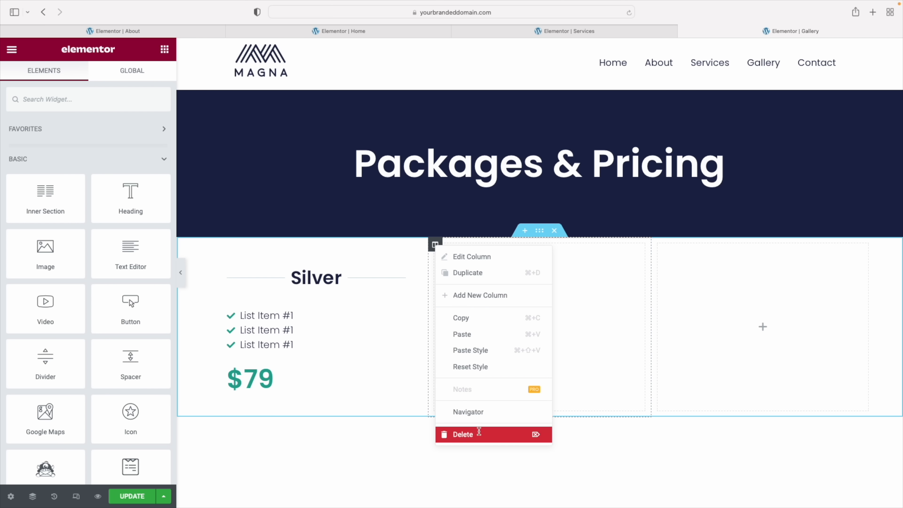
click(478, 432)
right_click(548, 246)
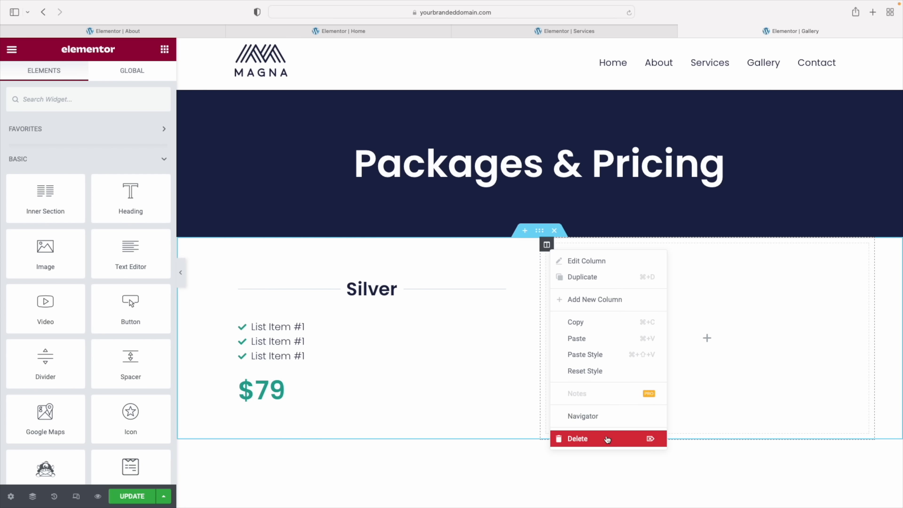
click(607, 439)
right_click(212, 245)
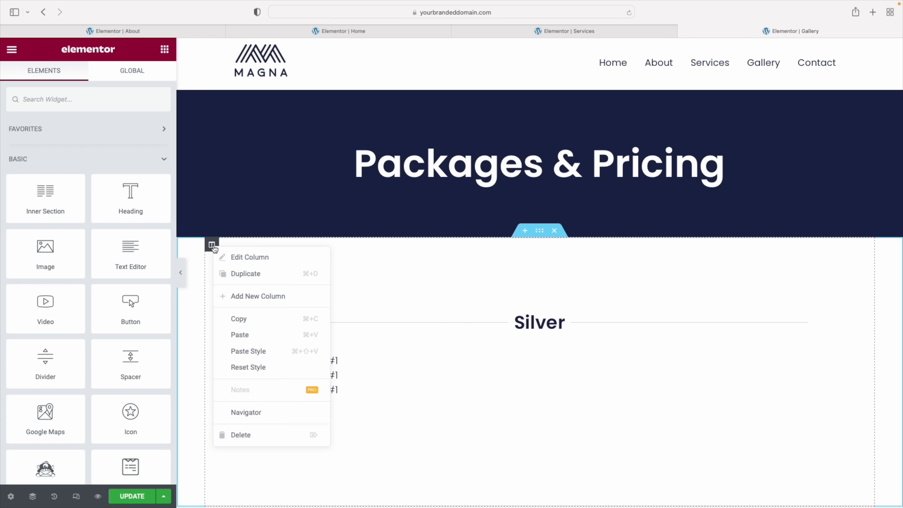
click(230, 268)
right_click(212, 244)
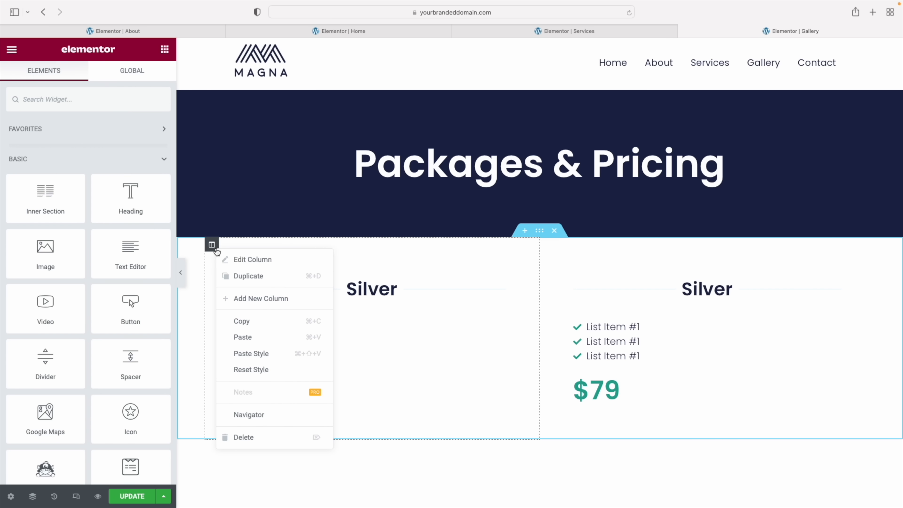
click(234, 275)
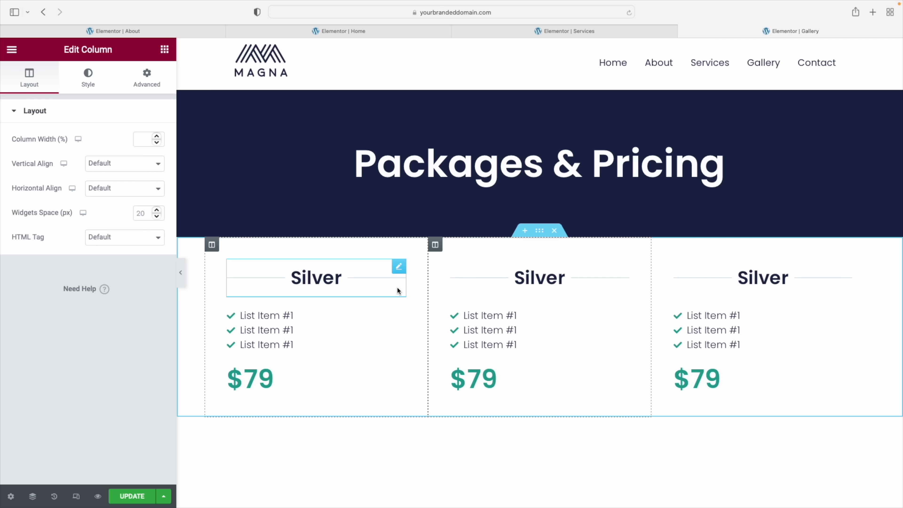
Retitle the copied cards' dividers 'Gold' and 'Platinum'
click(541, 281)
double_click(99, 261)
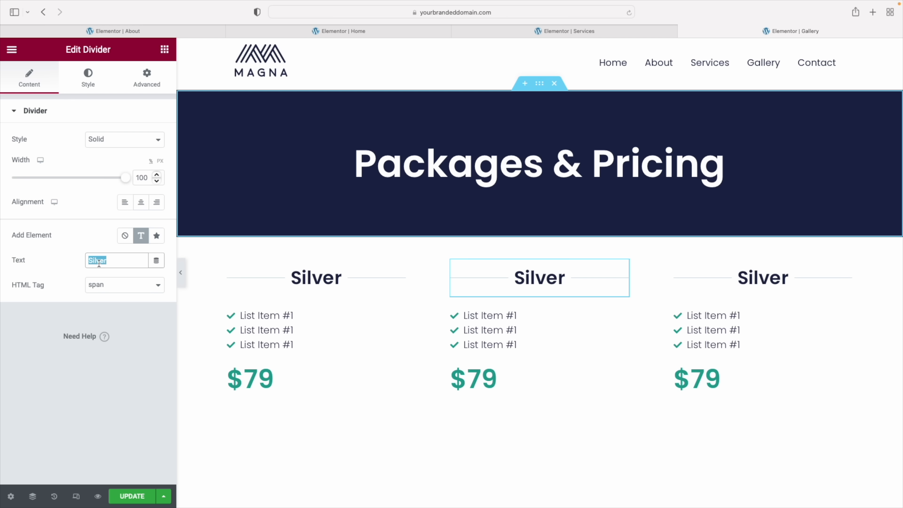
text(Gold)
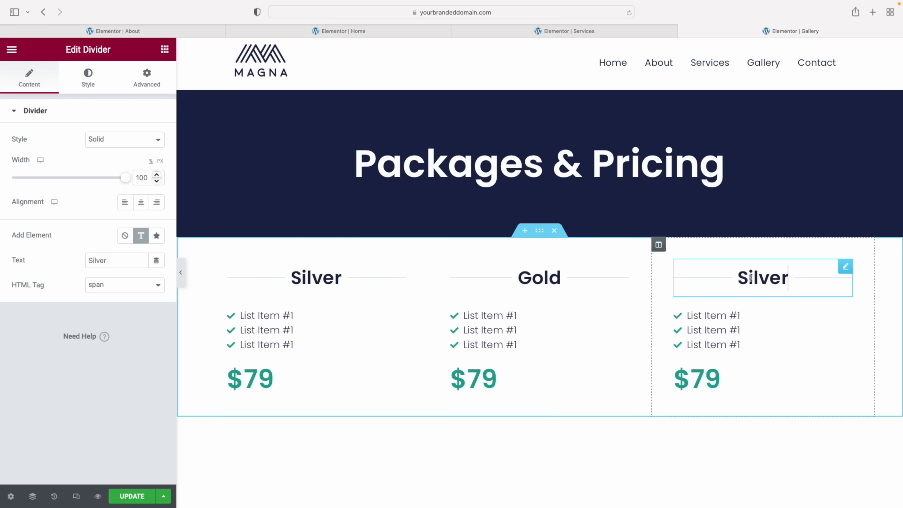
double_click(121, 260)
text(Pl)
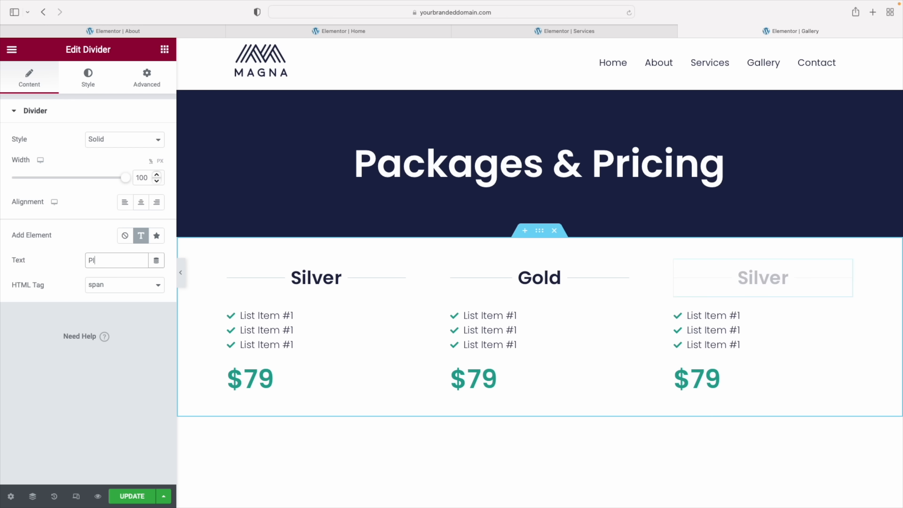
text(atinum)
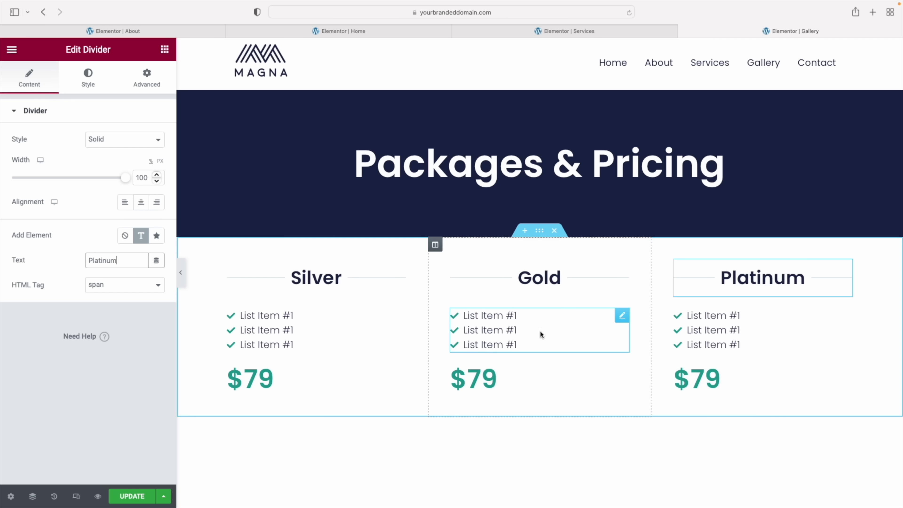
click(500, 331)
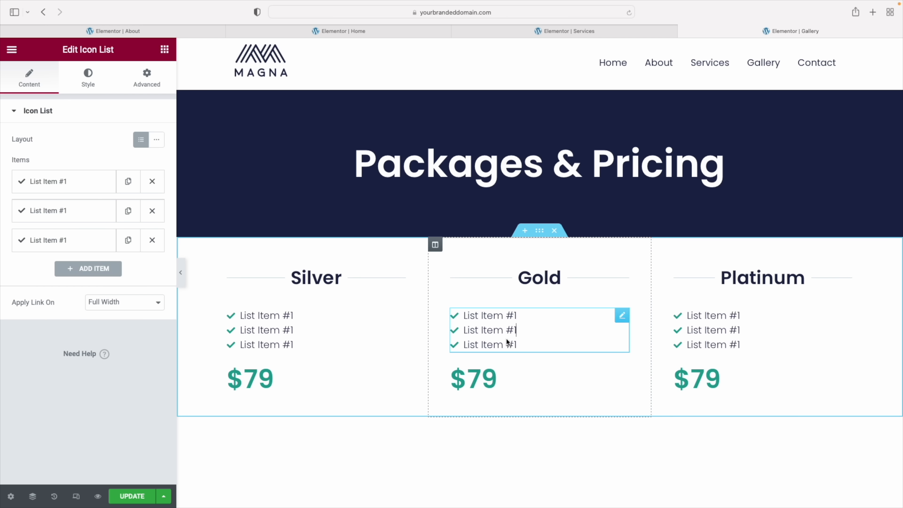
click(491, 374)
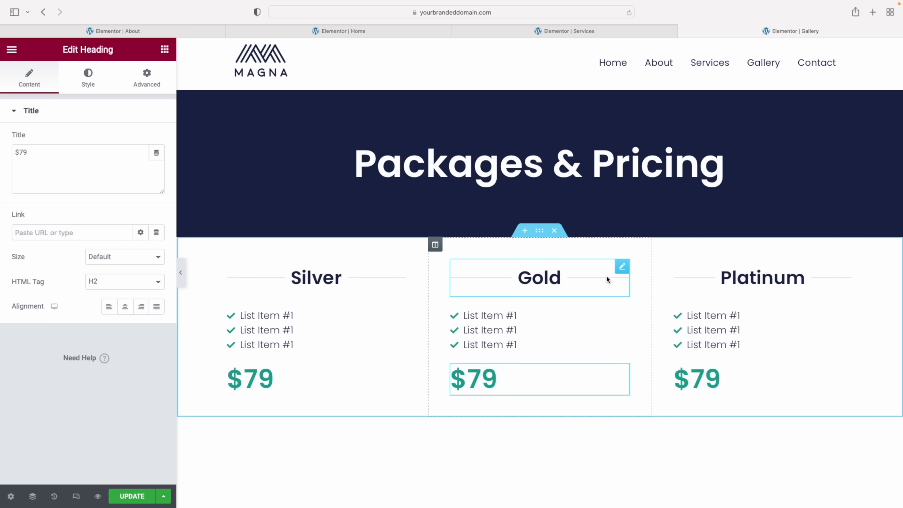
Set the pricing section's background type to Classic
click(541, 235)
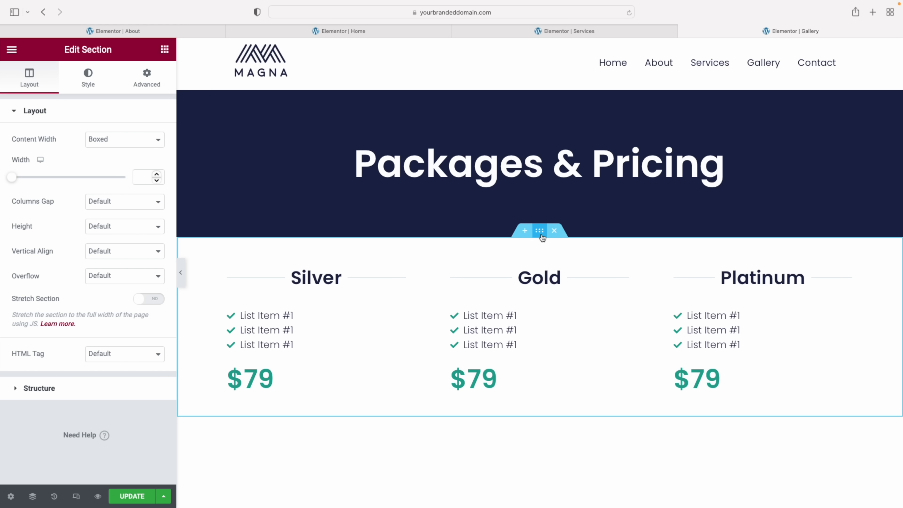
click(91, 88)
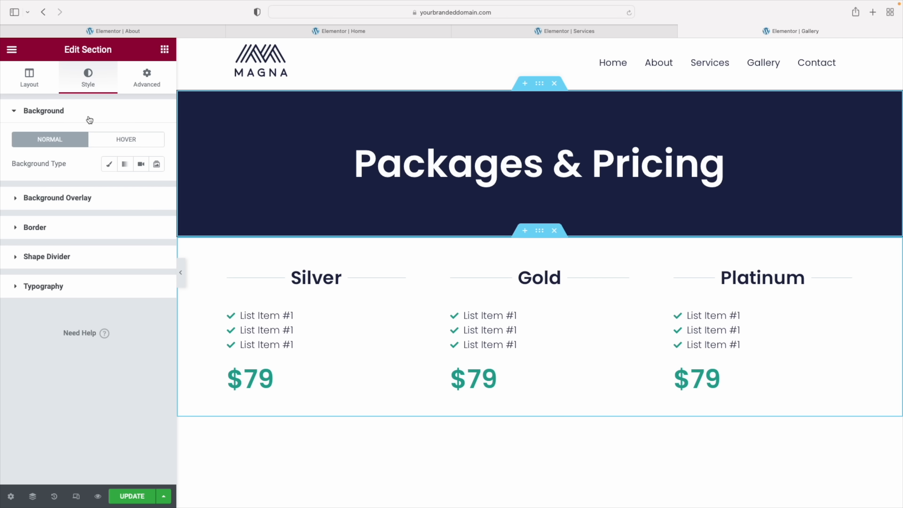
click(109, 165)
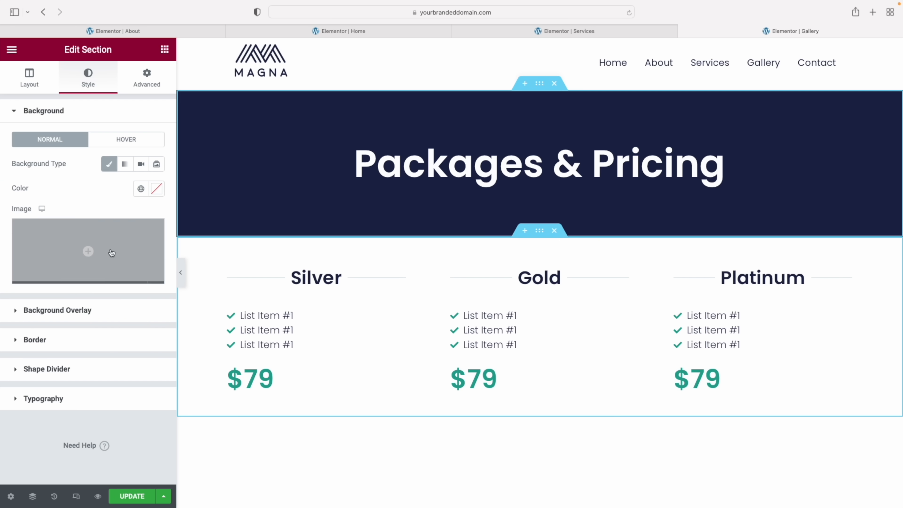
Set the pricing section background to the global Blue Light BG colour
click(141, 190)
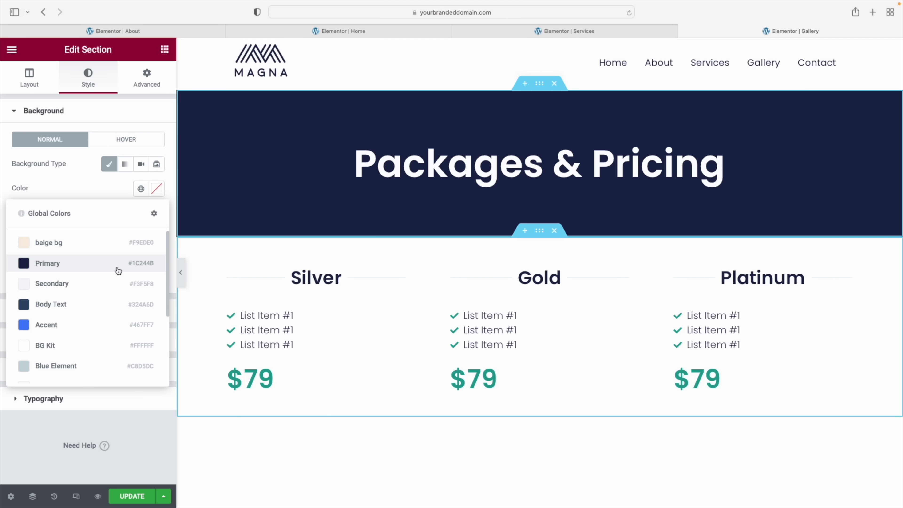
drag(165, 284, 166, 318)
click(76, 318)
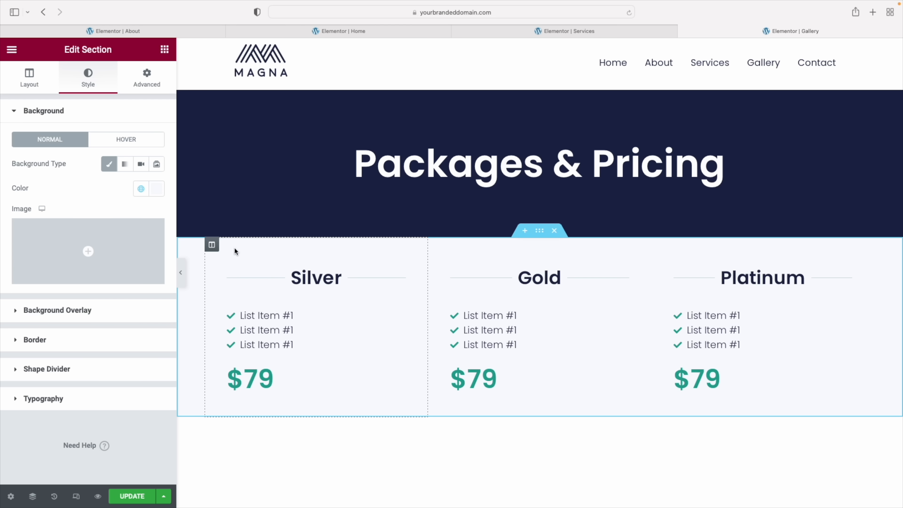
Give the Silver column a classic #FFFFFF background
click(213, 245)
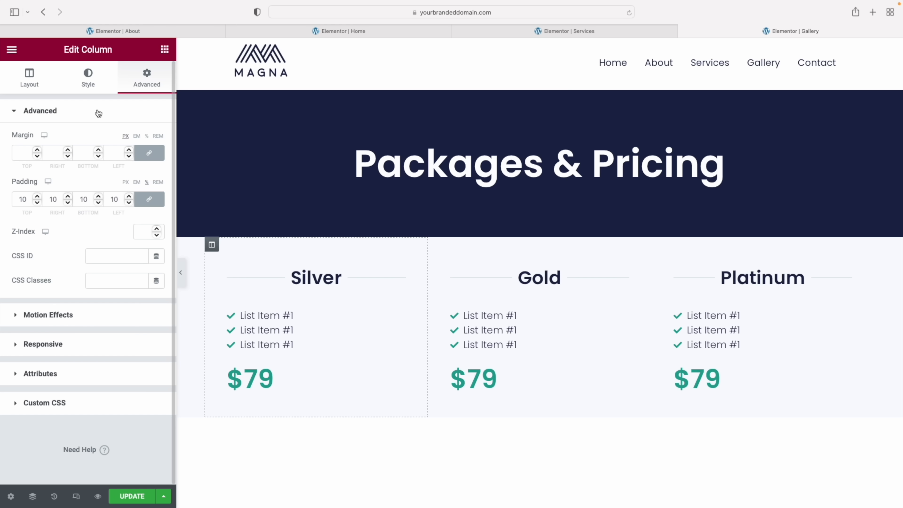
click(89, 86)
click(125, 164)
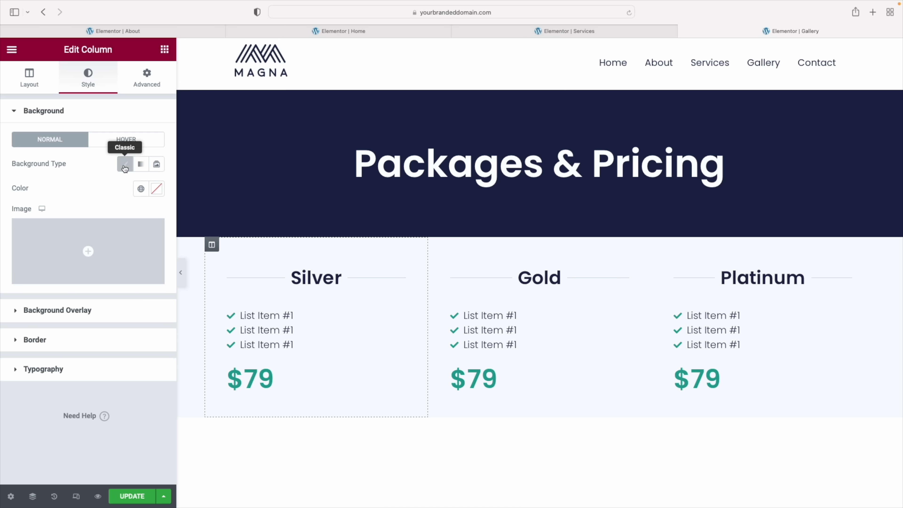
click(157, 189)
text(#FFFFFF)
Copy the Silver column and paste its style onto the Gold and Platinum columns
right_click(212, 245)
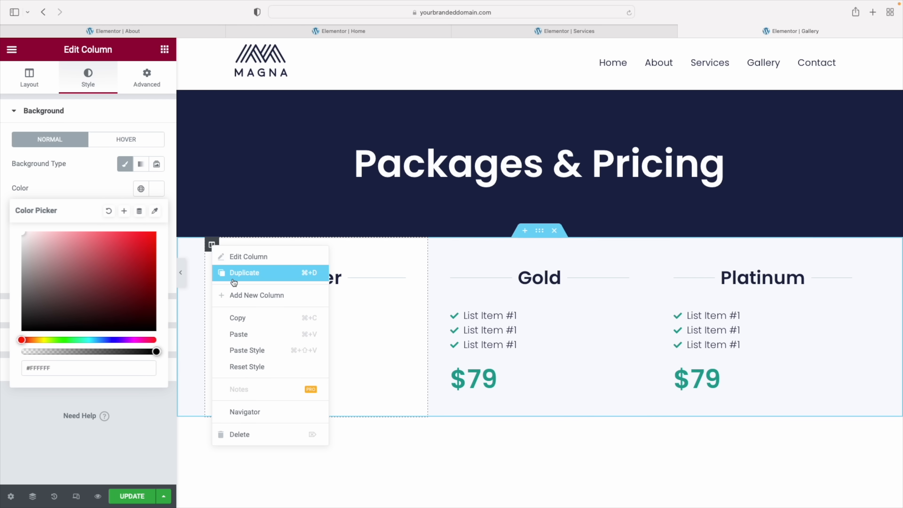
click(237, 318)
right_click(436, 244)
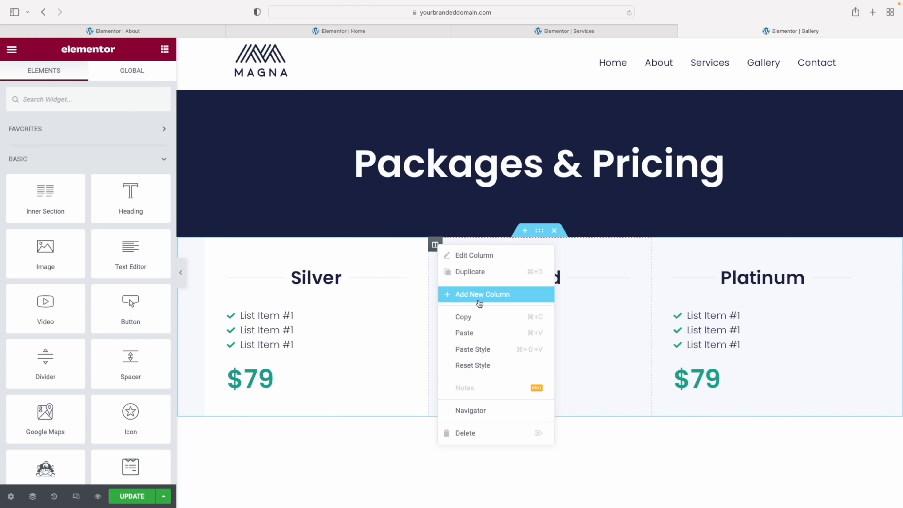
click(485, 349)
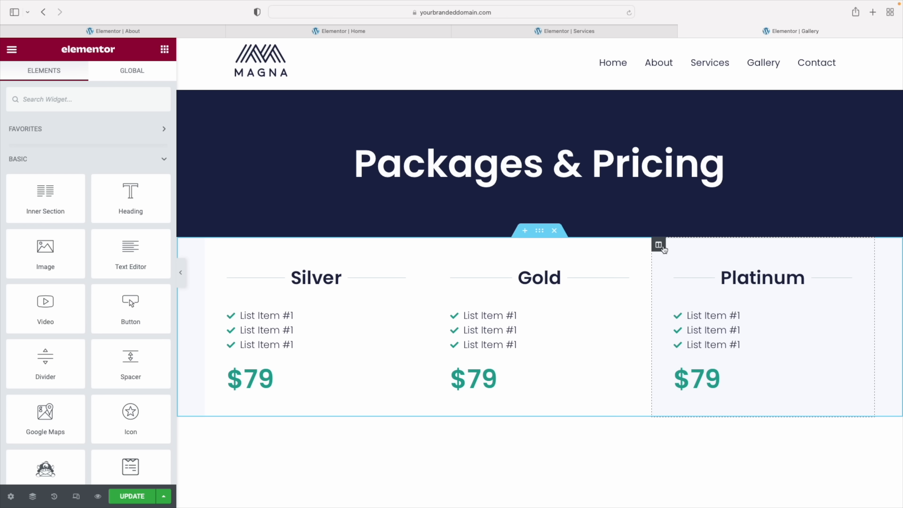
right_click(659, 244)
click(700, 350)
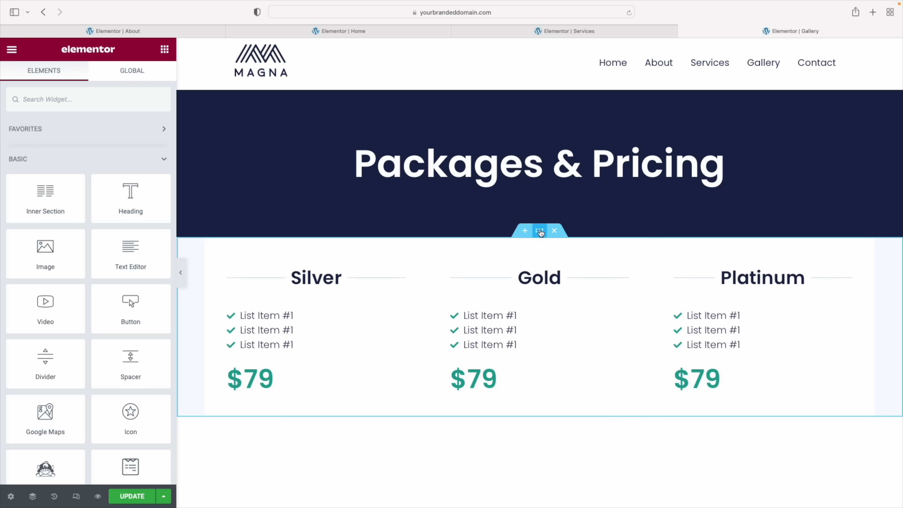
click(540, 231)
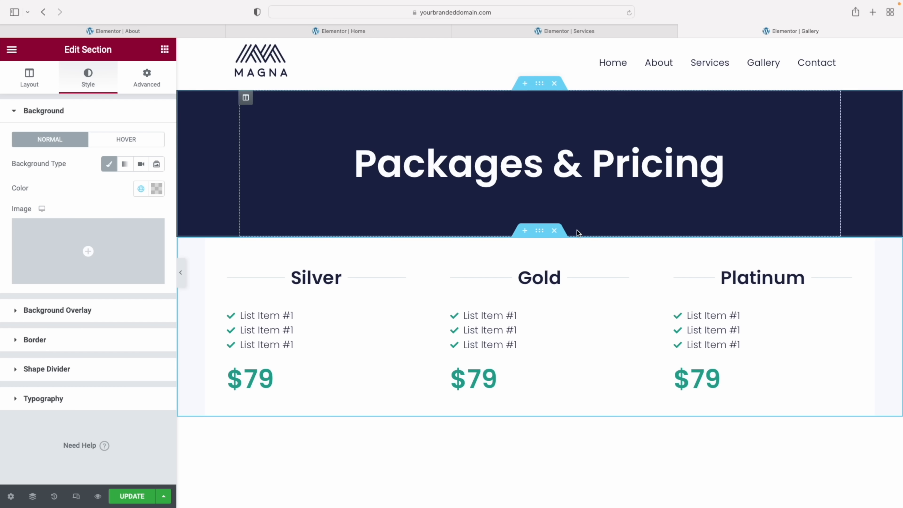
Set the pricing section's padding to 10% on every side
click(158, 82)
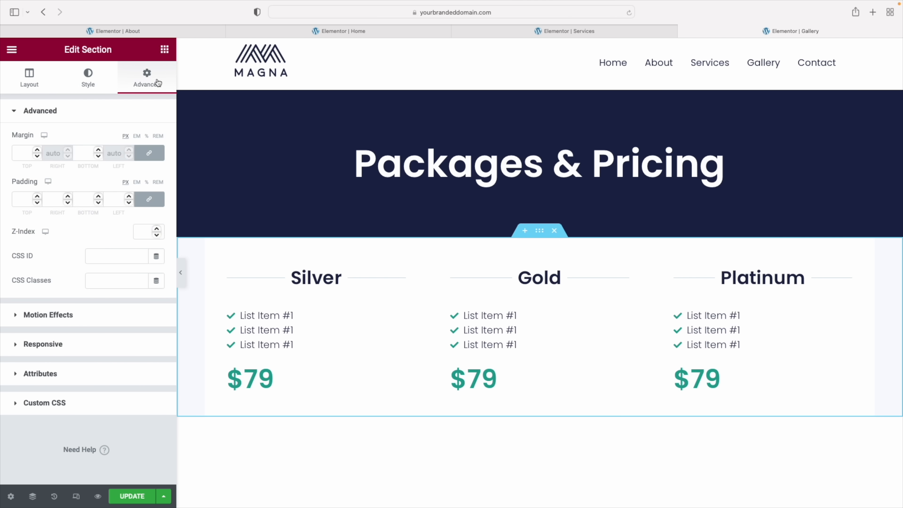
click(22, 201)
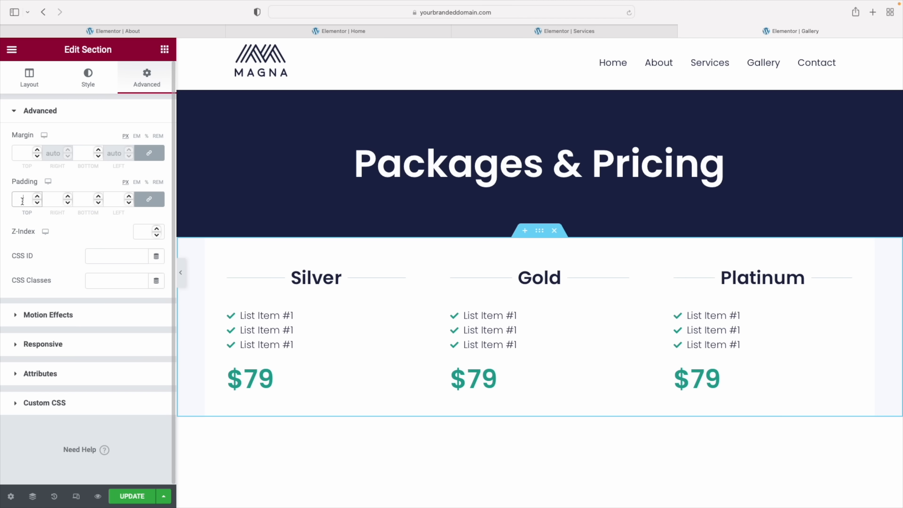
click(149, 186)
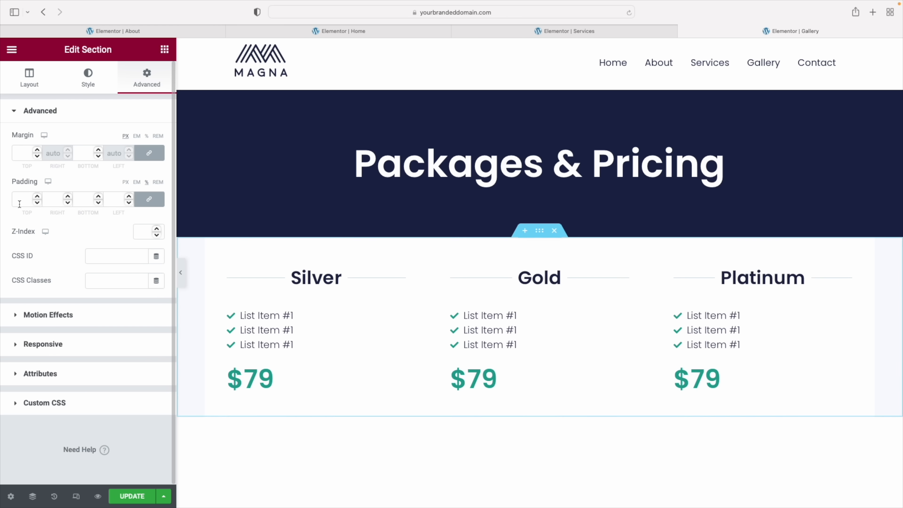
click(17, 201)
text(10)
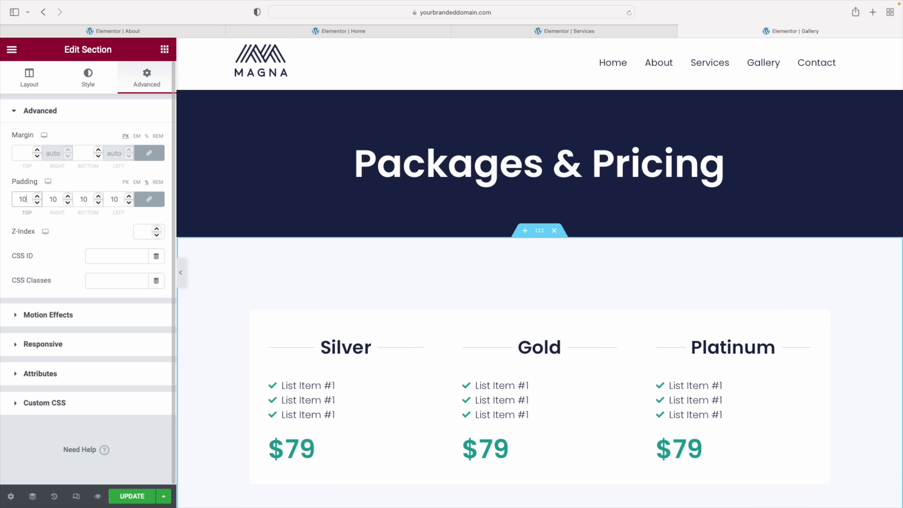
scroll(453, 264, down, 3)
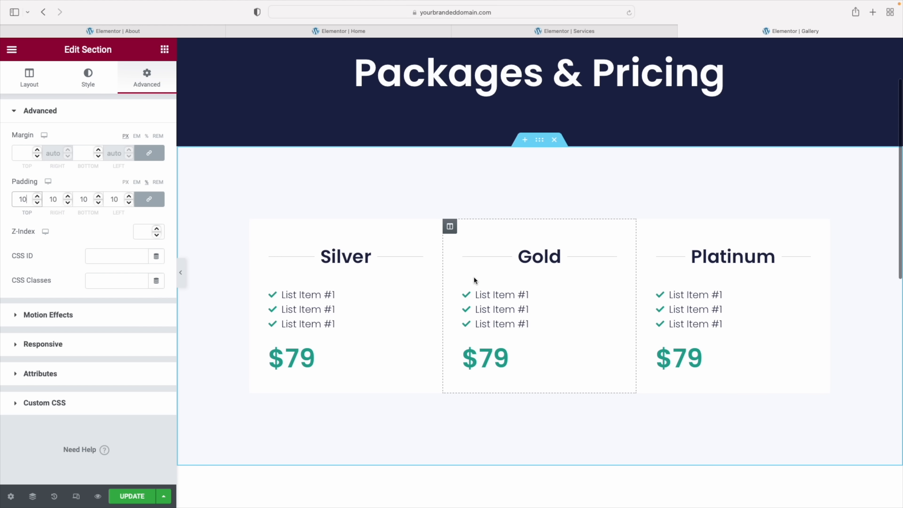
Give the Silver column a margin of 2 and preview the result
click(257, 226)
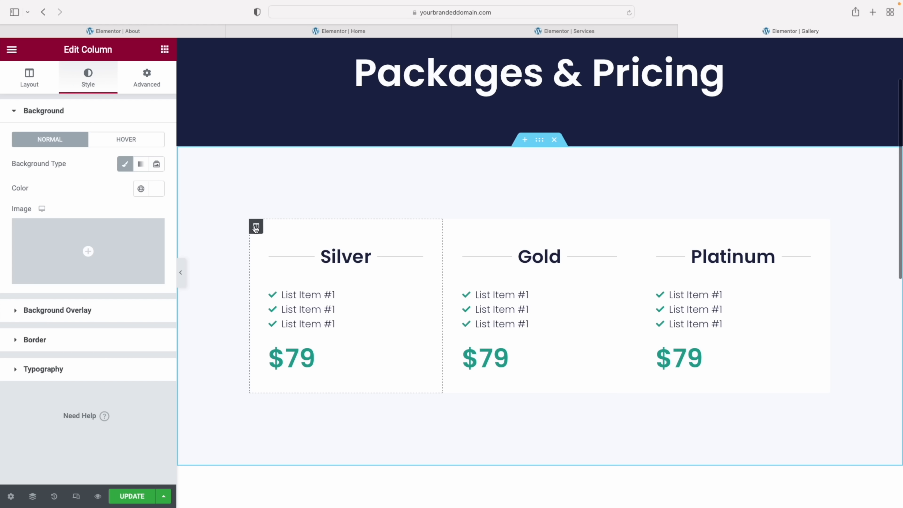
click(147, 79)
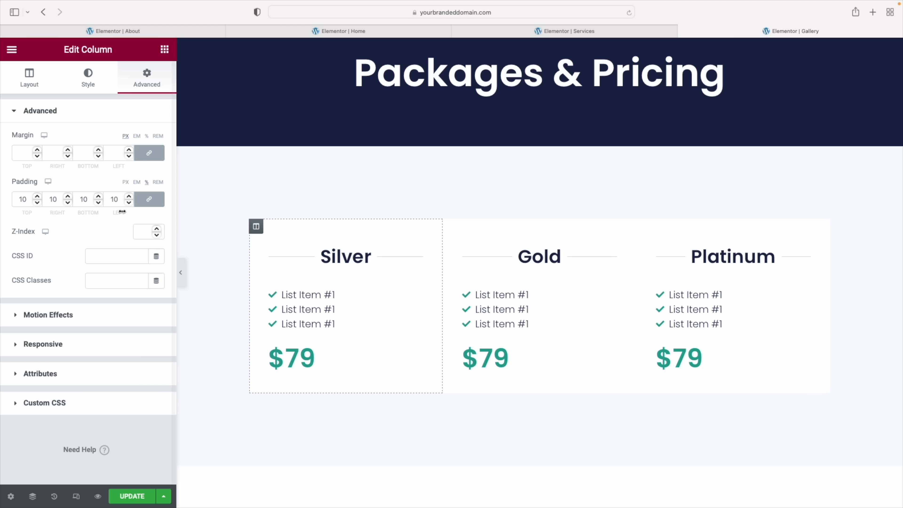
click(21, 152)
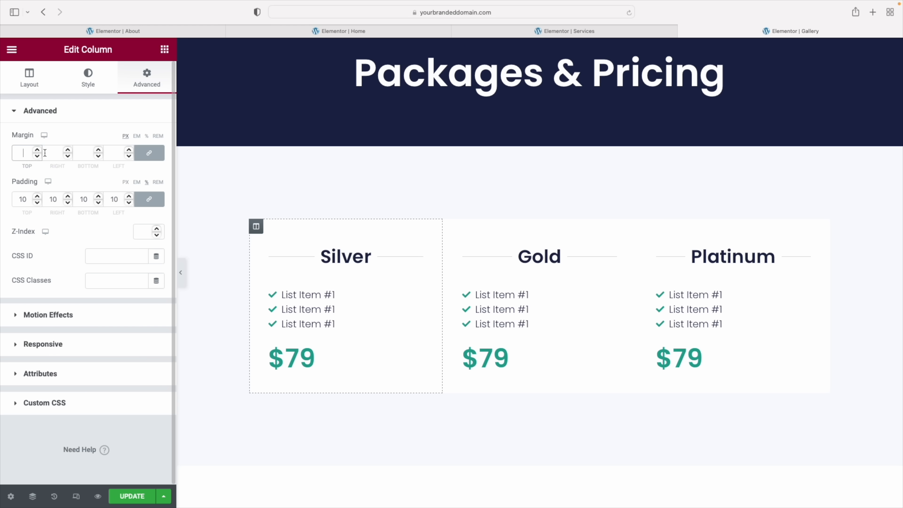
click(21, 152)
text(2)
key(super+p)
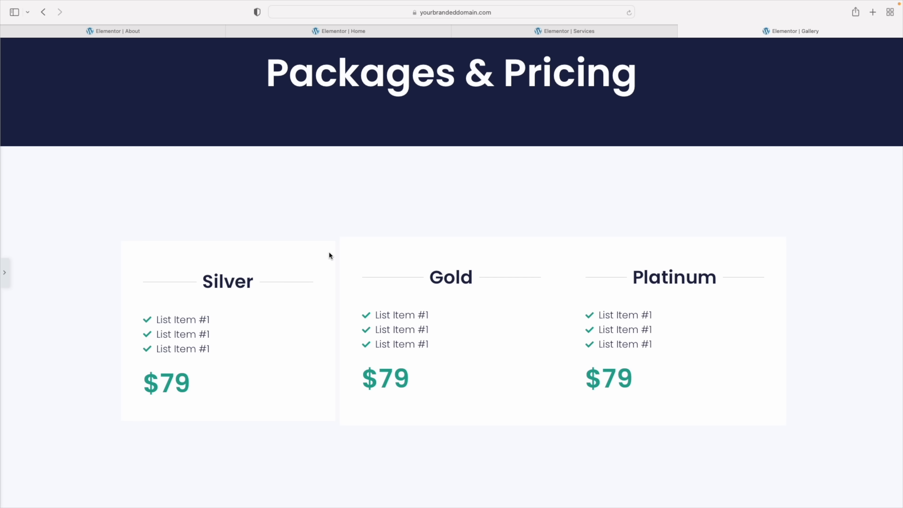
click(5, 273)
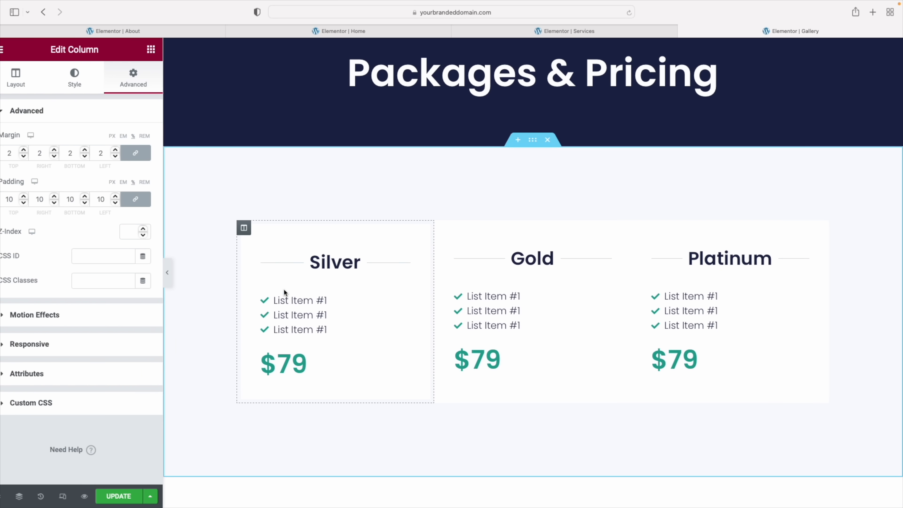
Paste the Silver column's style onto the Gold and Platinum columns
right_click(260, 230)
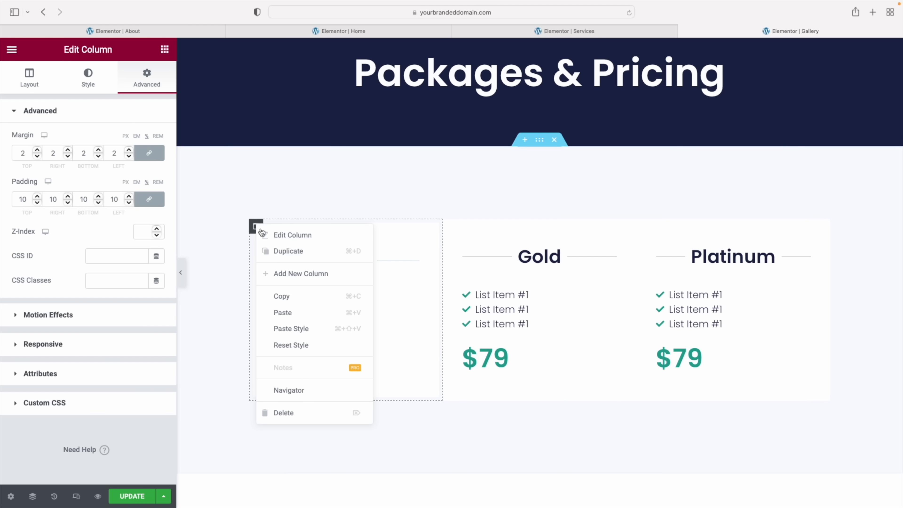
click(292, 297)
right_click(450, 228)
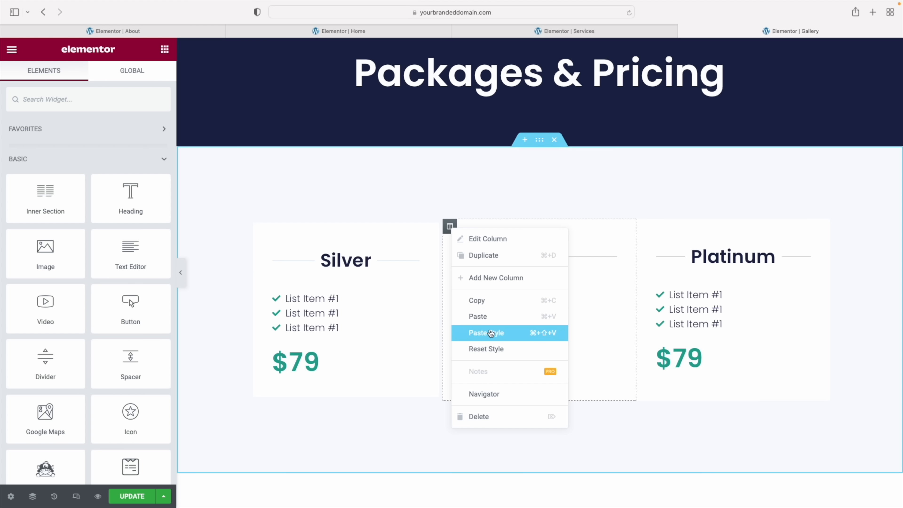
click(489, 331)
right_click(653, 230)
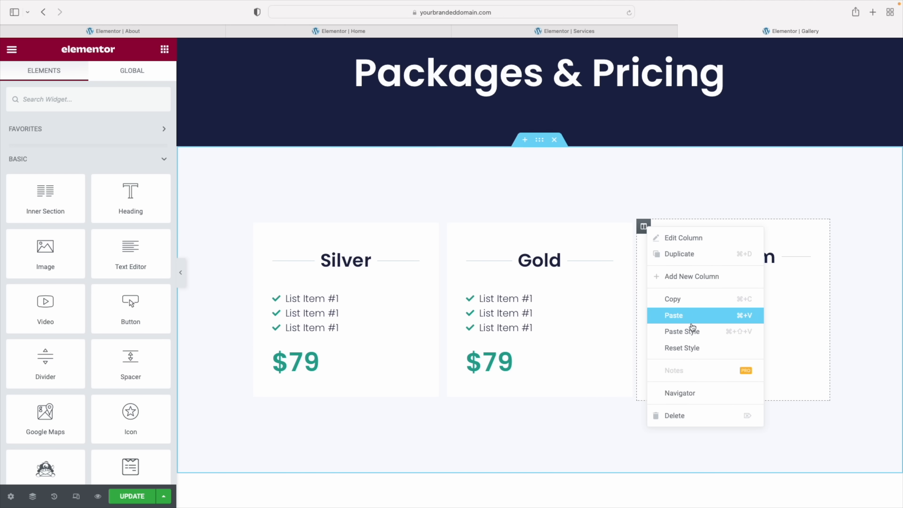
click(693, 331)
Add a new empty section above the lead title
scroll(383, 504, down, 5)
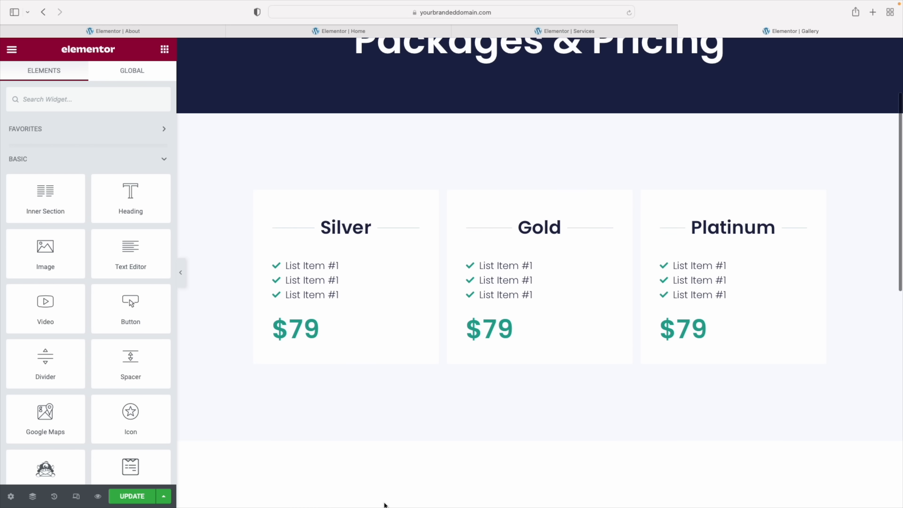
scroll(551, 295, up, 2)
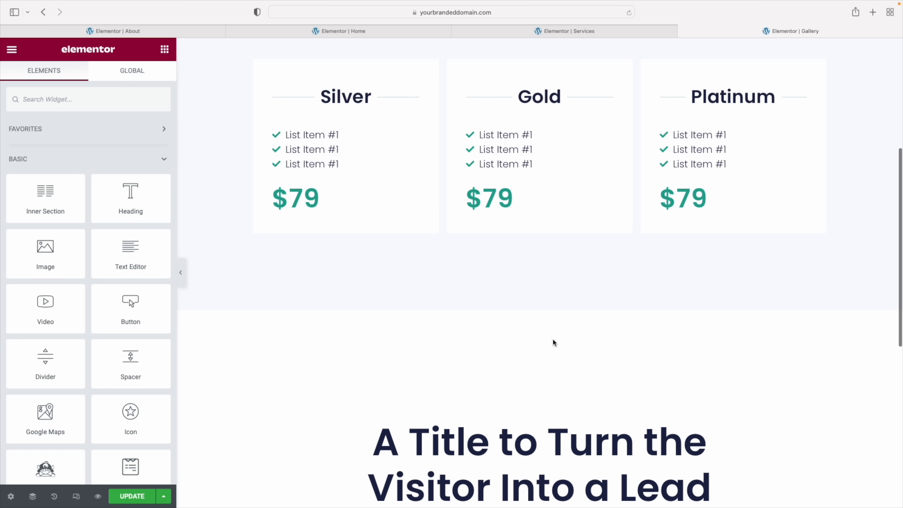
scroll(505, 320, up, 1)
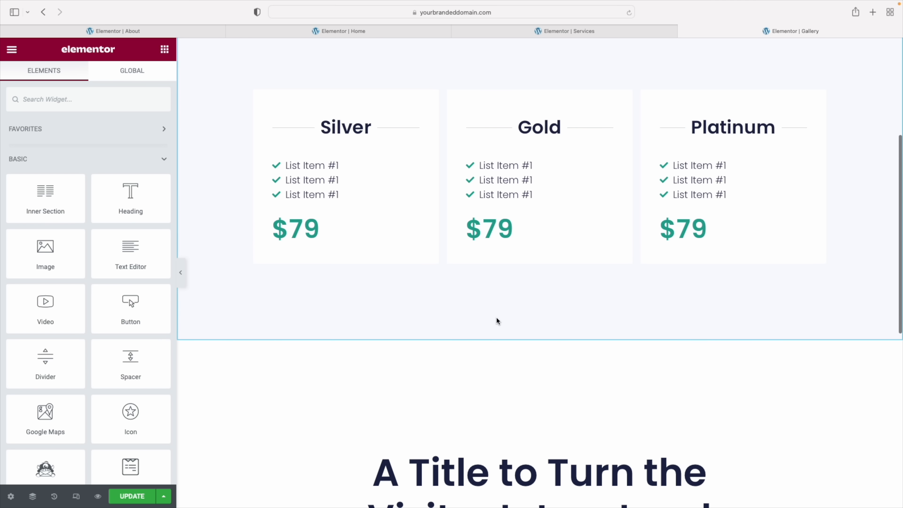
mouse_move(524, 448)
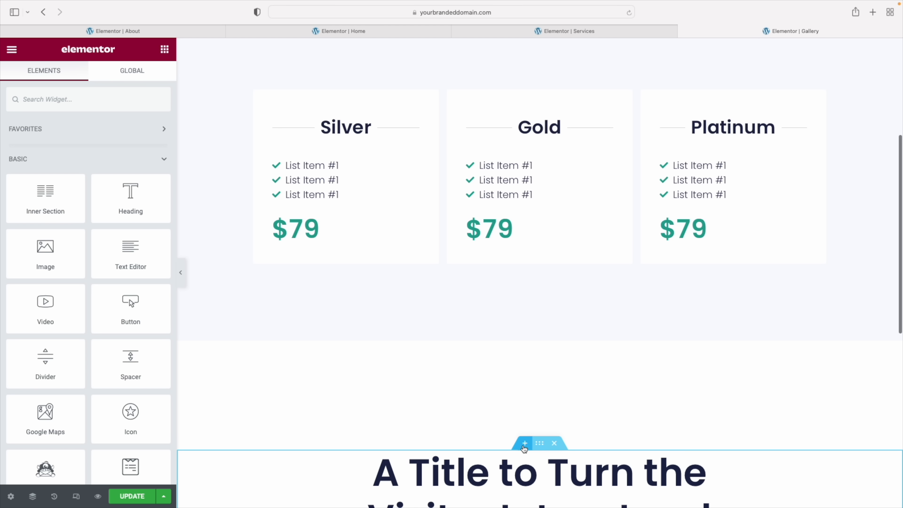
click(525, 444)
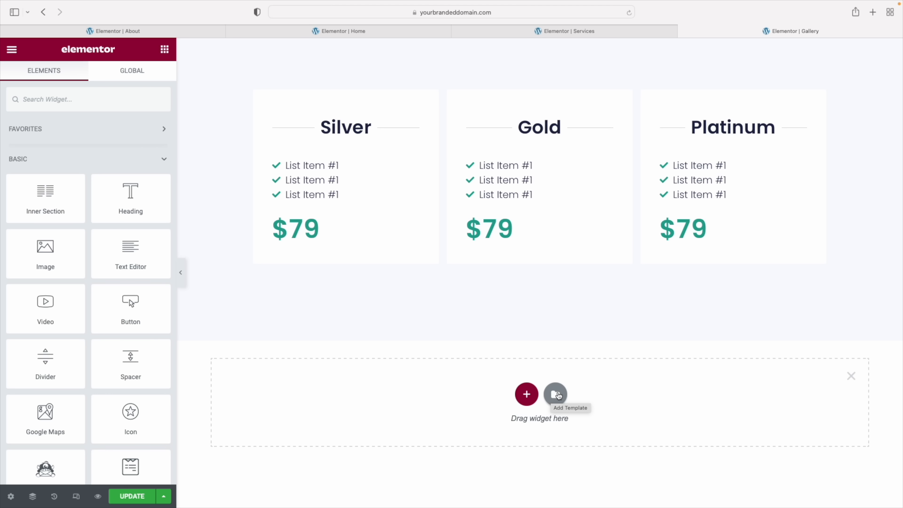
Insert the bicycle About Company block from the library's About block templates
click(556, 394)
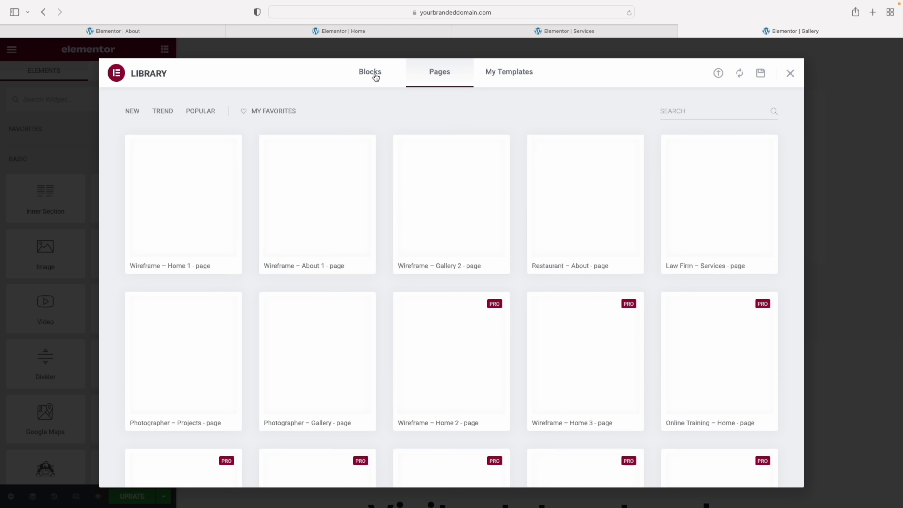
click(376, 77)
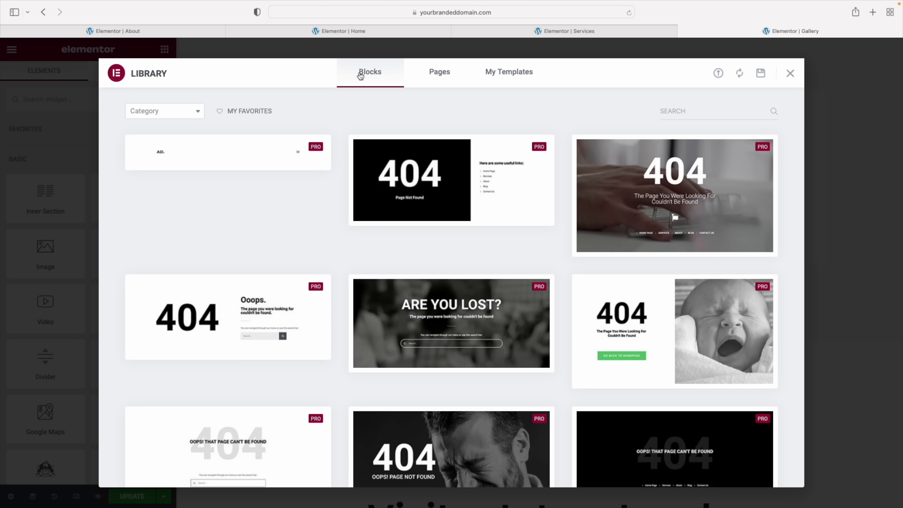
click(157, 116)
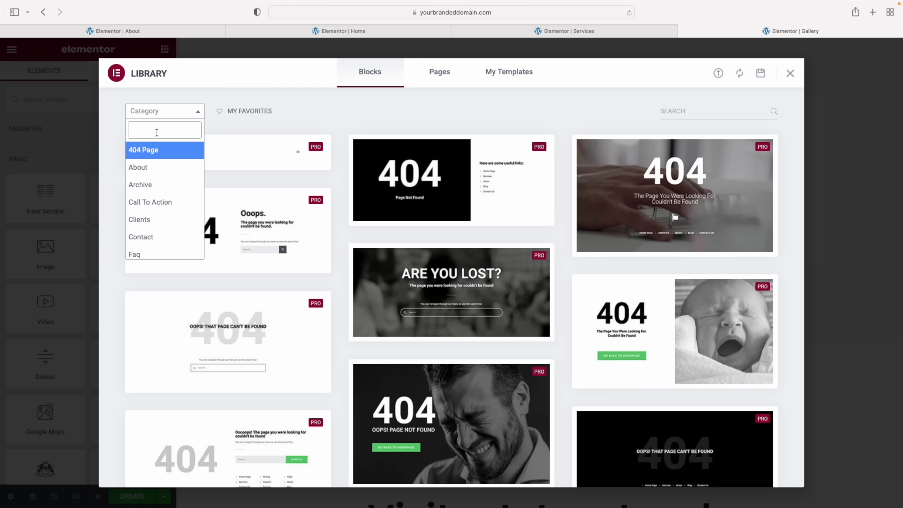
click(147, 168)
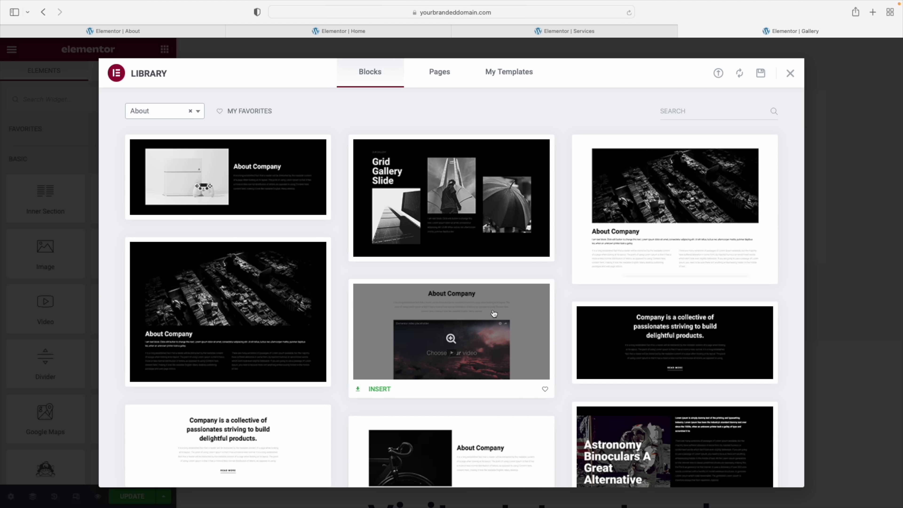
scroll(579, 314, down, 3)
scroll(579, 314, down, 2)
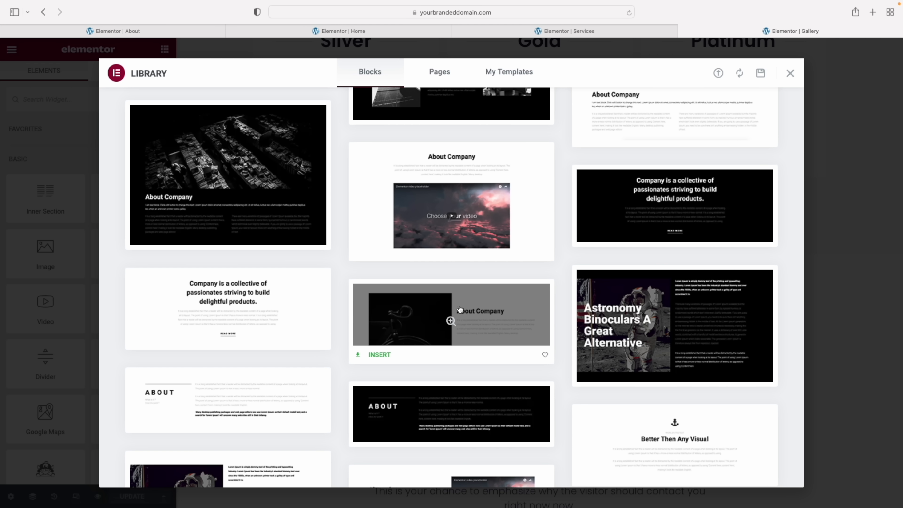
scroll(459, 311, up, 2)
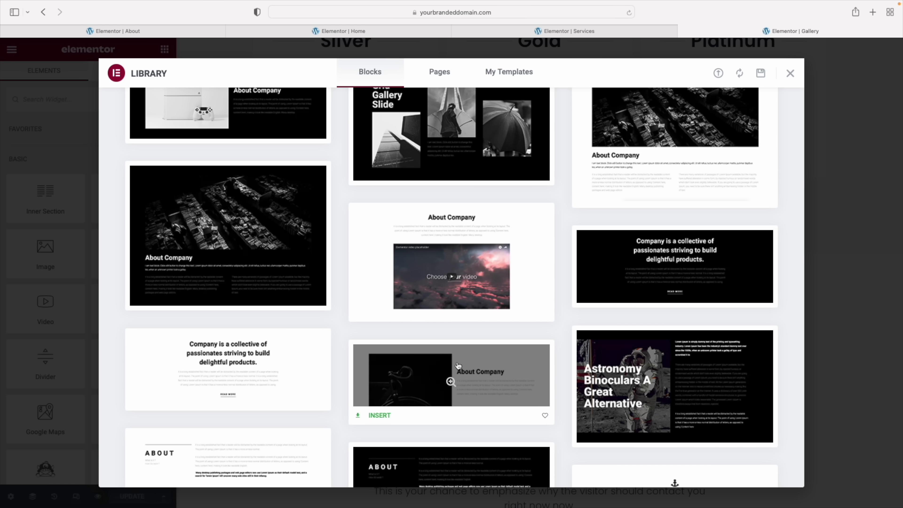
click(375, 419)
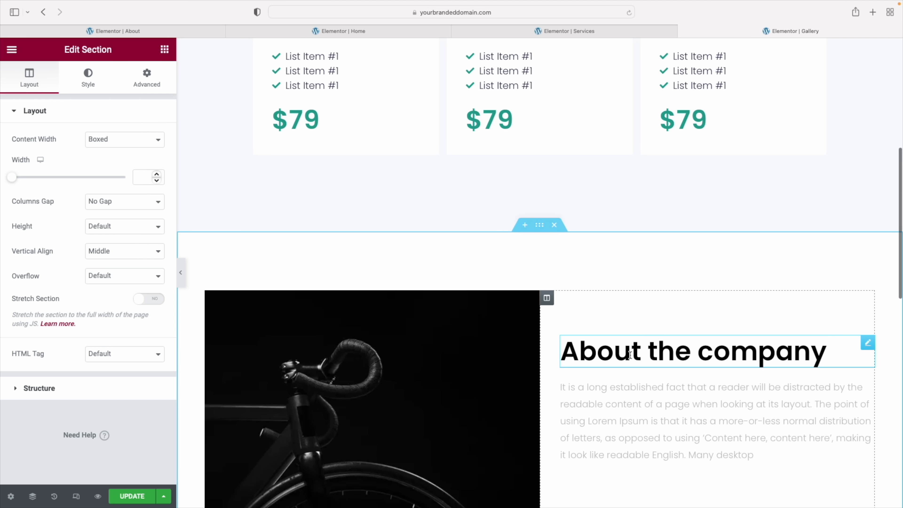
Retitle the About the company heading to 'How pricing works...'
click(632, 354)
triple_click(54, 157)
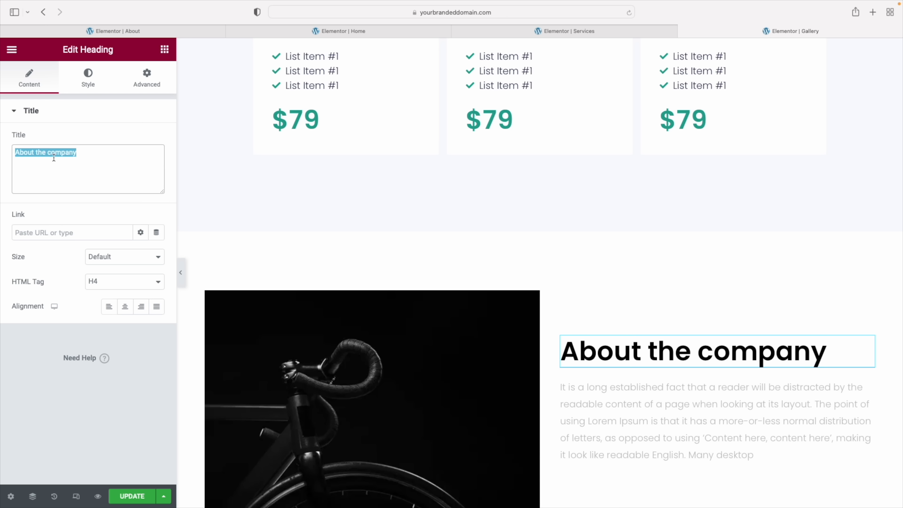
text(How pricing works...)
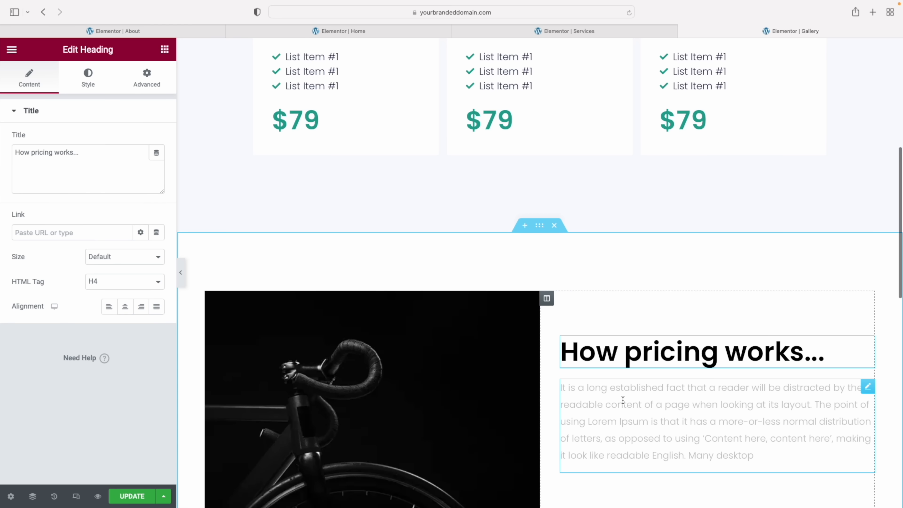
Set the paragraph text colour to the global Primary colour
click(623, 401)
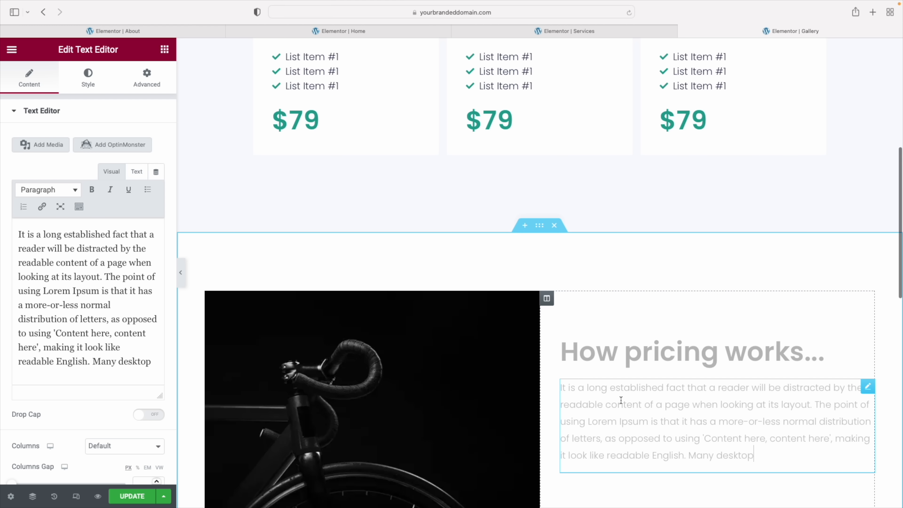
click(88, 85)
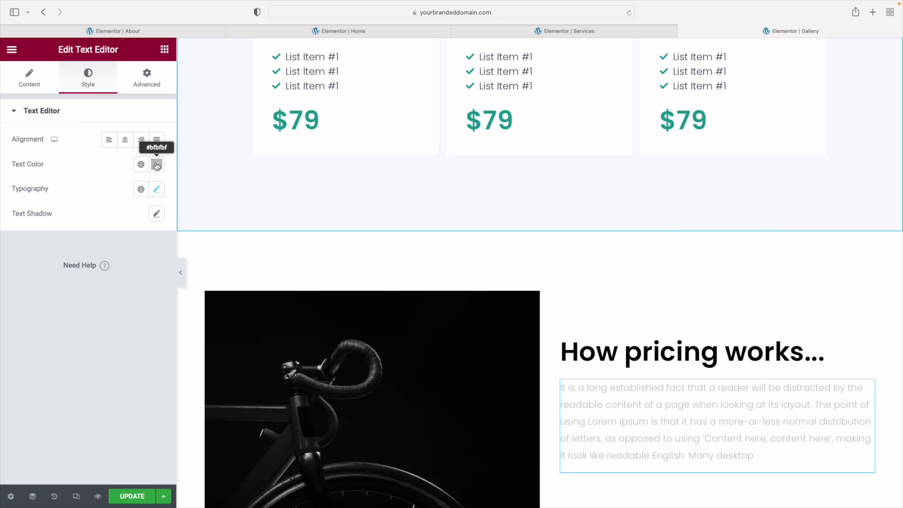
click(142, 166)
click(72, 238)
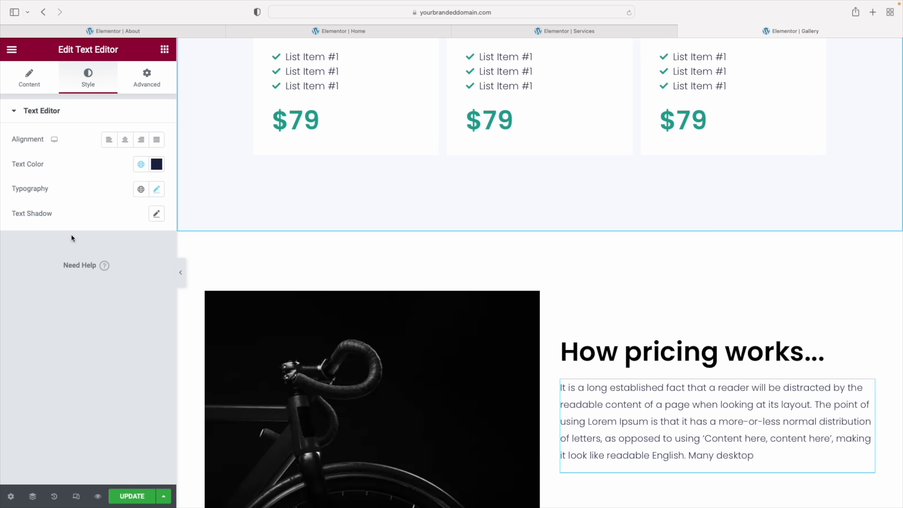
scroll(391, 335, down, 3)
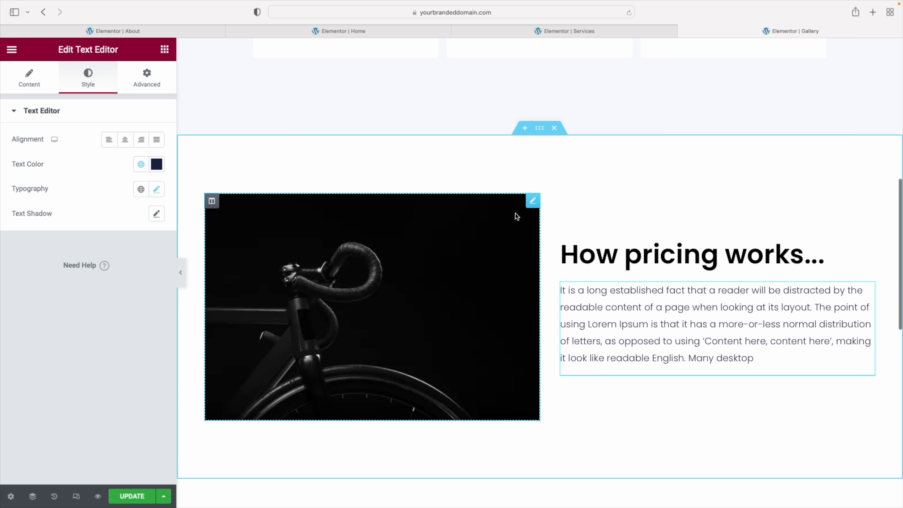
Replace the bicycle image with the café photo, then switch to the Services page editor
click(532, 201)
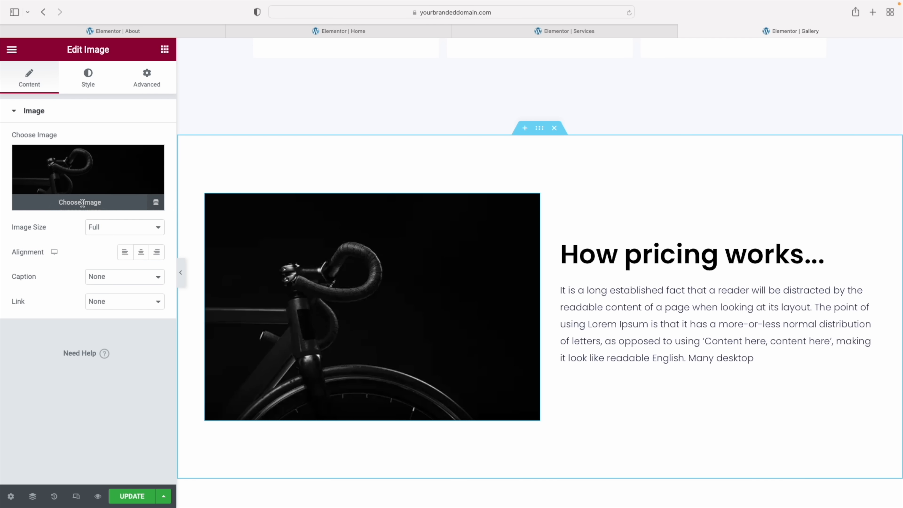
click(83, 206)
click(563, 290)
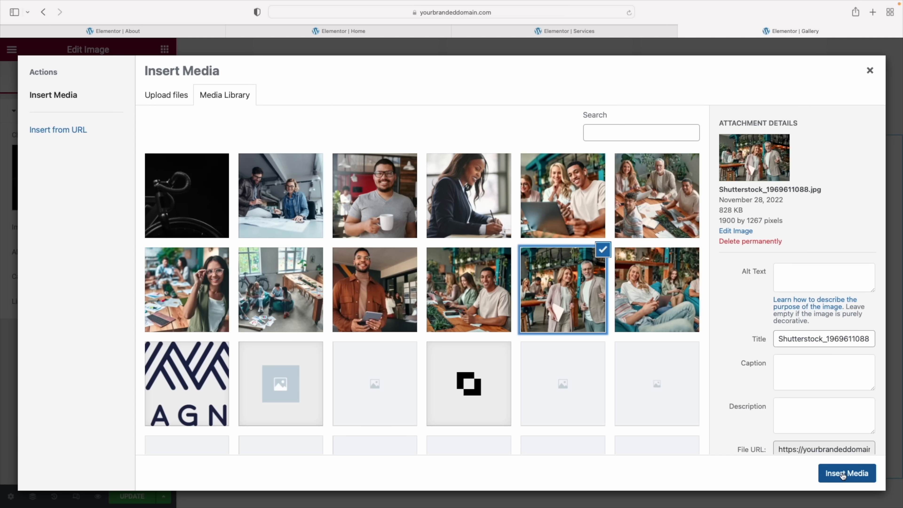
click(843, 474)
scroll(607, 338, down, 10)
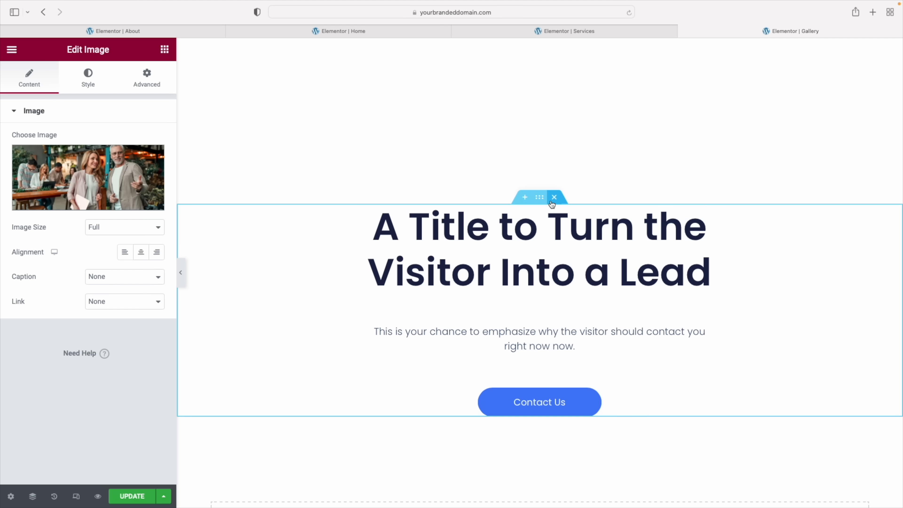
scroll(553, 197, down, 15)
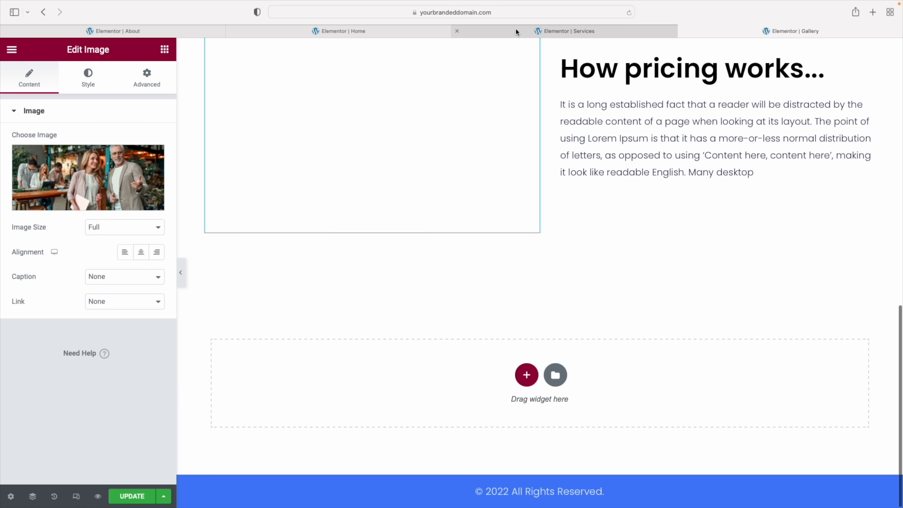
click(506, 29)
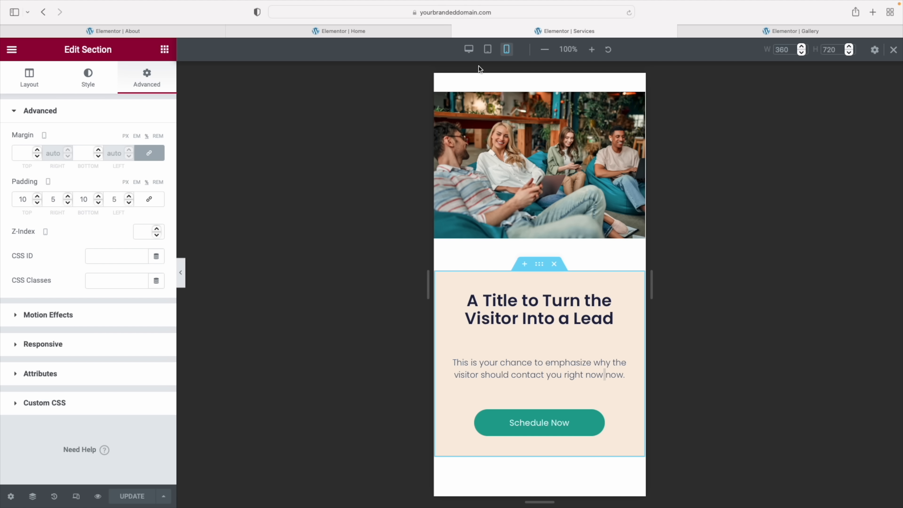
Copy the Schedule Now call-to-action section and paste it into the pricing page's empty area
click(469, 49)
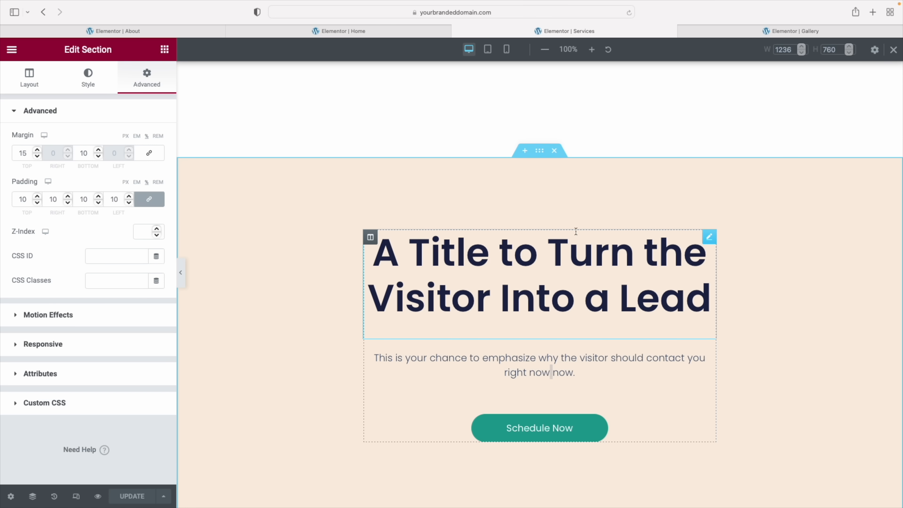
right_click(539, 152)
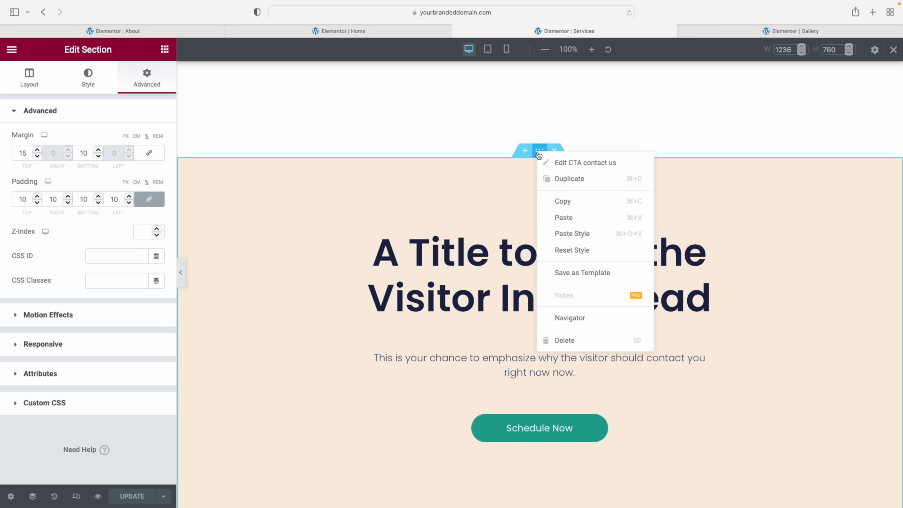
click(558, 203)
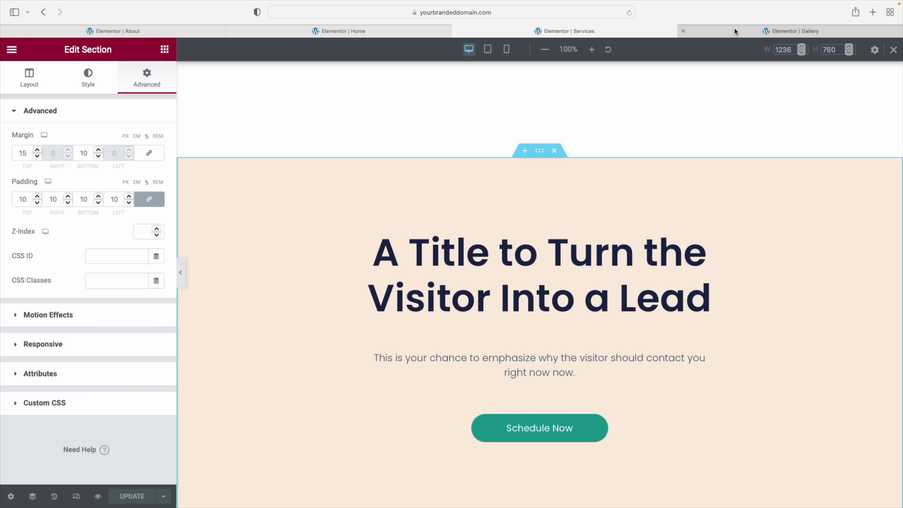
click(735, 28)
right_click(613, 365)
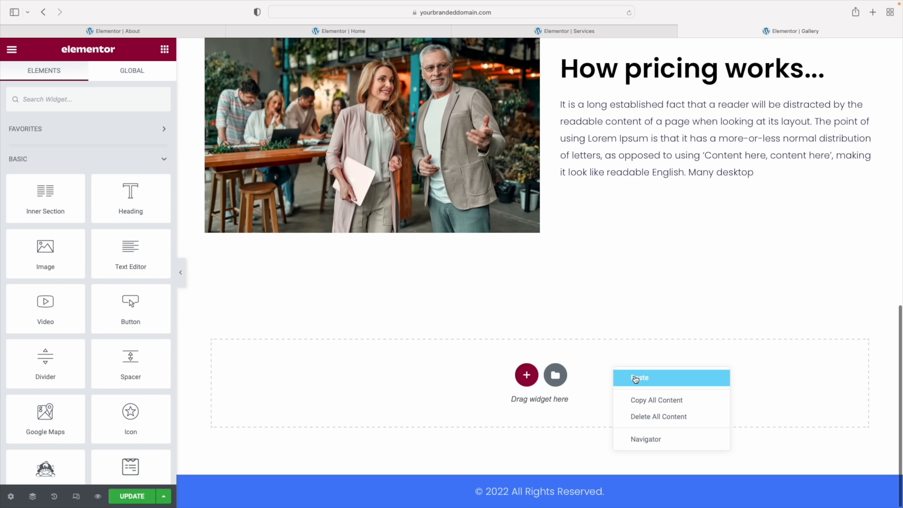
click(636, 376)
Preview the page at tablet width and select the pasted call-to-action section
scroll(589, 301, down, 10)
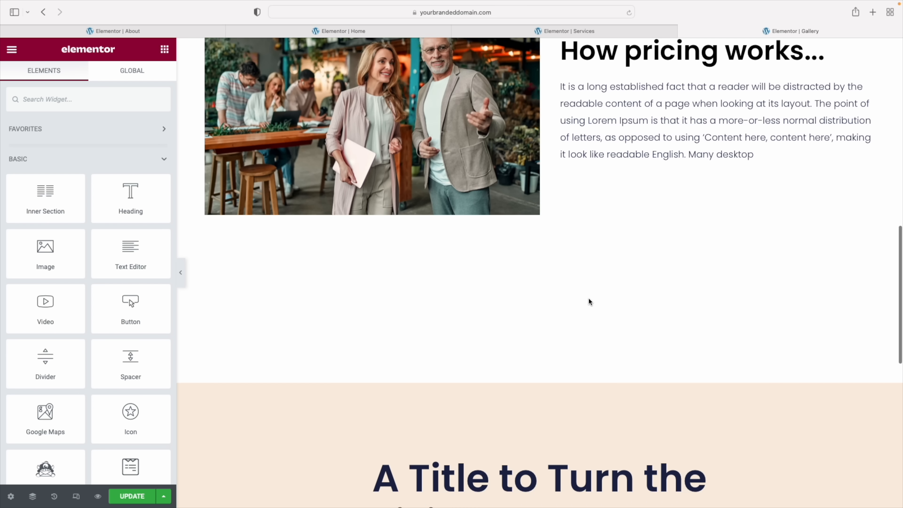
scroll(589, 301, up, 4)
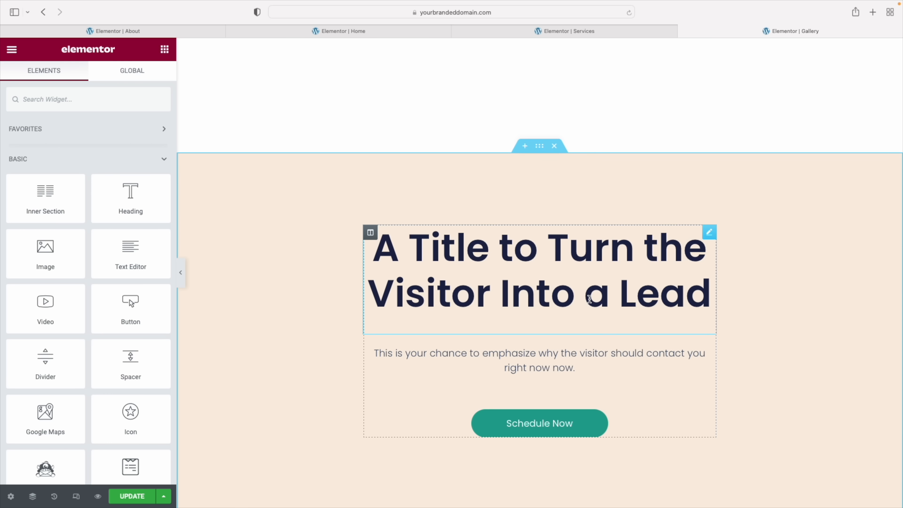
scroll(589, 301, up, 15)
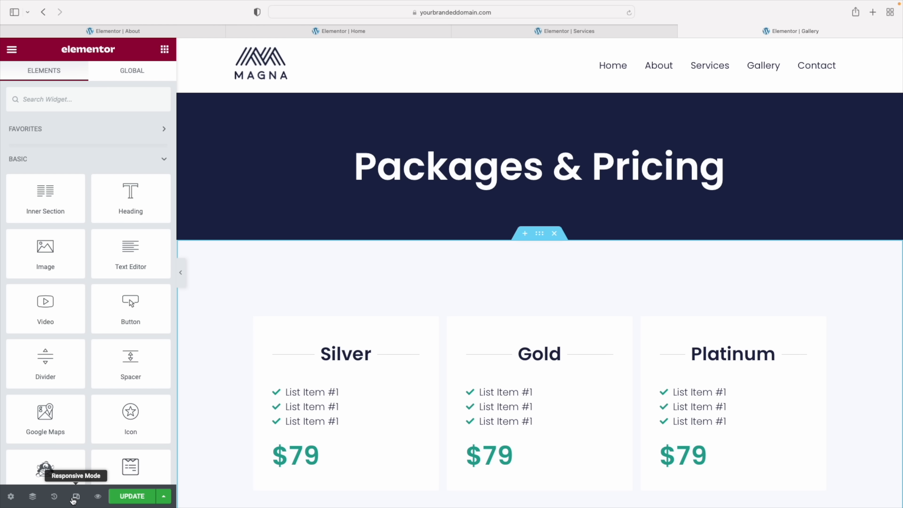
click(76, 499)
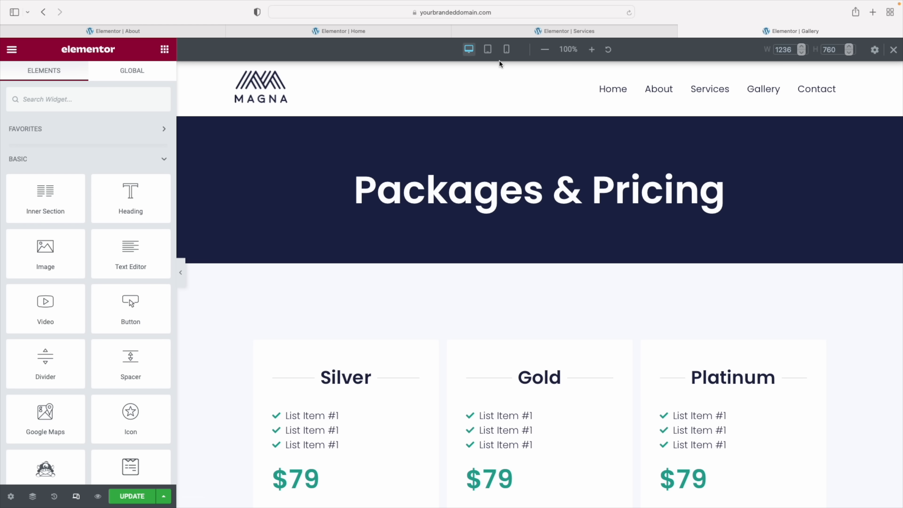
click(488, 50)
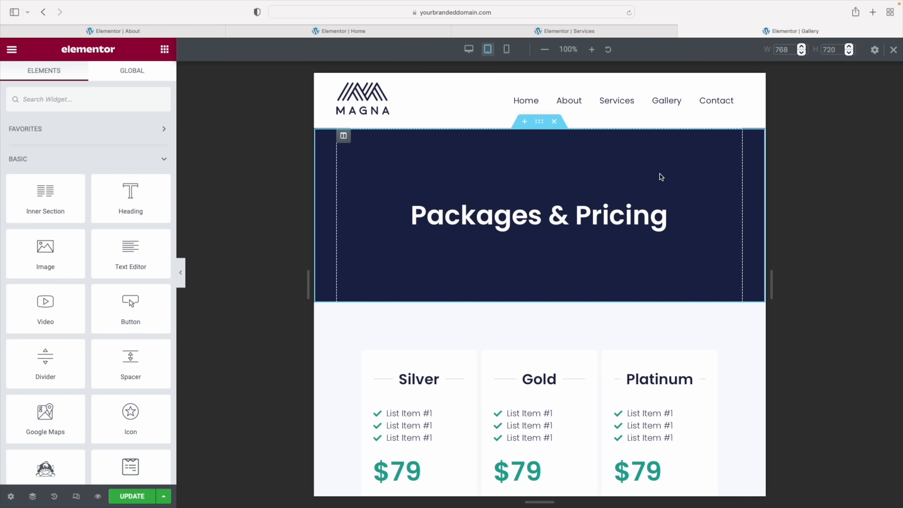
scroll(651, 187, down, 2)
scroll(651, 187, down, 8)
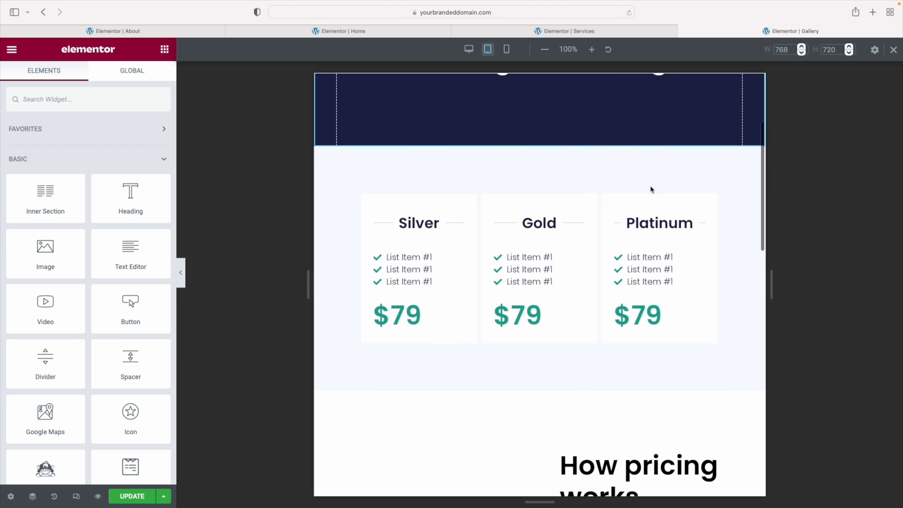
scroll(651, 190, down, 7)
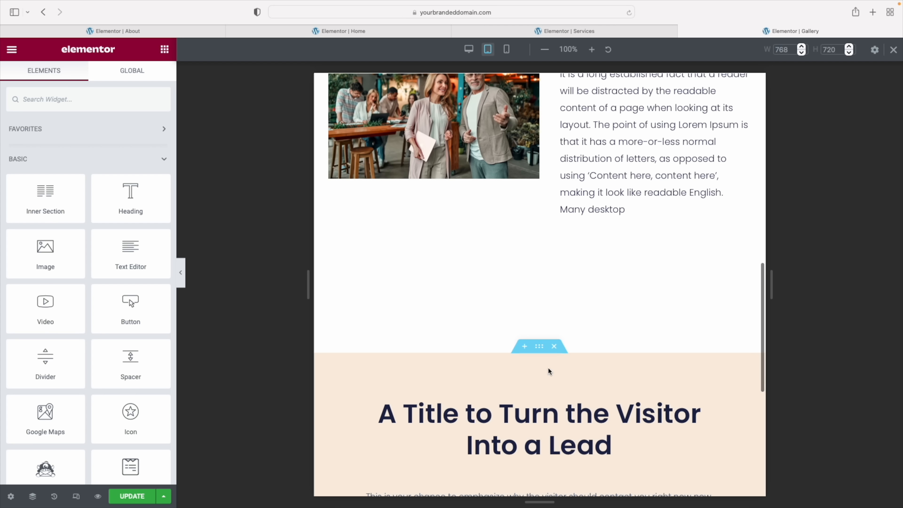
click(539, 347)
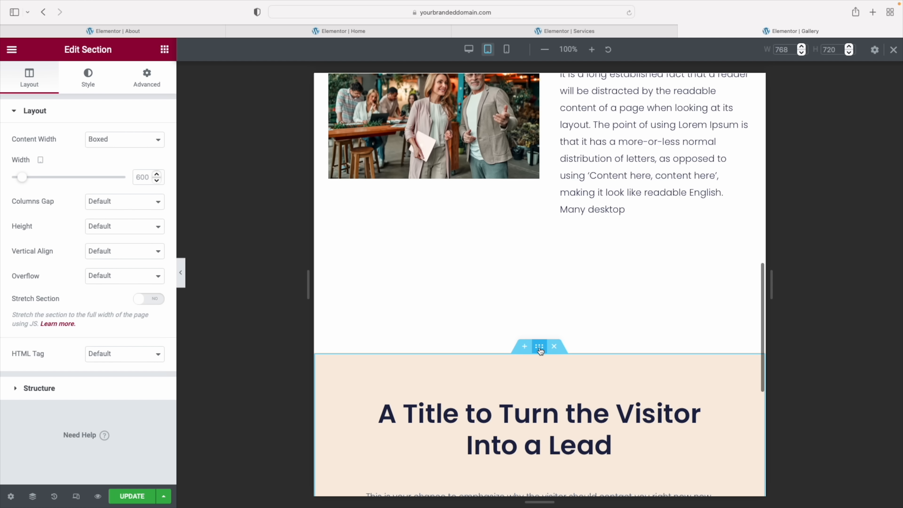
Set the call-to-action section's tablet top margin to 0
click(147, 78)
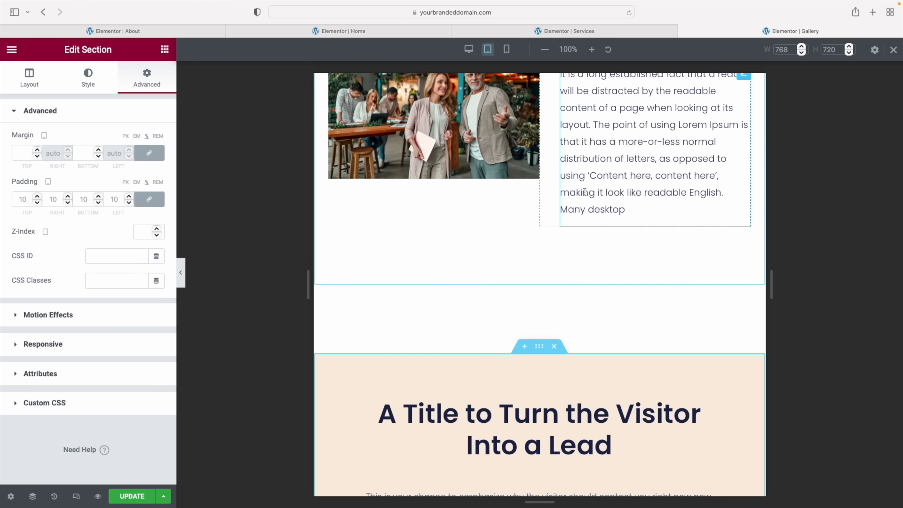
scroll(595, 247, up, 5)
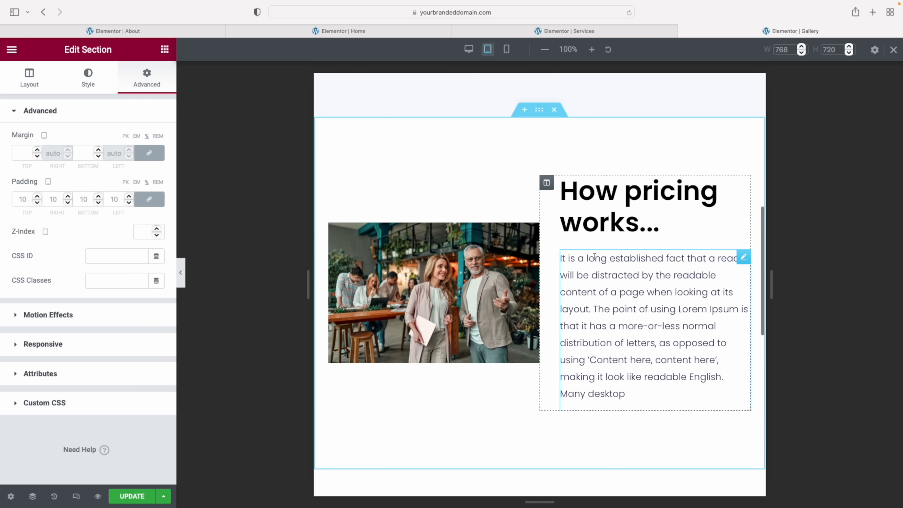
click(540, 118)
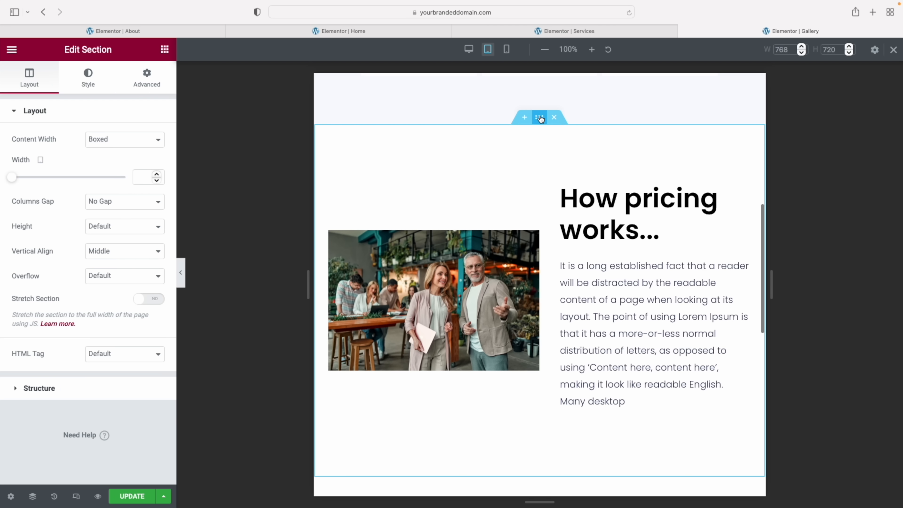
click(144, 84)
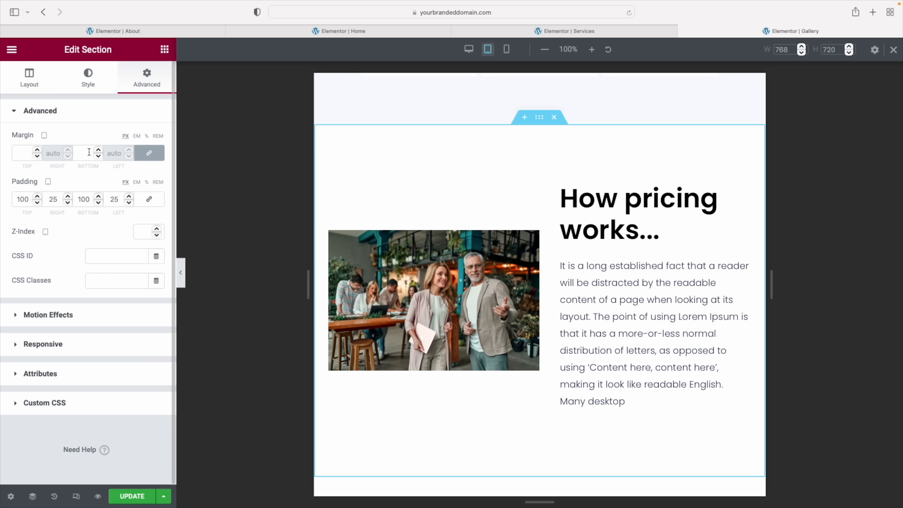
scroll(597, 224, down, 4)
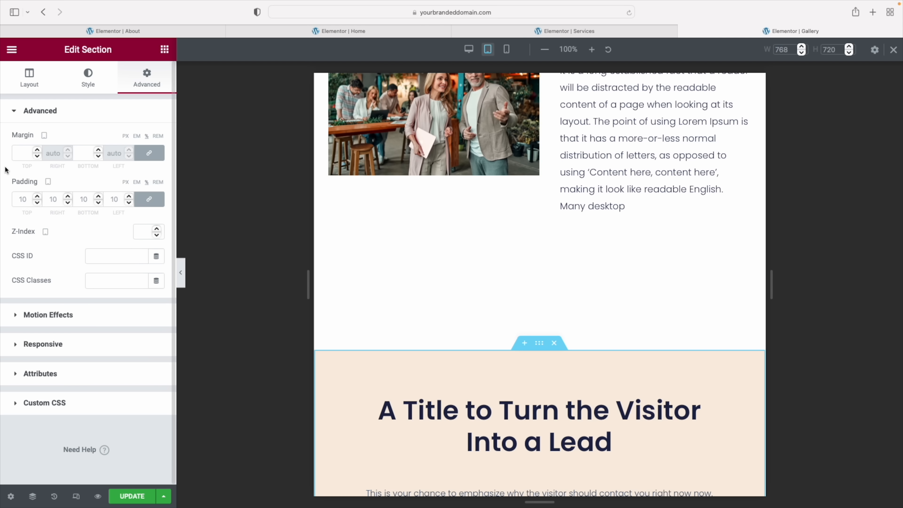
click(22, 153)
text(0)
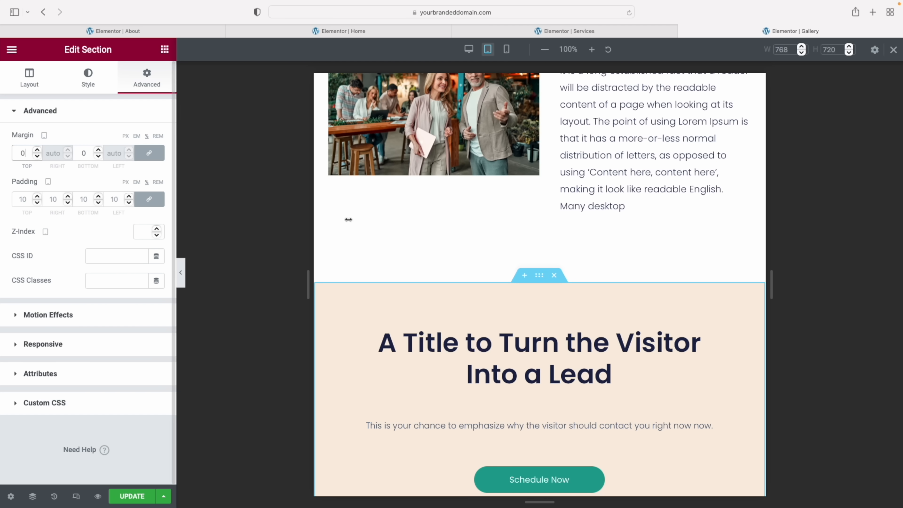
Save the Packages & Pricing page with Update
scroll(471, 250, down, 5)
scroll(471, 251, up, 6)
scroll(471, 251, up, 6)
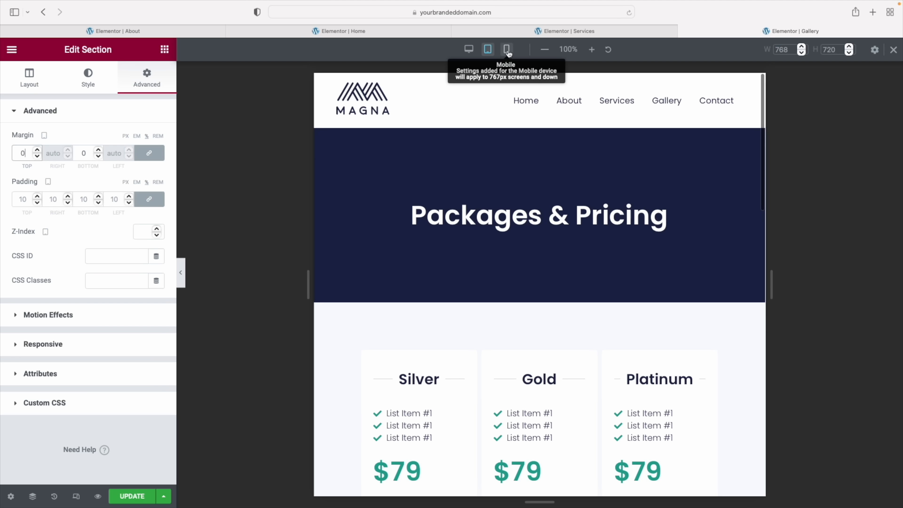
click(135, 496)
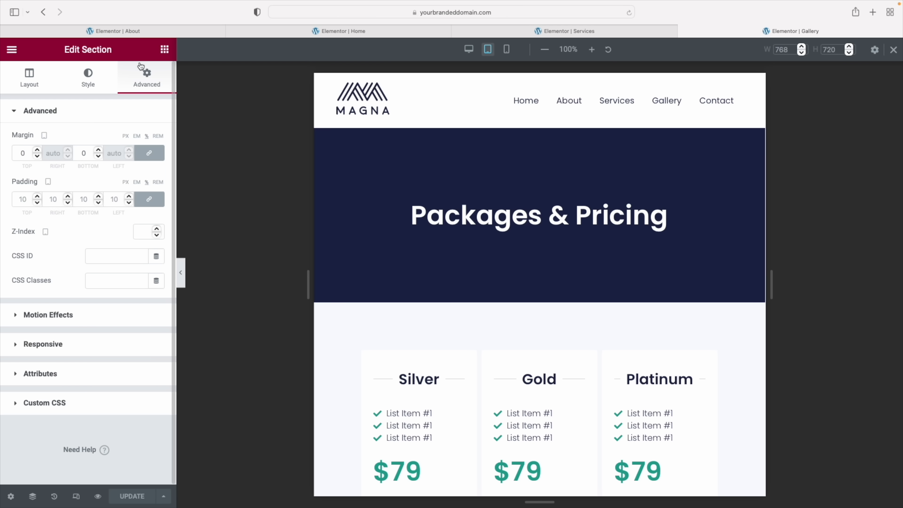
Exit Elementor to the dashboard and open the All Pages list
click(13, 52)
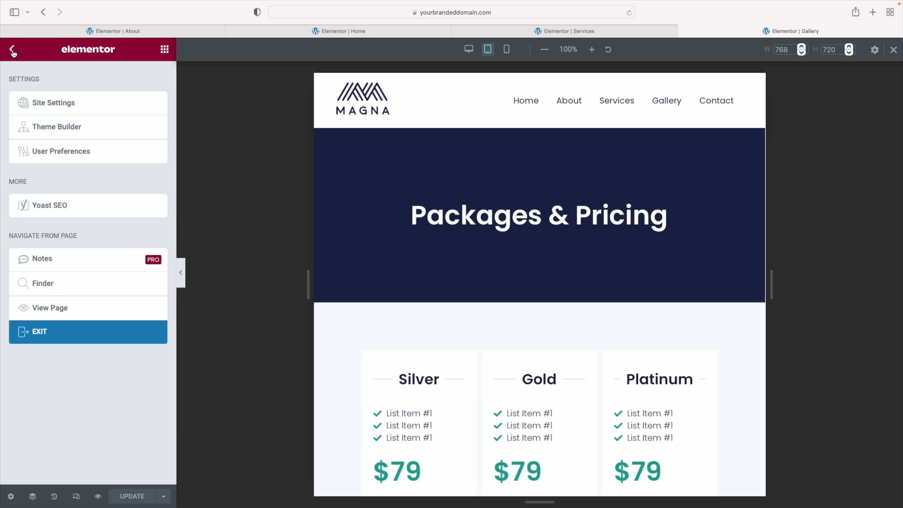
click(40, 336)
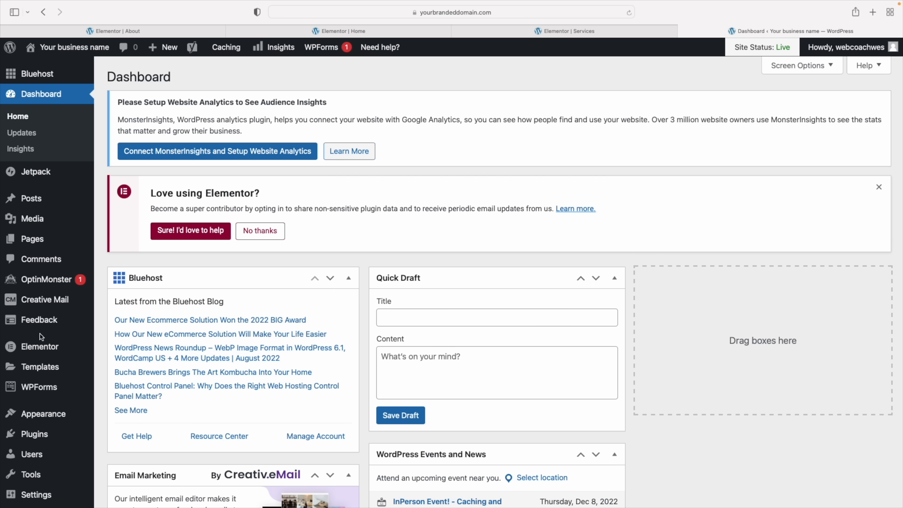
click(34, 242)
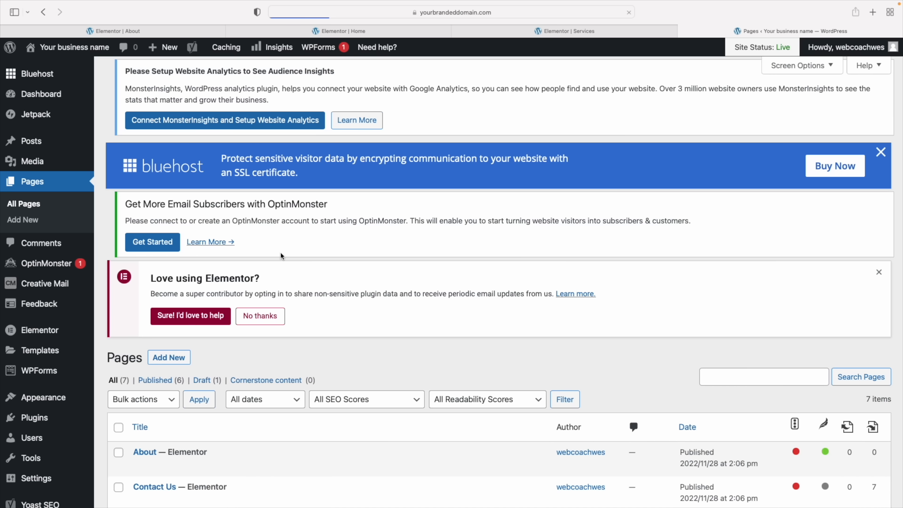
scroll(280, 256, down, 6)
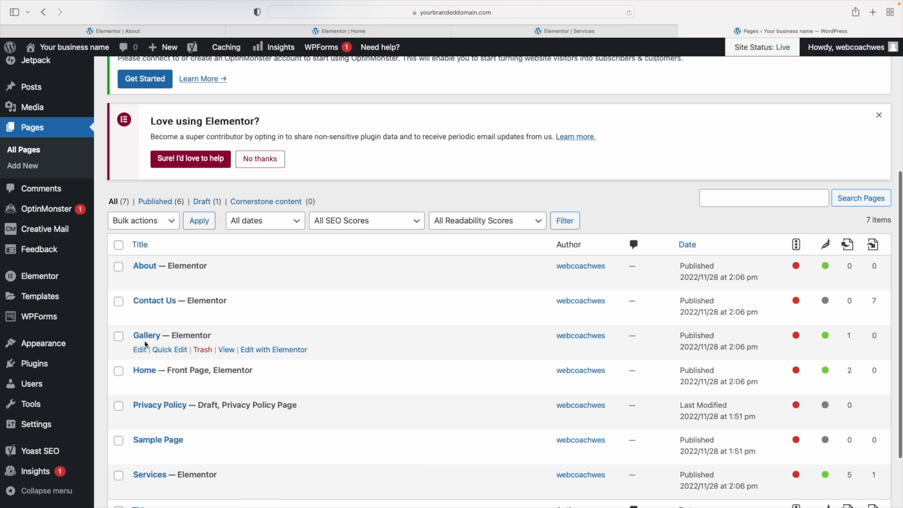
Quick-edit the Gallery page to title 'Pricing' and slug 'pricing', and update it
click(168, 352)
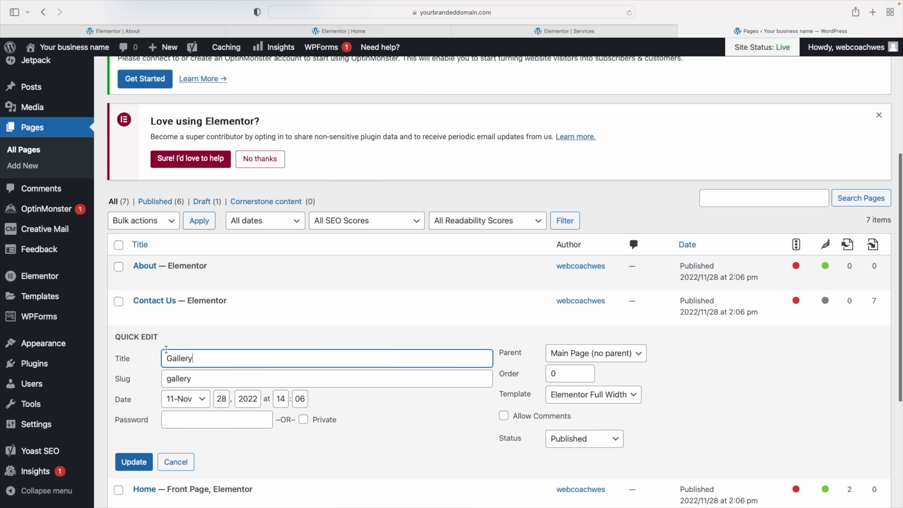
double_click(183, 360)
text(Pricing)
double_click(180, 380)
text(pricing)
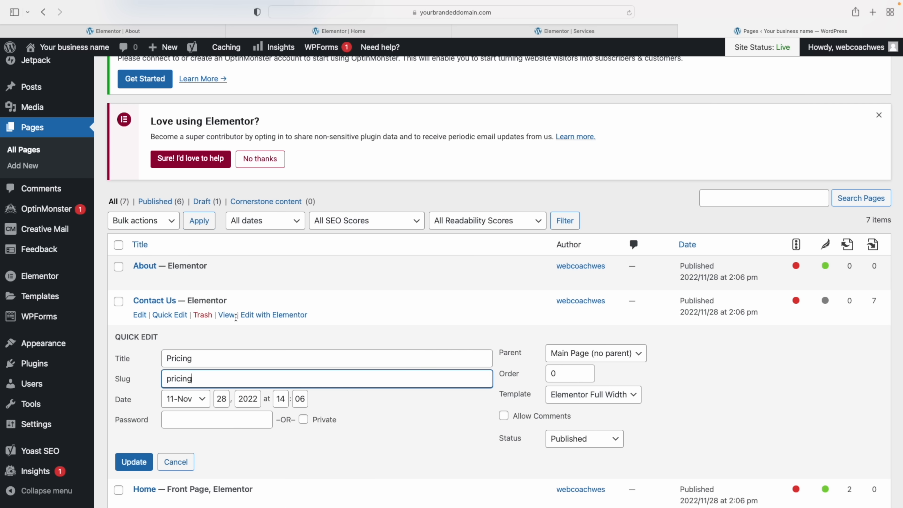
mouse_move(479, 9)
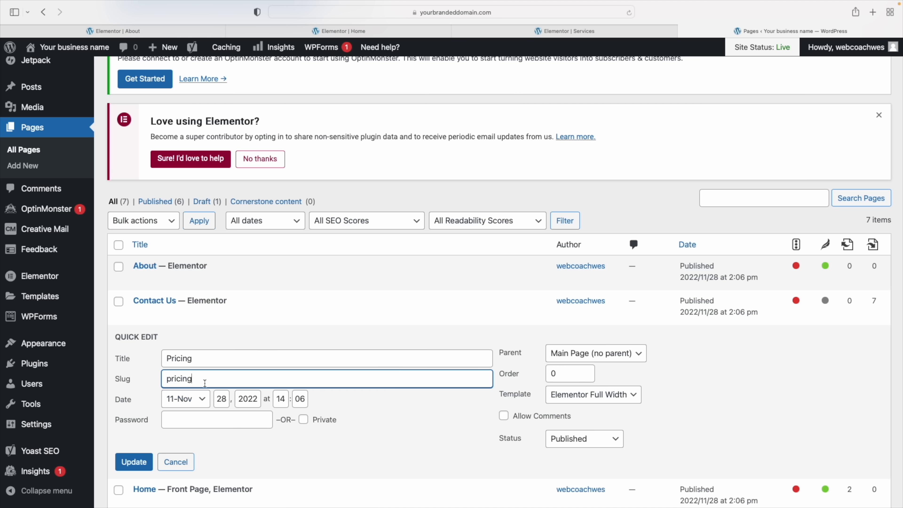
click(134, 463)
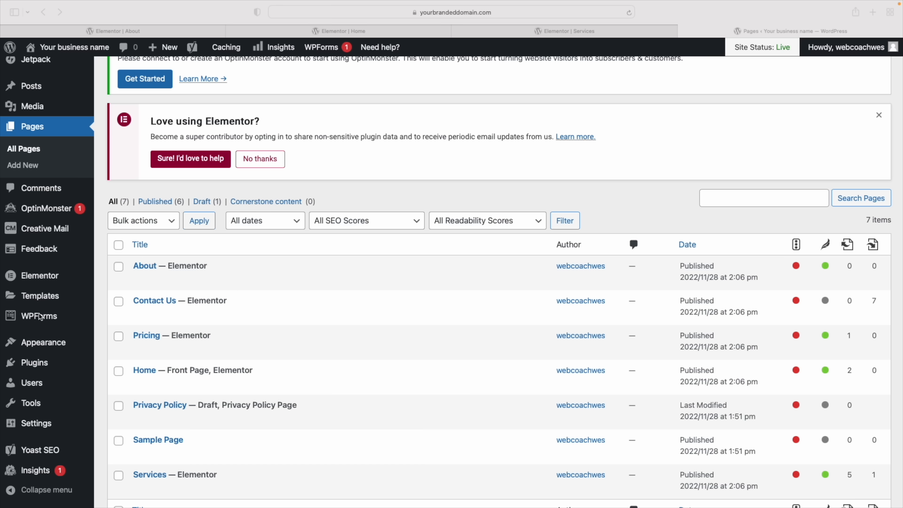
Search Plugins > Add New for 'wp forms', finding Contact Form by WPForms already active
mouse_move(30, 321)
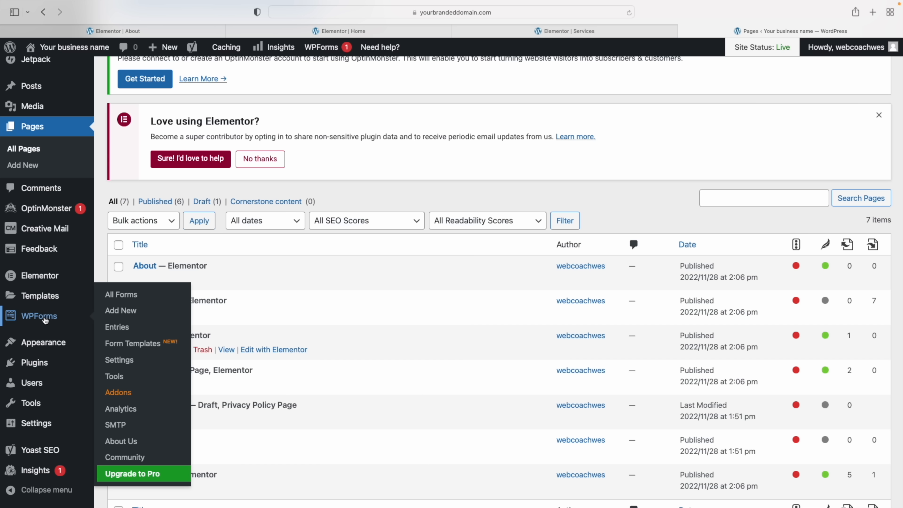
mouse_move(36, 360)
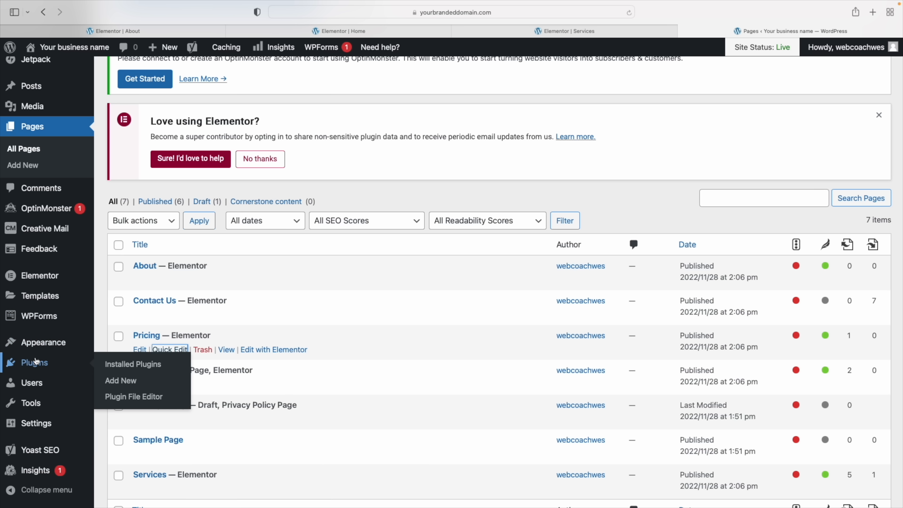
click(121, 381)
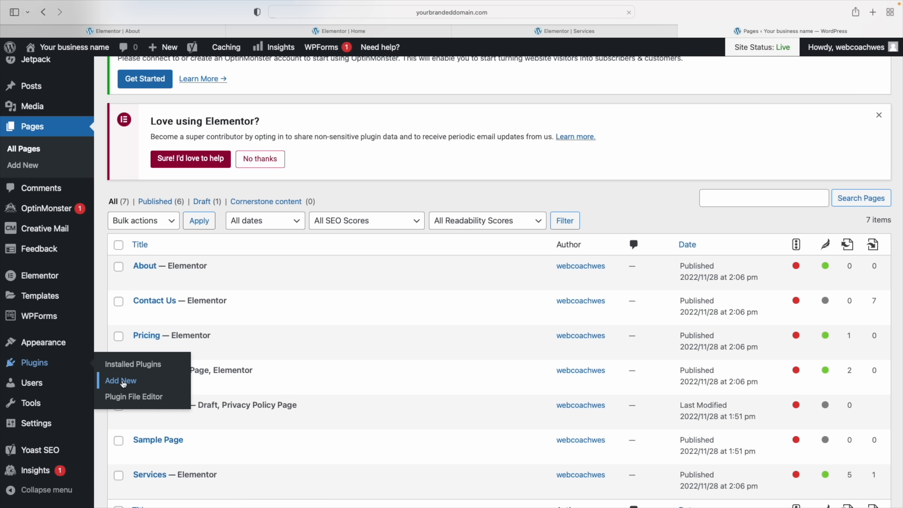
text(wp forms)
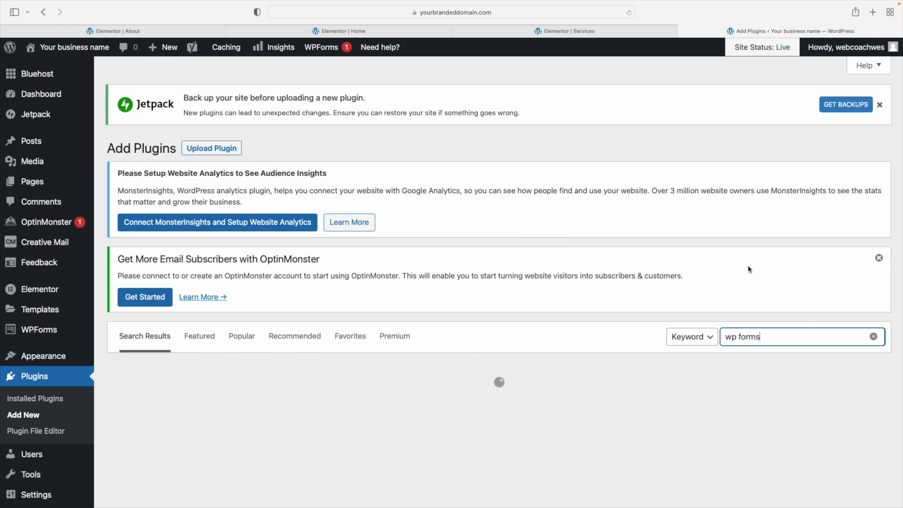
scroll(477, 282, down, 3)
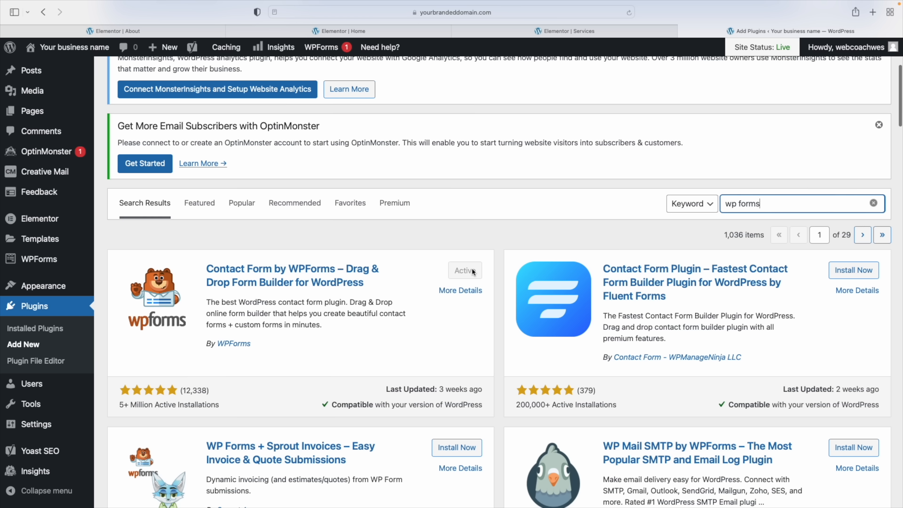
mouse_move(30, 265)
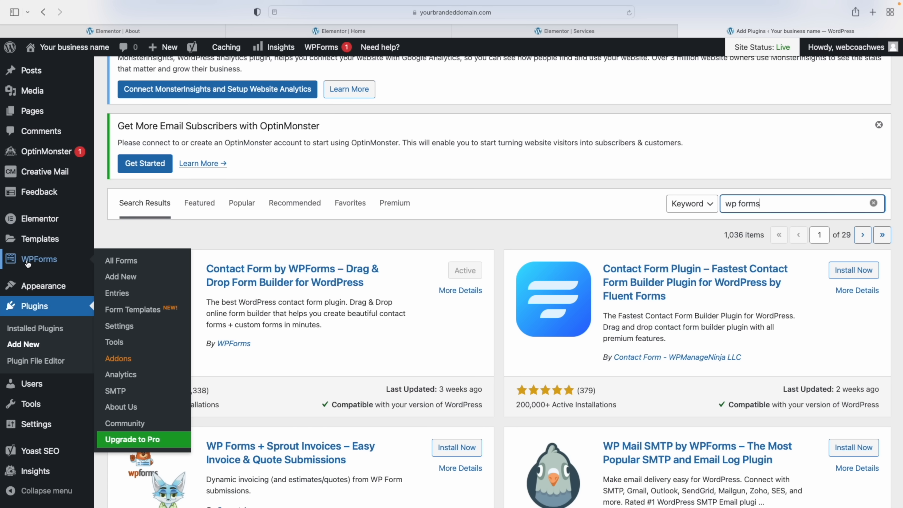
Create a new form from WPForms All Forms using the Simple Contact Form template
click(121, 261)
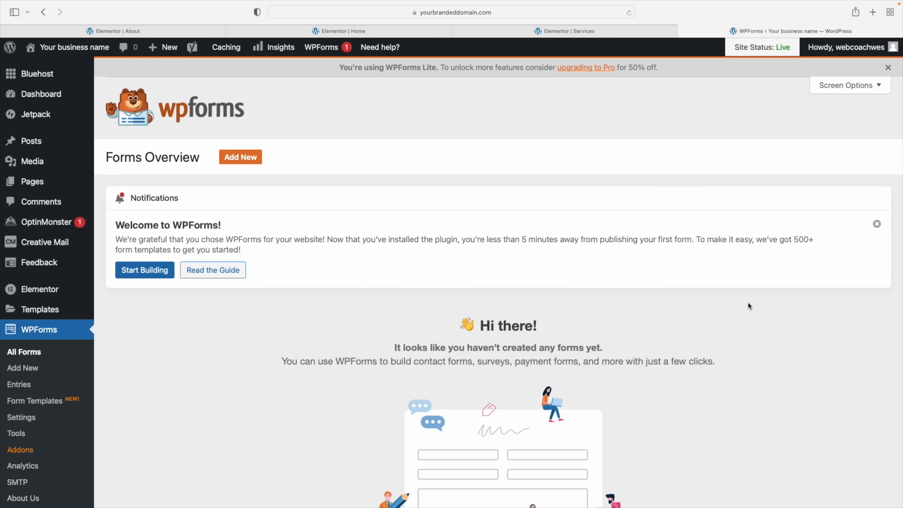
scroll(749, 303, down, 5)
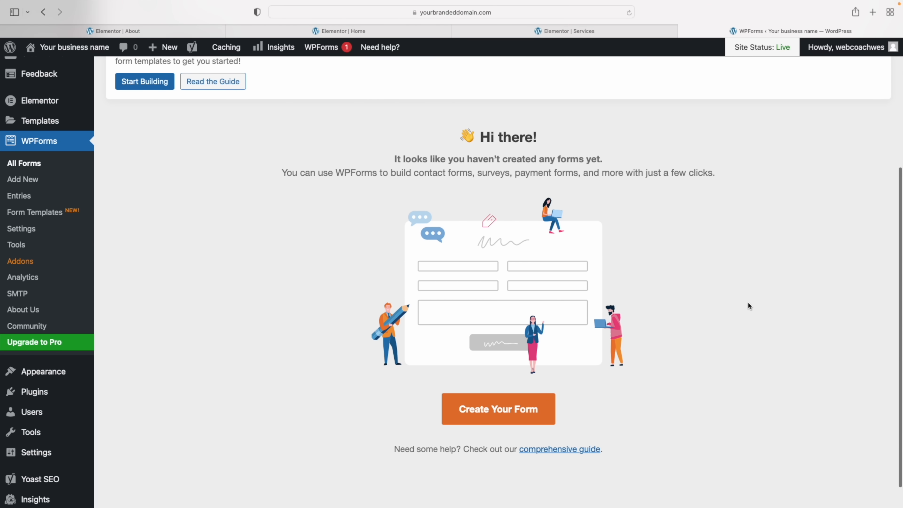
scroll(748, 306, down, 1)
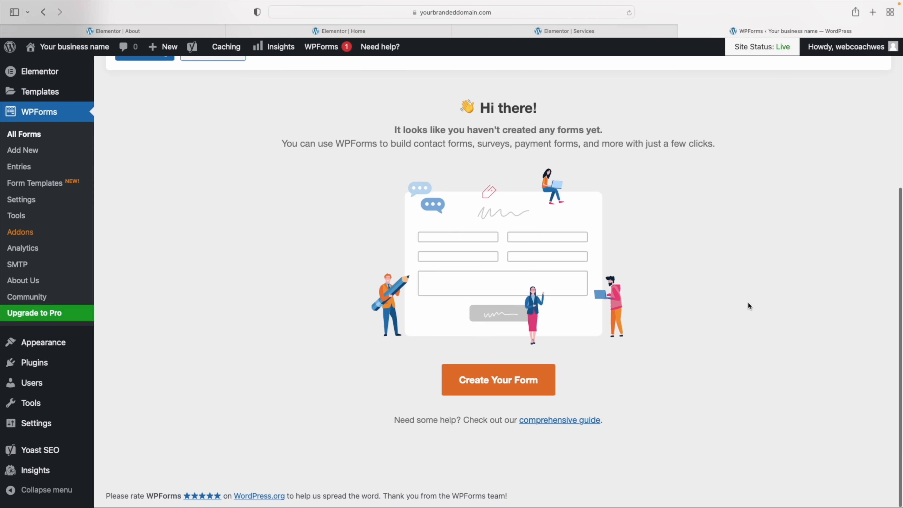
click(494, 380)
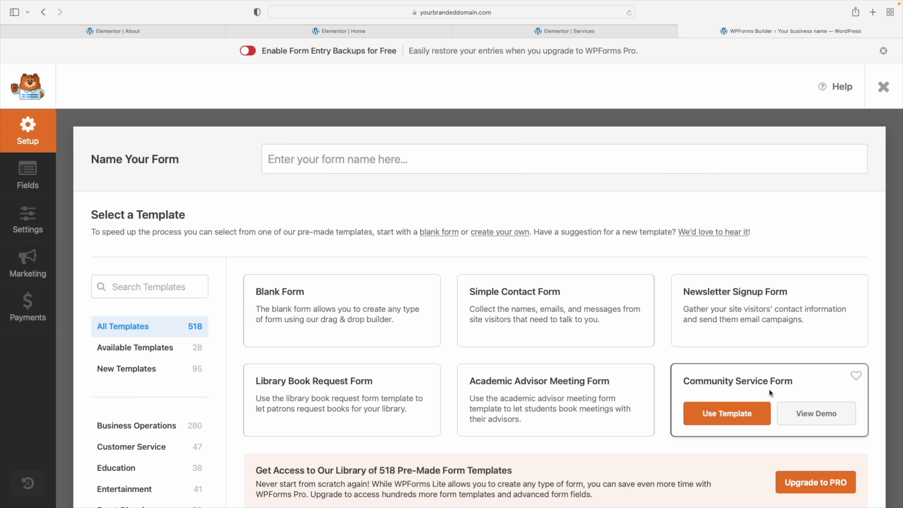
scroll(770, 389, down, 2)
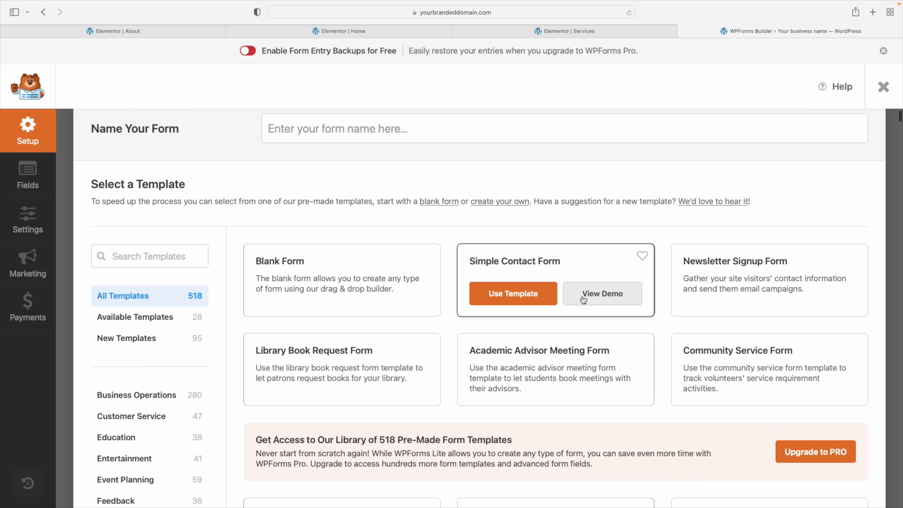
click(512, 297)
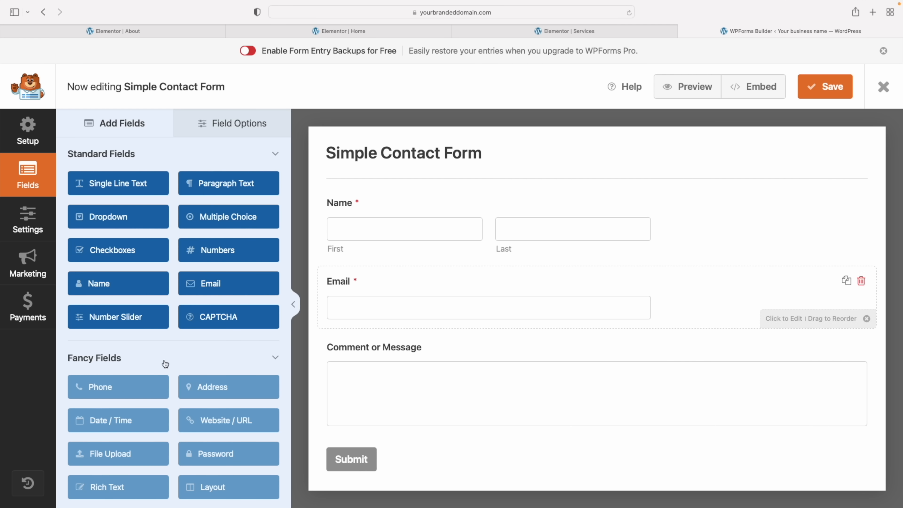
Scroll through the Simple Contact Form's Name, Email and Comment or Message fields
scroll(103, 387, down, 5)
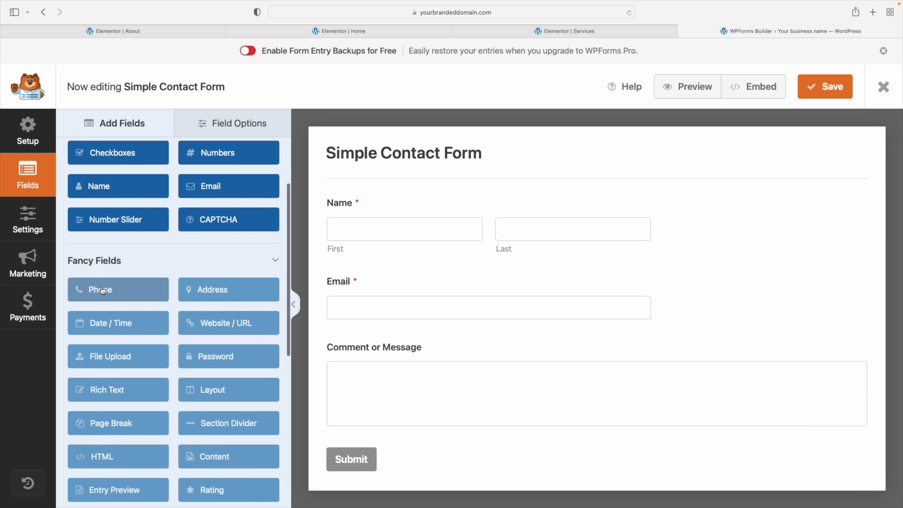
scroll(102, 295, up, 1)
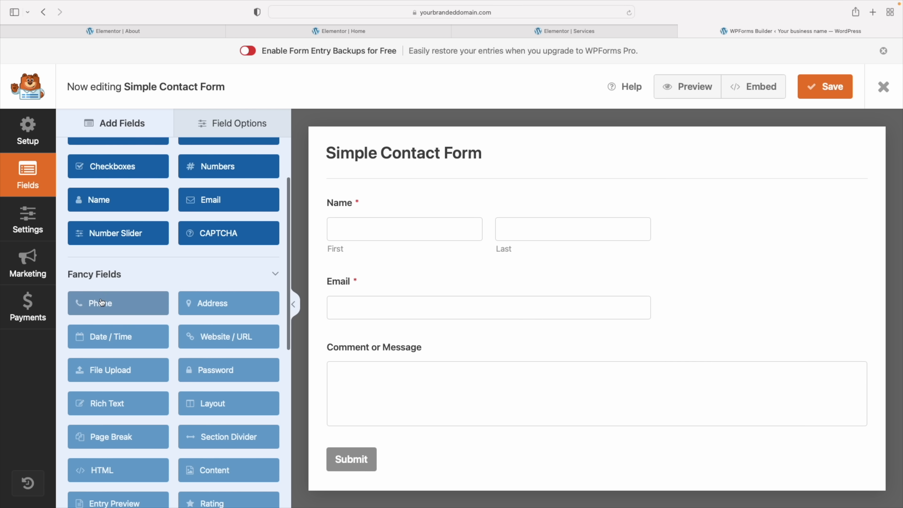
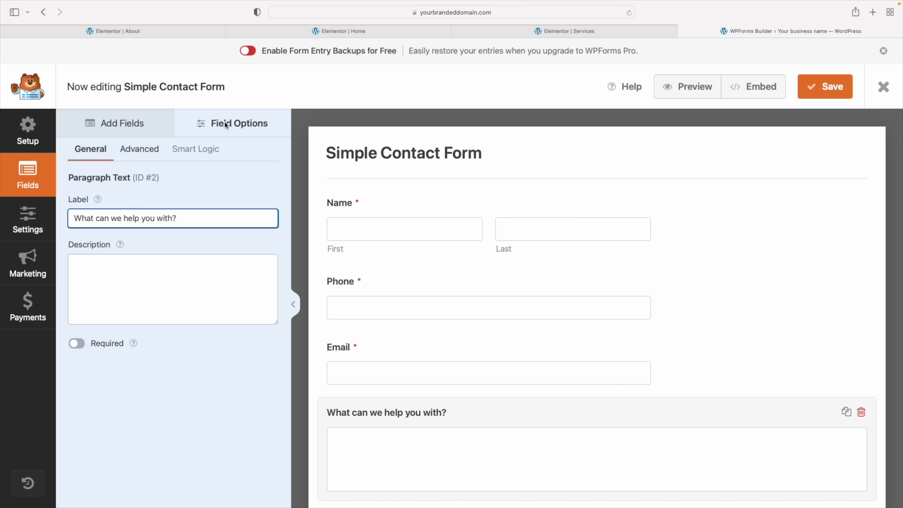
Open the Simple Contact Form's General settings in the WPForms builder
click(30, 225)
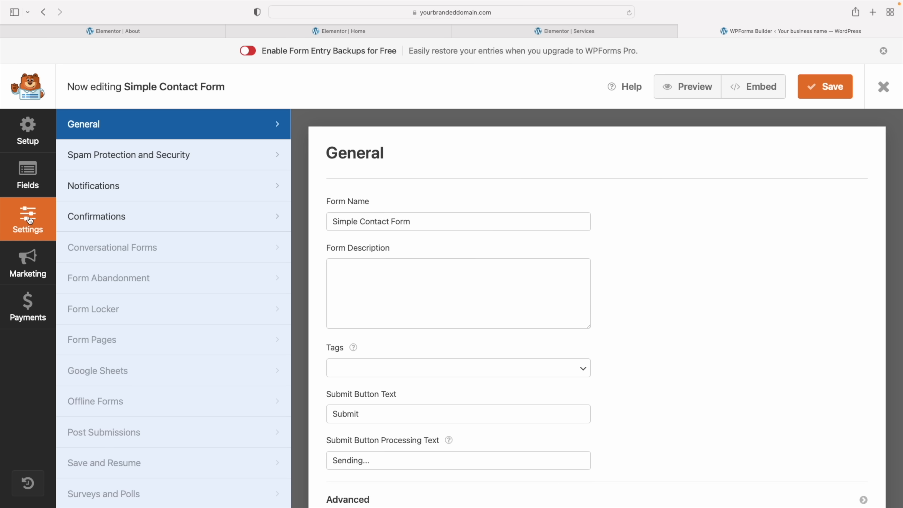
In the default notification, change the Email Subject Line to 'New website inquiry'
scroll(460, 236, down, 1)
click(114, 189)
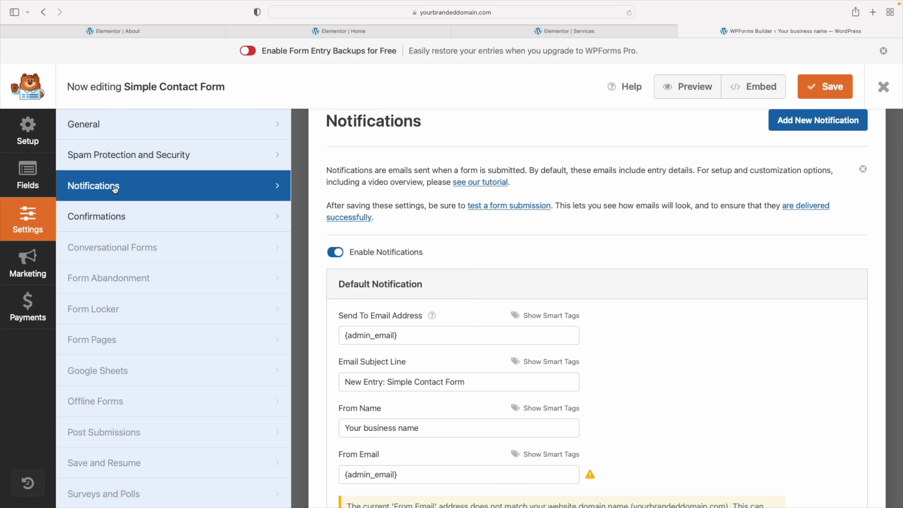
scroll(482, 283, down, 3)
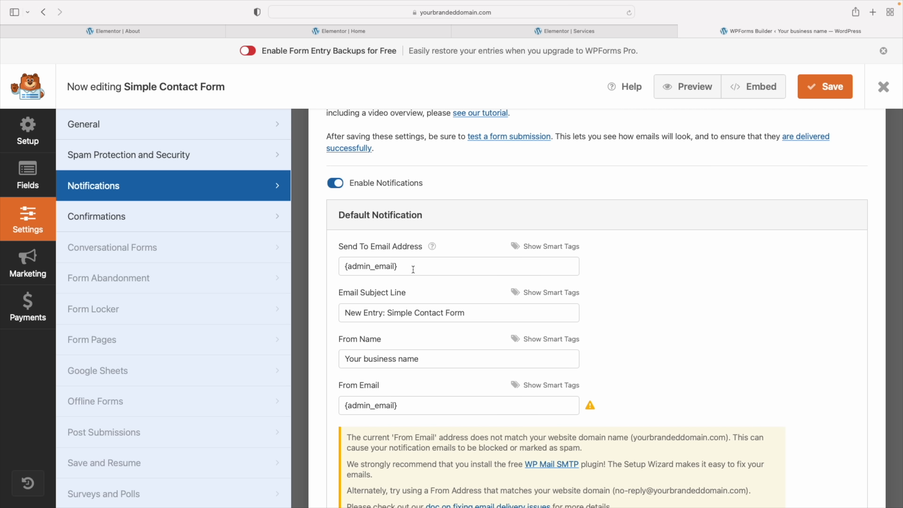
drag(412, 267, 310, 267)
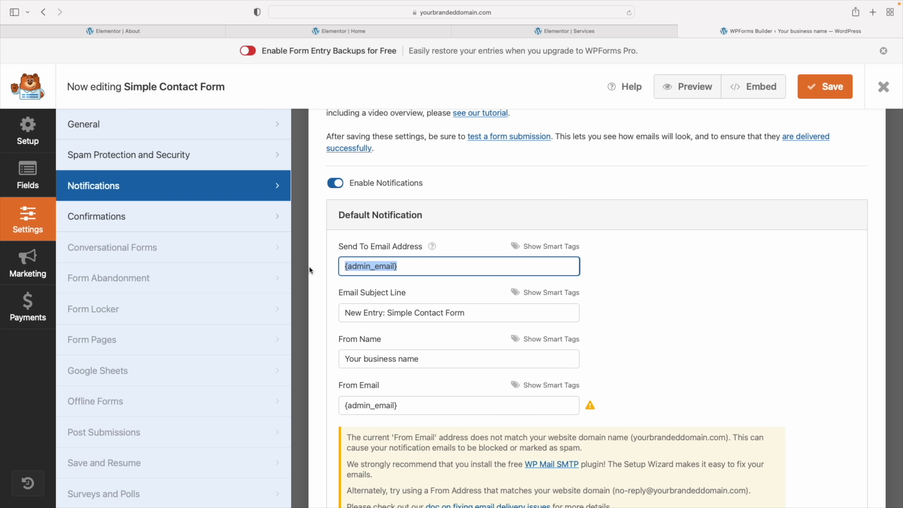
triple_click(408, 314)
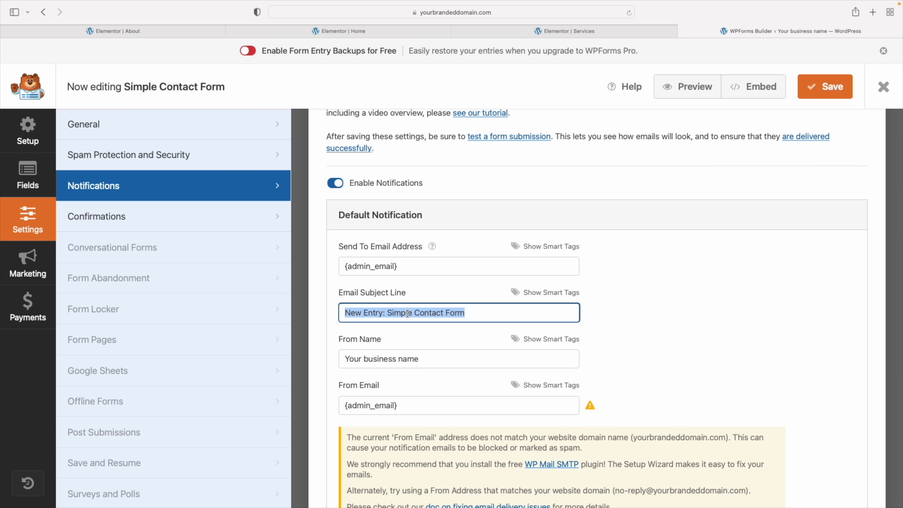
text(New website inquiry)
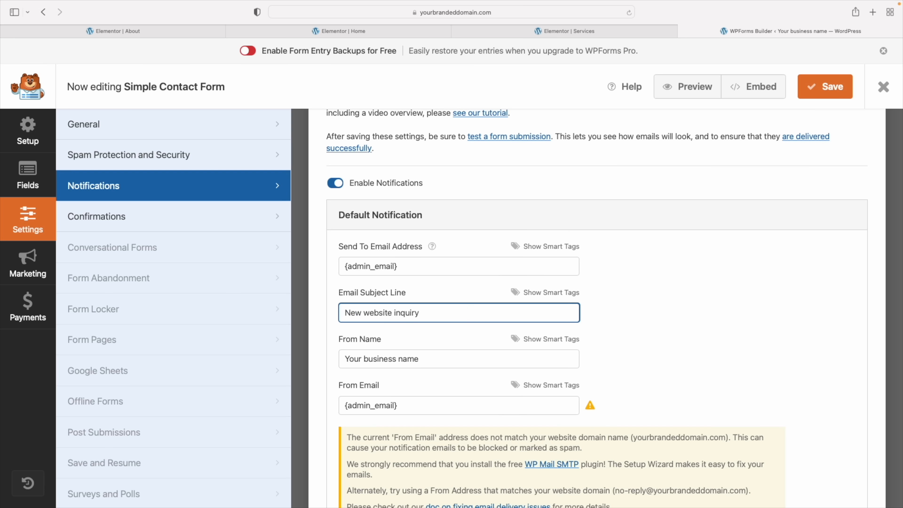
Replace the notification's From Name with the sender's name and save the form
scroll(357, 279, down, 4)
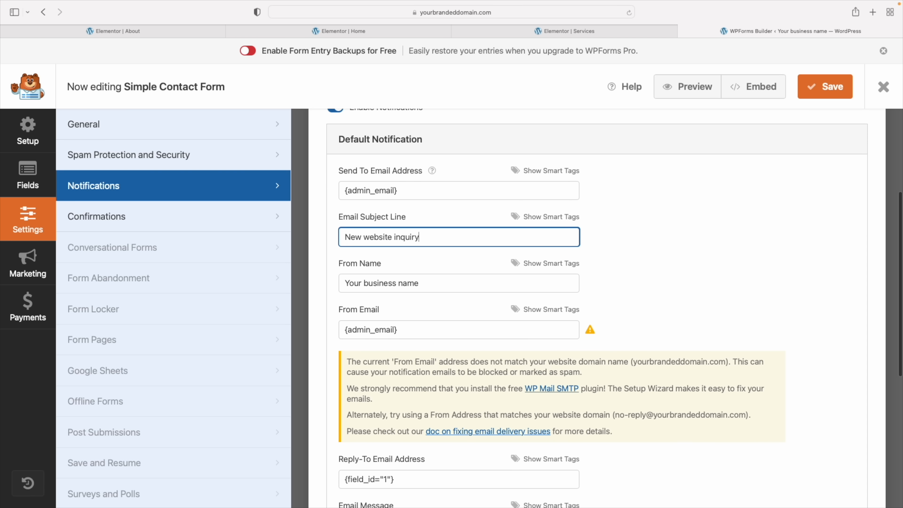
triple_click(356, 279)
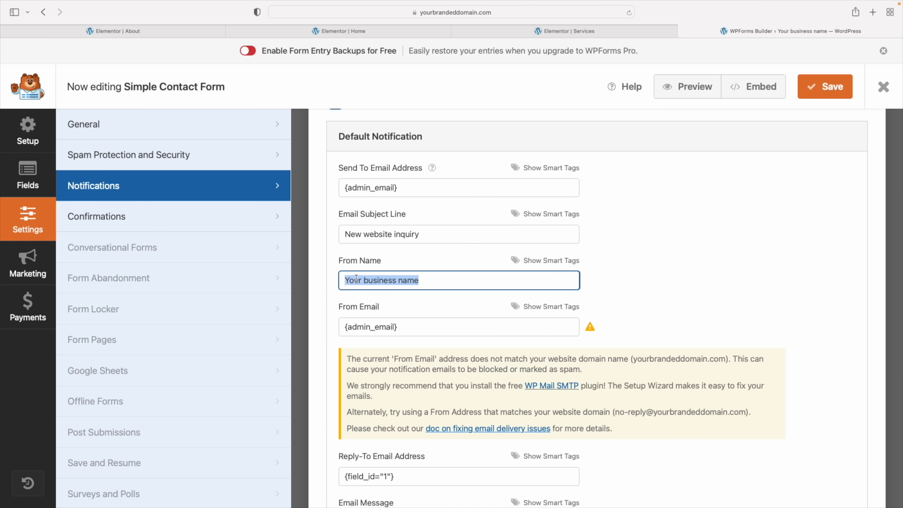
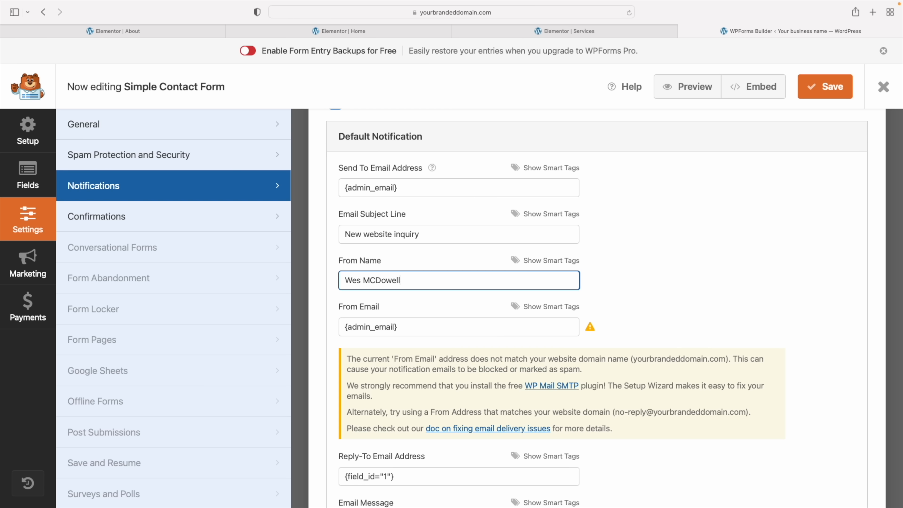
triple_click(402, 330)
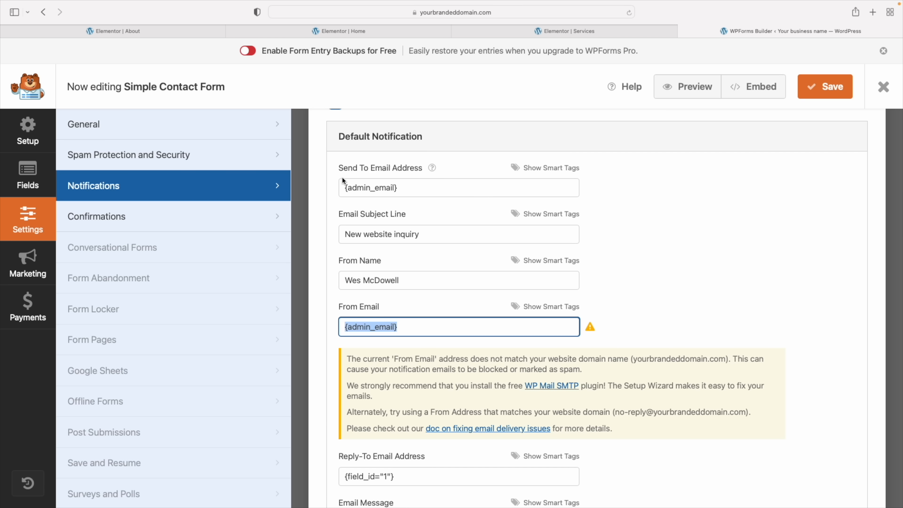
scroll(656, 242, down, 5)
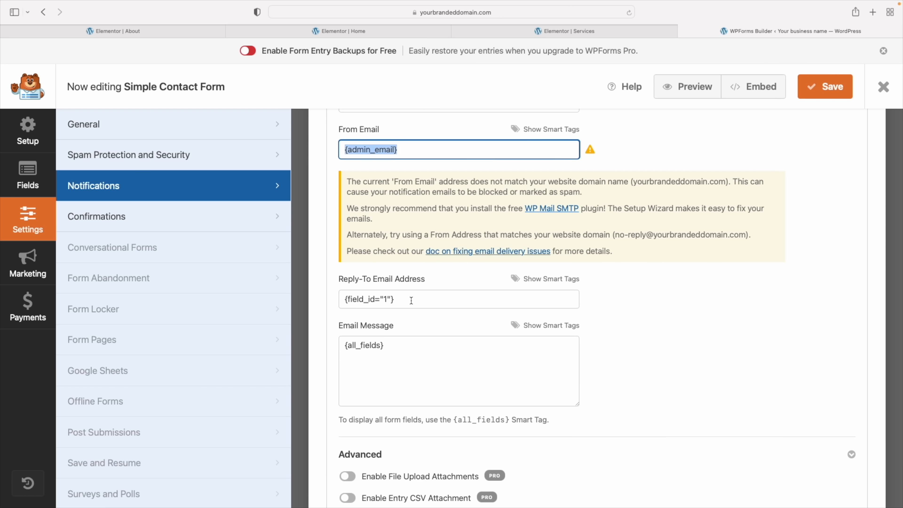
scroll(411, 301, down, 3)
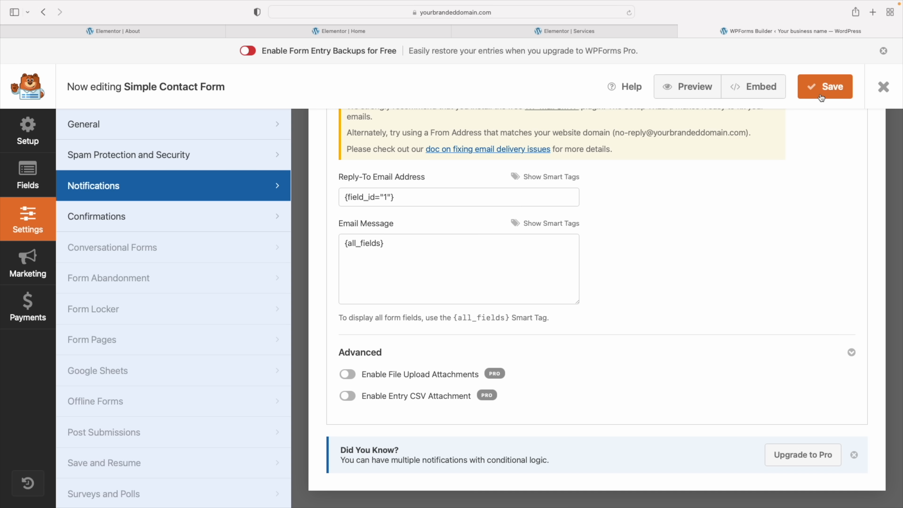
click(820, 98)
Close the form builder and launch Elementor for Contact Us from All Pages
click(885, 89)
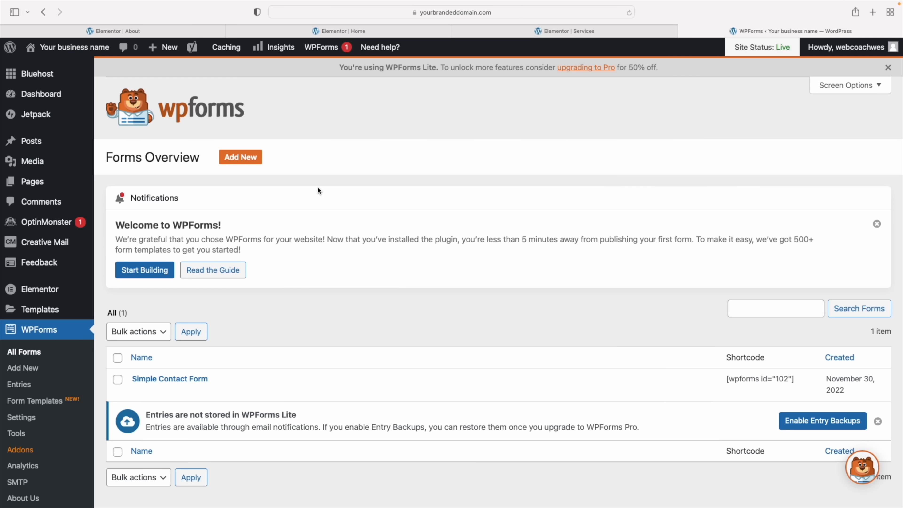
mouse_move(27, 184)
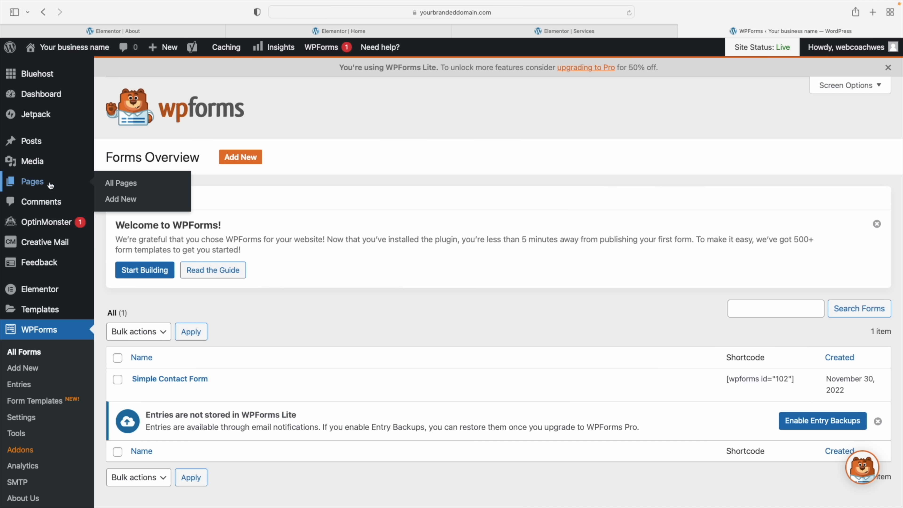
click(120, 183)
scroll(251, 357, down, 3)
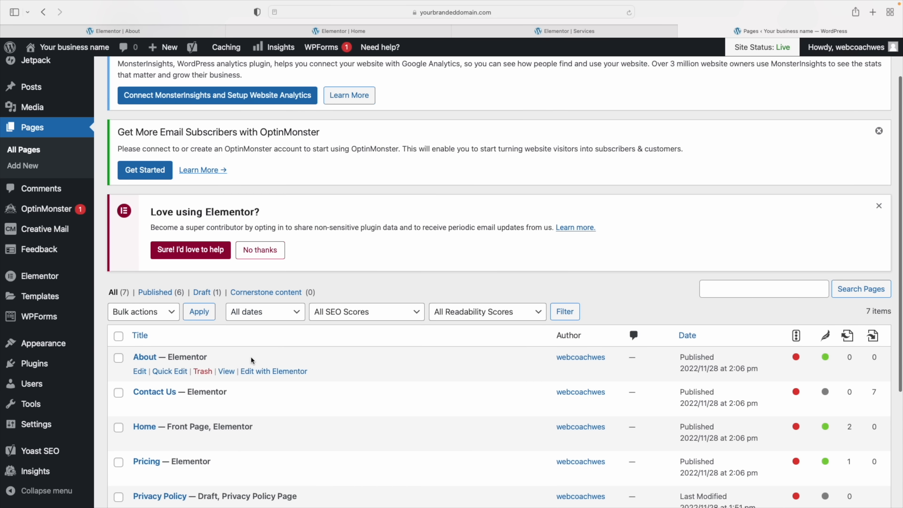
scroll(251, 359, down, 2)
click(252, 355)
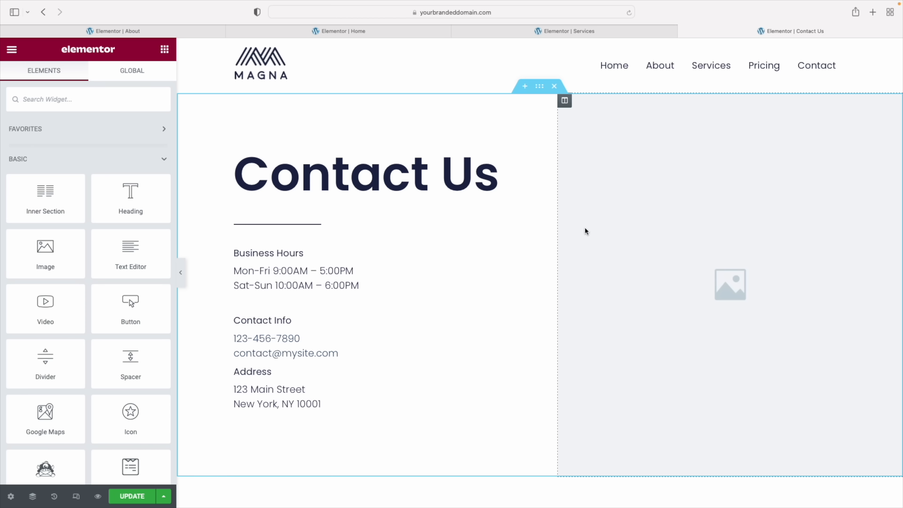
scroll(585, 228, down, 10)
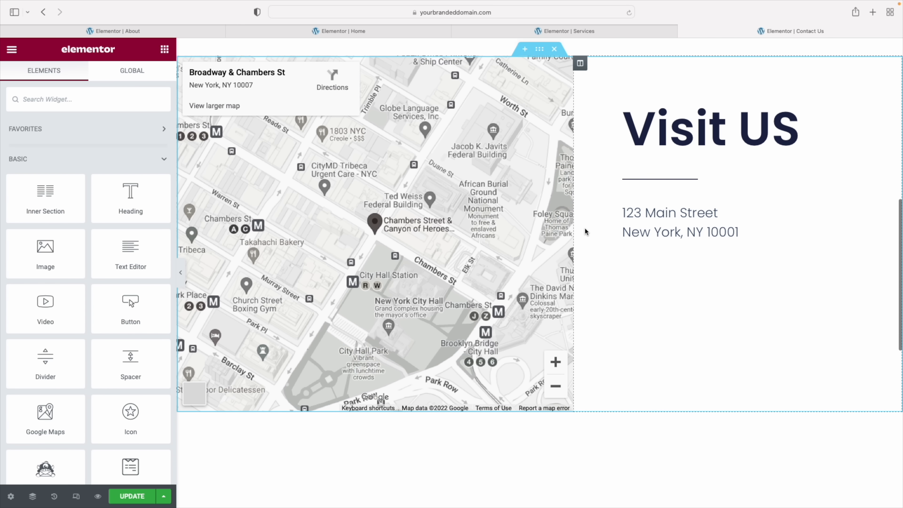
scroll(585, 232, down, 5)
scroll(585, 231, up, 15)
scroll(585, 231, up, 2)
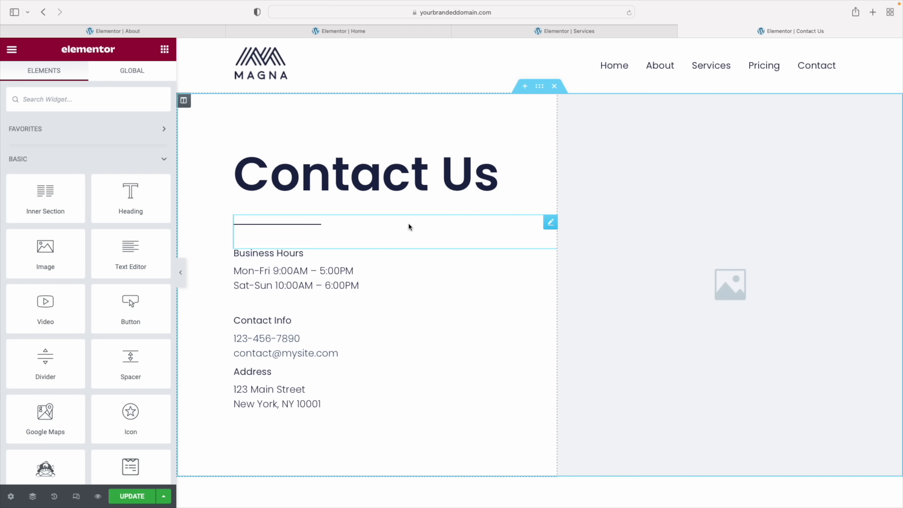
scroll(662, 276, down, 3)
scroll(662, 277, down, 8)
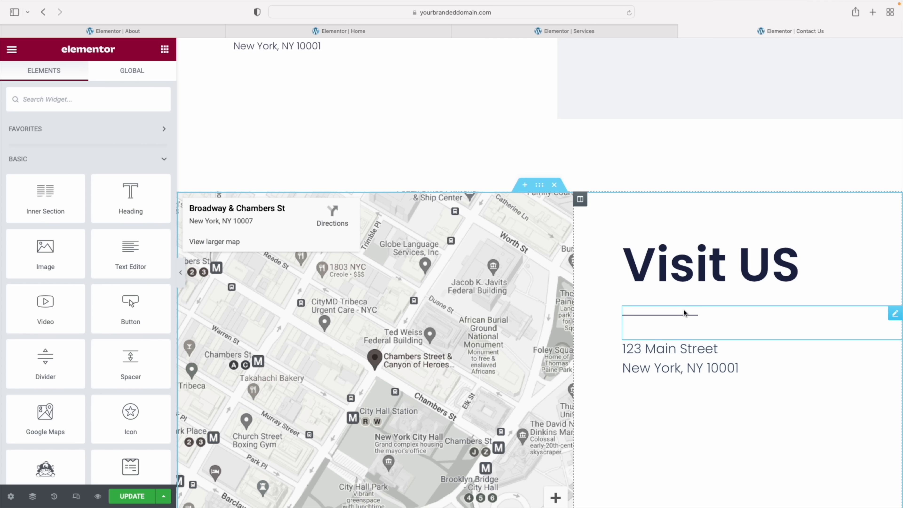
scroll(684, 310, up, 8)
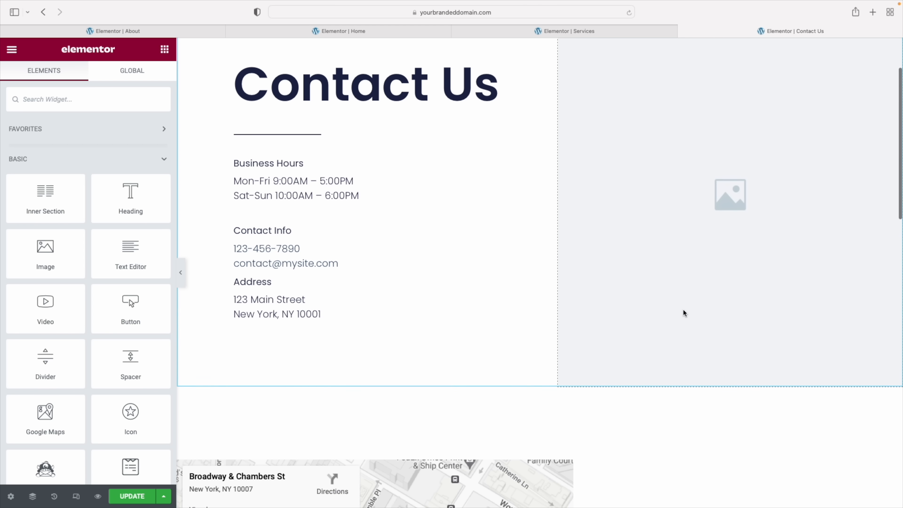
scroll(682, 309, up, 3)
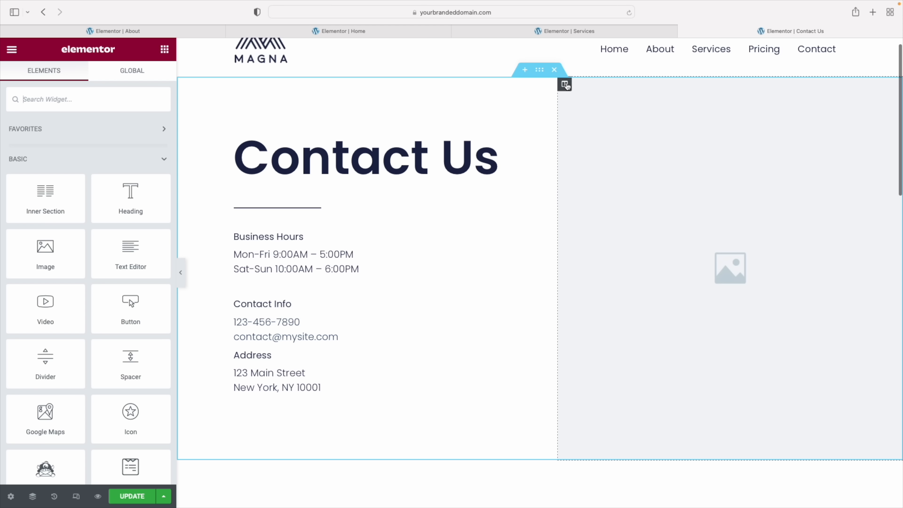
Delete the empty right-hand image column from the Contact Us section
right_click(566, 85)
click(601, 272)
scroll(314, 230, down, 3)
scroll(331, 250, down, 10)
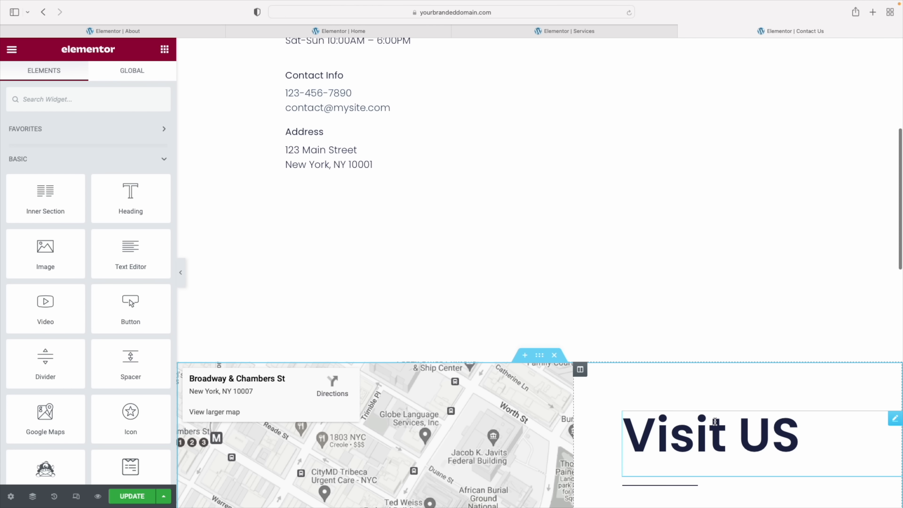
scroll(716, 422, down, 8)
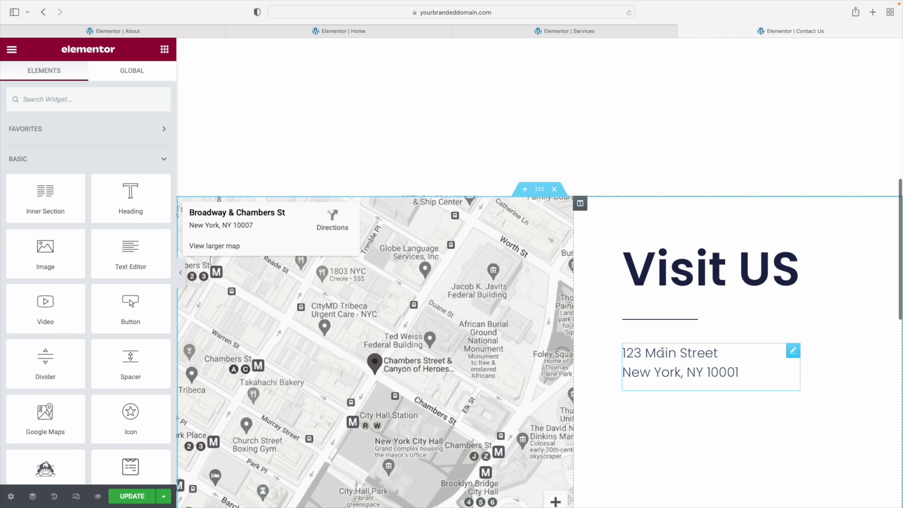
click(653, 353)
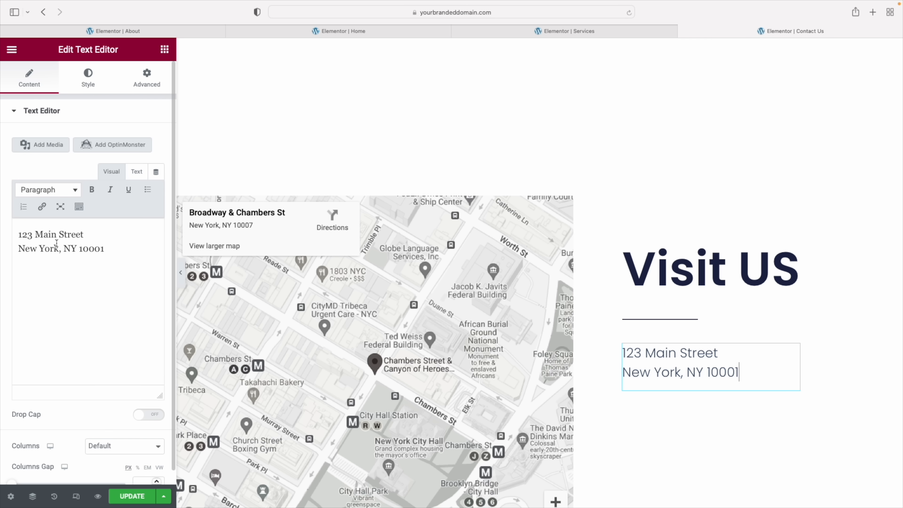
Move the Business Hours heading and opening hours text below the Visit US address
scroll(468, 139, up, 14)
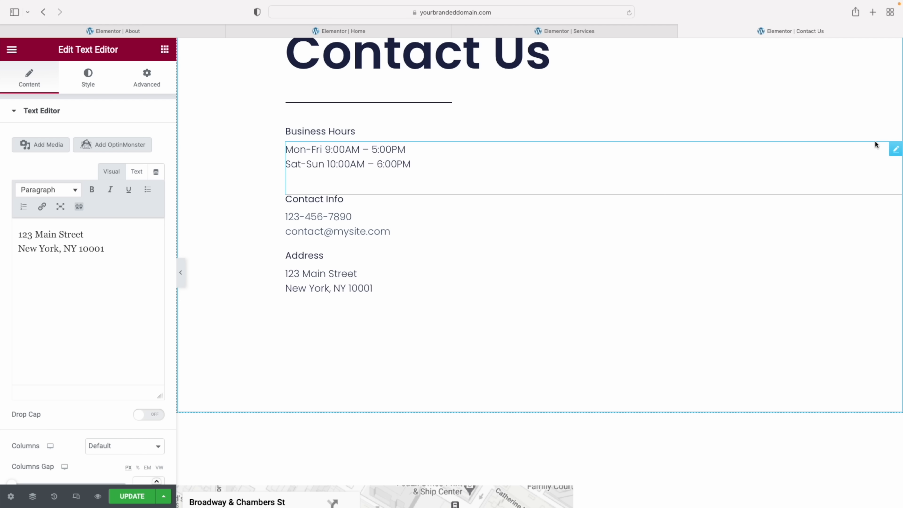
drag(895, 136, 710, 348)
scroll(761, 380, down, 5)
scroll(757, 384, down, 4)
scroll(701, 311, up, 7)
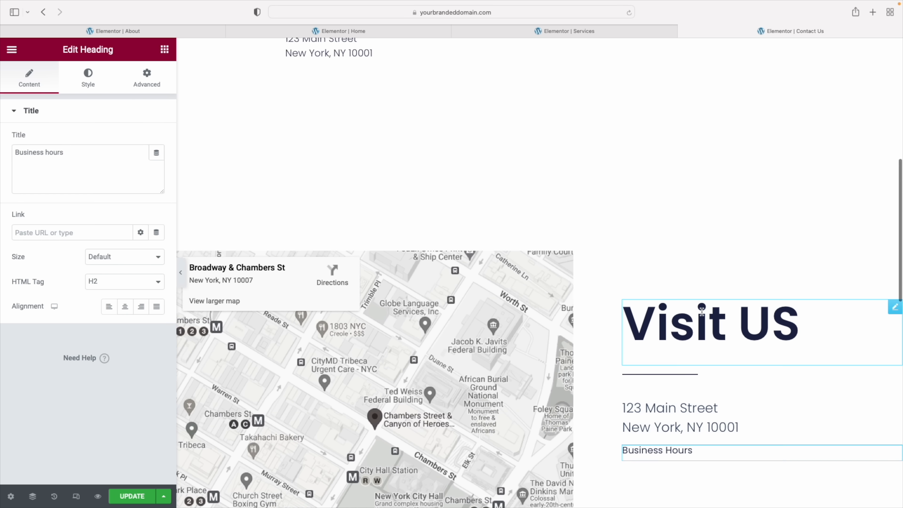
scroll(701, 315, up, 1)
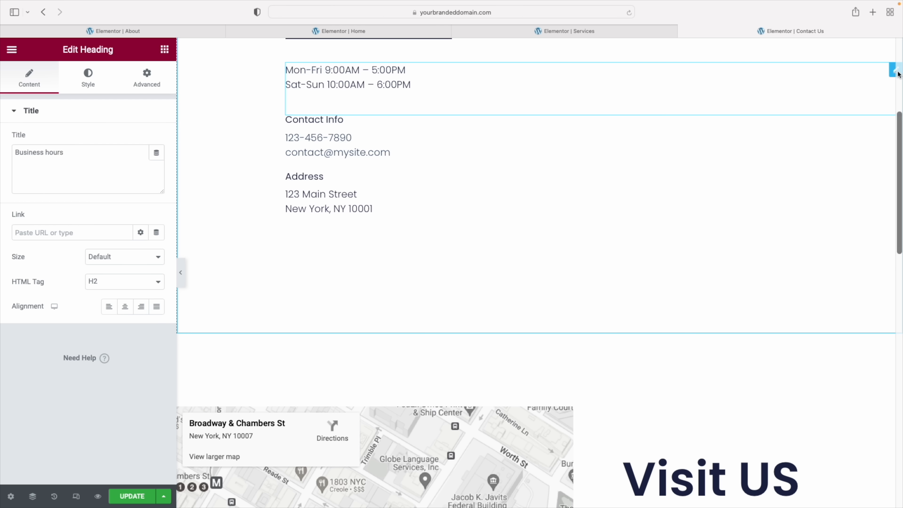
drag(890, 73, 674, 157)
Move the phone and email Icon List into the Visit US column above Business Hours
scroll(793, 298, down, 12)
scroll(697, 178, up, 11)
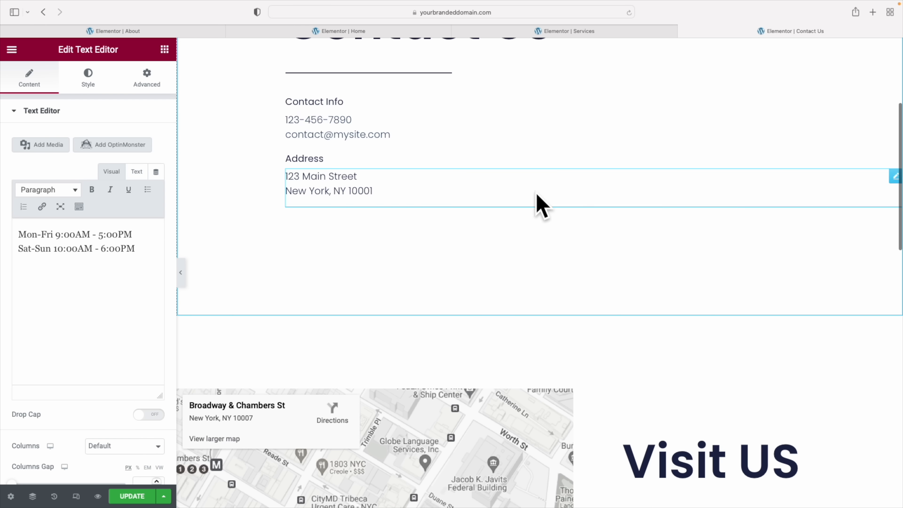
scroll(827, 242, down, 12)
drag(626, 130, 732, 242)
scroll(734, 239, up, 3)
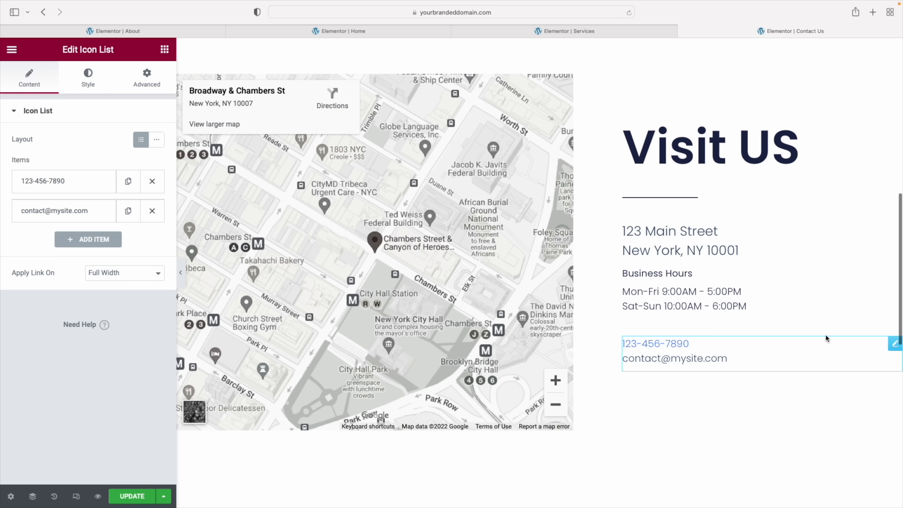
drag(893, 344, 708, 261)
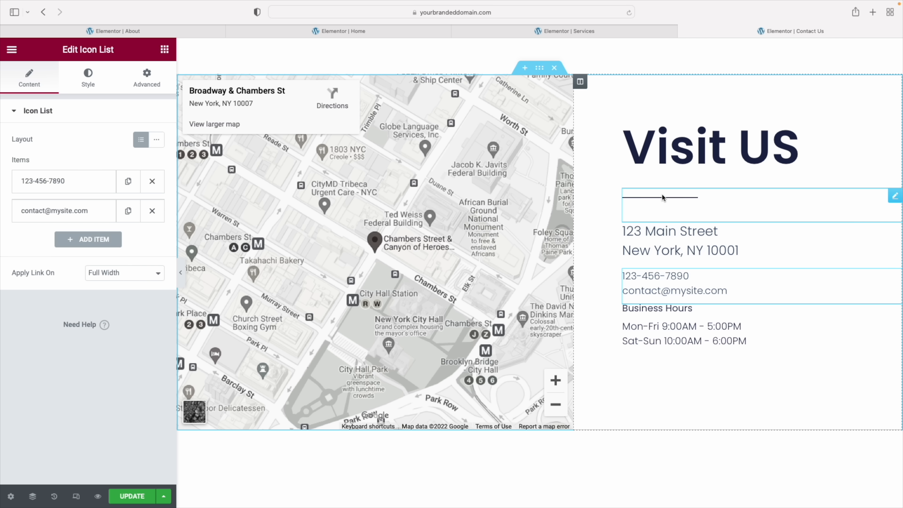
Copy the Visit US divider and paste copies below the address and the email line
right_click(769, 198)
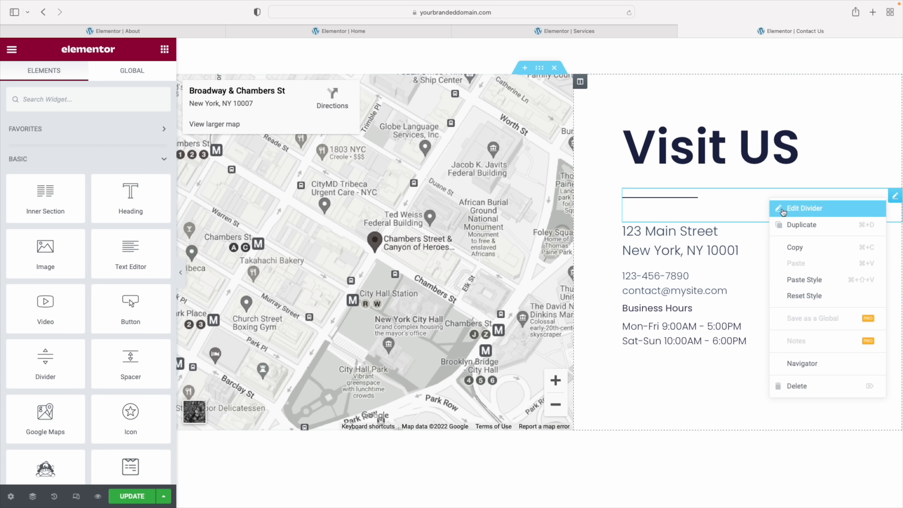
click(797, 249)
right_click(698, 265)
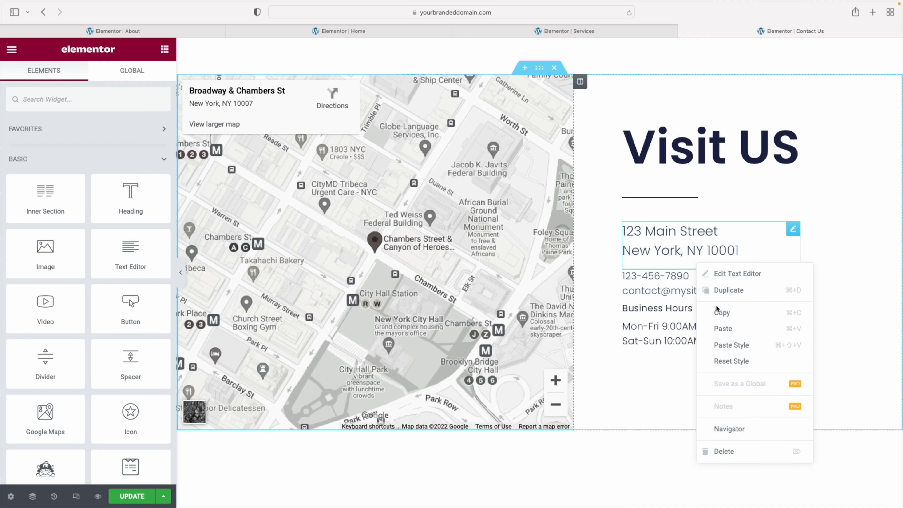
click(722, 328)
right_click(715, 325)
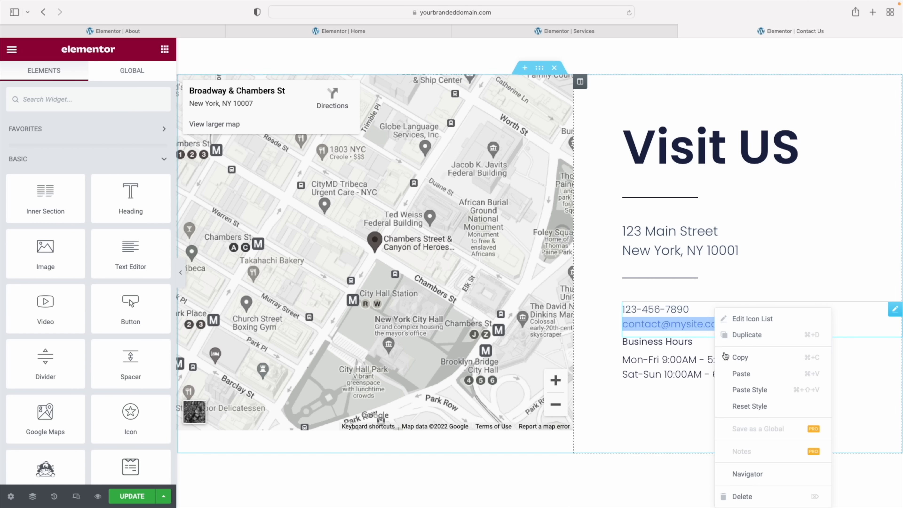
click(734, 372)
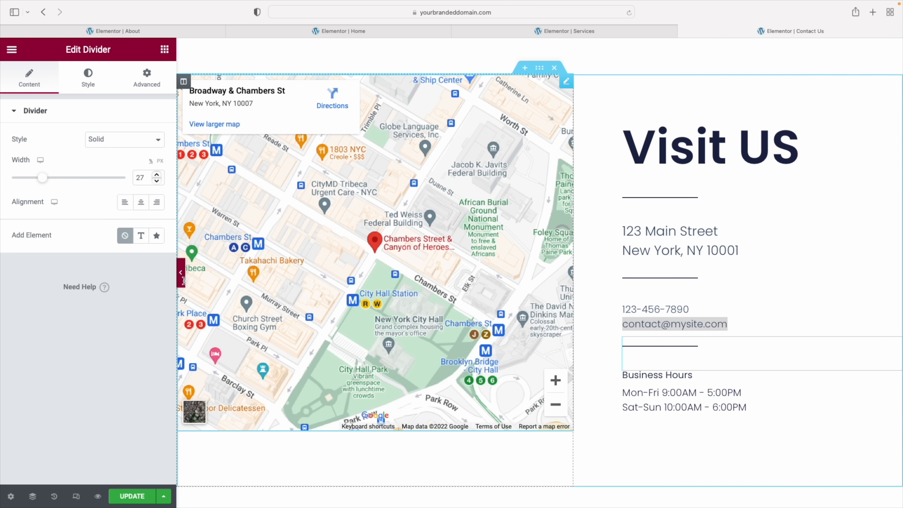
Preview the page with the editing panel hidden, then bring the panel back
click(180, 272)
click(665, 374)
scroll(665, 374, down, 2)
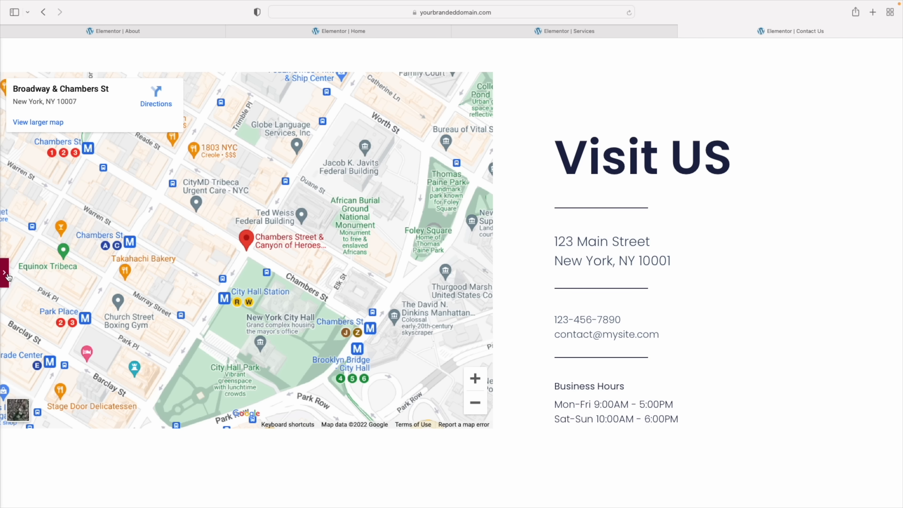
click(5, 272)
click(678, 322)
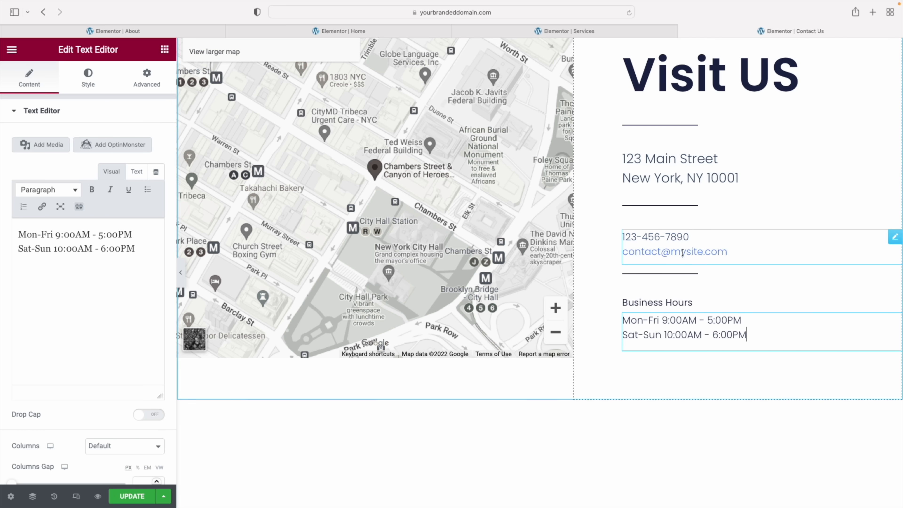
click(710, 252)
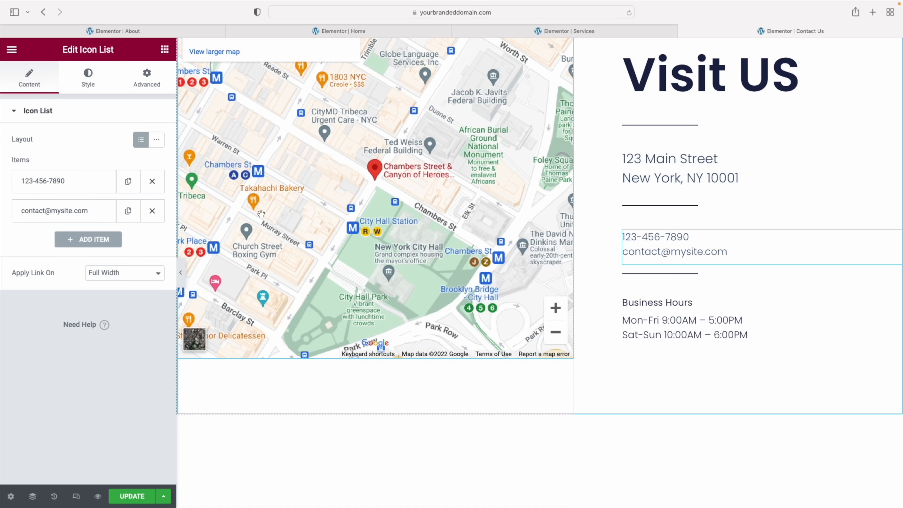
click(152, 212)
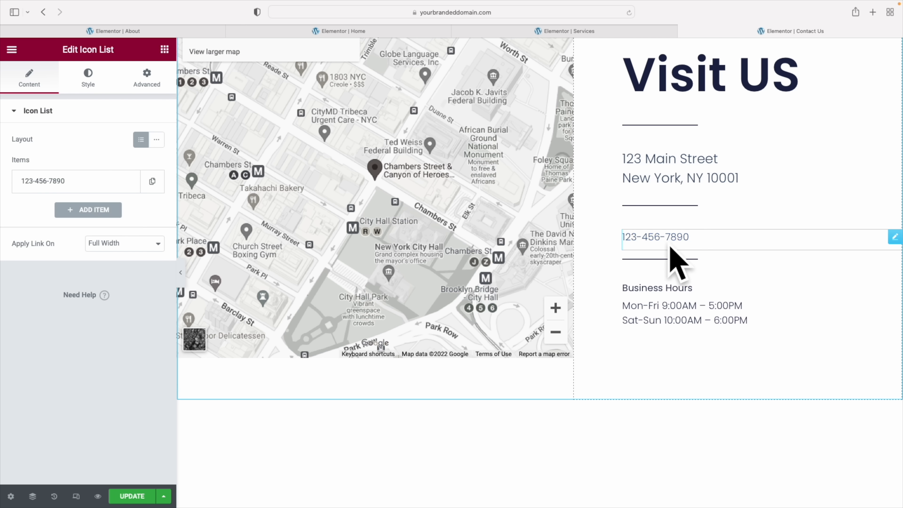
scroll(661, 245, up, 10)
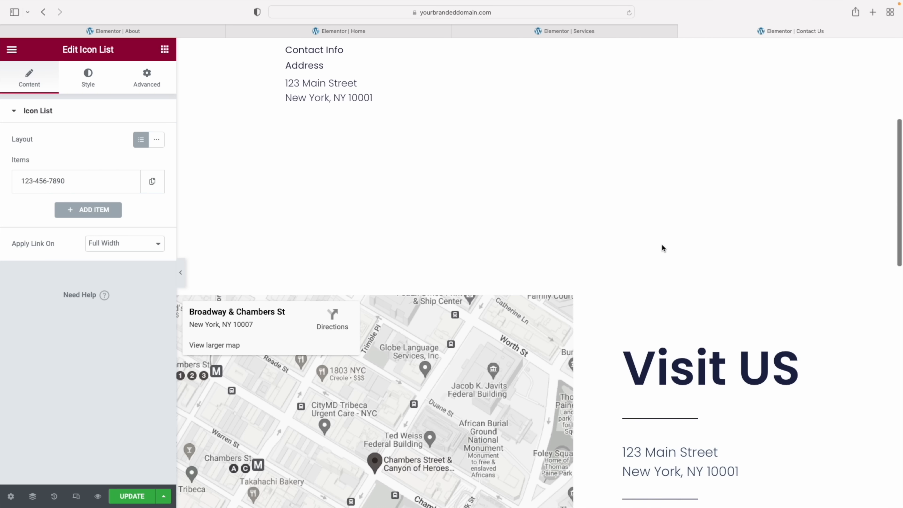
scroll(662, 245, down, 5)
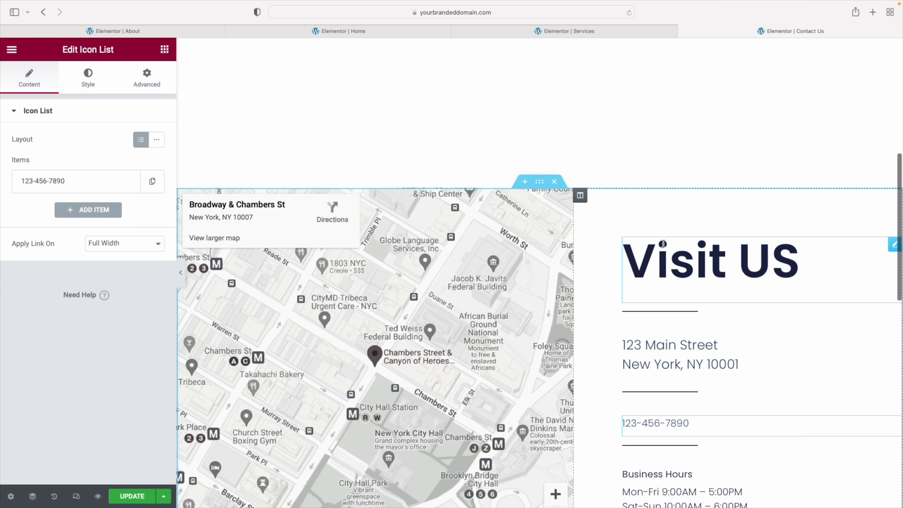
scroll(663, 246, down, 1)
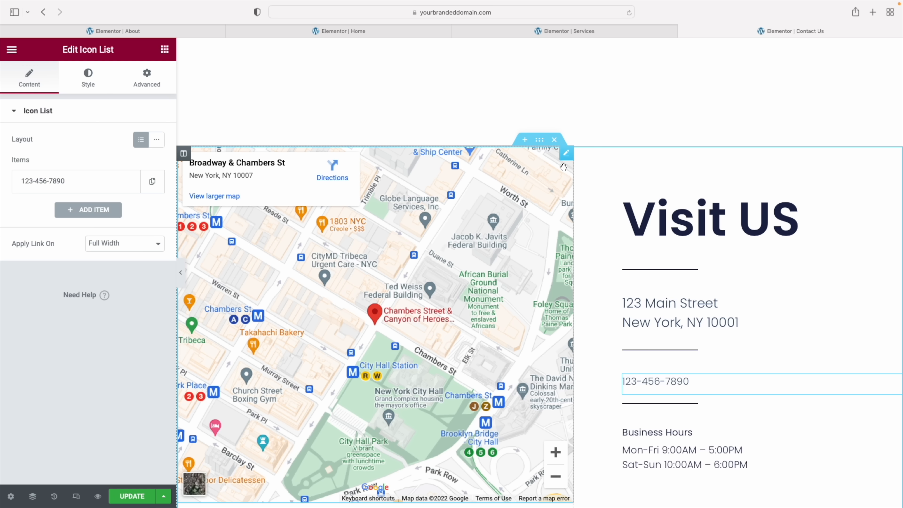
Check the map's location address, then delete the Address heading above 123 Main Street
click(567, 156)
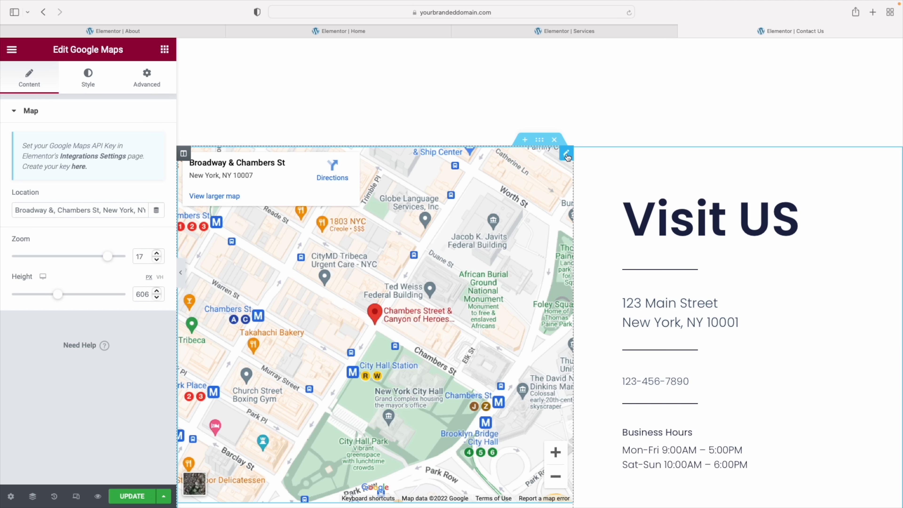
click(35, 210)
drag(16, 212, 153, 211)
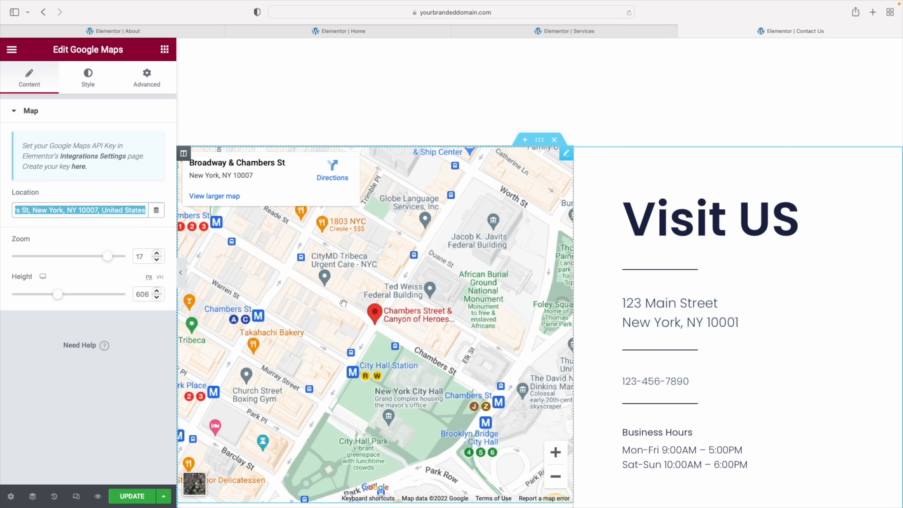
scroll(381, 328, up, 10)
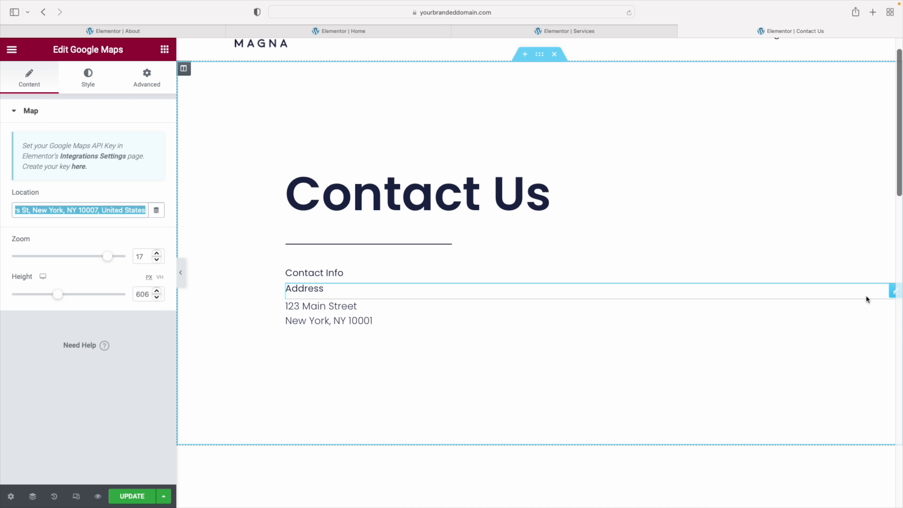
right_click(892, 291)
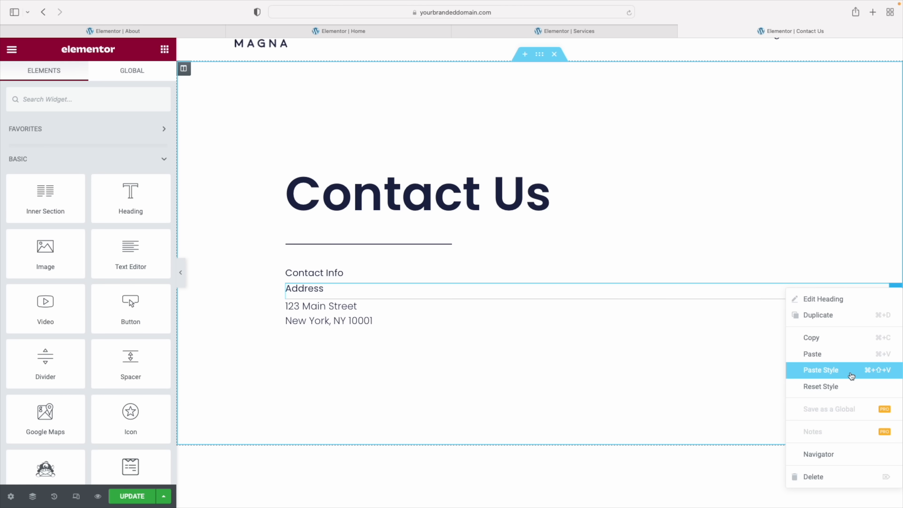
click(818, 477)
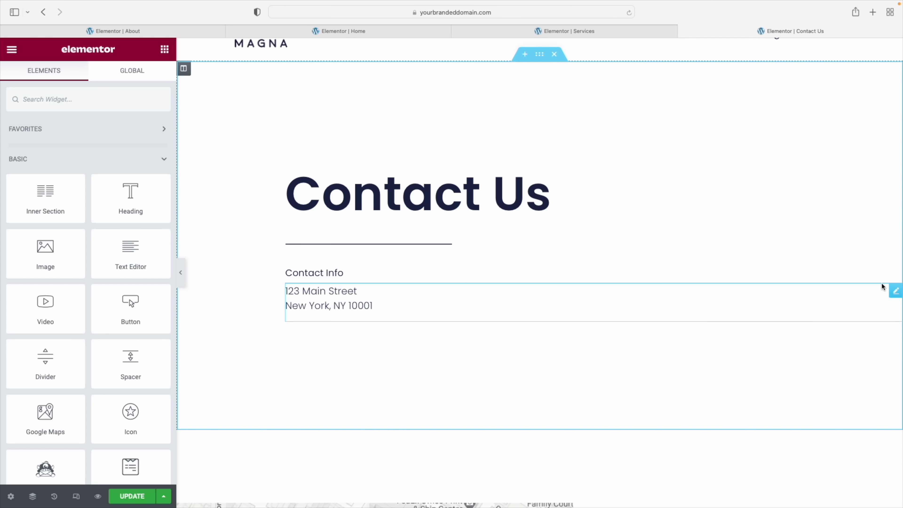
Delete the street address text and embed the WPForms Simple Contact Form below Contact Us
right_click(875, 278)
click(818, 462)
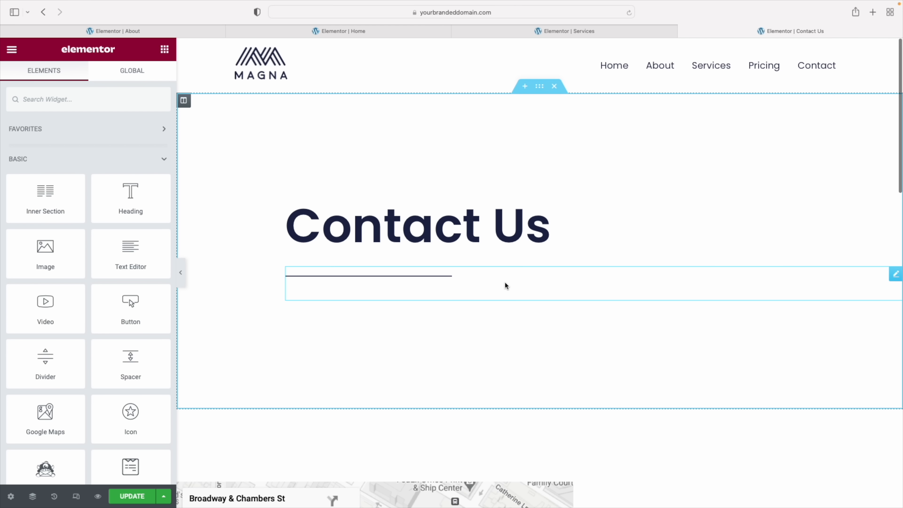
scroll(126, 295, down, 5)
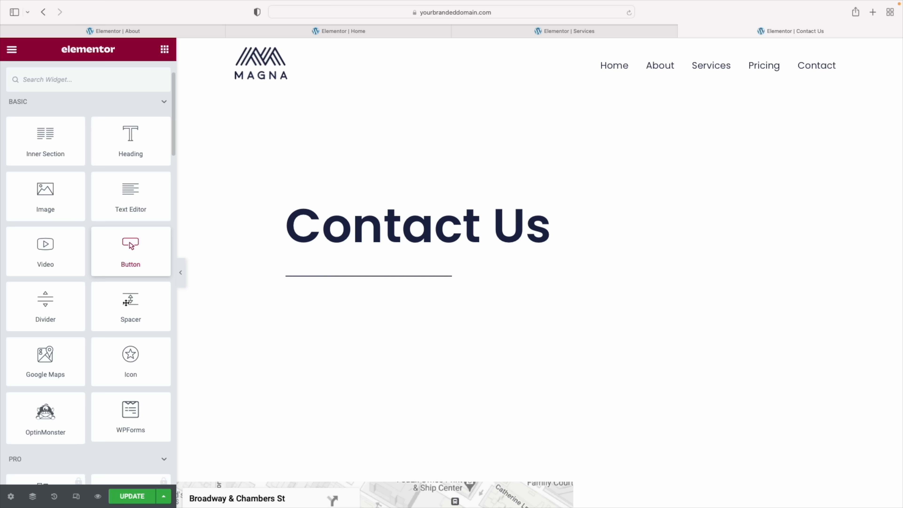
scroll(114, 258, down, 1)
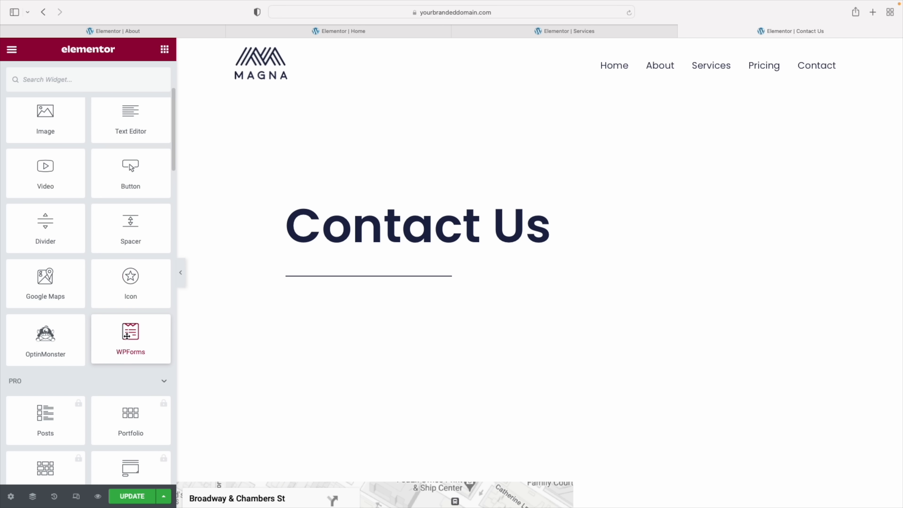
drag(127, 336, 366, 299)
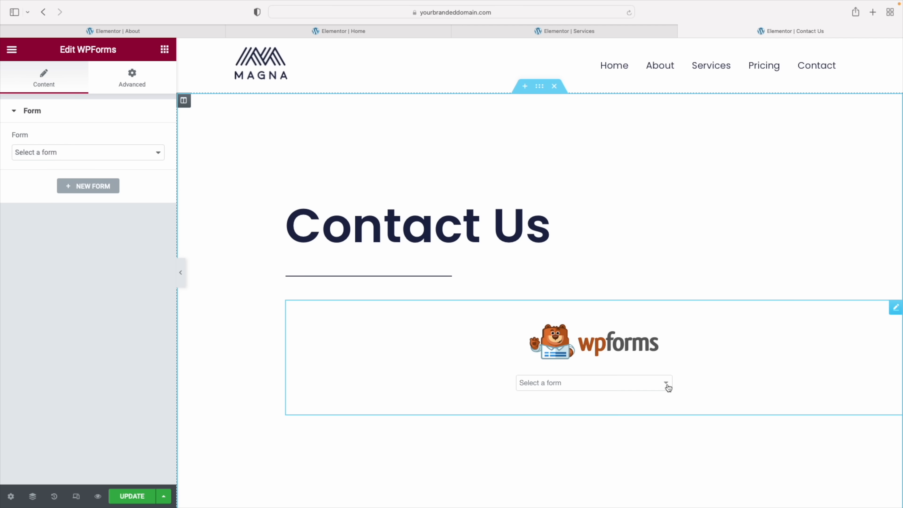
click(667, 385)
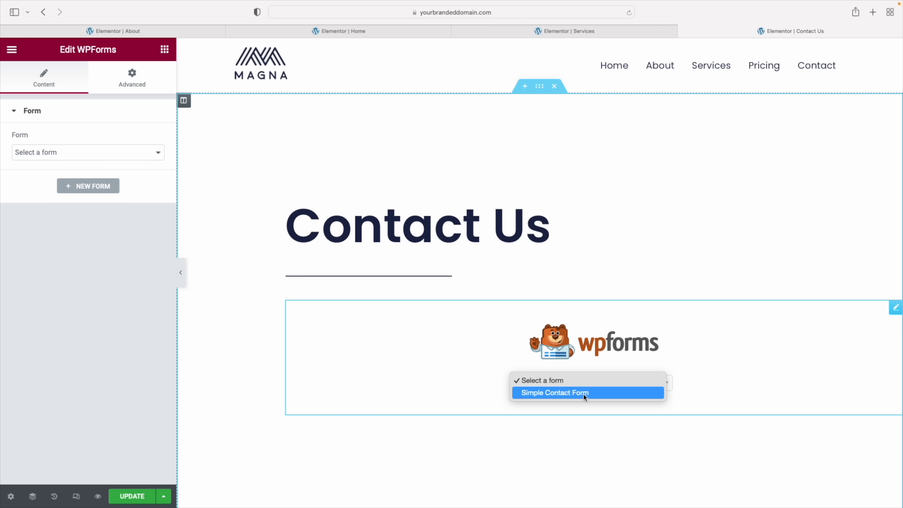
click(564, 393)
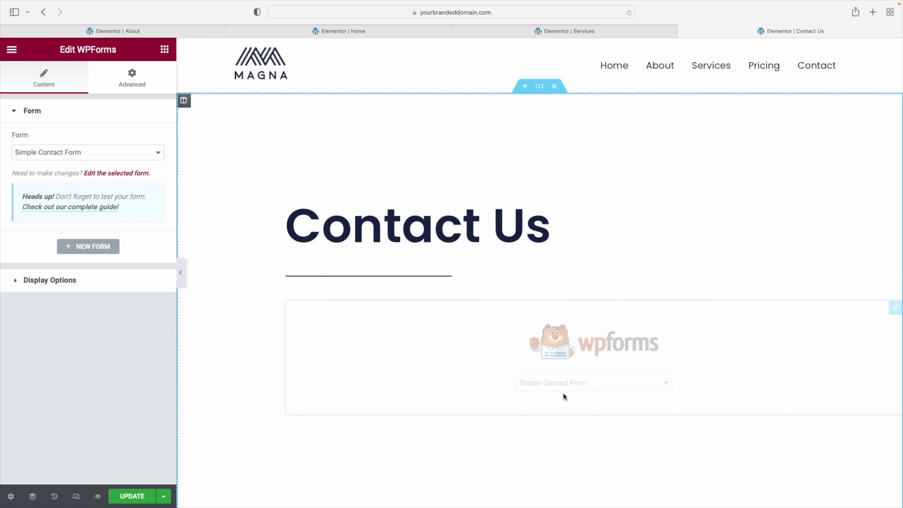
Preview the embedded form with the editing panel hidden, then restore the panel
scroll(564, 391, down, 10)
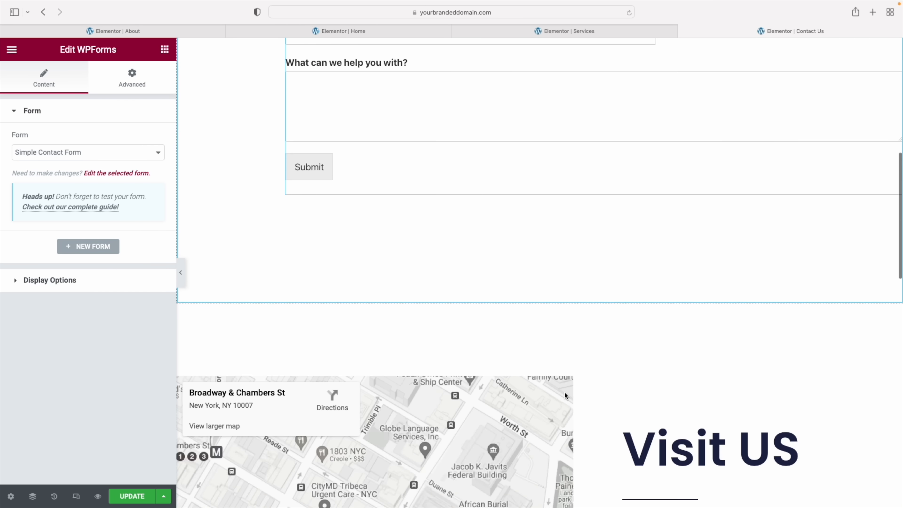
scroll(565, 392, up, 3)
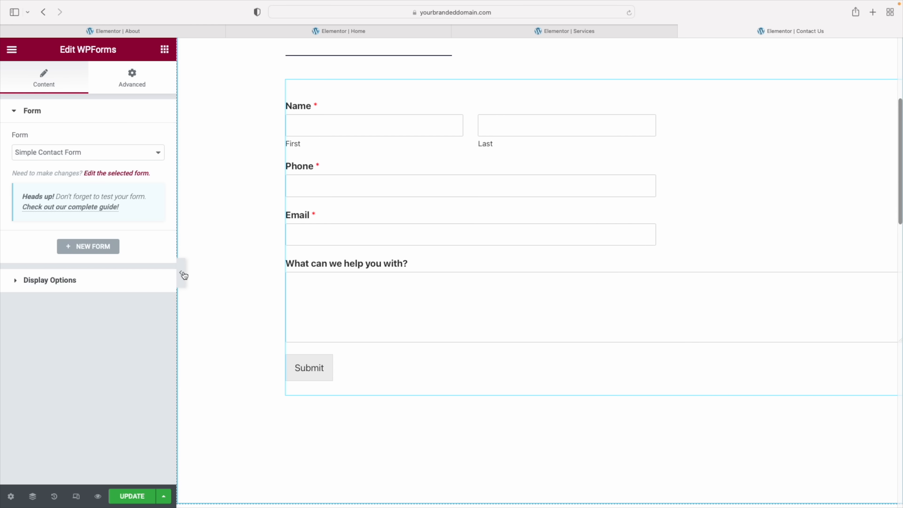
click(183, 275)
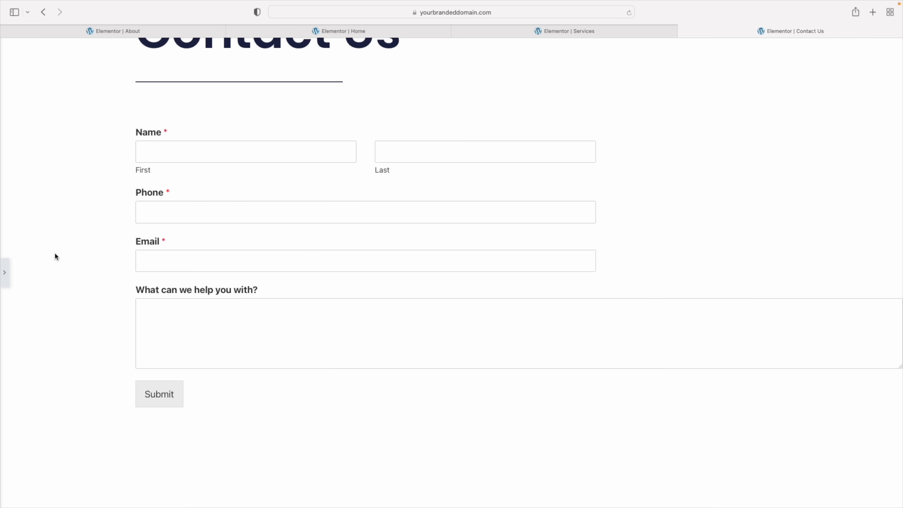
click(4, 273)
scroll(536, 238, up, 5)
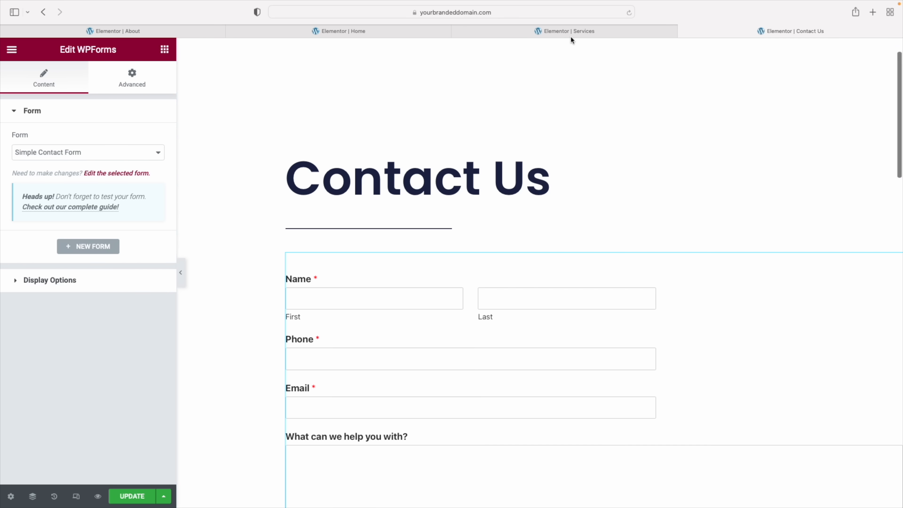
scroll(538, 82, up, 1)
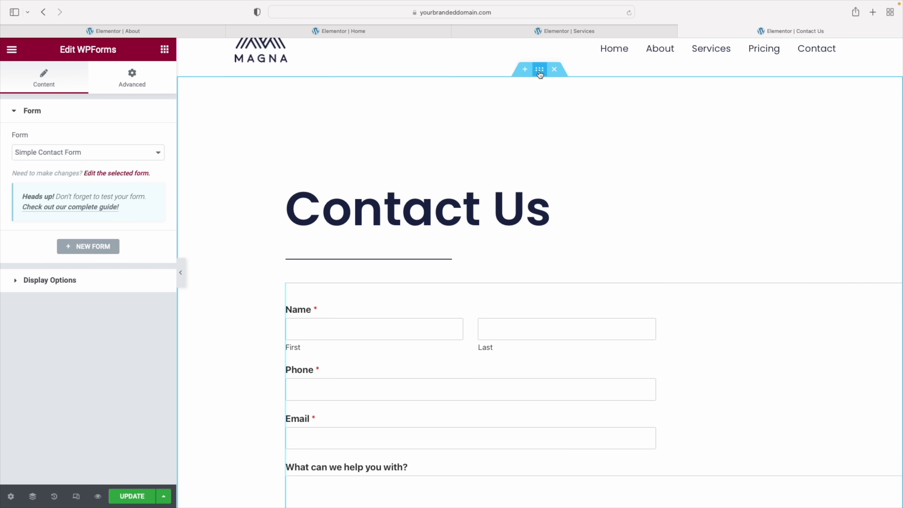
Set the Contact Us section to Boxed content width 704, then preview full-window
click(540, 70)
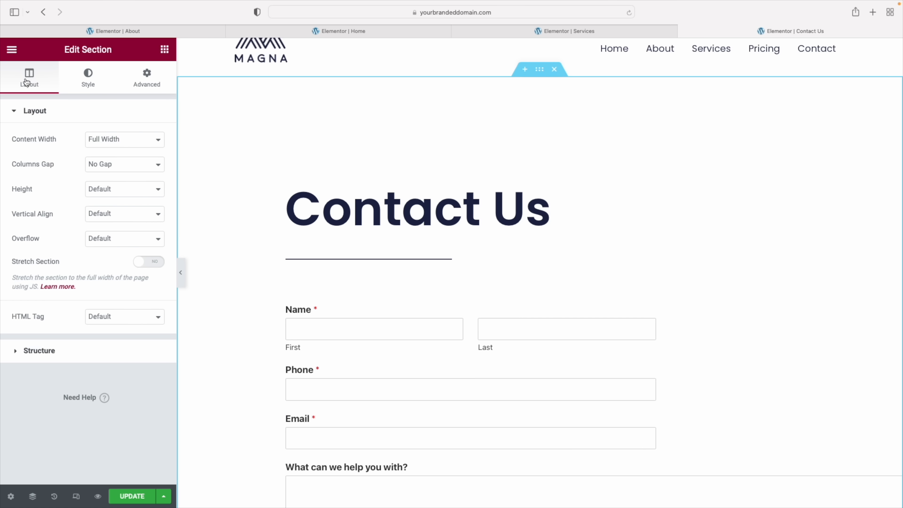
click(140, 140)
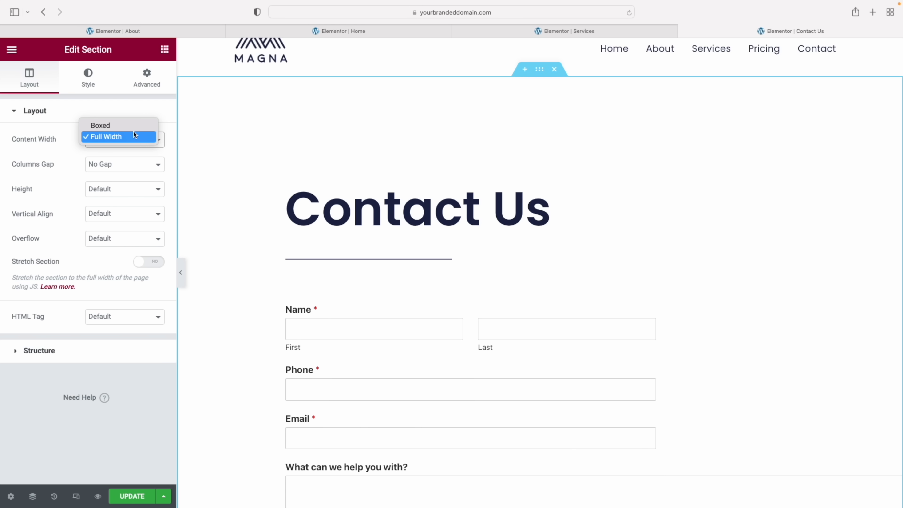
click(132, 128)
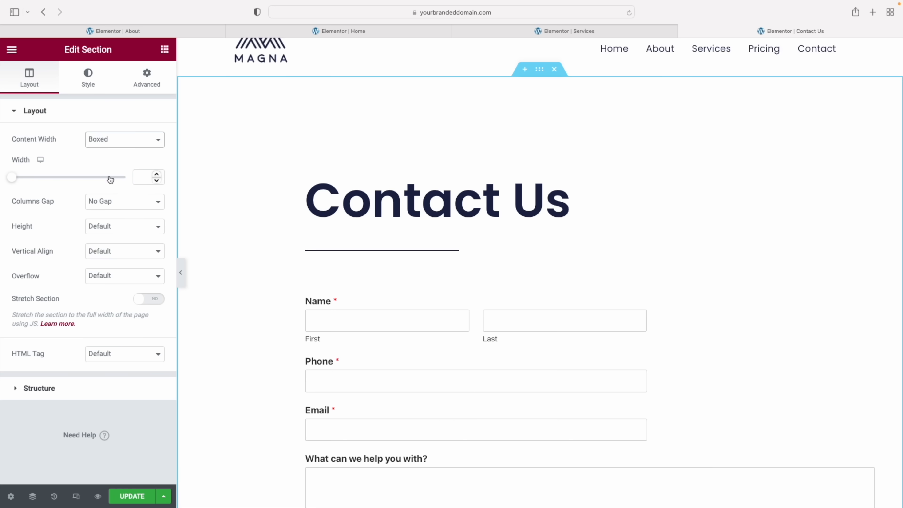
drag(12, 177, 32, 180)
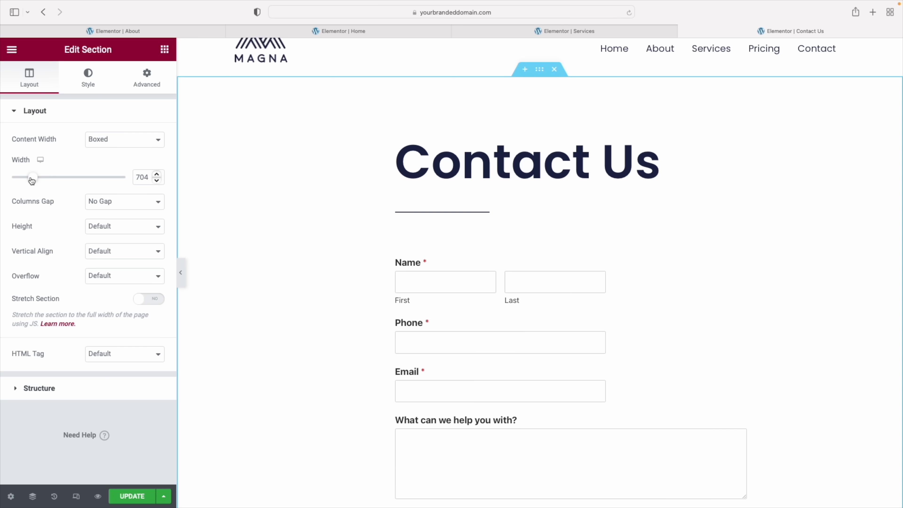
scroll(207, 267, up, 1)
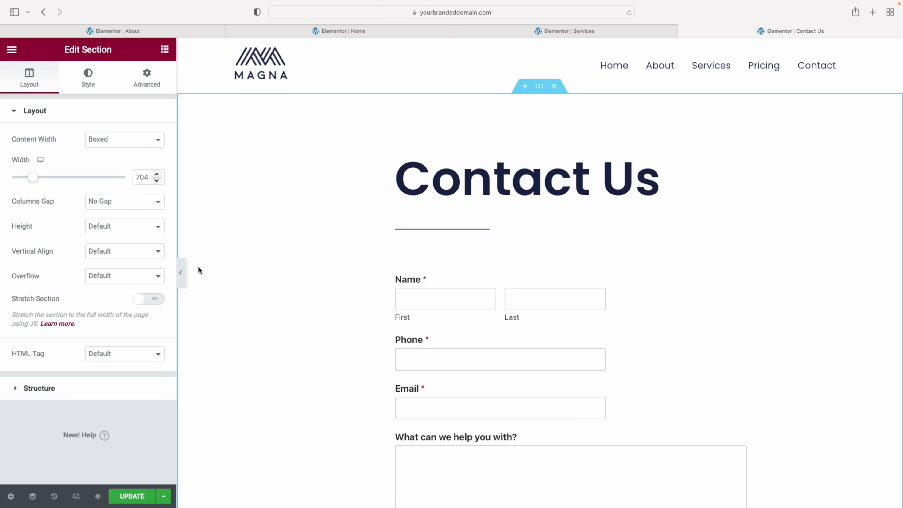
click(181, 274)
Delete the bottom call-to-action section with the Contact Us button and click UPDATE
scroll(415, 242, down, 10)
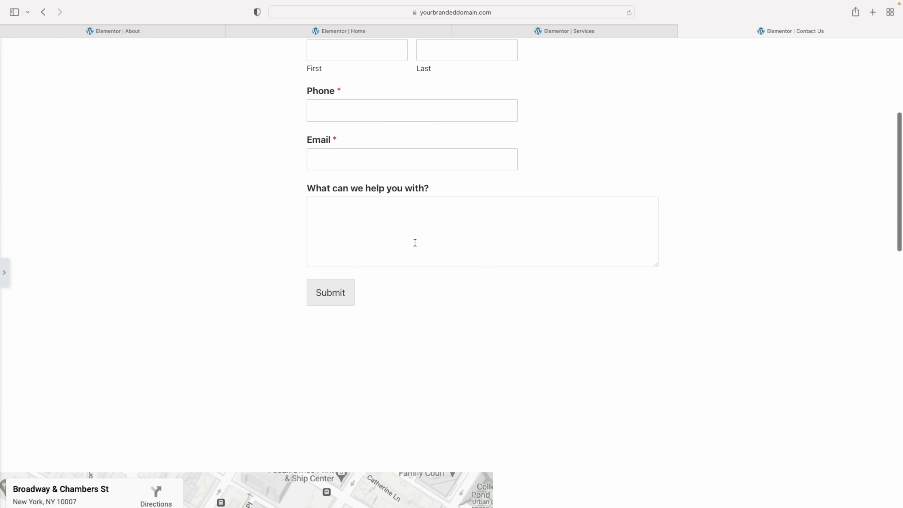
scroll(415, 243, down, 10)
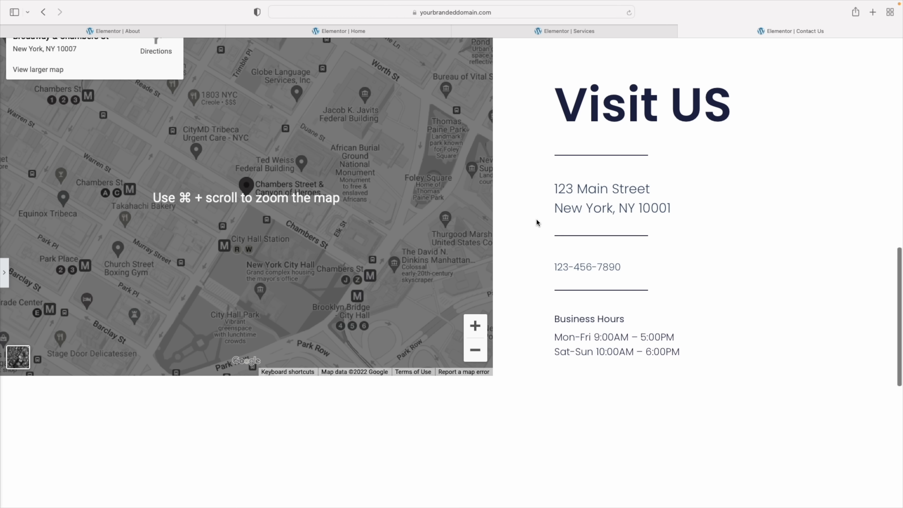
scroll(536, 218, down, 5)
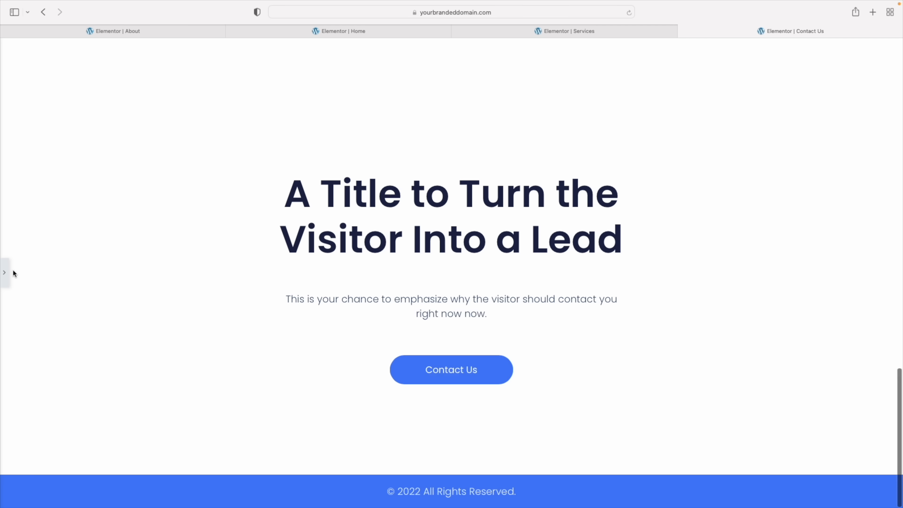
click(5, 273)
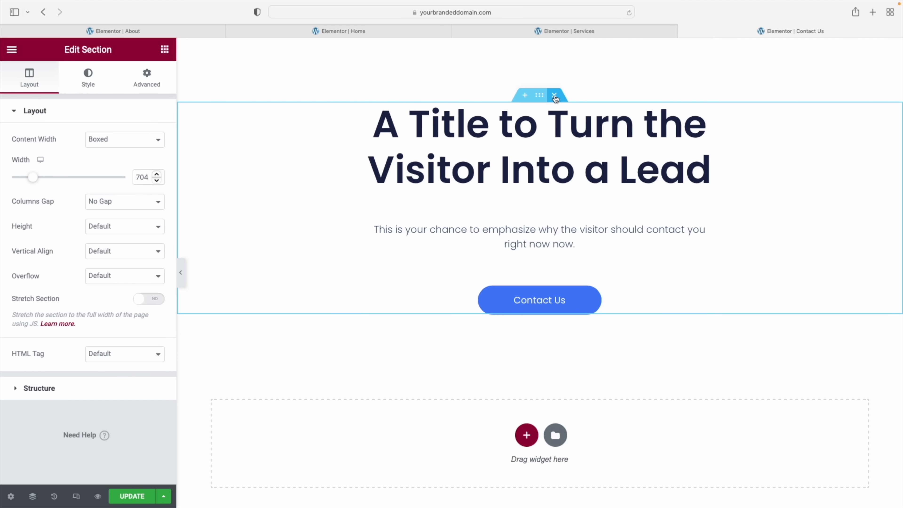
click(554, 95)
scroll(601, 279, up, 10)
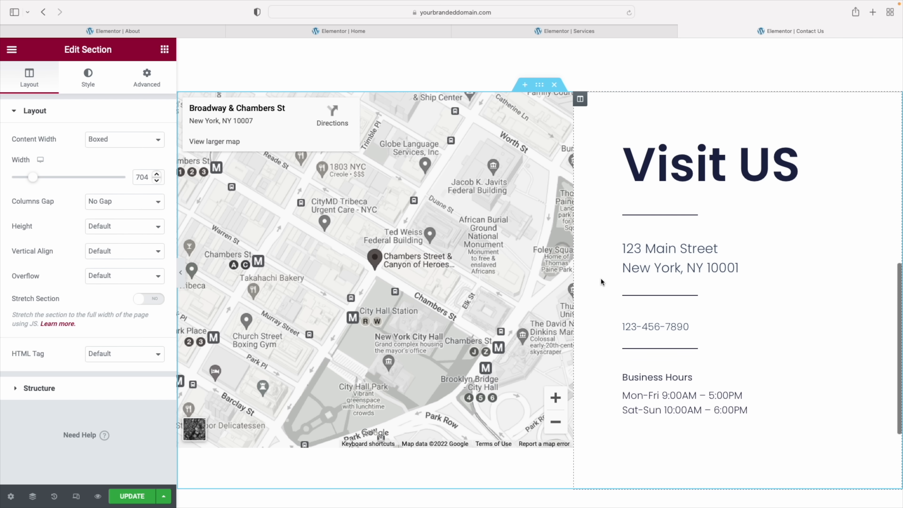
scroll(600, 277, up, 6)
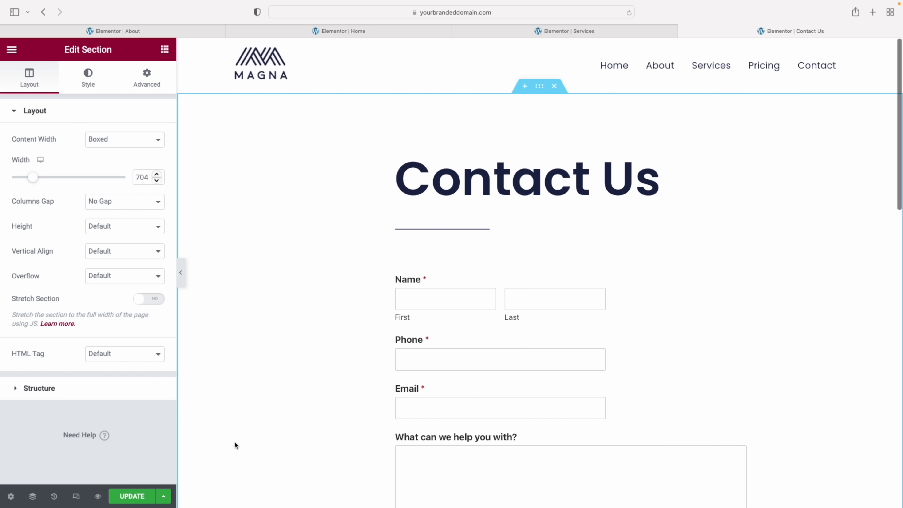
click(132, 496)
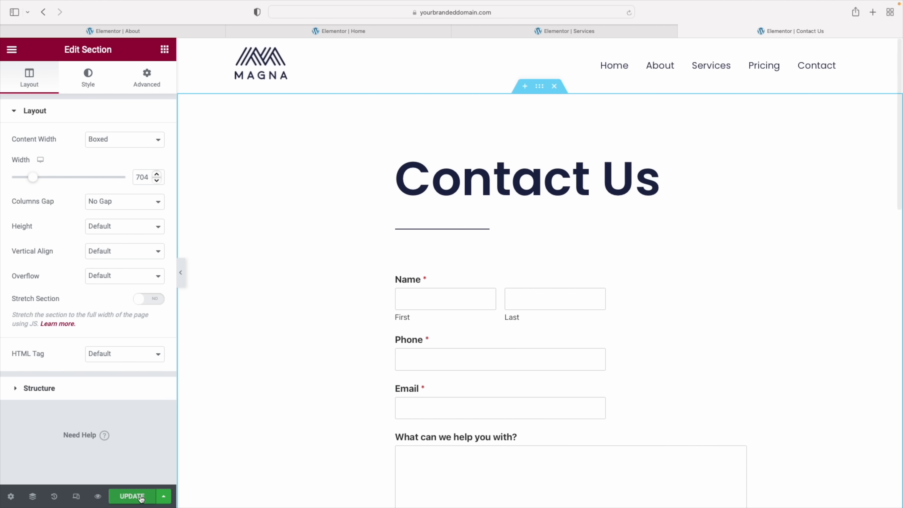
Review the Contact Us page in Mobile responsive preview, then return to desktop view
click(77, 497)
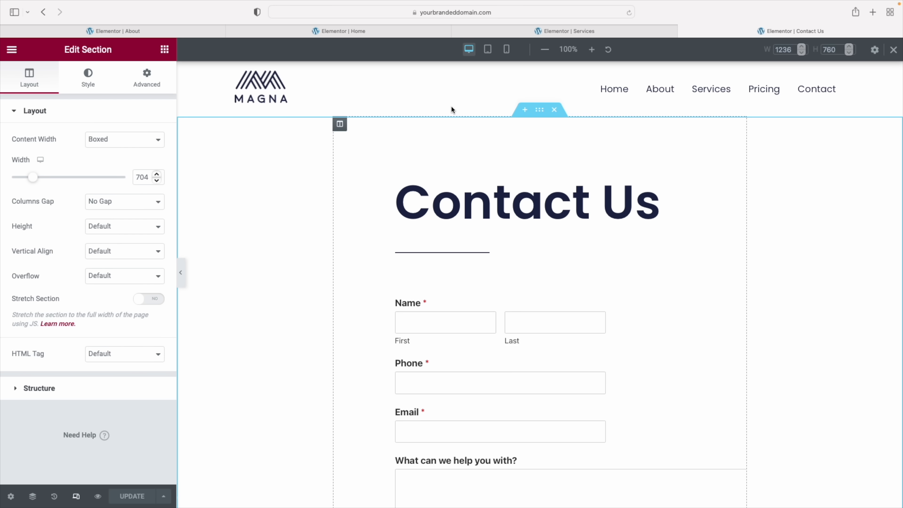
click(508, 53)
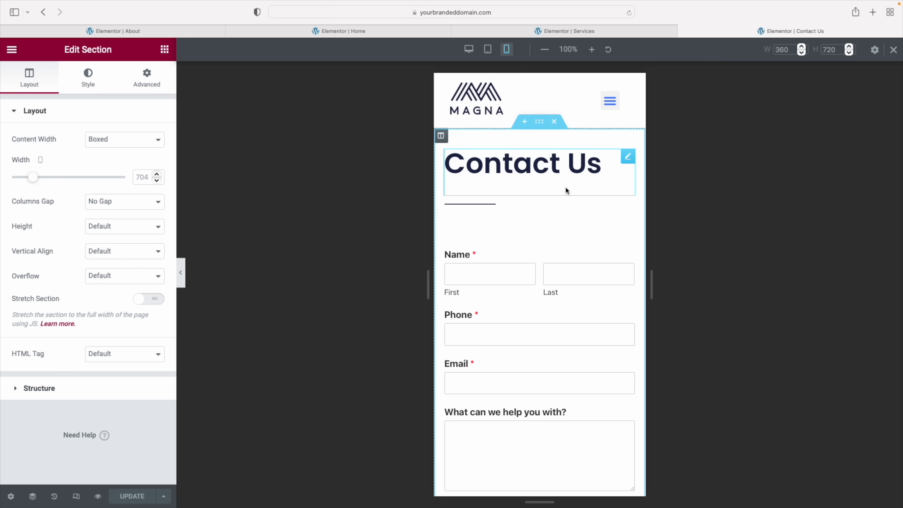
scroll(569, 208, down, 3)
scroll(570, 212, down, 10)
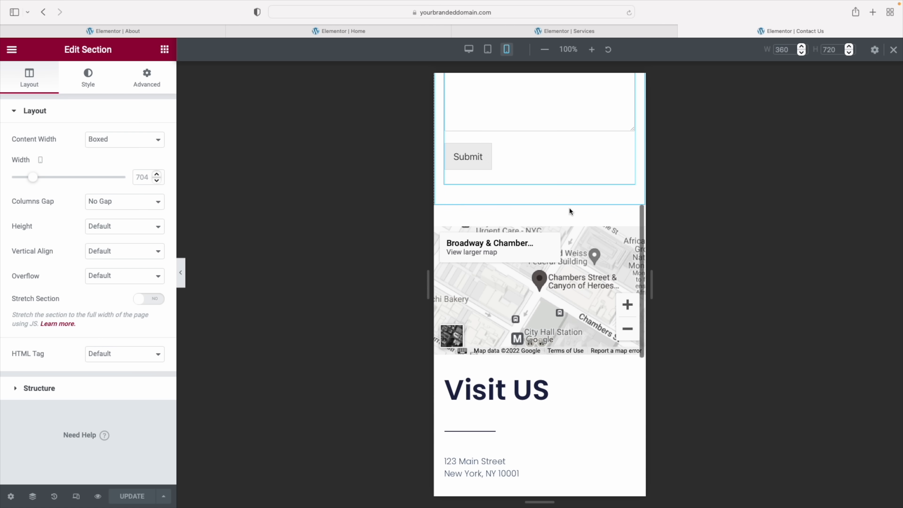
scroll(570, 209, down, 5)
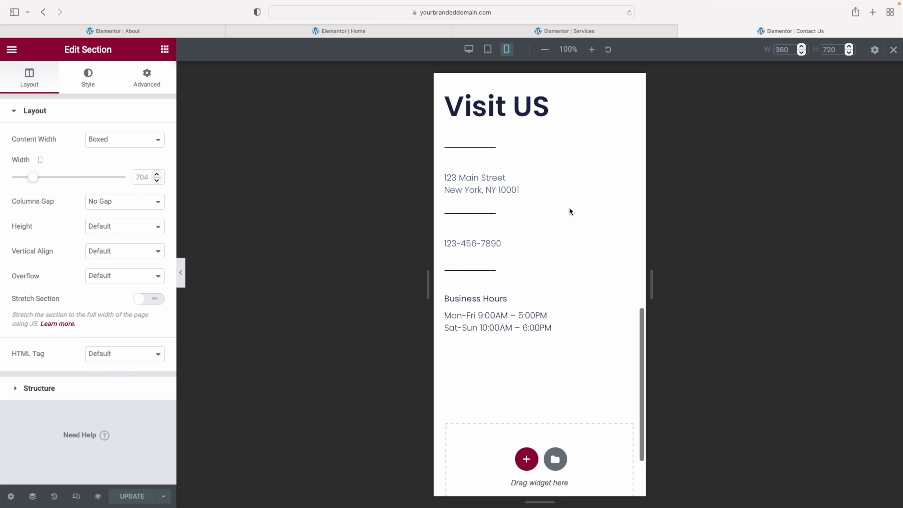
scroll(569, 212, down, 1)
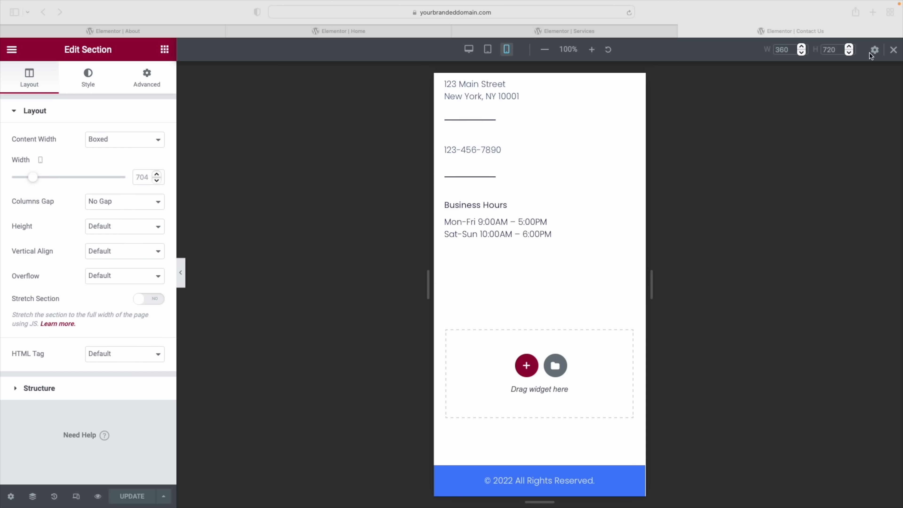
click(894, 50)
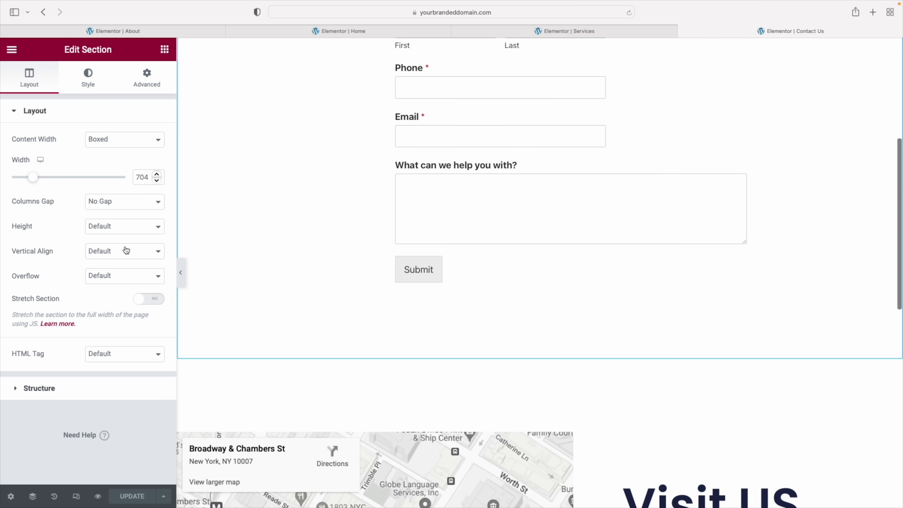
click(13, 51)
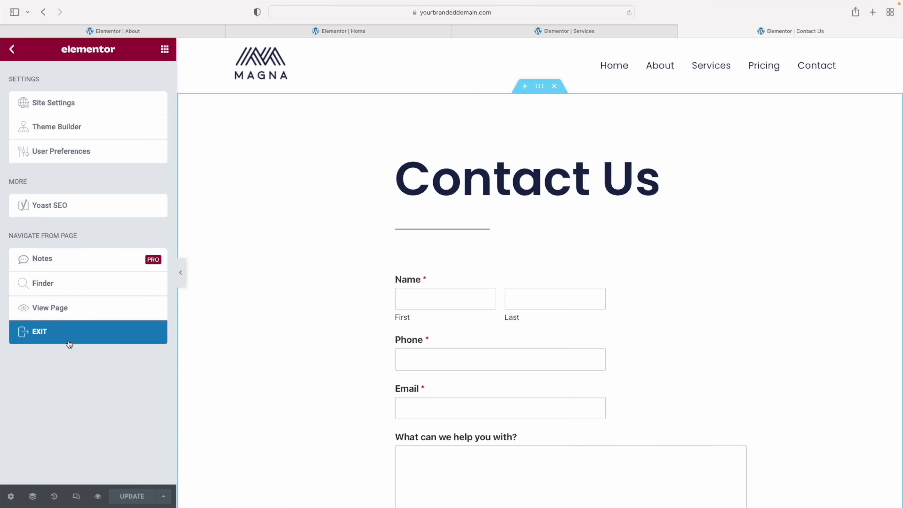
Exit Elementor, add a new page titled 'Testimonials' via Pages > Add New, and edit it with Elementor
click(40, 331)
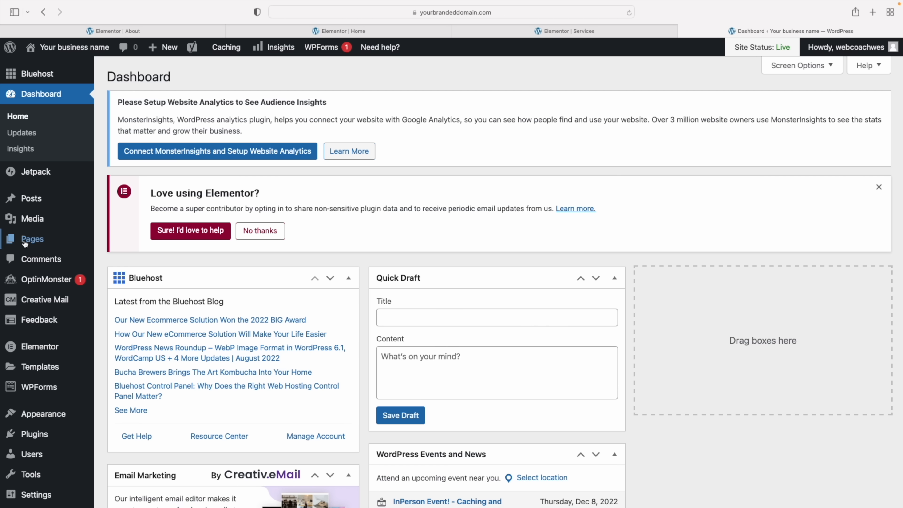
mouse_move(28, 240)
click(124, 260)
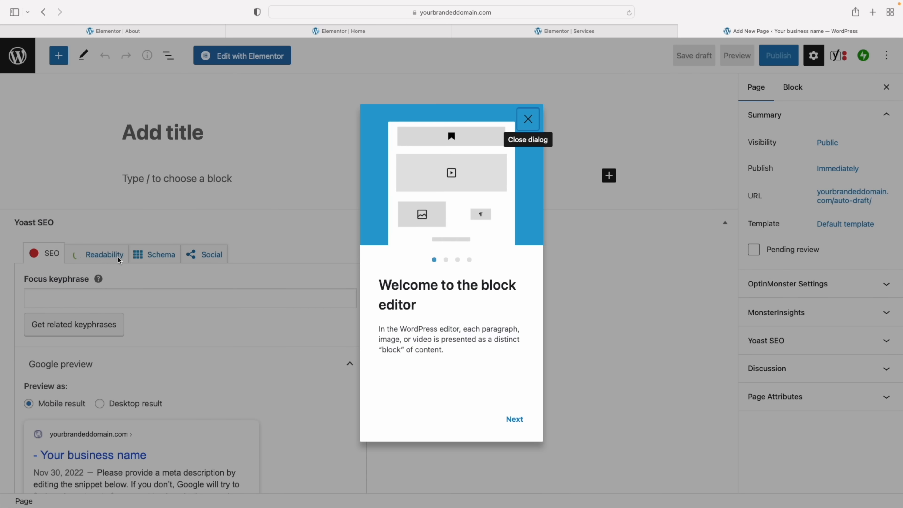
click(526, 117)
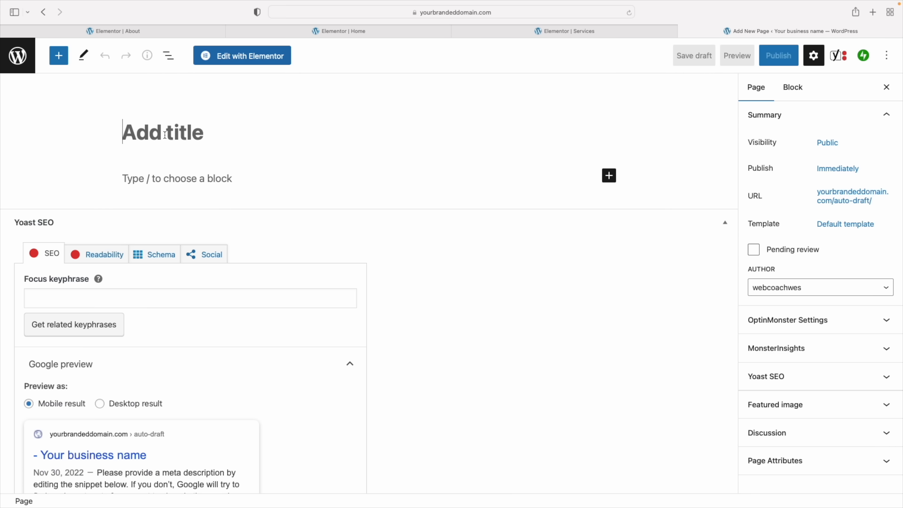
text(Testimonials)
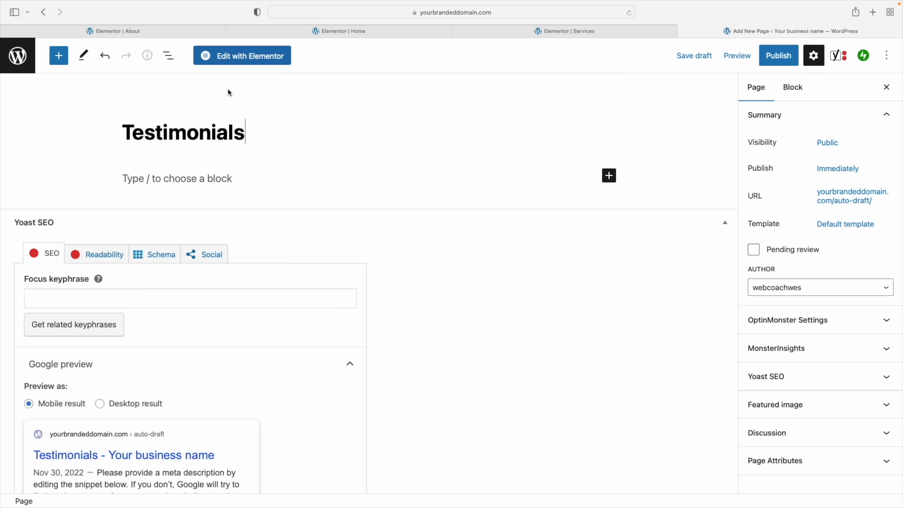
click(239, 58)
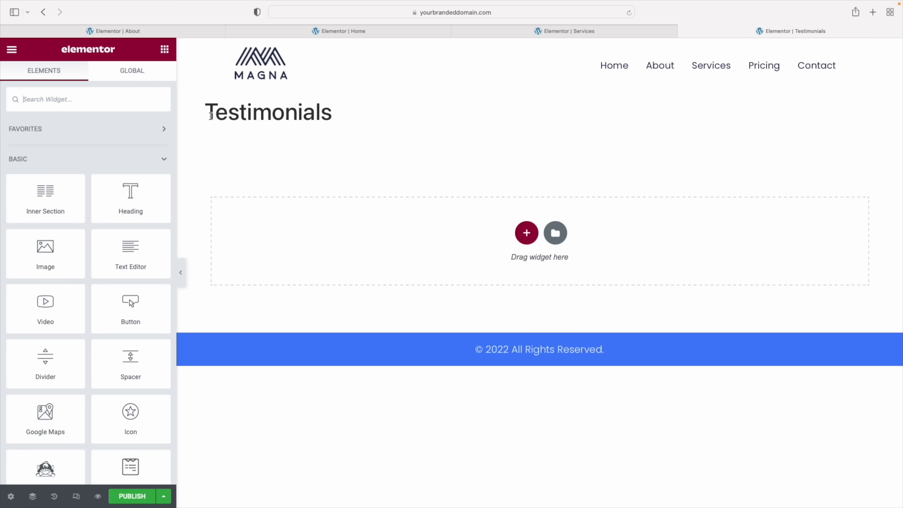
Switch the Testimonials page layout to Elementor Full Width so the title heading disappears
drag(210, 116, 334, 117)
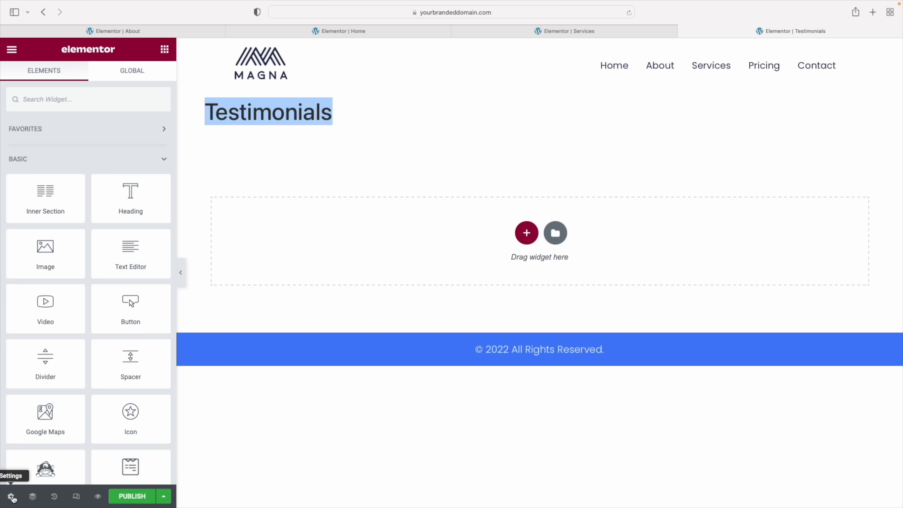
click(12, 497)
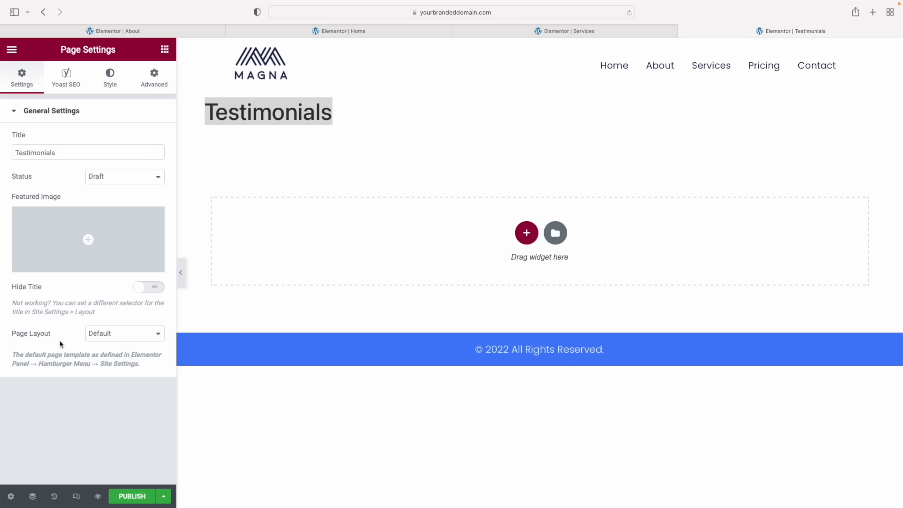
click(108, 334)
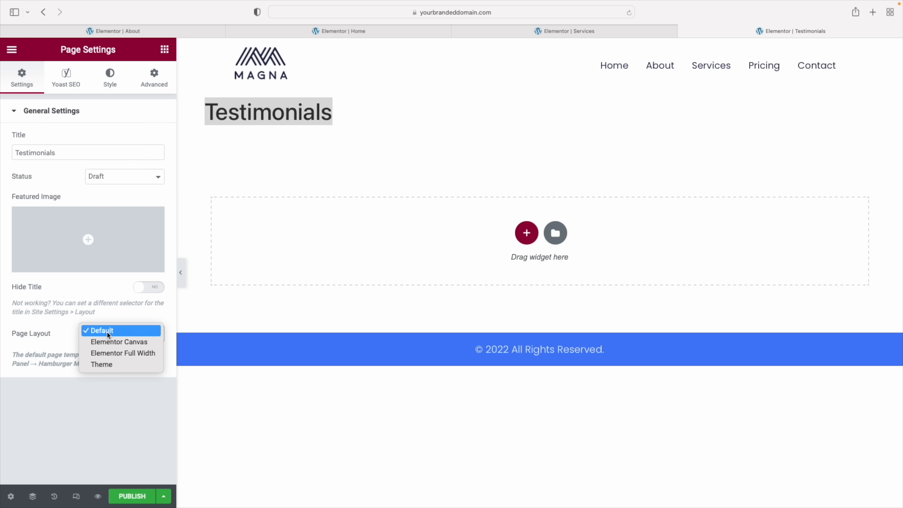
click(106, 354)
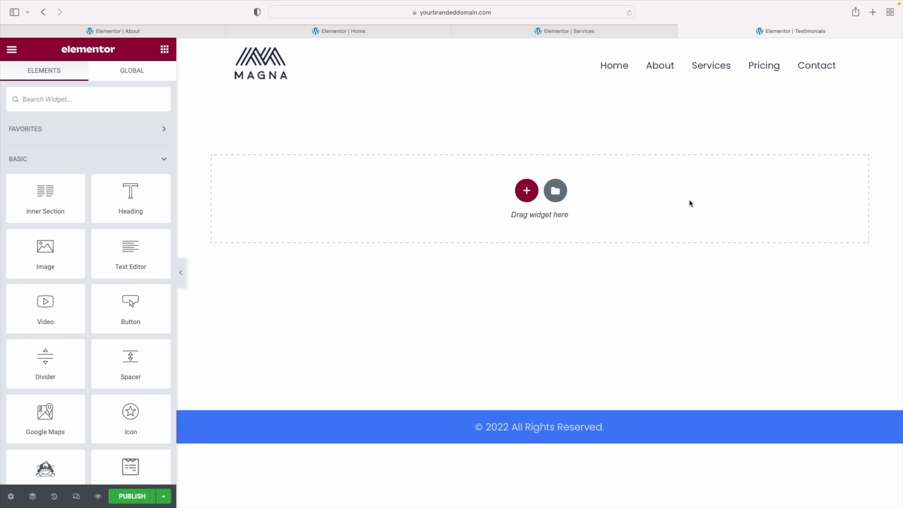
Copy the hero section from the Services page and paste it onto the Testimonials page
click(568, 32)
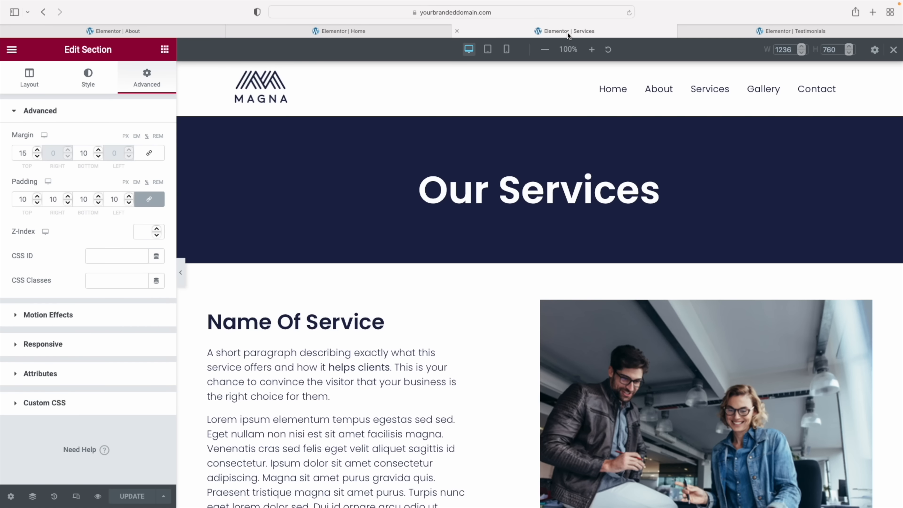
mouse_move(560, 150)
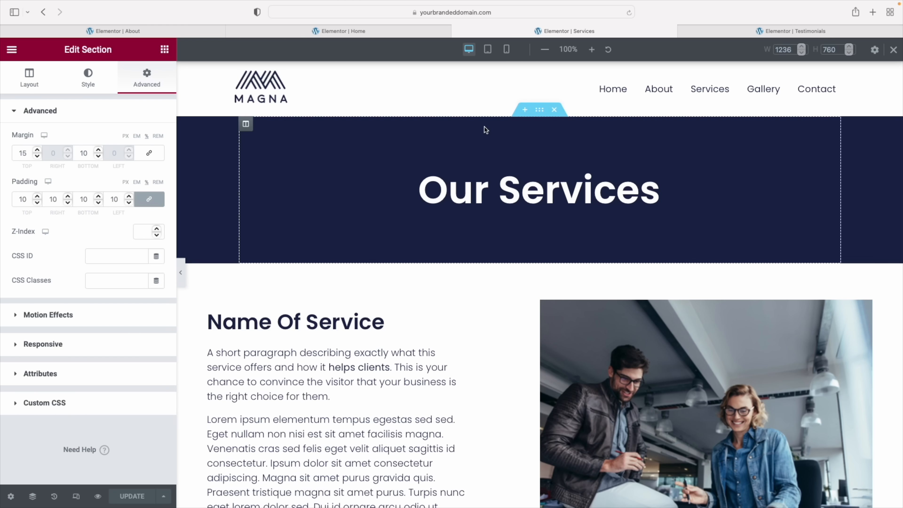
right_click(543, 109)
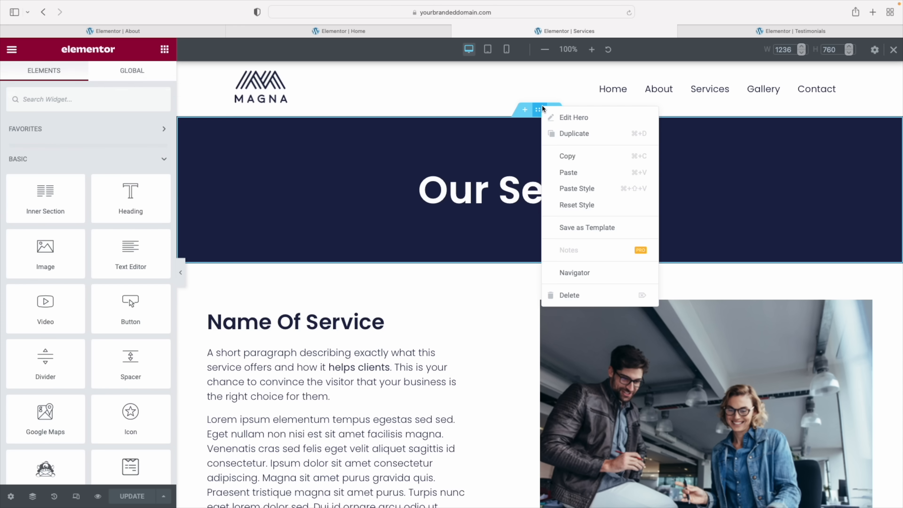
click(580, 157)
click(791, 31)
right_click(588, 199)
click(615, 200)
Change the pasted heading from Services to 'Testimonials' and publish the page
click(568, 166)
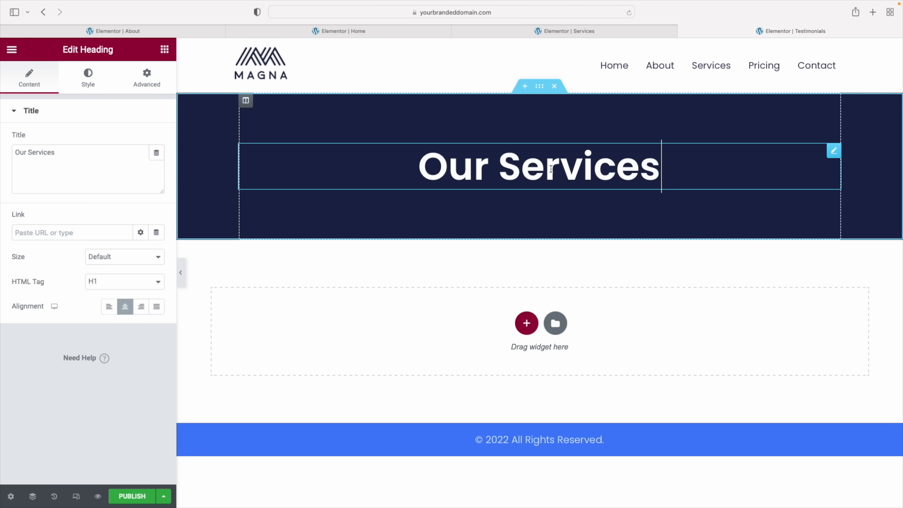
double_click(545, 167)
triple_click(43, 153)
text(Testimonials)
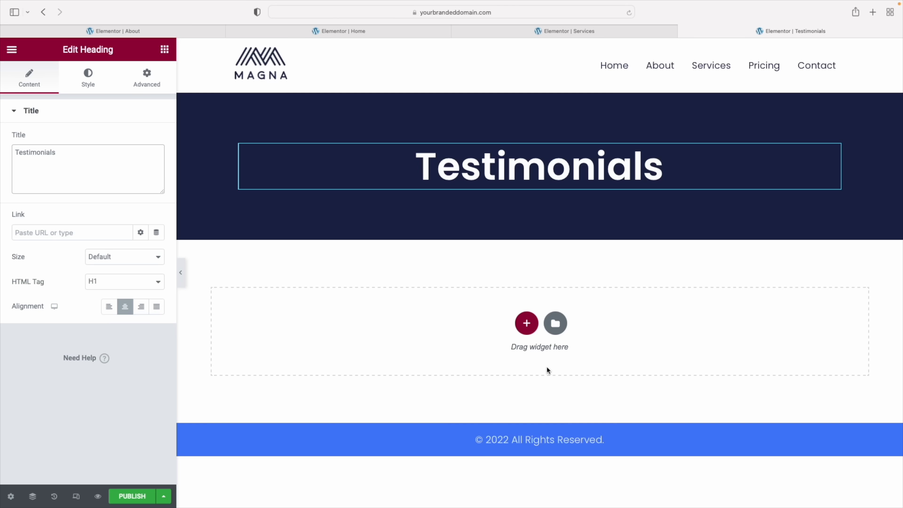
click(138, 497)
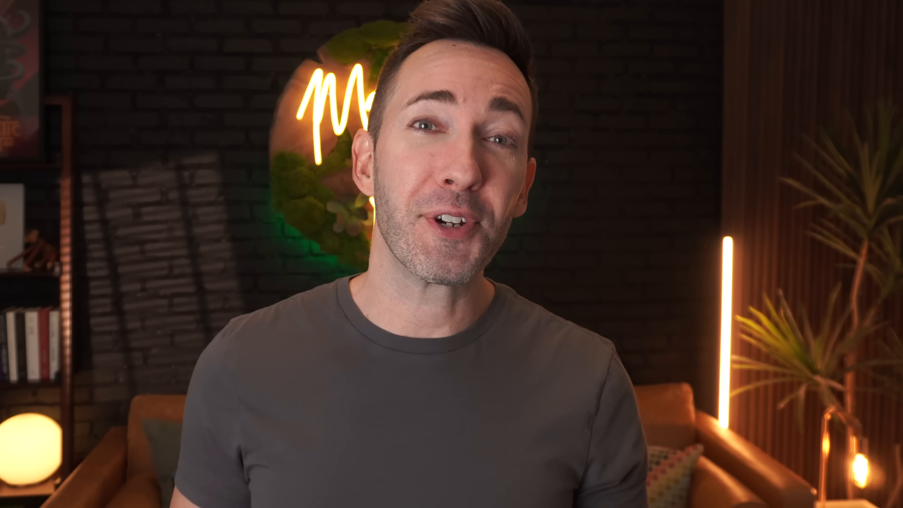